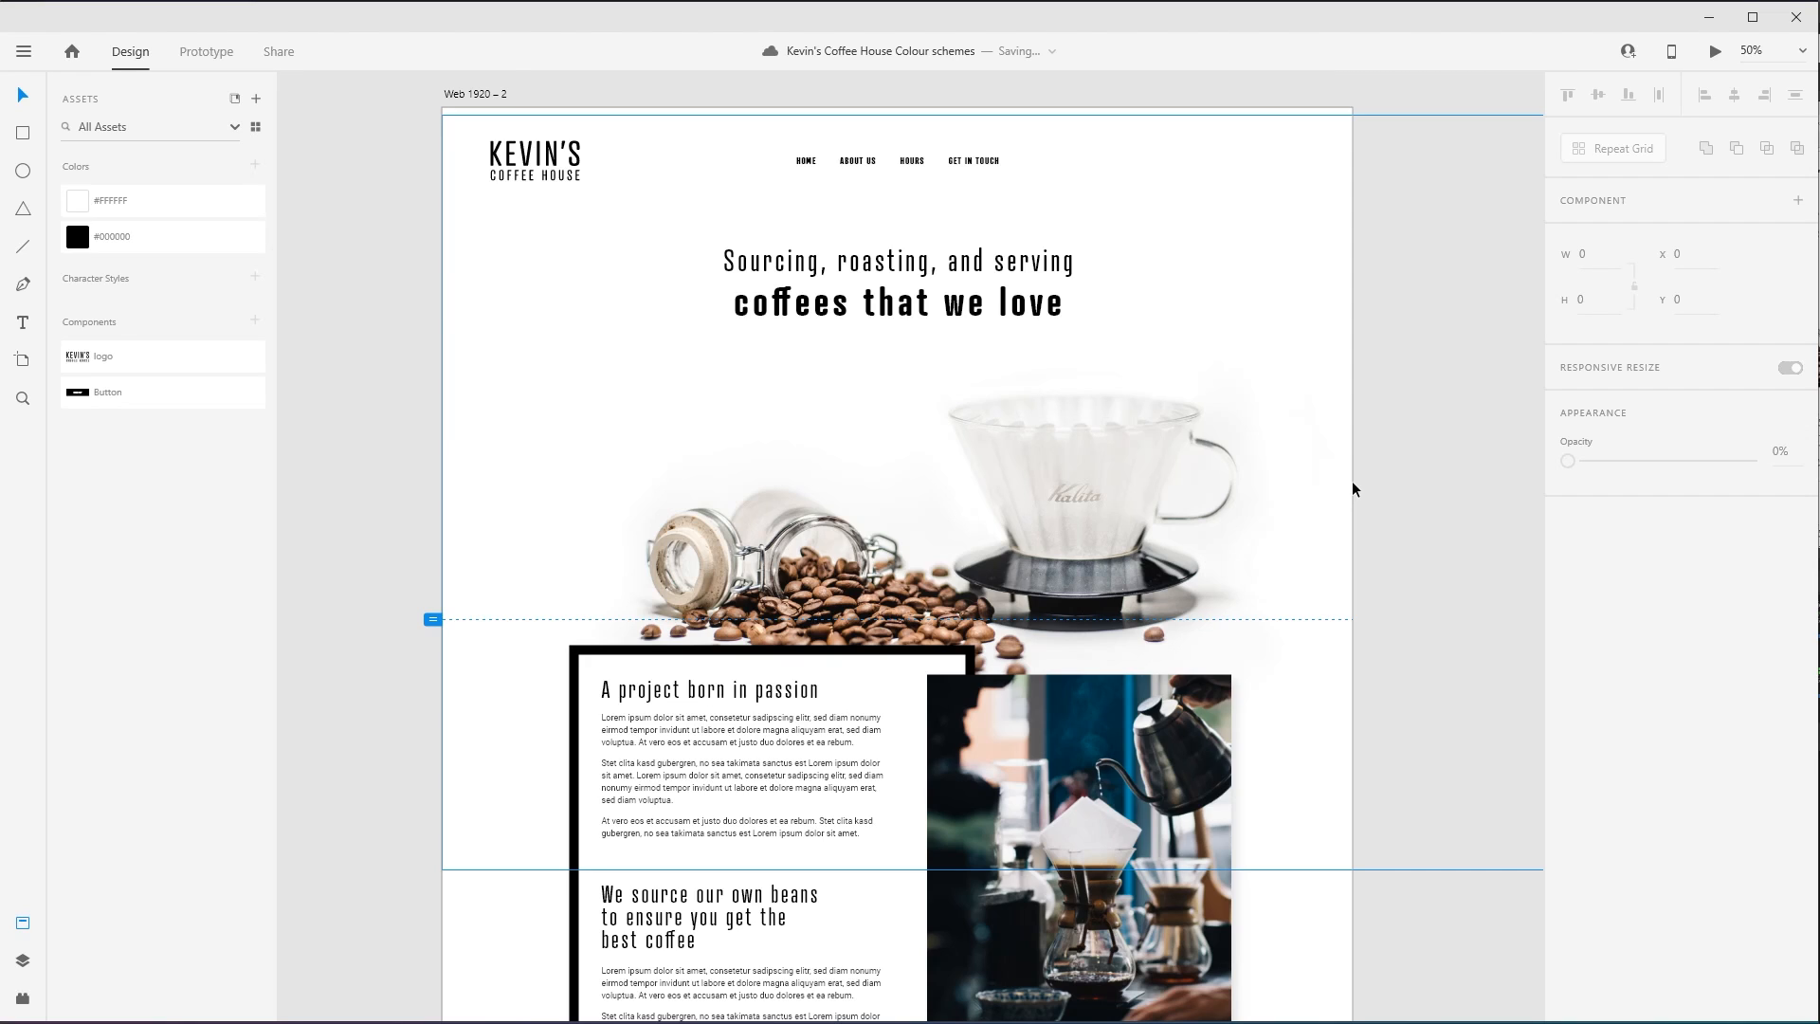
- Review the black-and-white coffee house web page design from the header through the photo gallery and contact form, and back to the intro section
click(1193, 195)
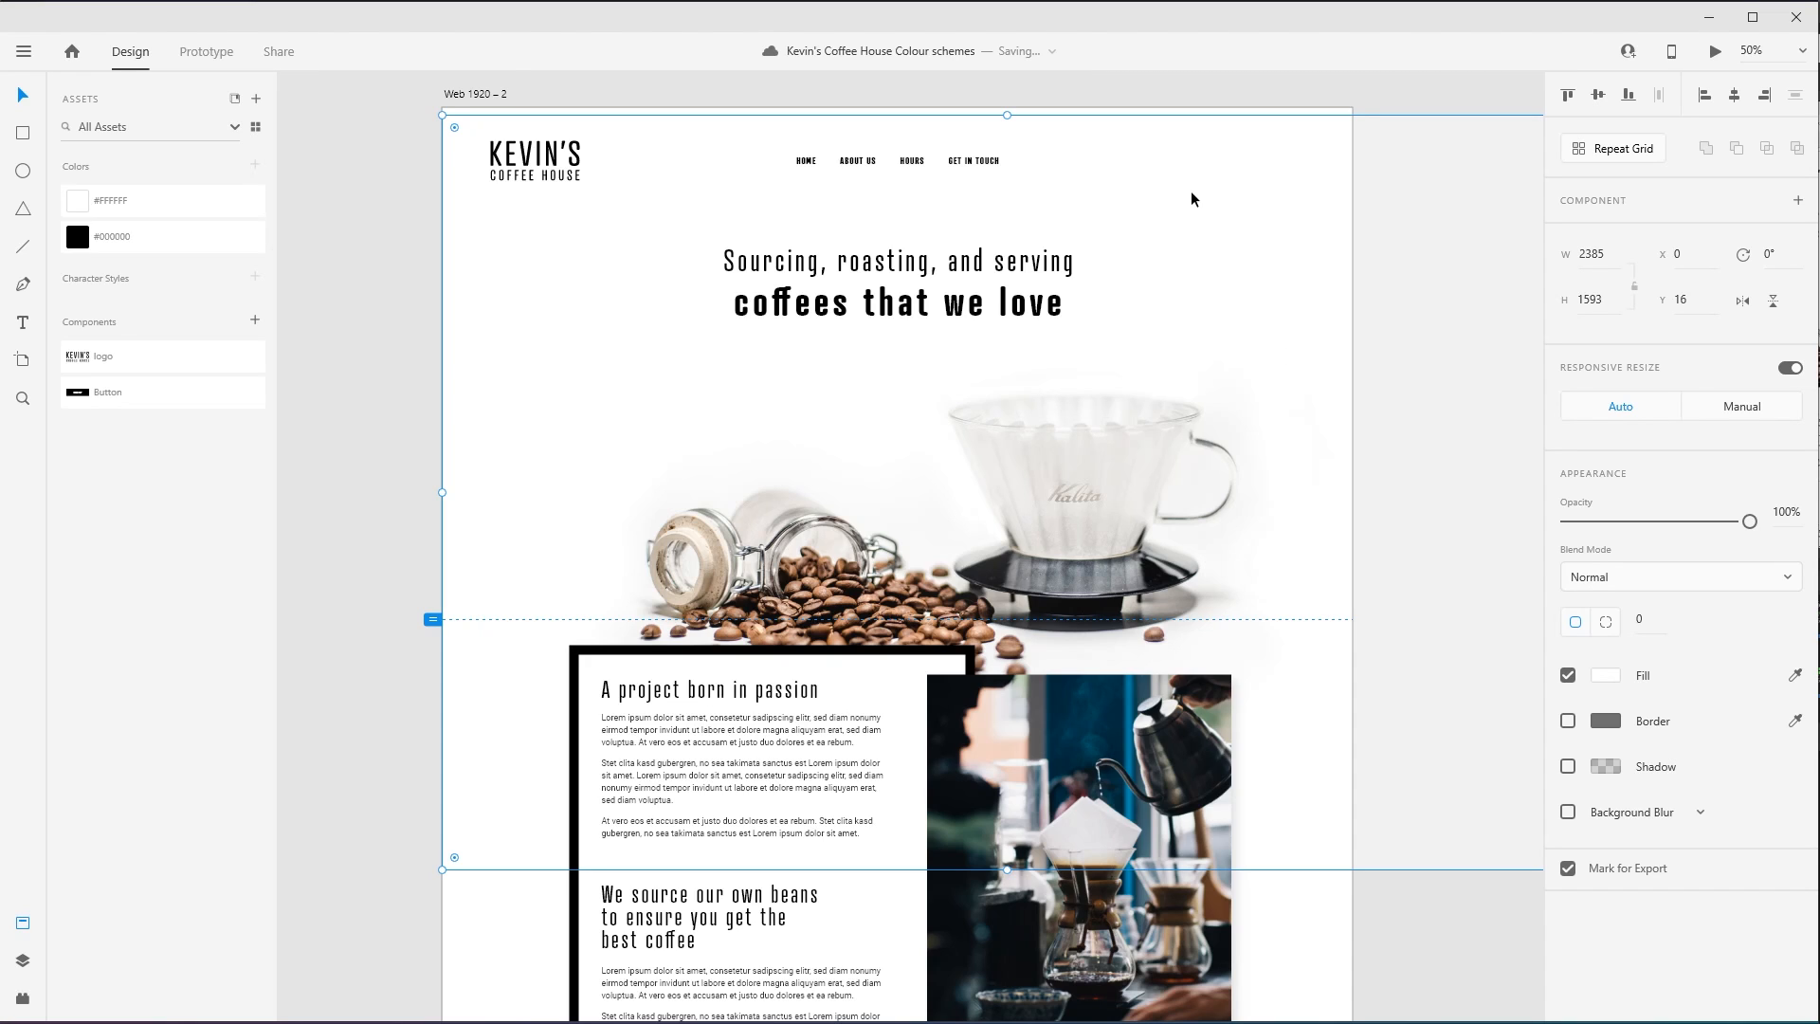
click(1340, 94)
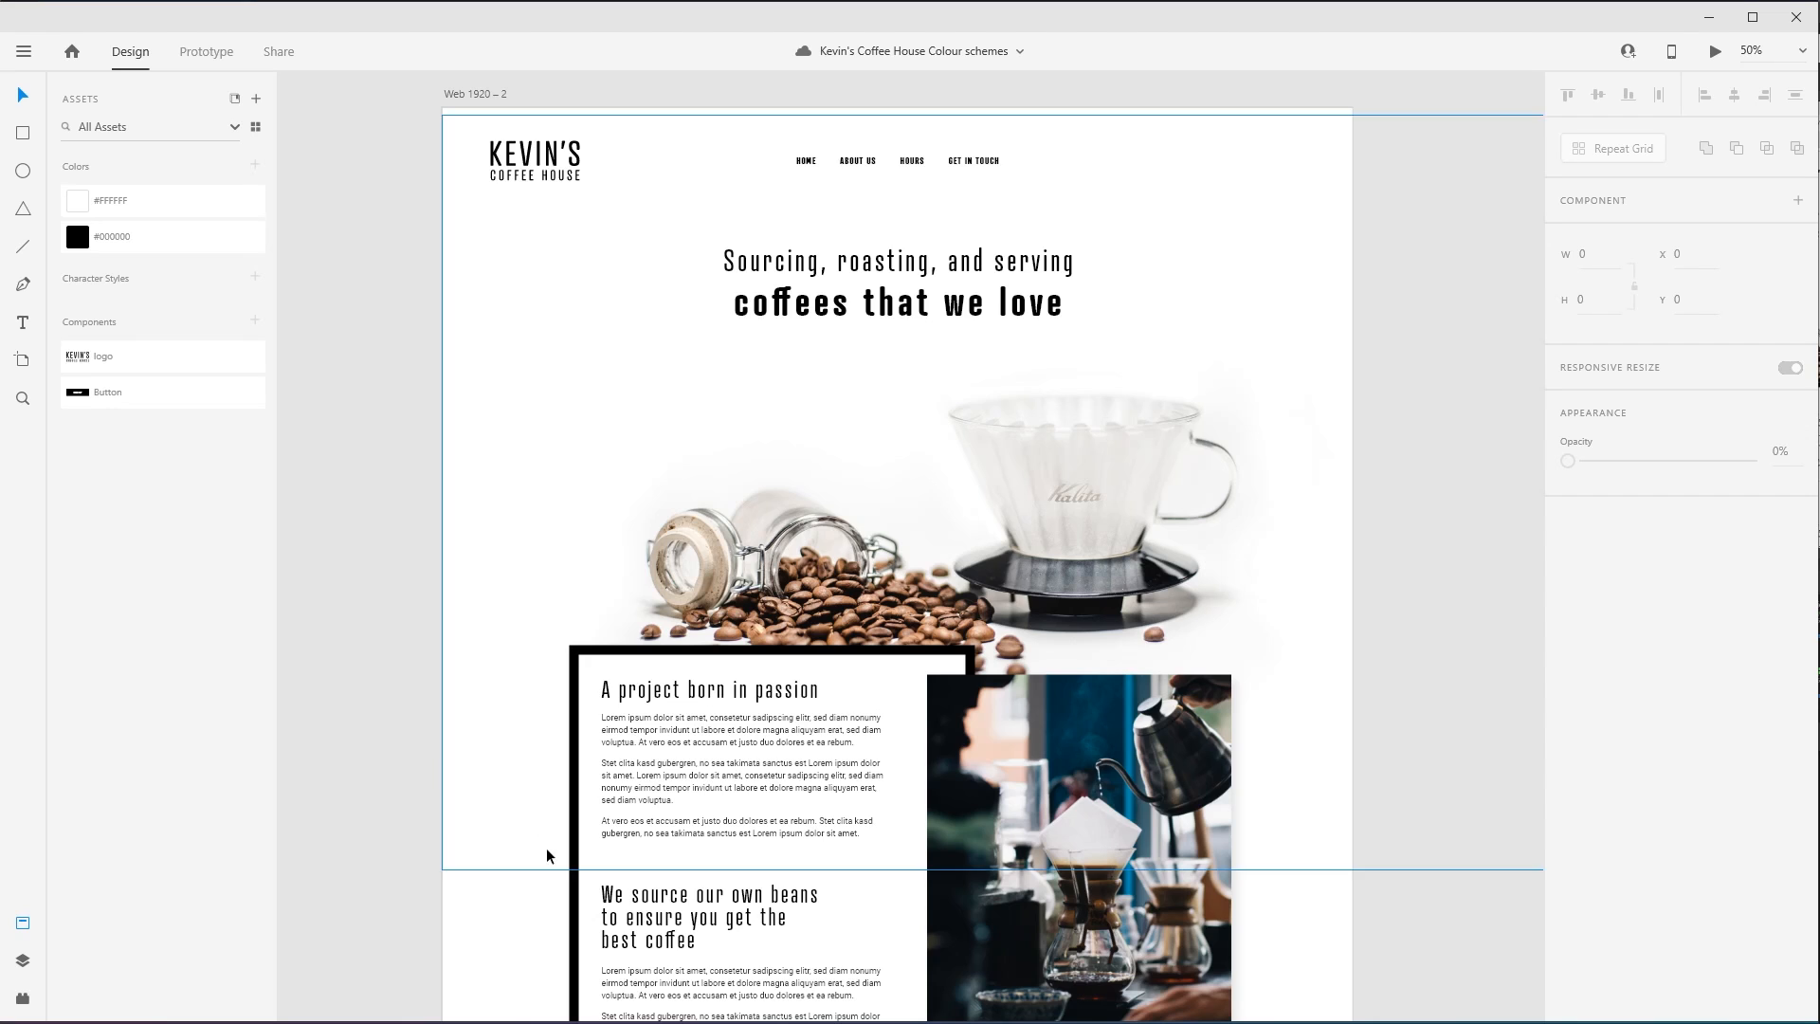
drag(549, 834, 621, 320)
drag(623, 586, 609, 461)
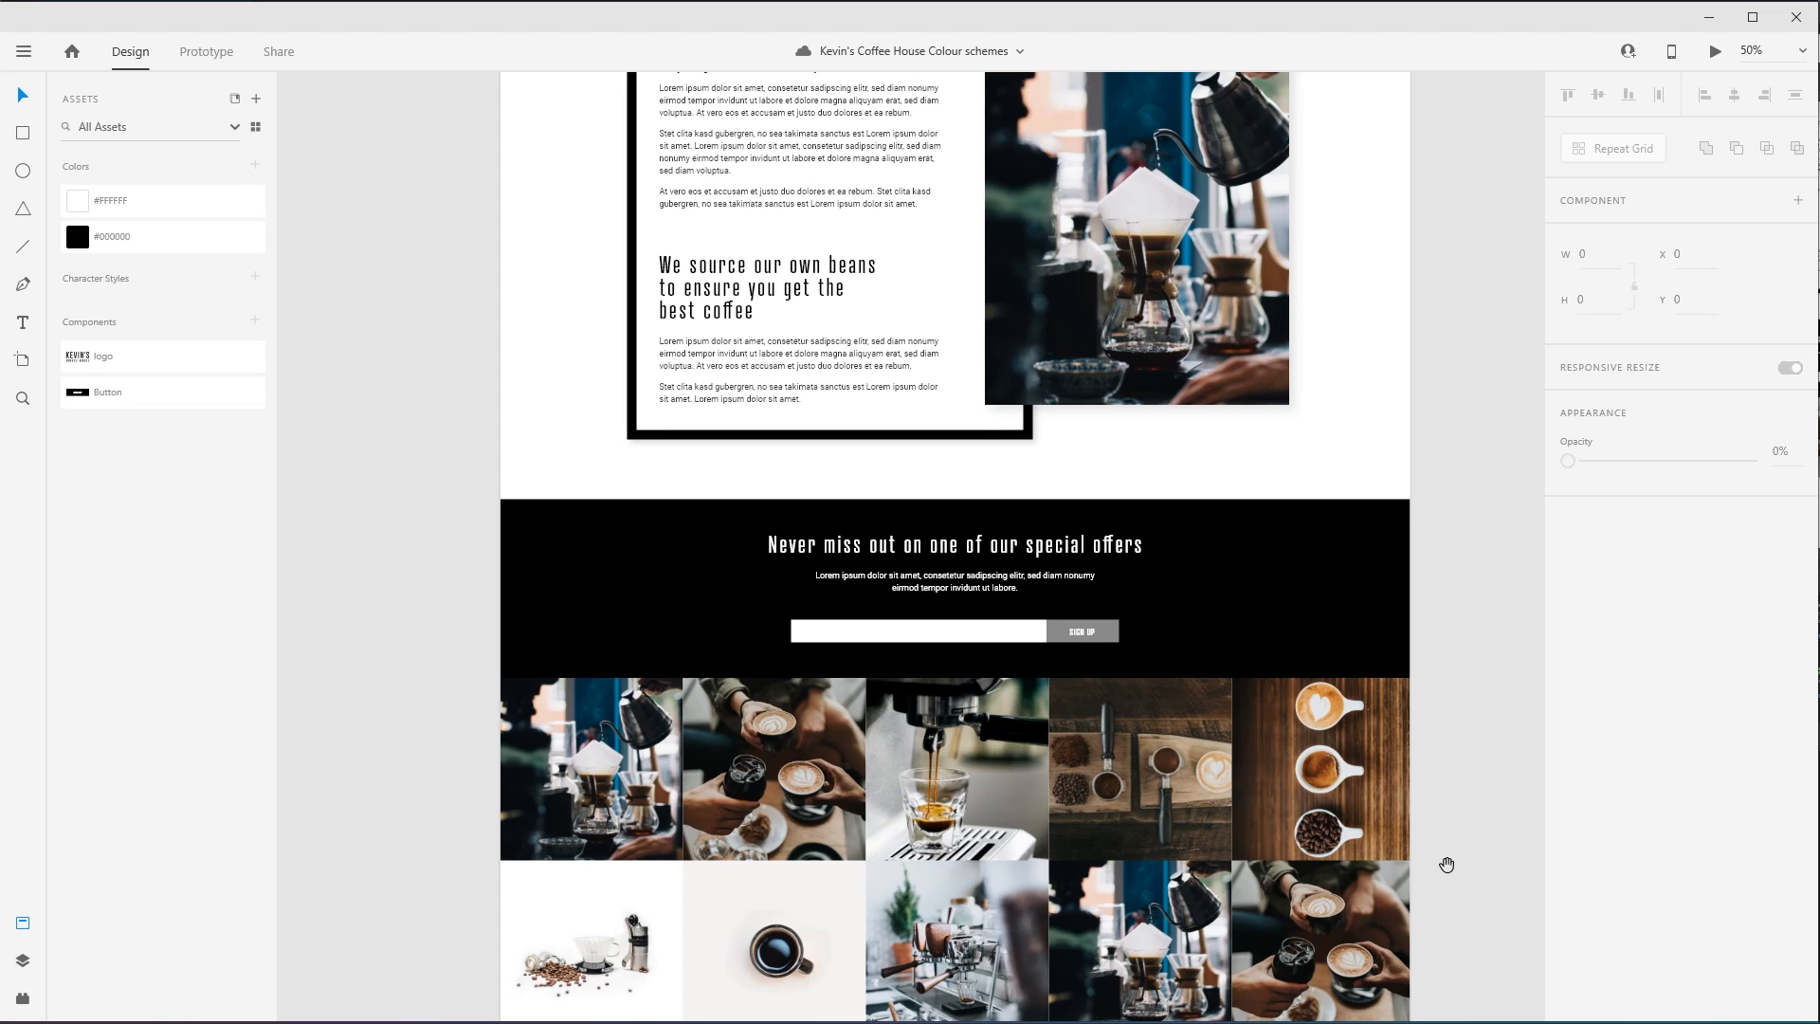
drag(1451, 862, 1424, 188)
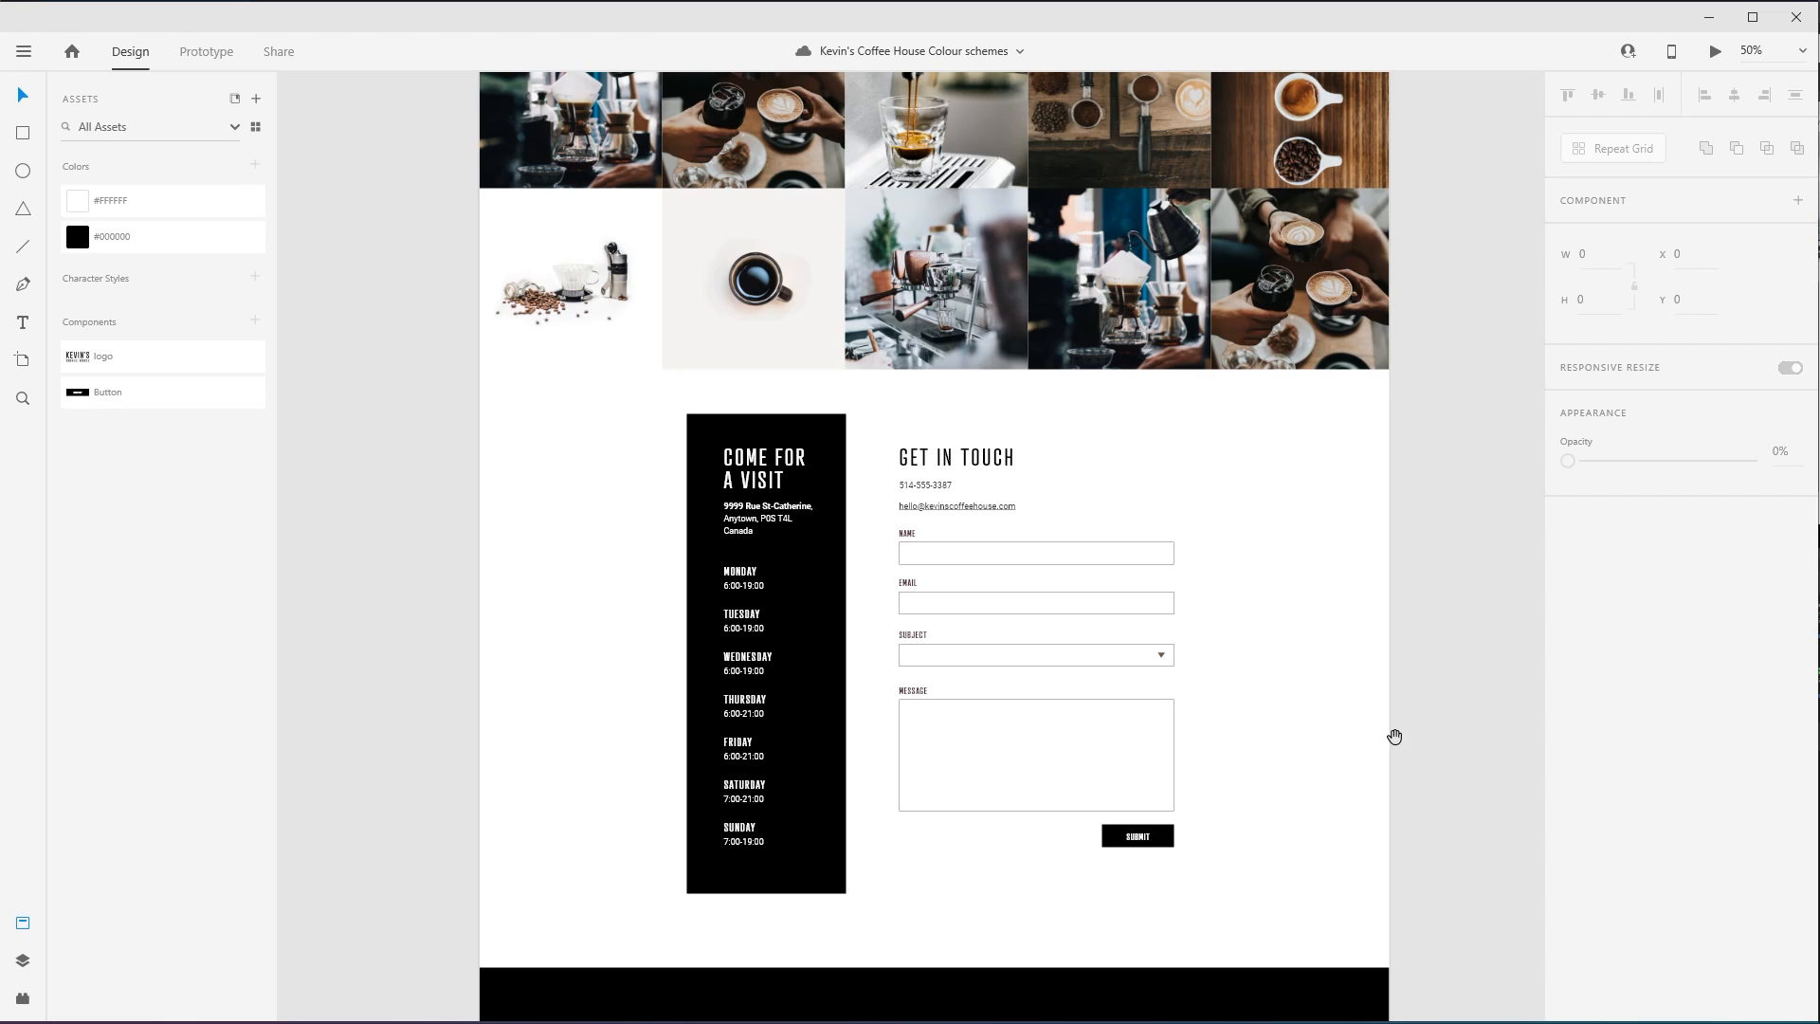
drag(1393, 736, 1389, 691)
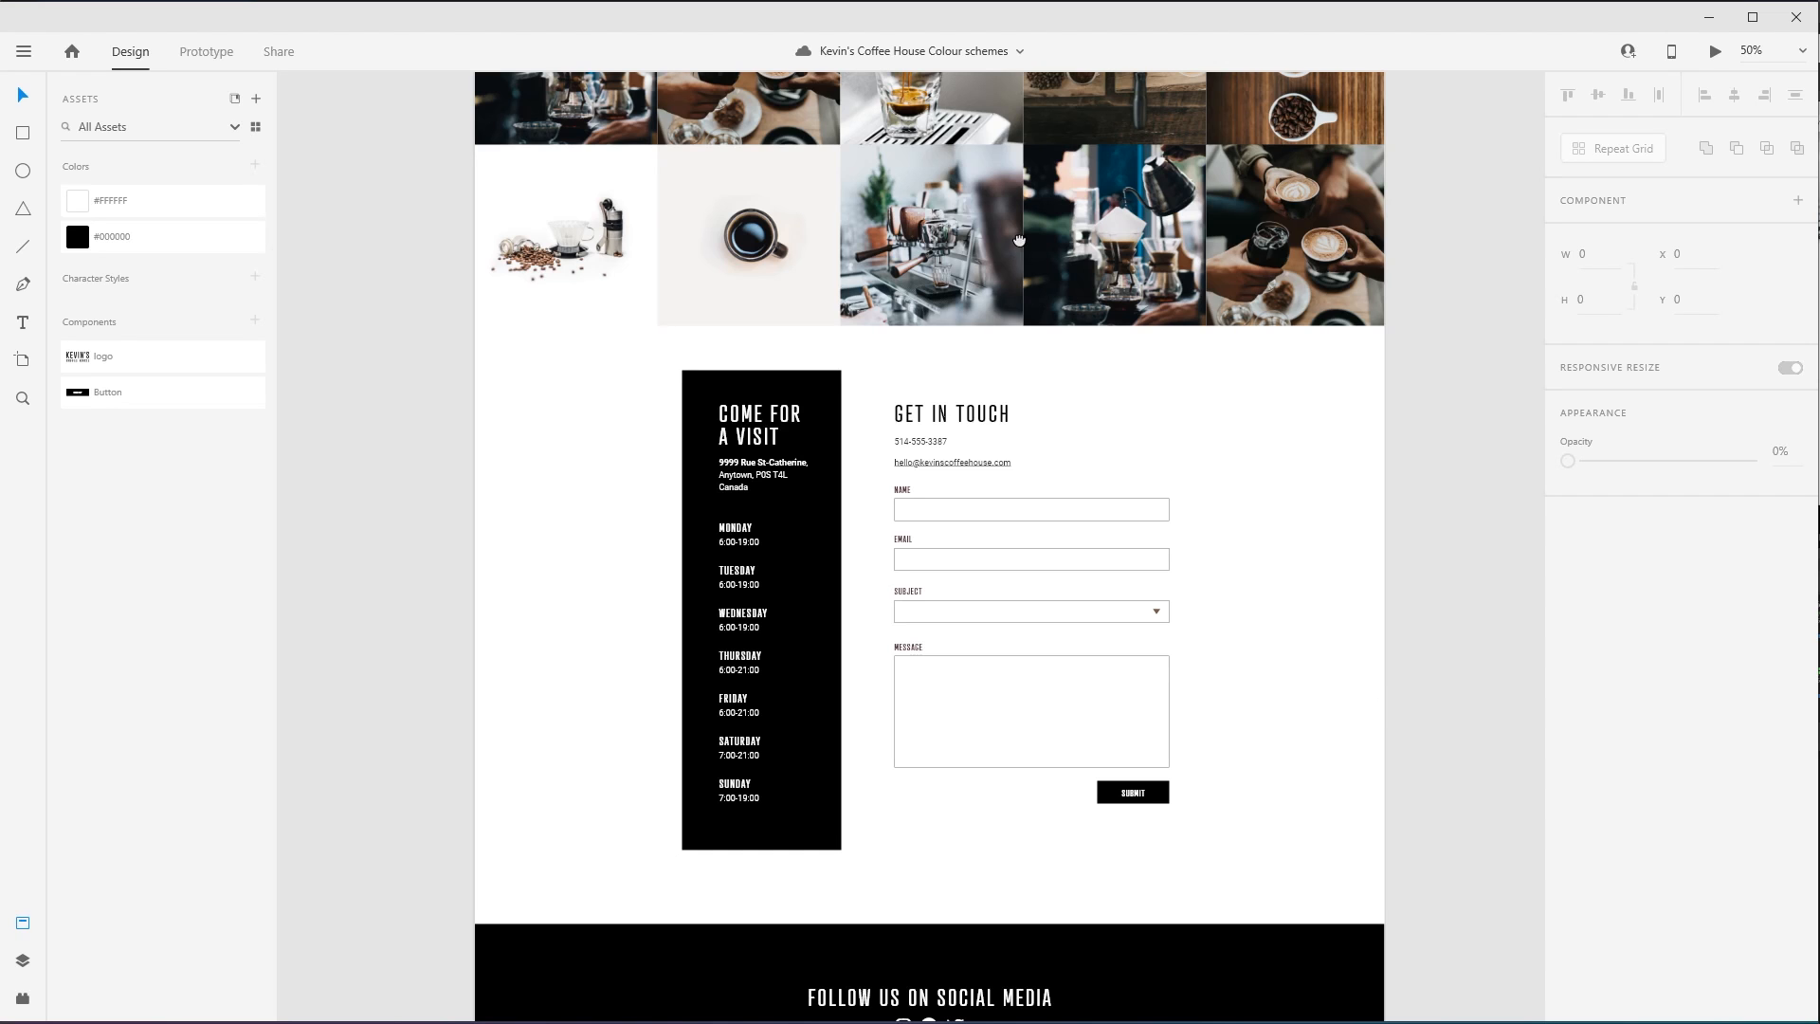
scroll(1013, 284, up, 6)
scroll(967, 525, up, 3)
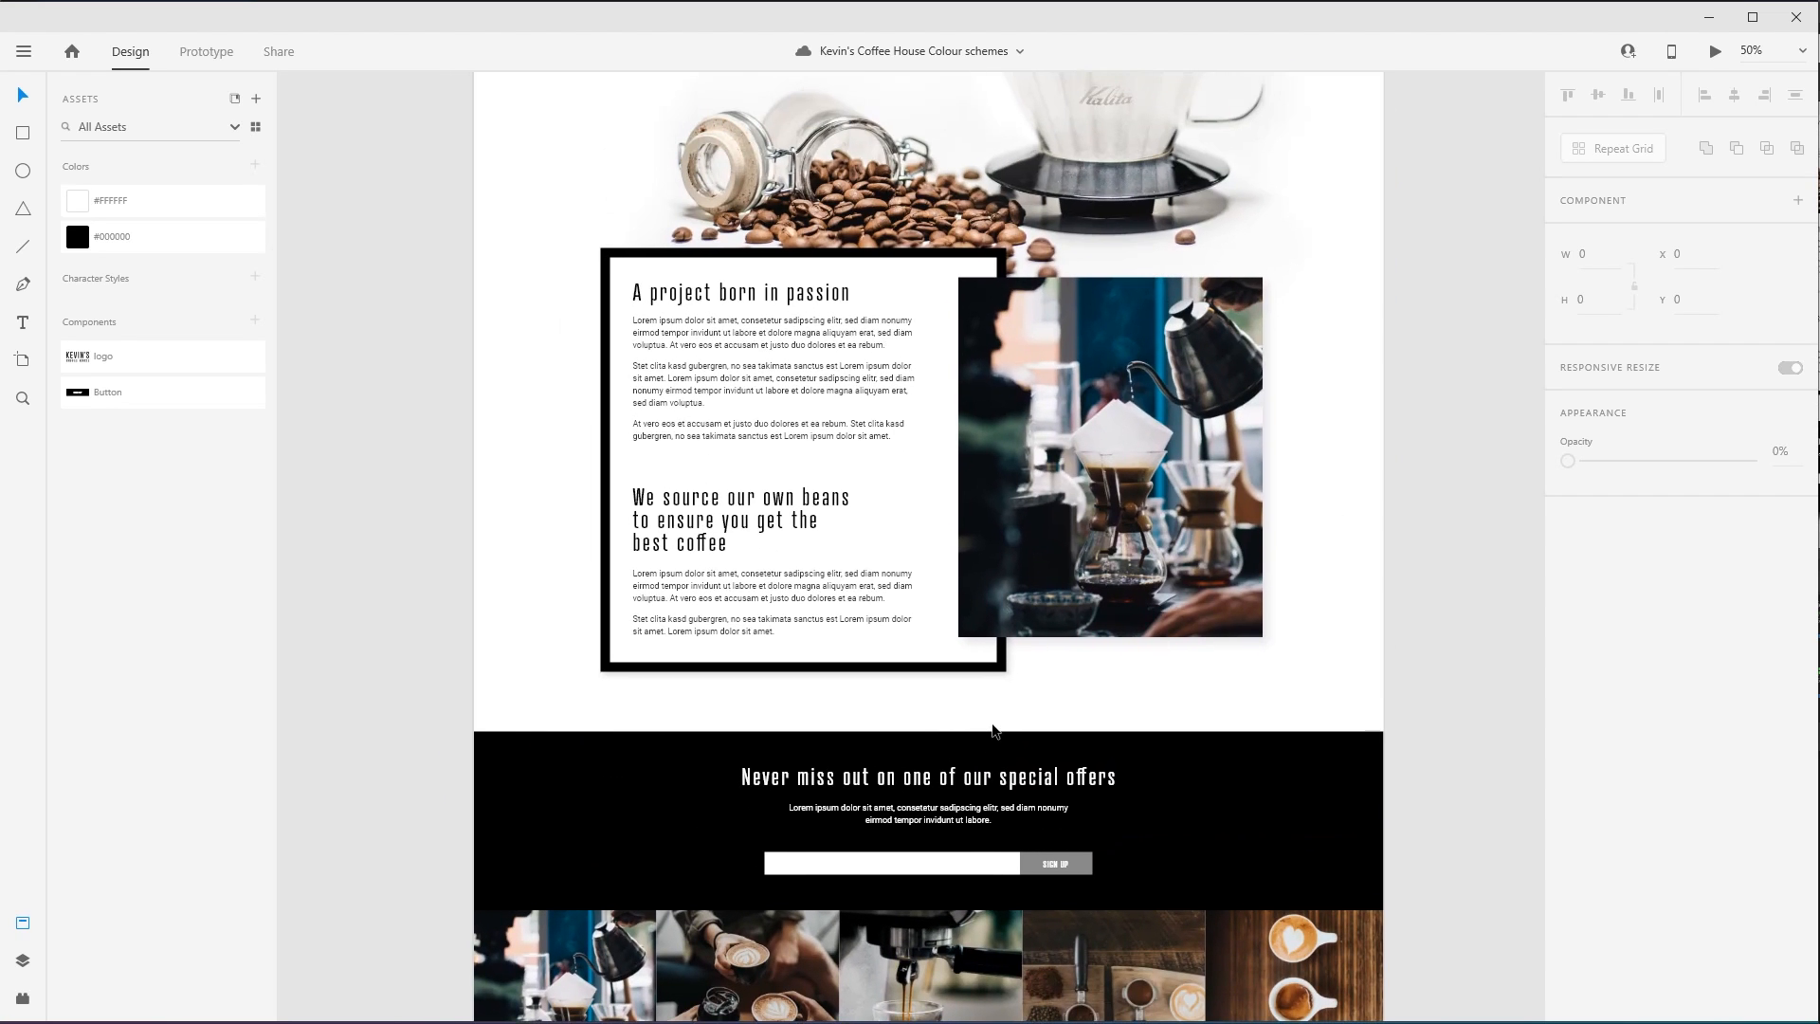
drag(800, 382, 792, 677)
drag(1287, 515, 1285, 601)
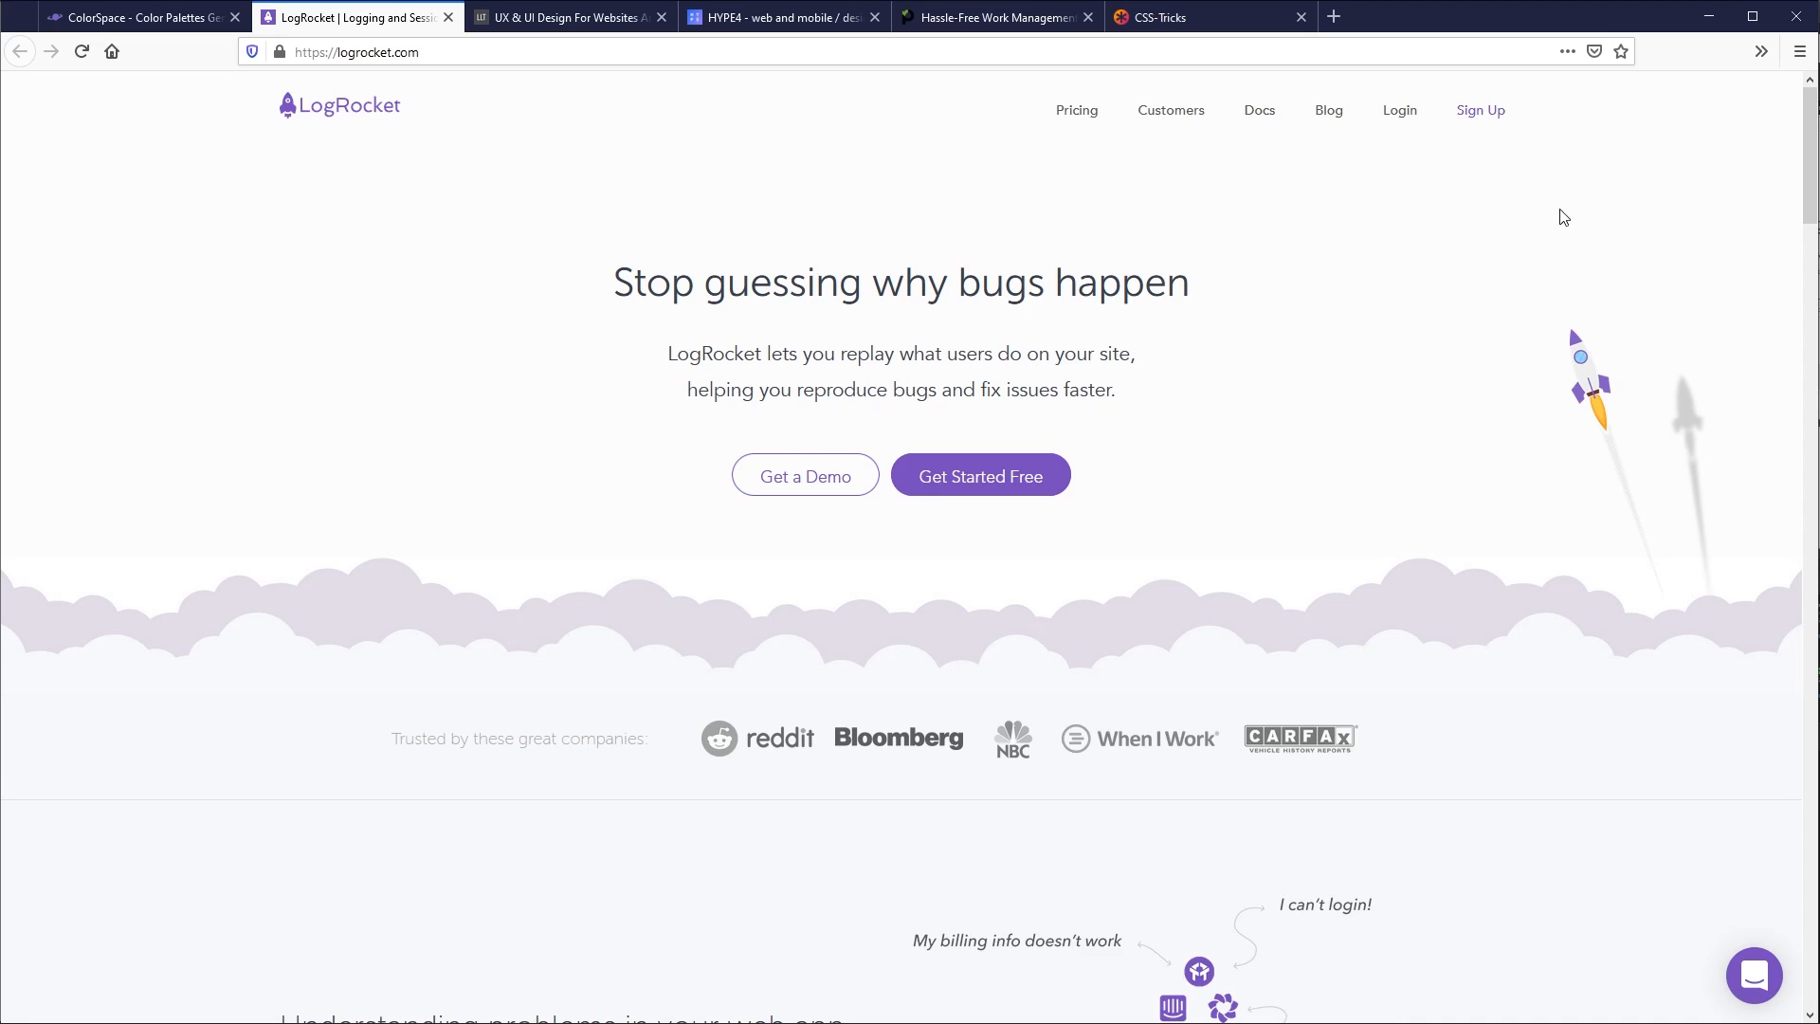
- Switch to Firefox and examine how the LogRocket home page uses its colours from the hero section to the footer
scroll(1555, 248, down, 6)
scroll(707, 521, down, 4)
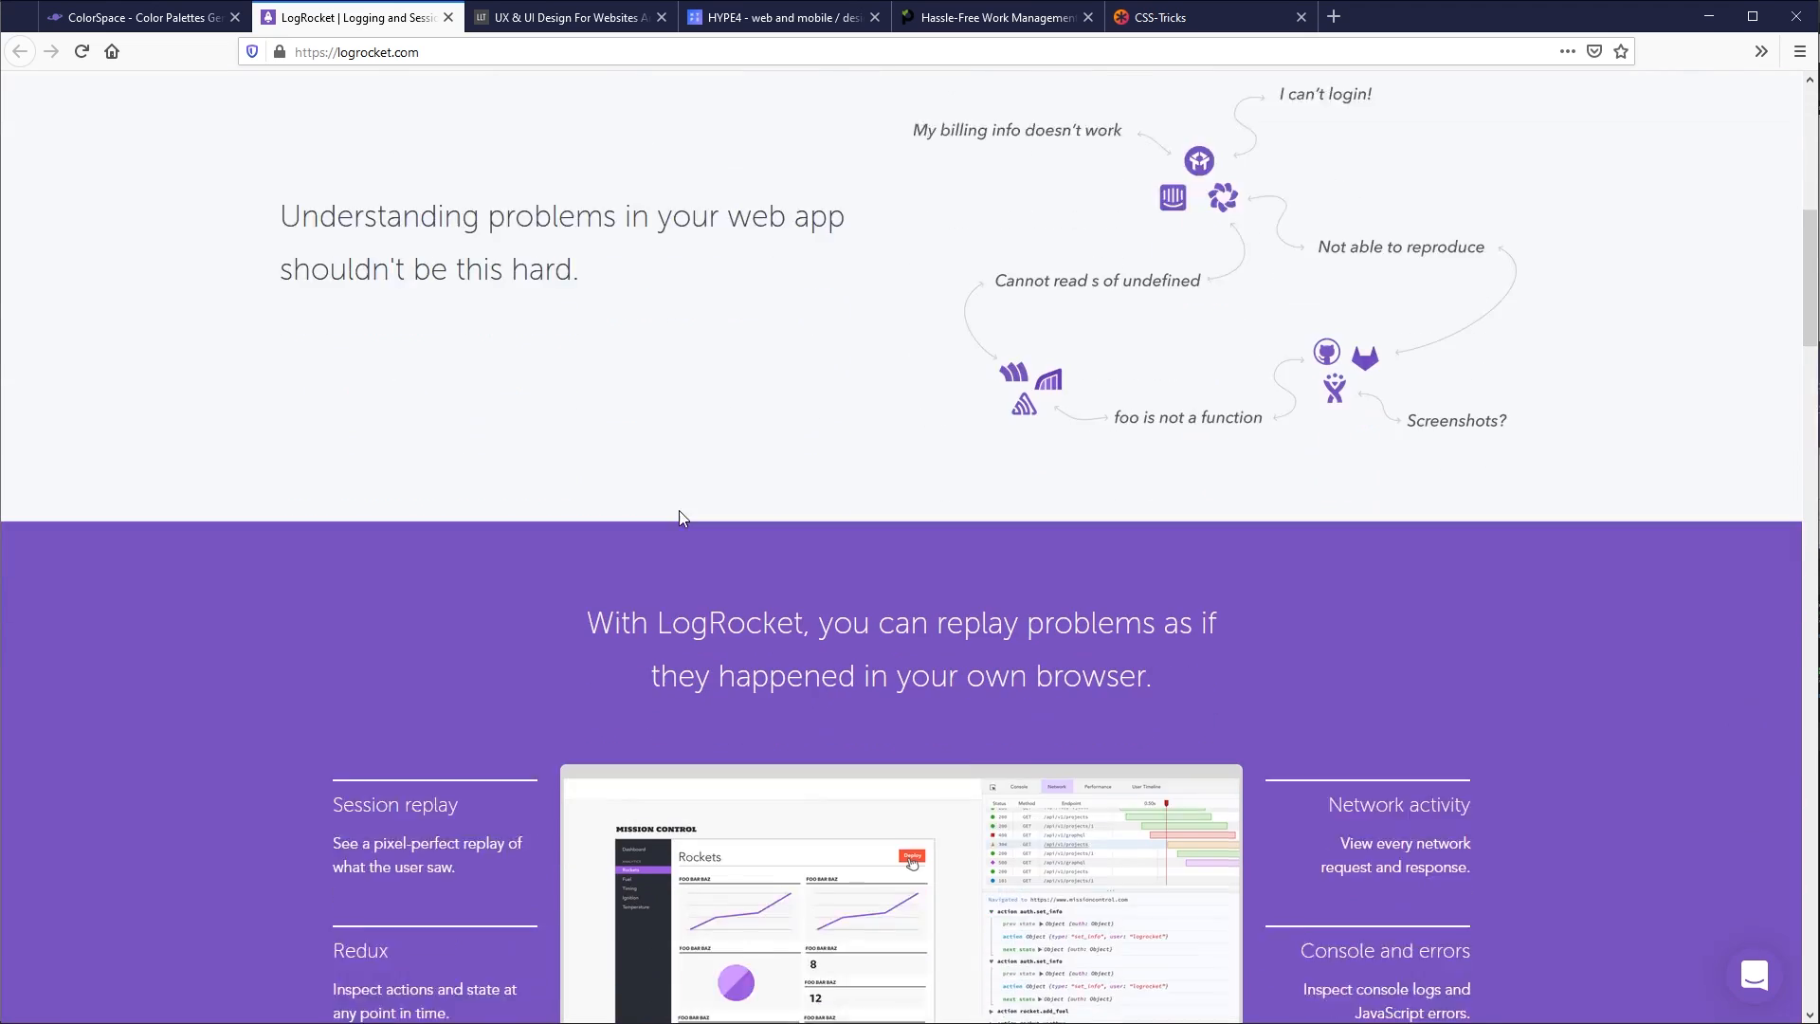
scroll(1033, 409, down, 10)
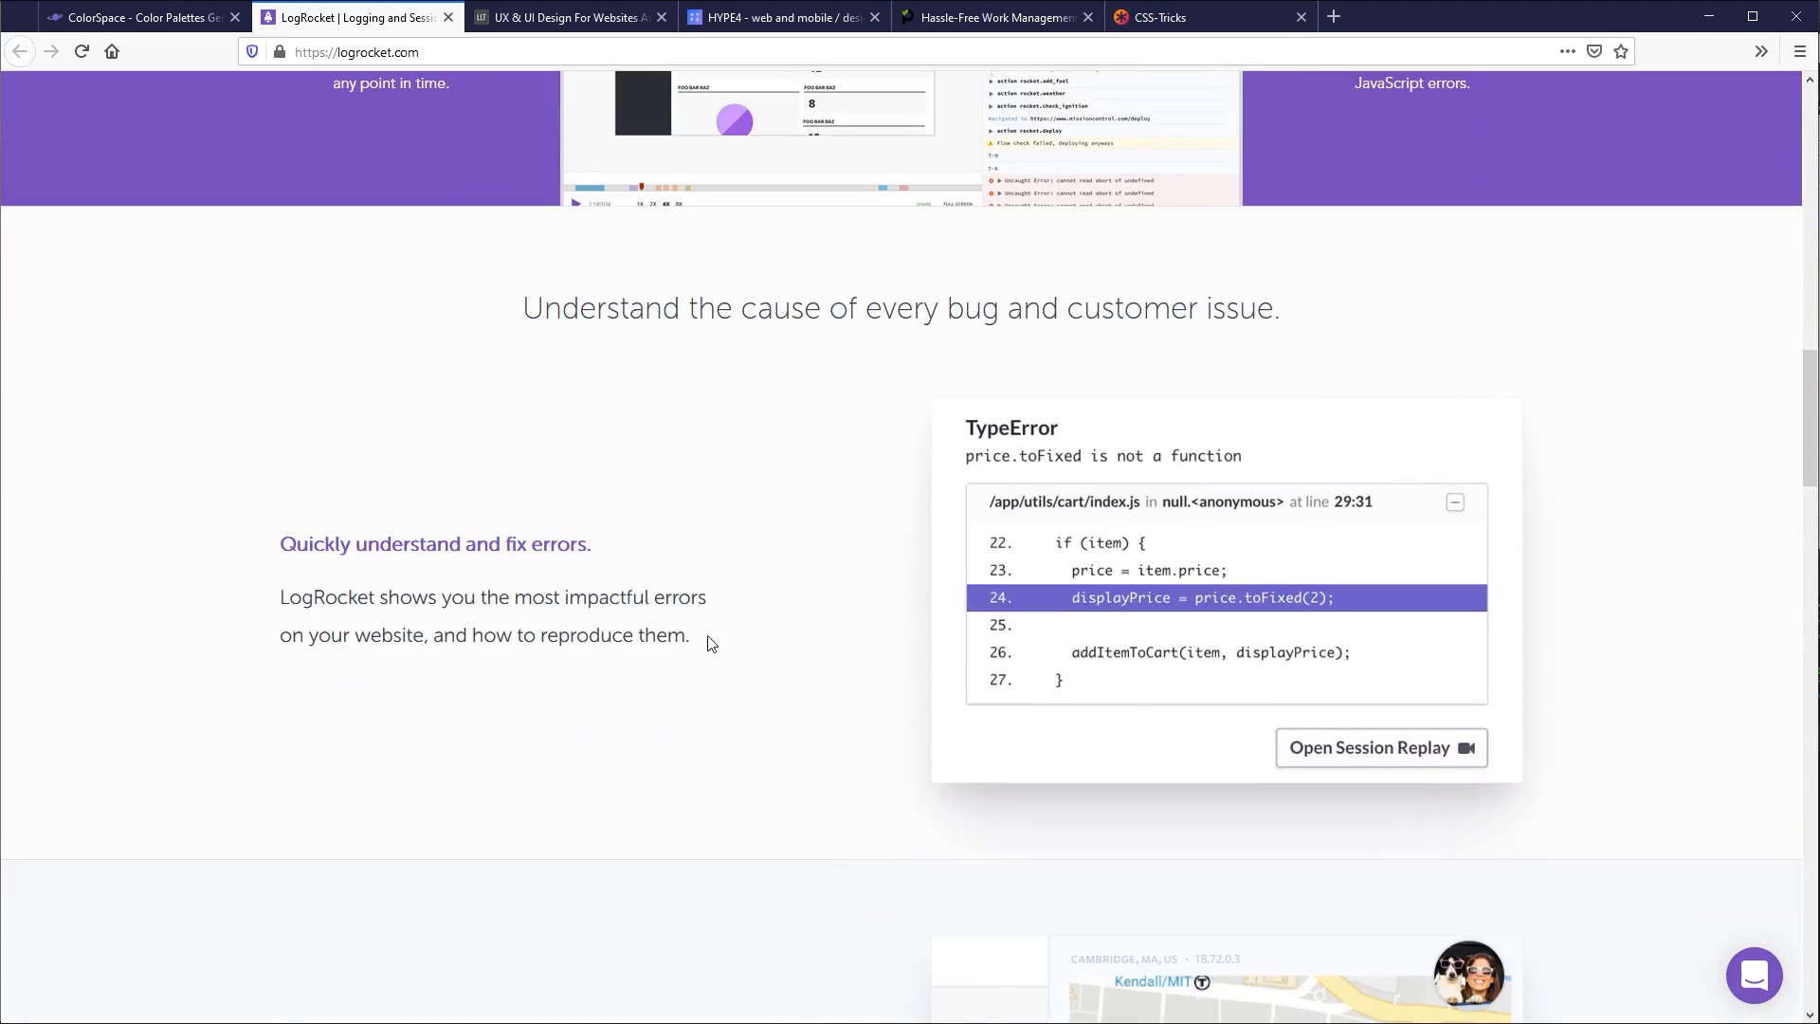
scroll(853, 654, down, 10)
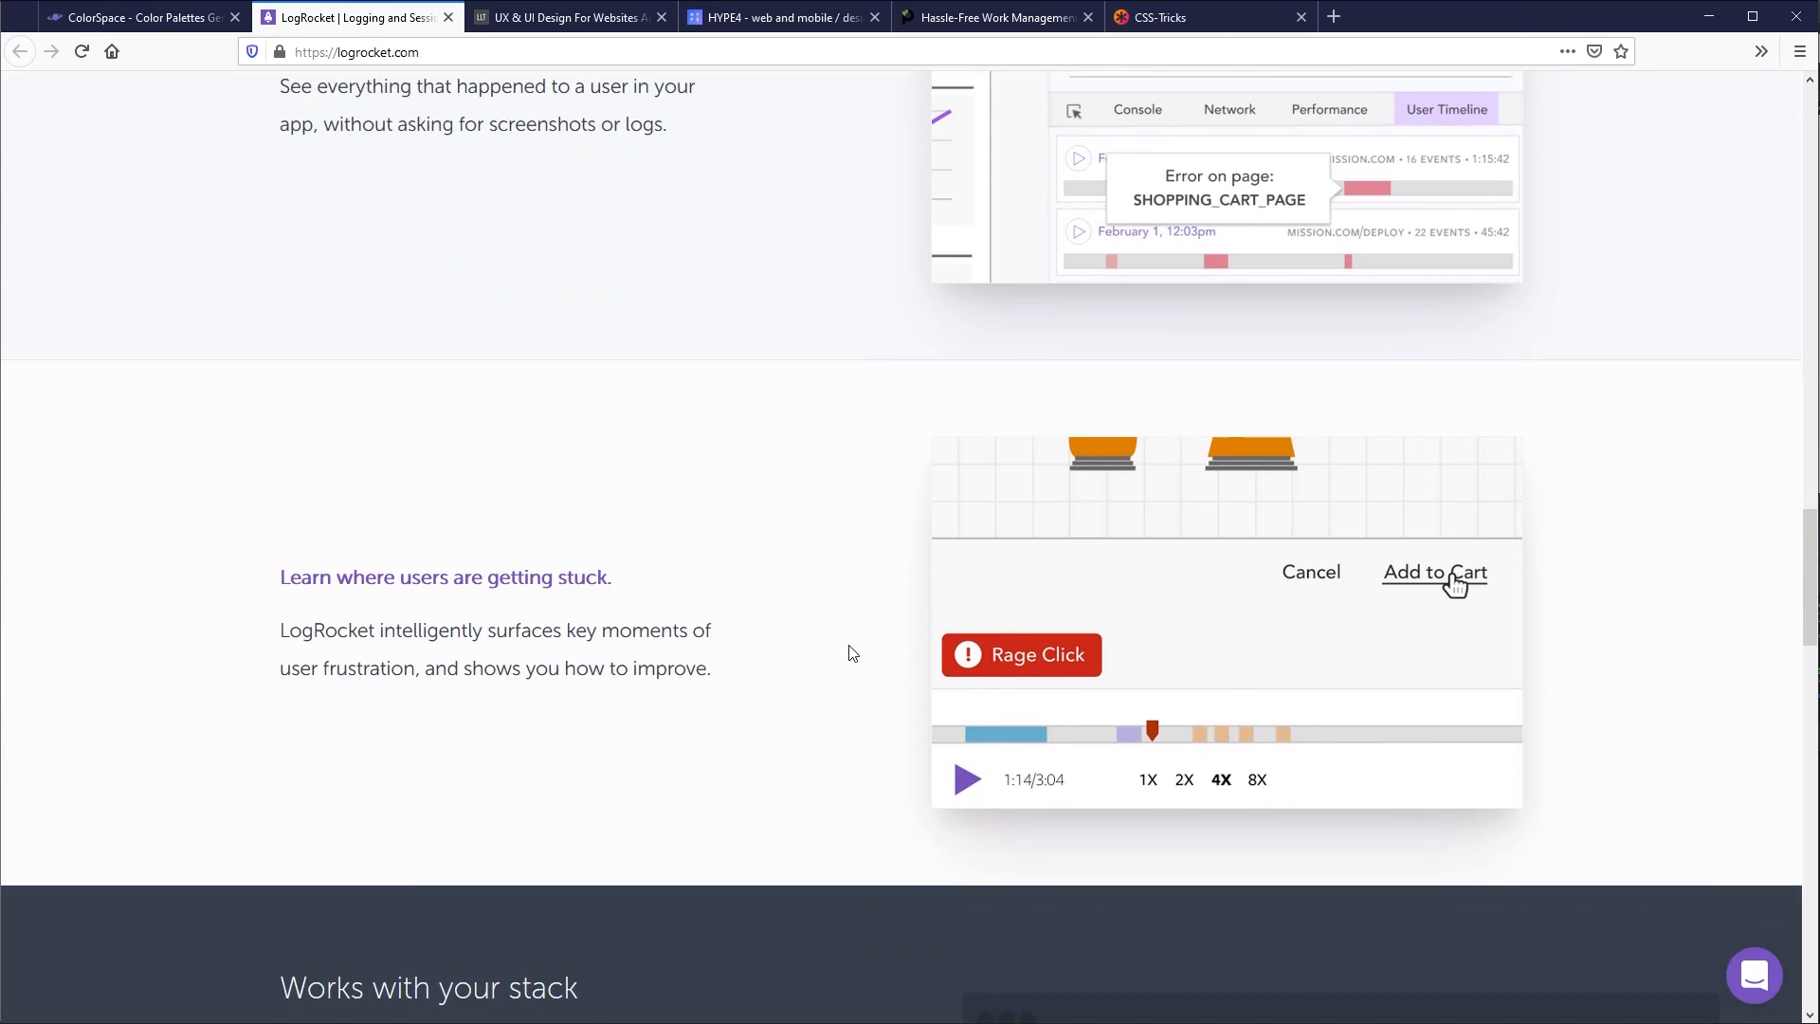
scroll(854, 600, down, 7)
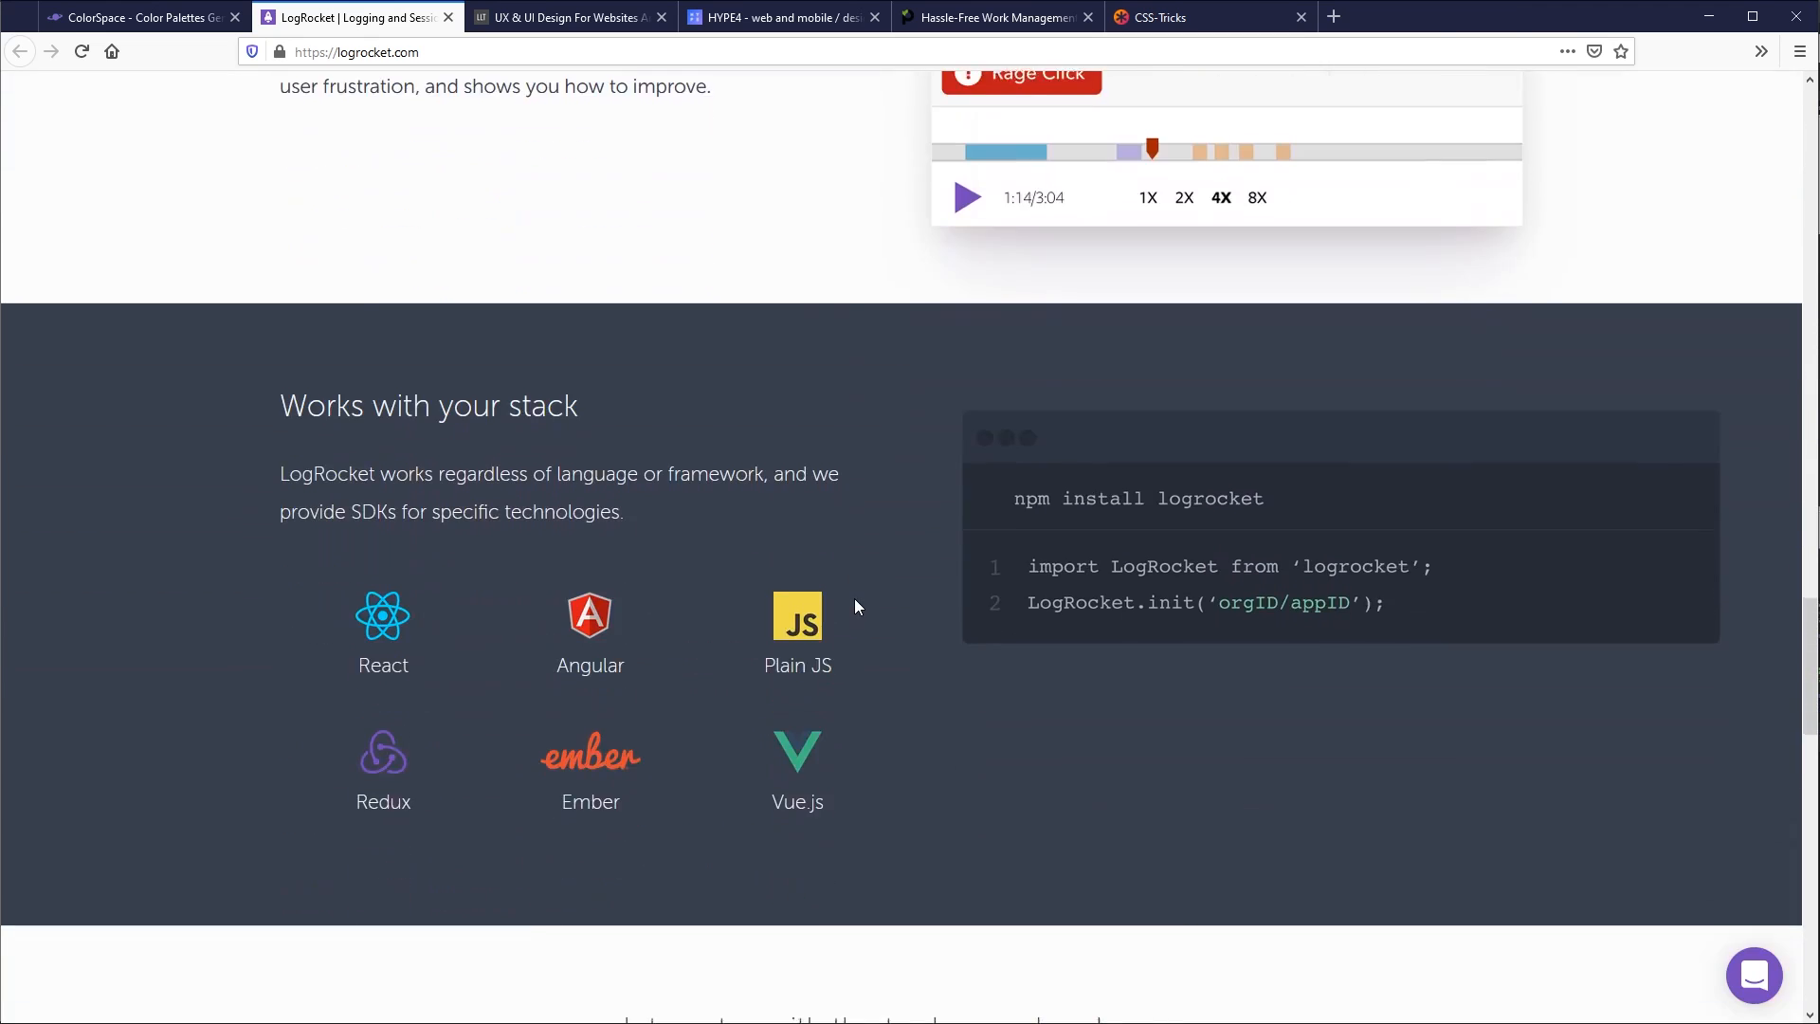
scroll(1390, 560, down, 6)
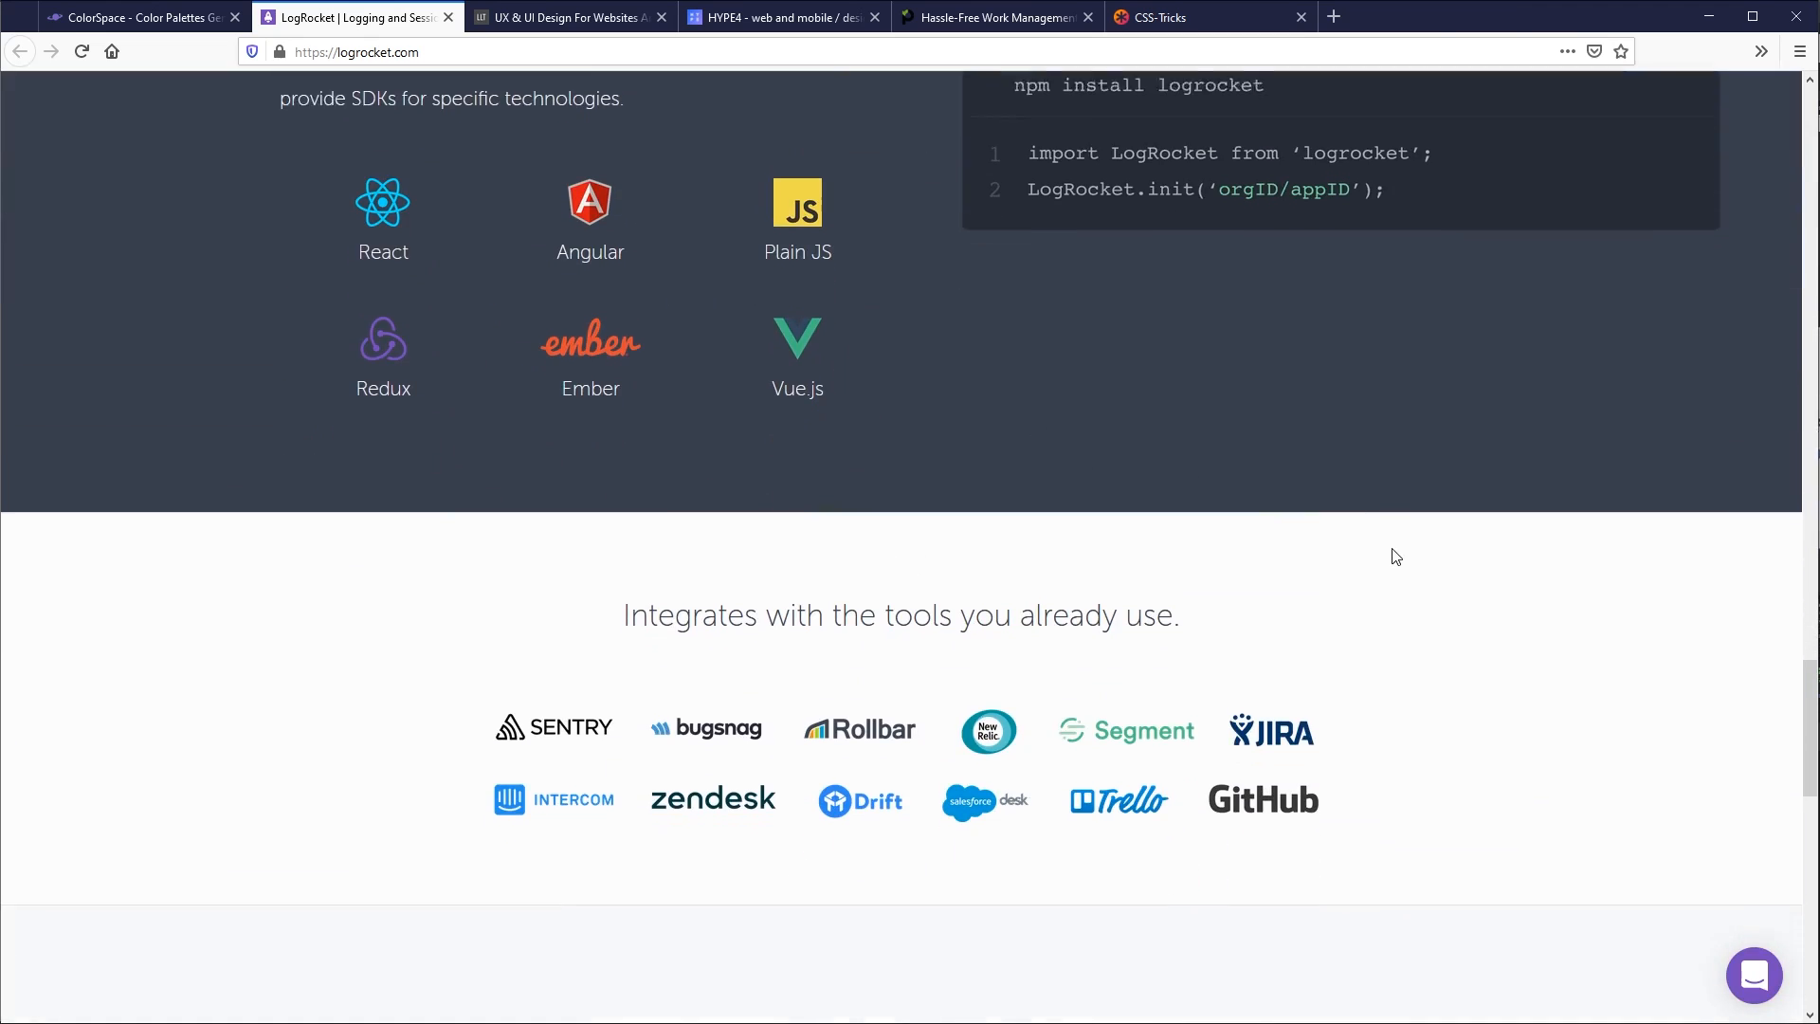
scroll(1392, 565, down, 4)
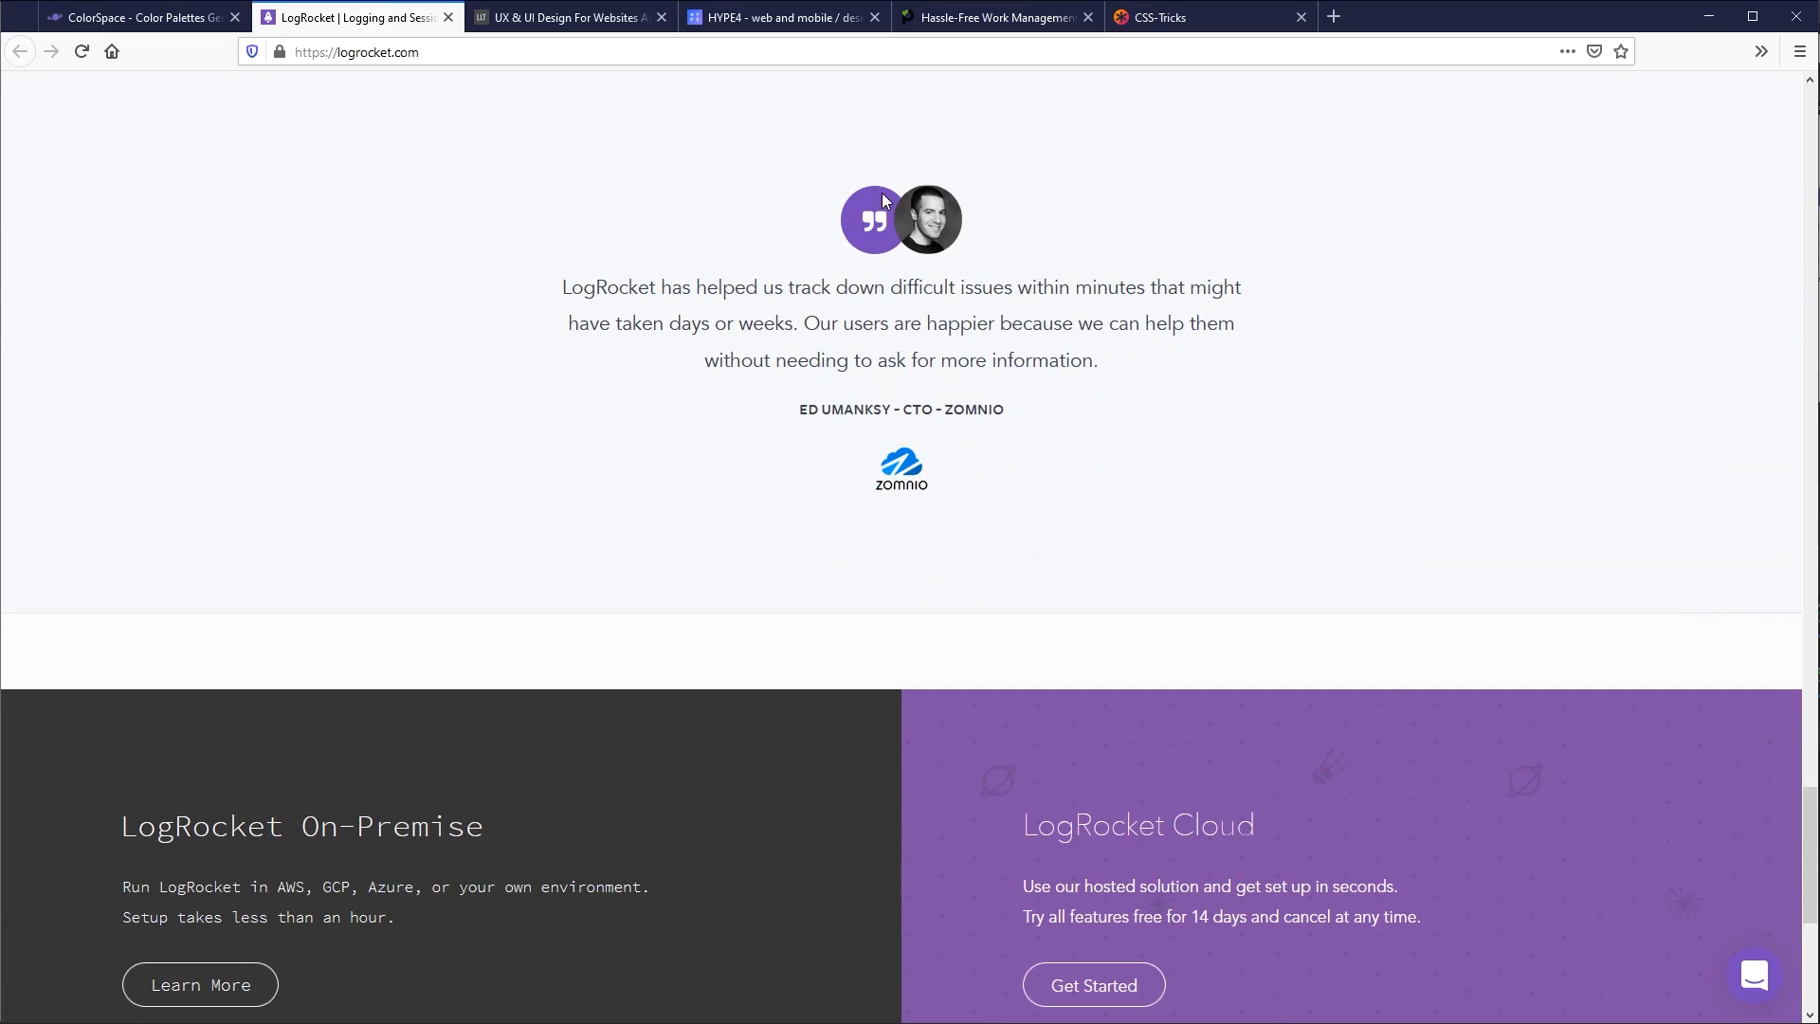
scroll(1312, 512, down, 2)
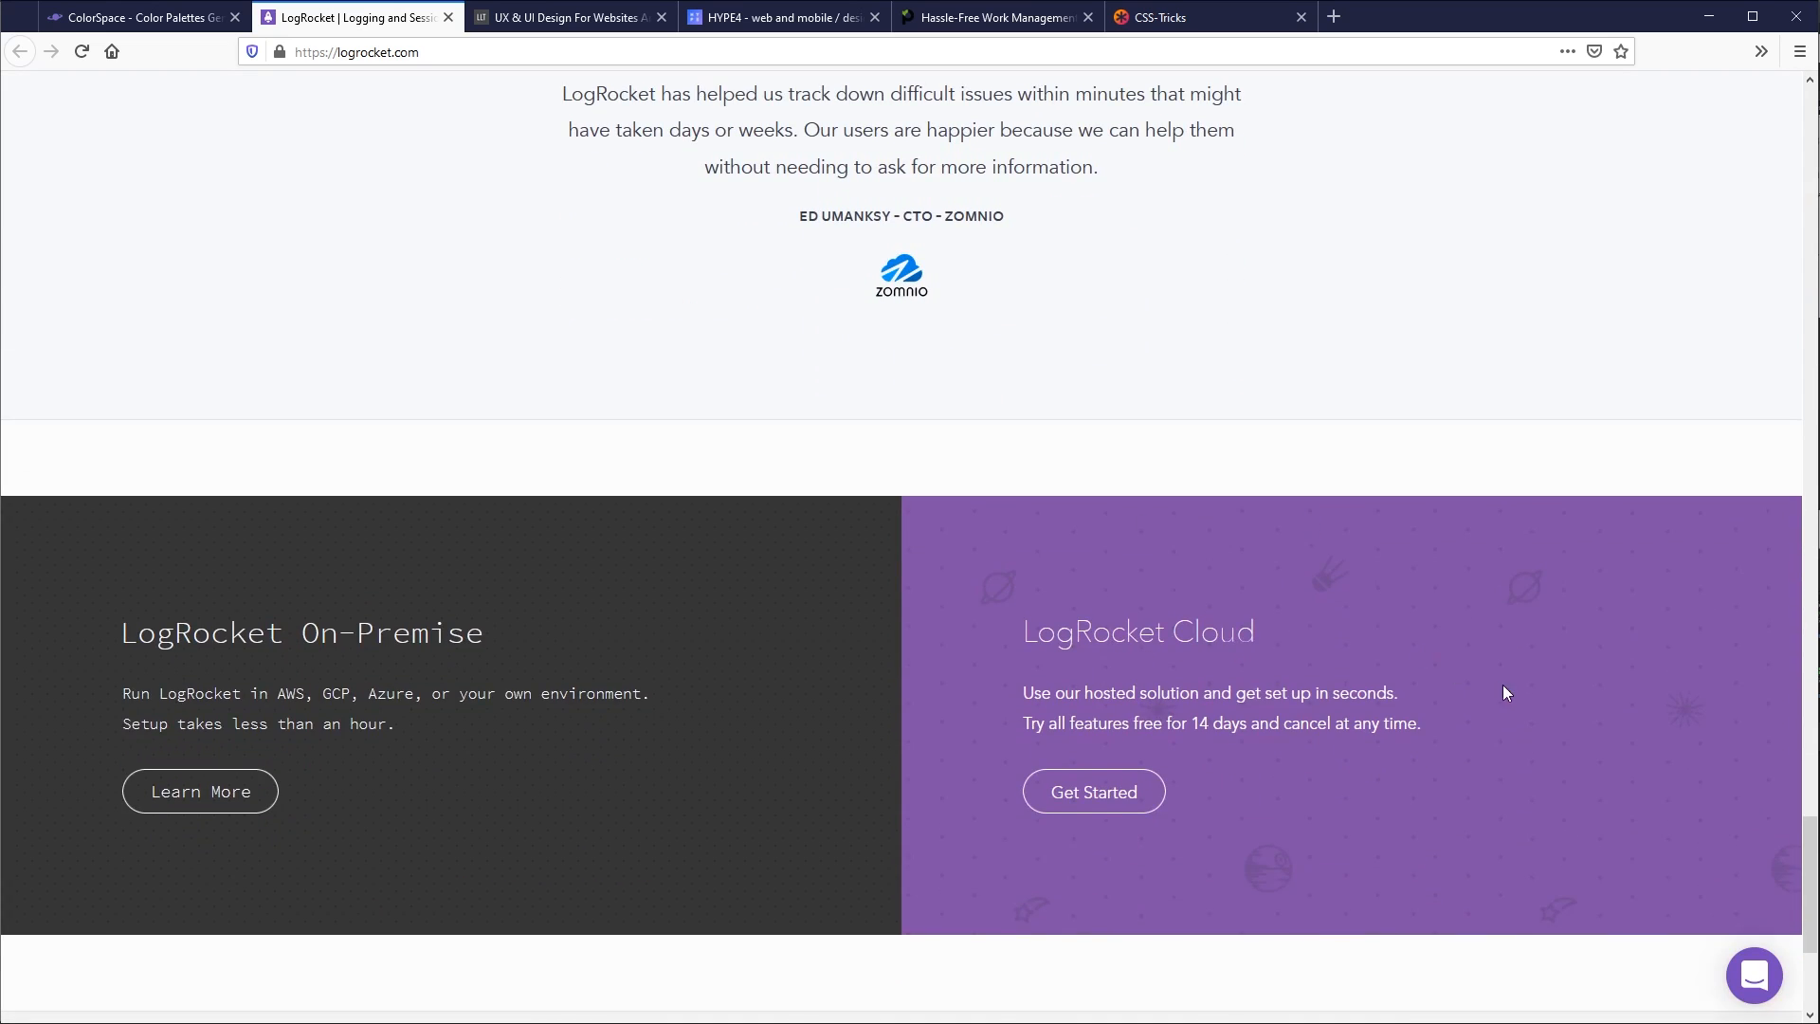
scroll(1503, 690, down, 4)
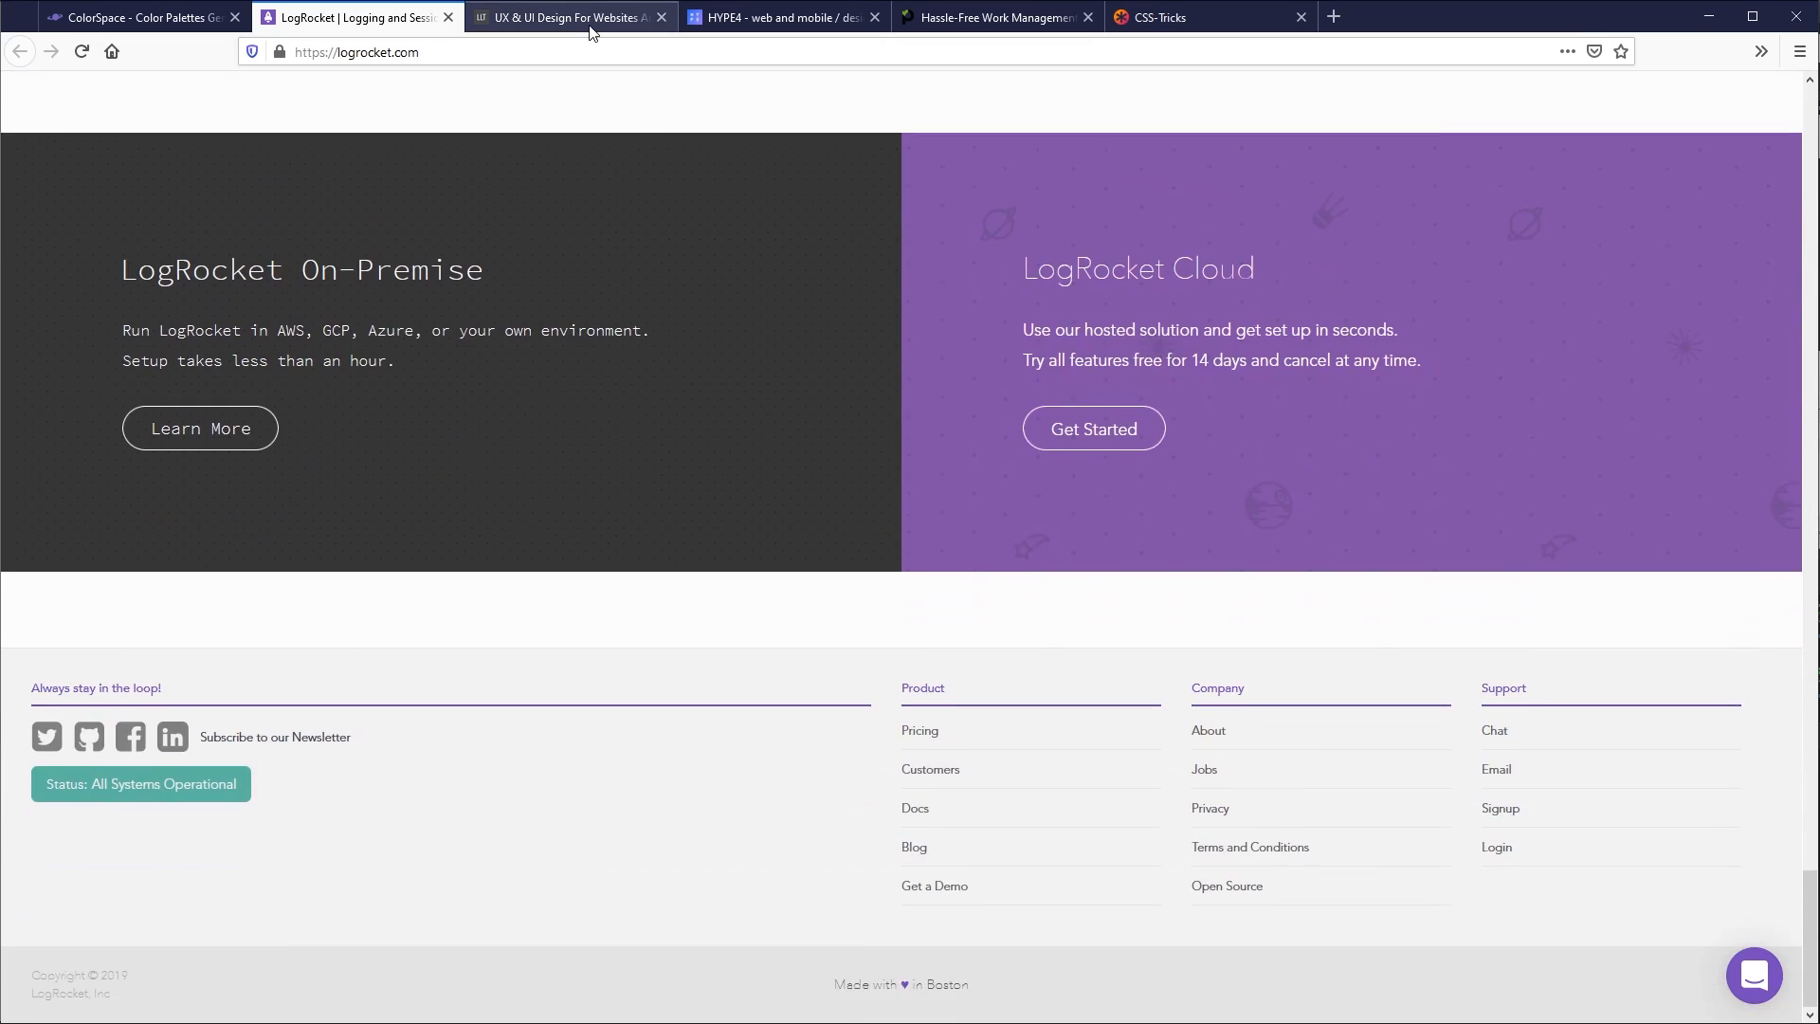
- Open the LLT Group website and examine the accent colour in its hero headline and "Why LLT?" section
click(569, 18)
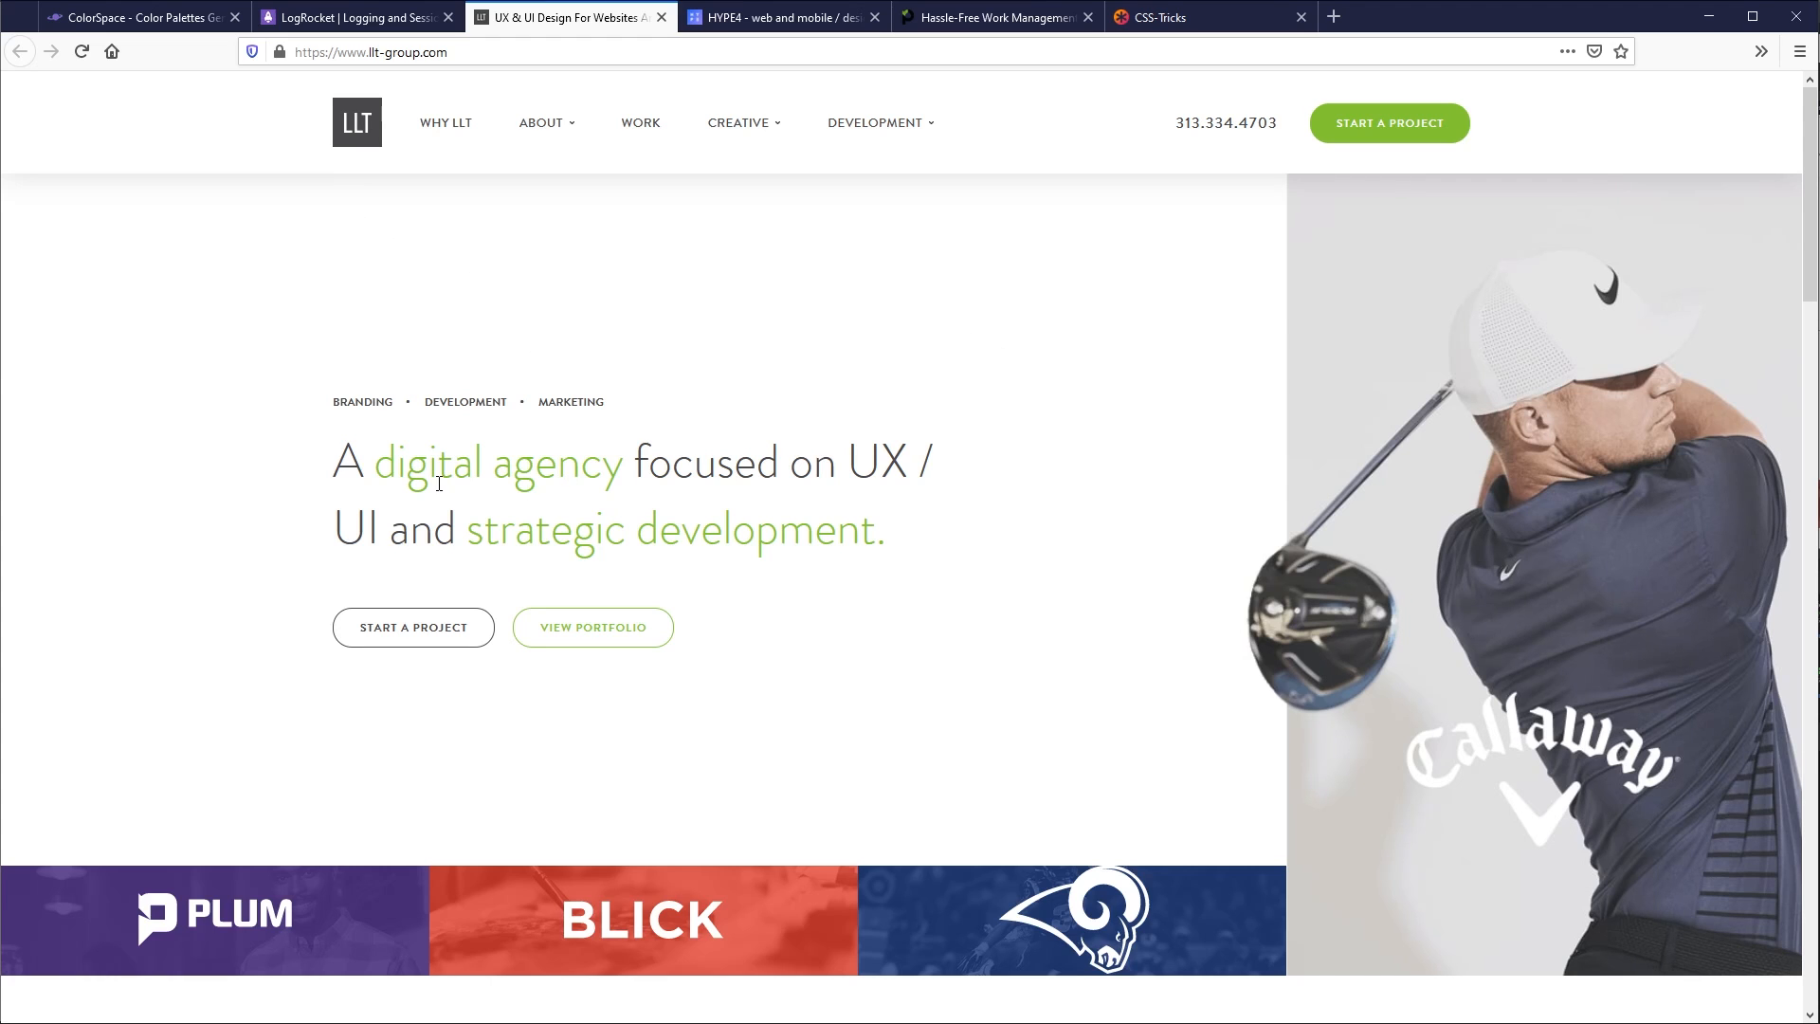
drag(439, 484, 779, 531)
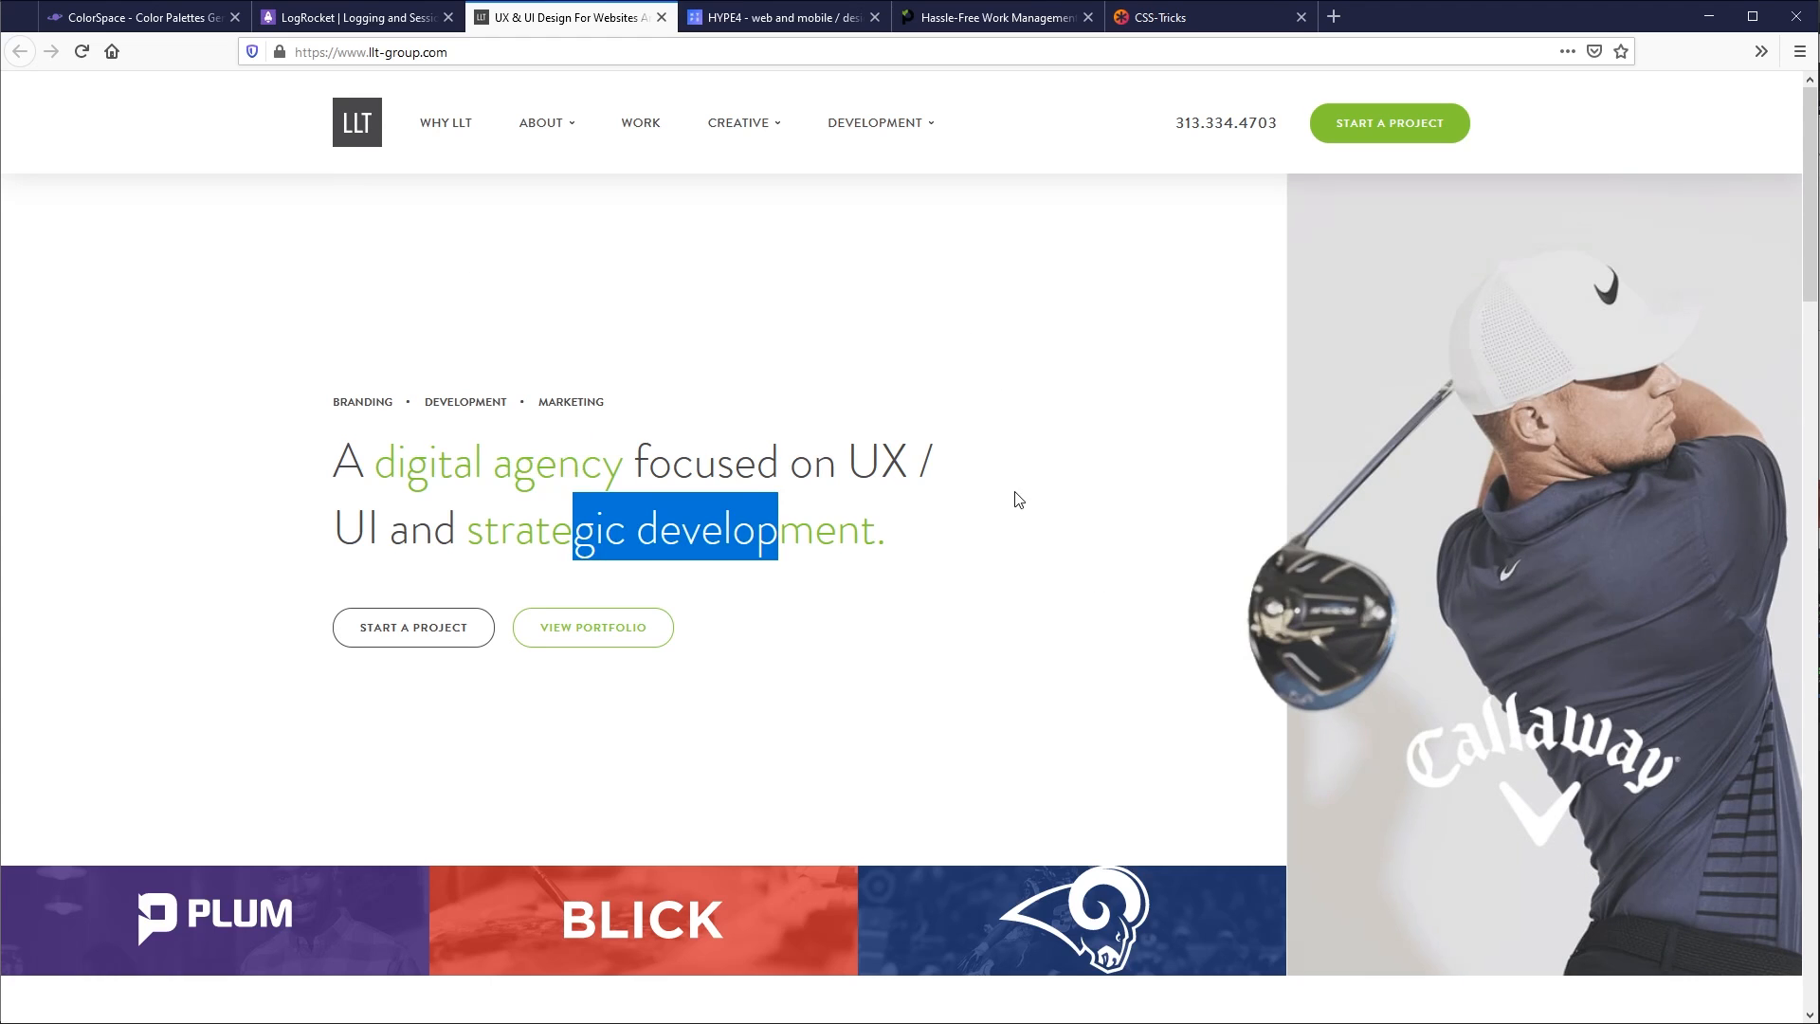
scroll(1065, 575, down, 5)
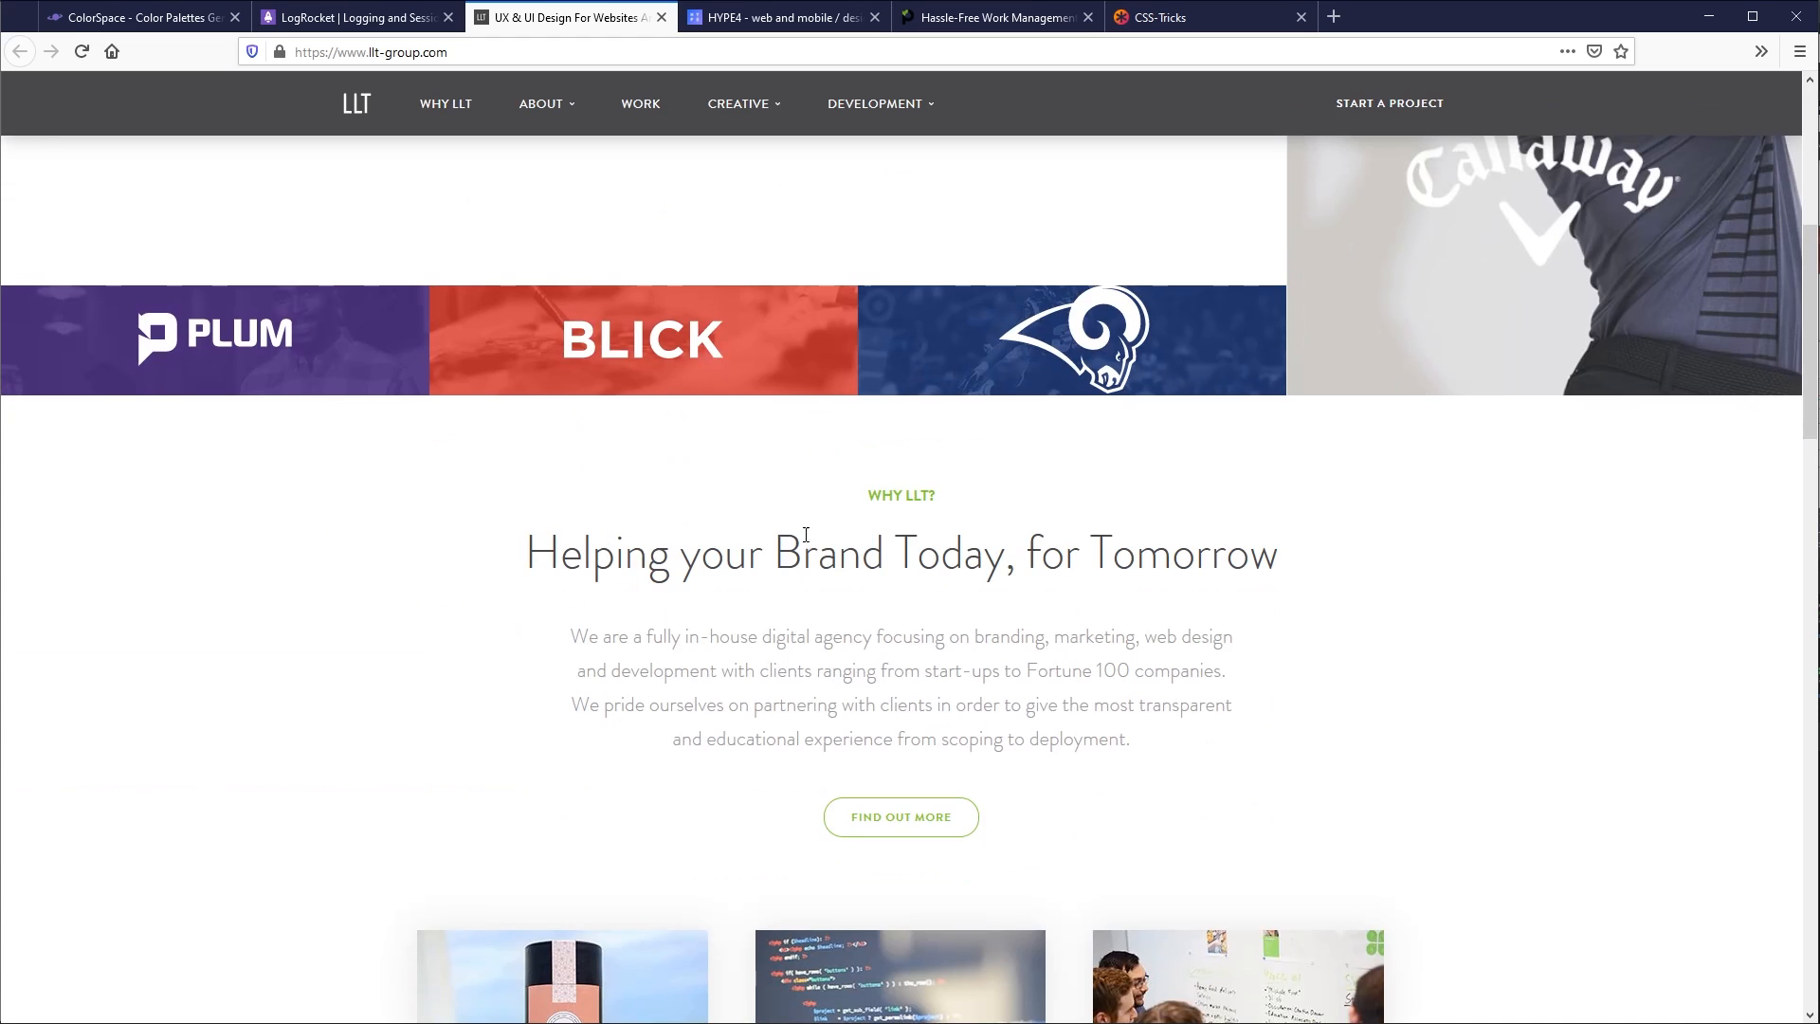
scroll(1413, 606, down, 1)
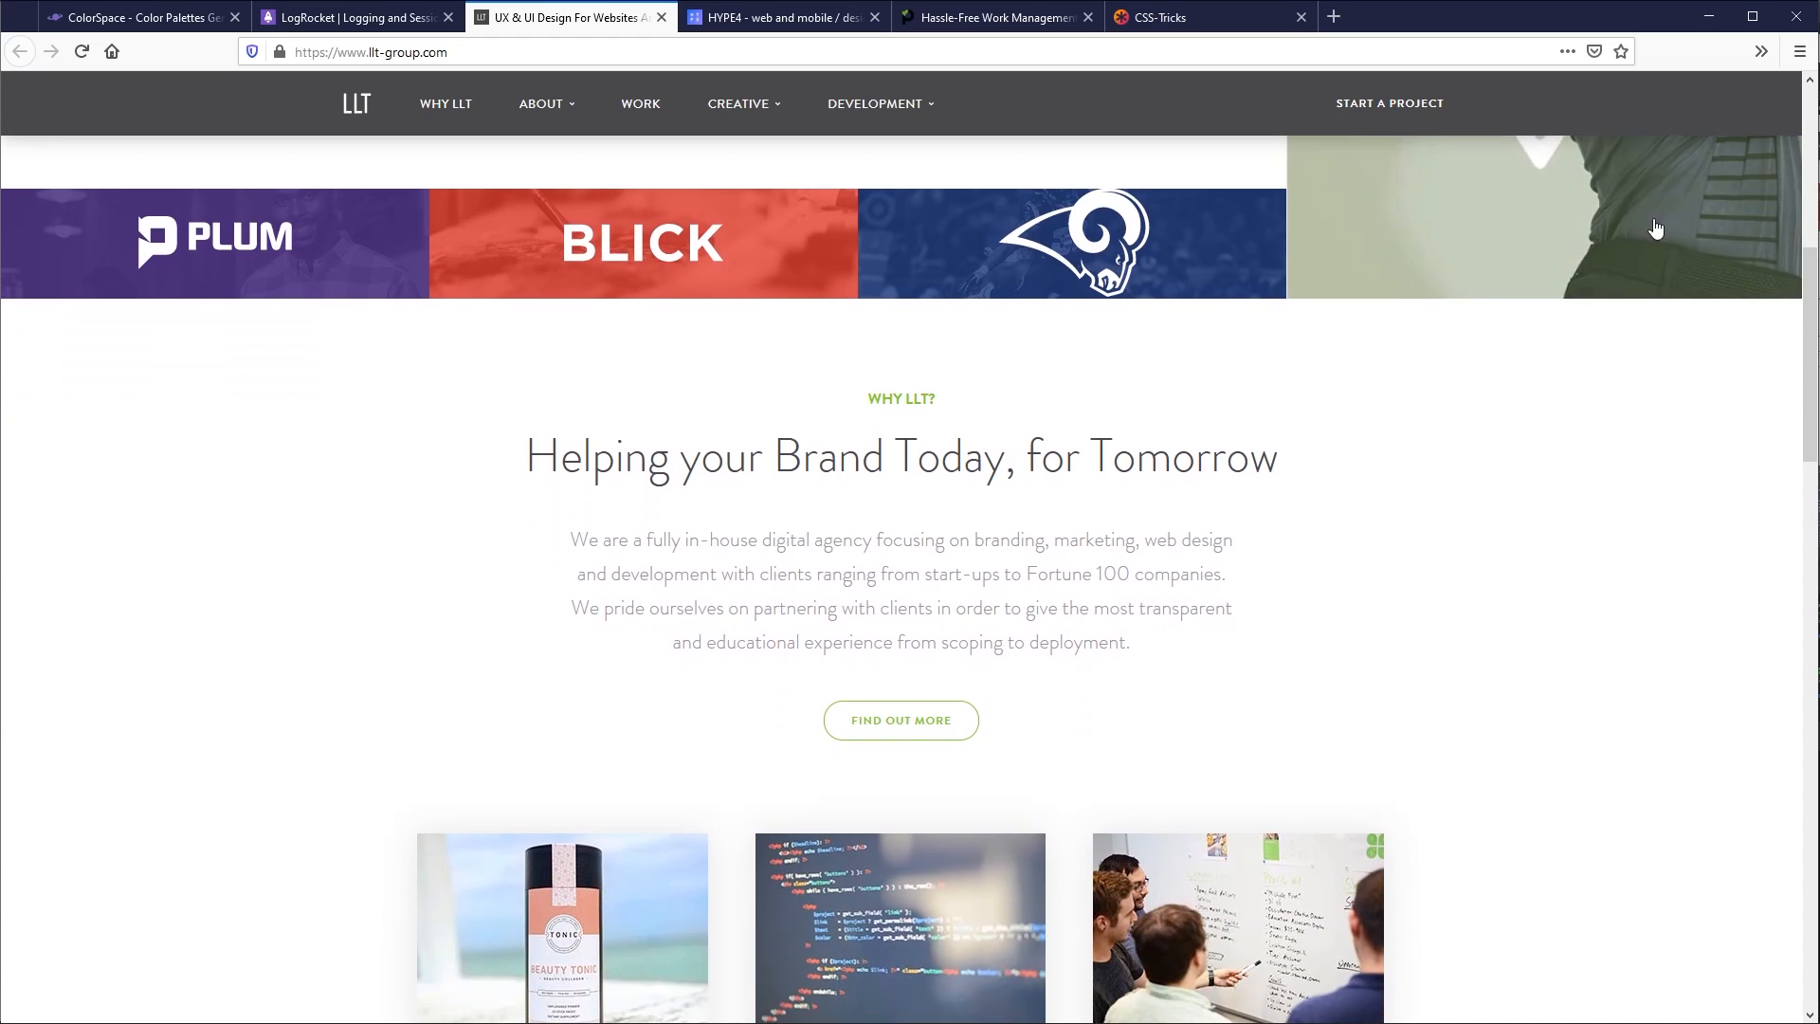
scroll(1247, 492, down, 1)
drag(870, 298, 1014, 365)
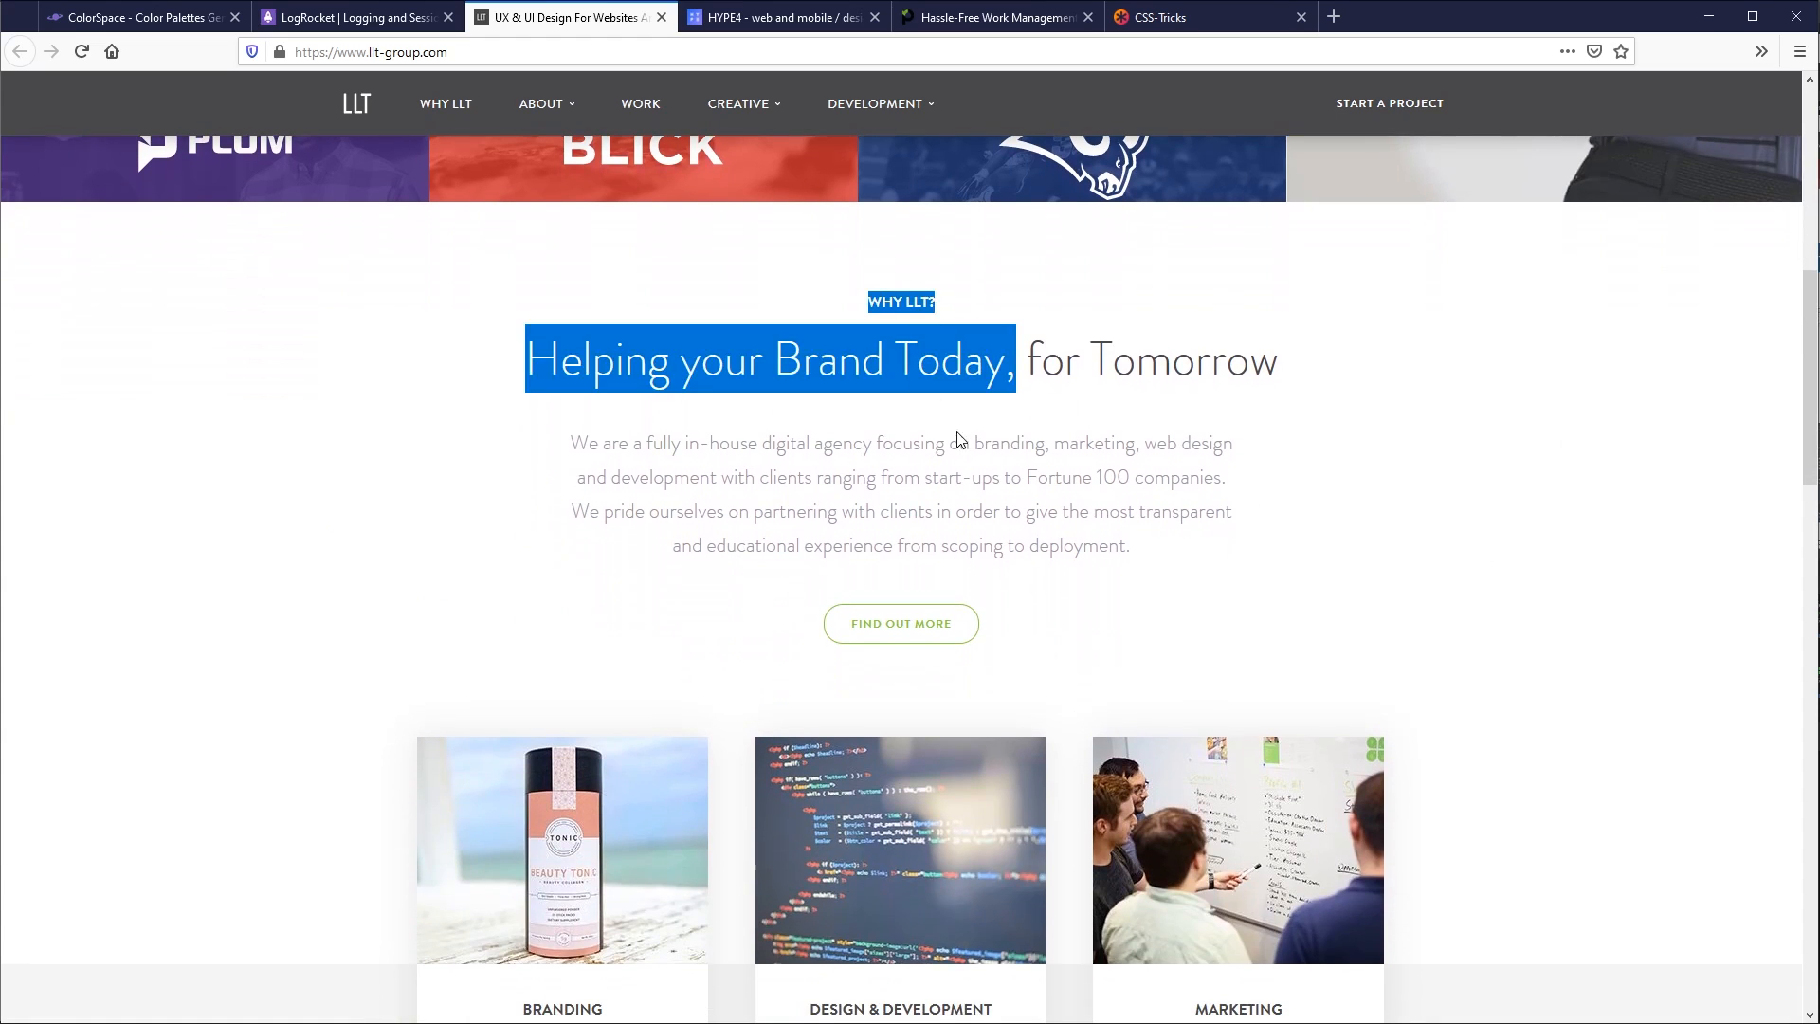
click(962, 439)
- Examine the colour use in LLT Group's service cards, client partnerships, blog cards, call-to-action band and footer
scroll(1431, 547, down, 1)
scroll(1431, 547, down, 5)
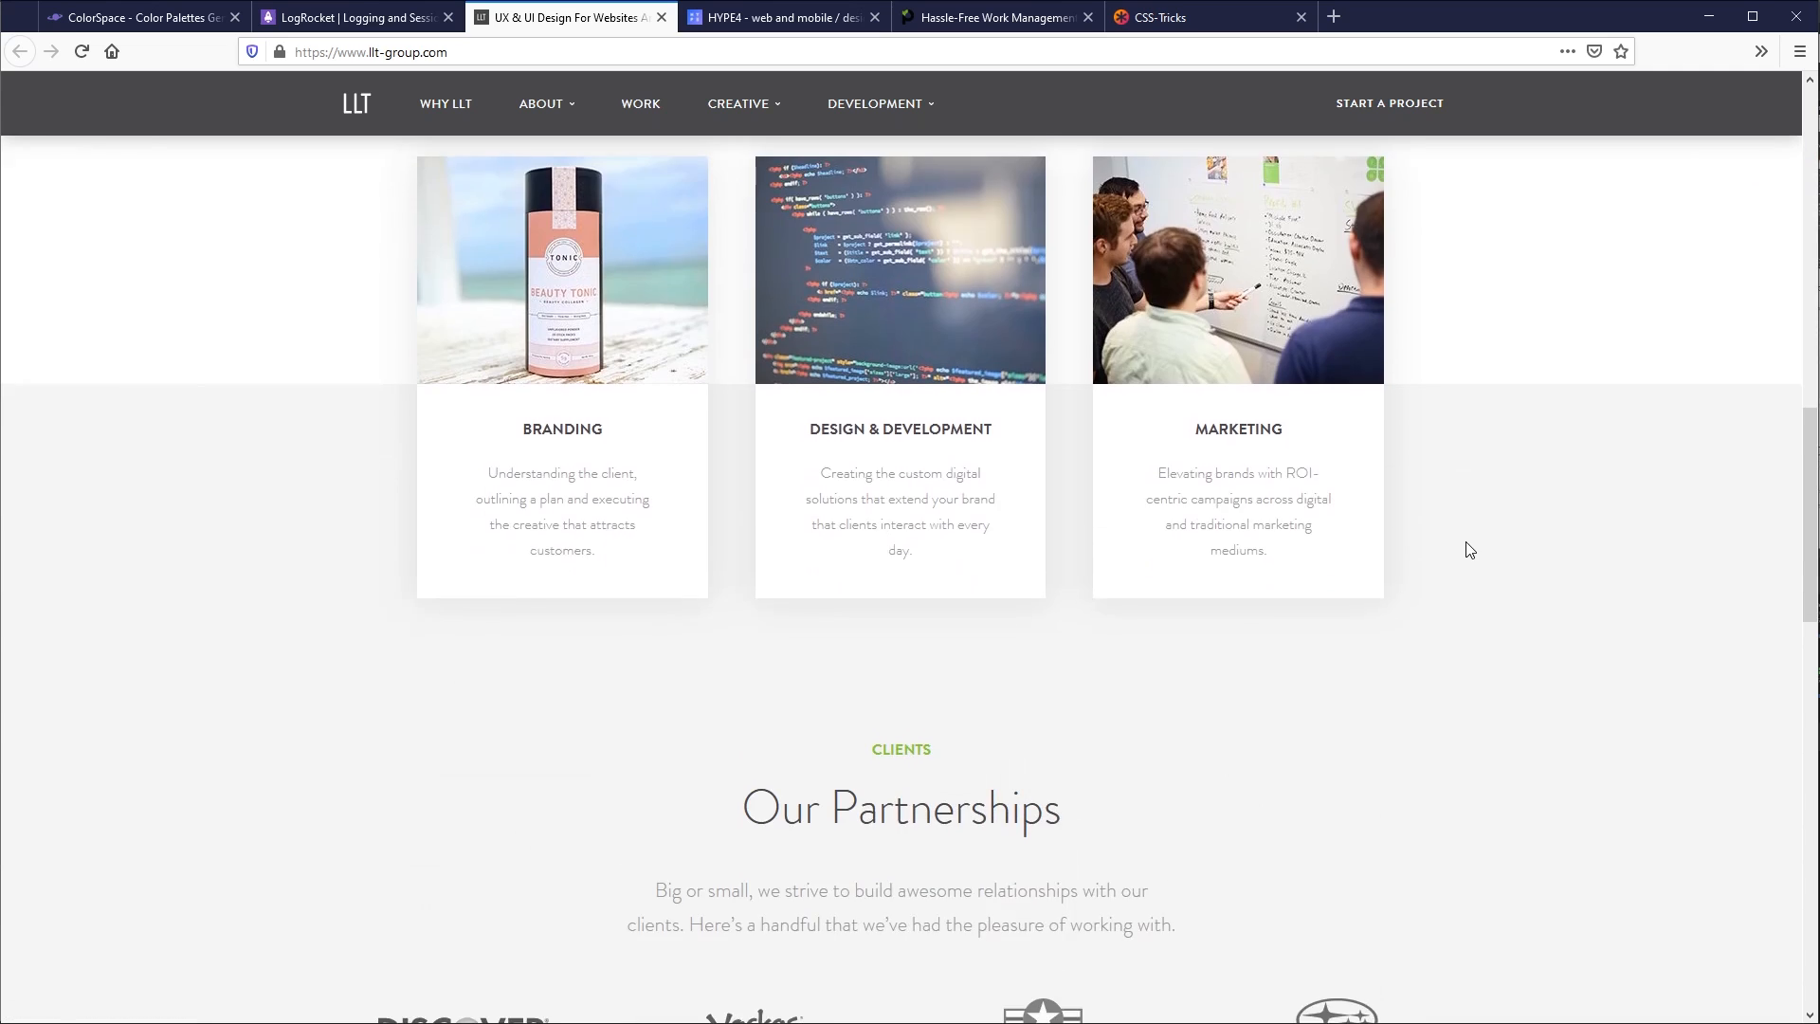
drag(884, 555, 905, 555)
scroll(1253, 649, down, 1)
scroll(1584, 521, down, 3)
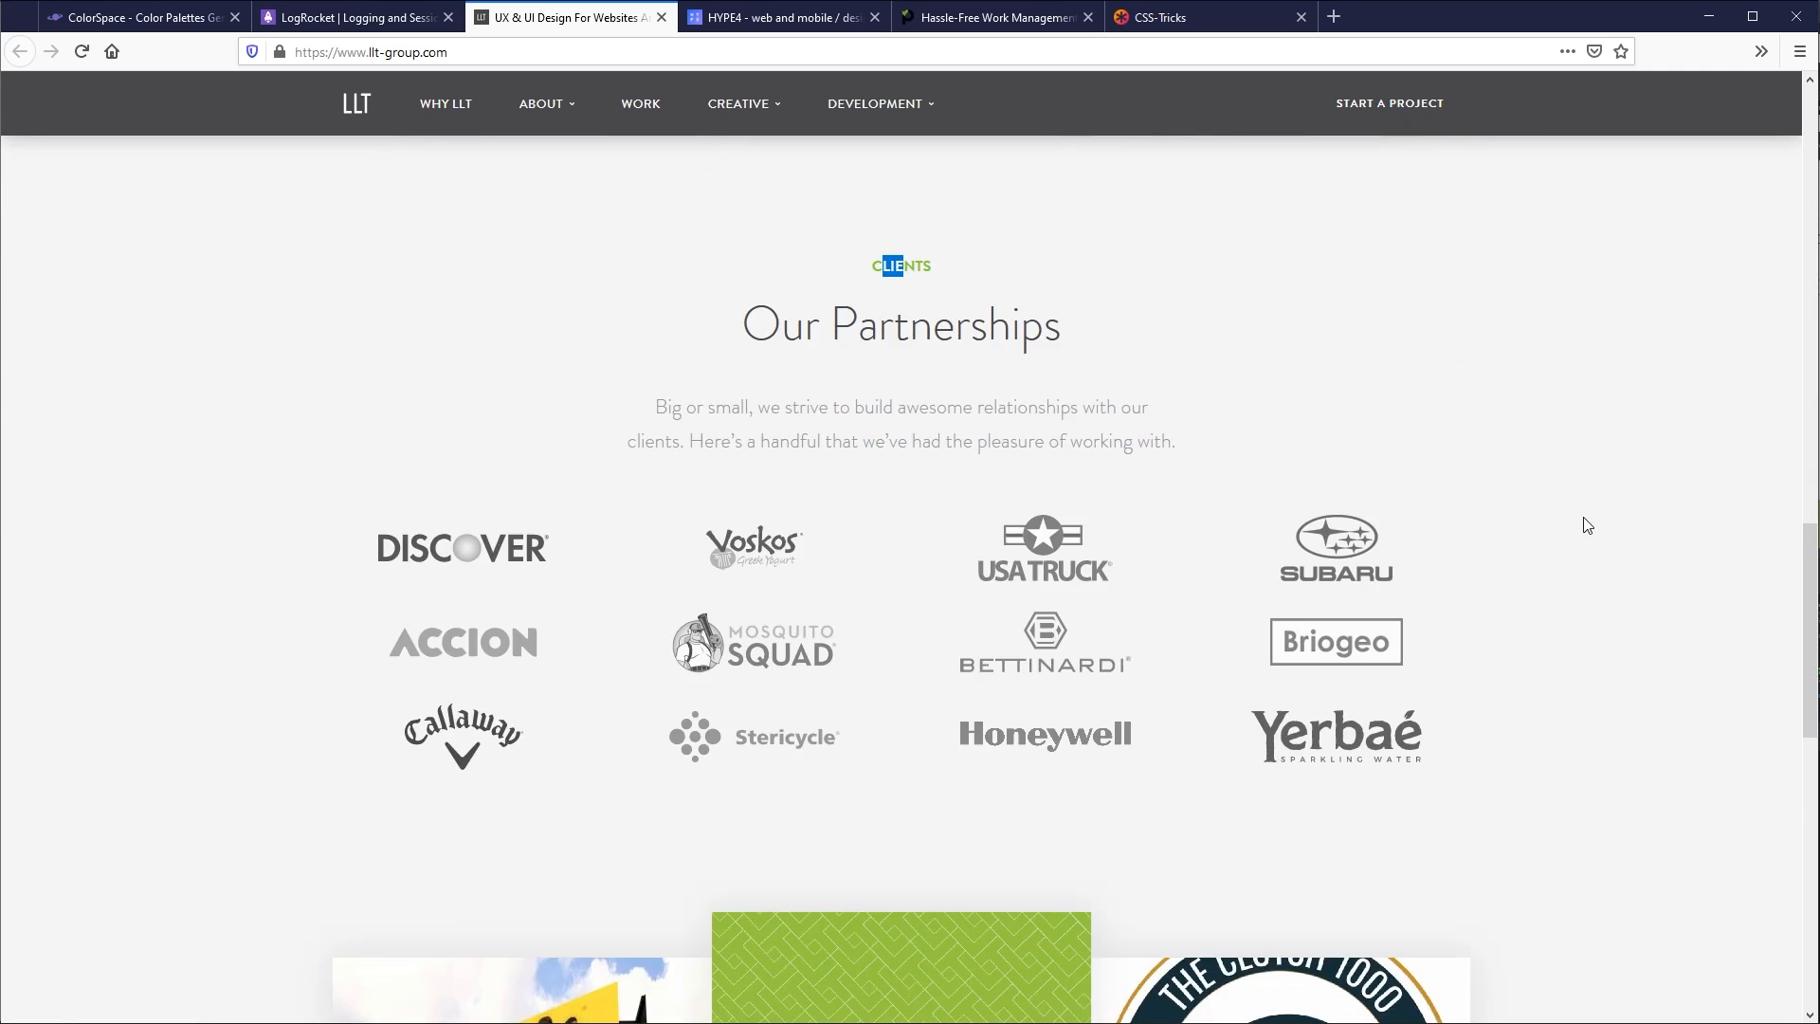
scroll(1599, 527, down, 4)
scroll(1600, 527, down, 5)
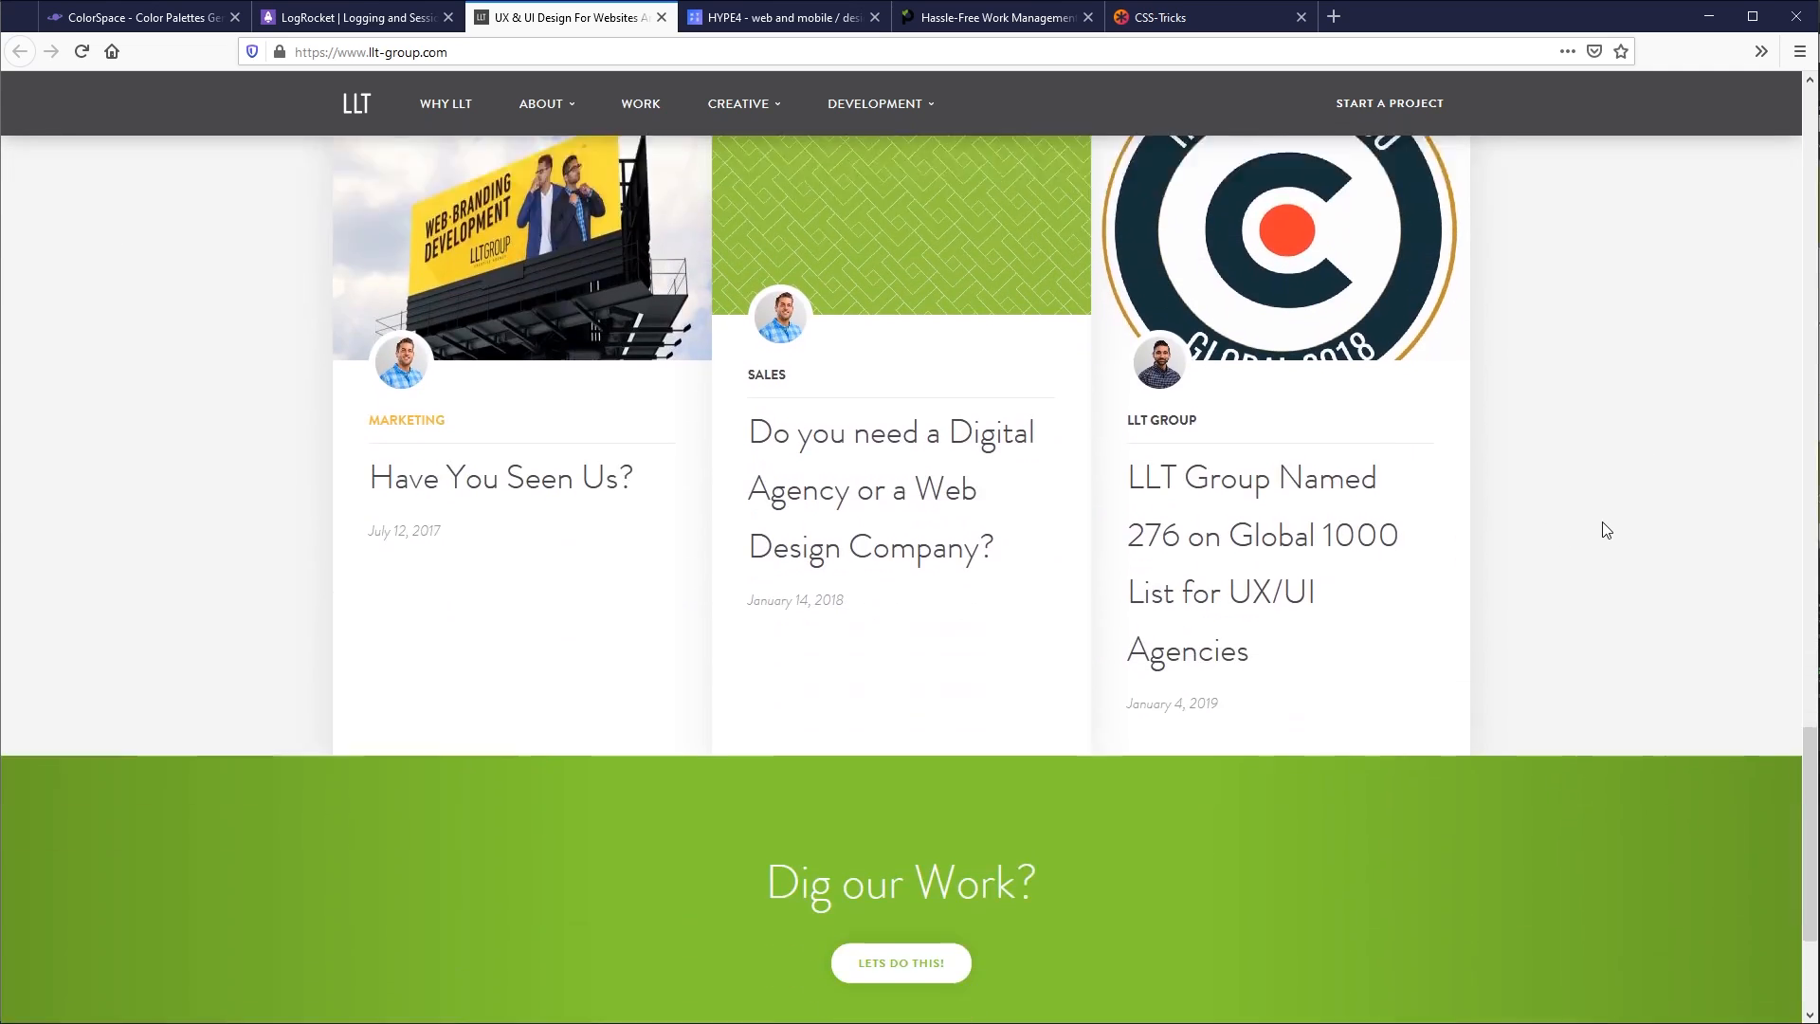
scroll(1600, 528, down, 2)
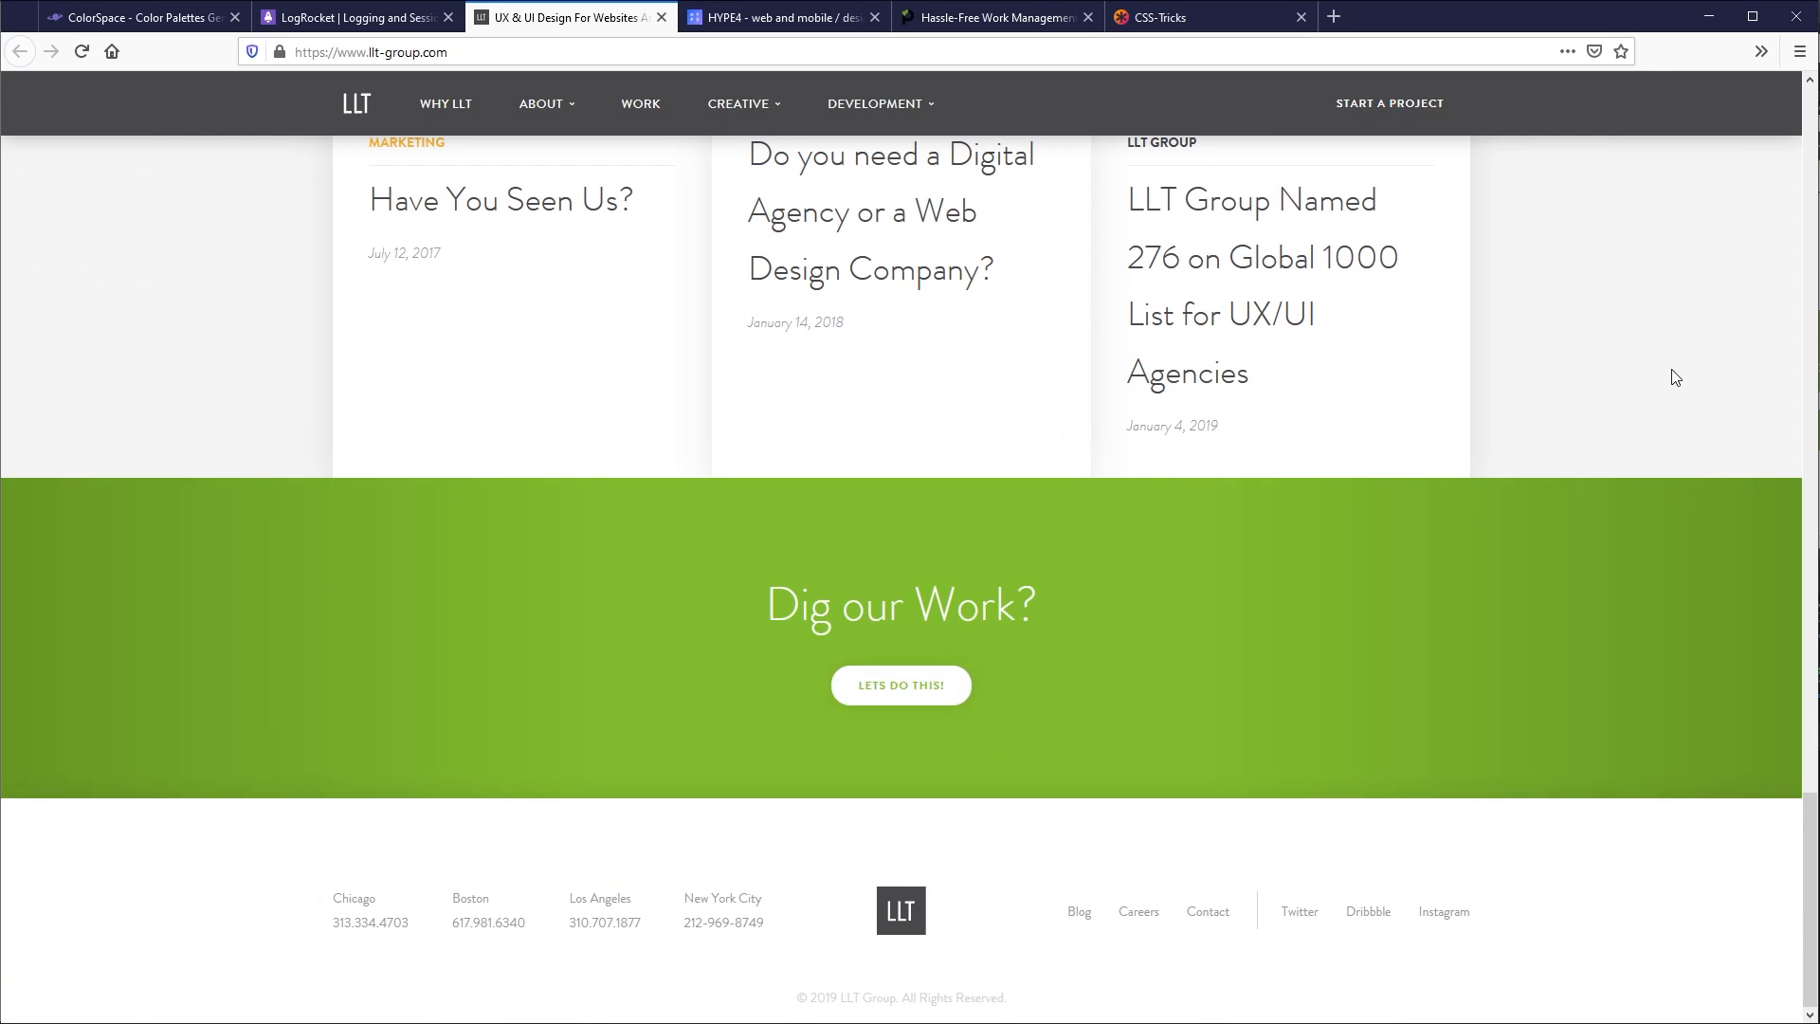
scroll(1630, 375, up, 6)
scroll(1630, 375, up, 15)
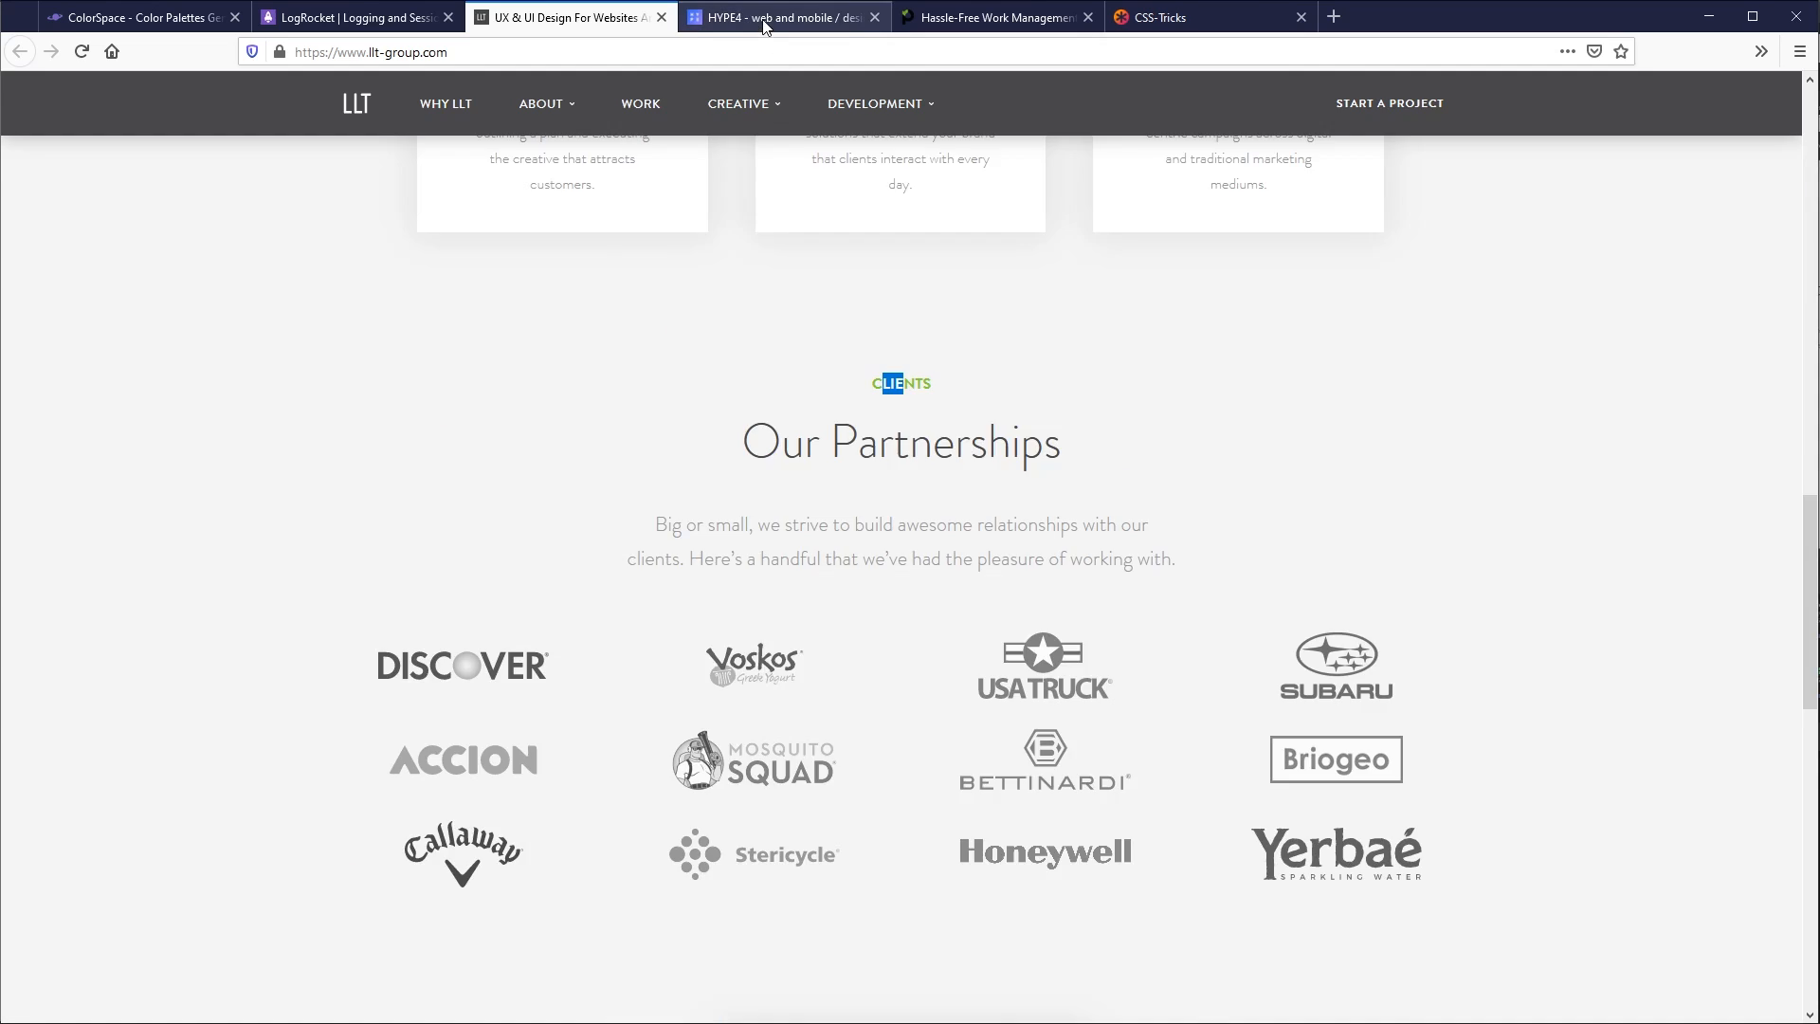
- Open the HYPE4 website and examine the text colours of its "We make ... web and mobile products" headline
click(766, 22)
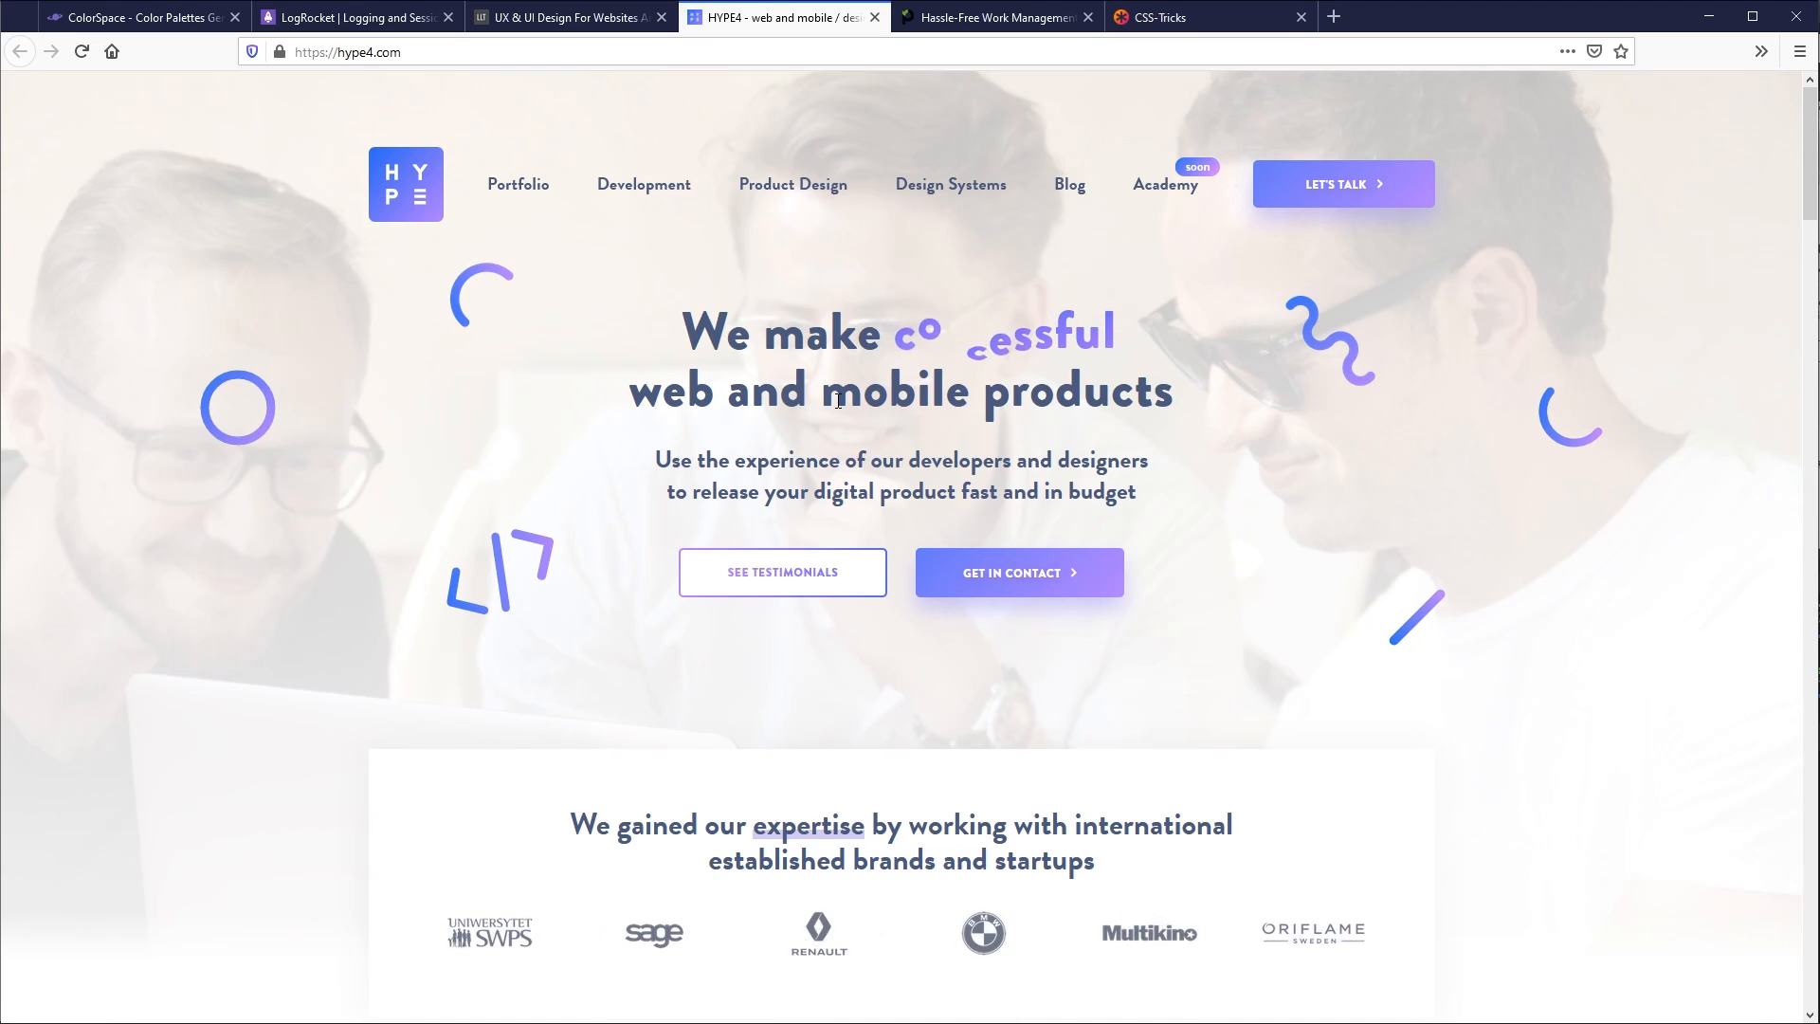
drag(838, 401, 1056, 408)
click(986, 402)
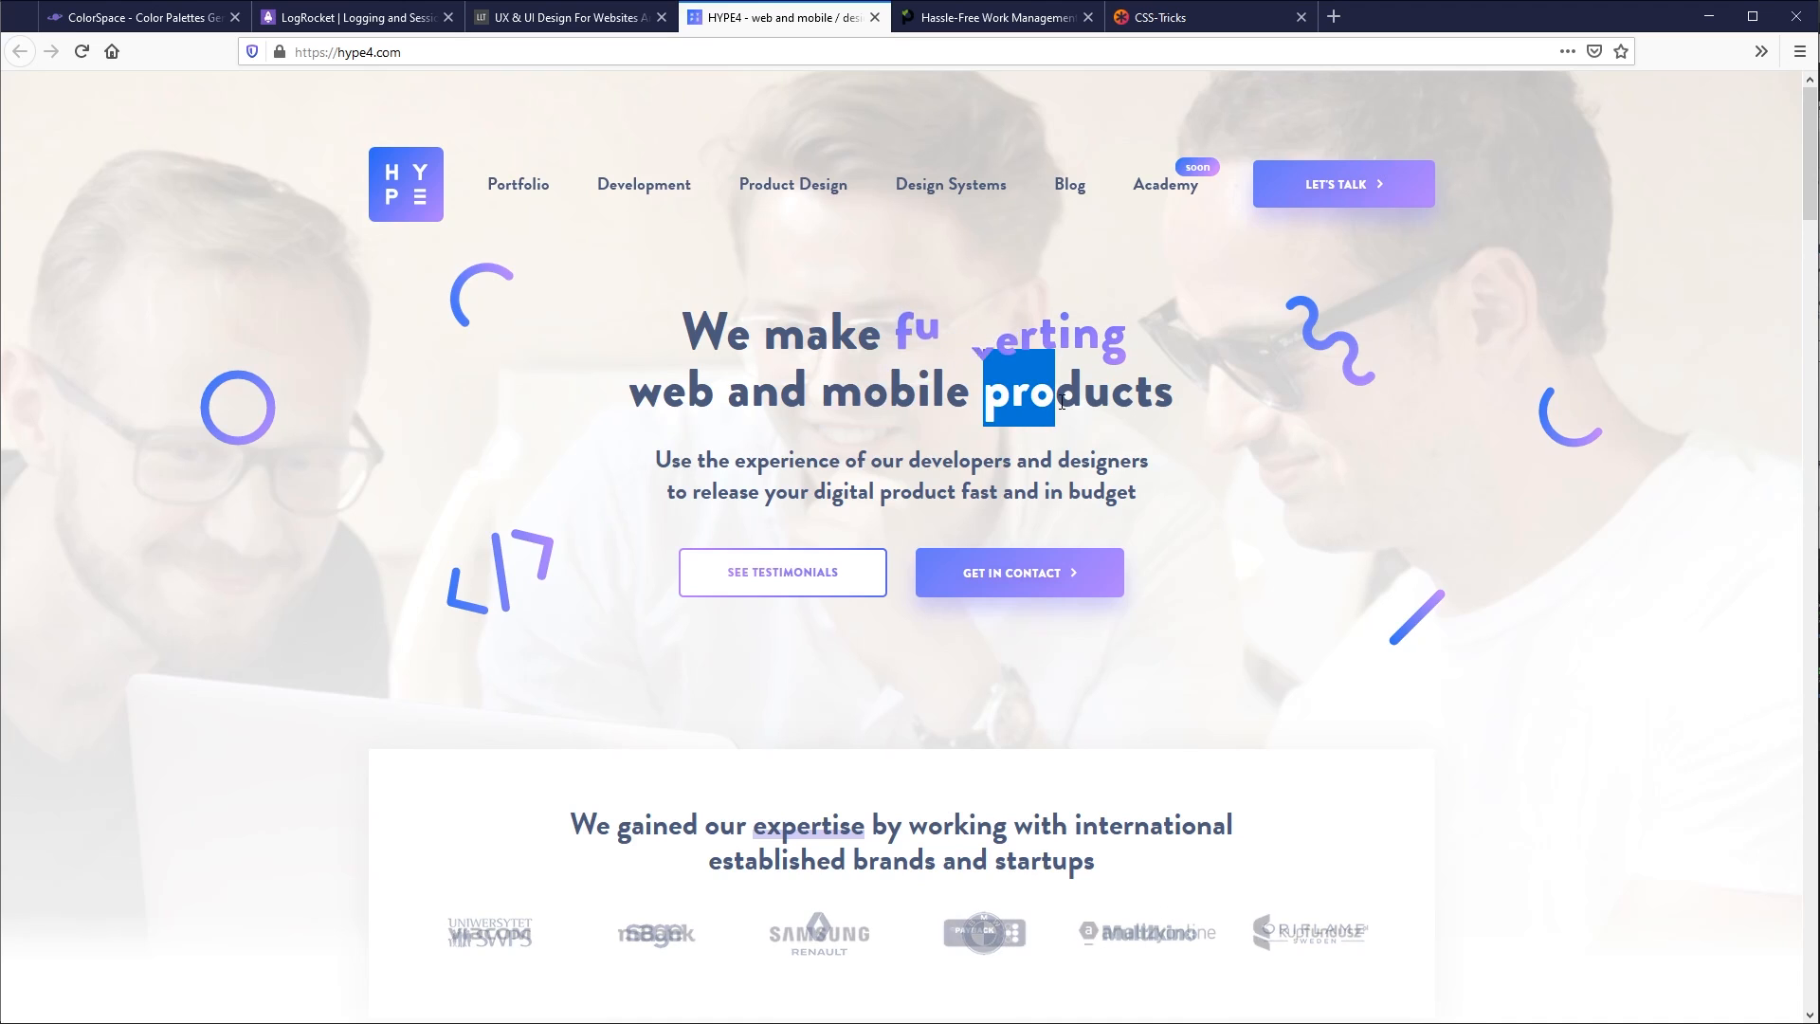
click(1070, 412)
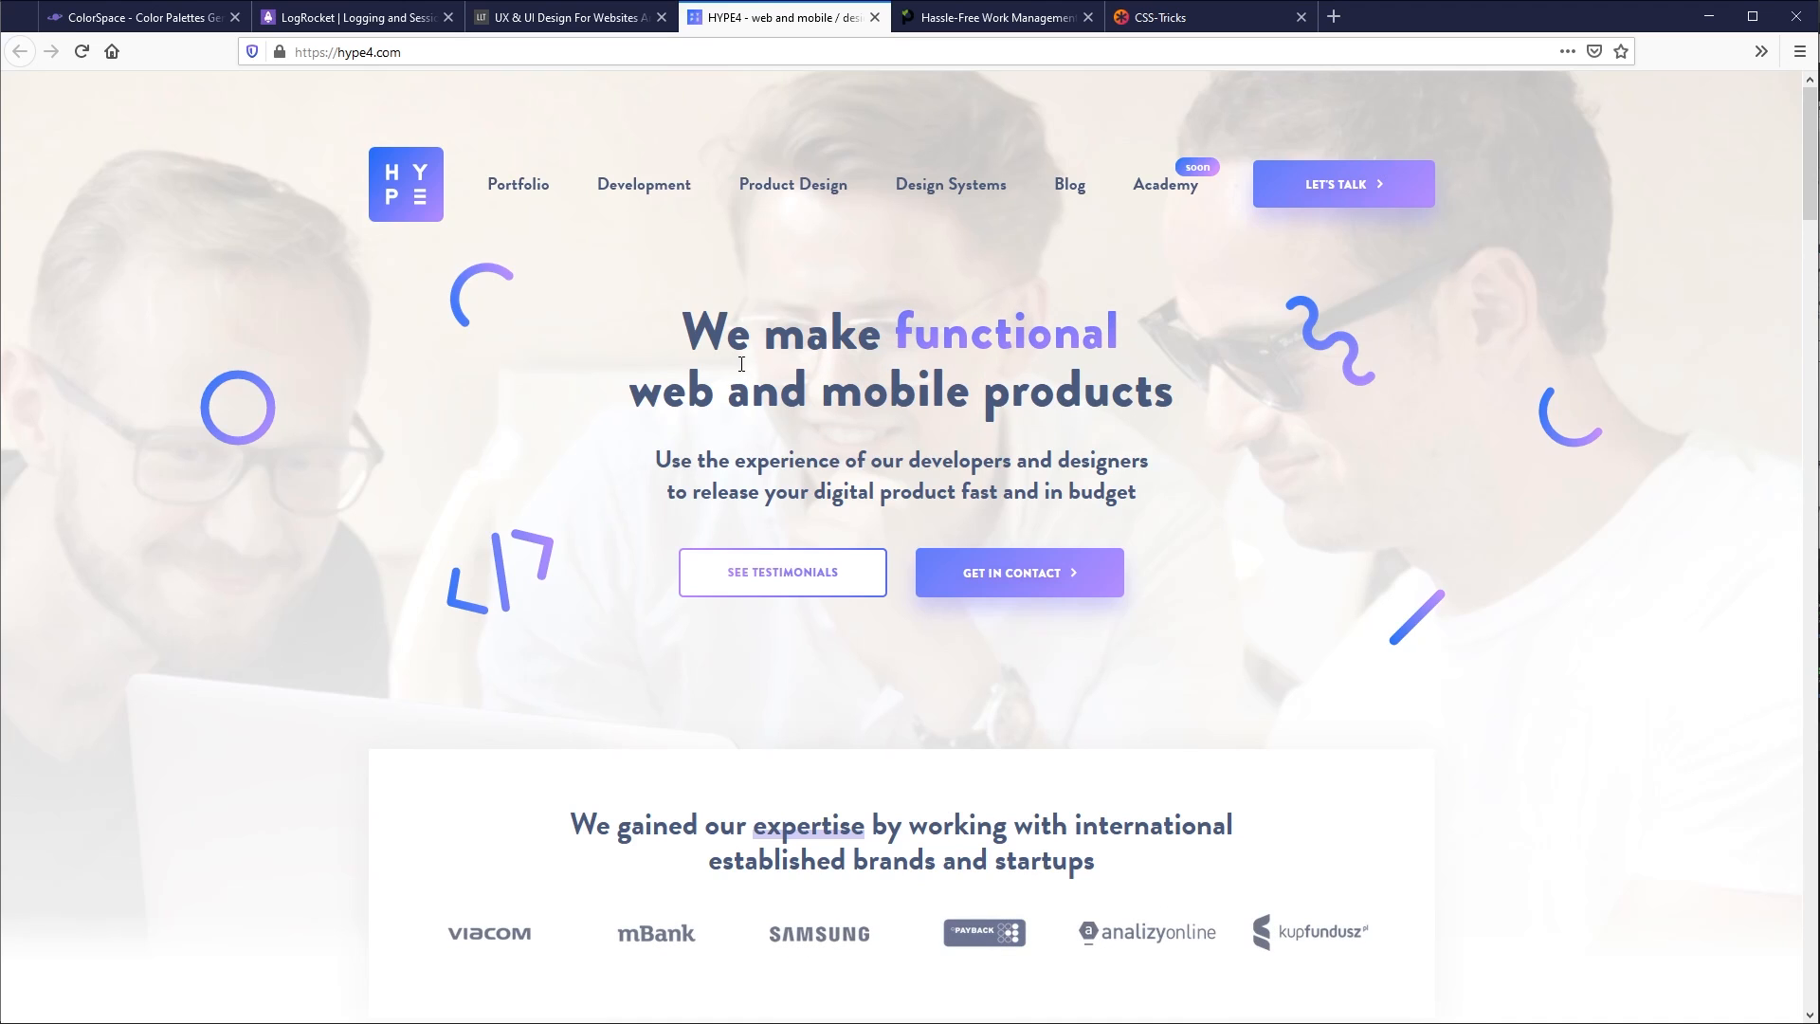
drag(804, 334, 828, 336)
click(831, 338)
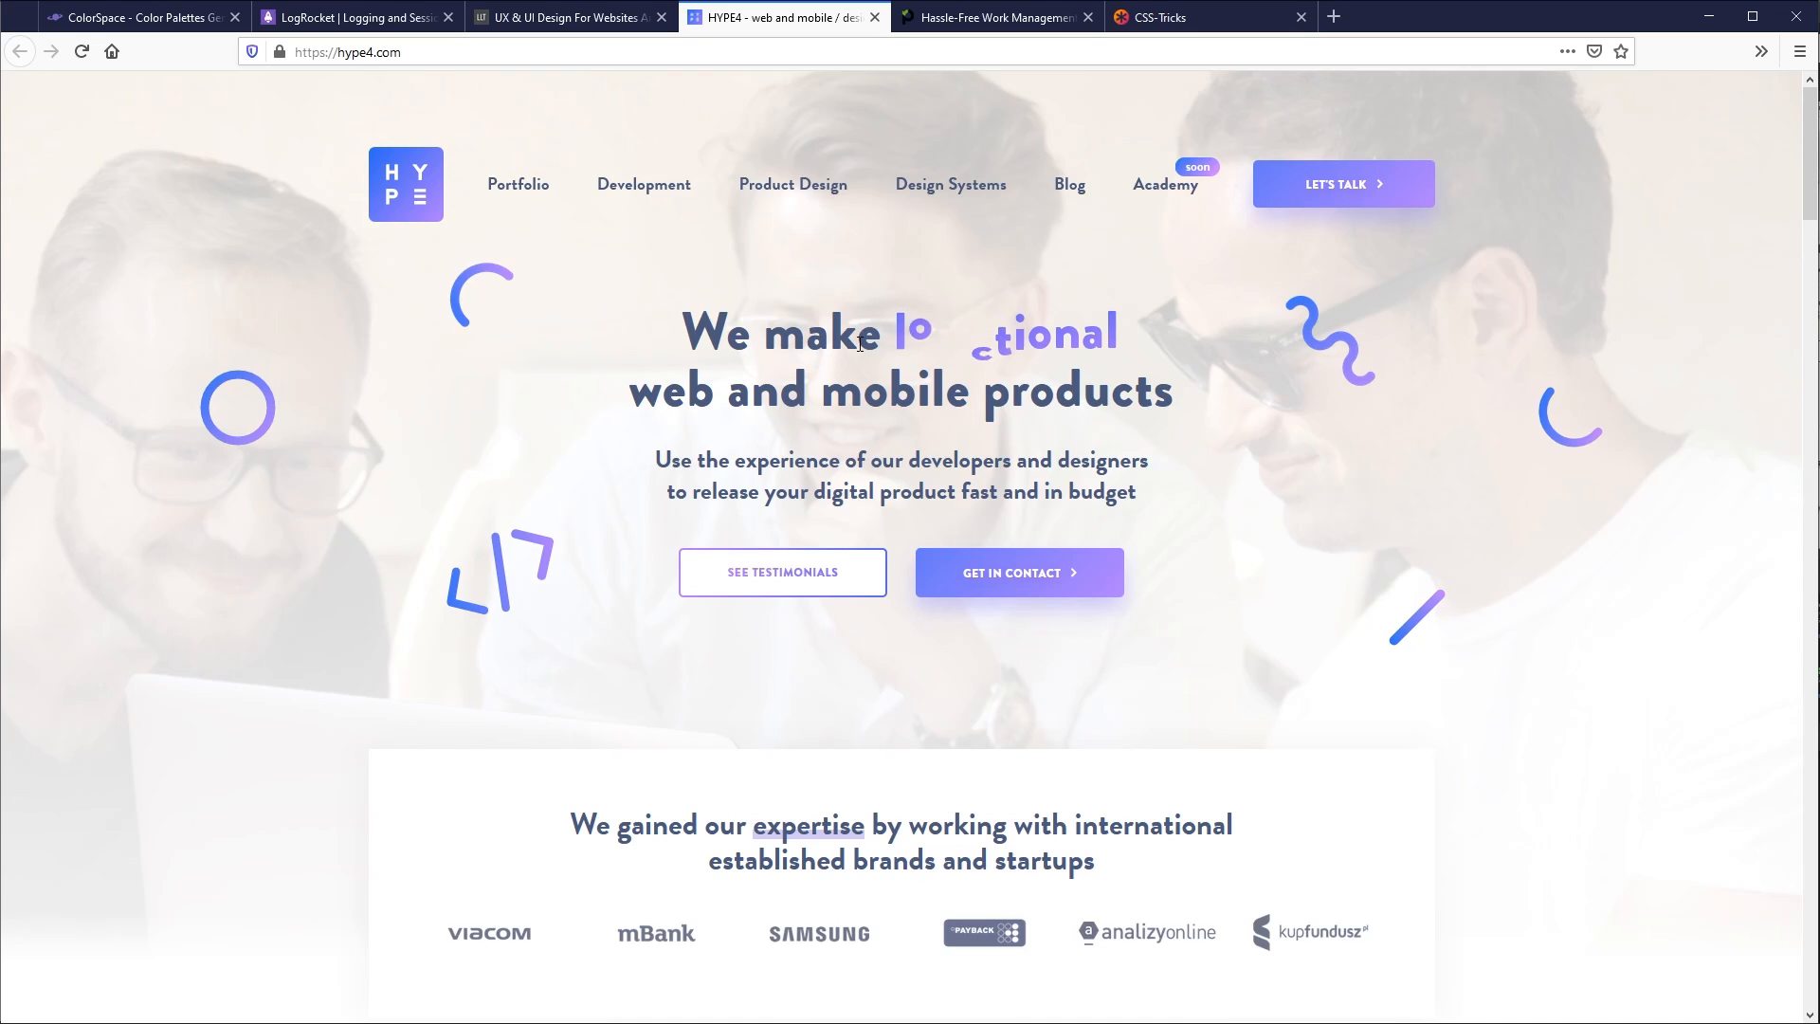
double_click(830, 339)
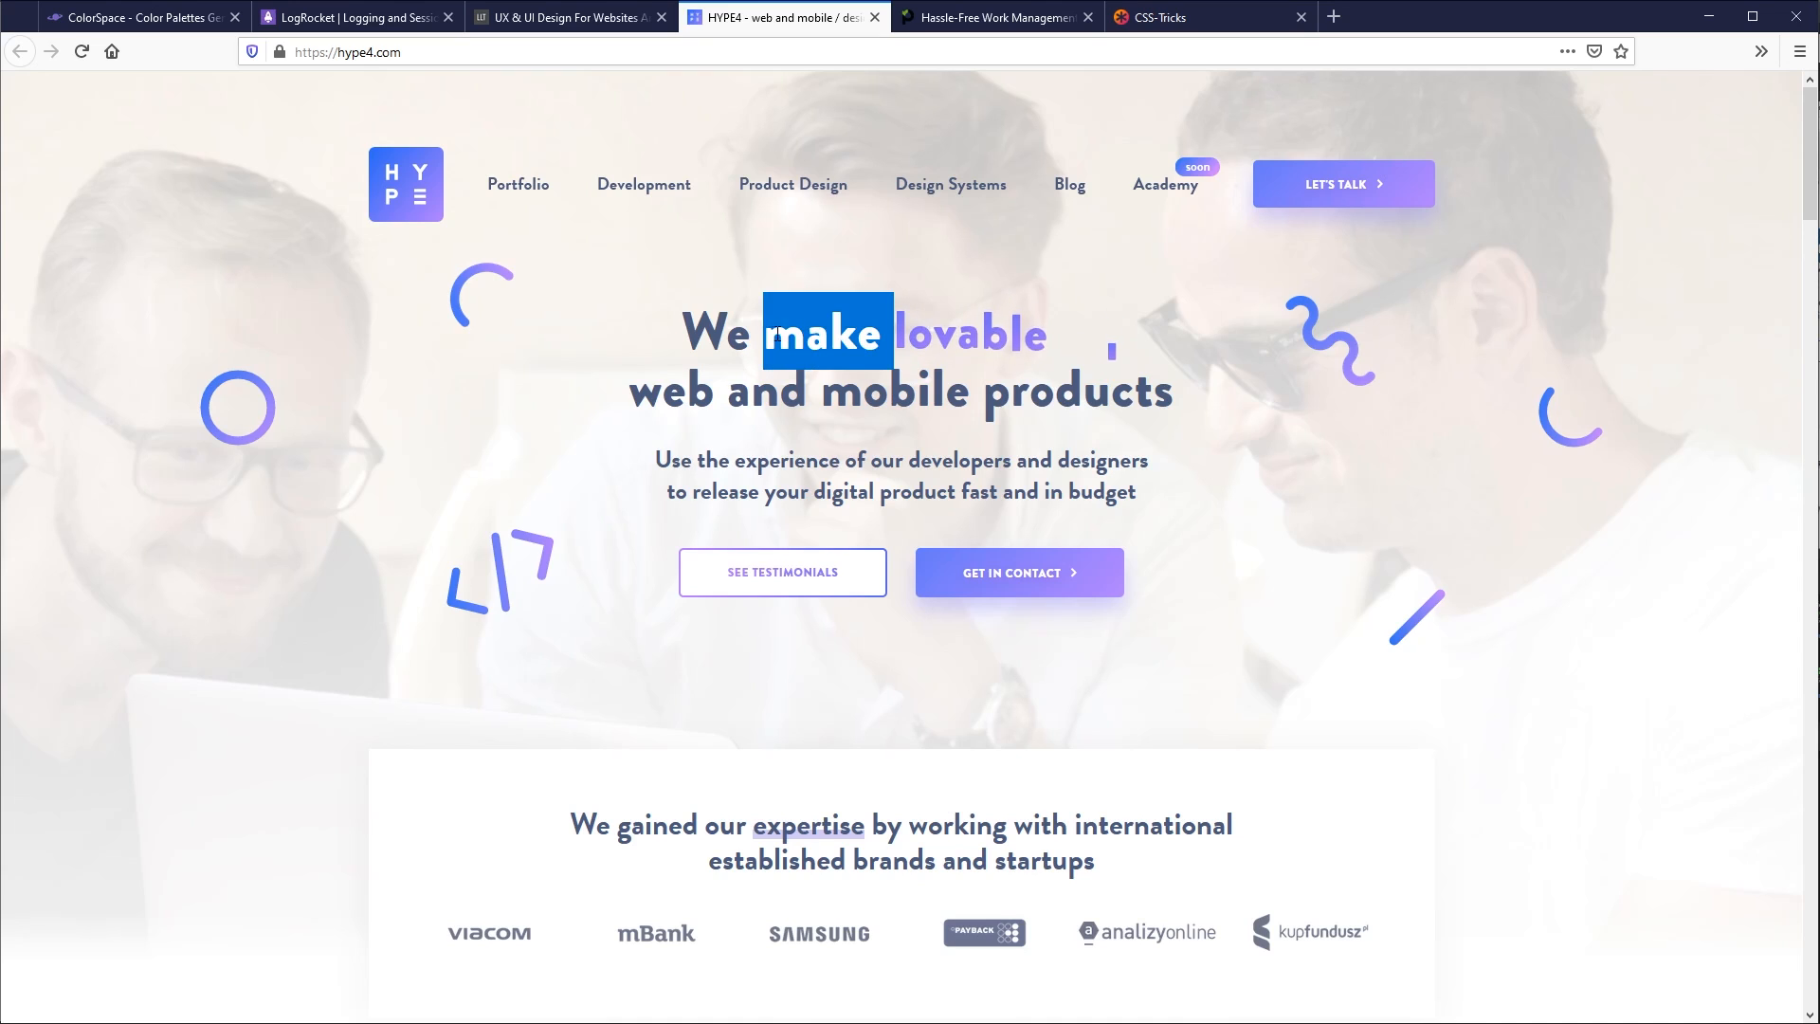
click(917, 398)
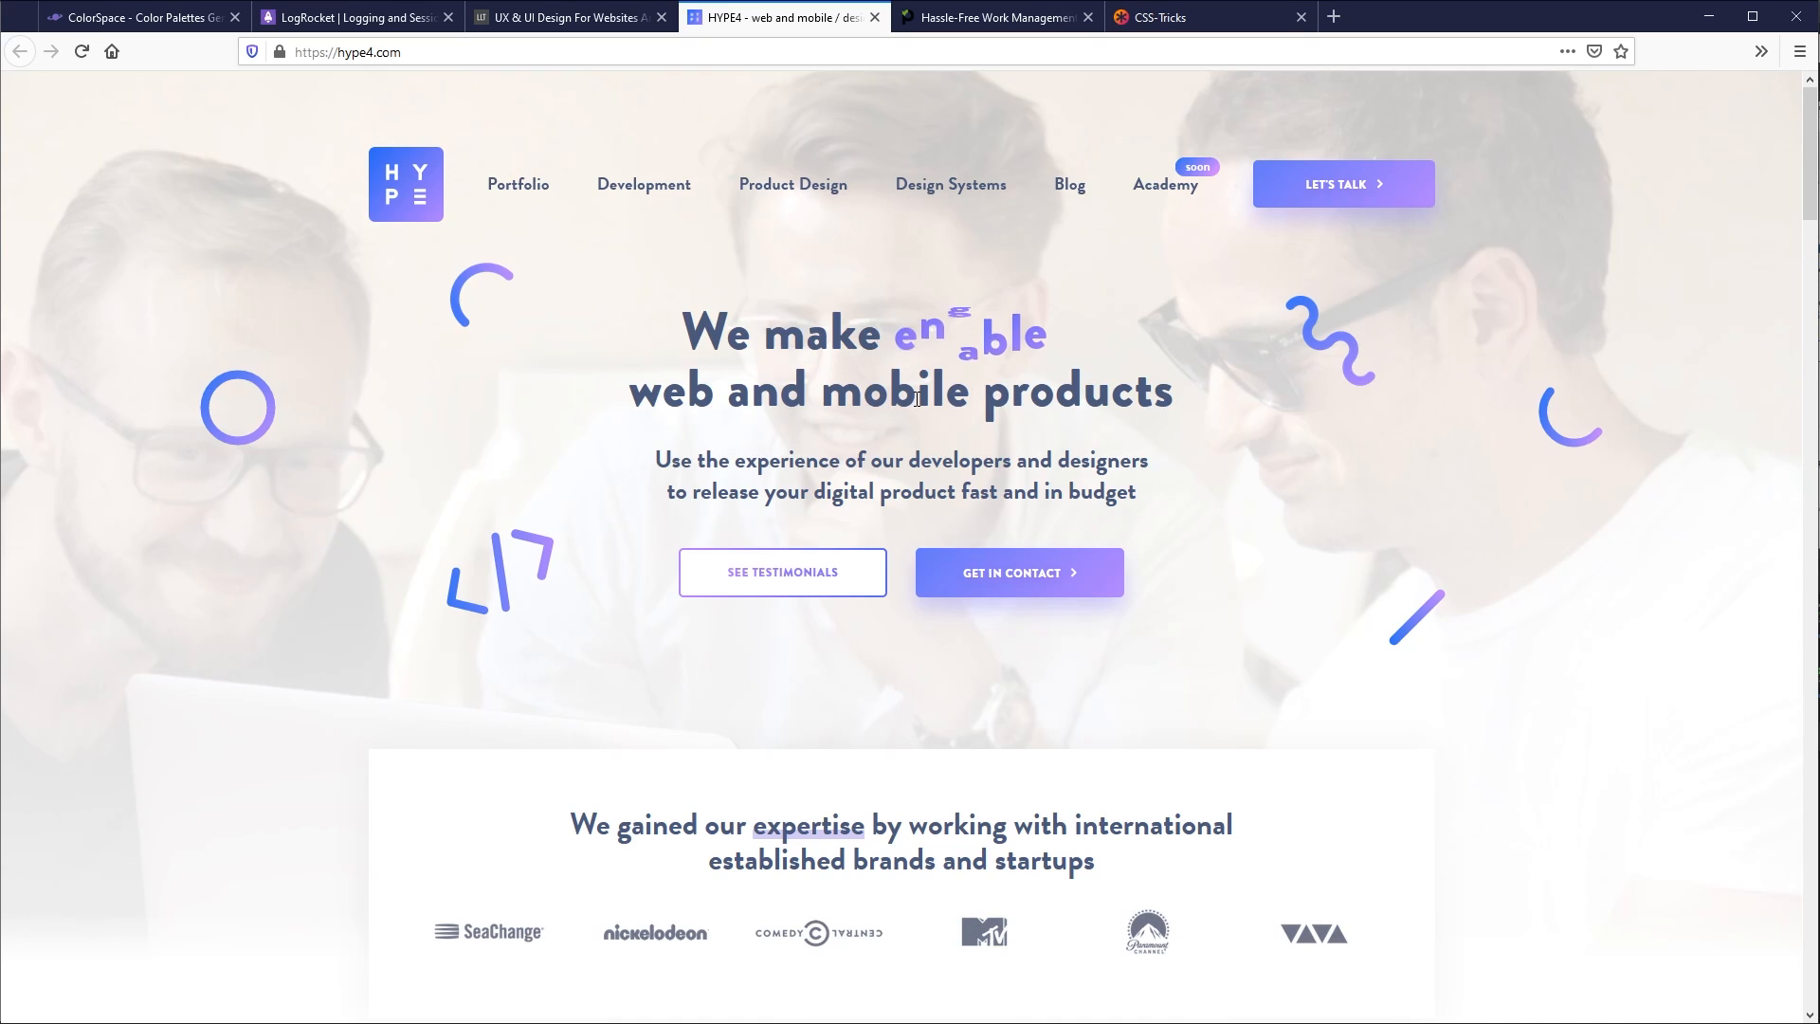
double_click(1021, 359)
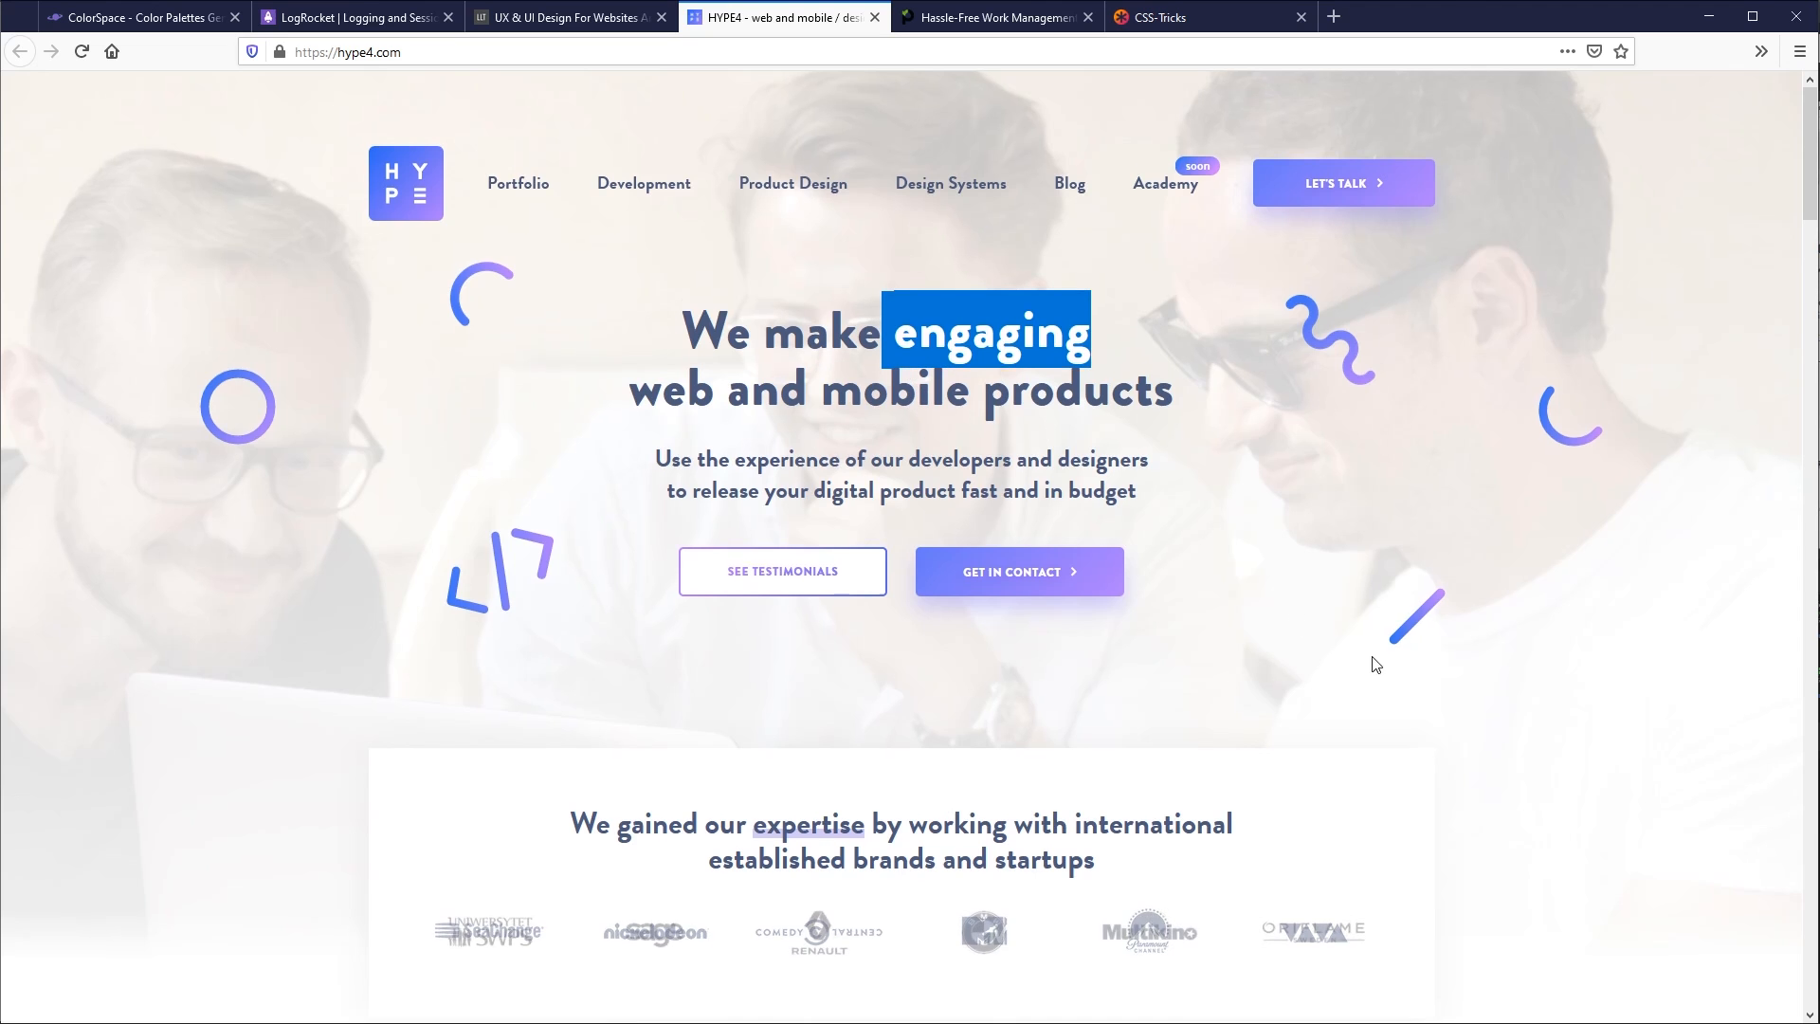
- Examine the colour use in HYPE4's project showcases, service cards and testimonials
scroll(1445, 654, down, 5)
scroll(1457, 643, down, 5)
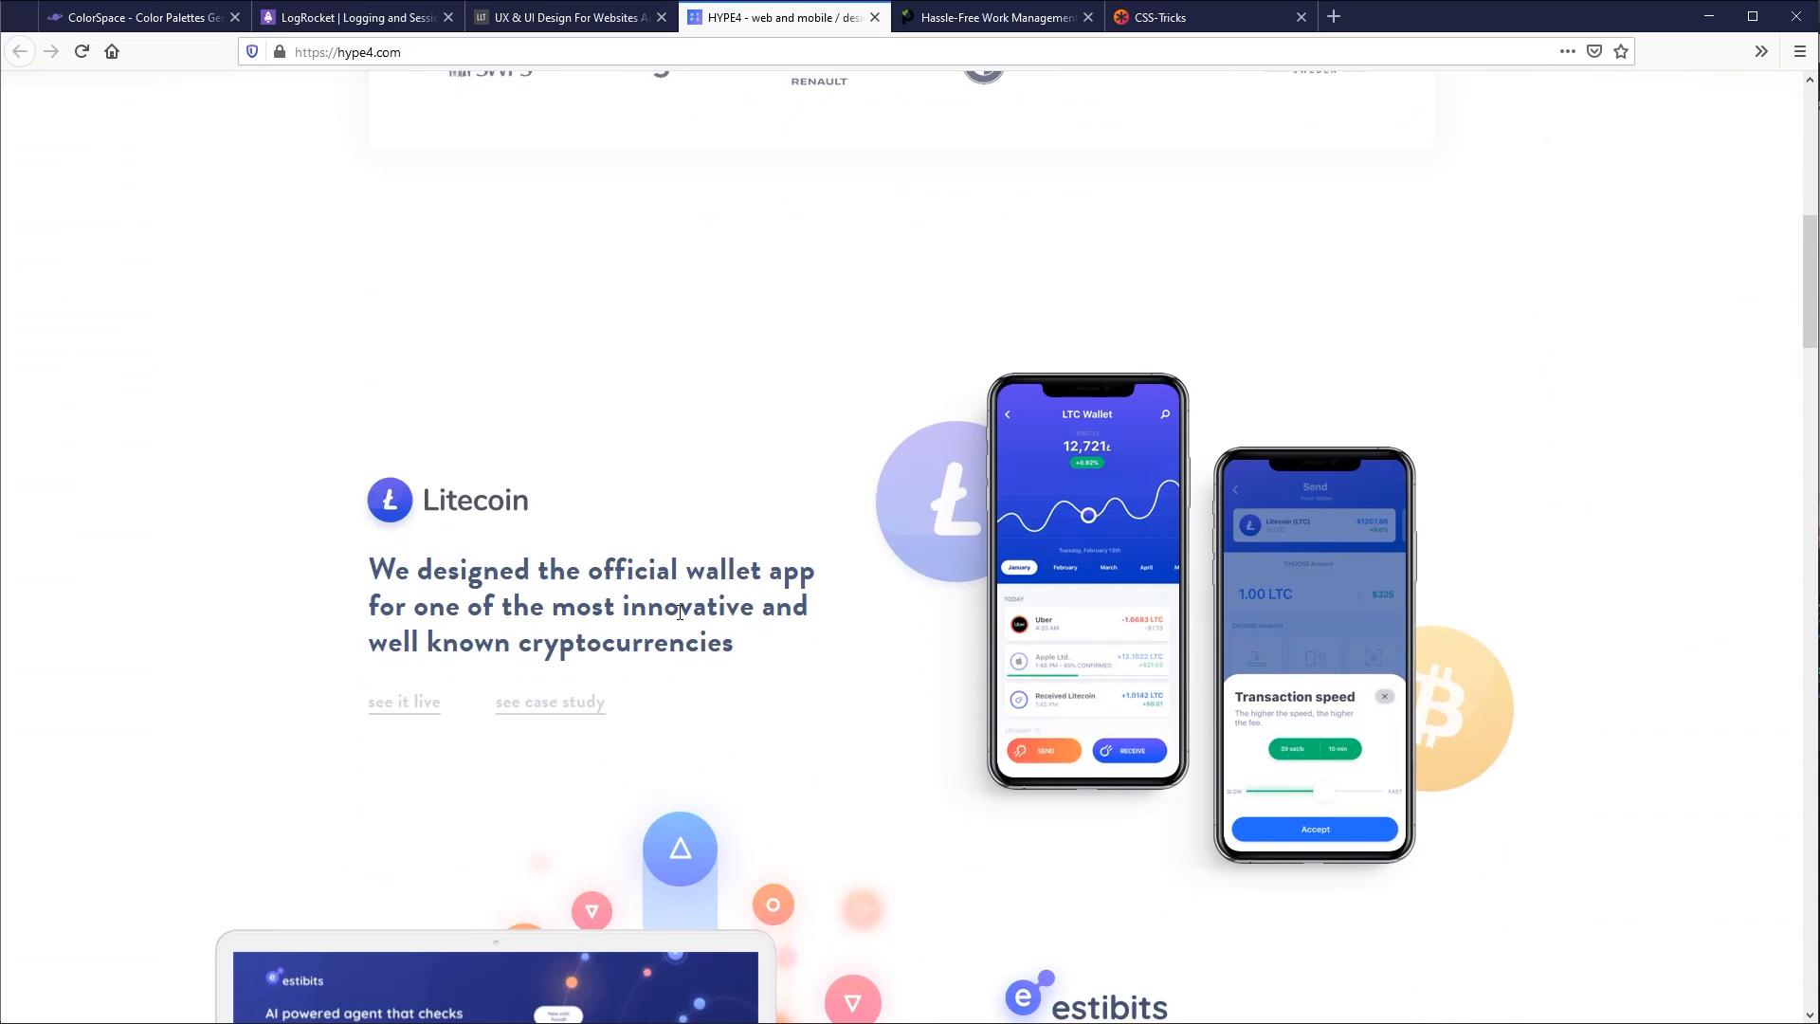
scroll(1611, 650, down, 10)
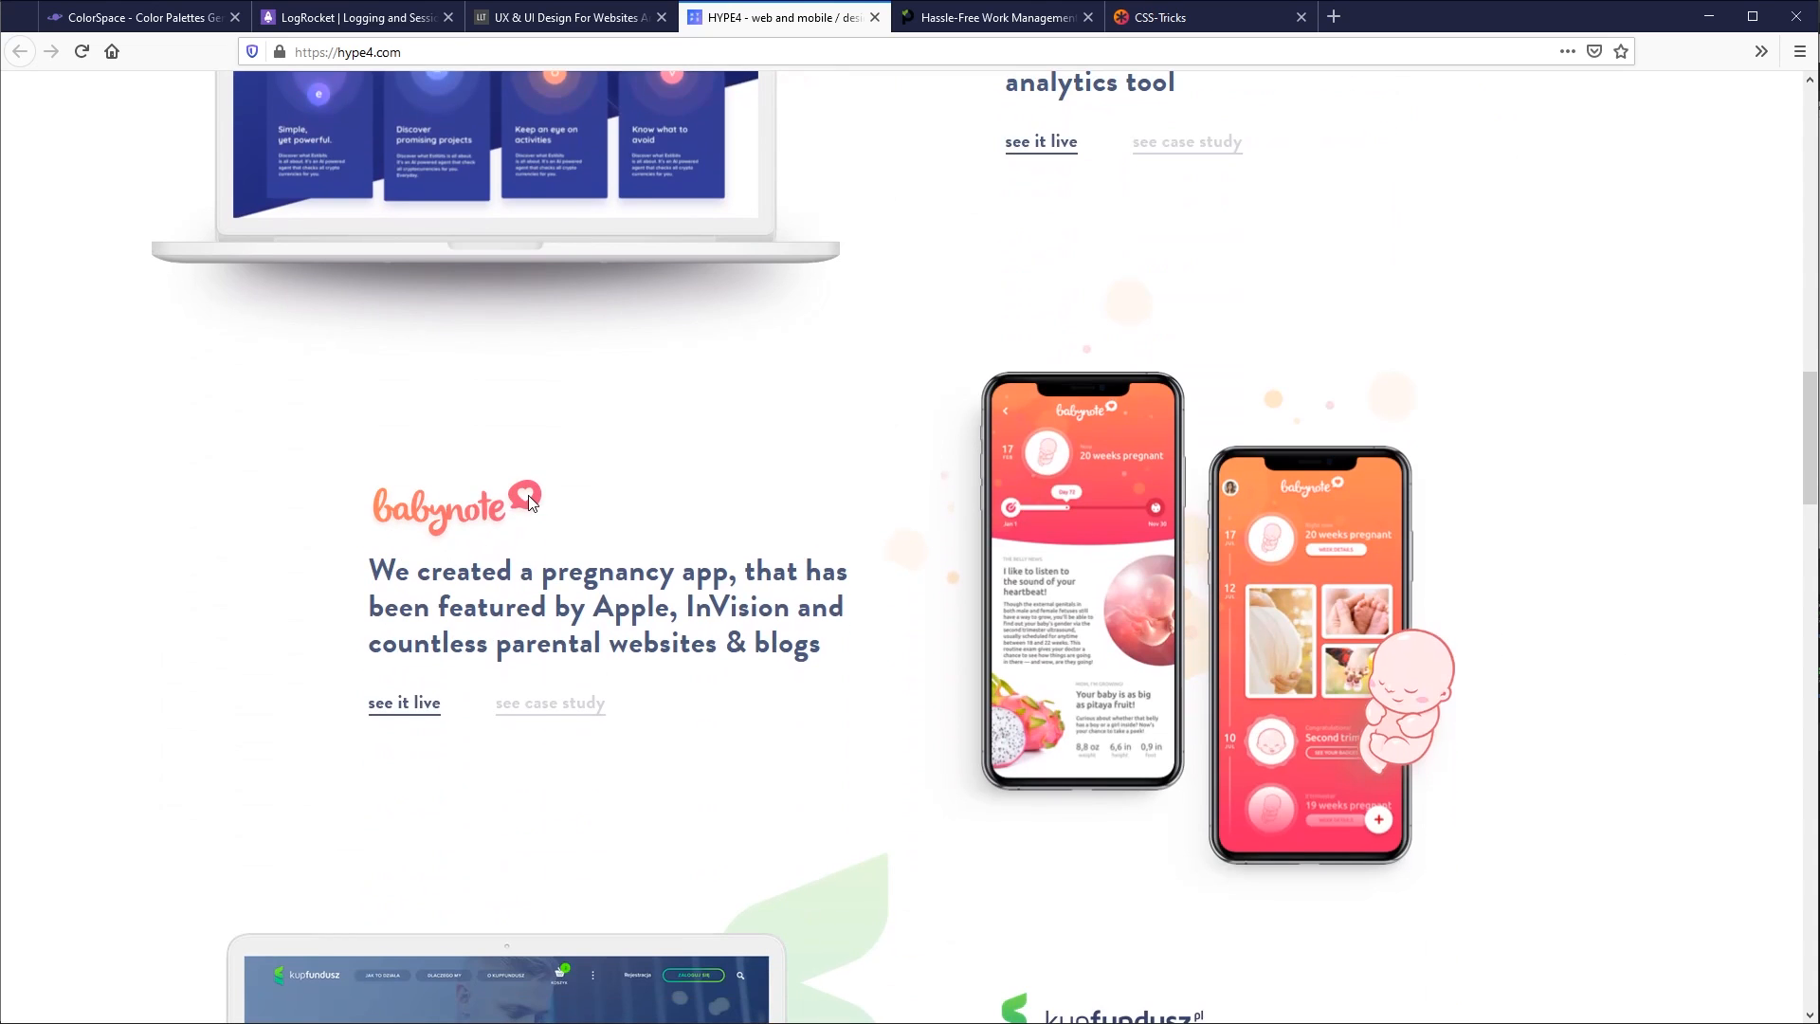
scroll(1517, 616, down, 2)
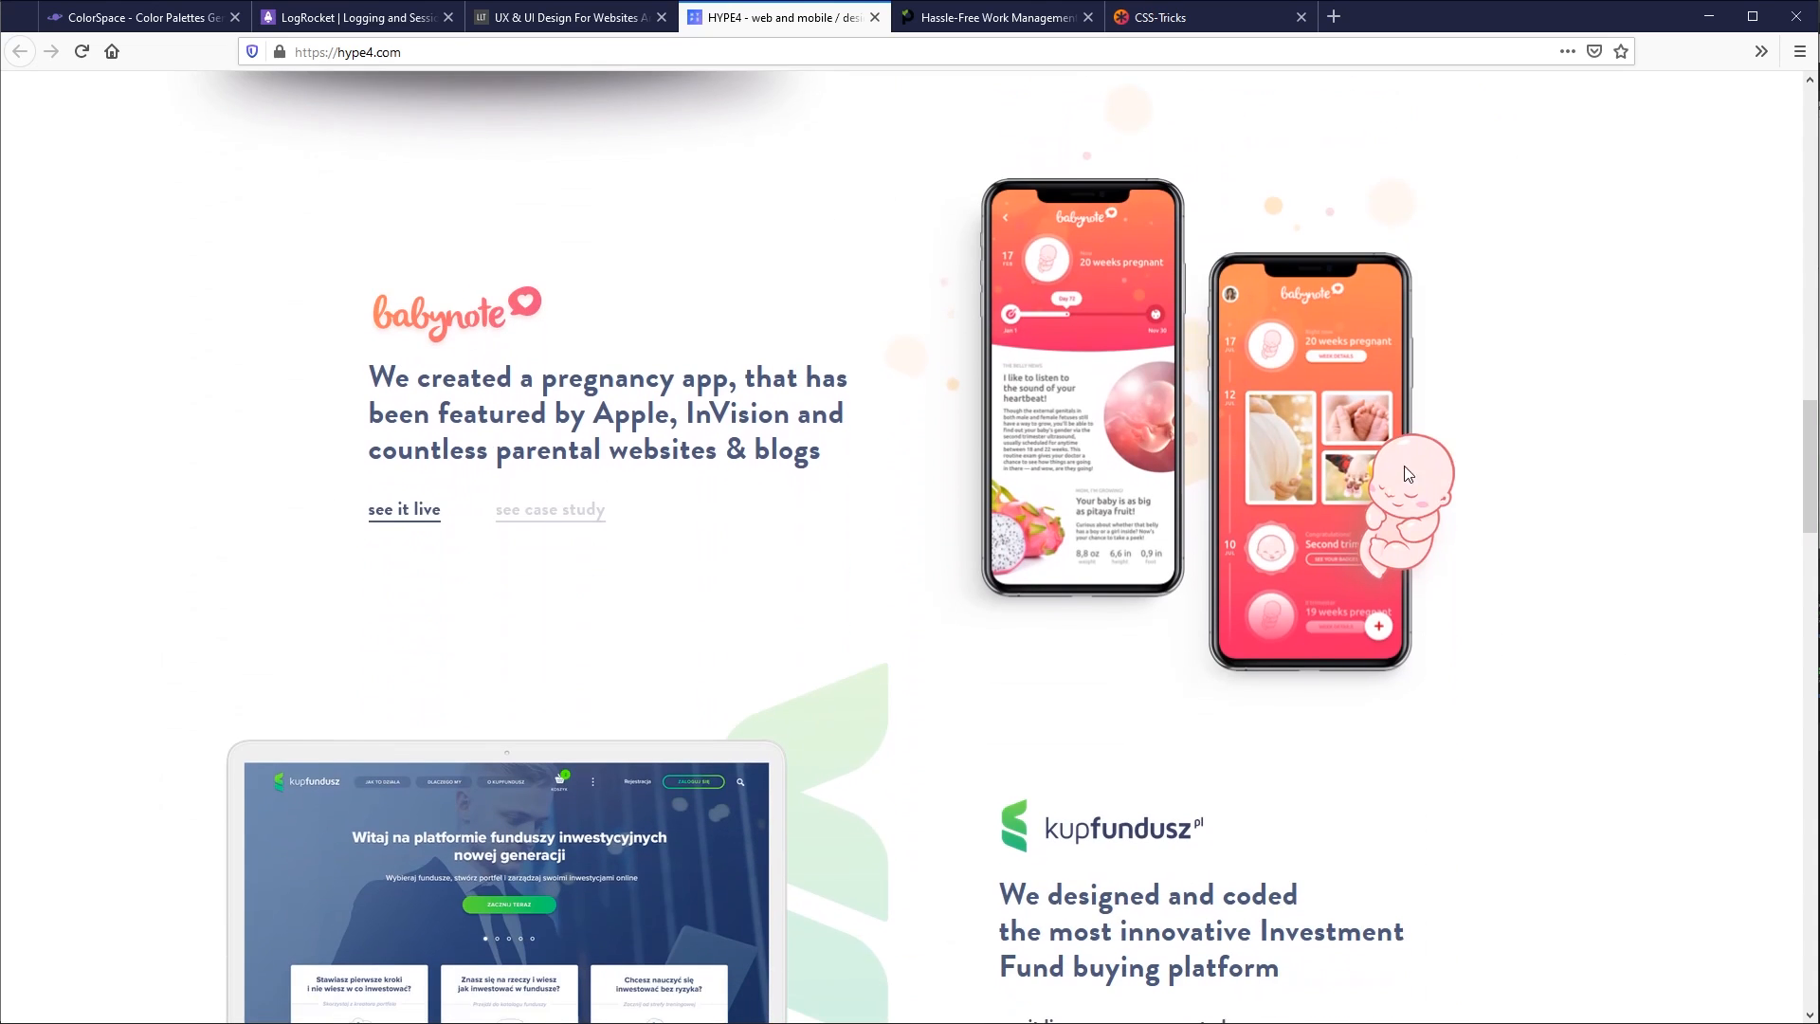
scroll(1516, 607, down, 5)
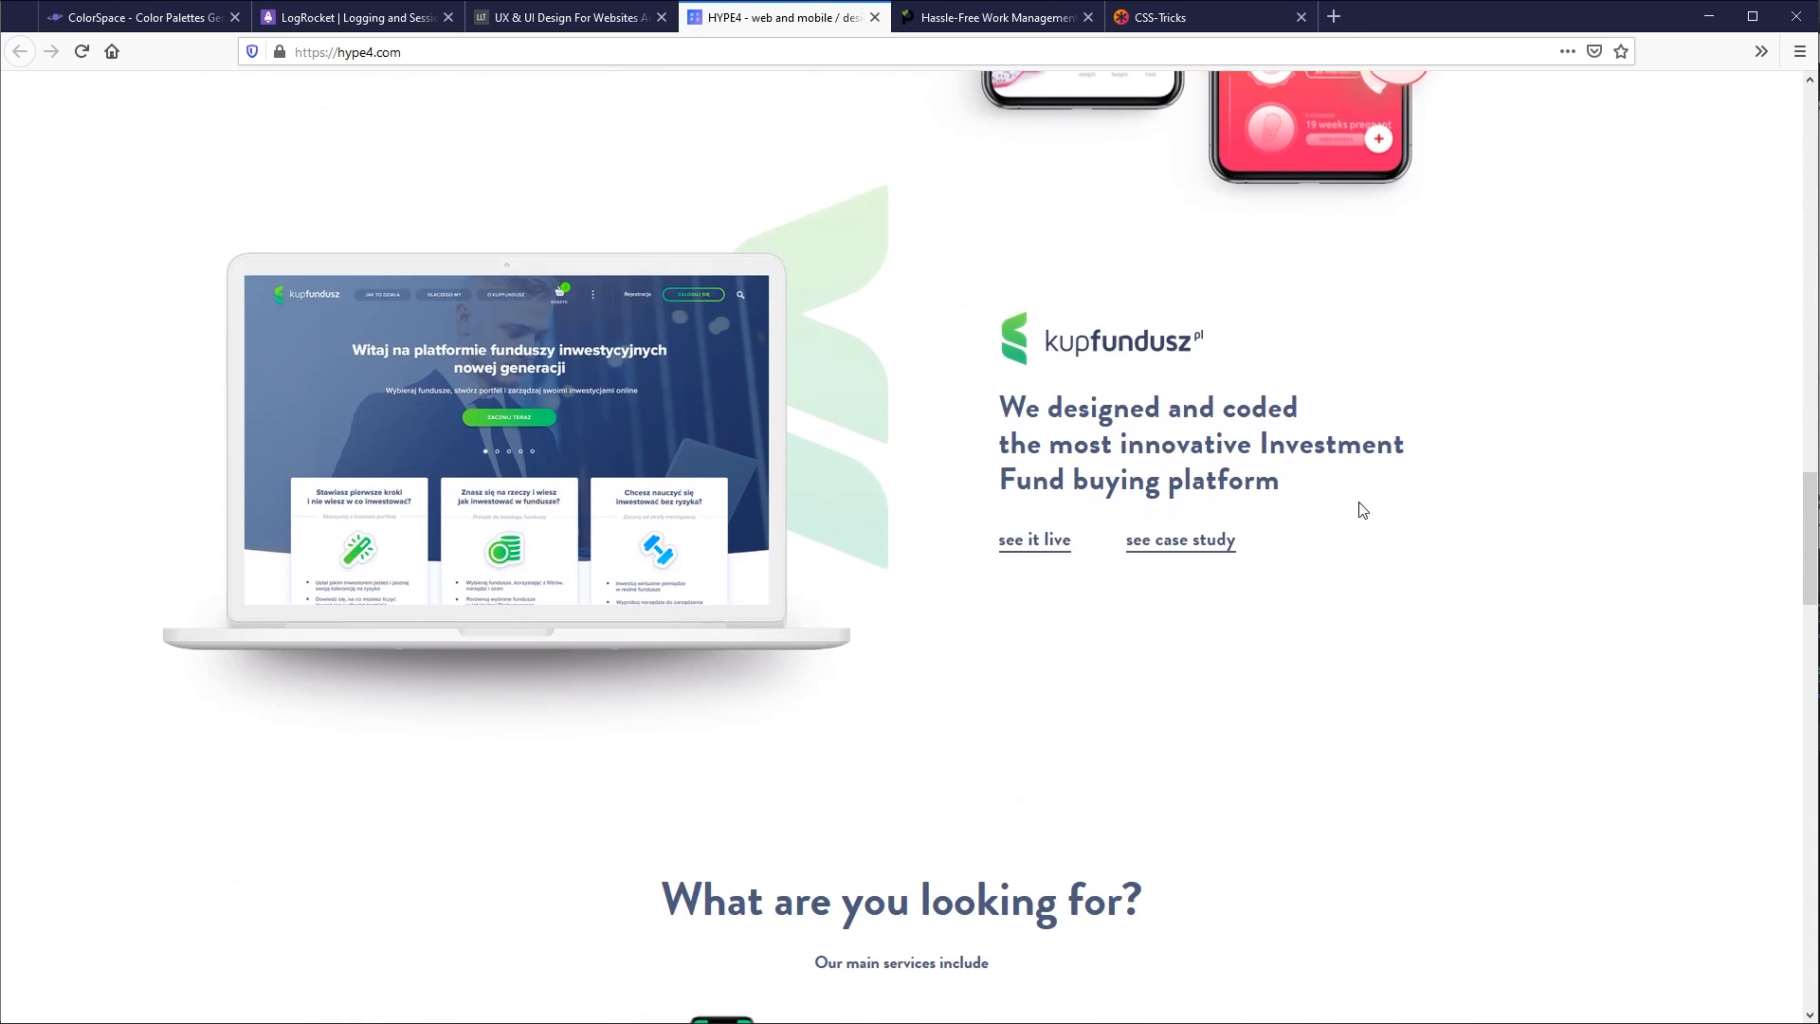
scroll(1365, 516, down, 9)
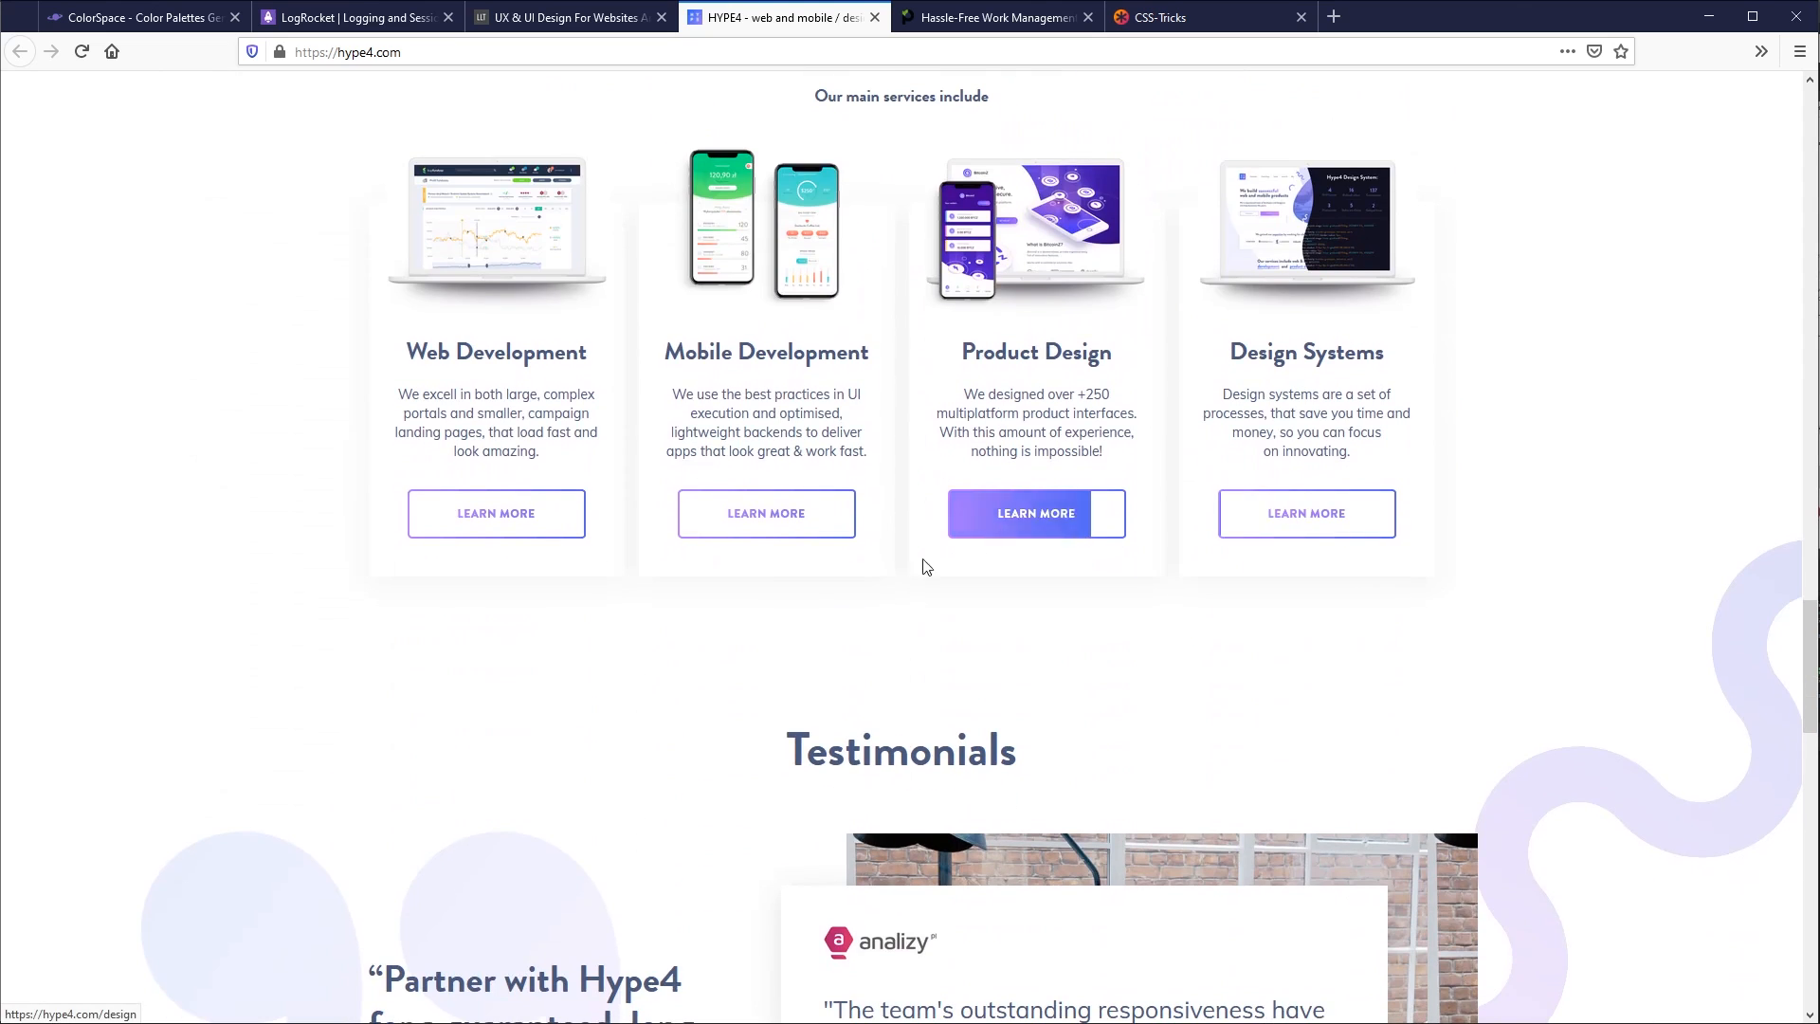
scroll(664, 625, down, 1)
scroll(697, 654, down, 4)
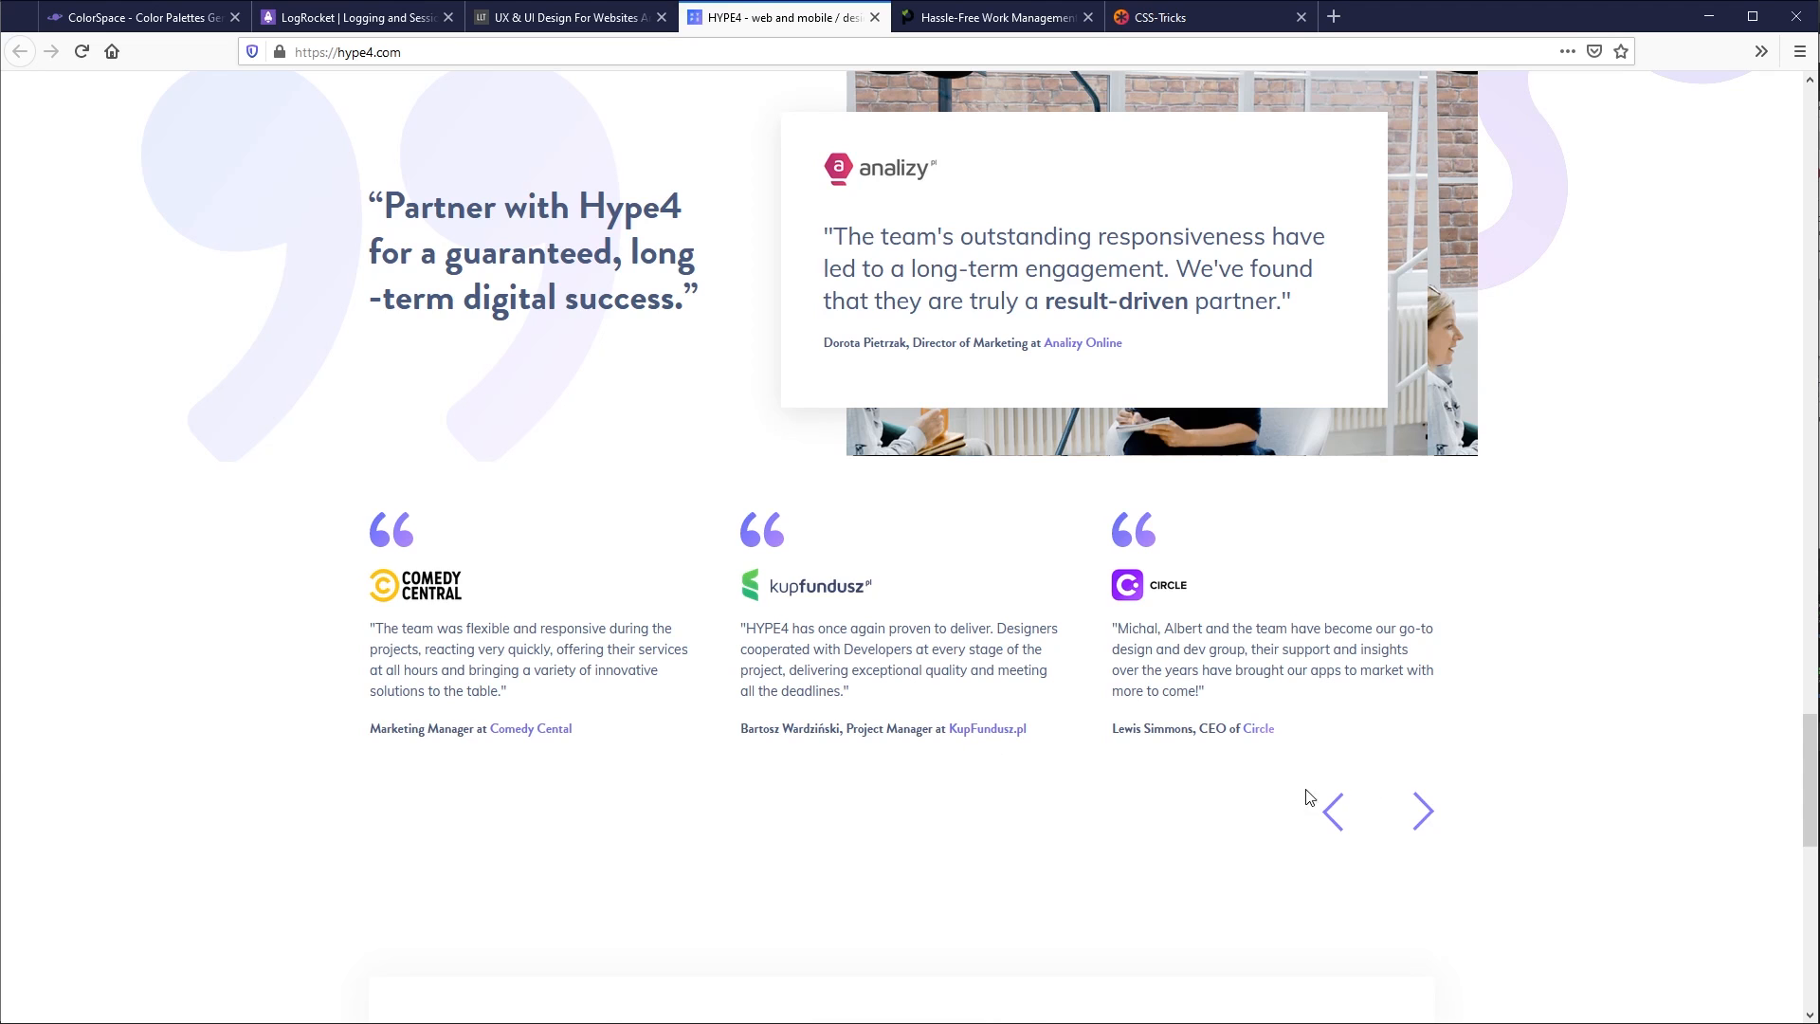
- Examine the highlighted word in HYPE4's "Our projects were featured on" heading, the project estimation band and the footer colours
scroll(835, 720, down, 6)
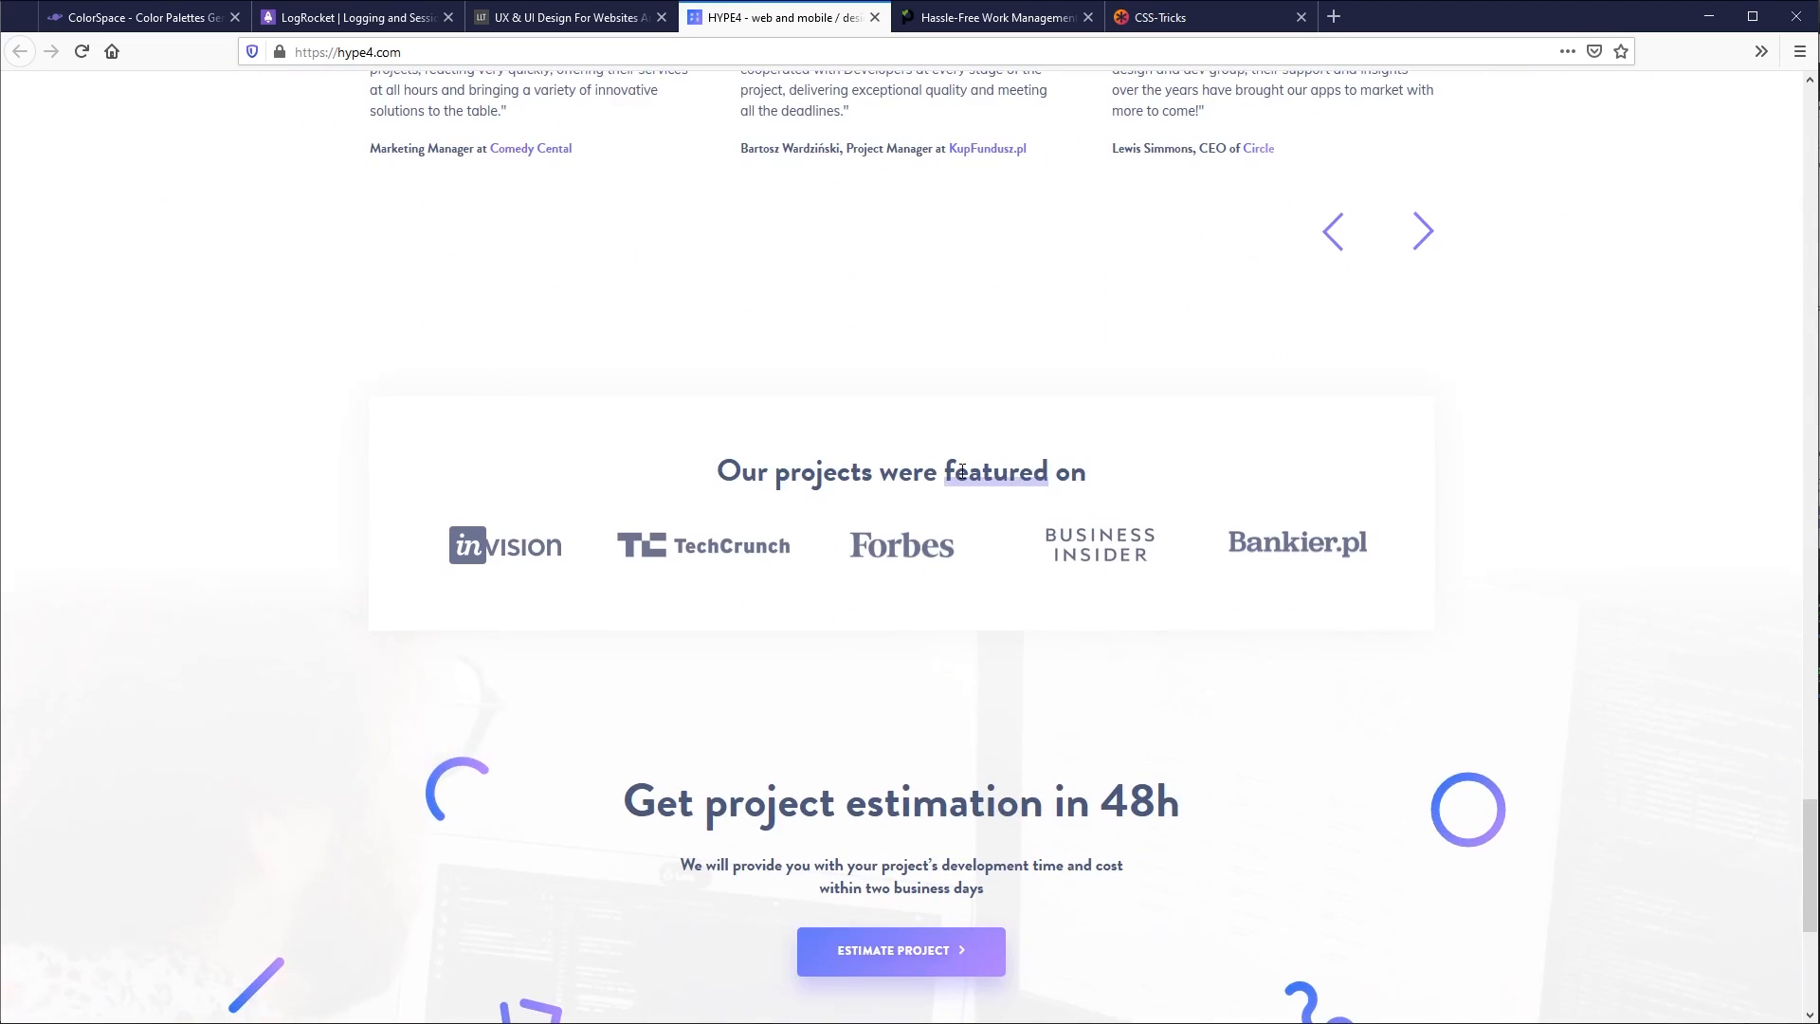
drag(961, 471, 1285, 593)
click(1536, 555)
scroll(1517, 815, down, 3)
scroll(870, 788, down, 2)
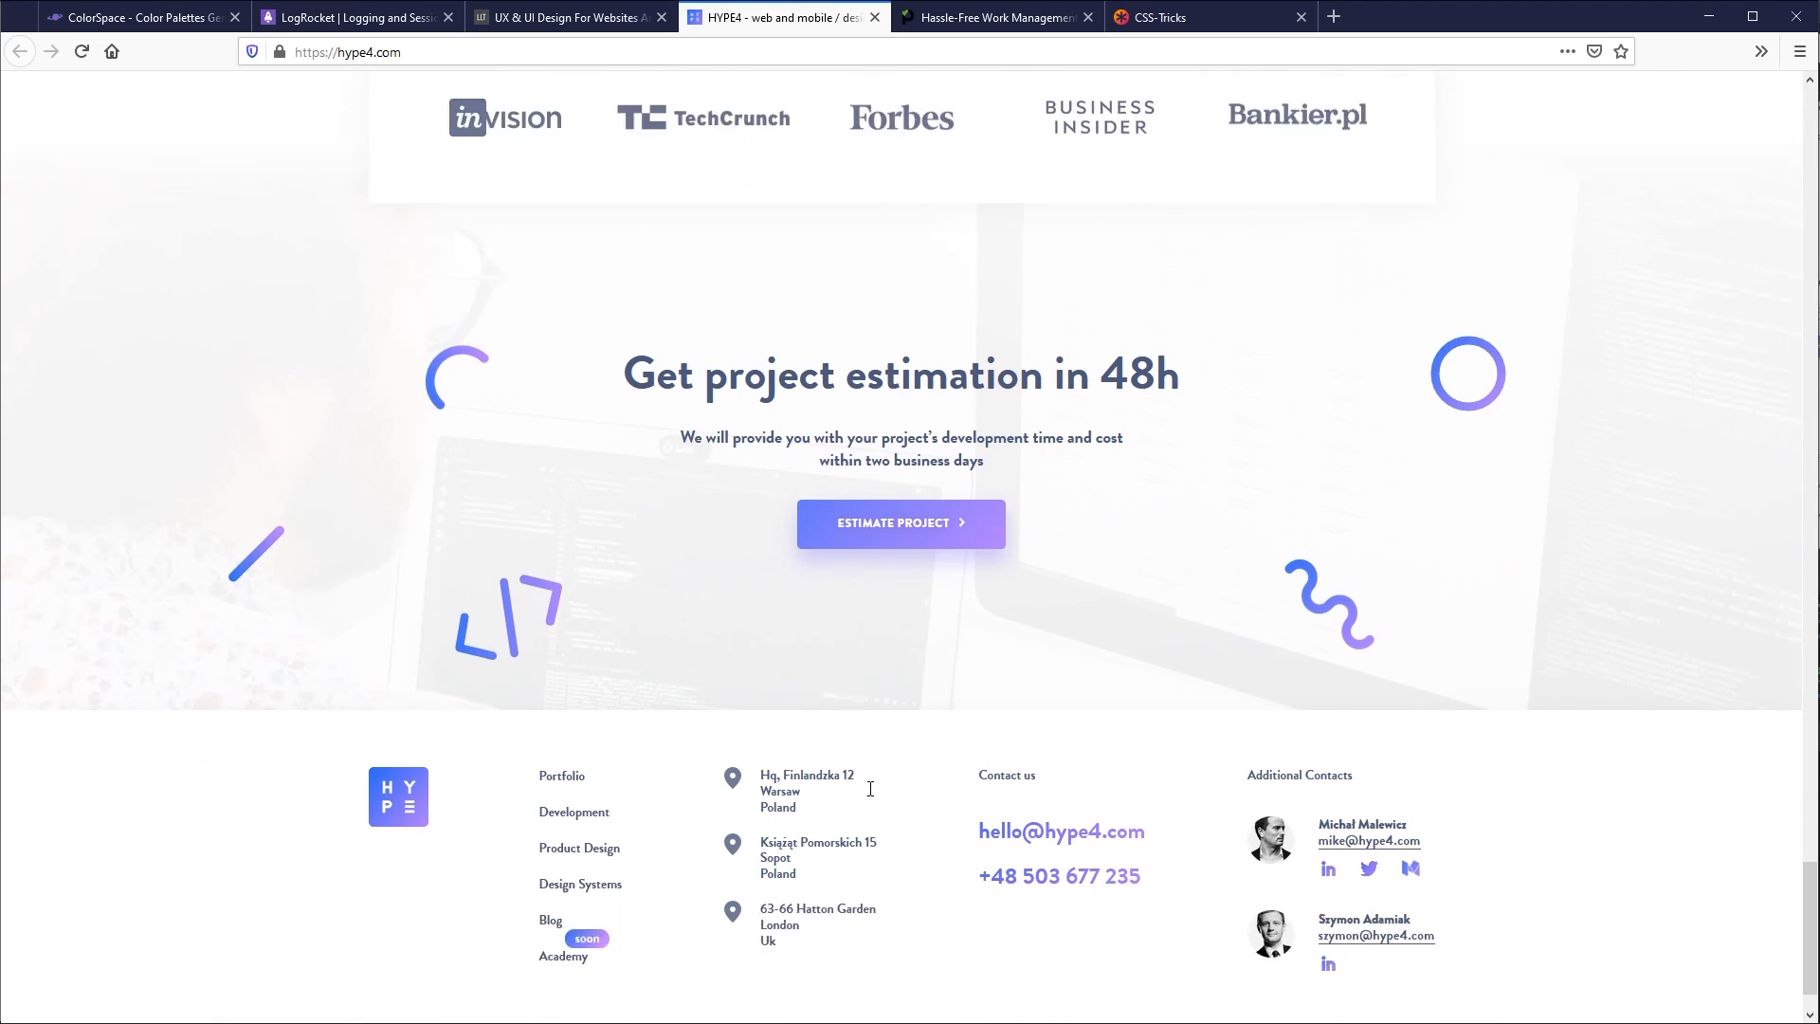
scroll(870, 788, down, 1)
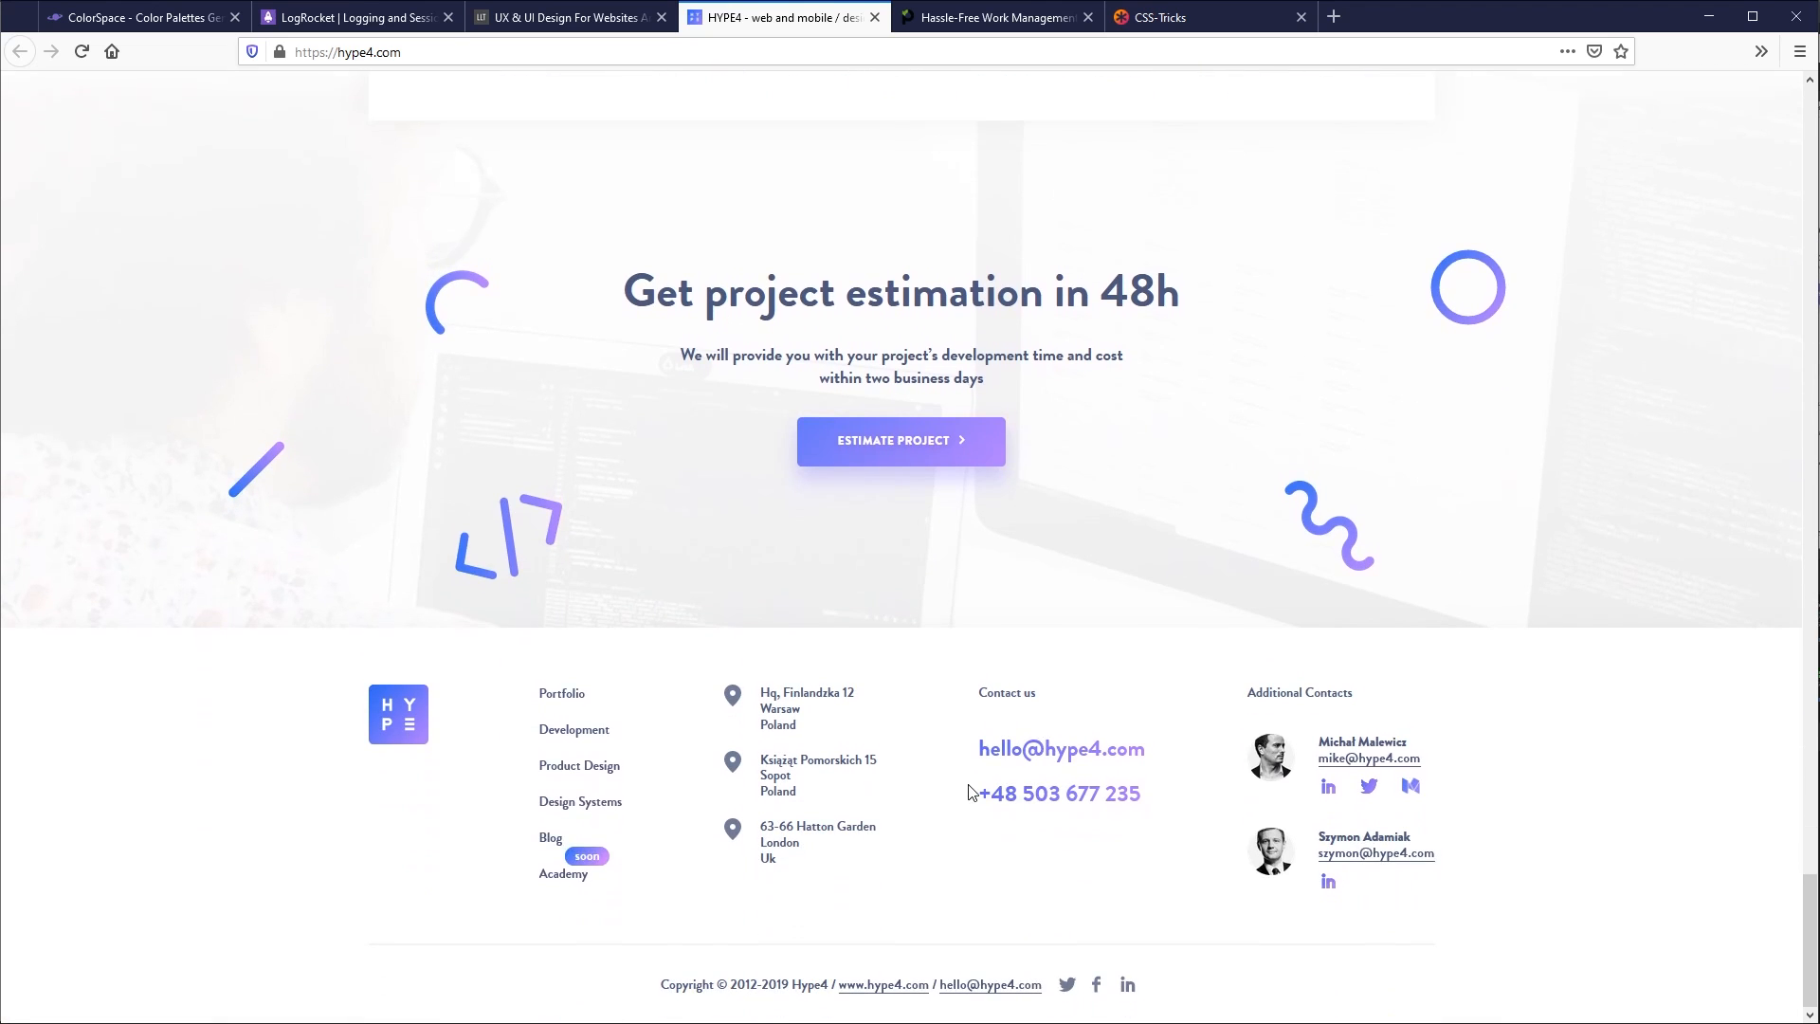
scroll(1014, 801, up, 20)
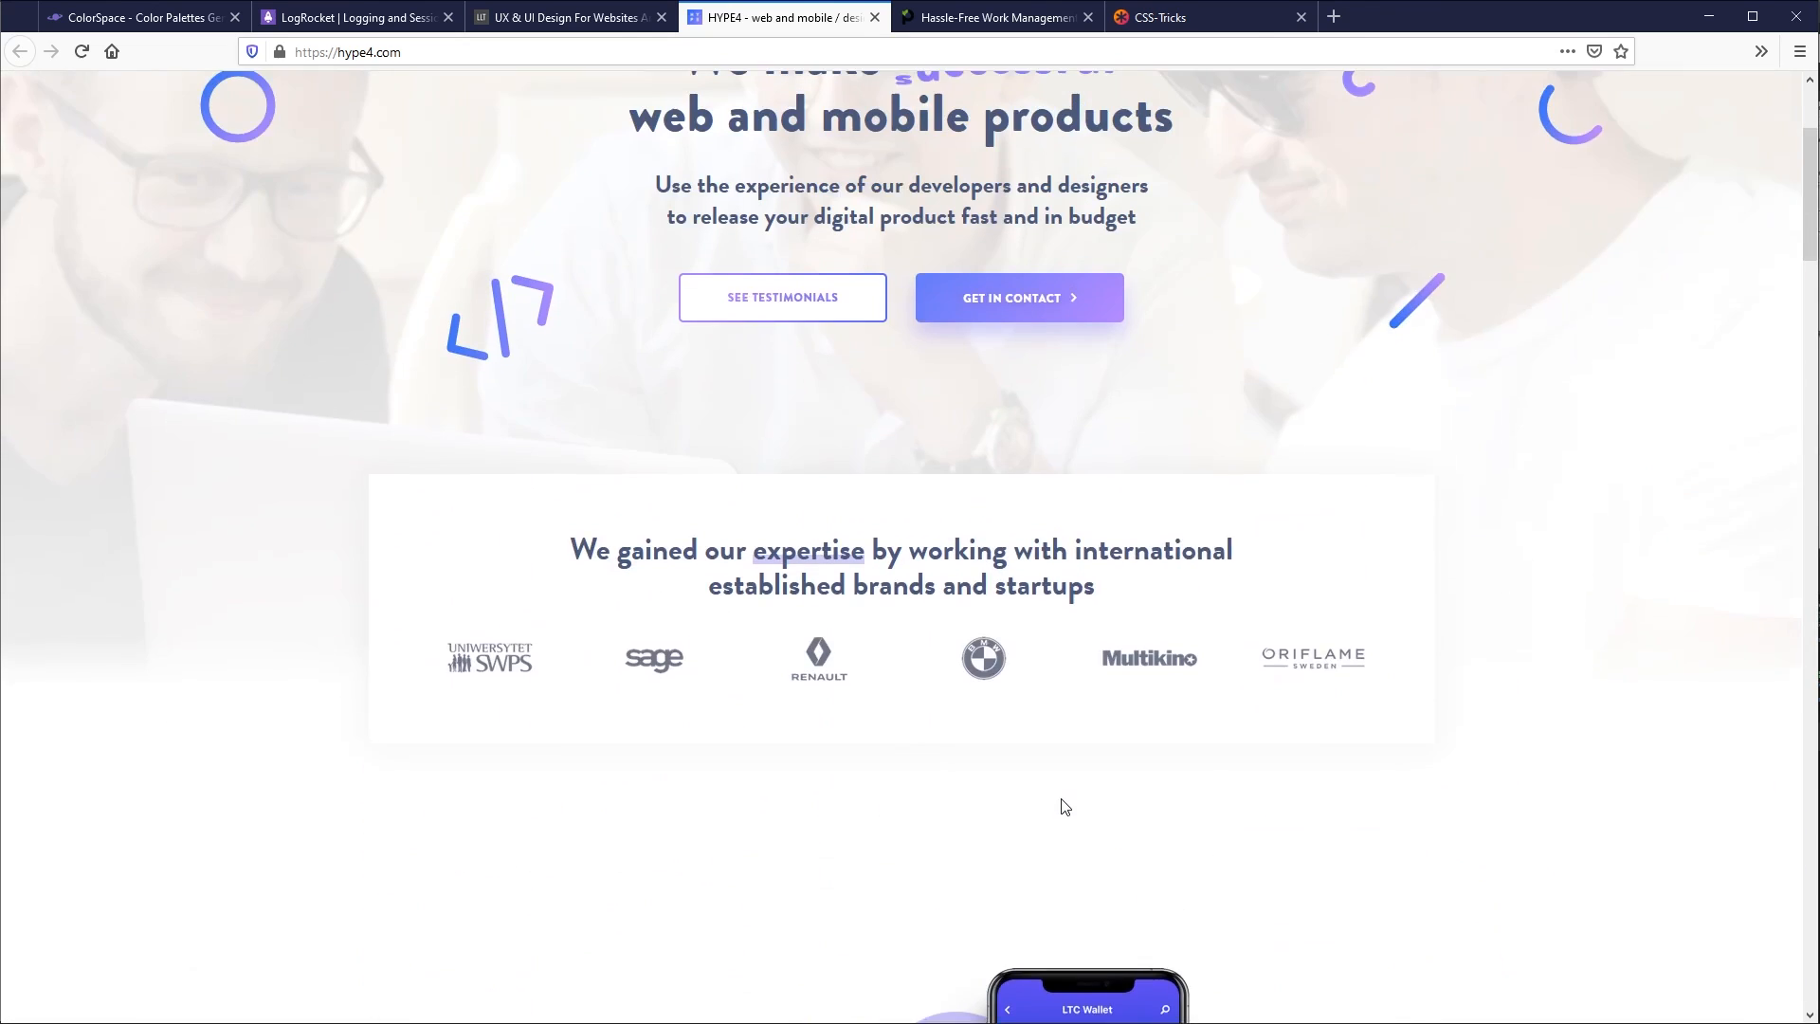
scroll(1066, 806, up, 3)
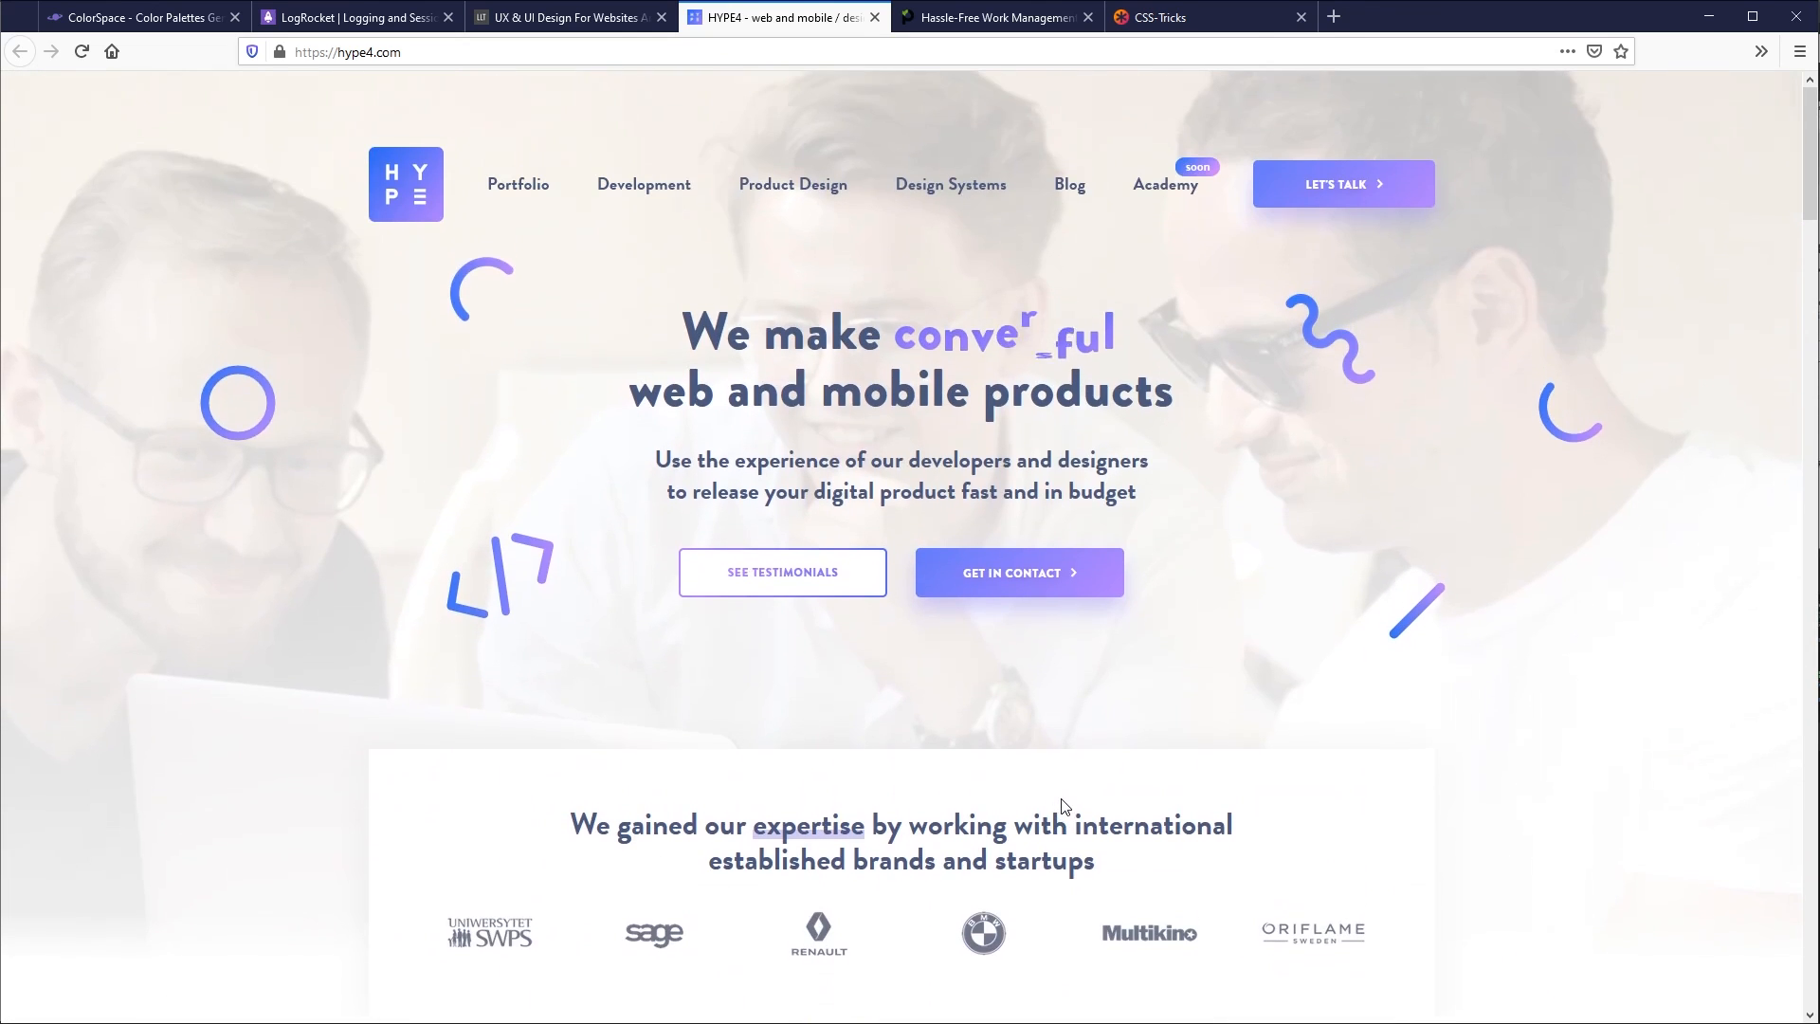
- Open the Paymo website and examine the colours of its hero illustration and "Start Free Trial" buttons
click(985, 19)
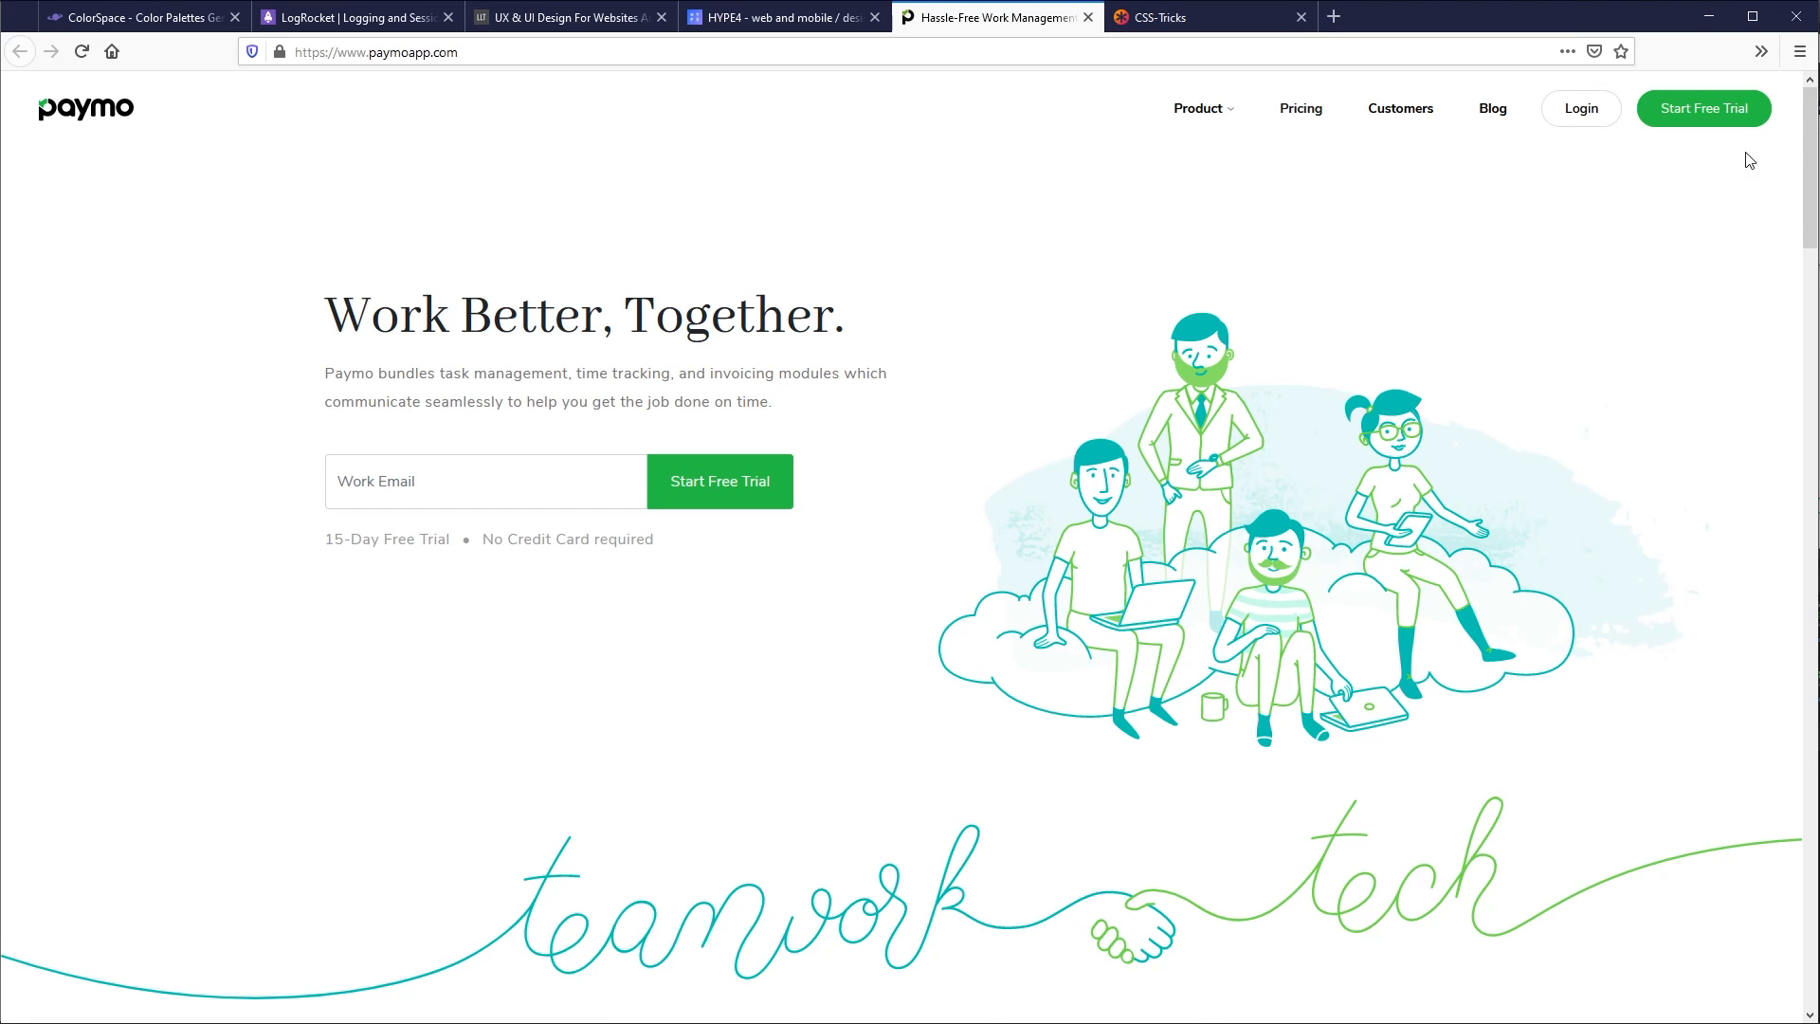
drag(1803, 193, 1187, 33)
- Open the CSS-Tricks website and examine the accent colours in its dark header, "Popular this month" cards and article excerpts
click(1180, 24)
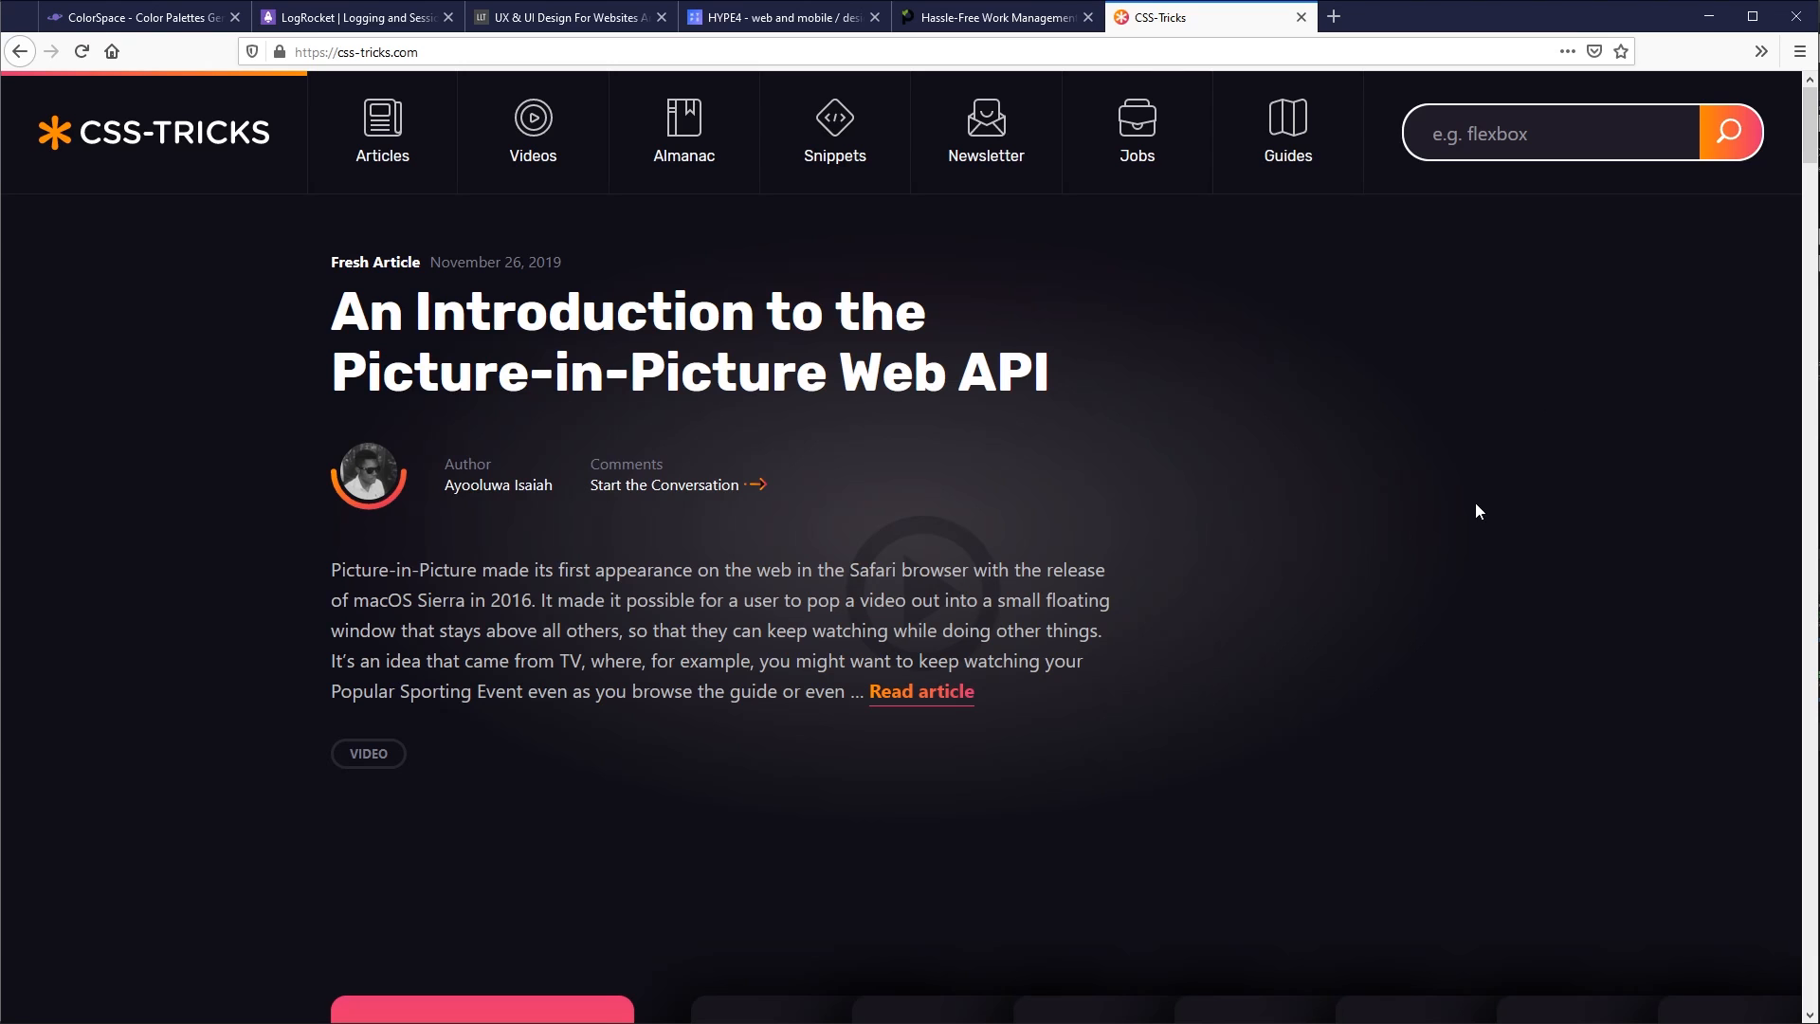
scroll(1498, 514, down, 2)
scroll(1503, 525, up, 2)
scroll(530, 529, down, 5)
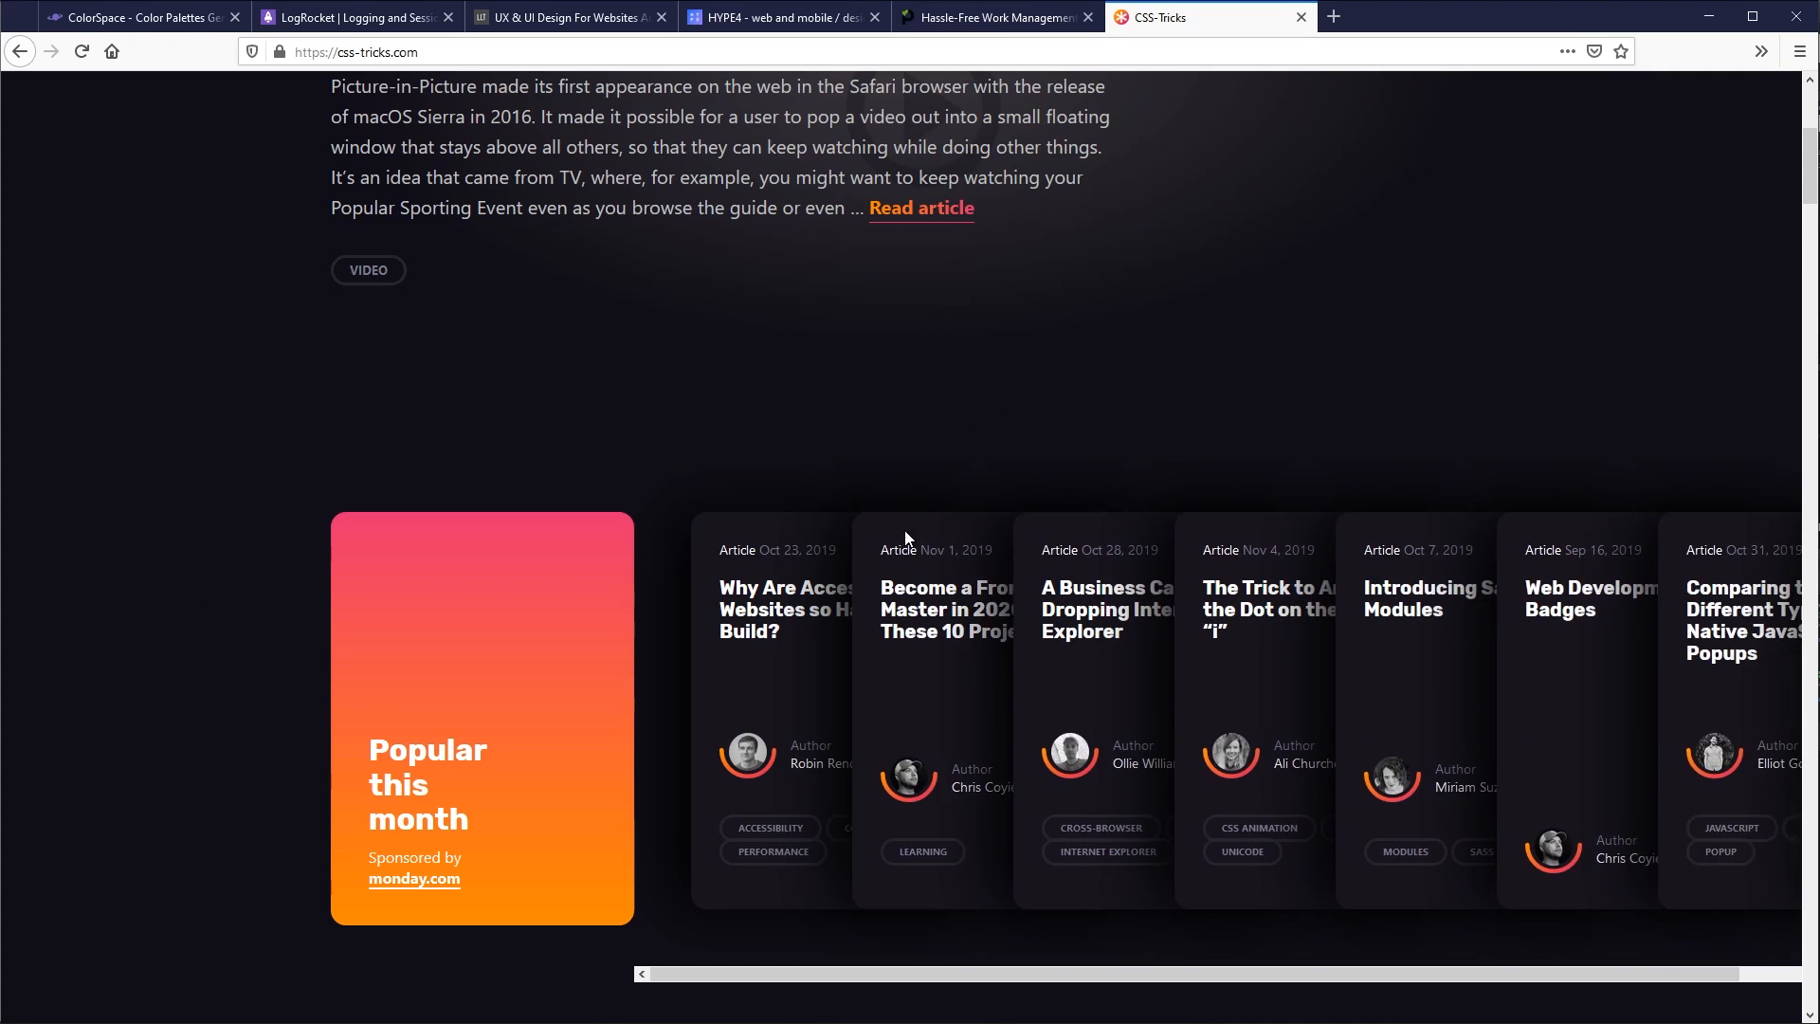
scroll(605, 678, down, 10)
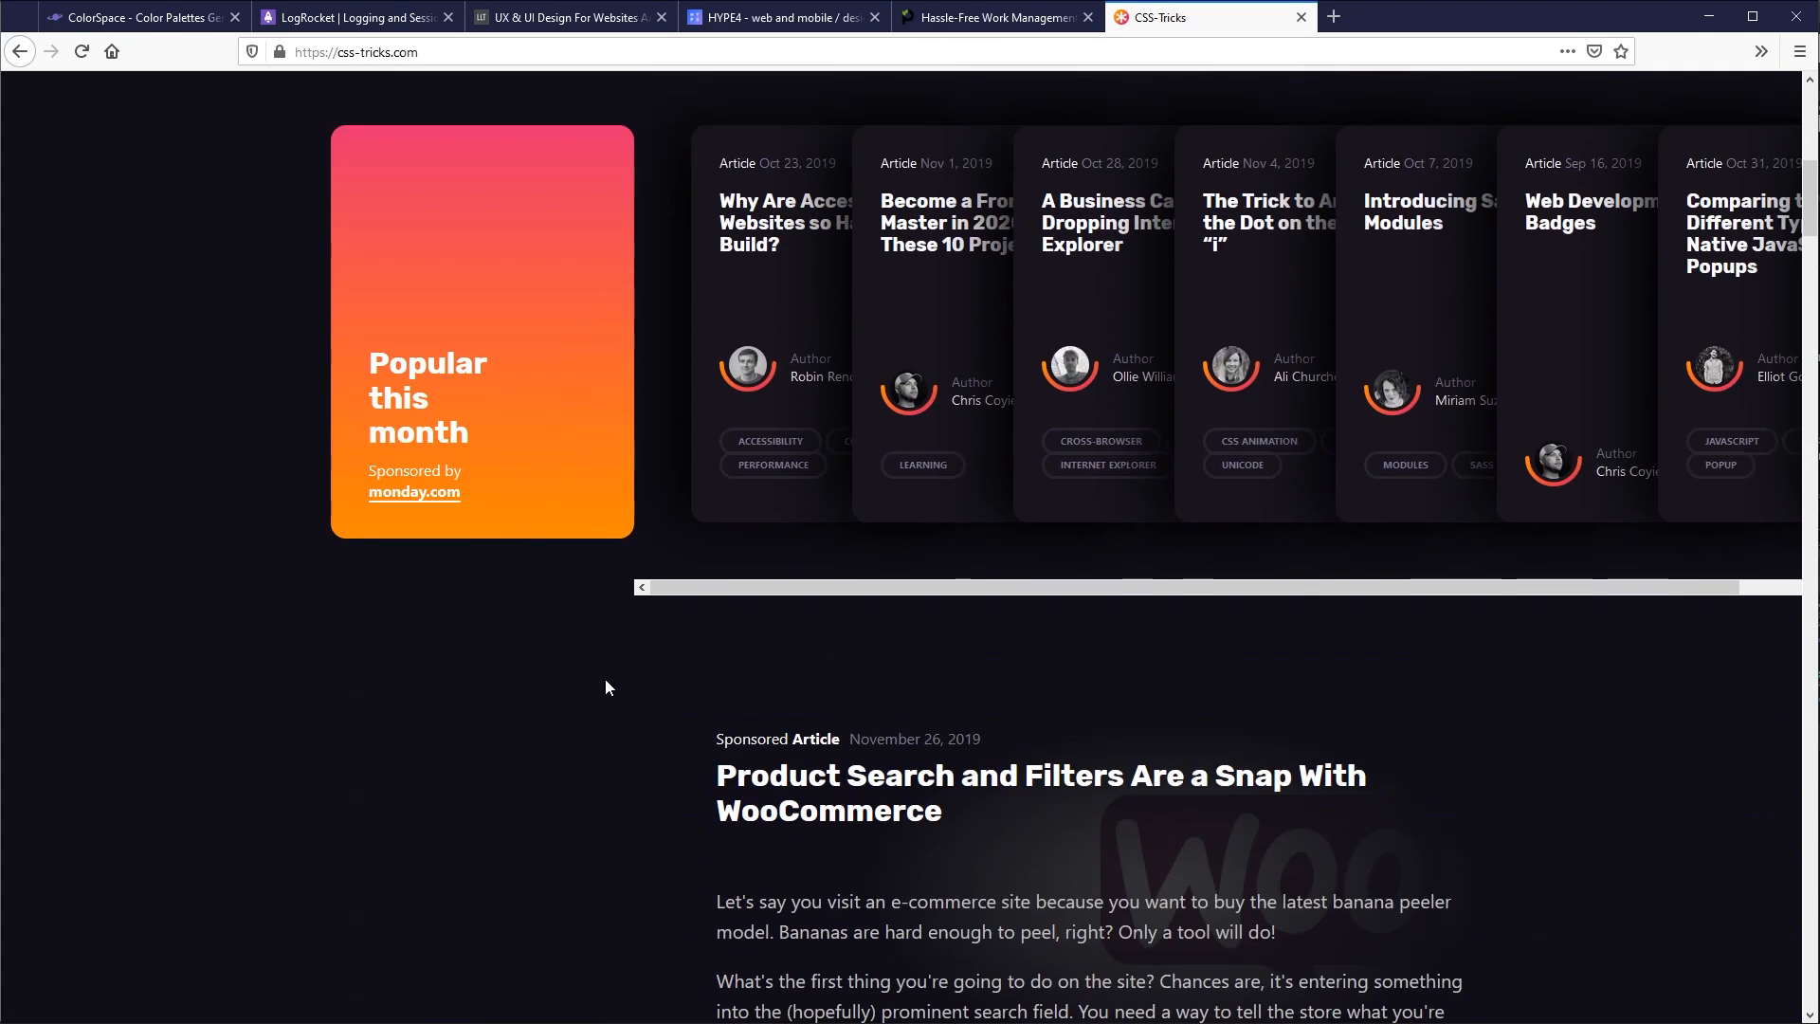
scroll(605, 675, down, 4)
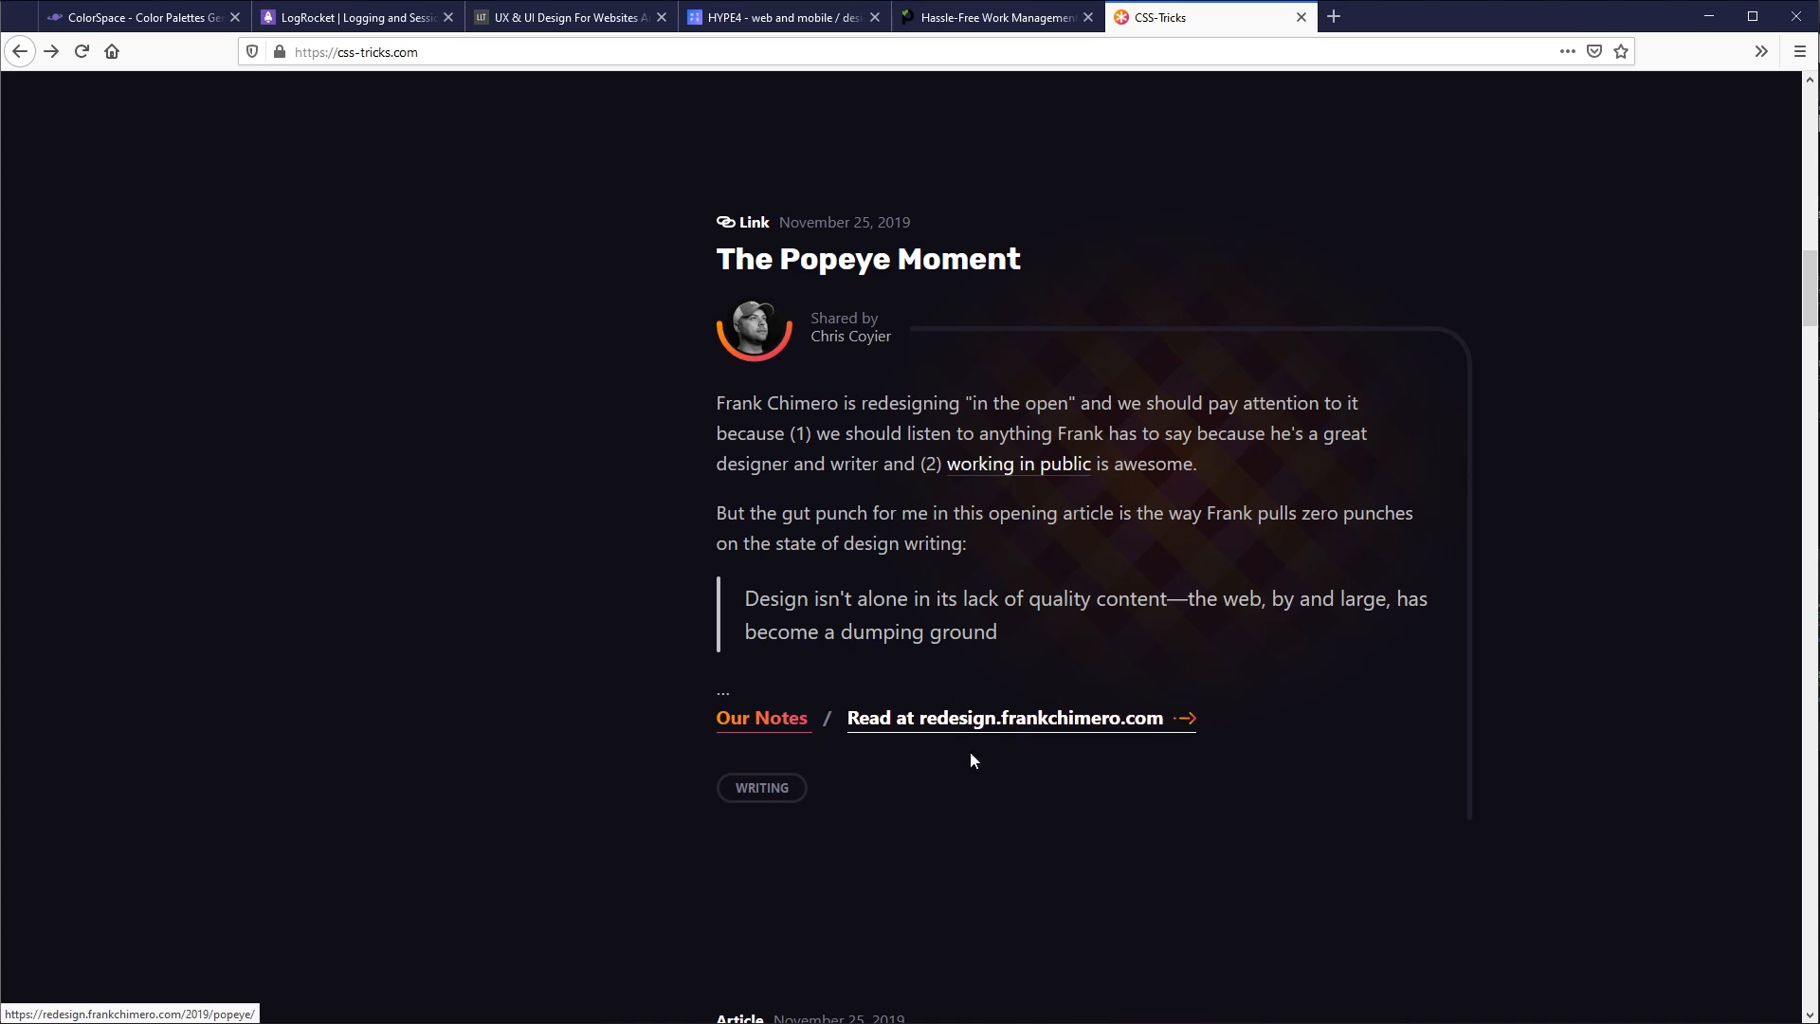
scroll(1337, 626, up, 12)
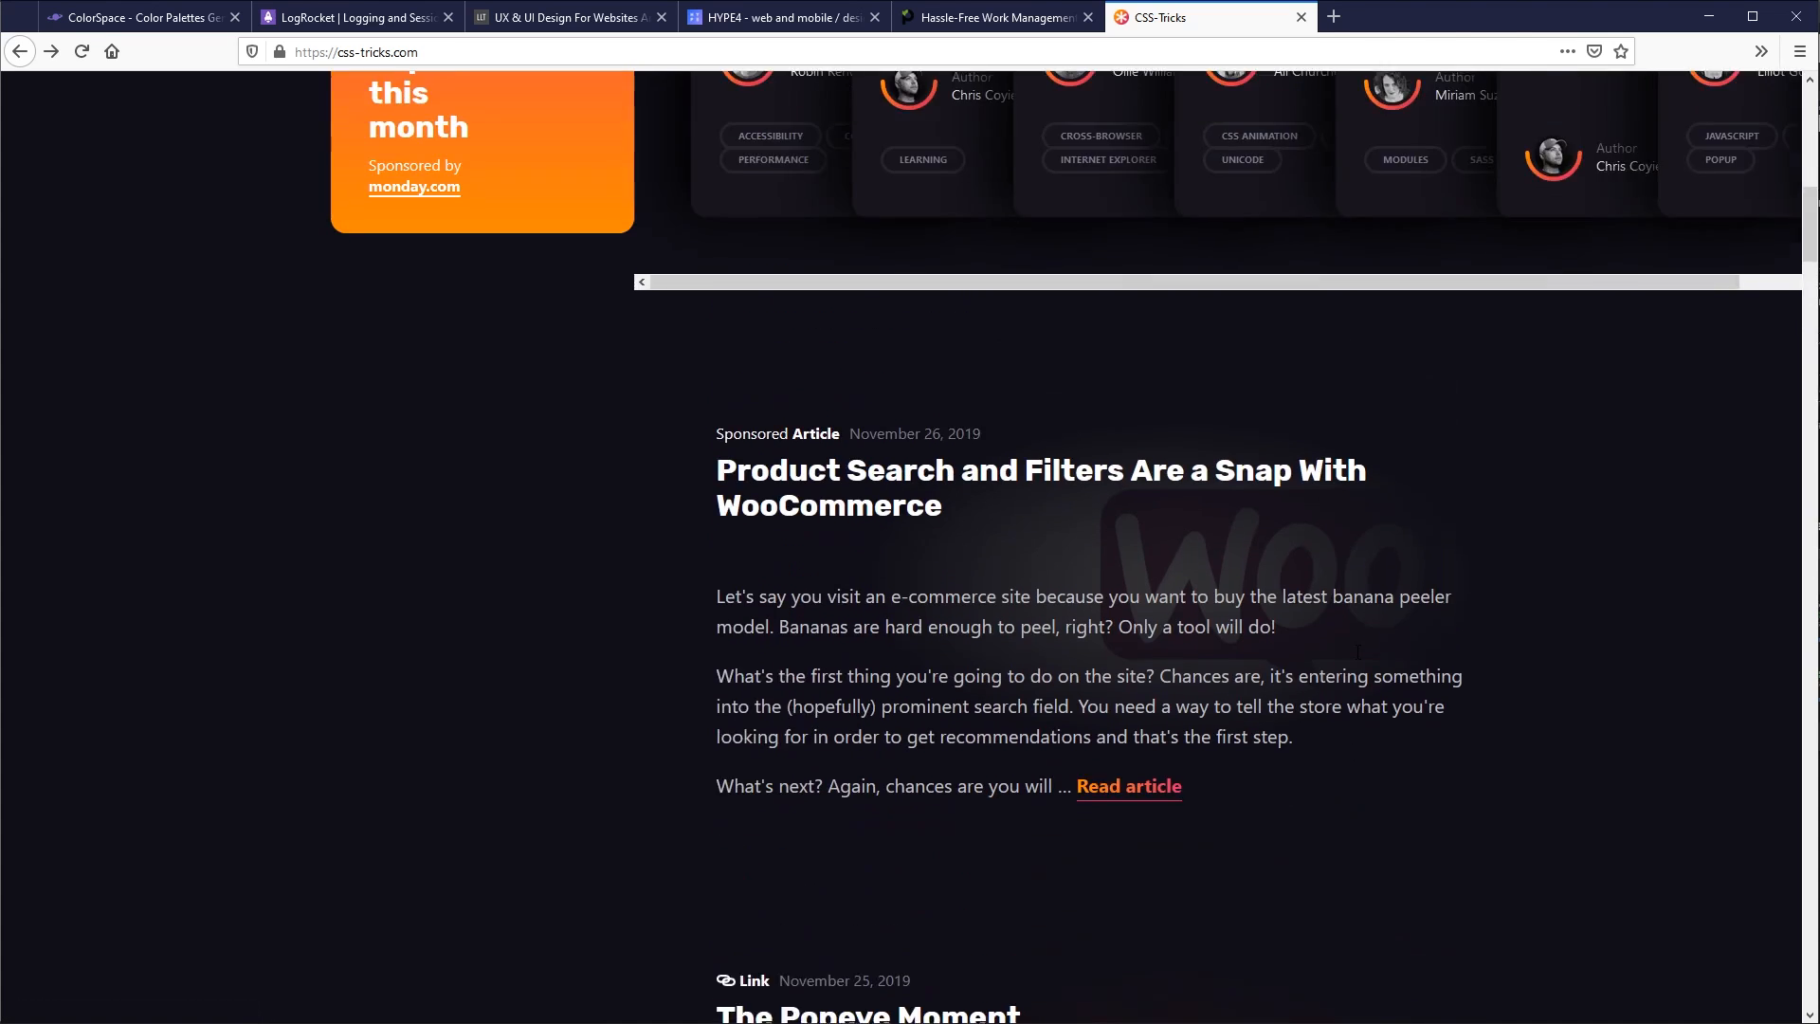
- Open the "Become a Front-End Master in 2020" article and examine the colours of its banner, text links and comment section
click(1072, 565)
scroll(1297, 594, down, 7)
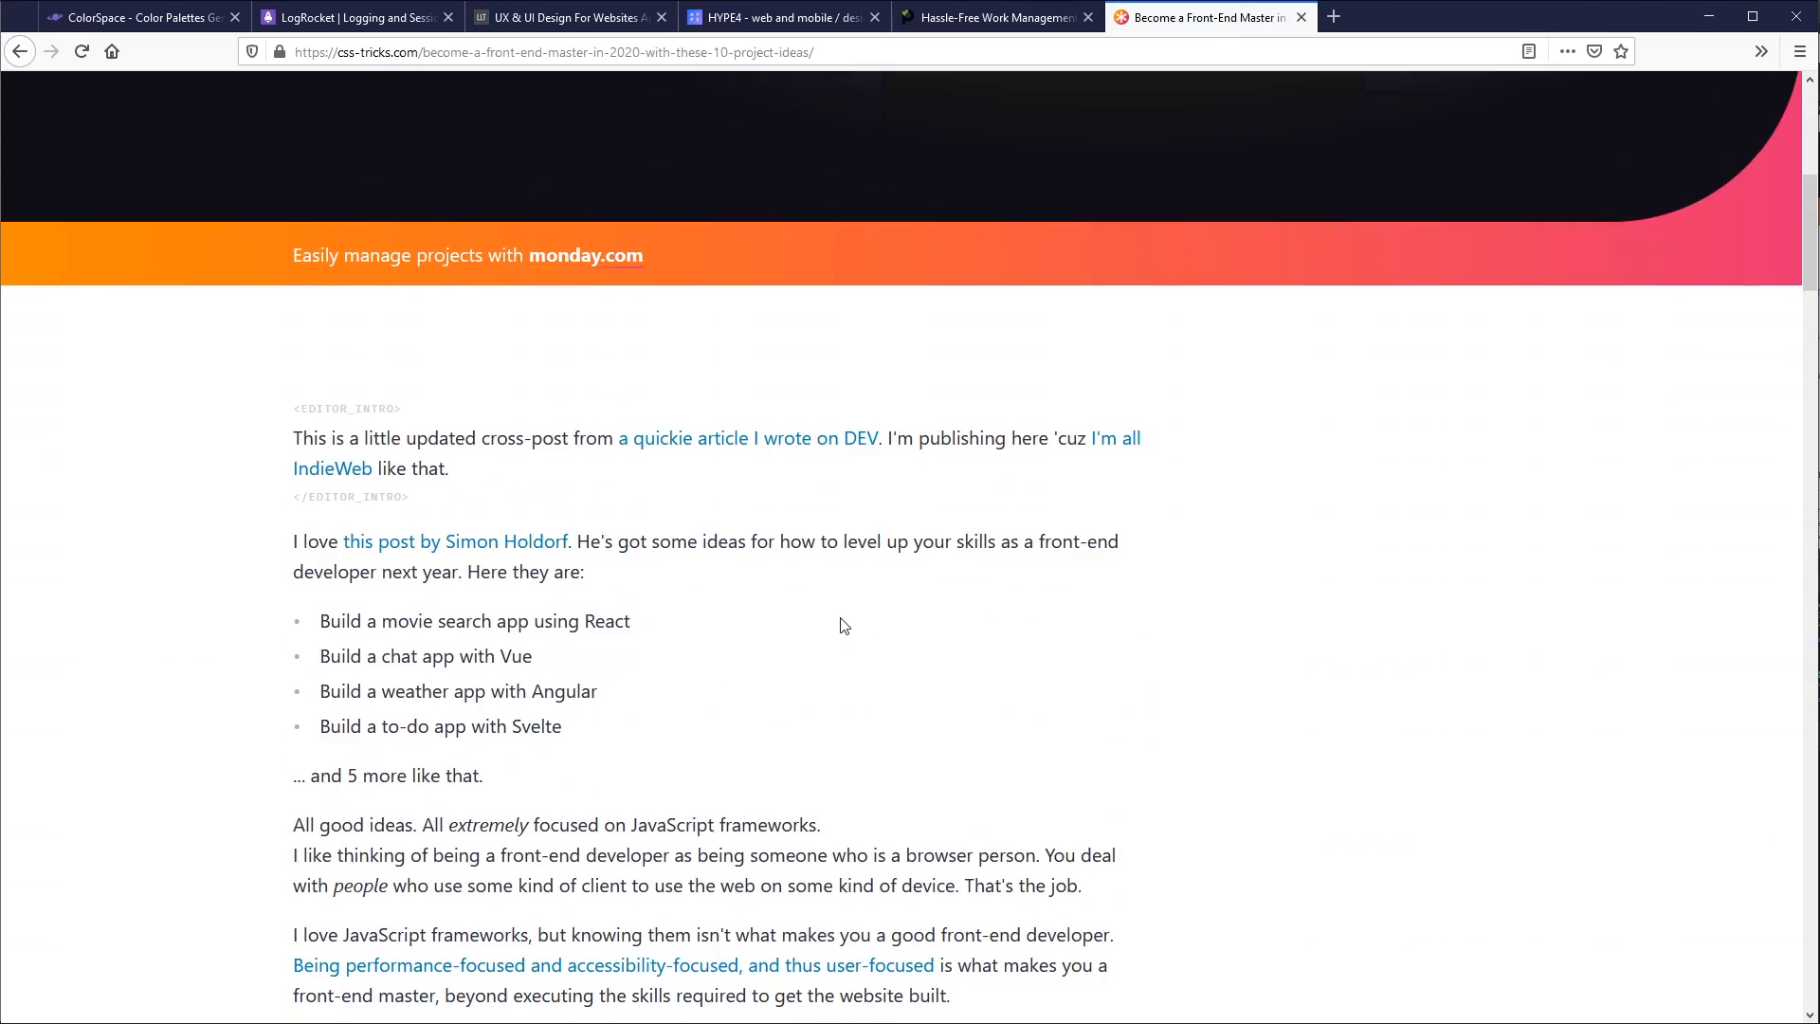
scroll(841, 622, down, 2)
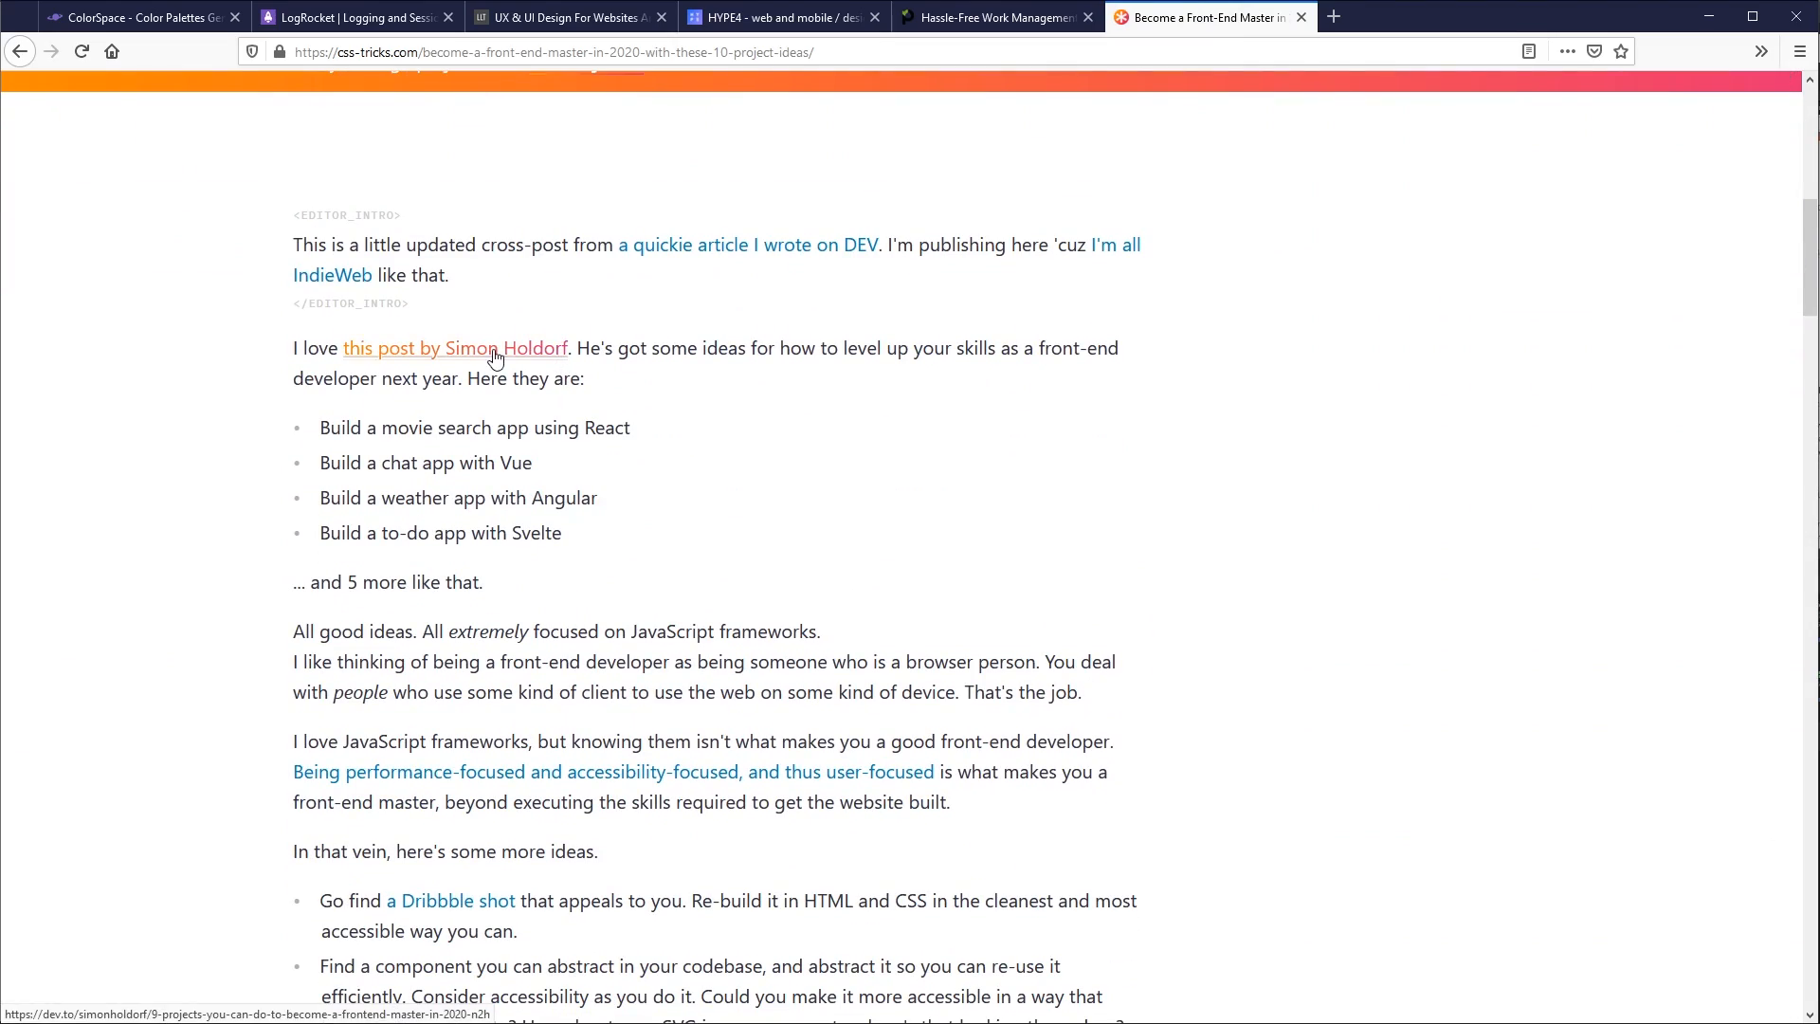
scroll(1254, 459, down, 6)
scroll(1254, 460, down, 12)
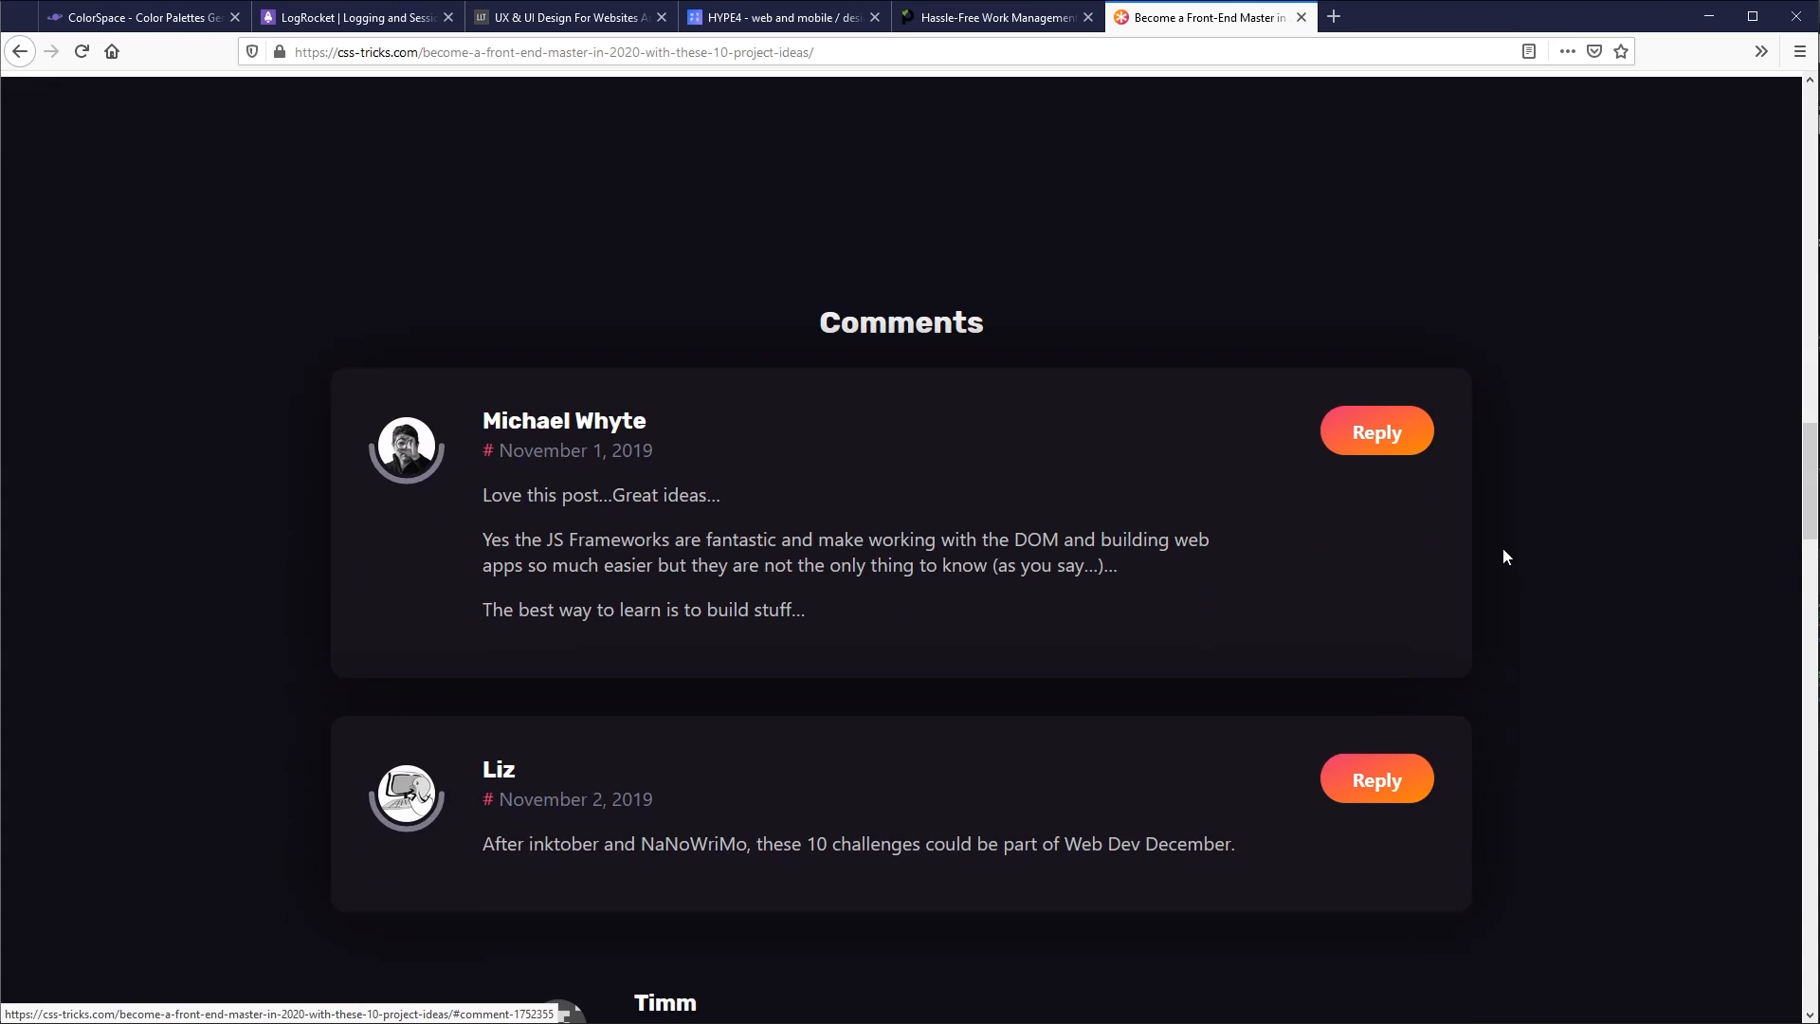
scroll(1503, 550, down, 3)
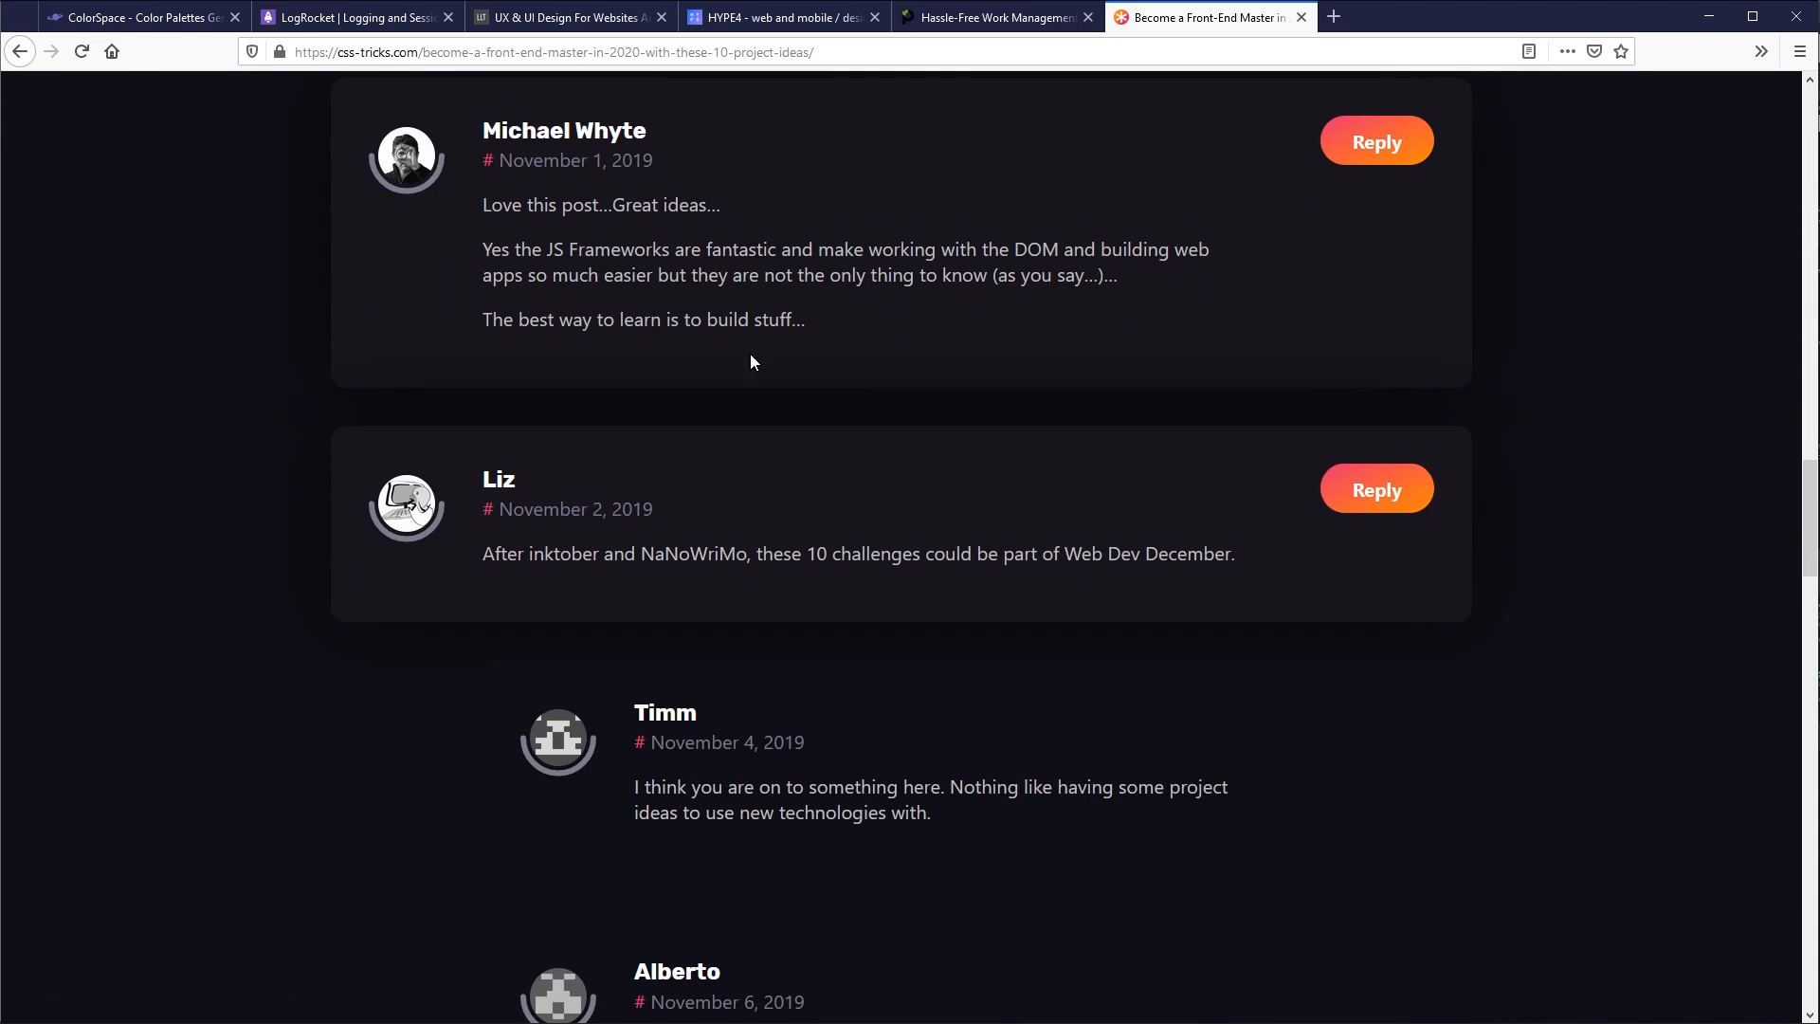
- Open the ColorSpace website at mycolor.space and look at the colour picker for the palette generator's base colour
click(156, 23)
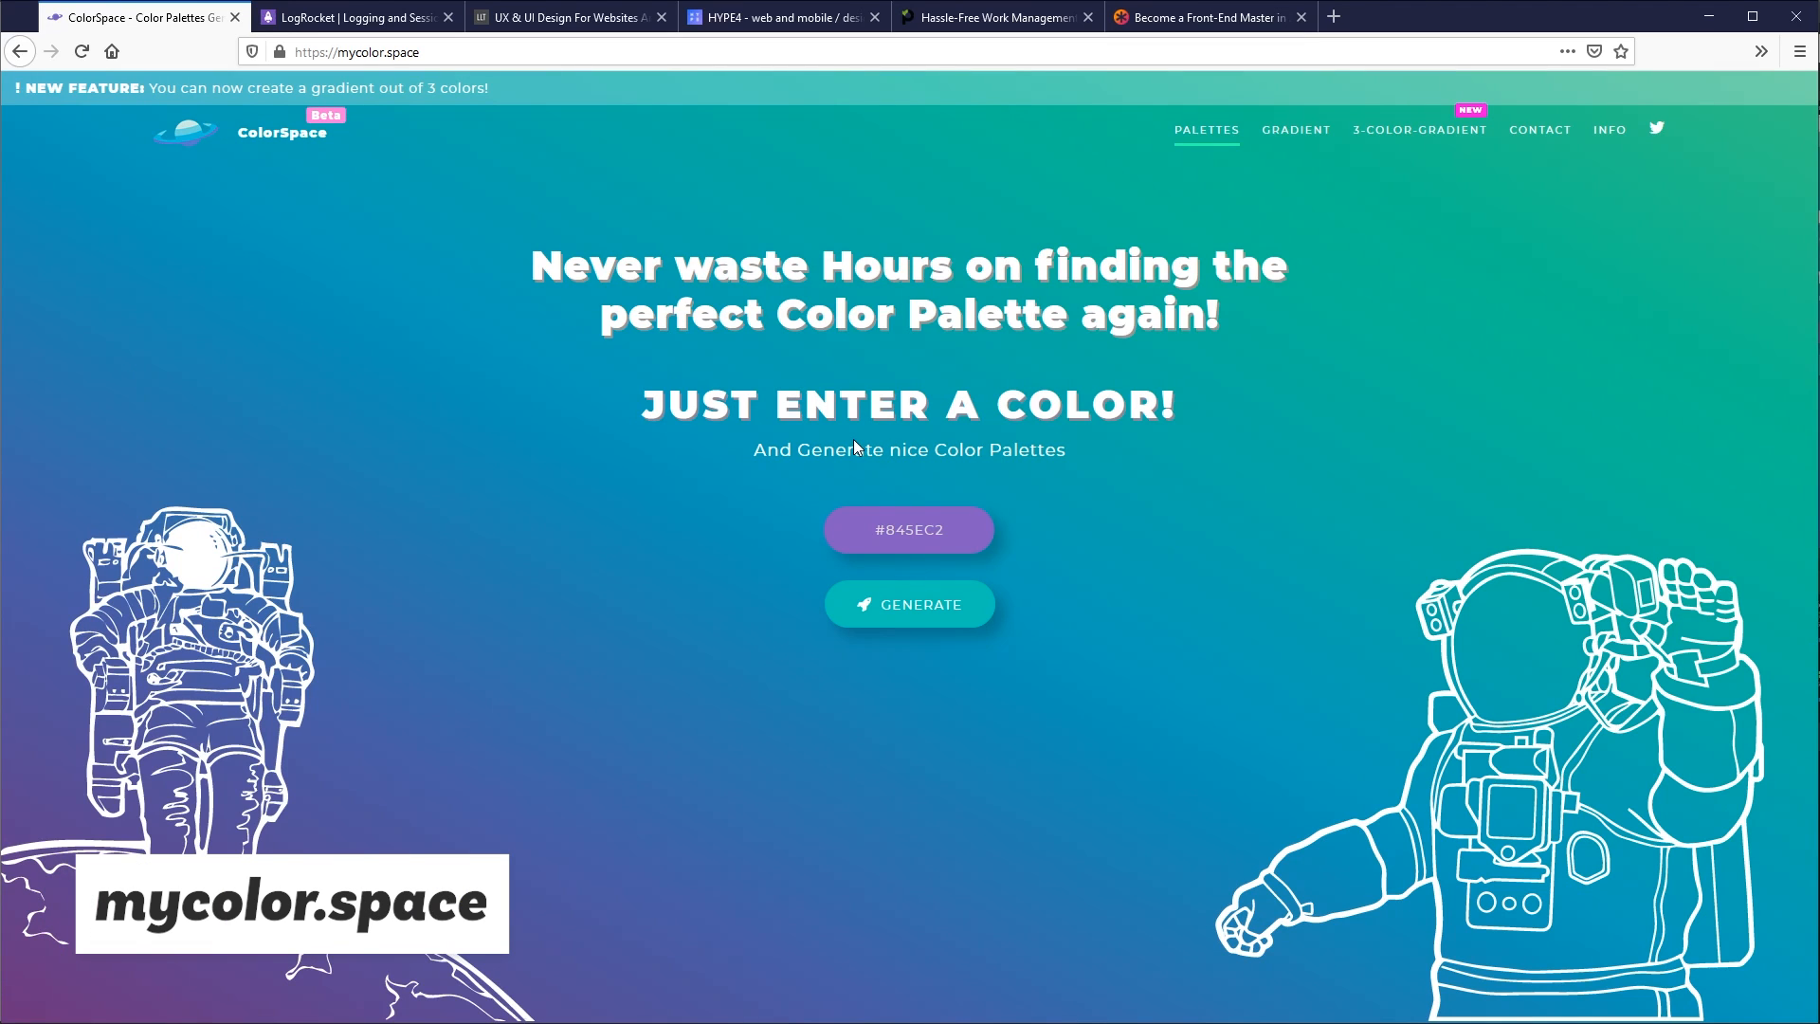
click(898, 527)
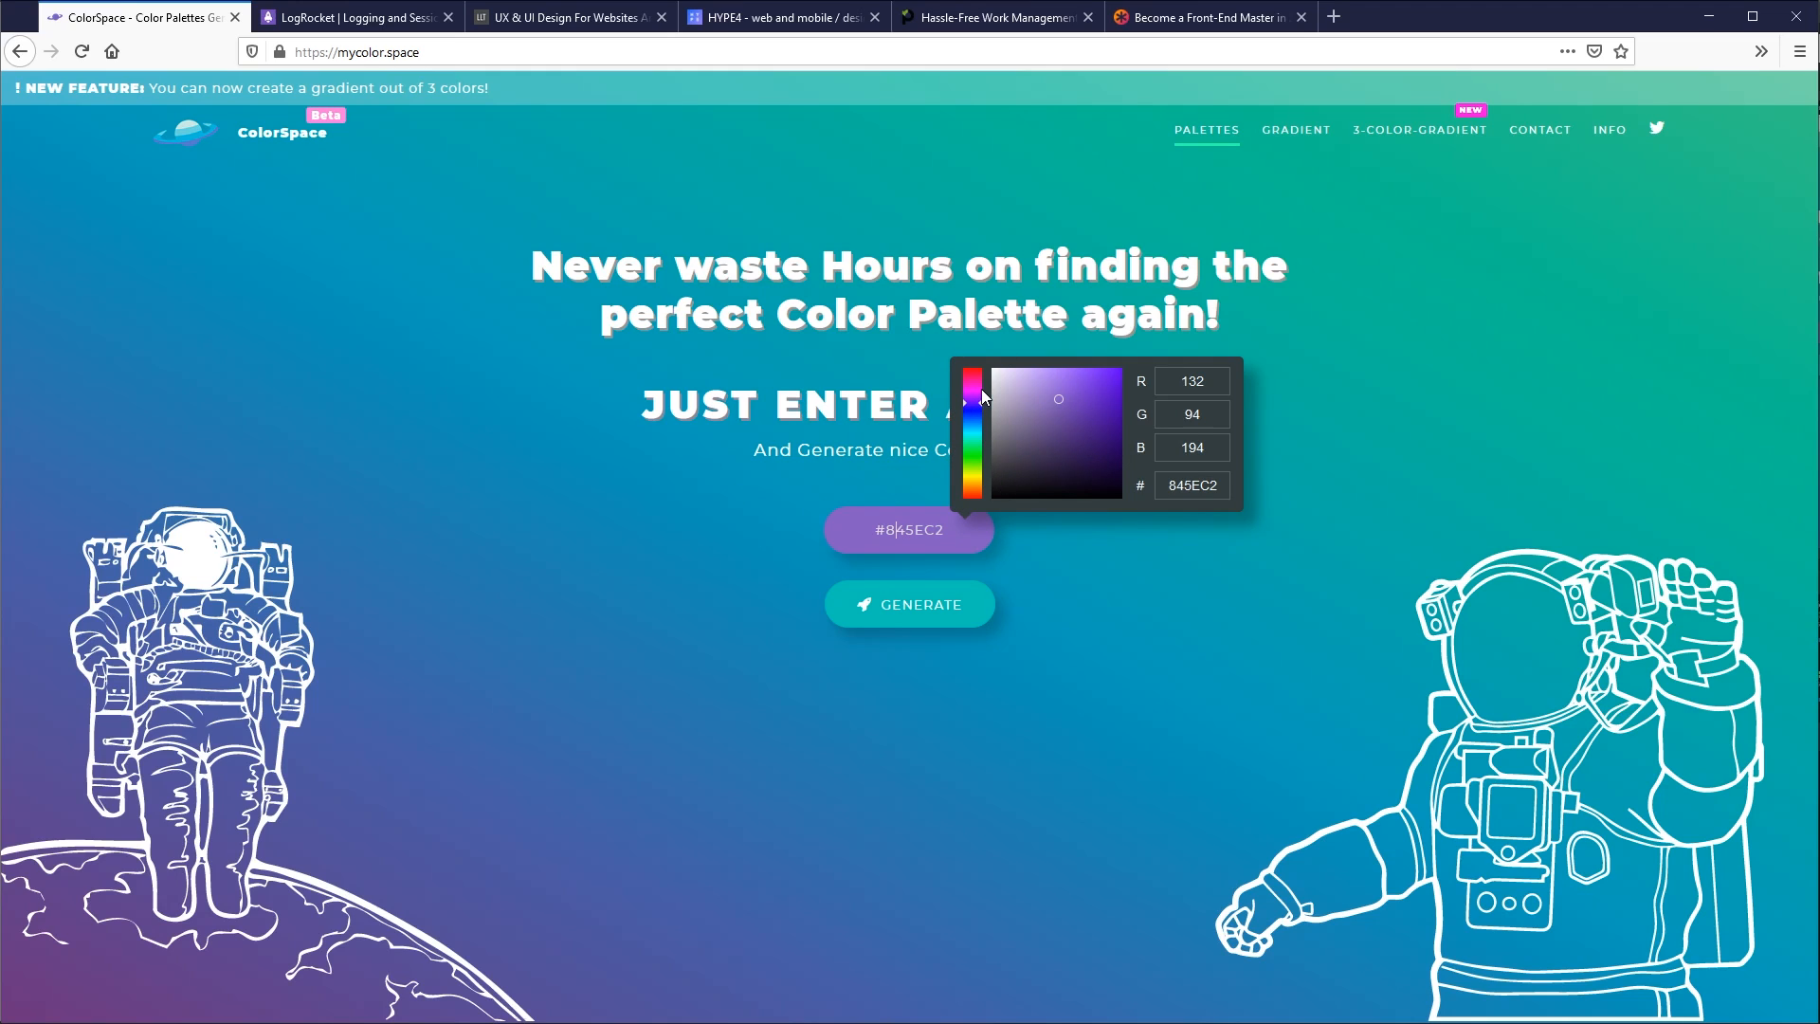
click(1306, 364)
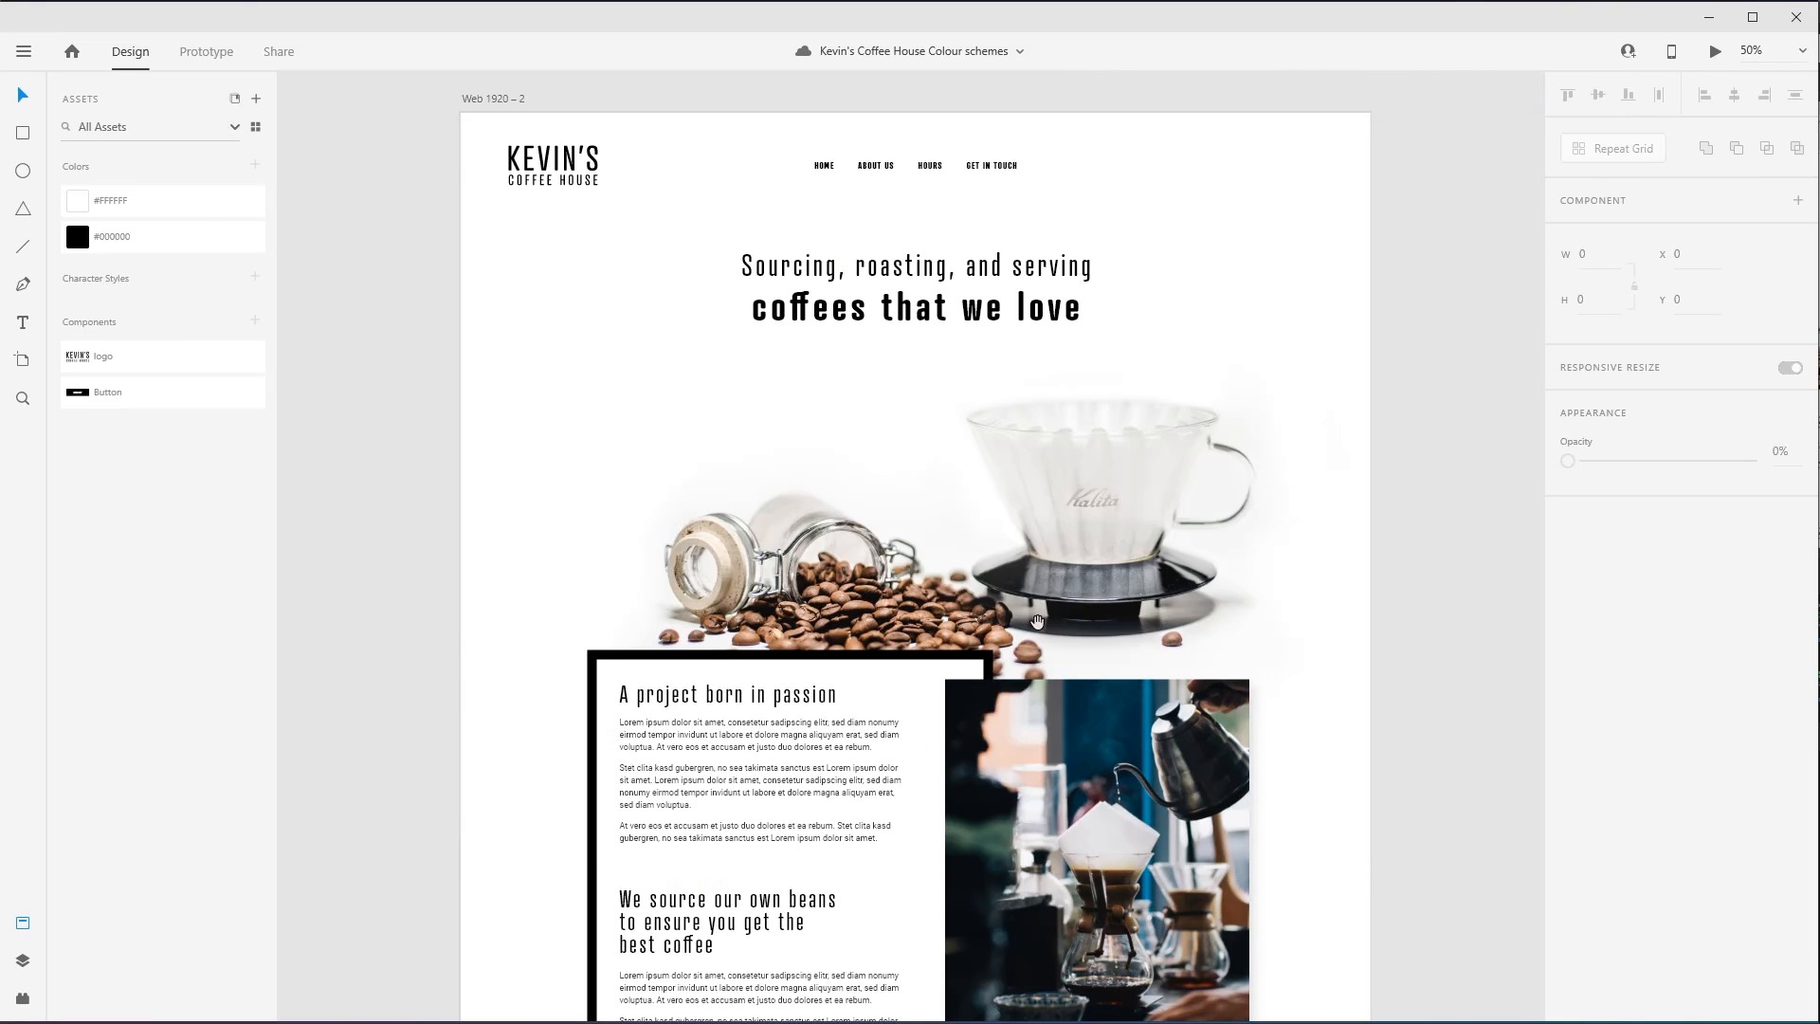
- Switch to Adobe XD and recolour the "Sourcing, roasting, and serving coffees that we love" headline with #9F6243 sampled from the coffee beans
drag(1029, 604, 1024, 495)
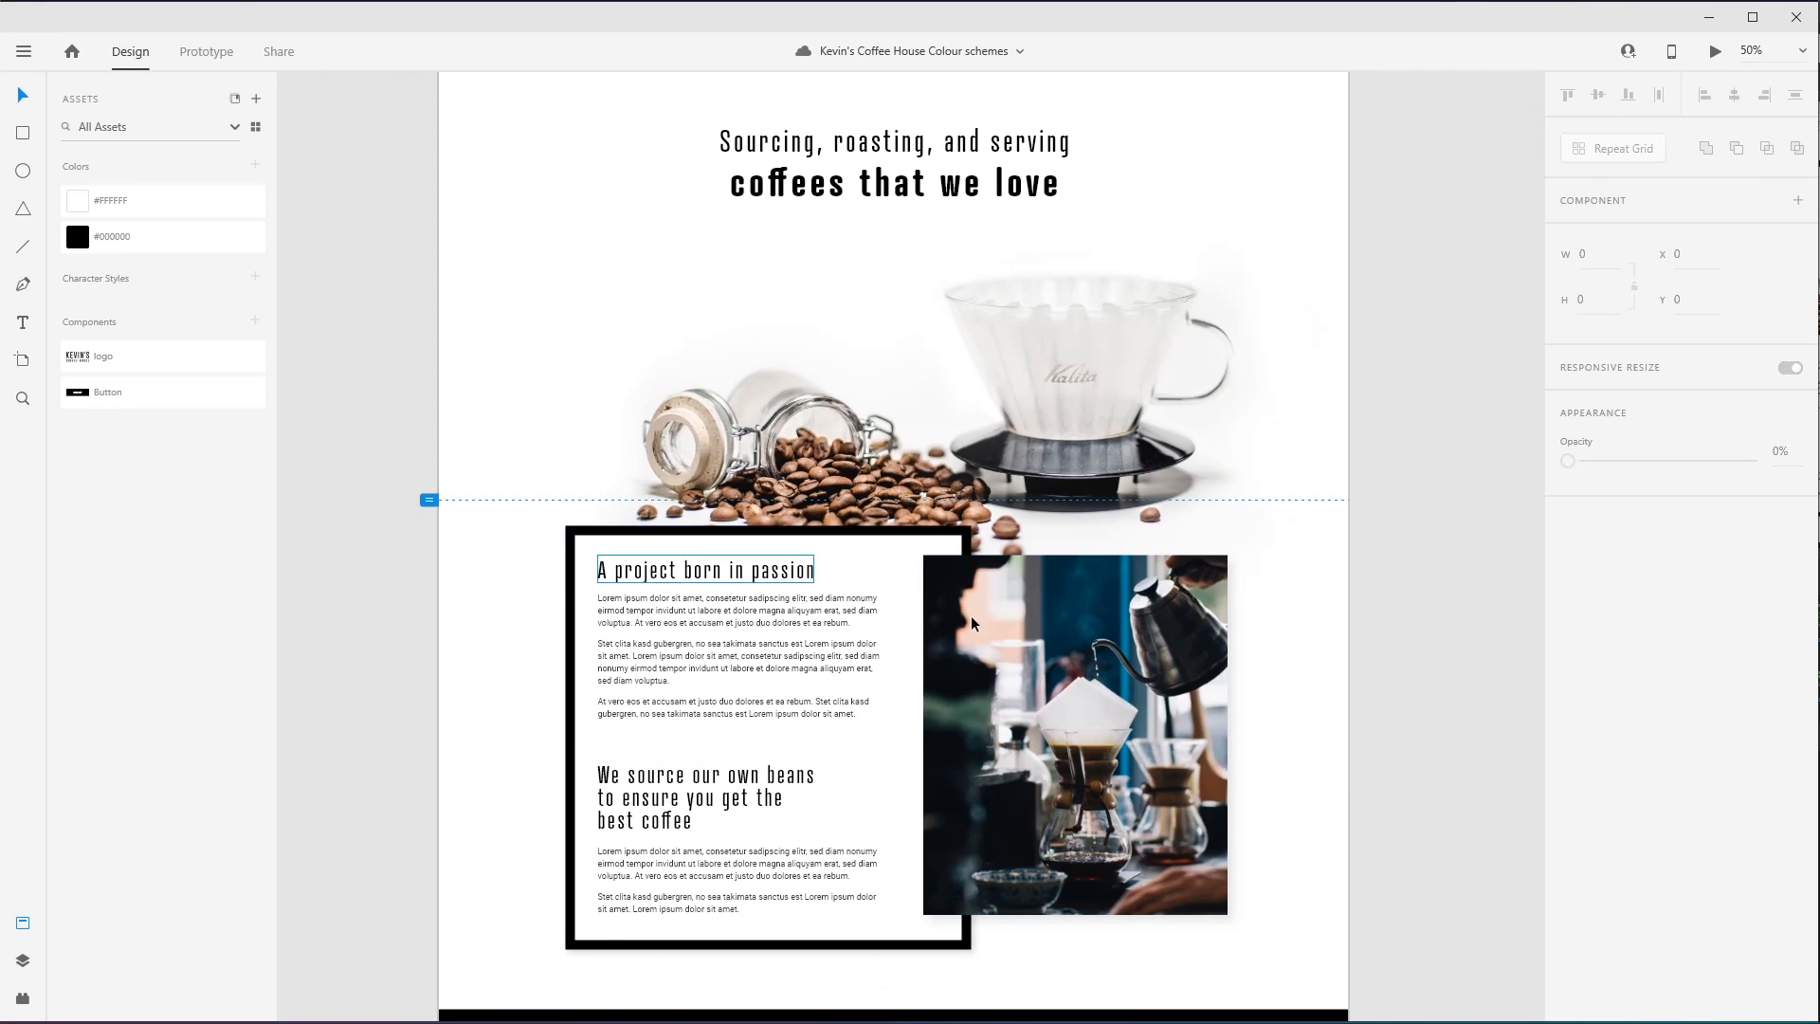
scroll(1300, 521, up, 2)
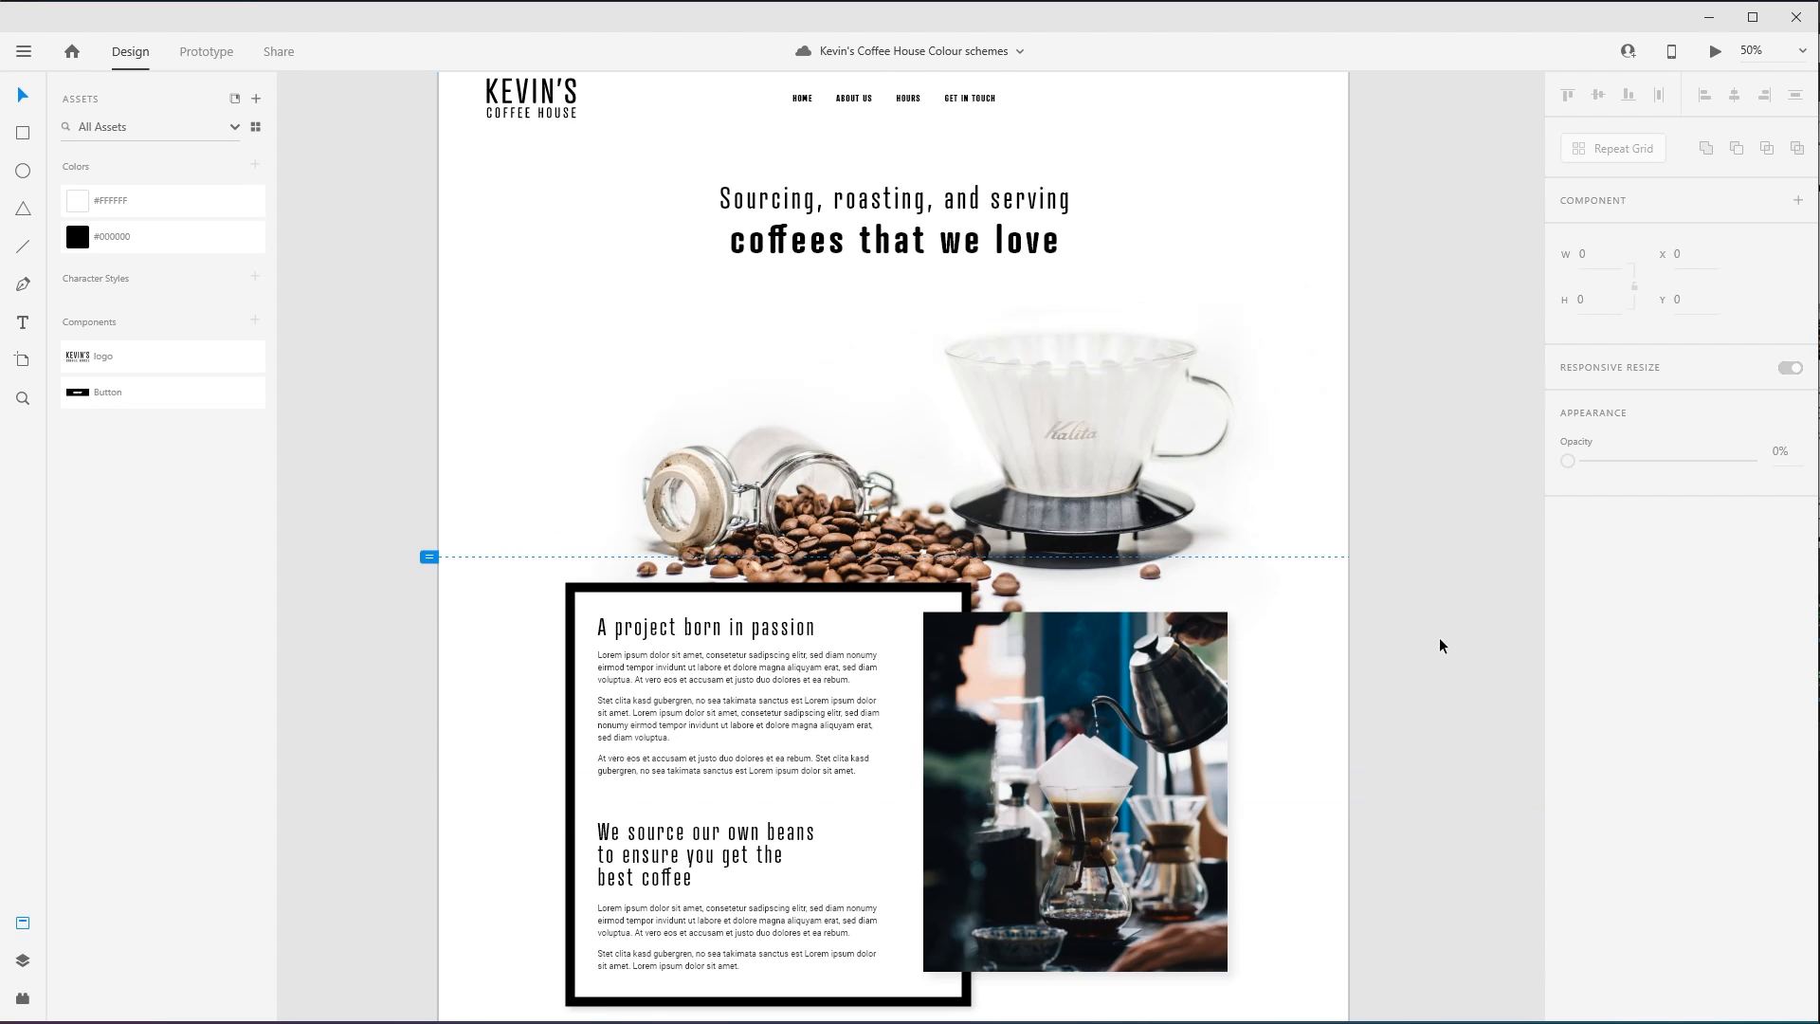
scroll(1384, 621, up, 1)
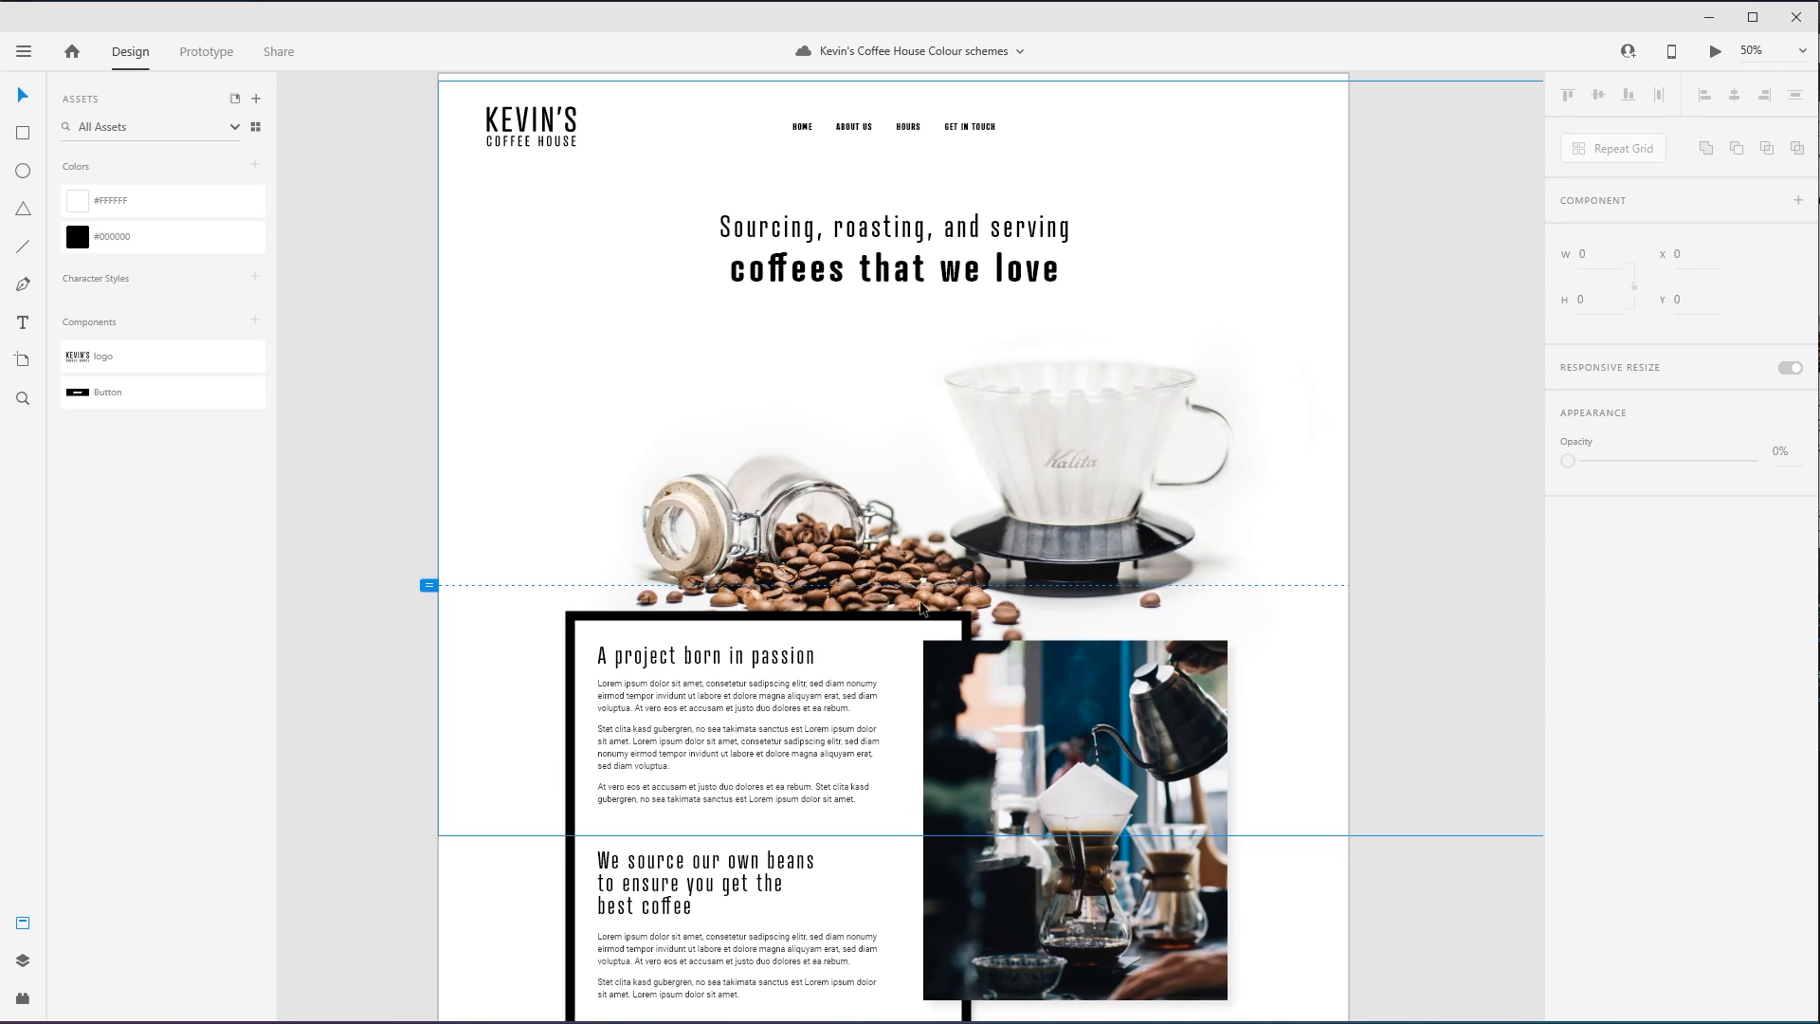
double_click(939, 250)
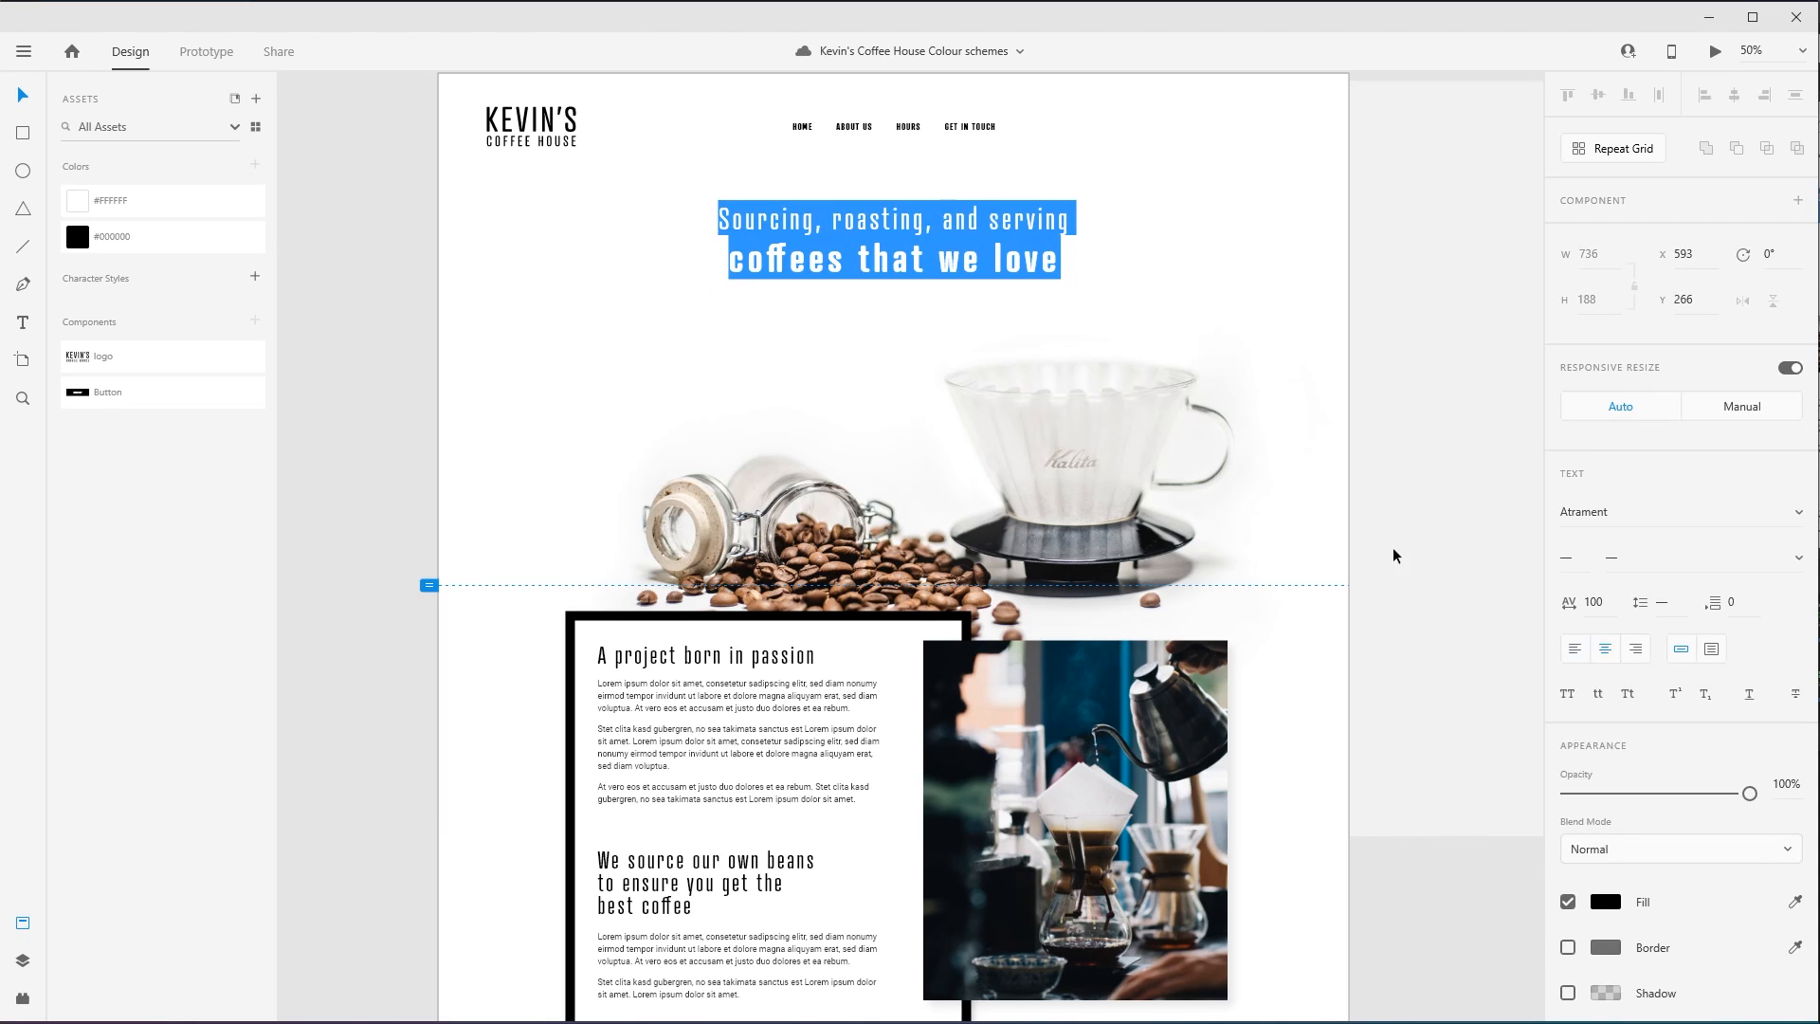
click(1606, 901)
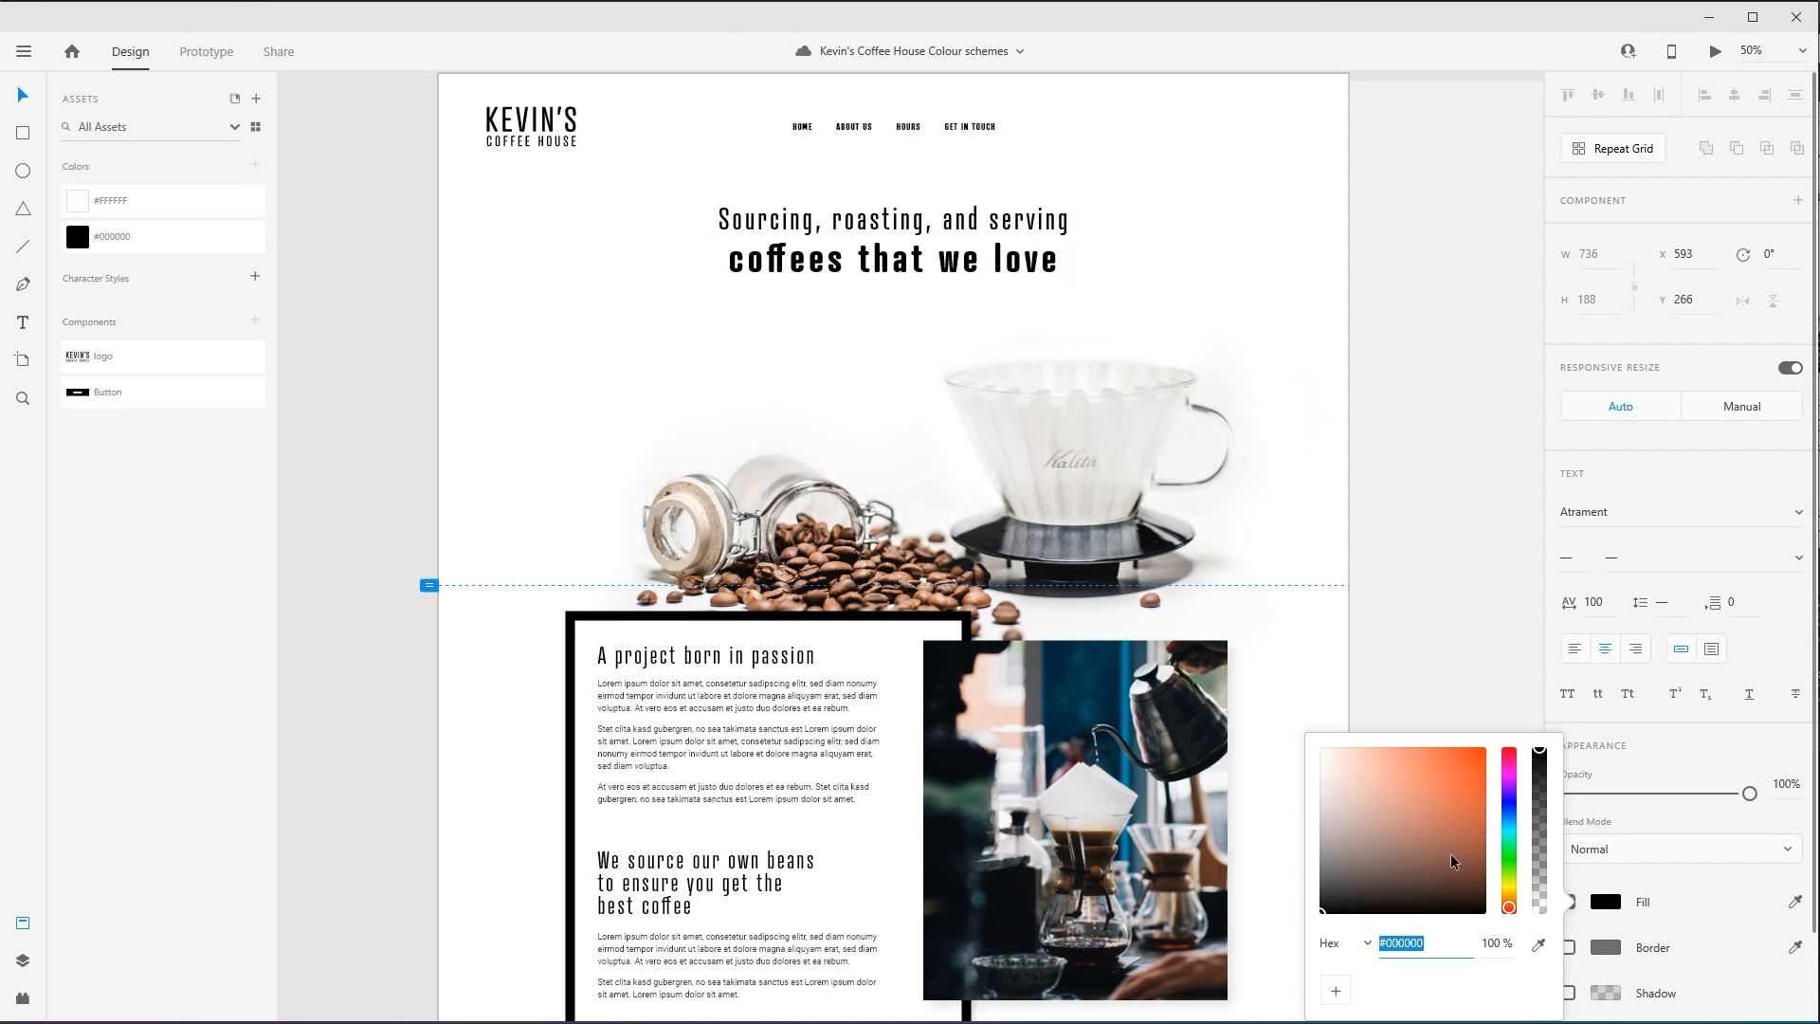
drag(1511, 907, 1511, 905)
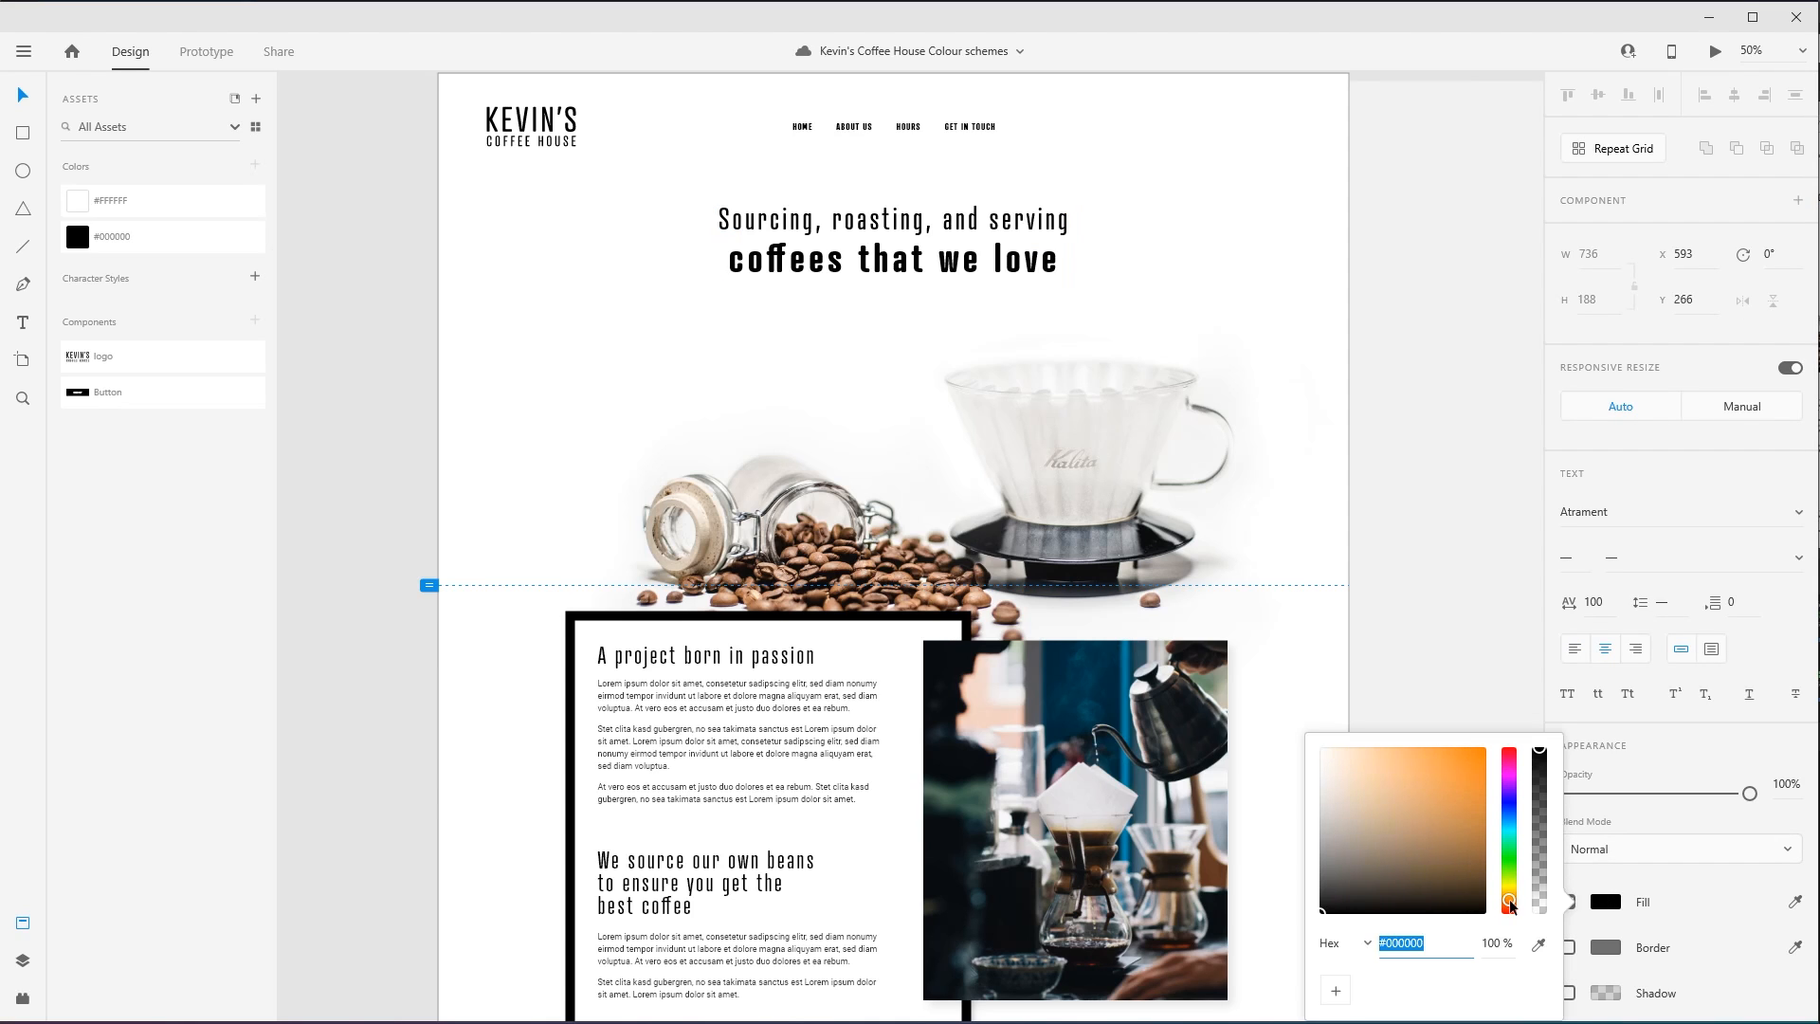
click(1538, 944)
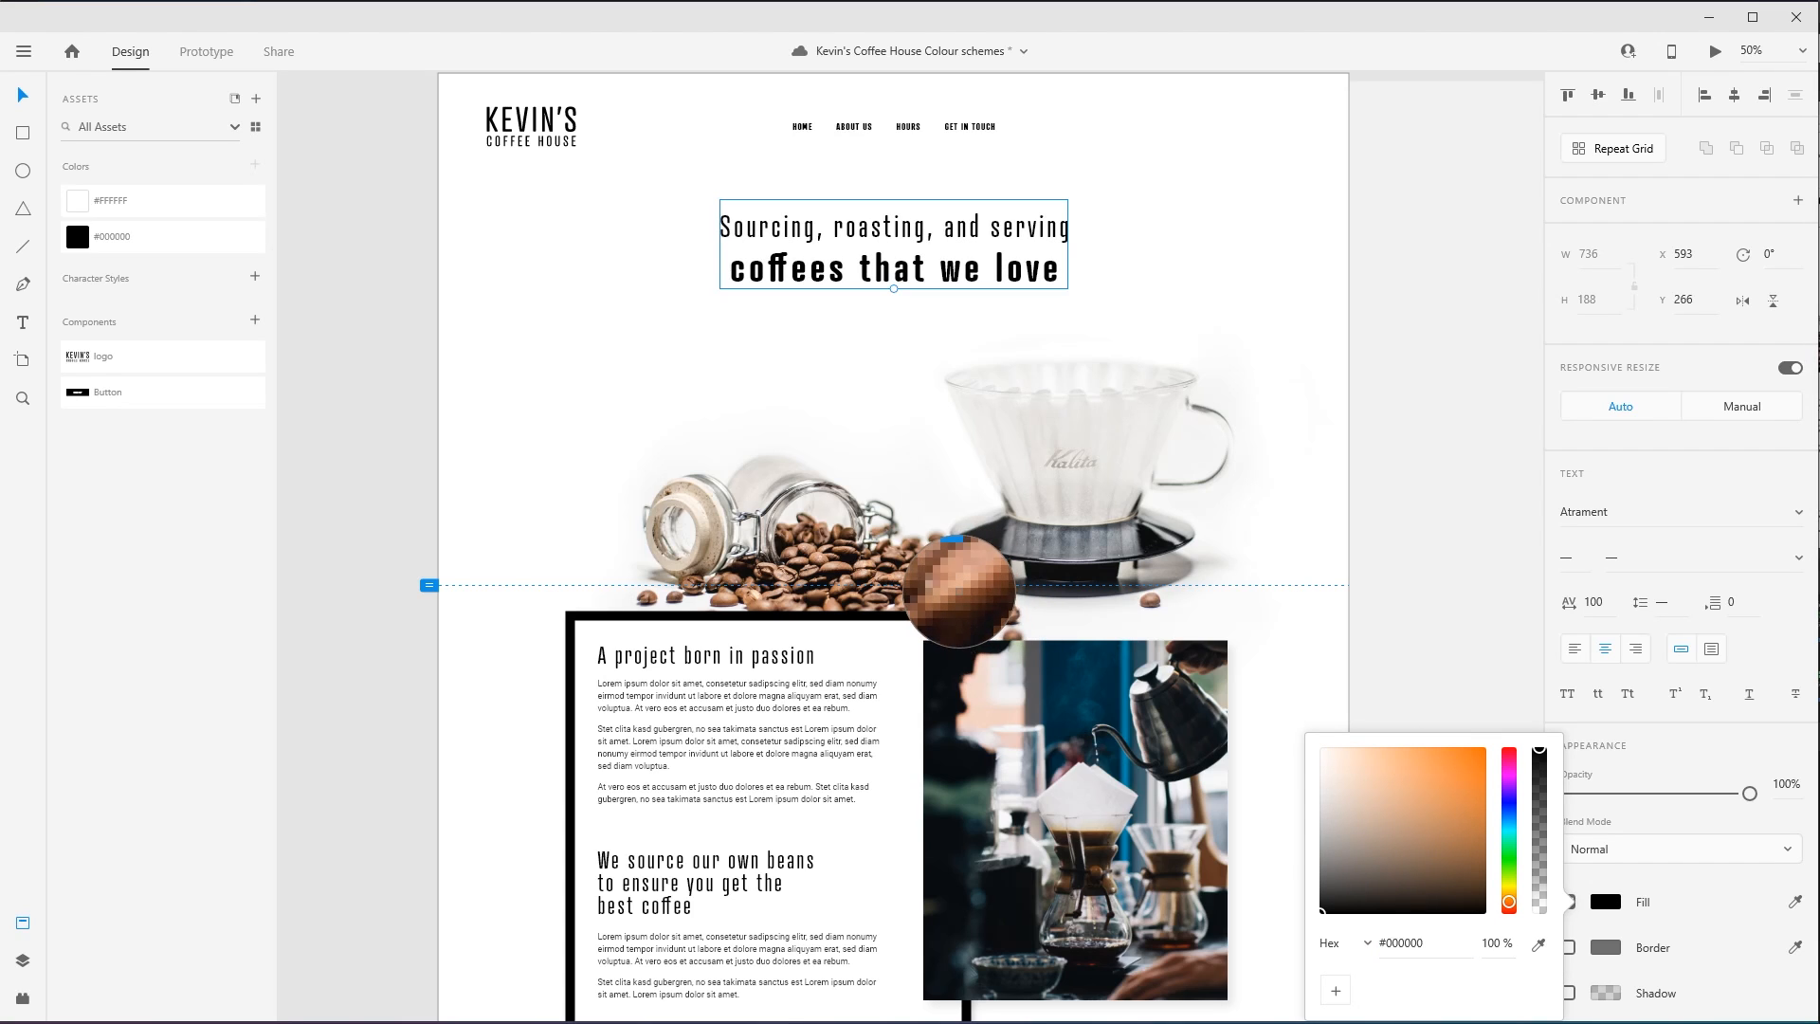
click(960, 597)
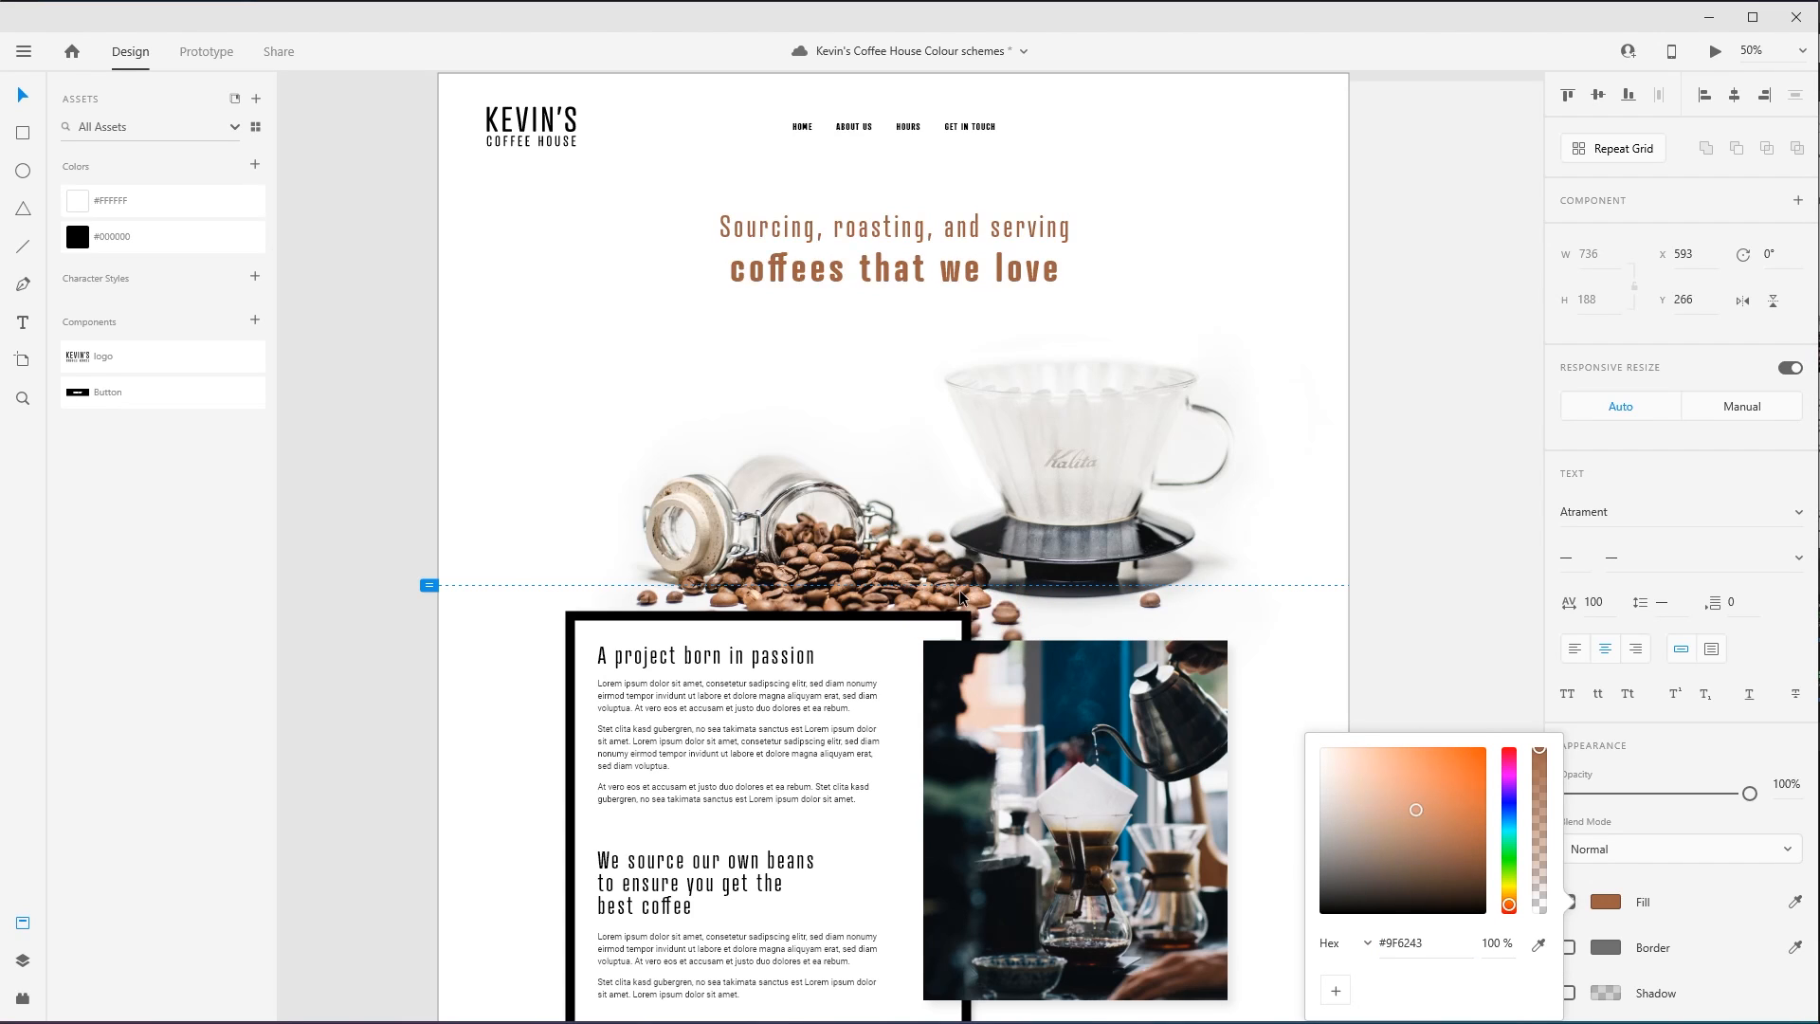
click(835, 308)
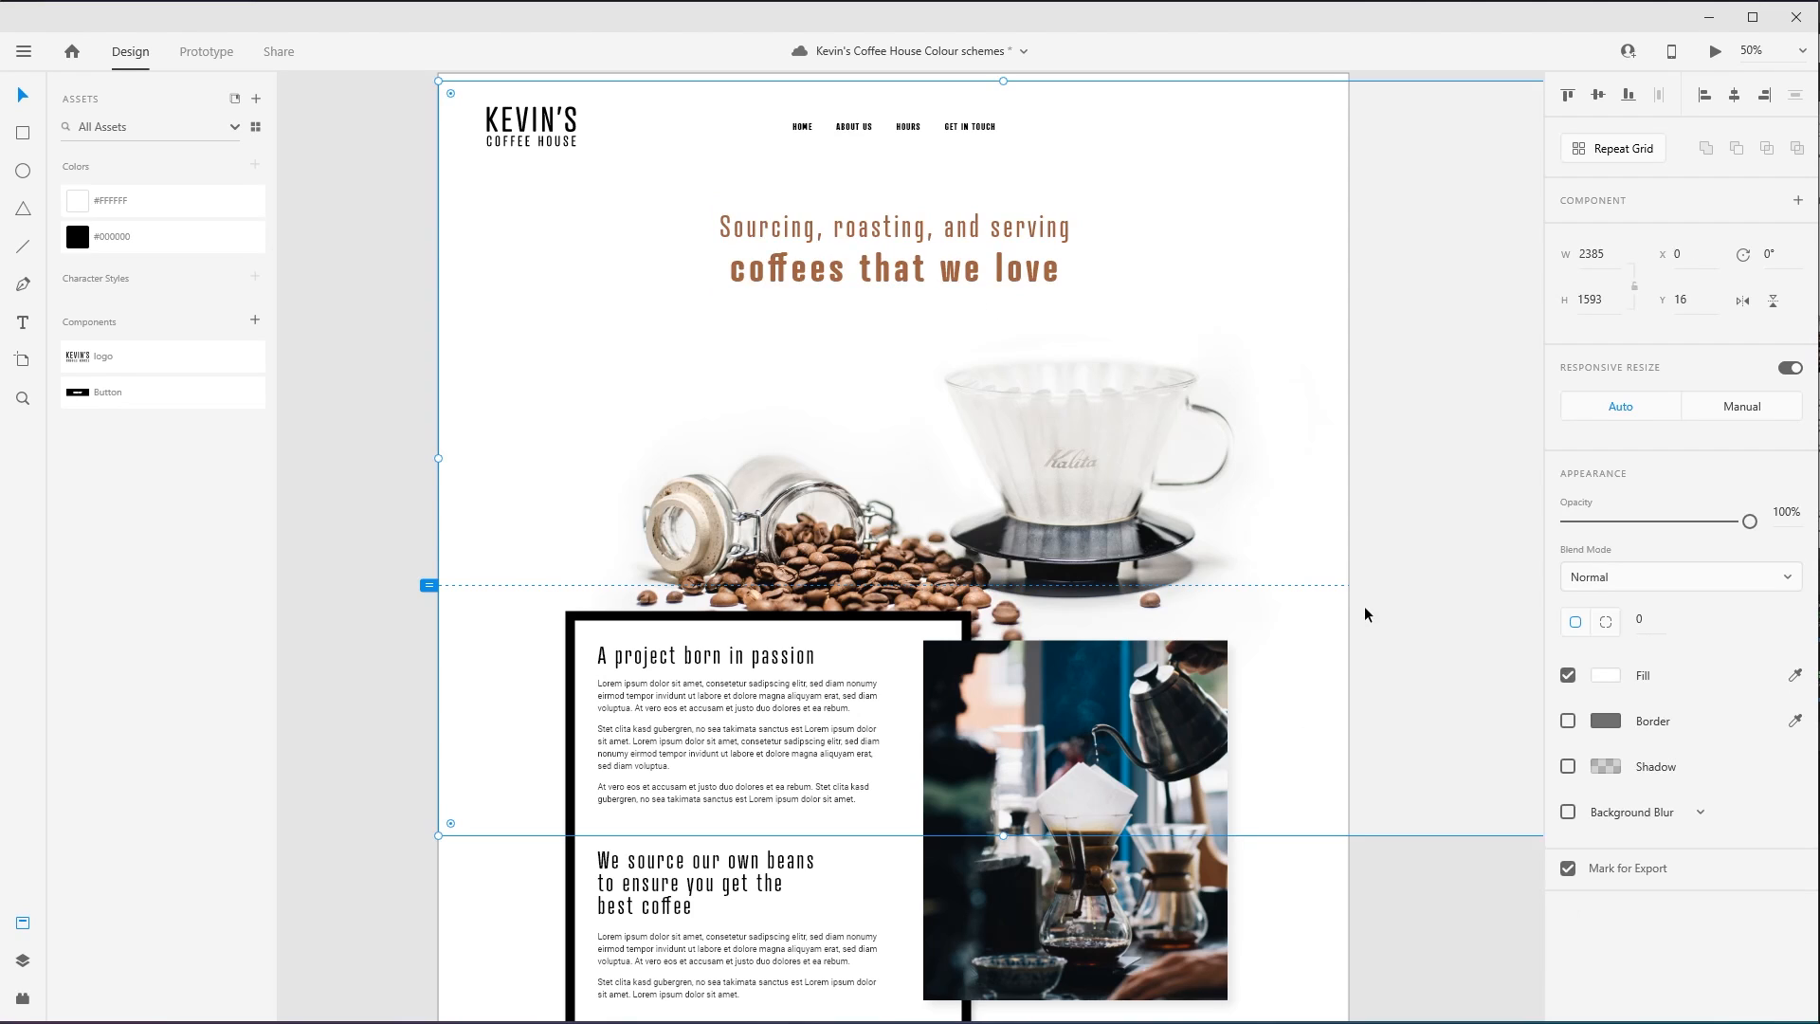
- Save the brown #9F6243 of the "coffees that we love" headline as a reusable colour in the document assets
click(908, 126)
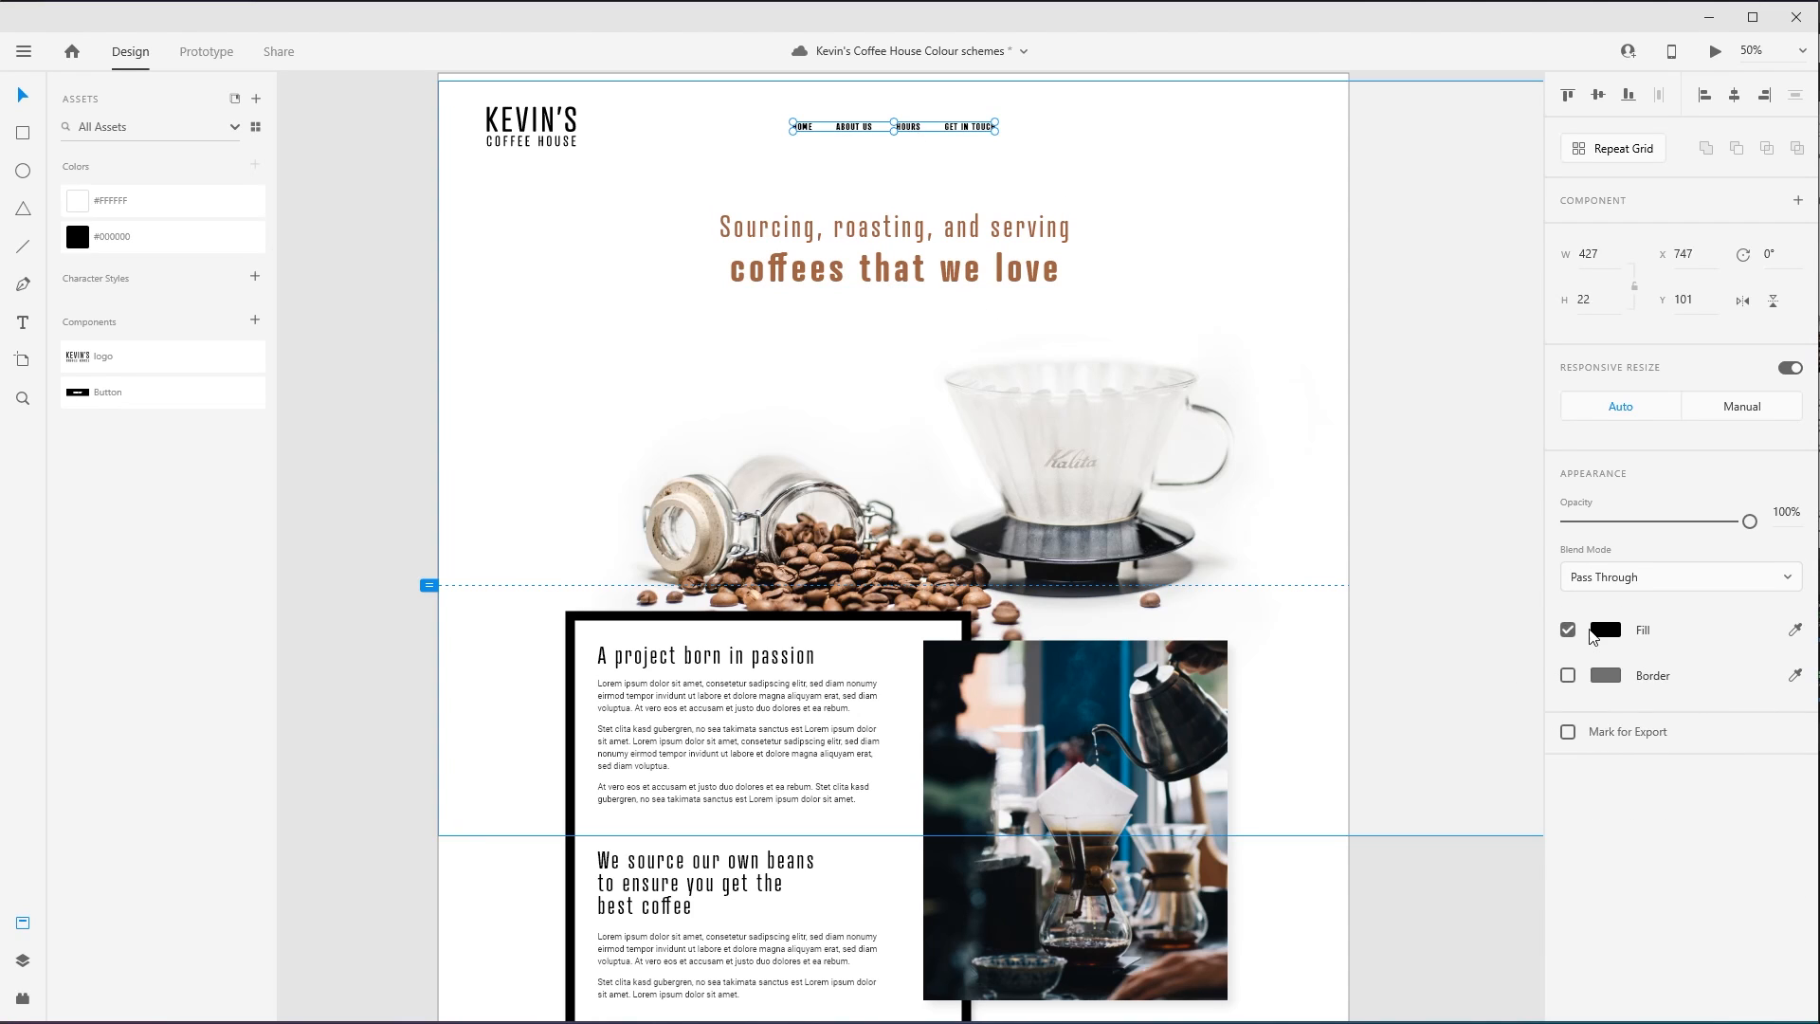
click(804, 265)
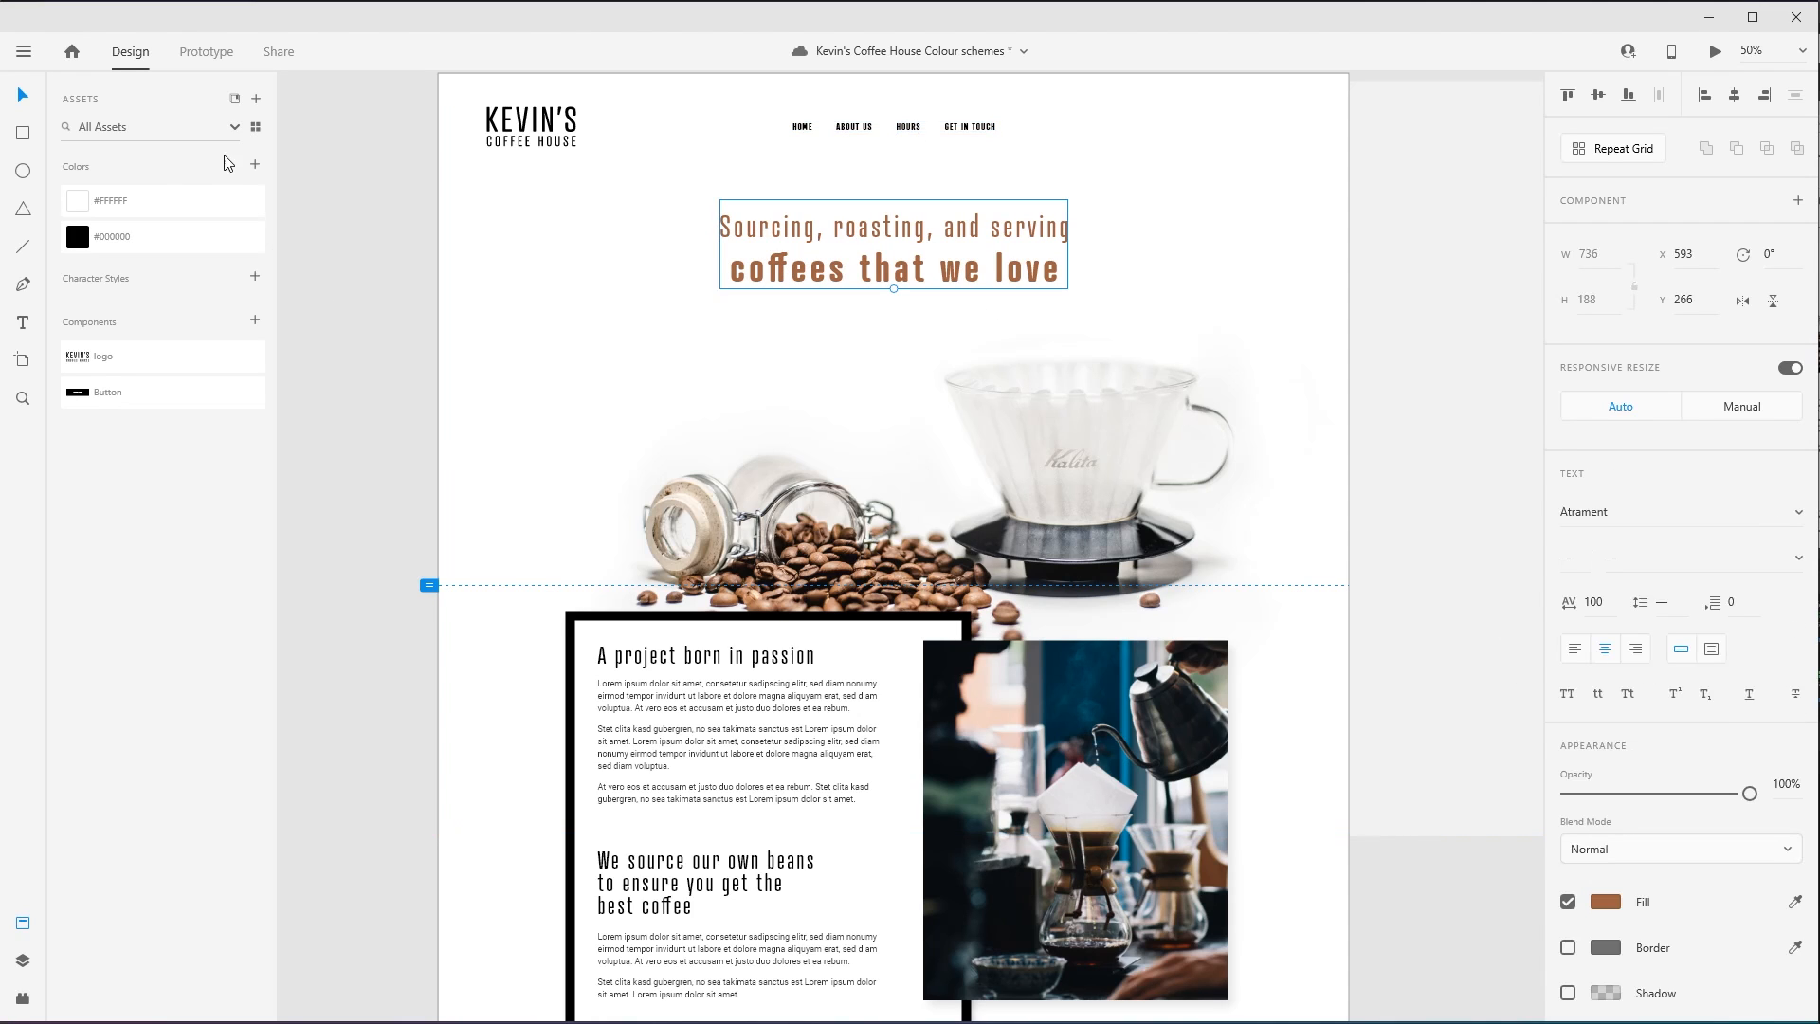
click(255, 167)
- Apply the saved #9F6243 brown to the header navigation links and the Kevin's Coffee House logo
click(834, 126)
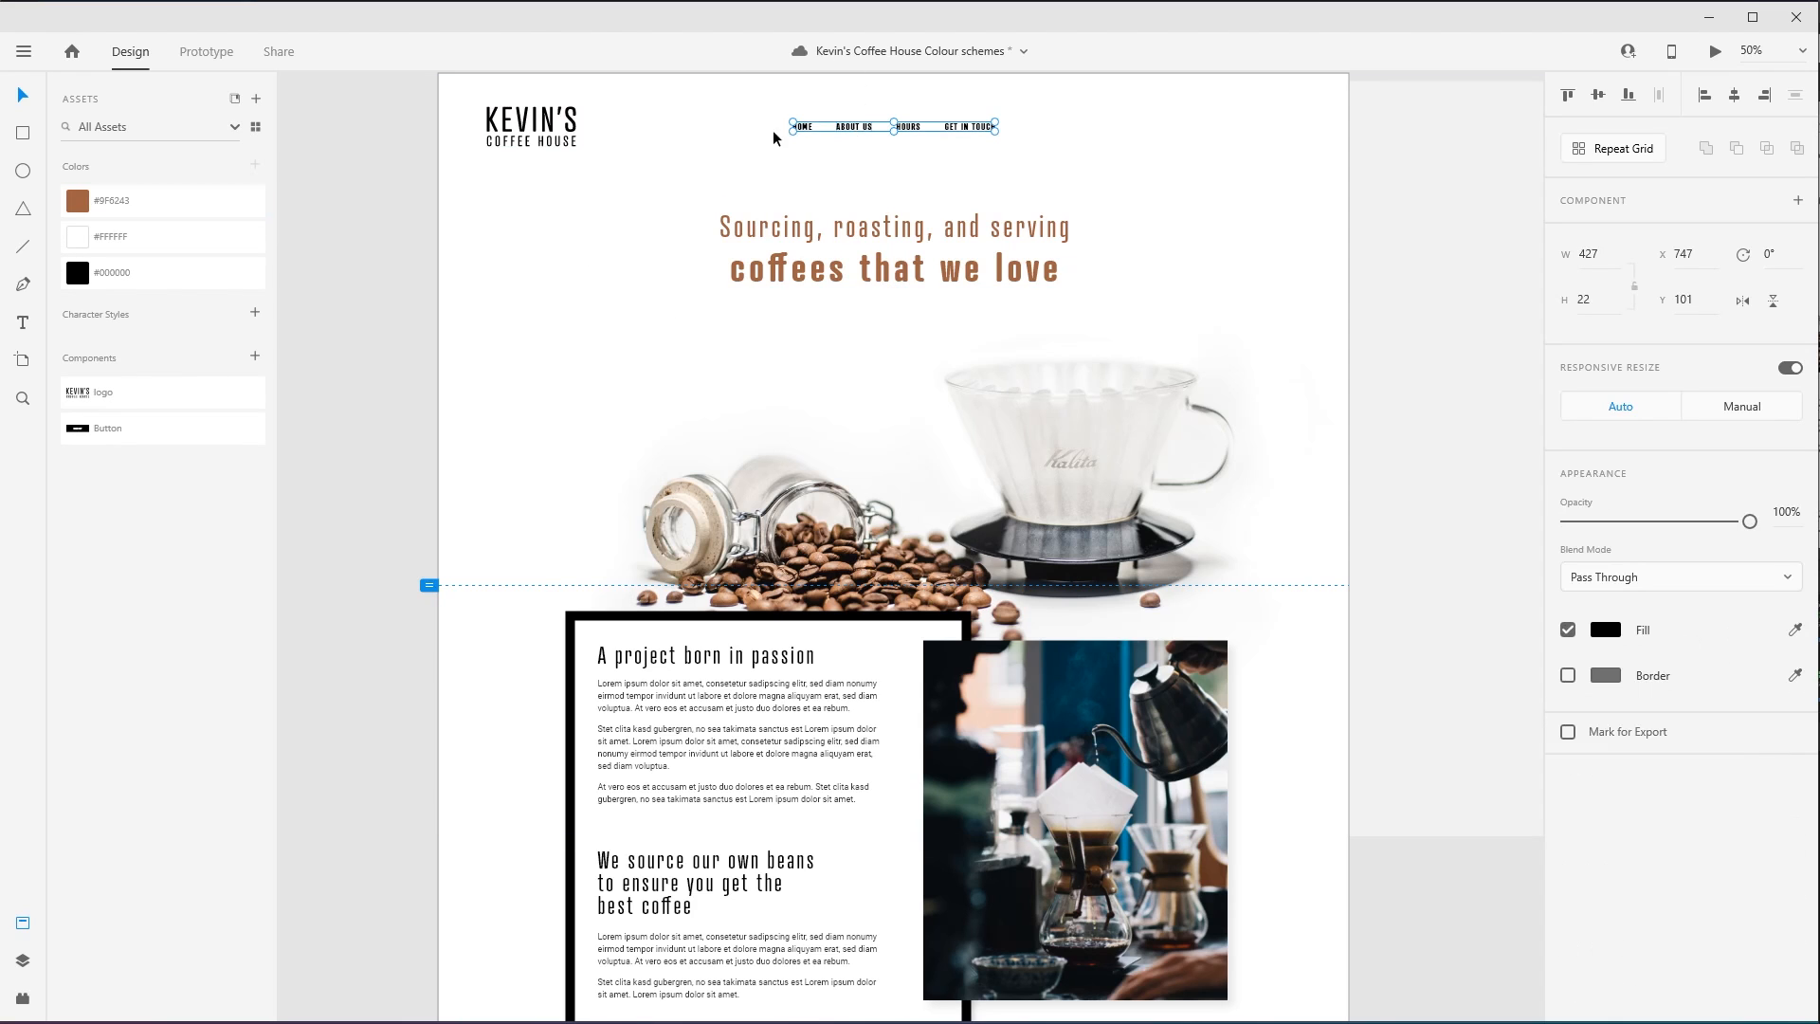
click(103, 202)
click(559, 90)
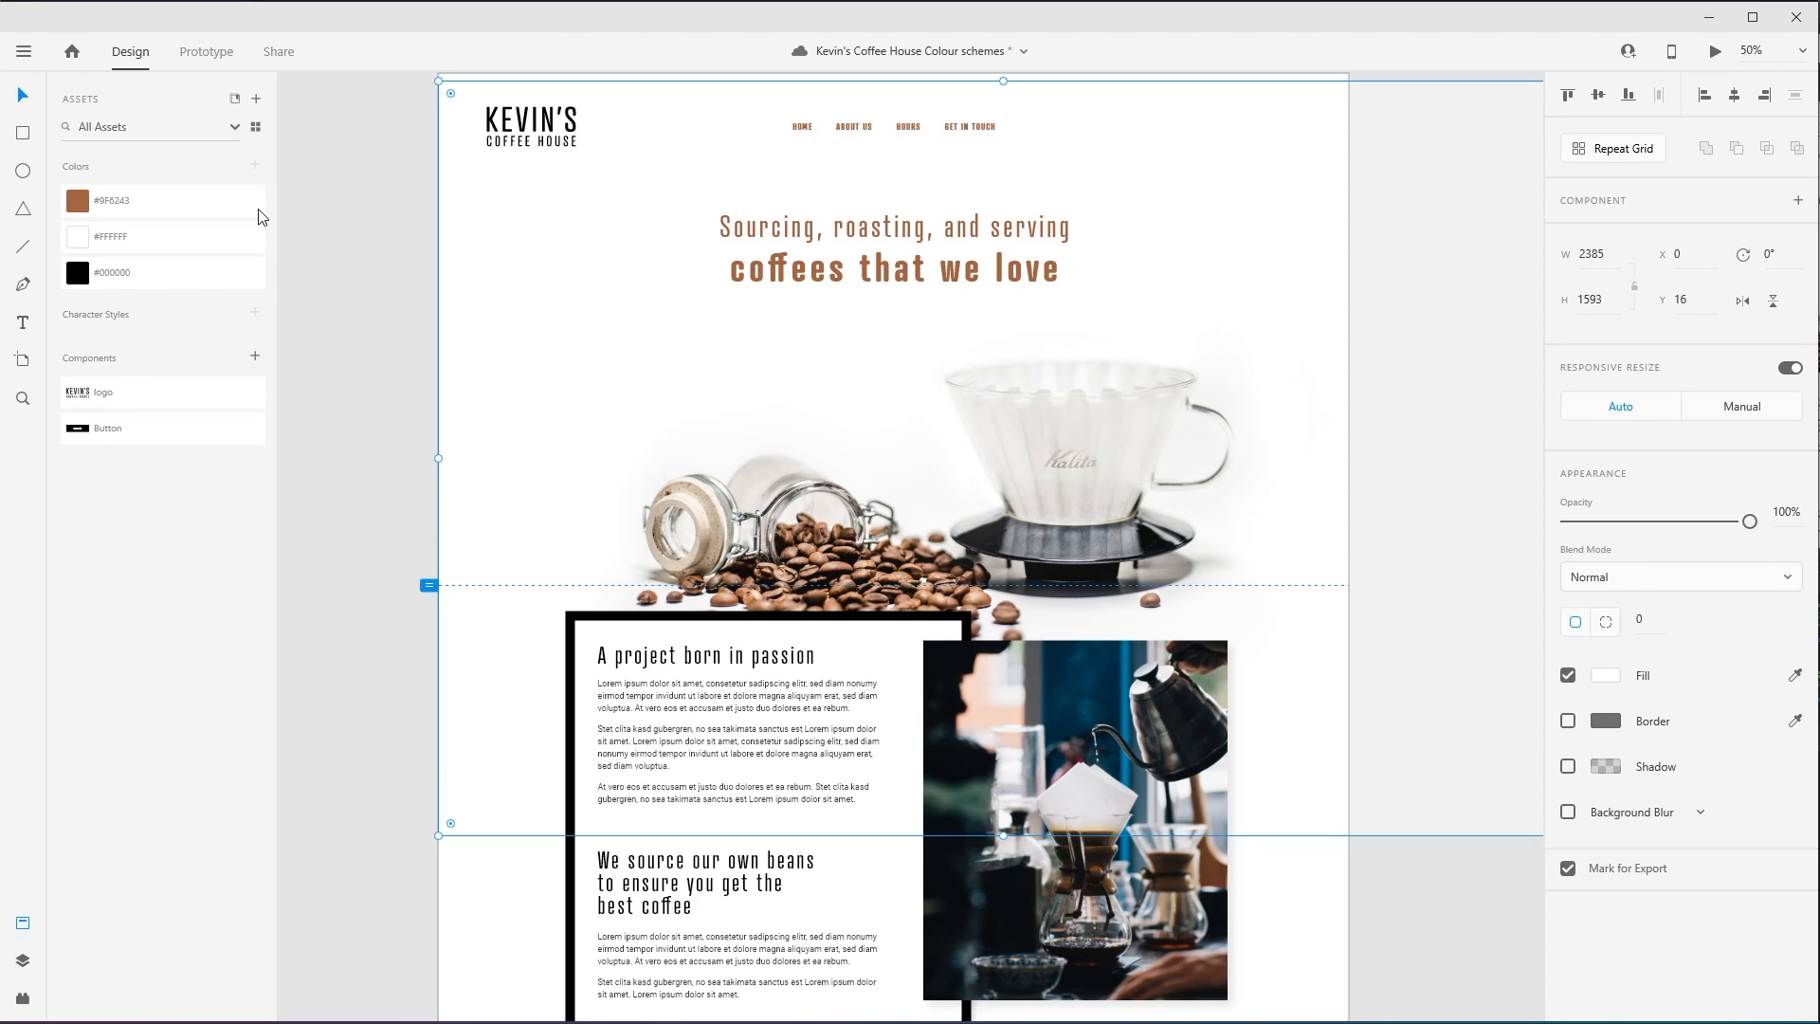
click(112, 197)
key(ctrl+z)
click(537, 140)
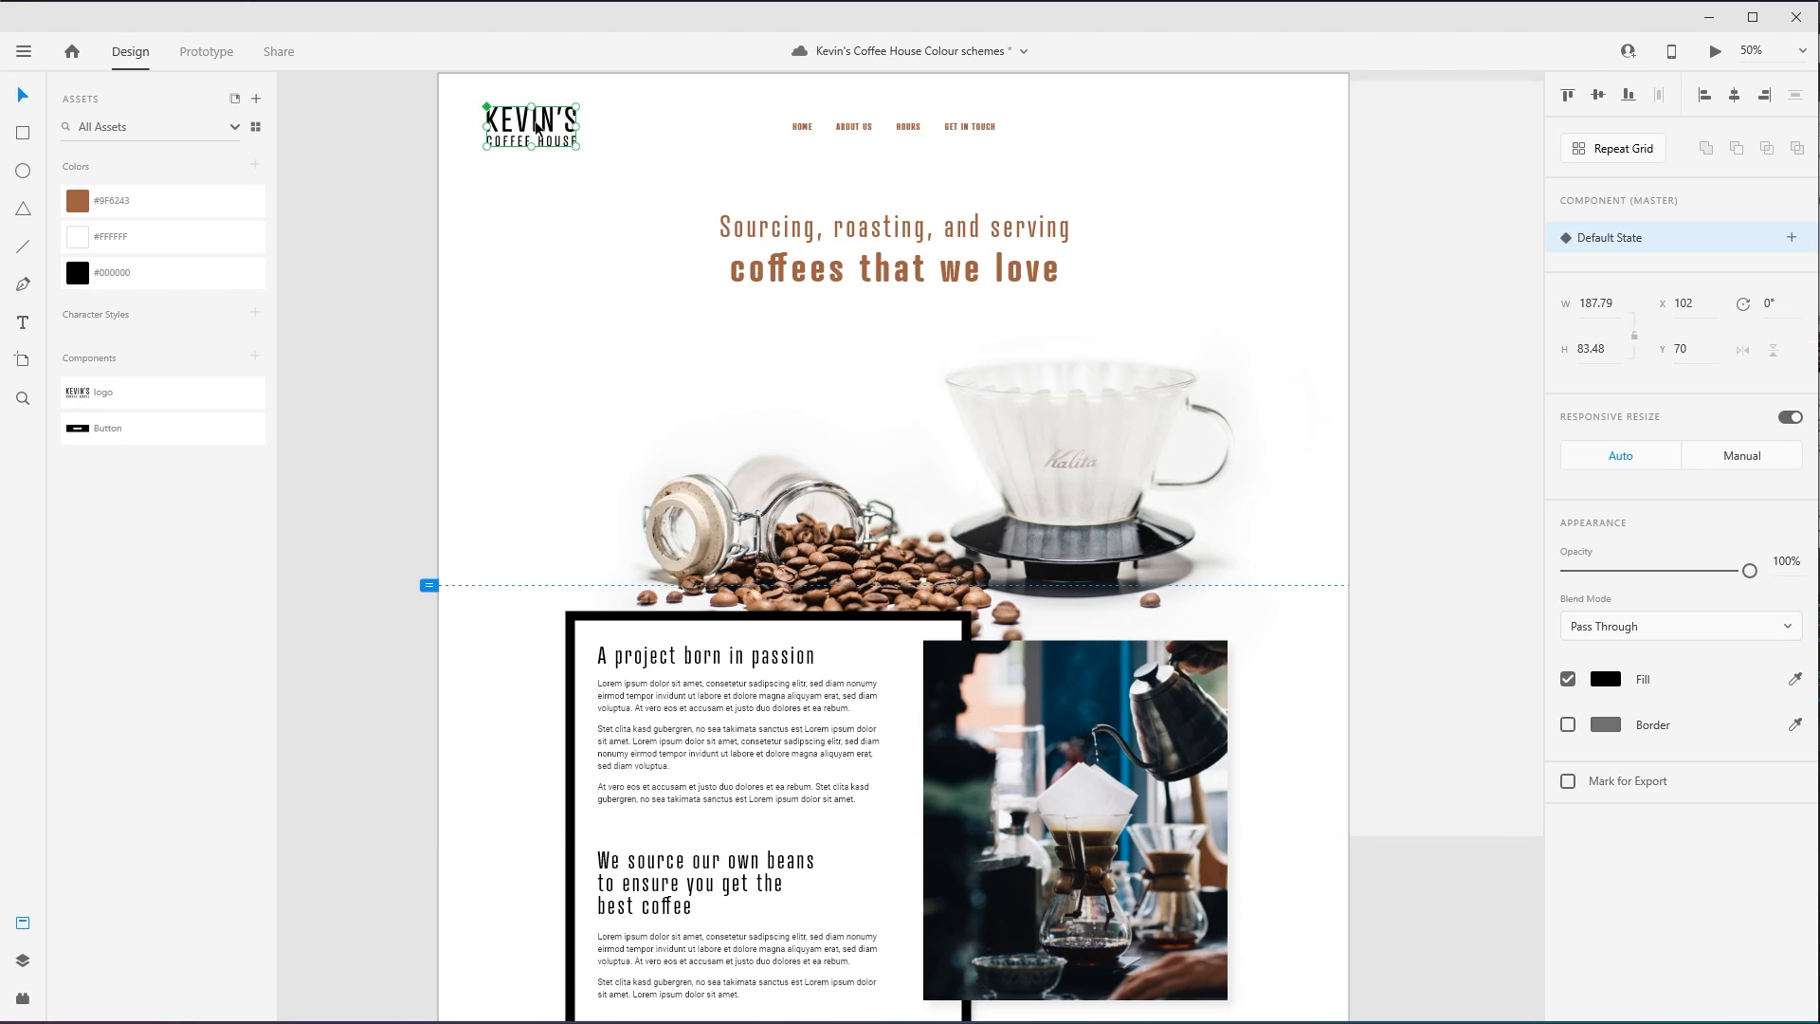
click(166, 200)
click(332, 245)
- Recolour the border of the "A project born in passion" text box with the saved #9F6243 brown, keeping its white fill
scroll(365, 503, down, 4)
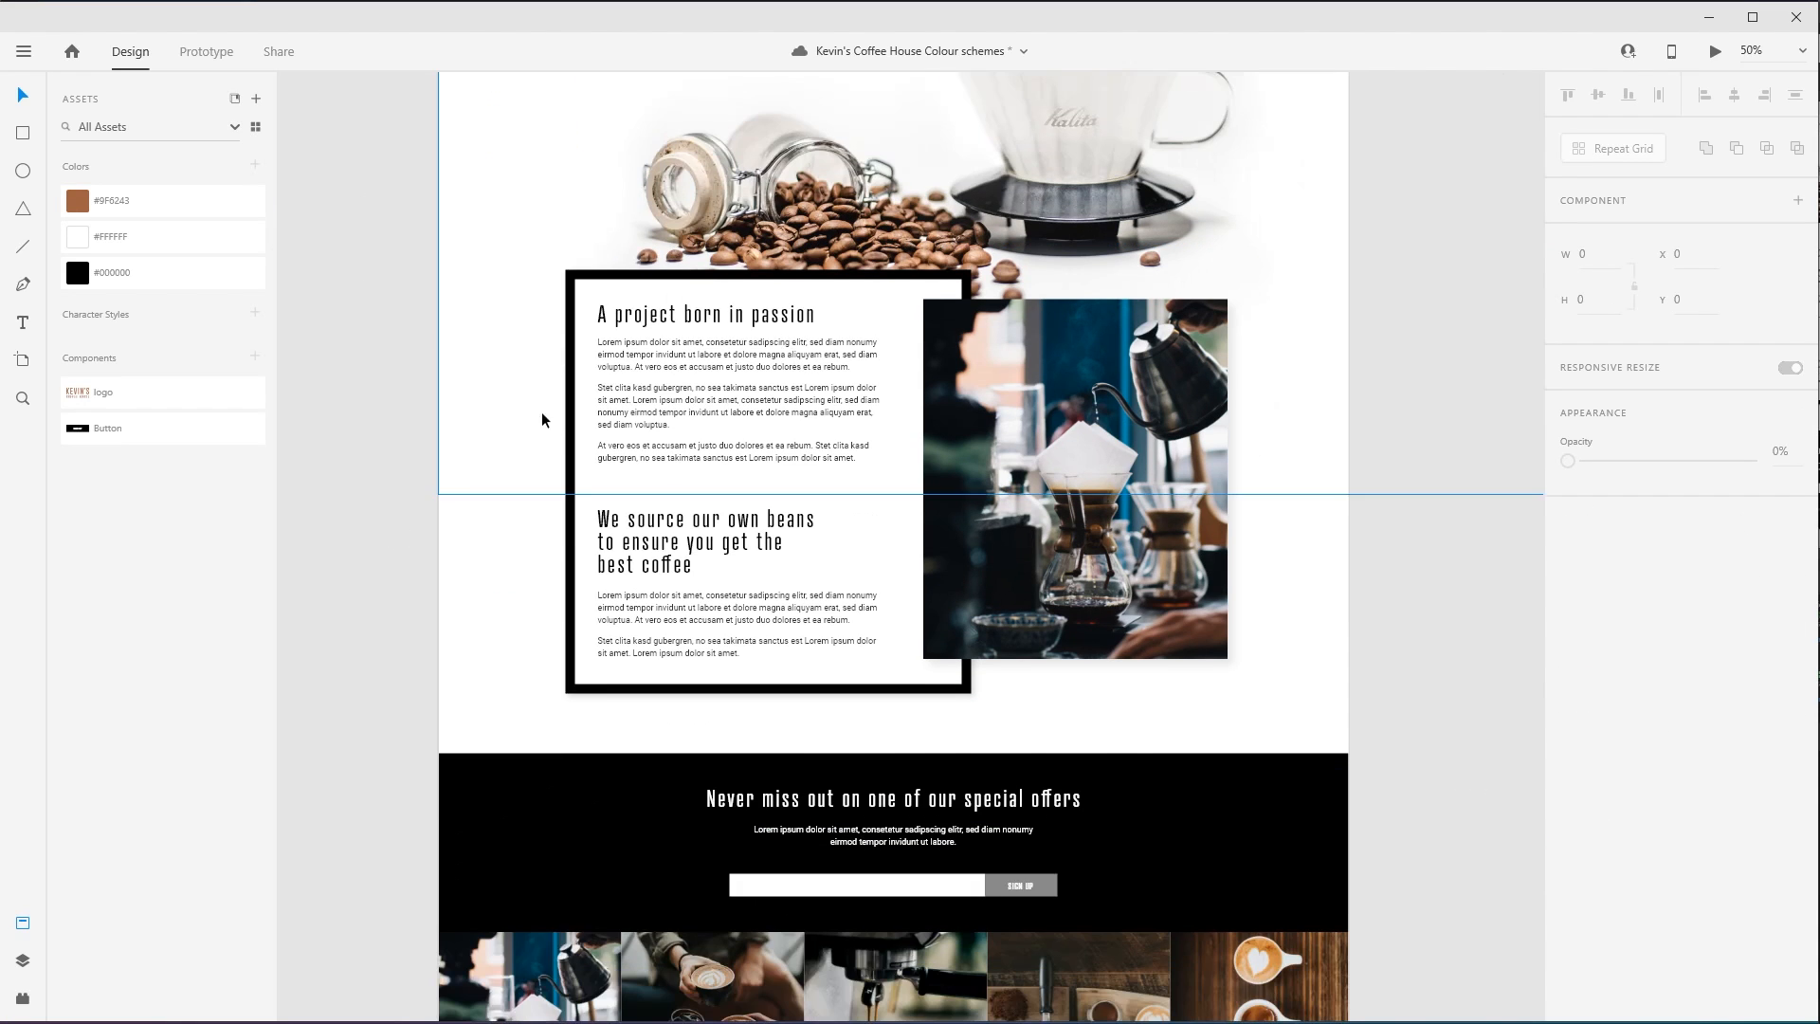
click(572, 420)
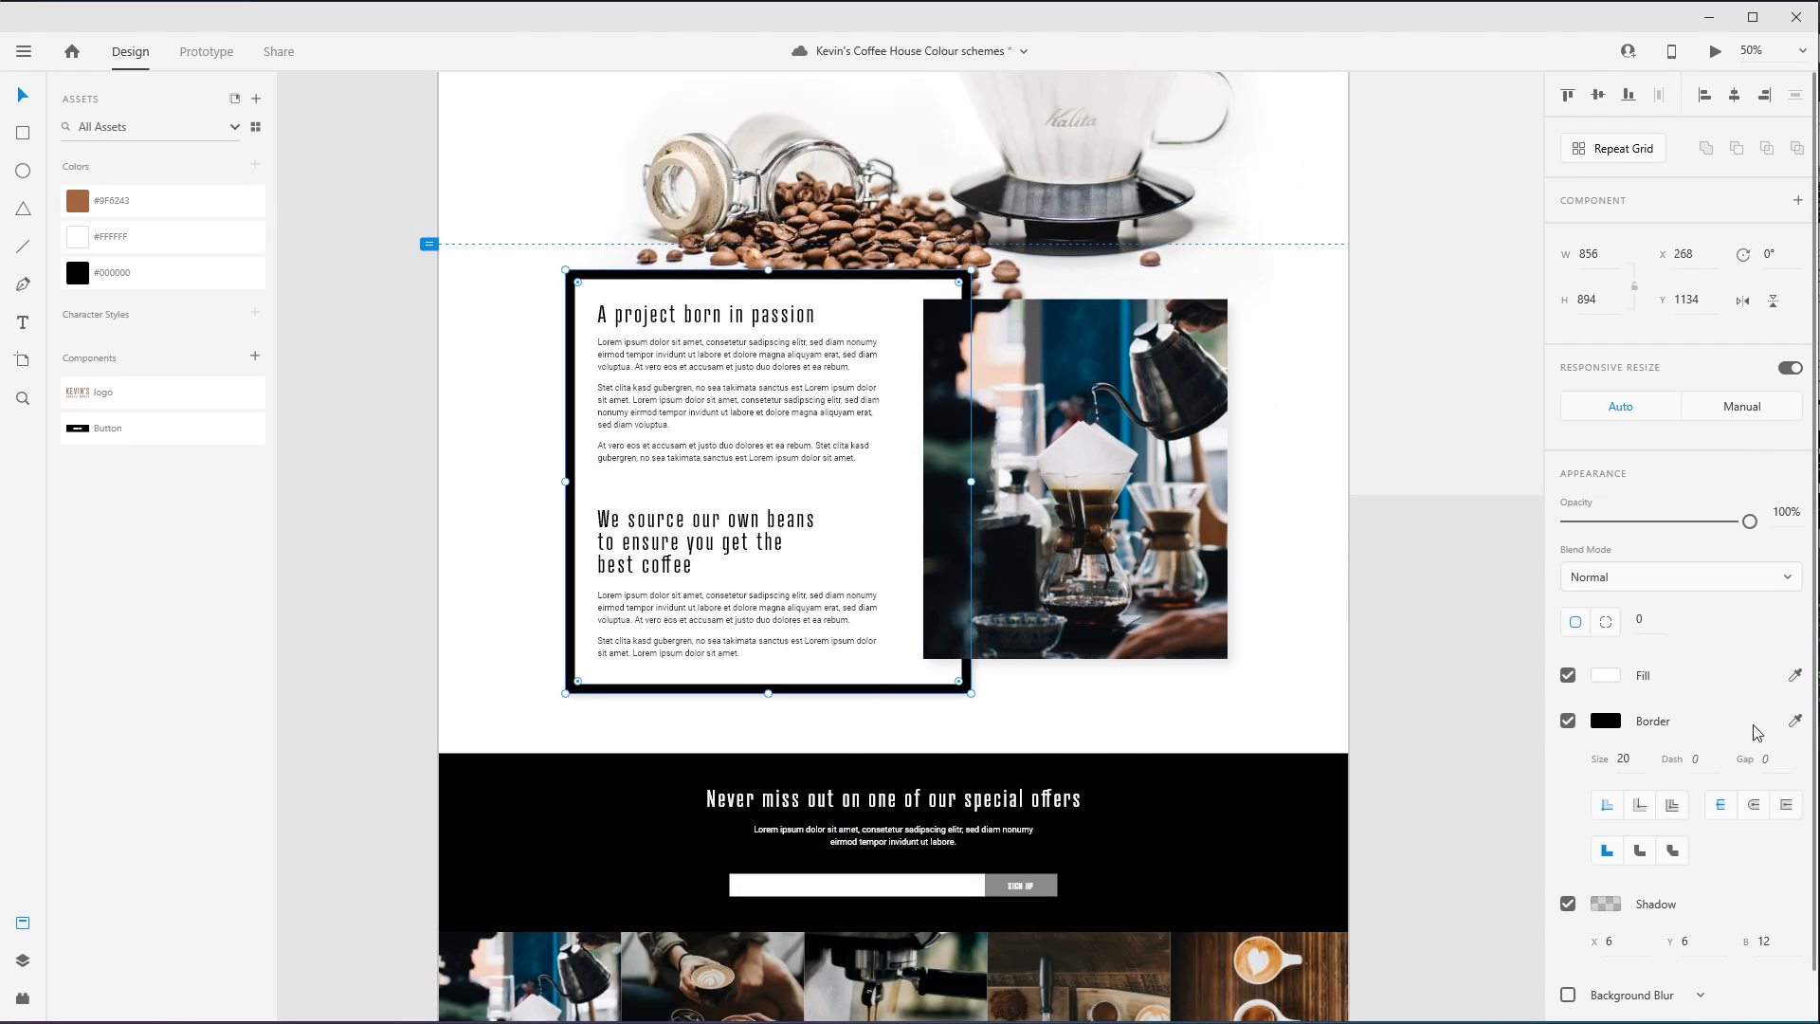
click(232, 200)
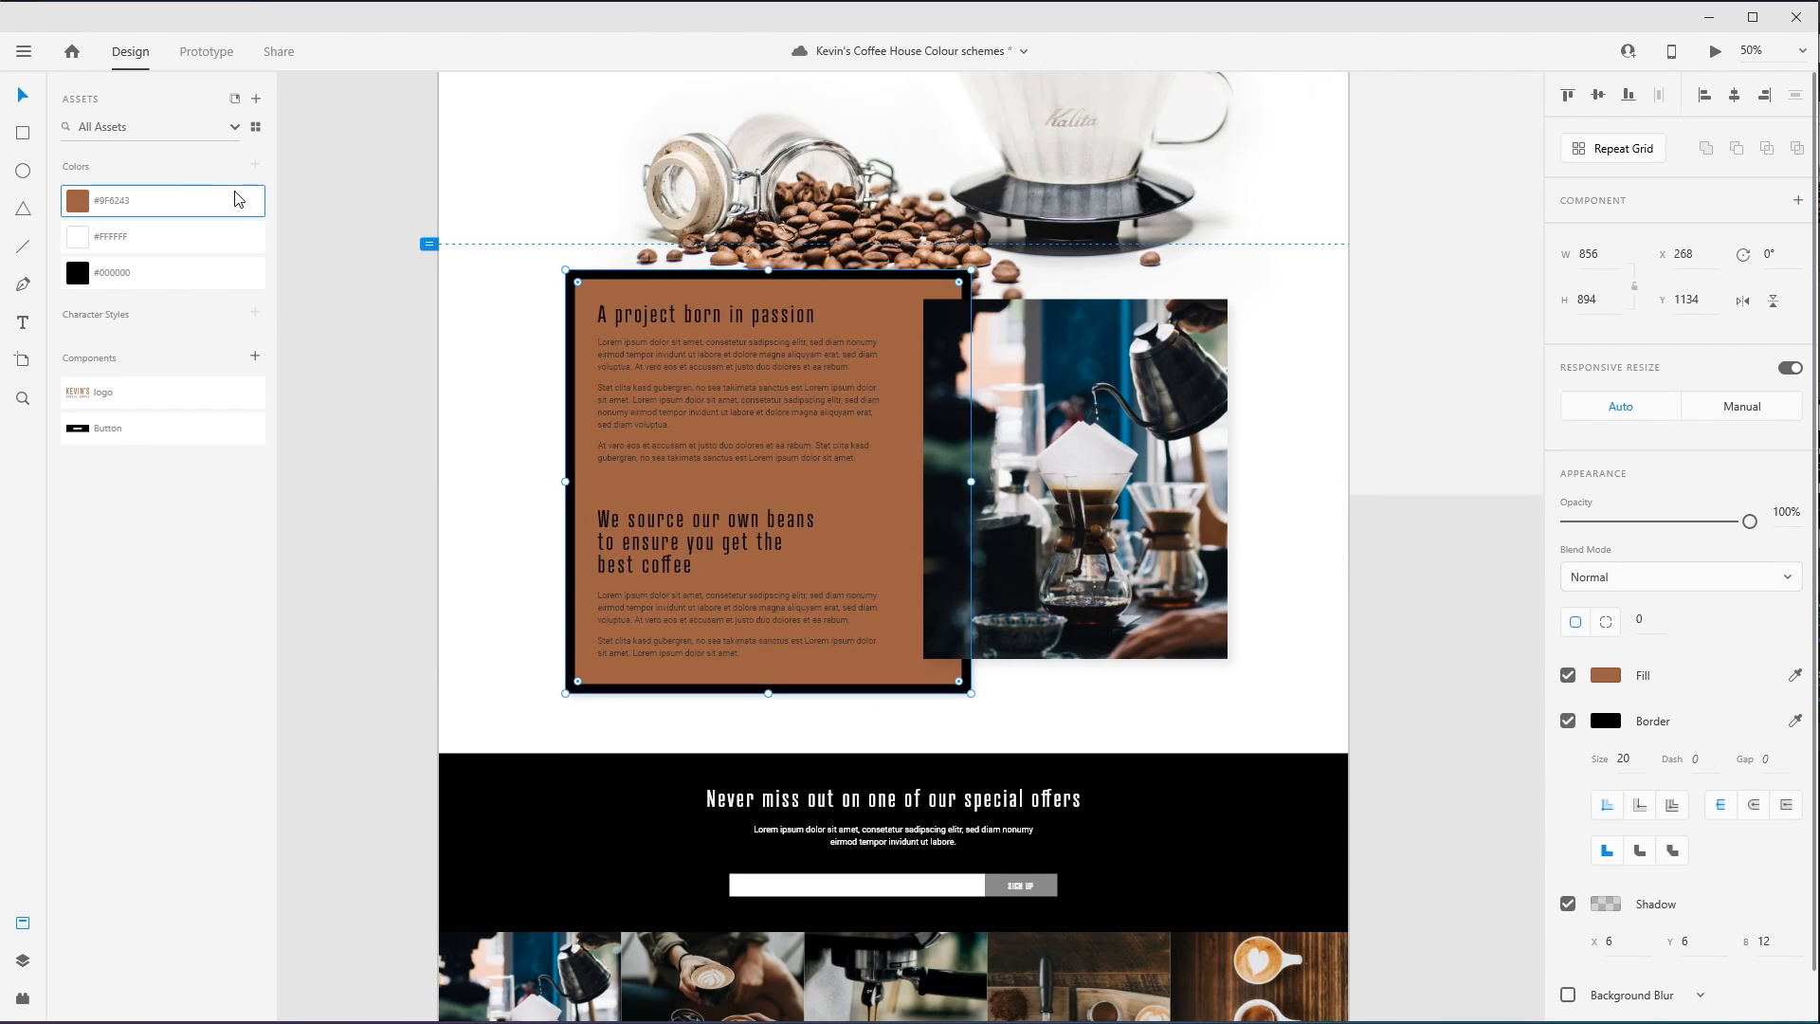
key(ctrl+z)
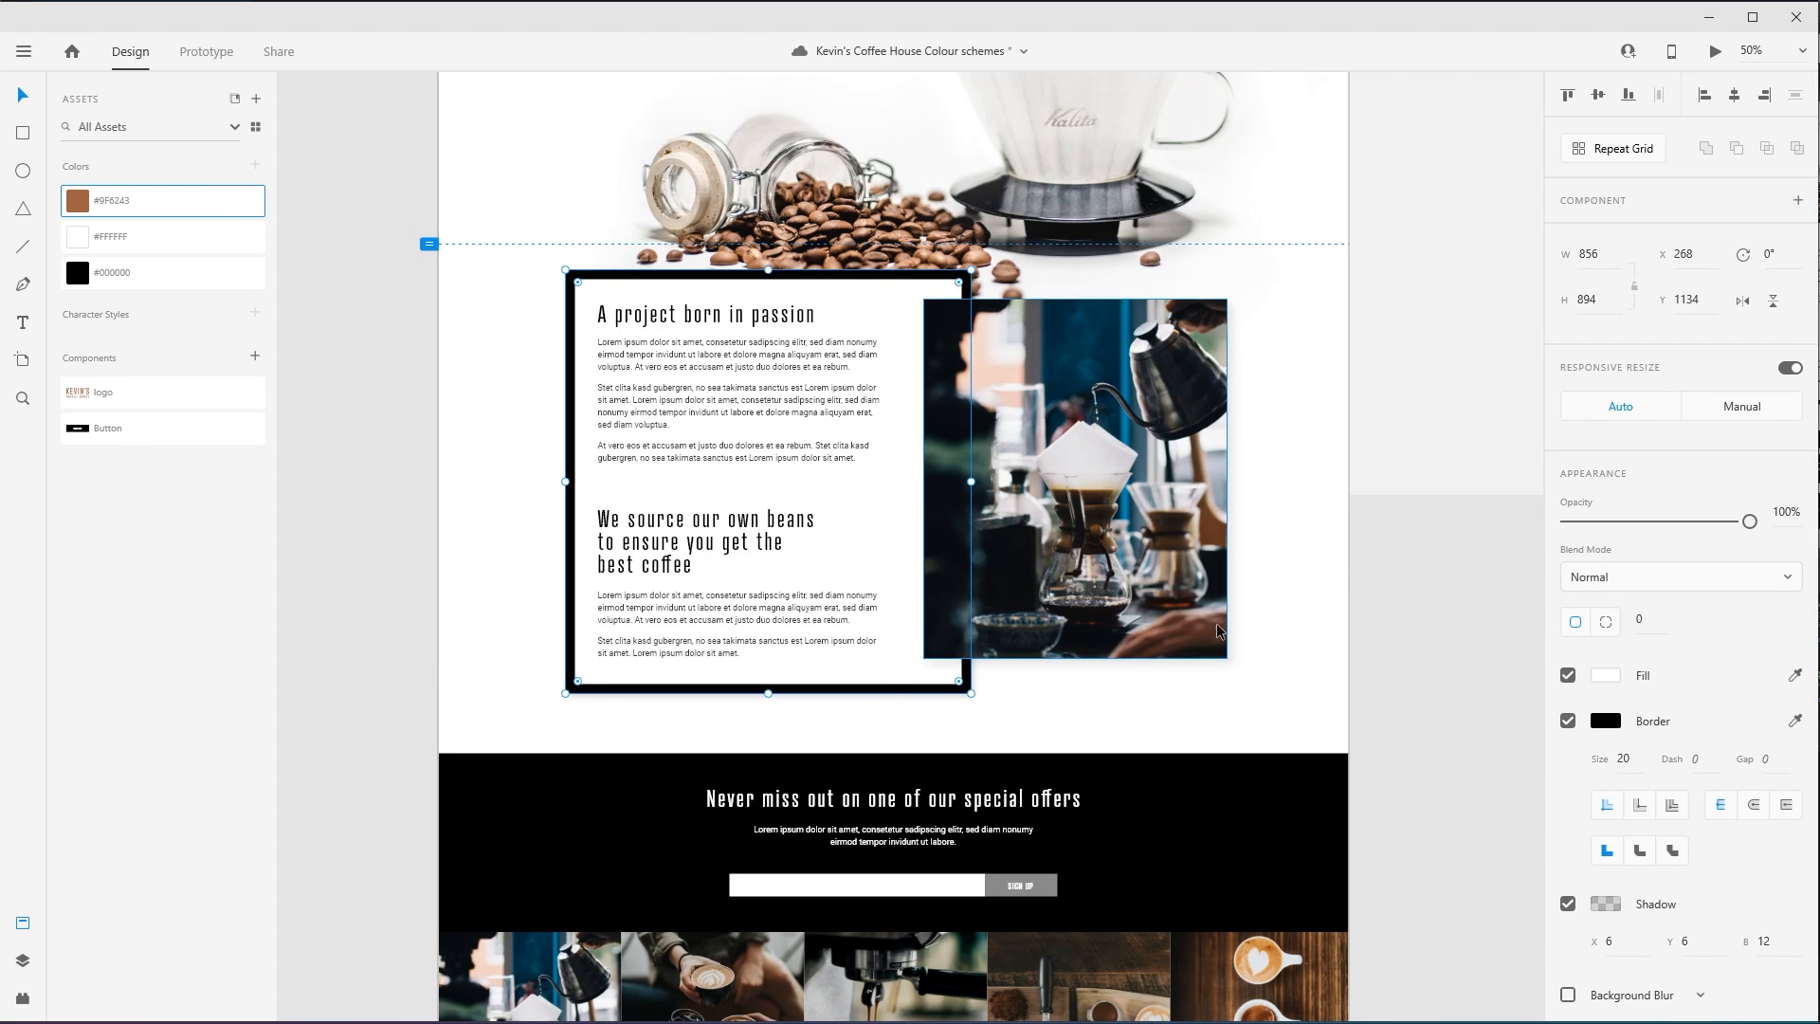
click(1796, 721)
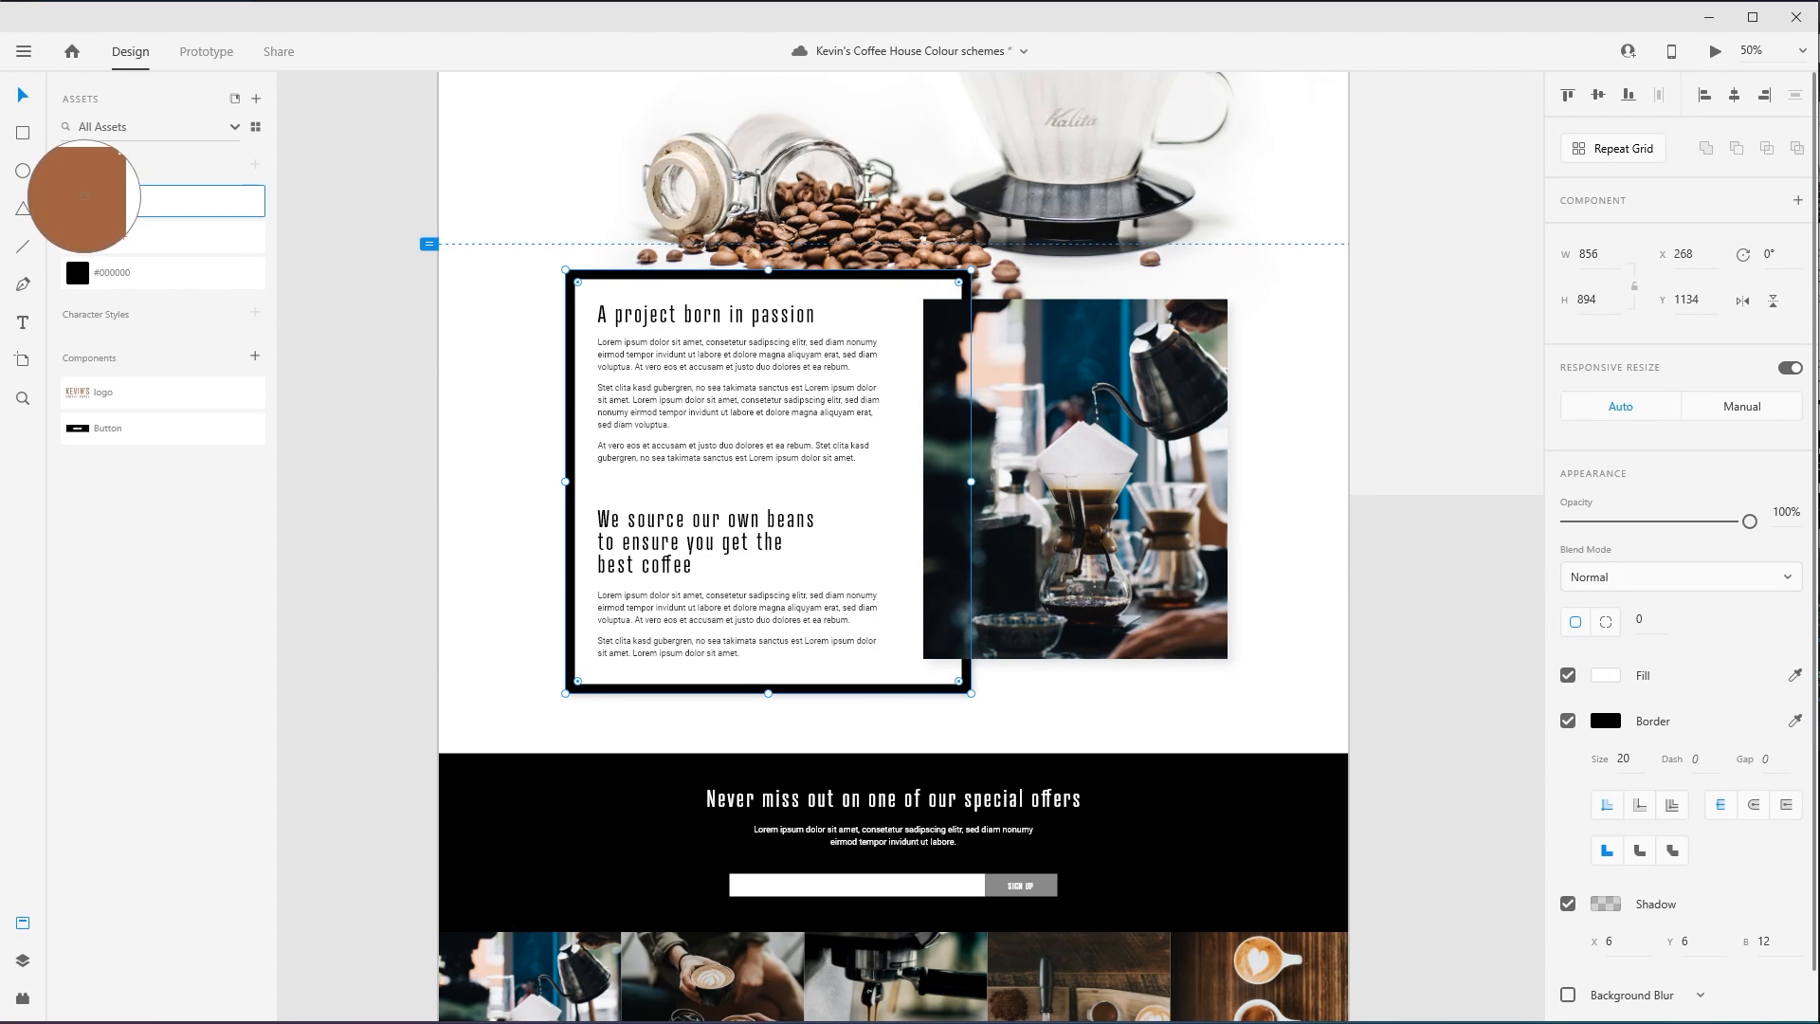
click(84, 196)
- Fill the background of the "Never miss out on one of our special offers" band with the saved brown
scroll(384, 711, down, 3)
click(500, 553)
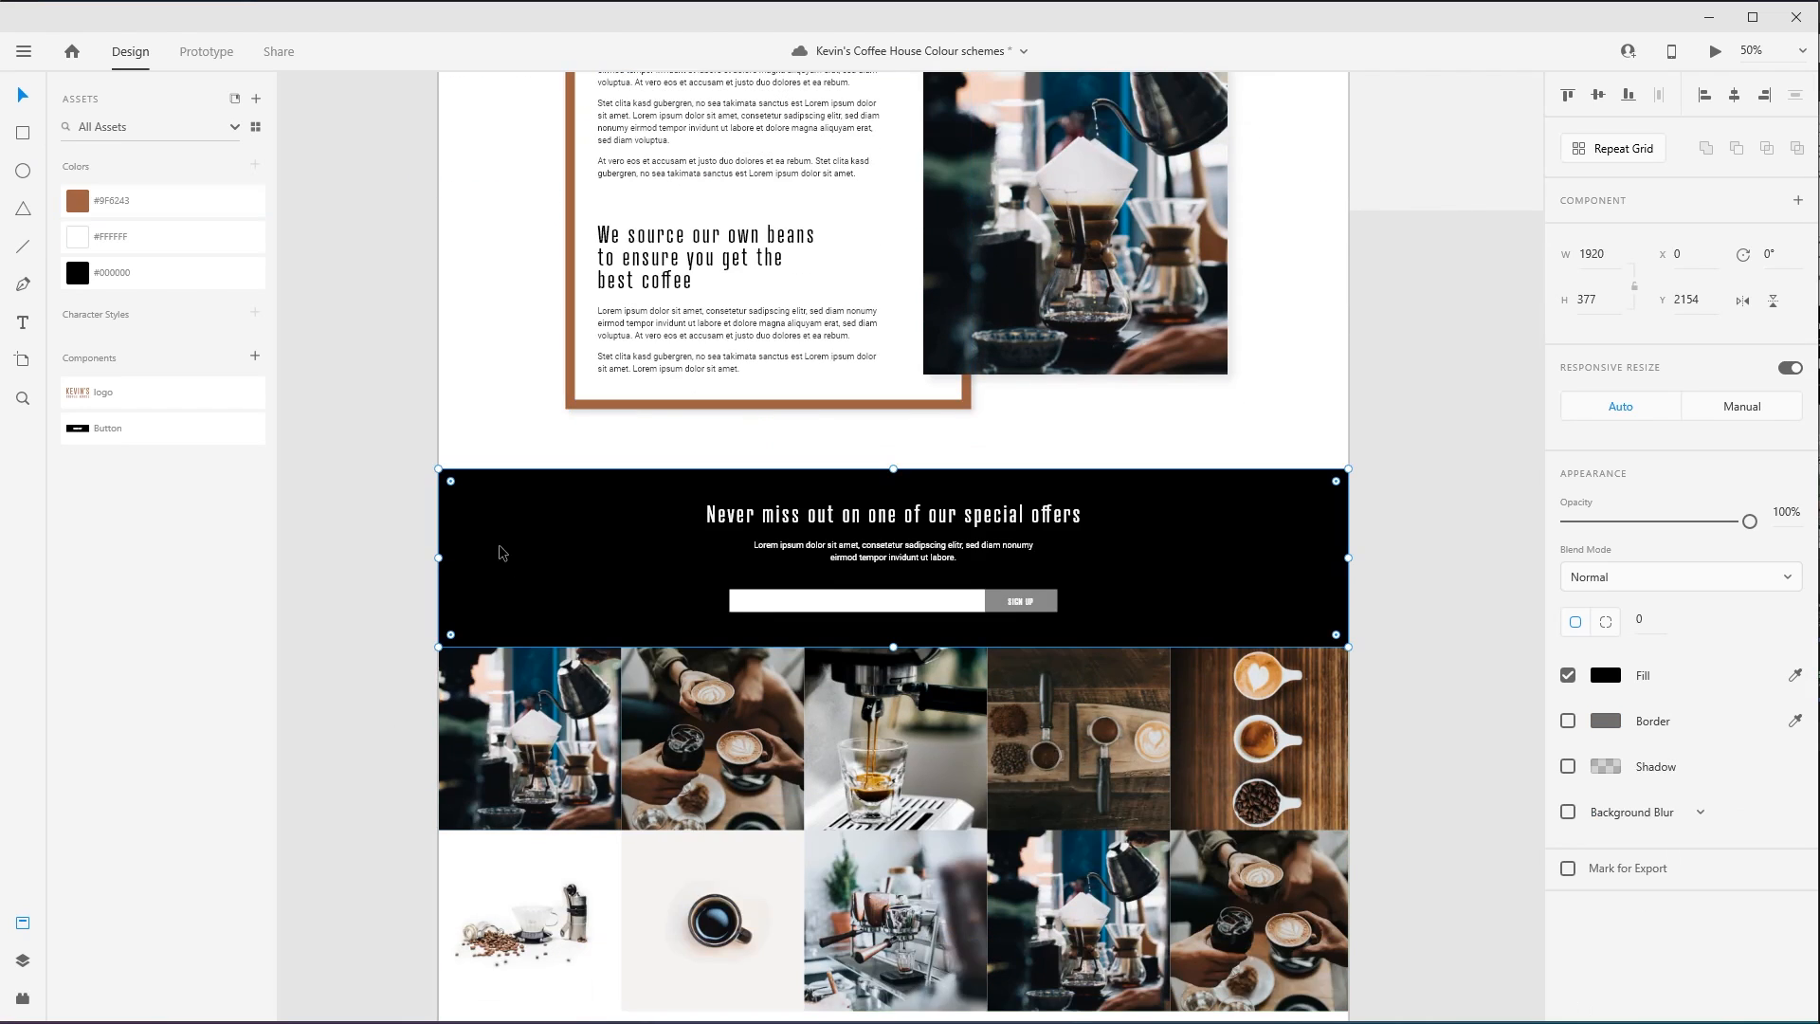
click(147, 201)
- Apply the saved brown to the "Come for a visit" panel background and the "Get in touch" heading
scroll(1071, 518, down, 2)
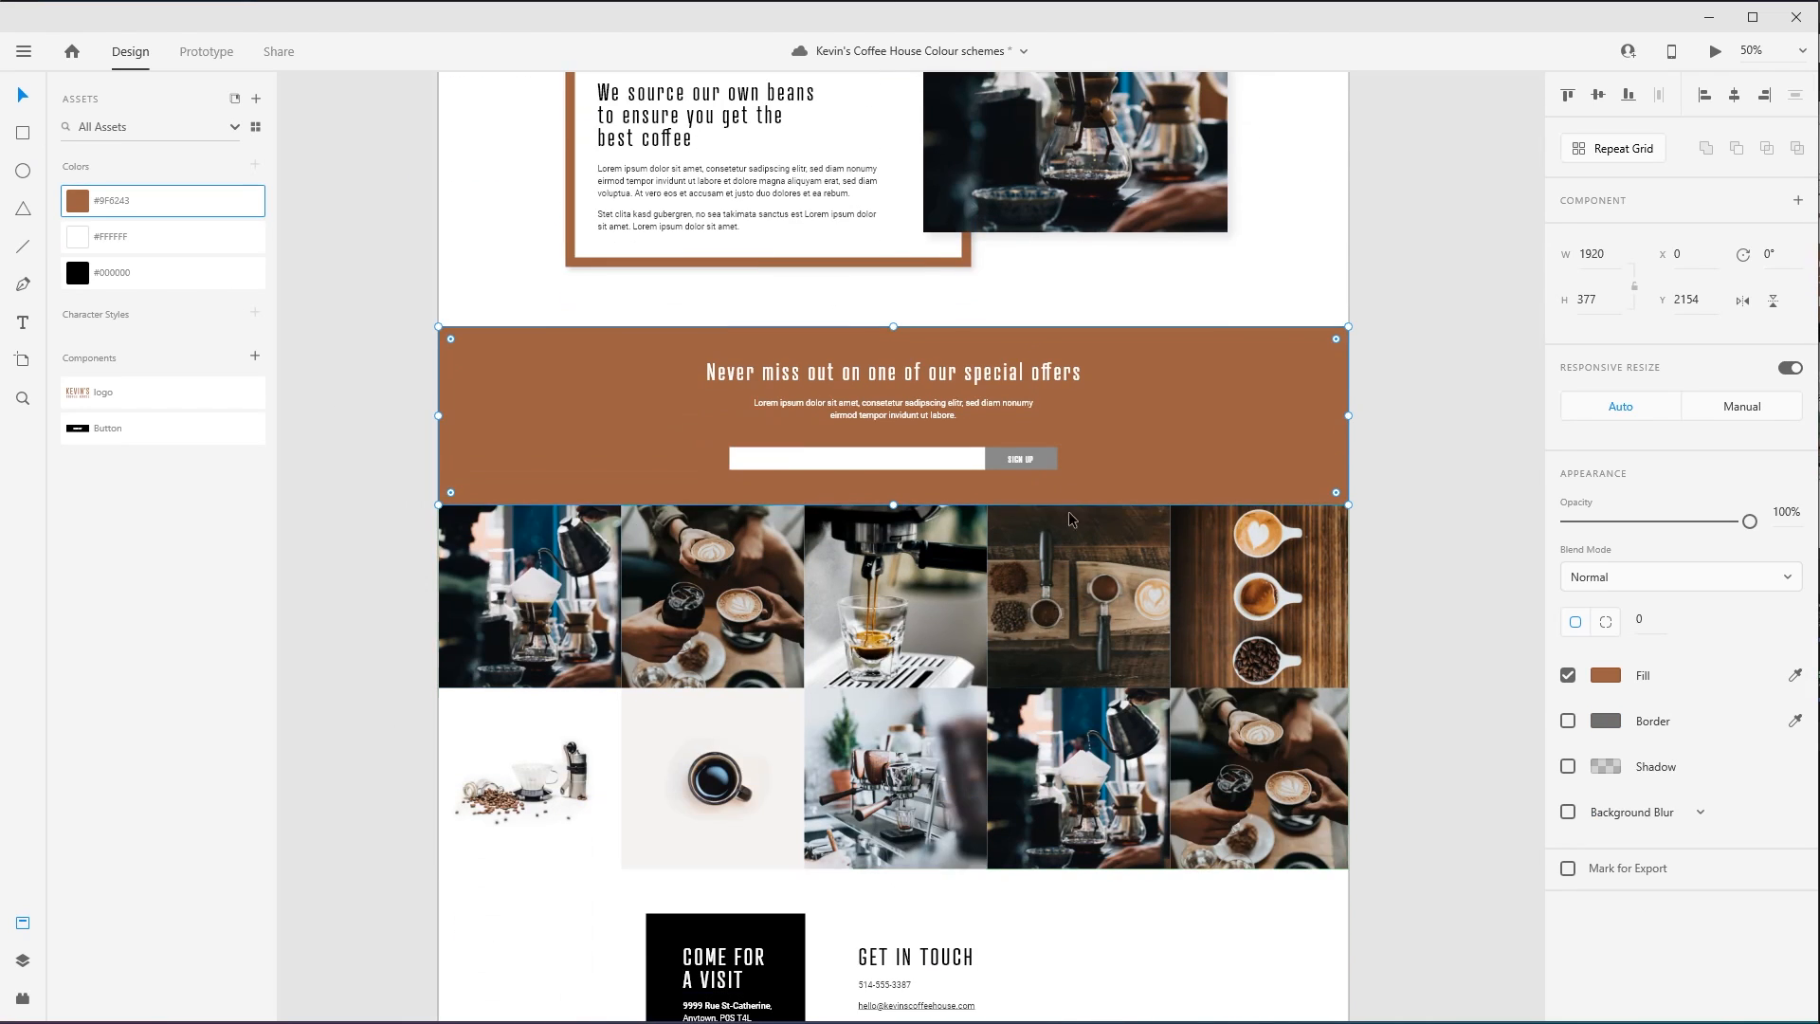
scroll(659, 536, down, 8)
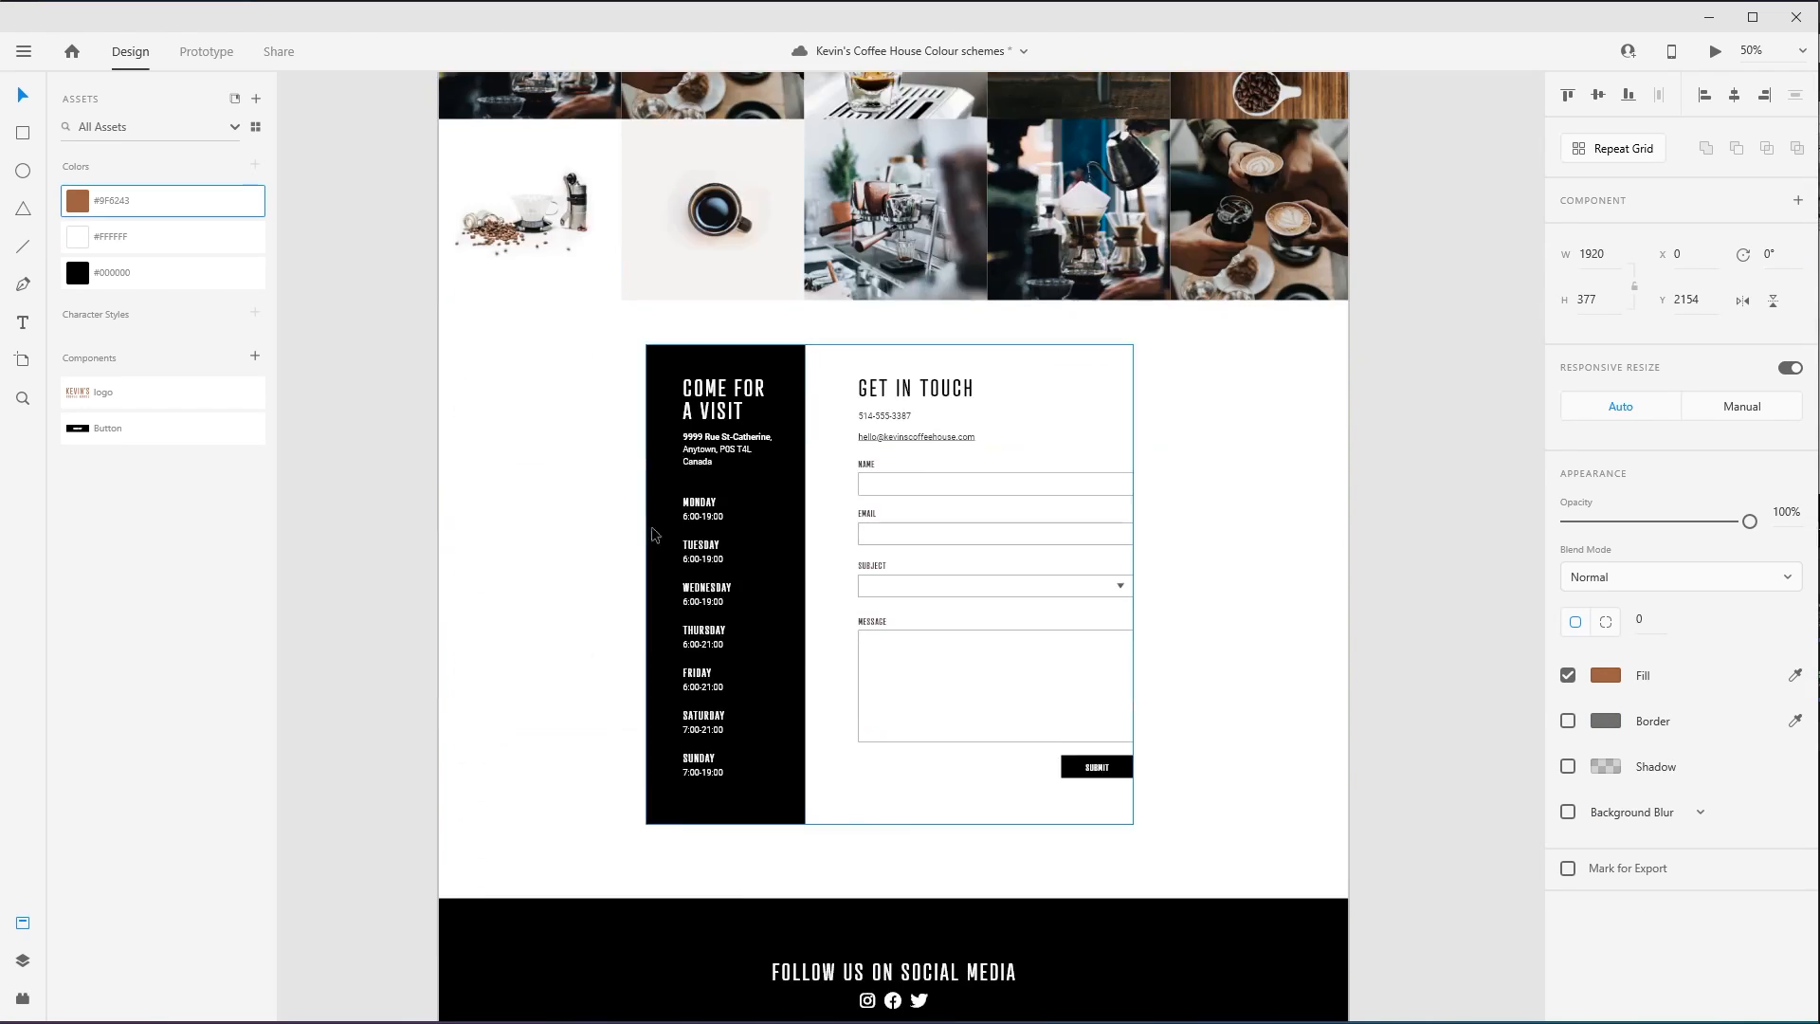
double_click(652, 532)
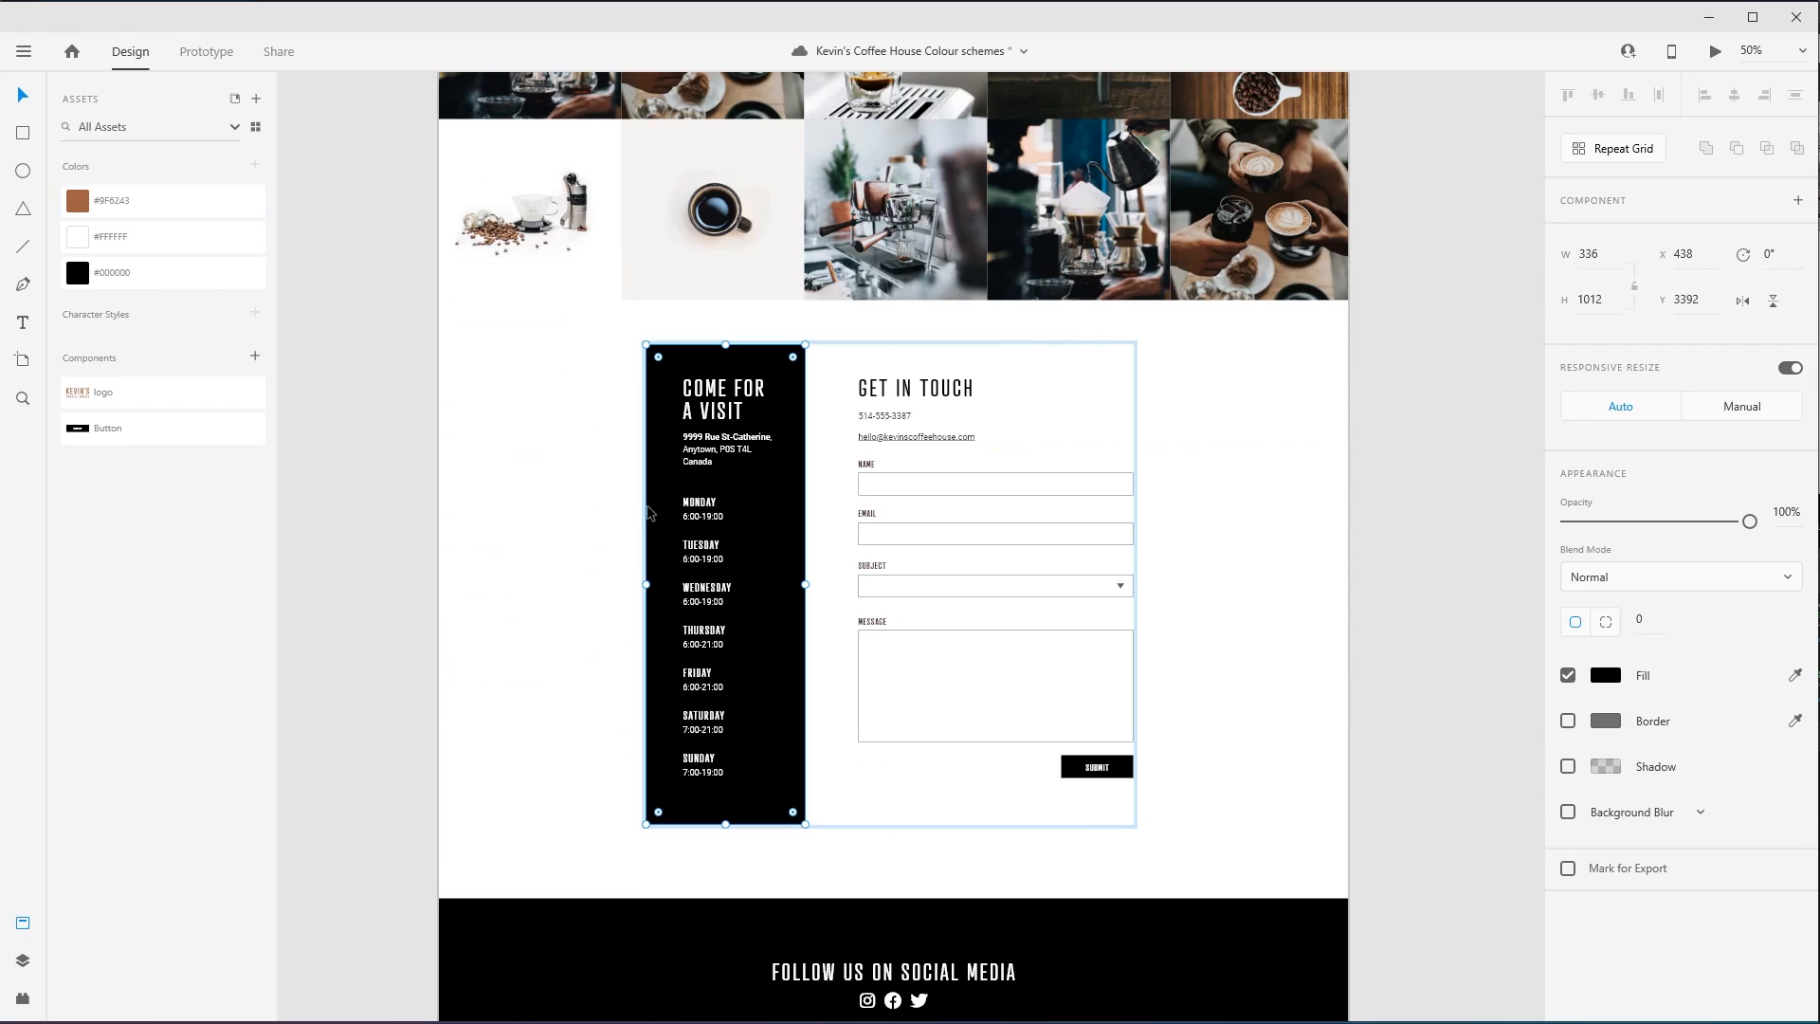
click(76, 194)
click(943, 389)
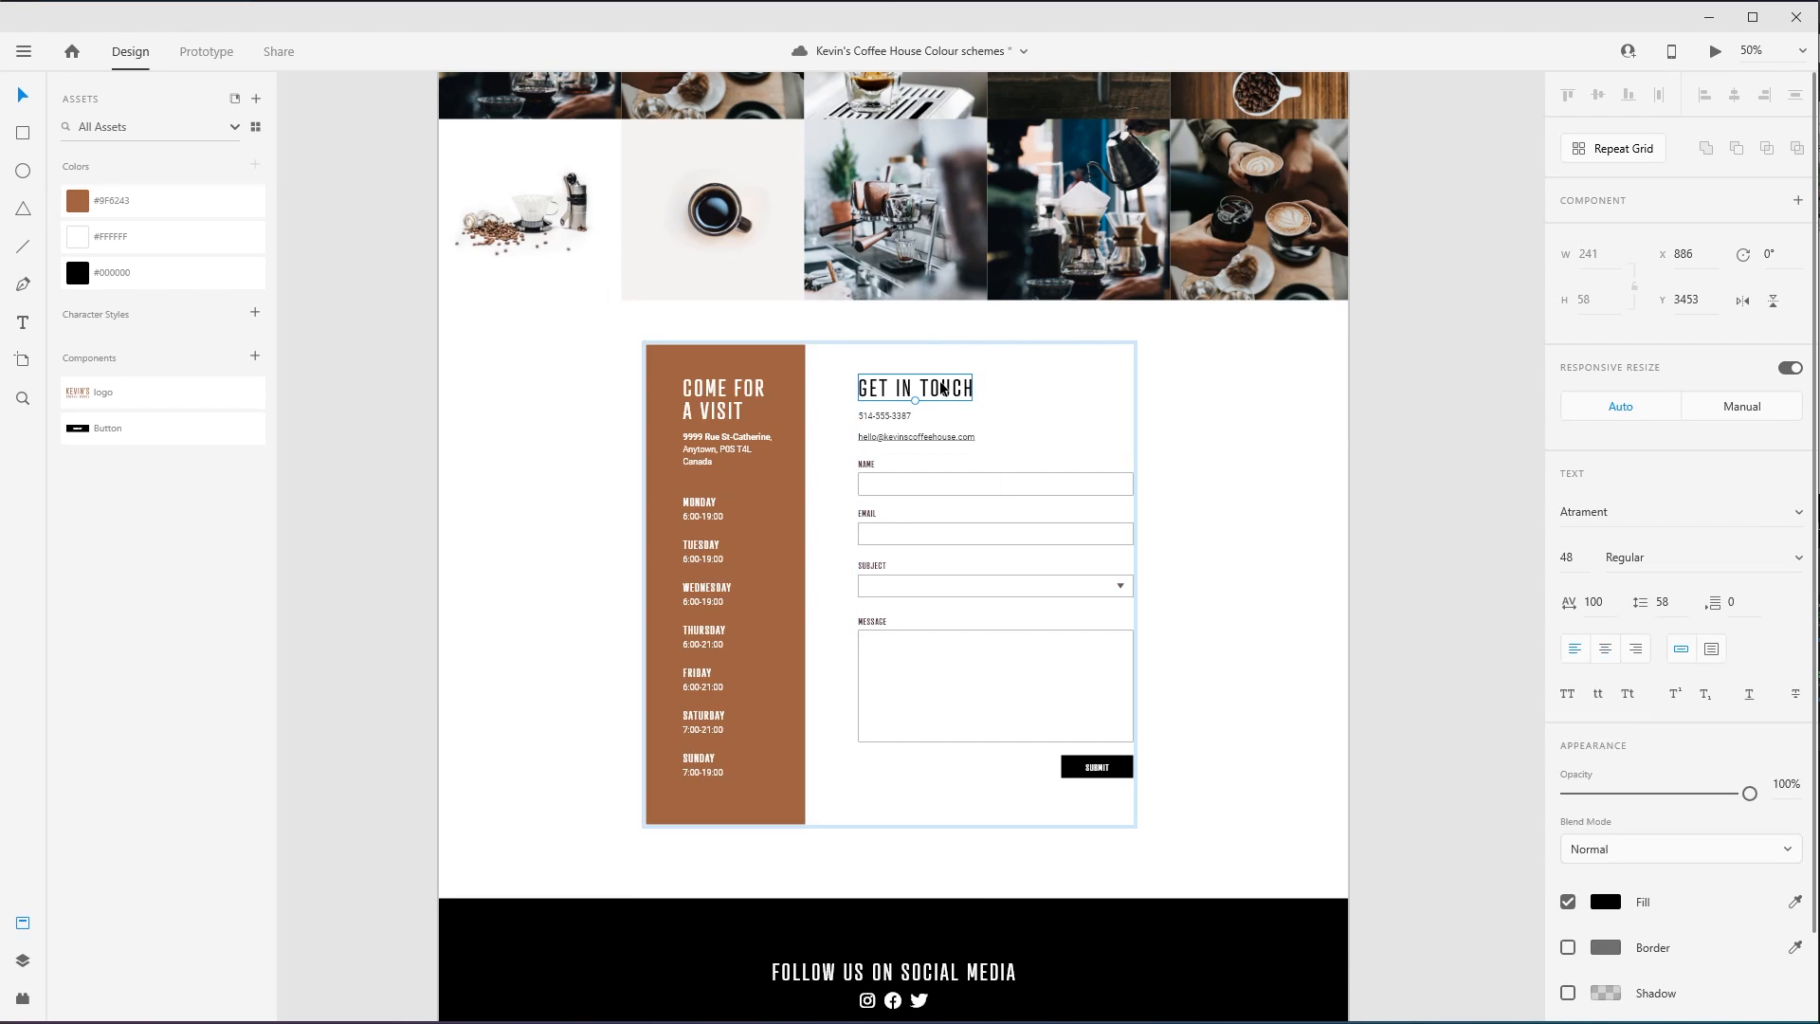
click(76, 200)
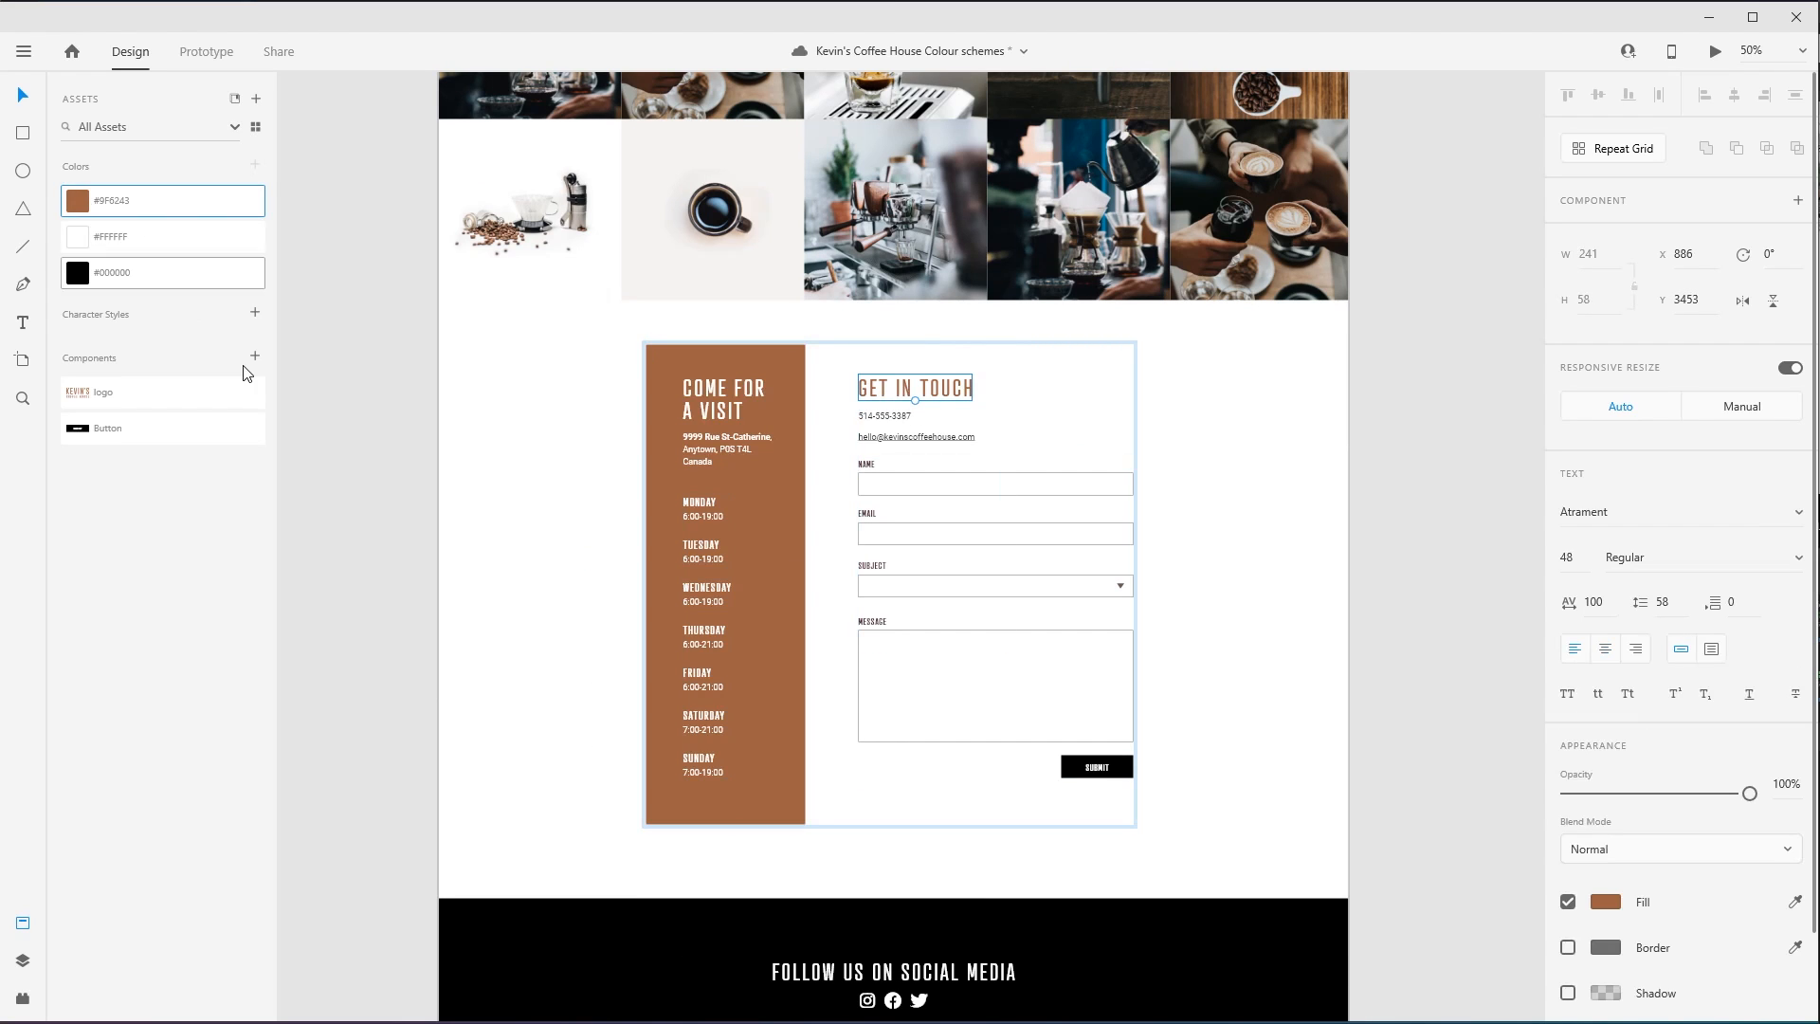
- Fill the background of the contact form's Submit button with the saved brown
double_click(1118, 766)
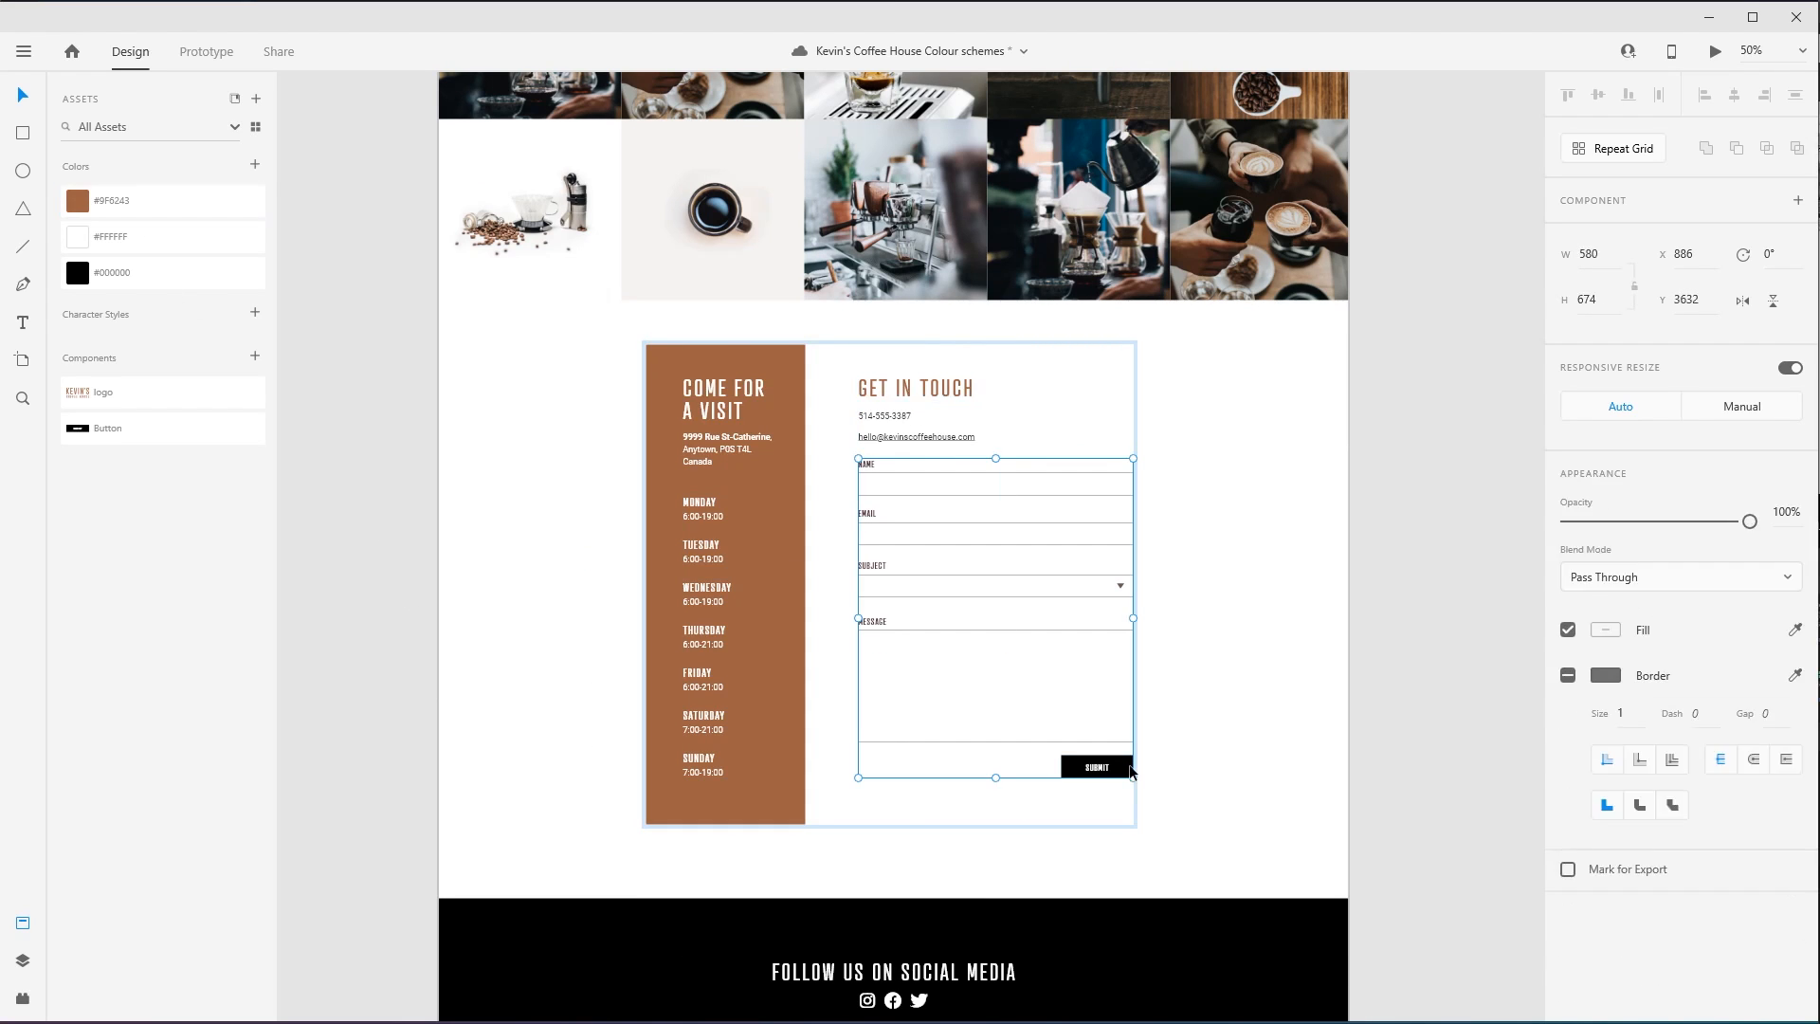
double_click(1076, 777)
click(182, 202)
click(556, 595)
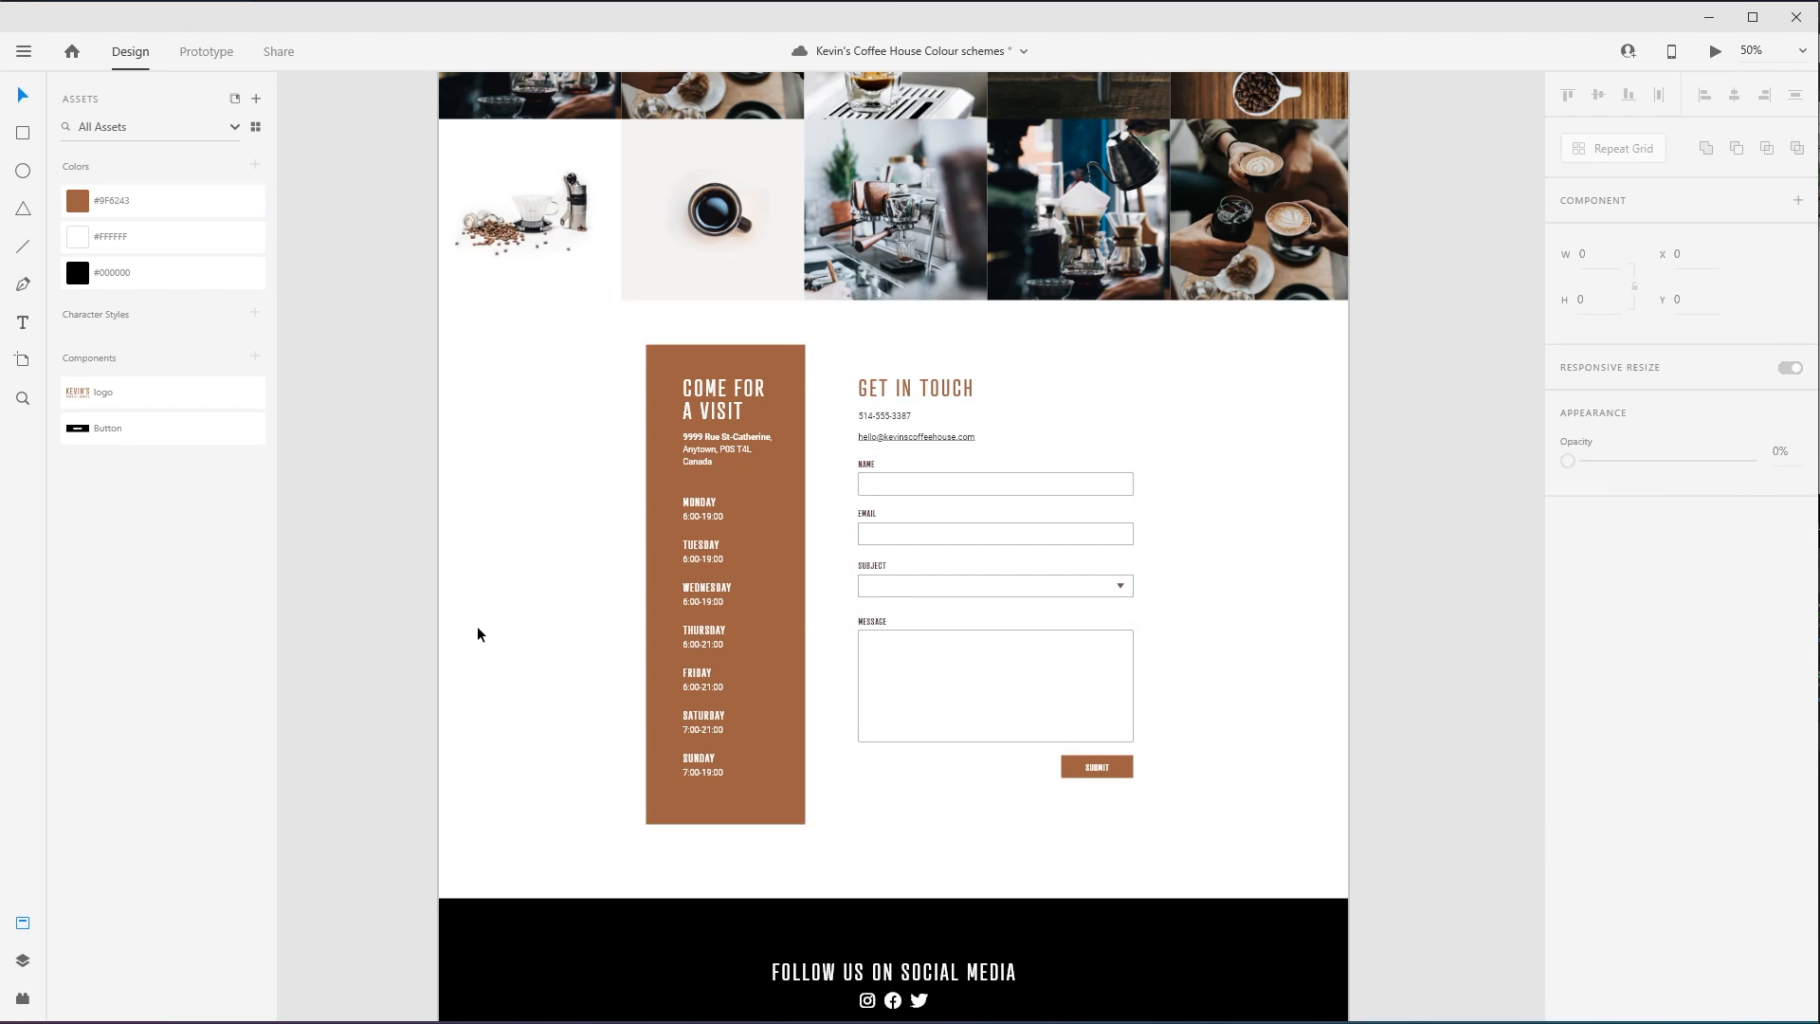
- Fill the background of the "Follow us on social media" footer section with the saved brown
scroll(478, 634, down, 3)
click(492, 759)
click(147, 202)
click(381, 511)
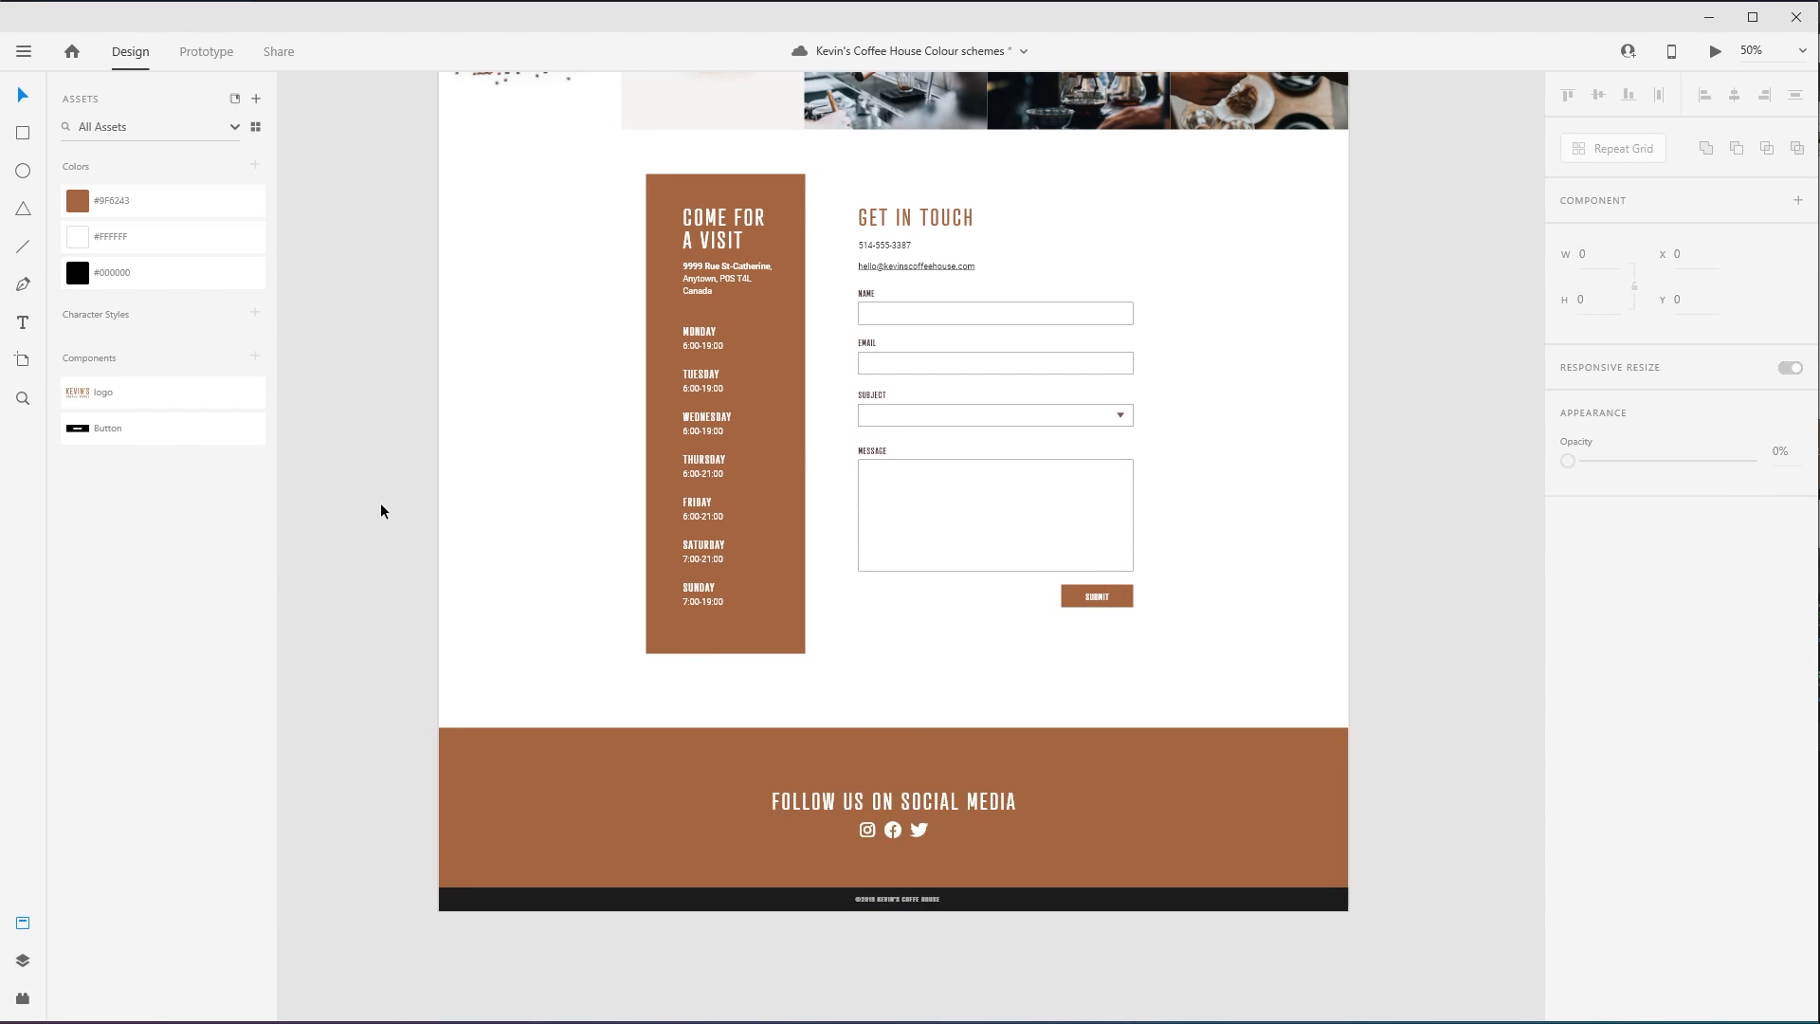
- Recolour the header navigation links with the saved black #000000 and save the document
scroll(1358, 579, up, 4)
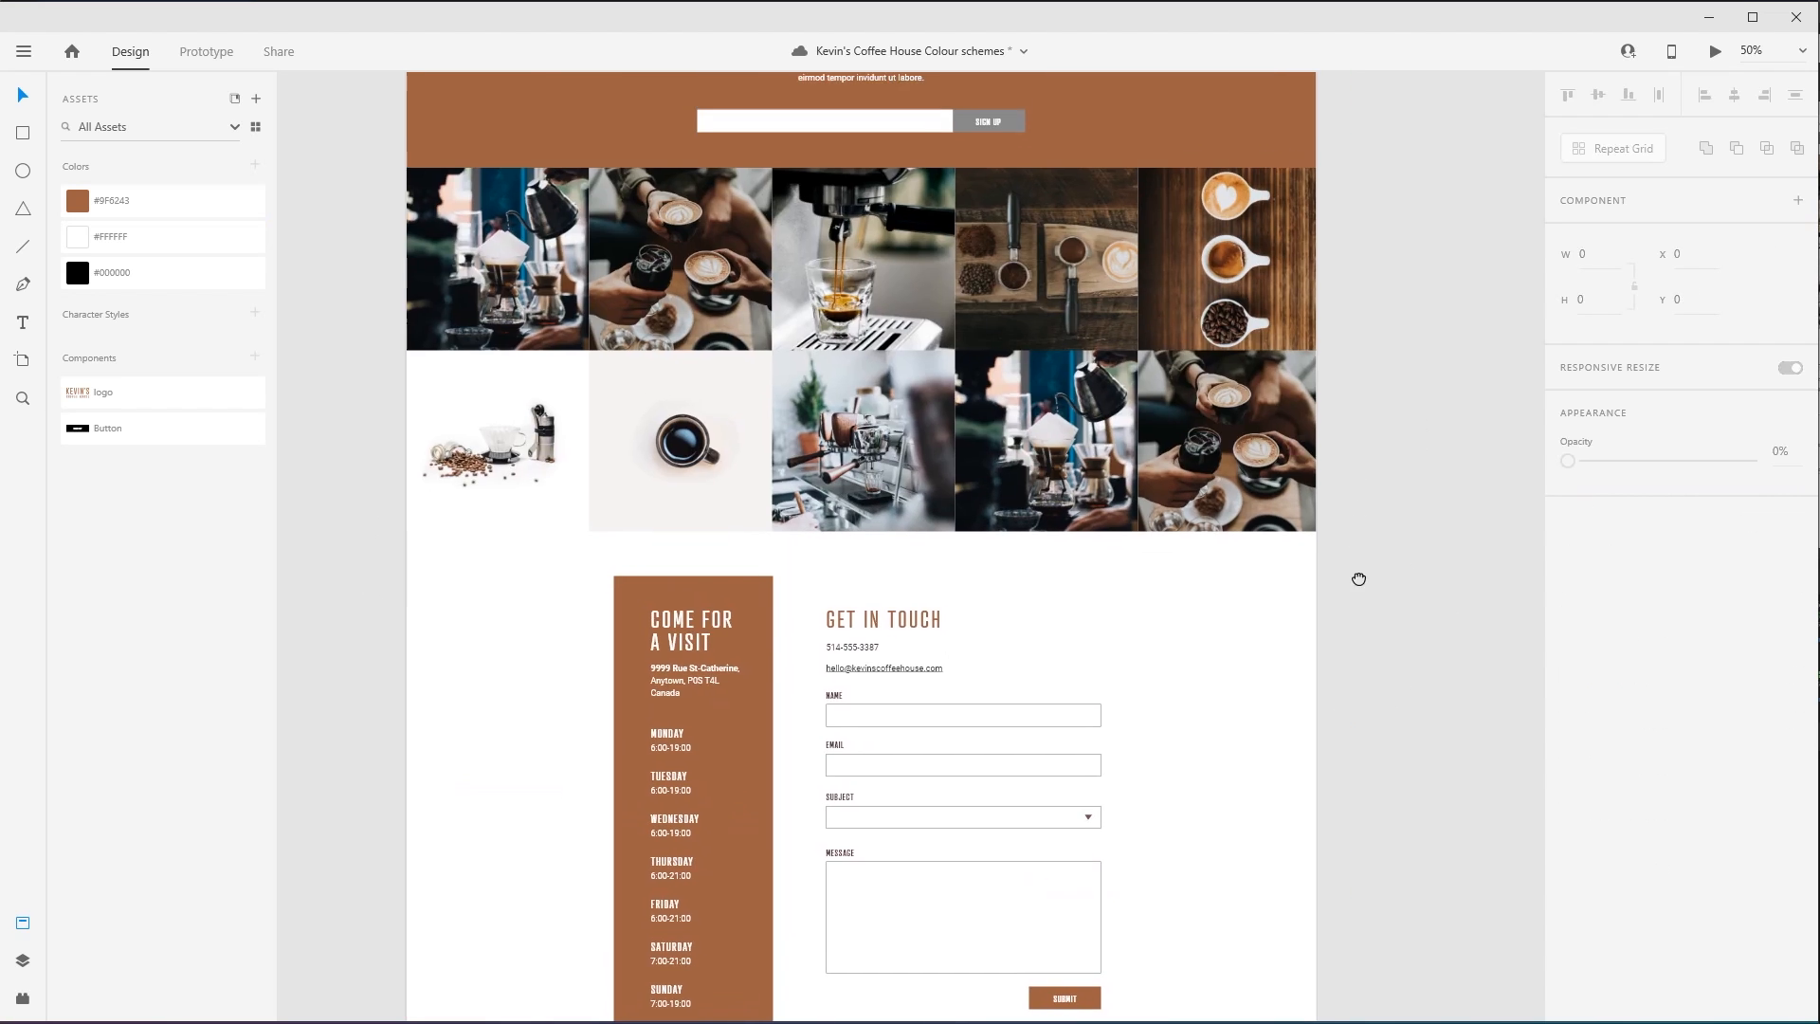
scroll(1358, 579, up, 12)
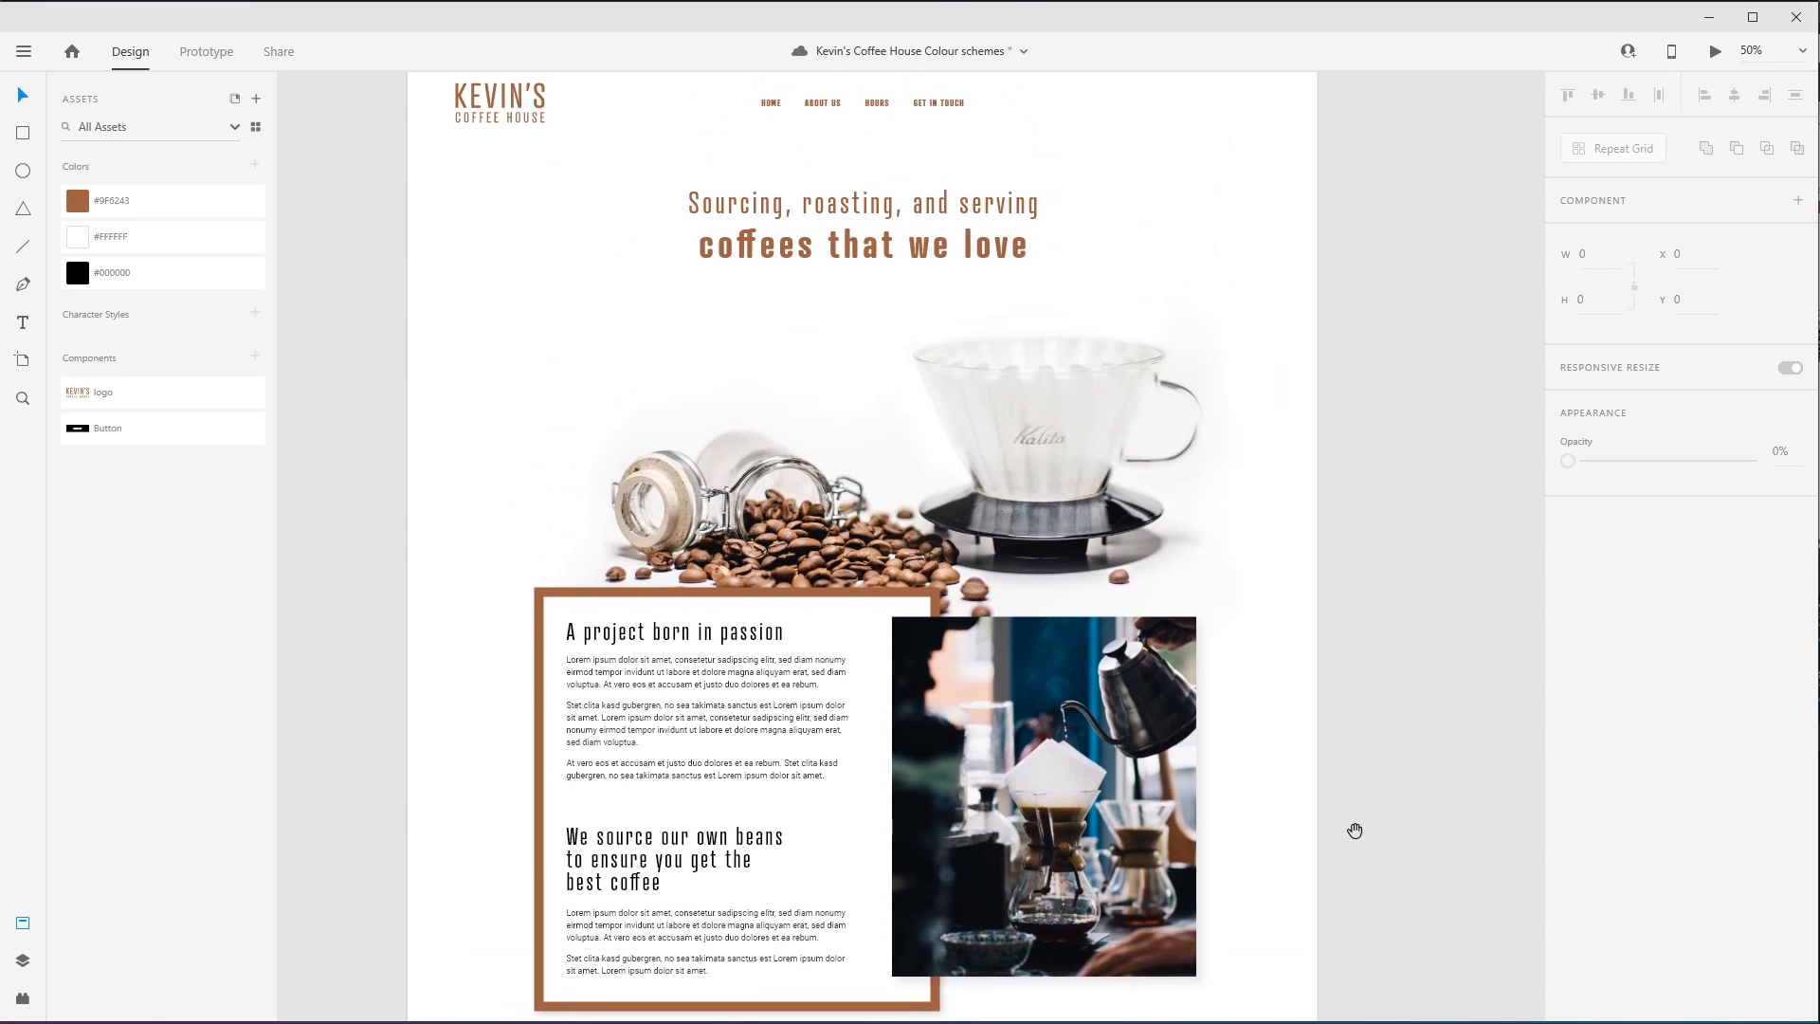
drag(1355, 831, 1297, 761)
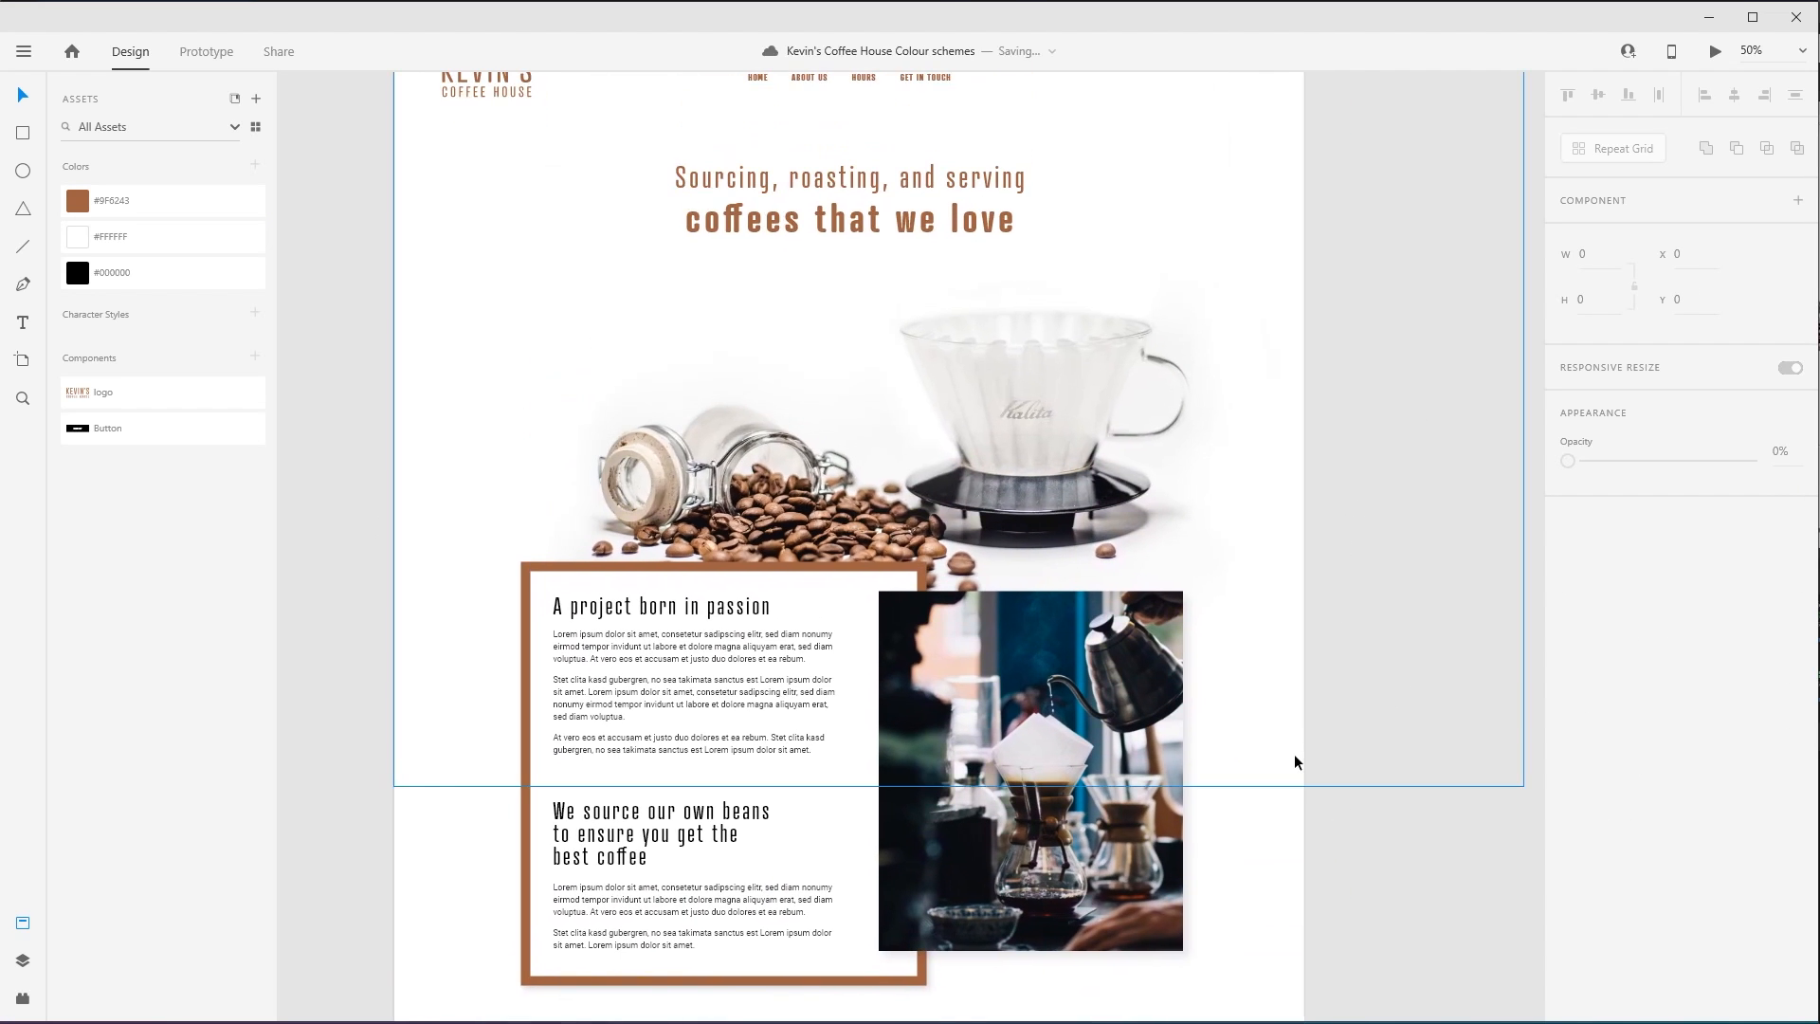
scroll(1349, 731, up, 1)
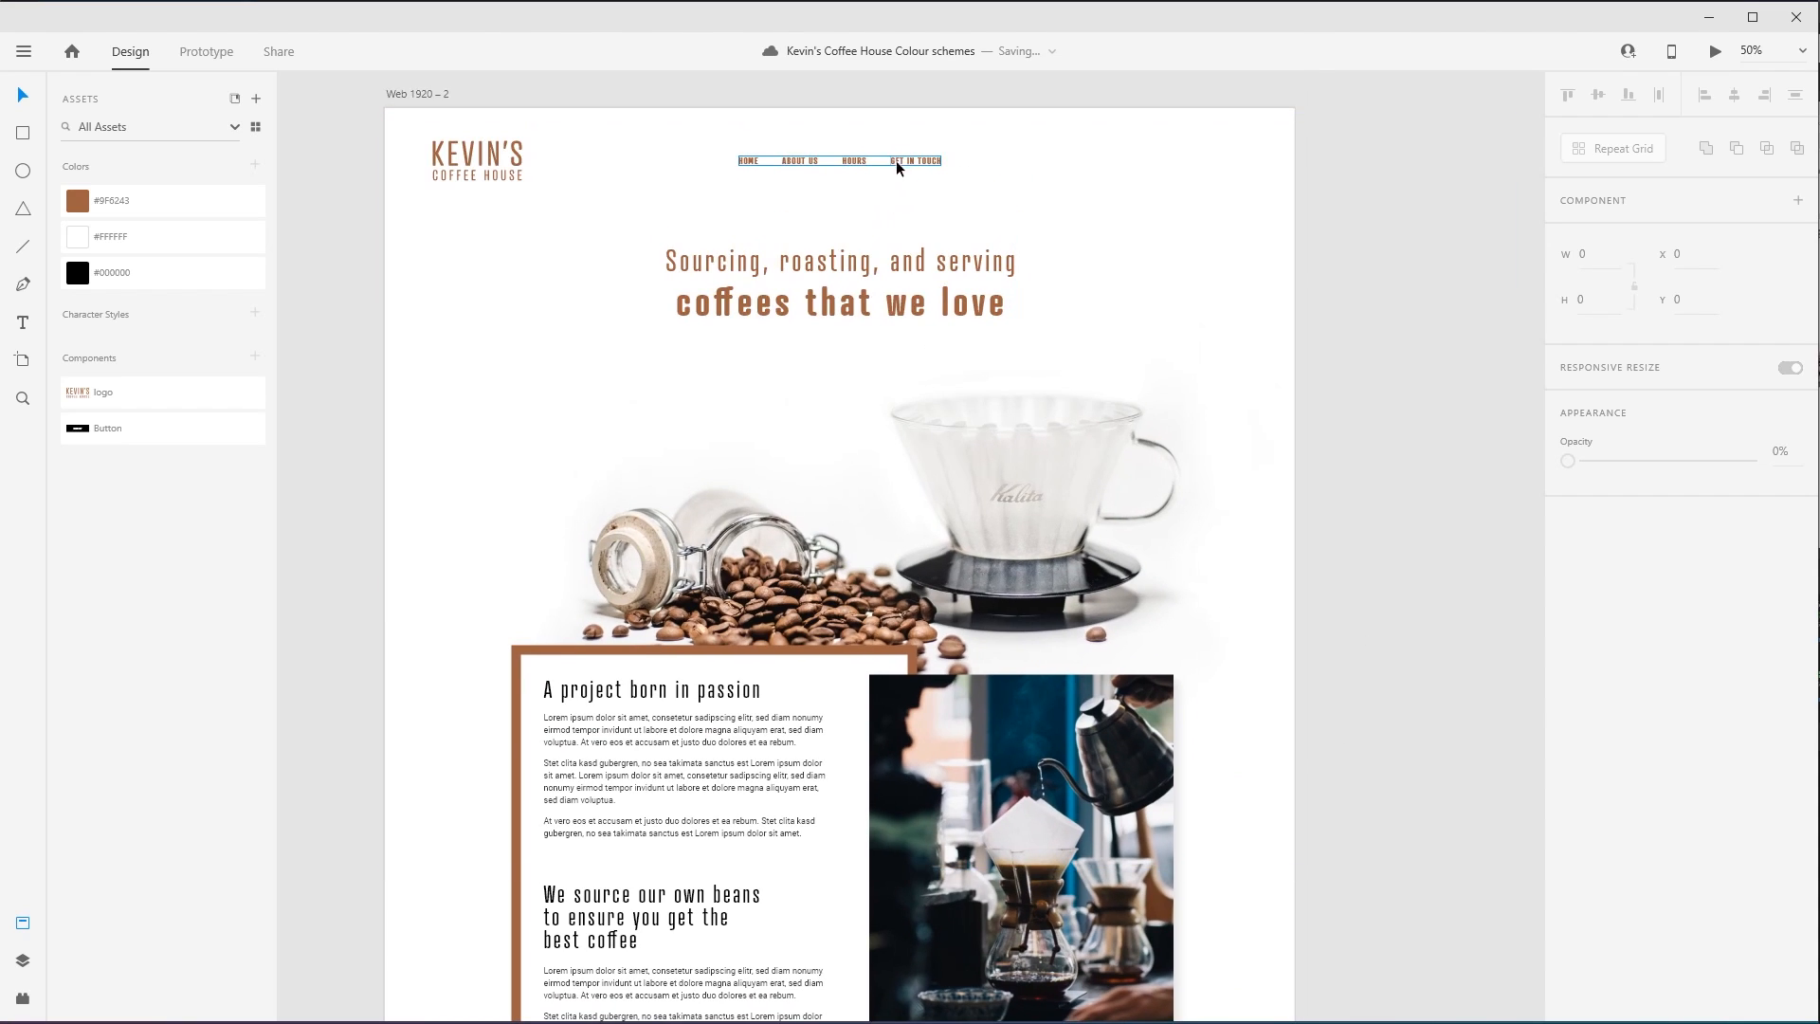
click(894, 161)
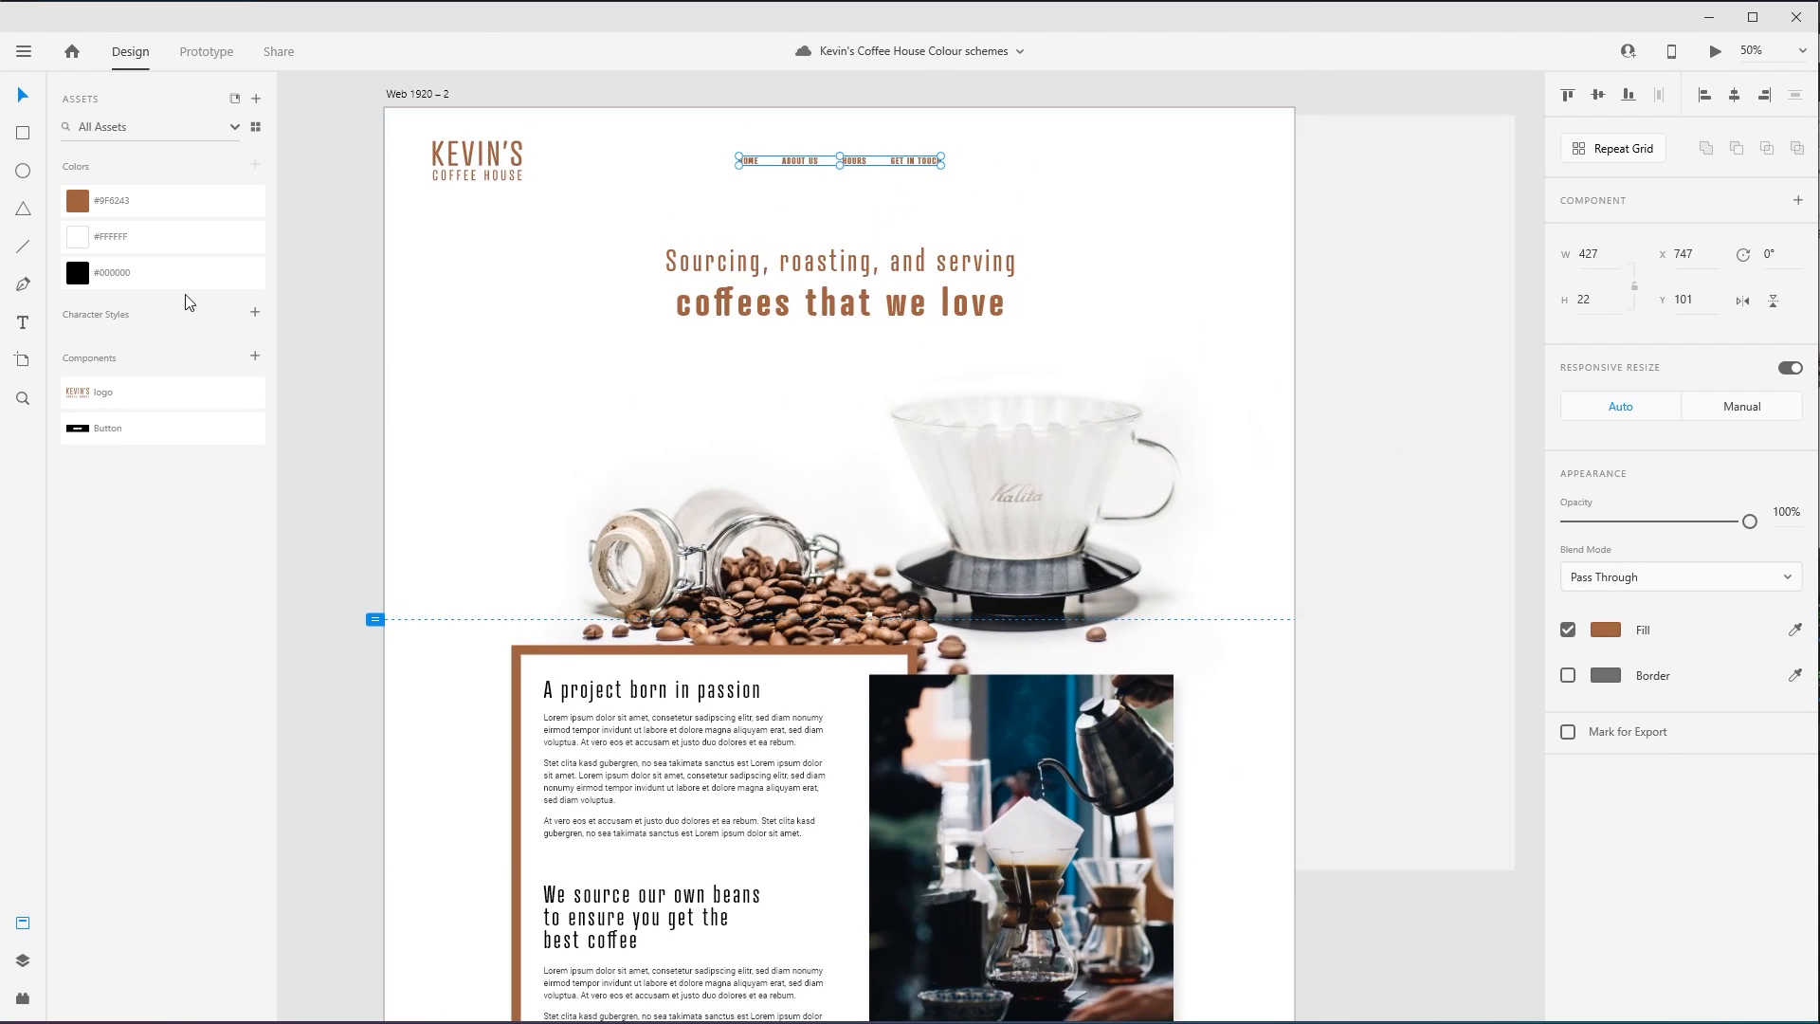
click(211, 281)
click(446, 313)
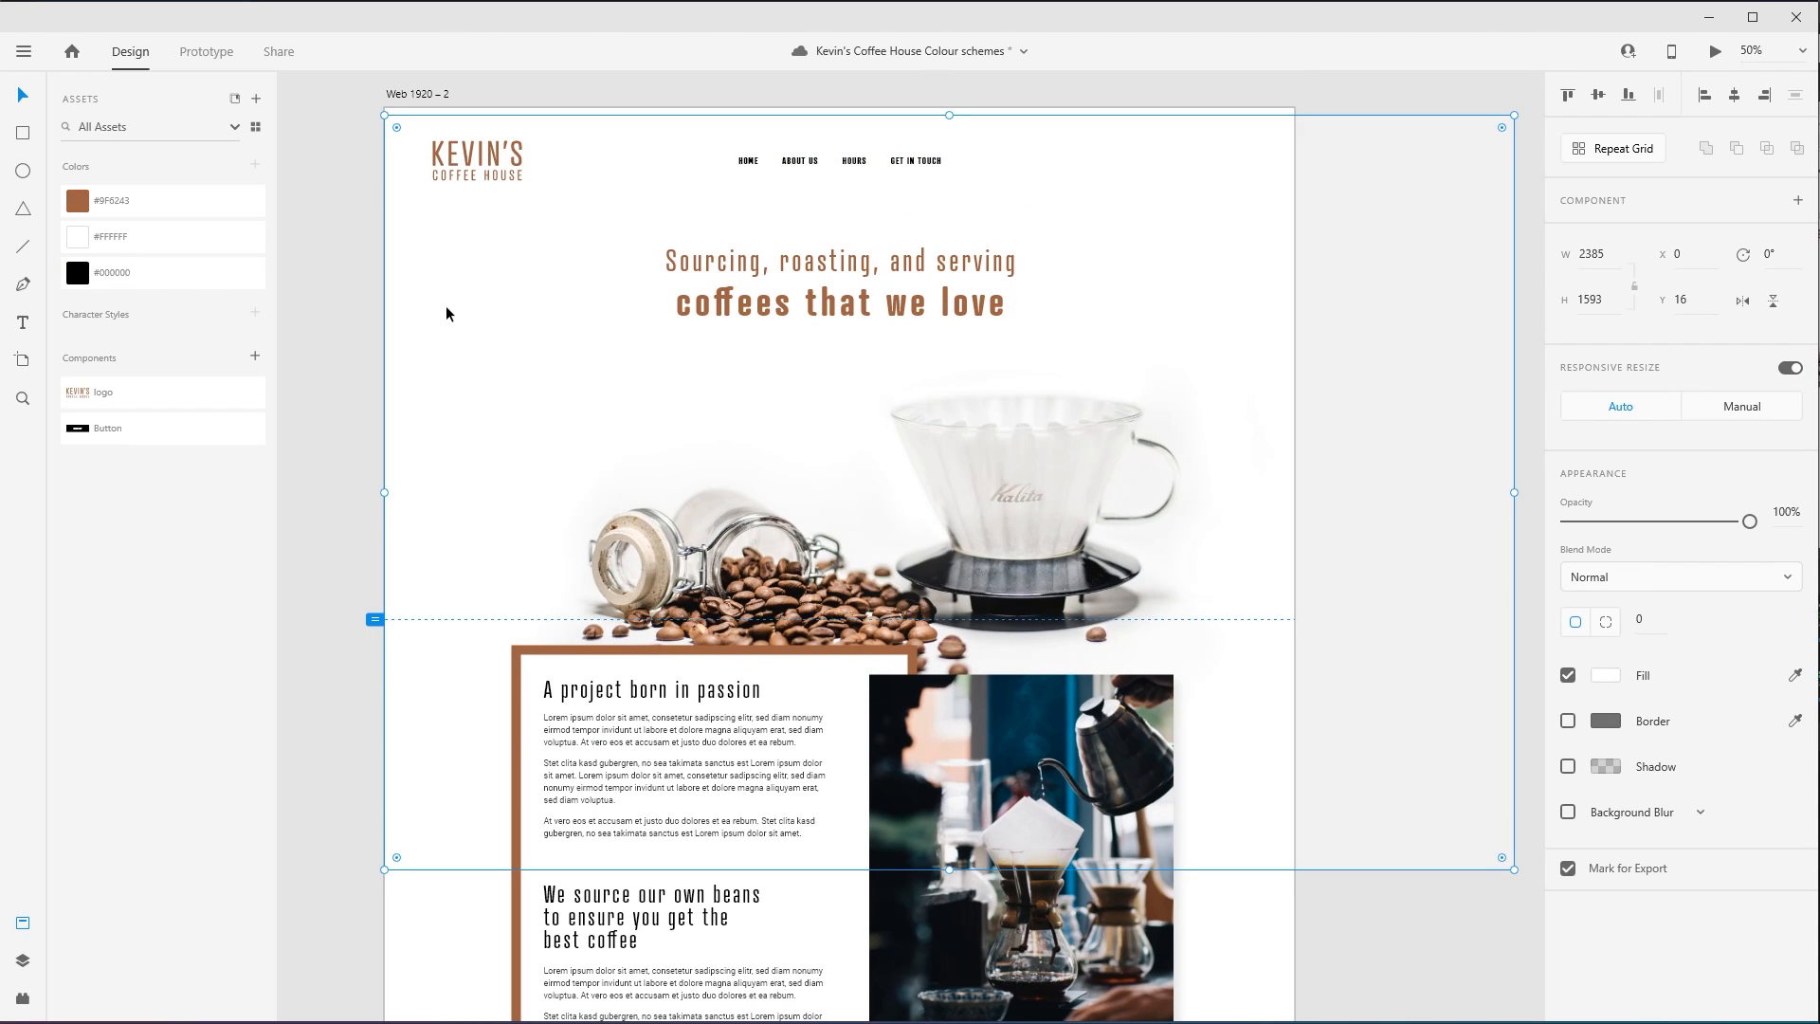
click(354, 435)
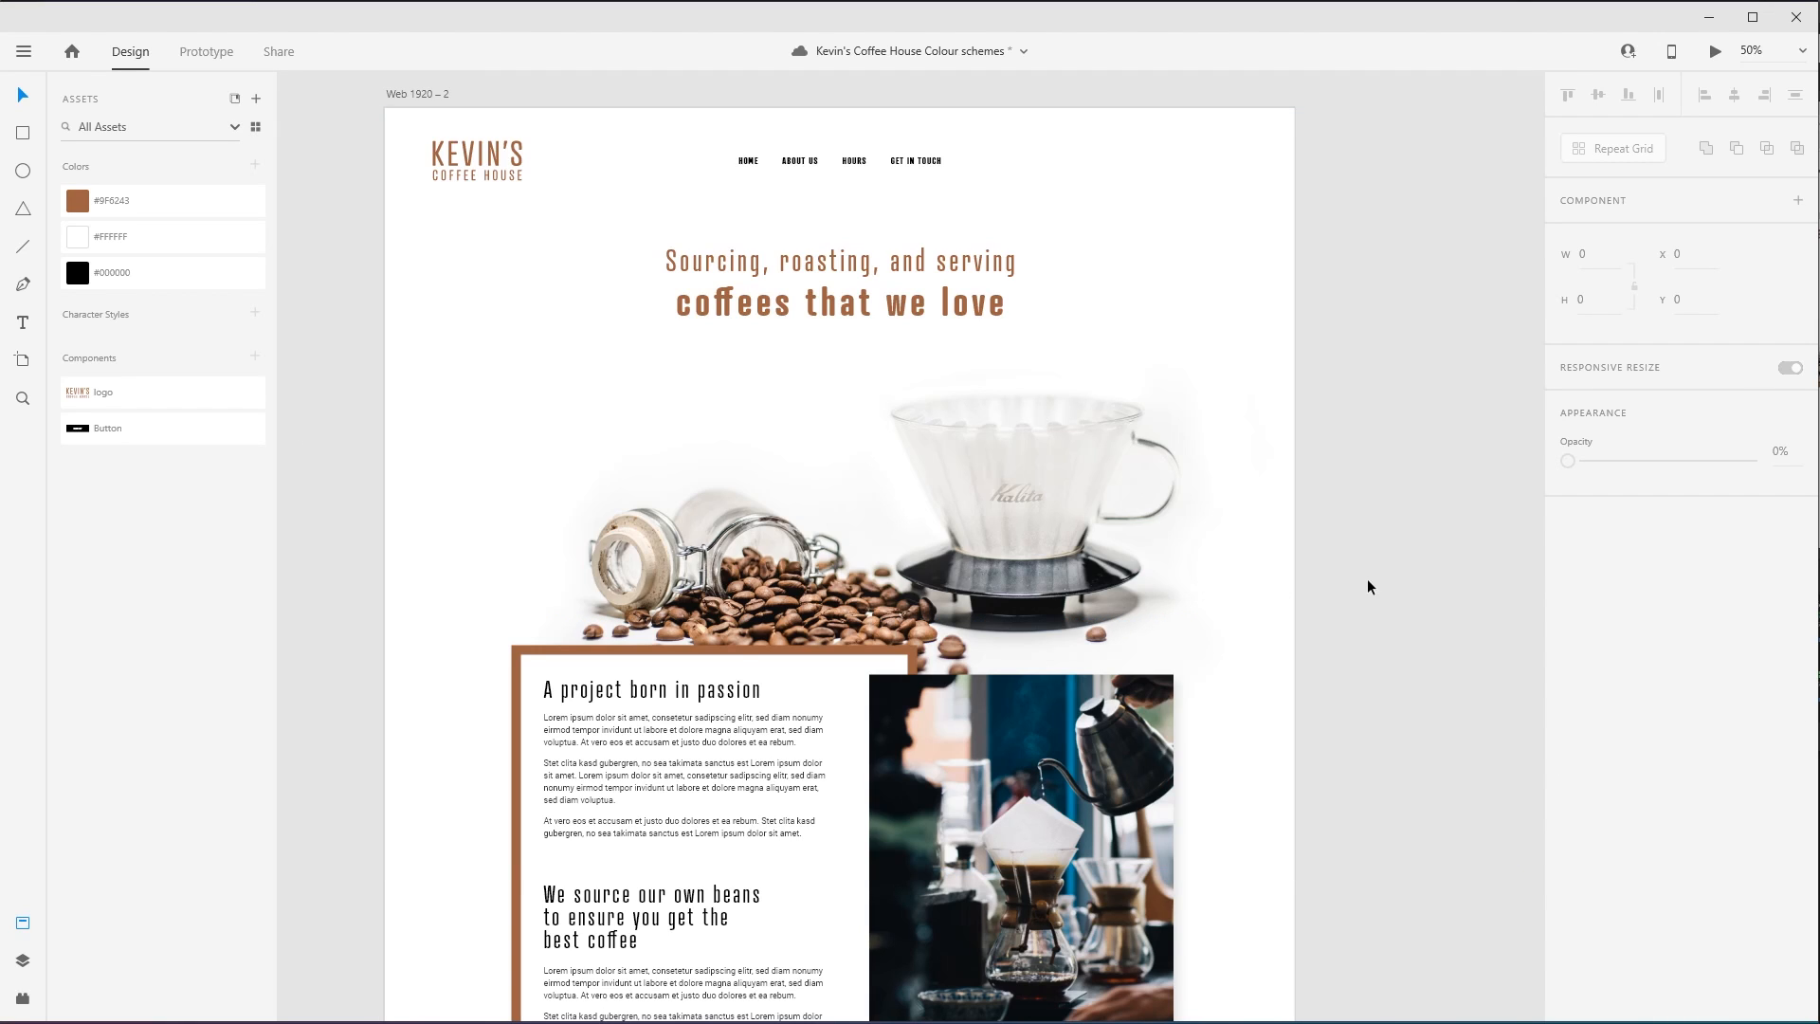
key(ctrl+s)
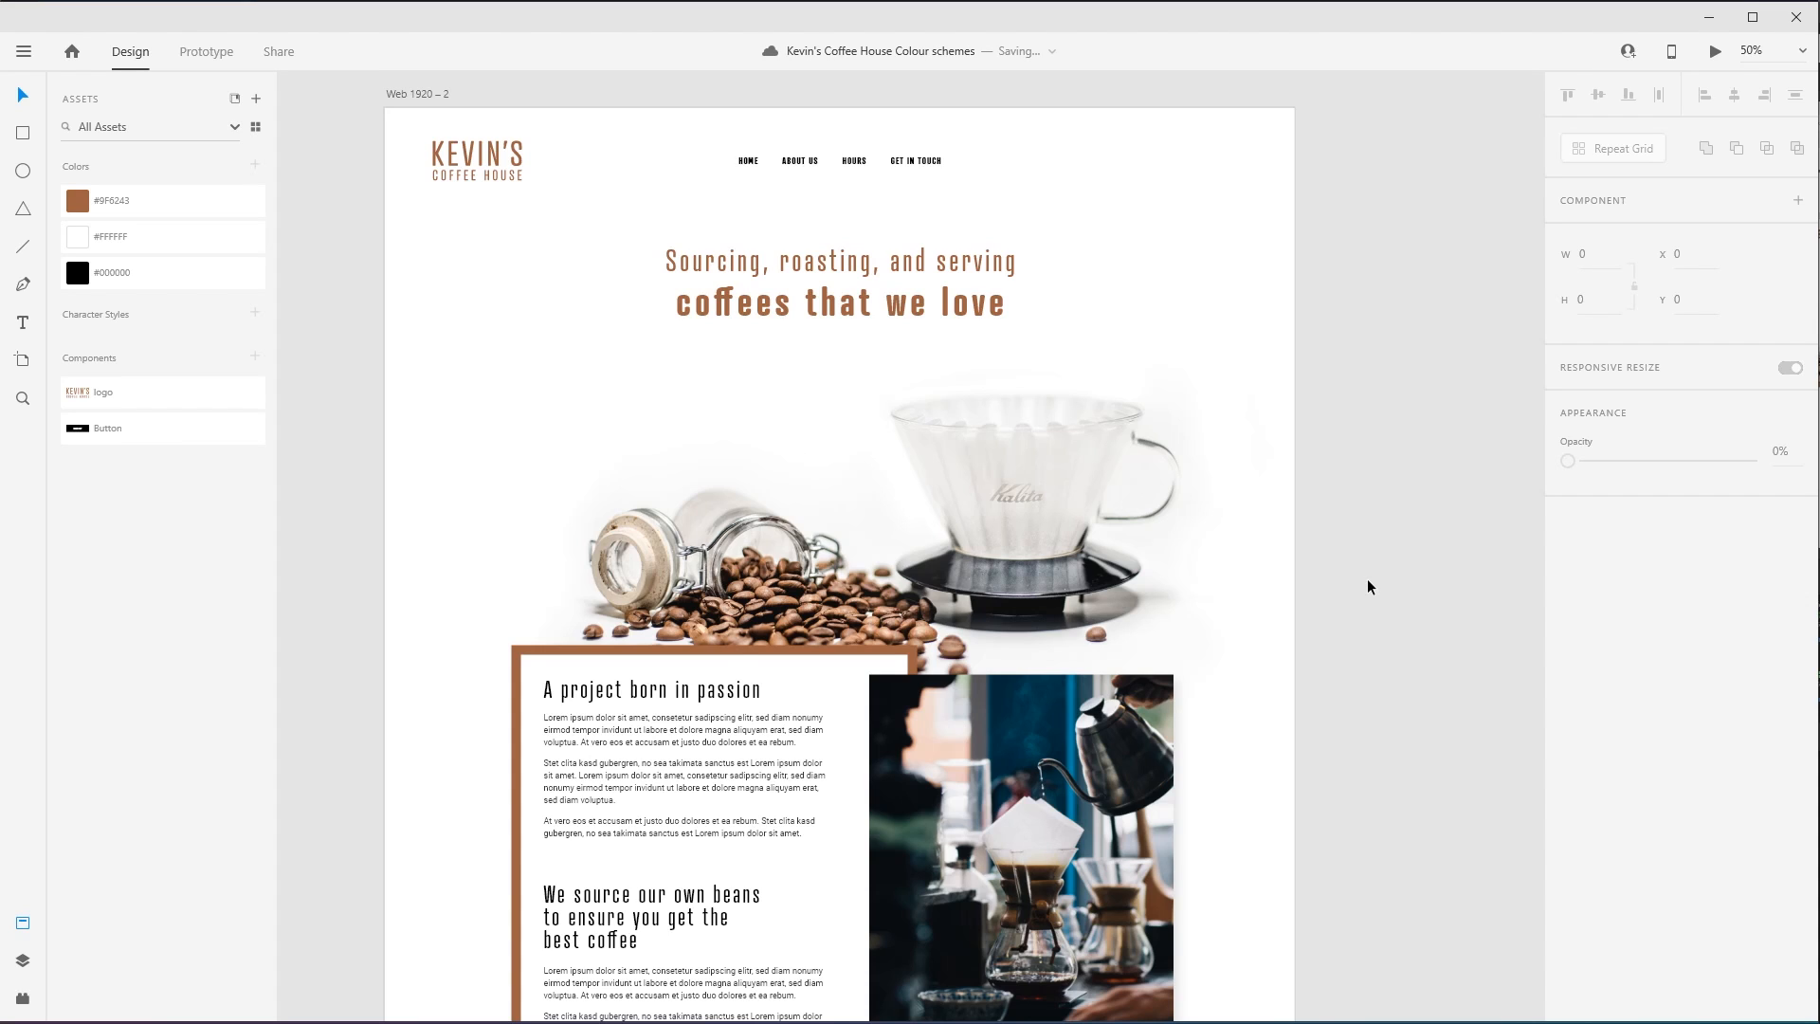
- Edit the saved brown asset colour to the blue #01627F sampled from the wall behind the kettle in the coffee photo
scroll(1358, 587, down, 2)
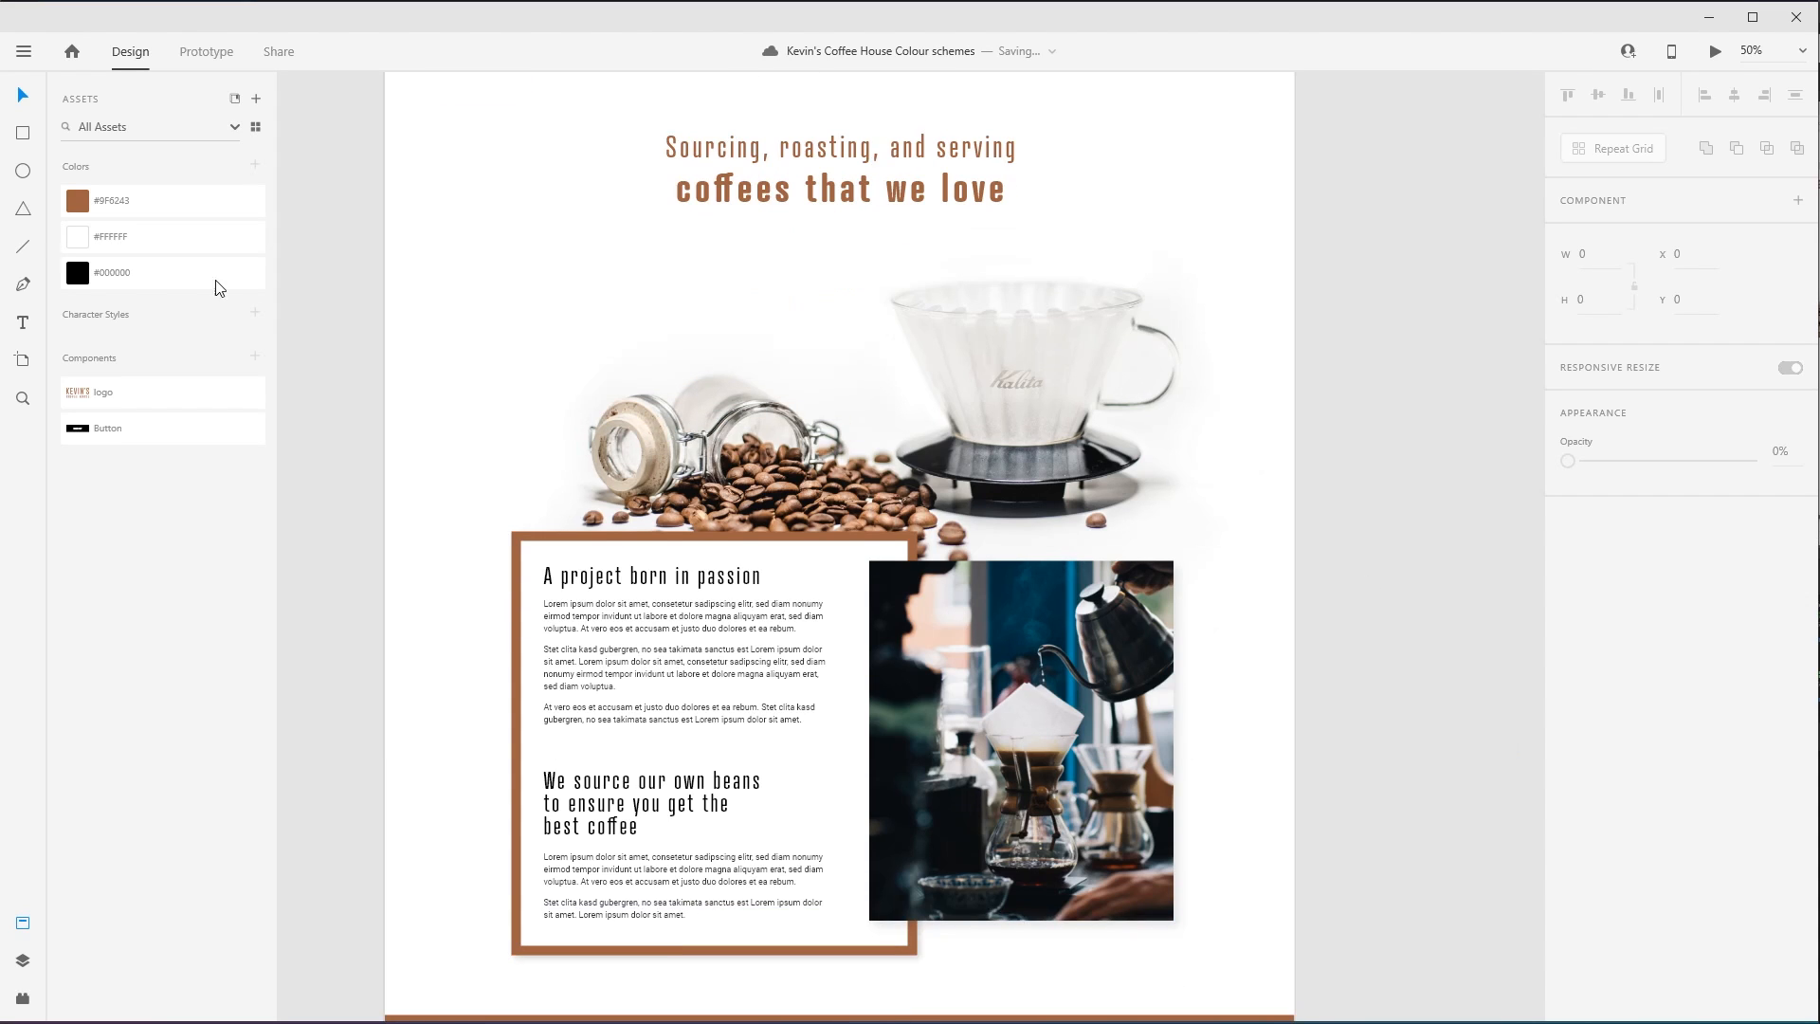
click(83, 204)
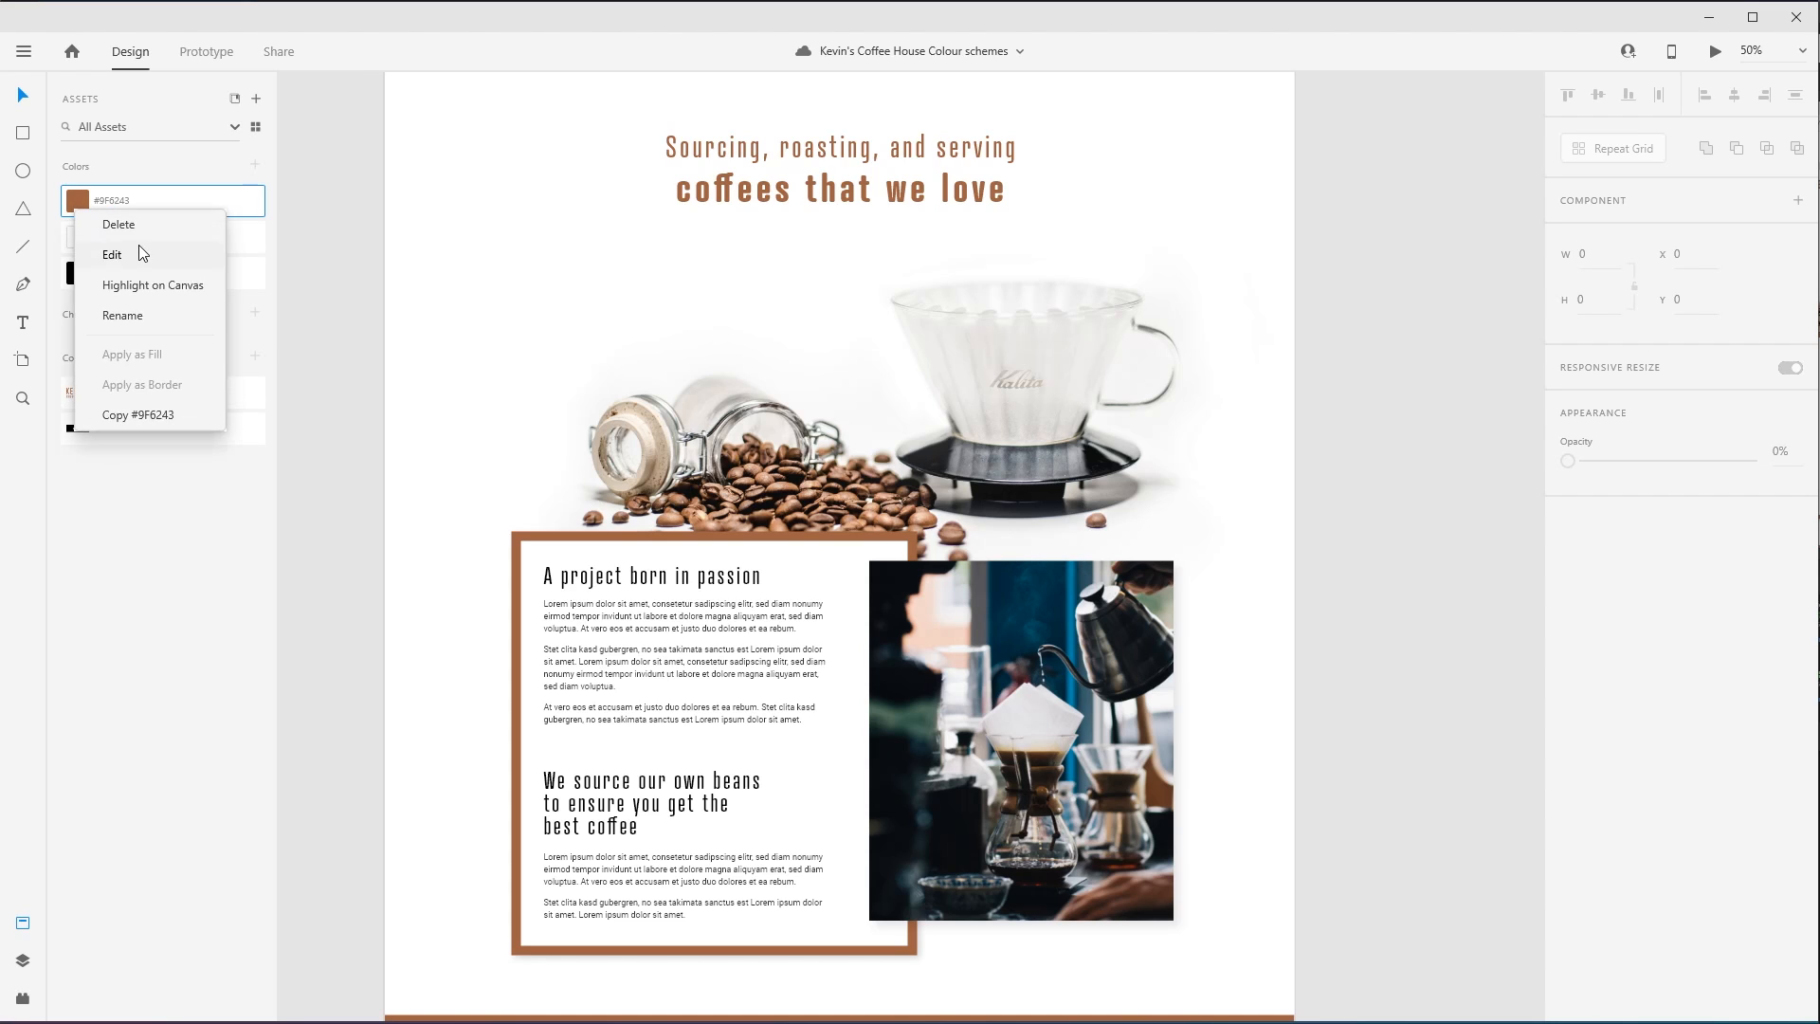
click(123, 232)
click(334, 301)
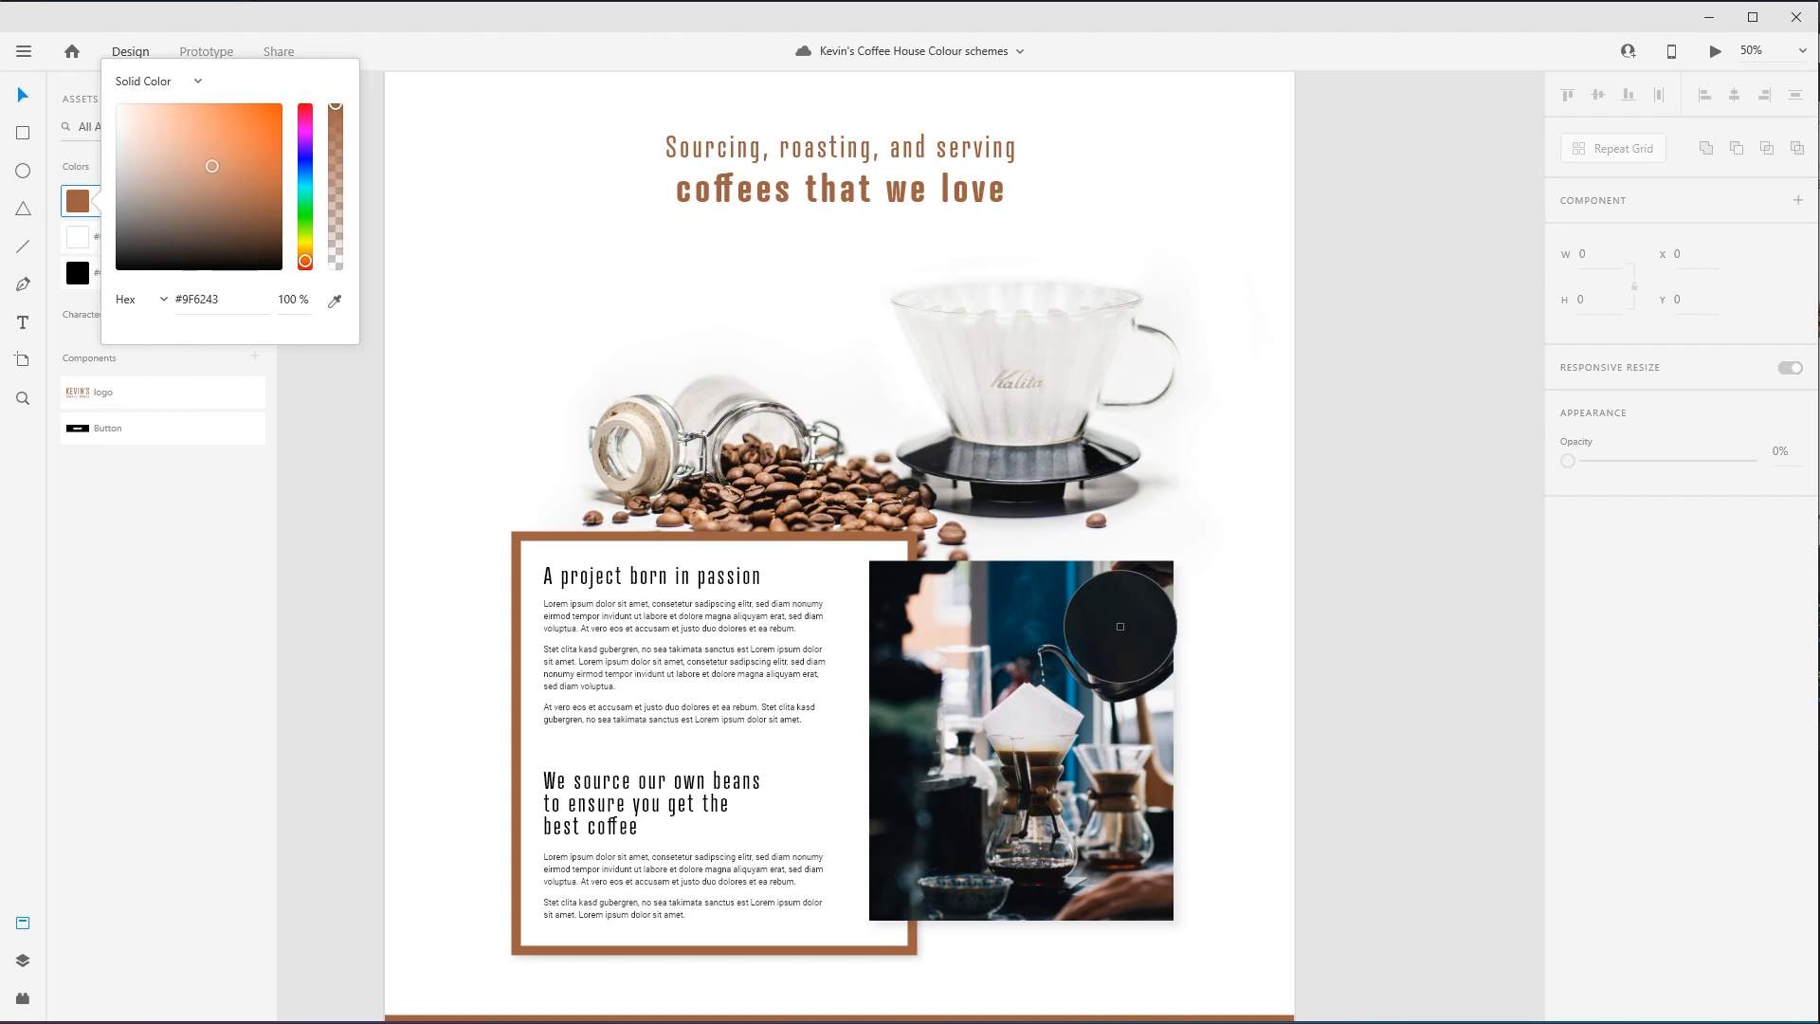
click(1067, 592)
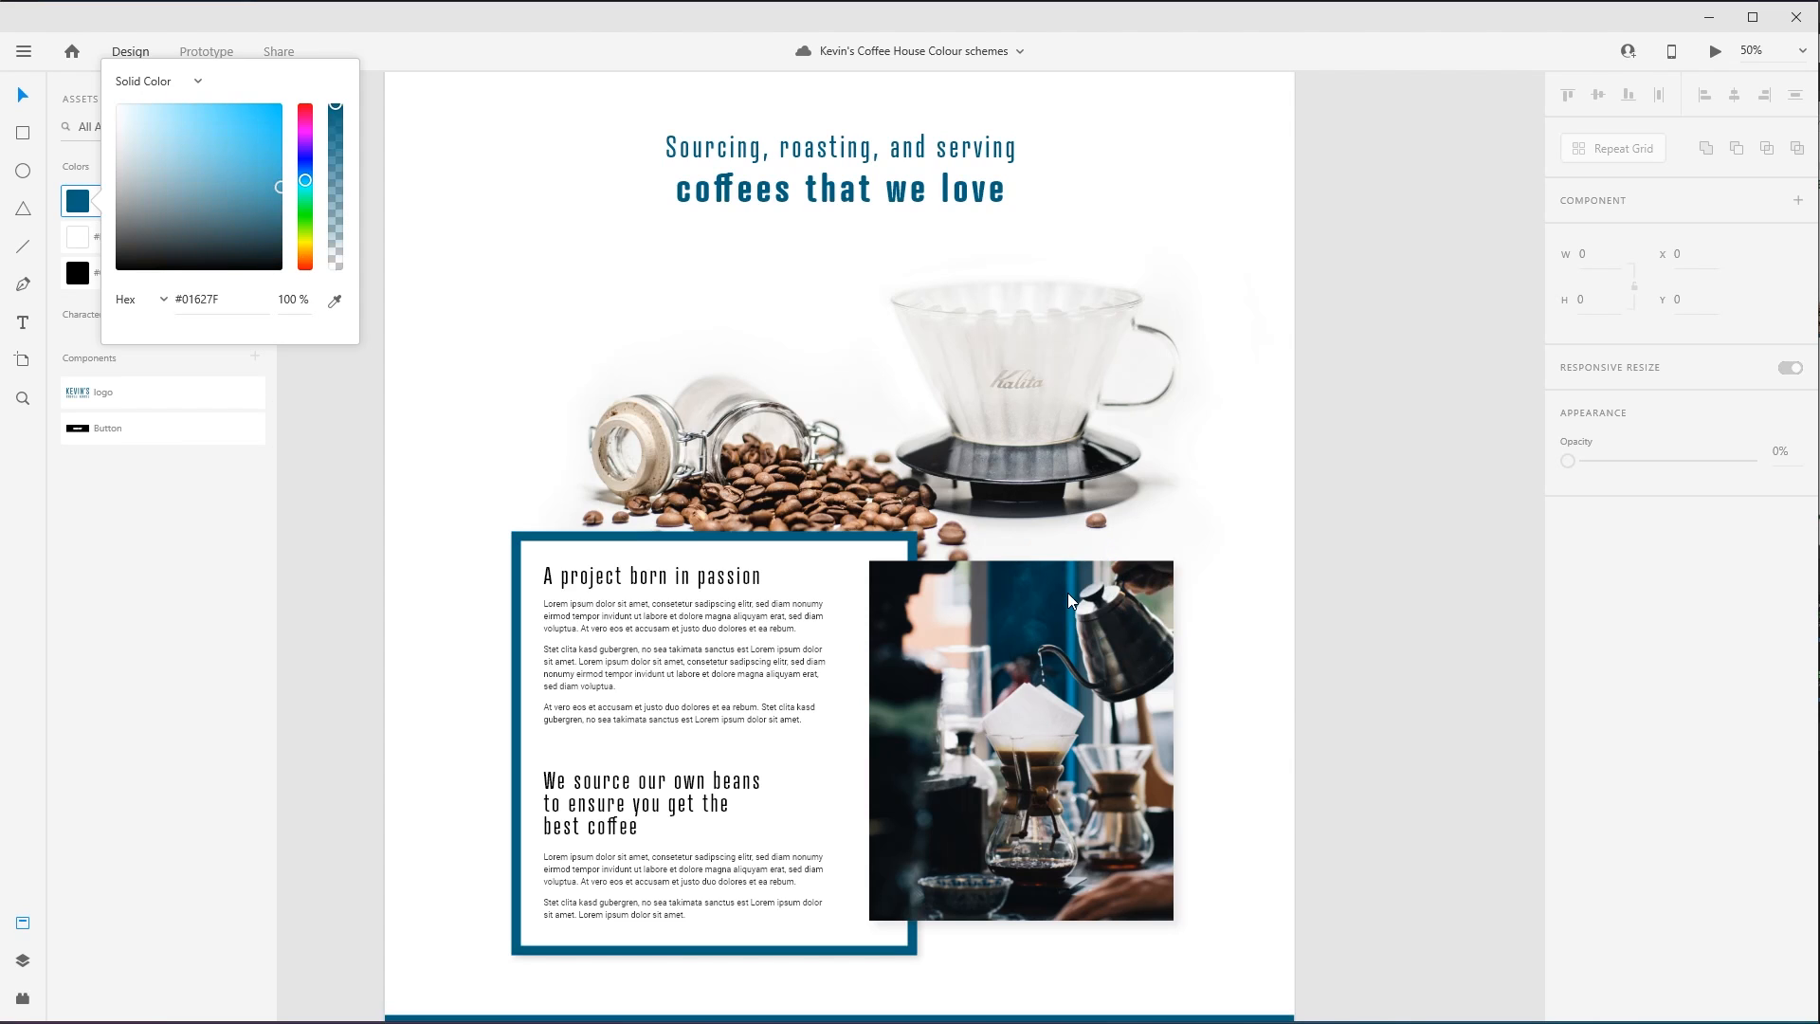
click(332, 514)
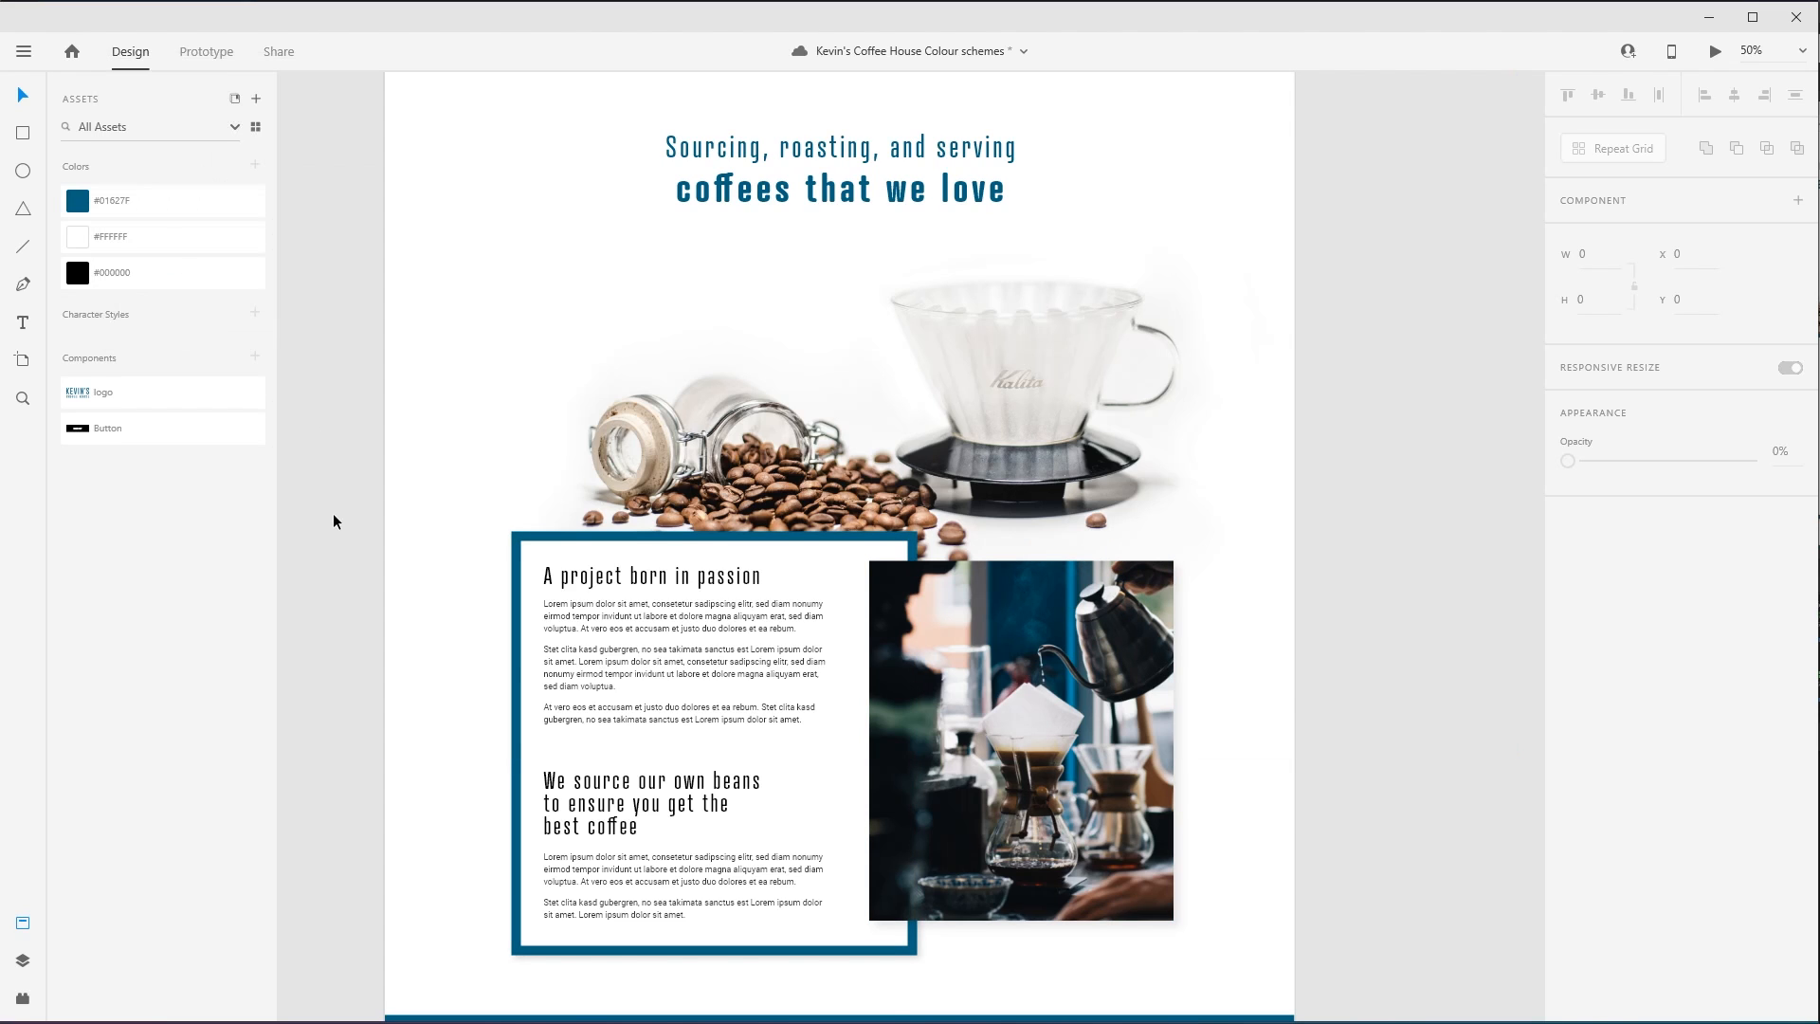
- Review how the blue scheme looks across the whole Web 1920 – 2 page, from the logo to the footer
scroll(361, 537, up, 3)
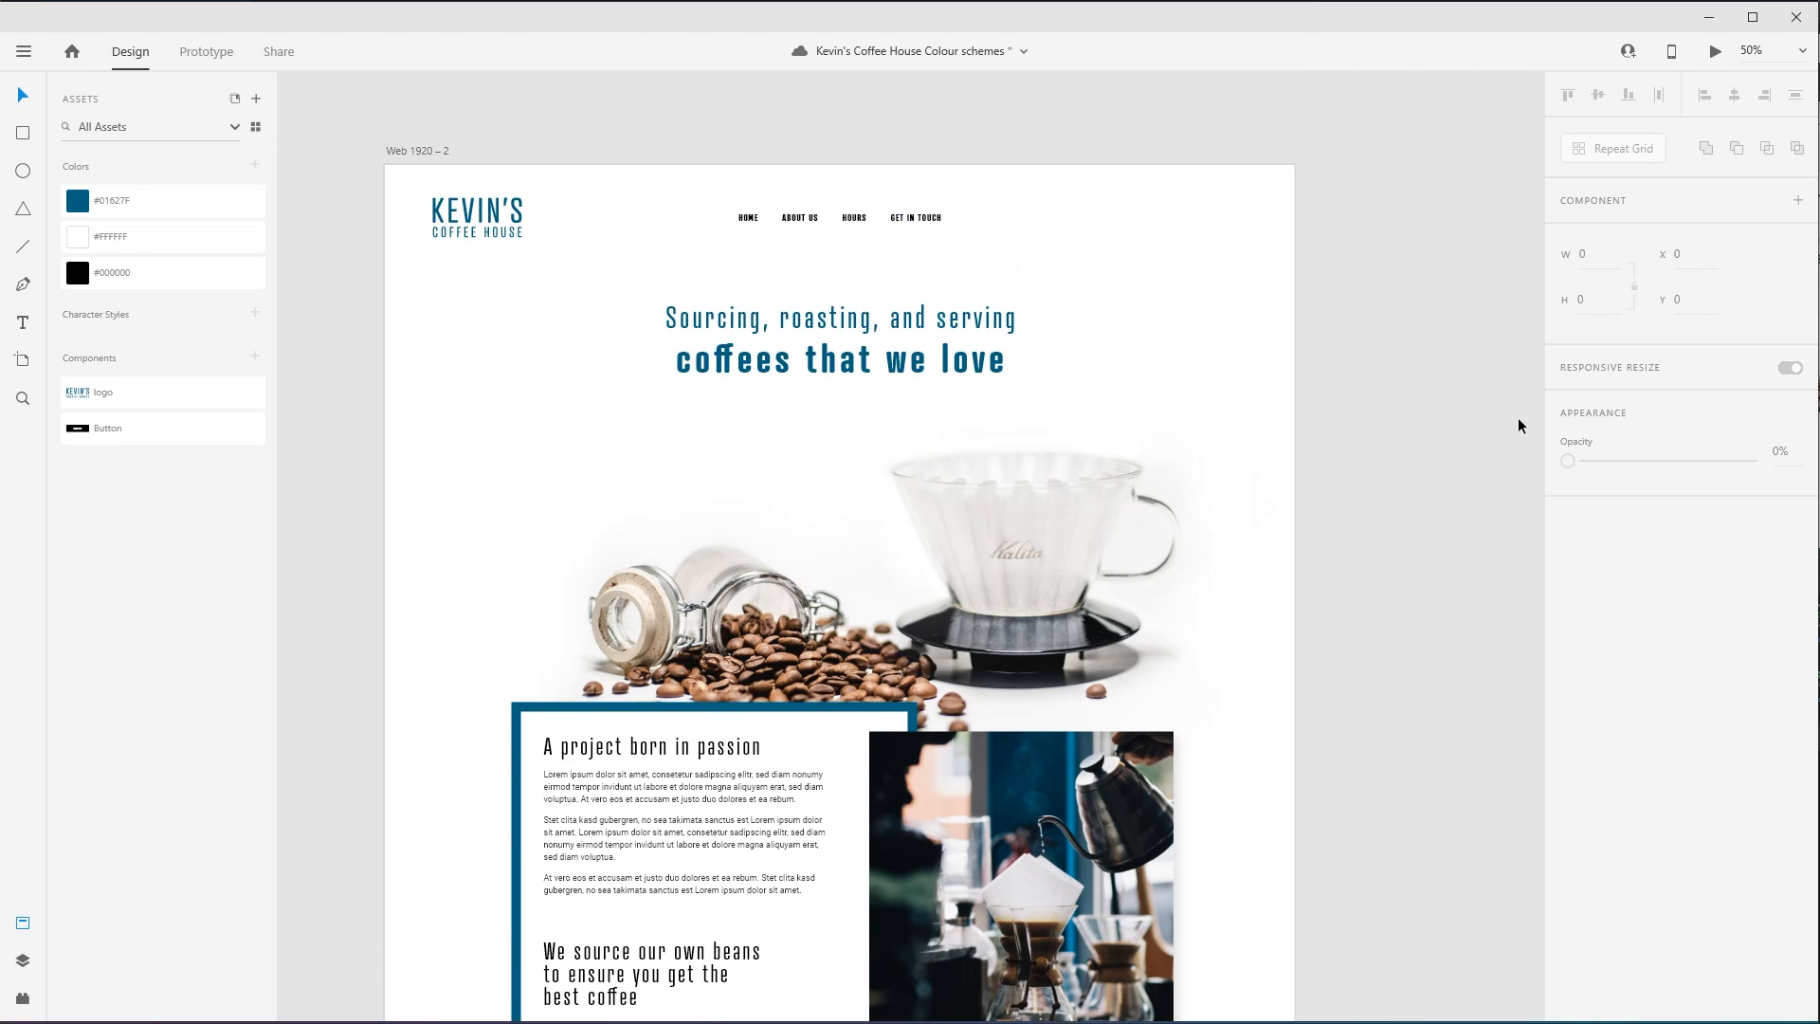
scroll(1396, 412, down, 5)
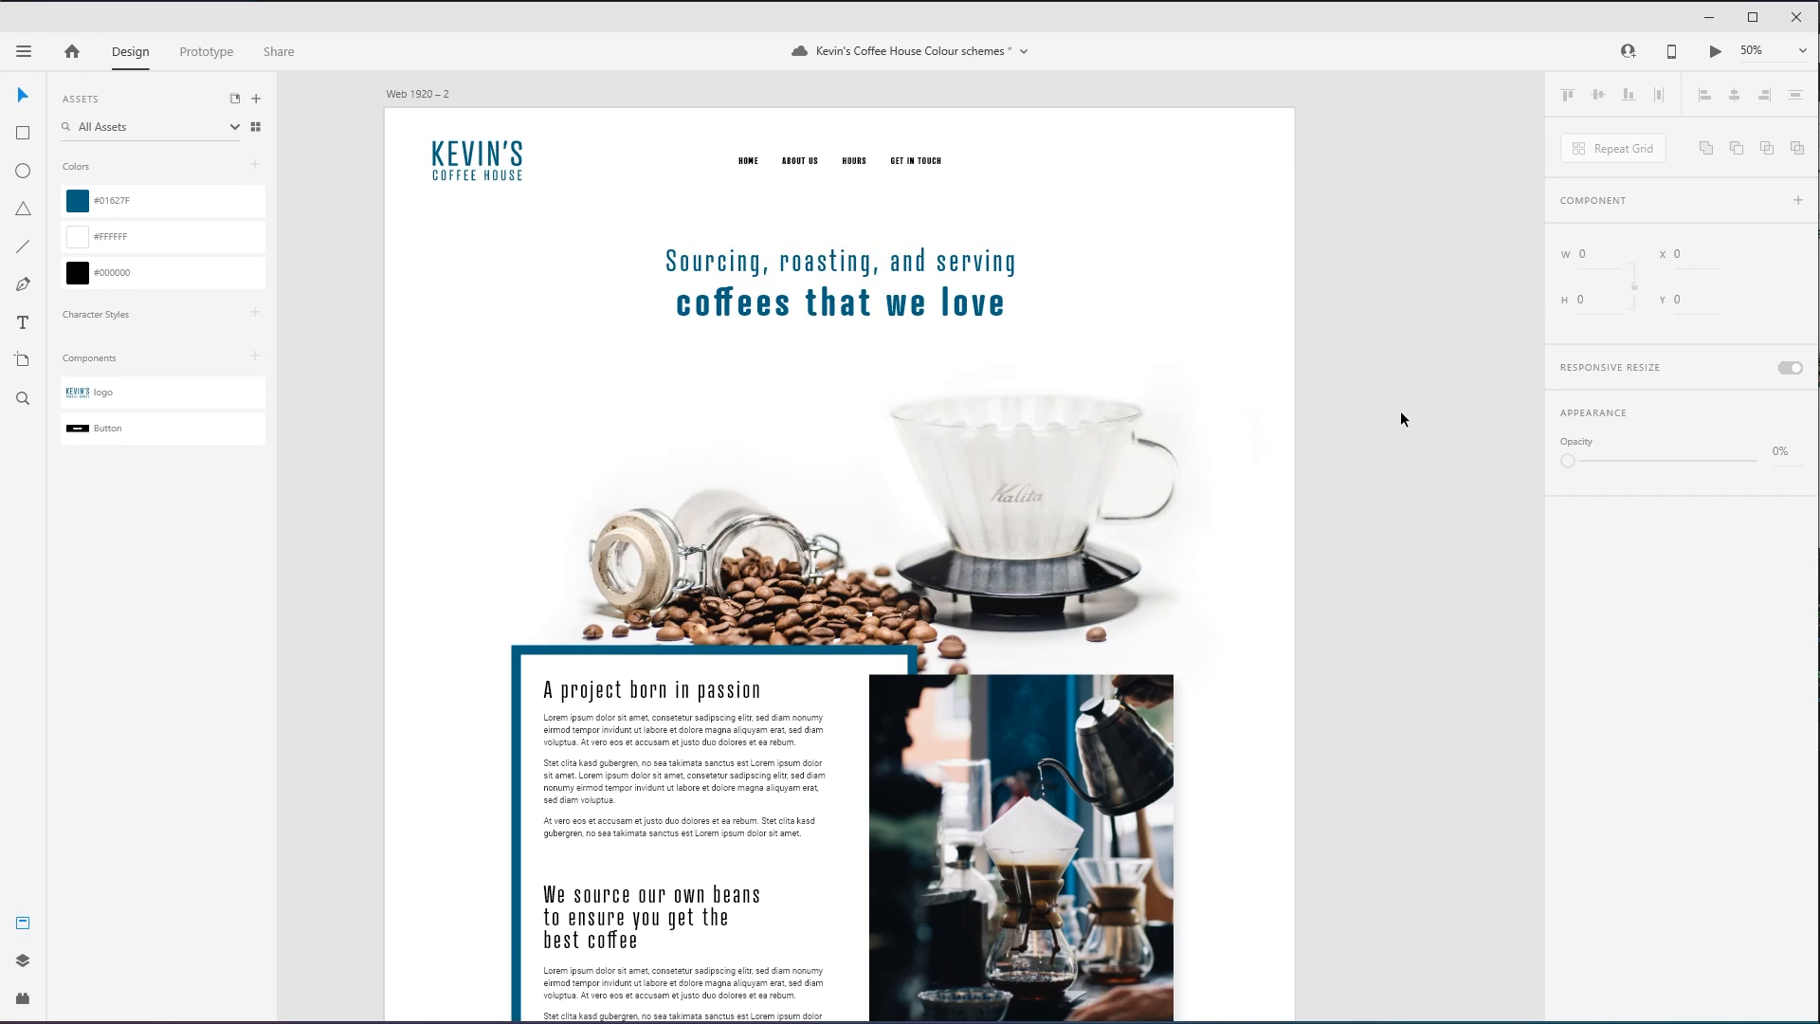
scroll(1401, 488, down, 8)
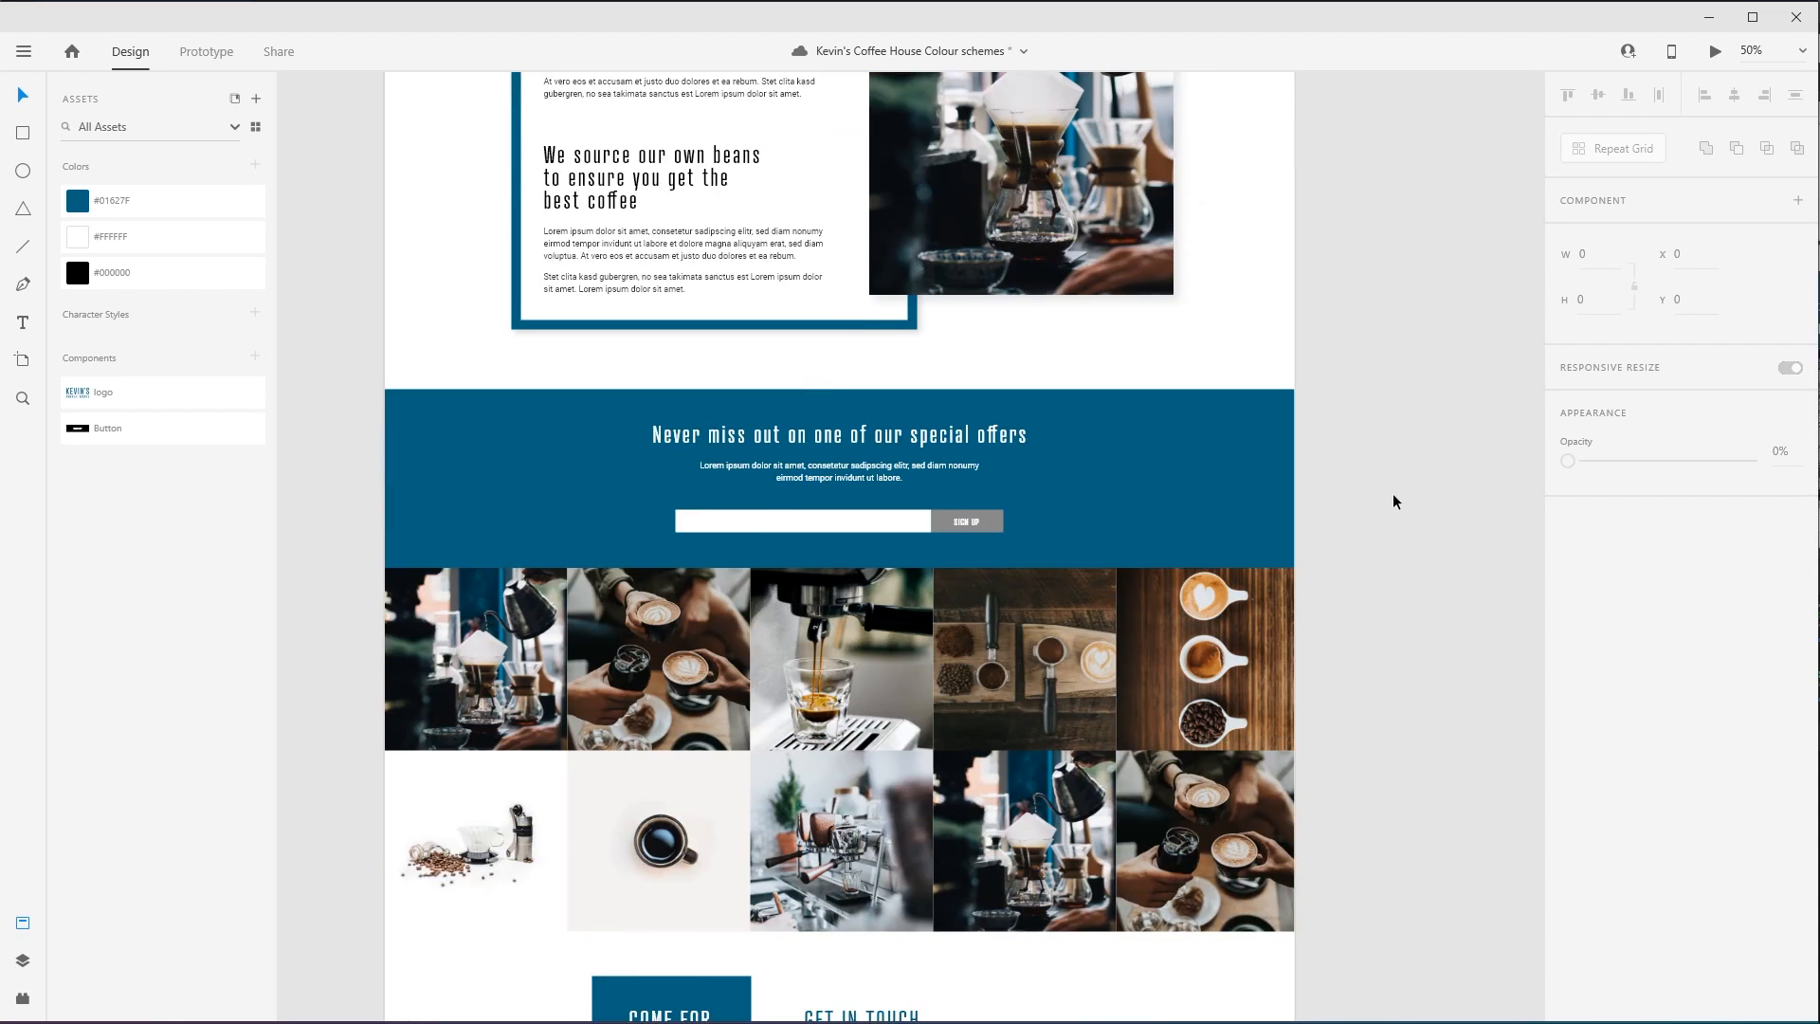
scroll(1407, 512, down, 3)
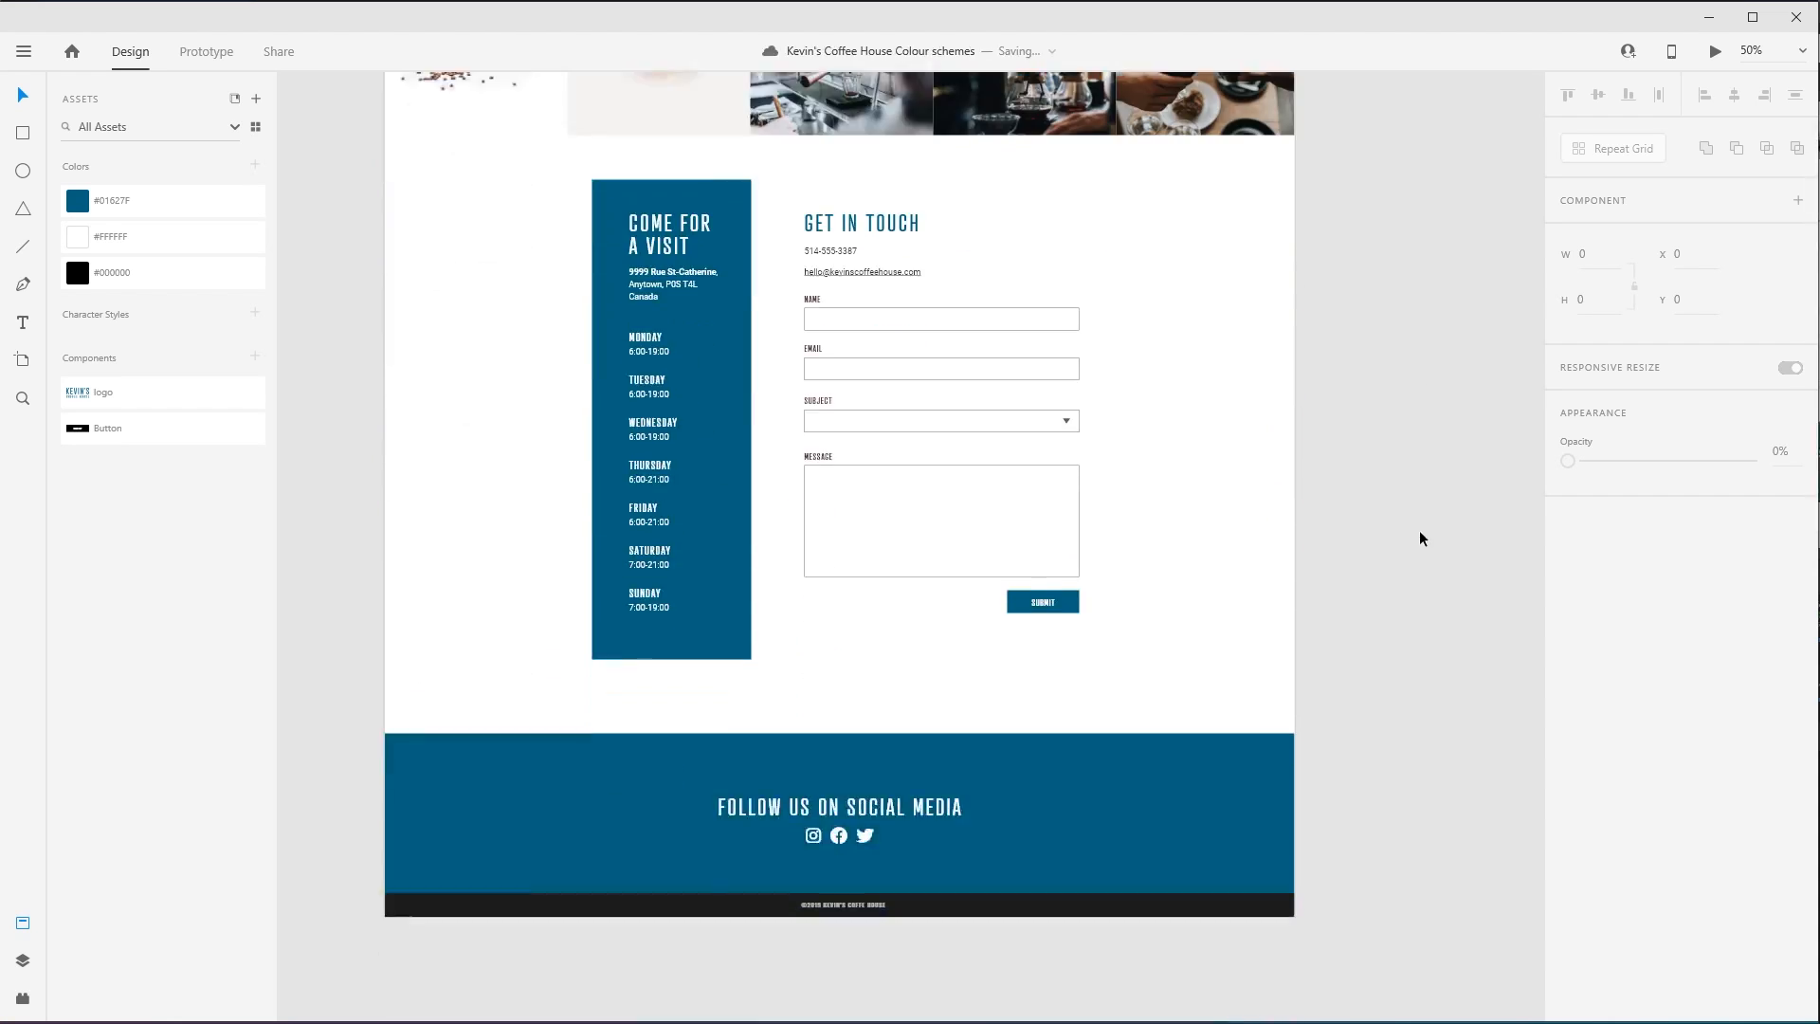
drag(1238, 404, 1228, 437)
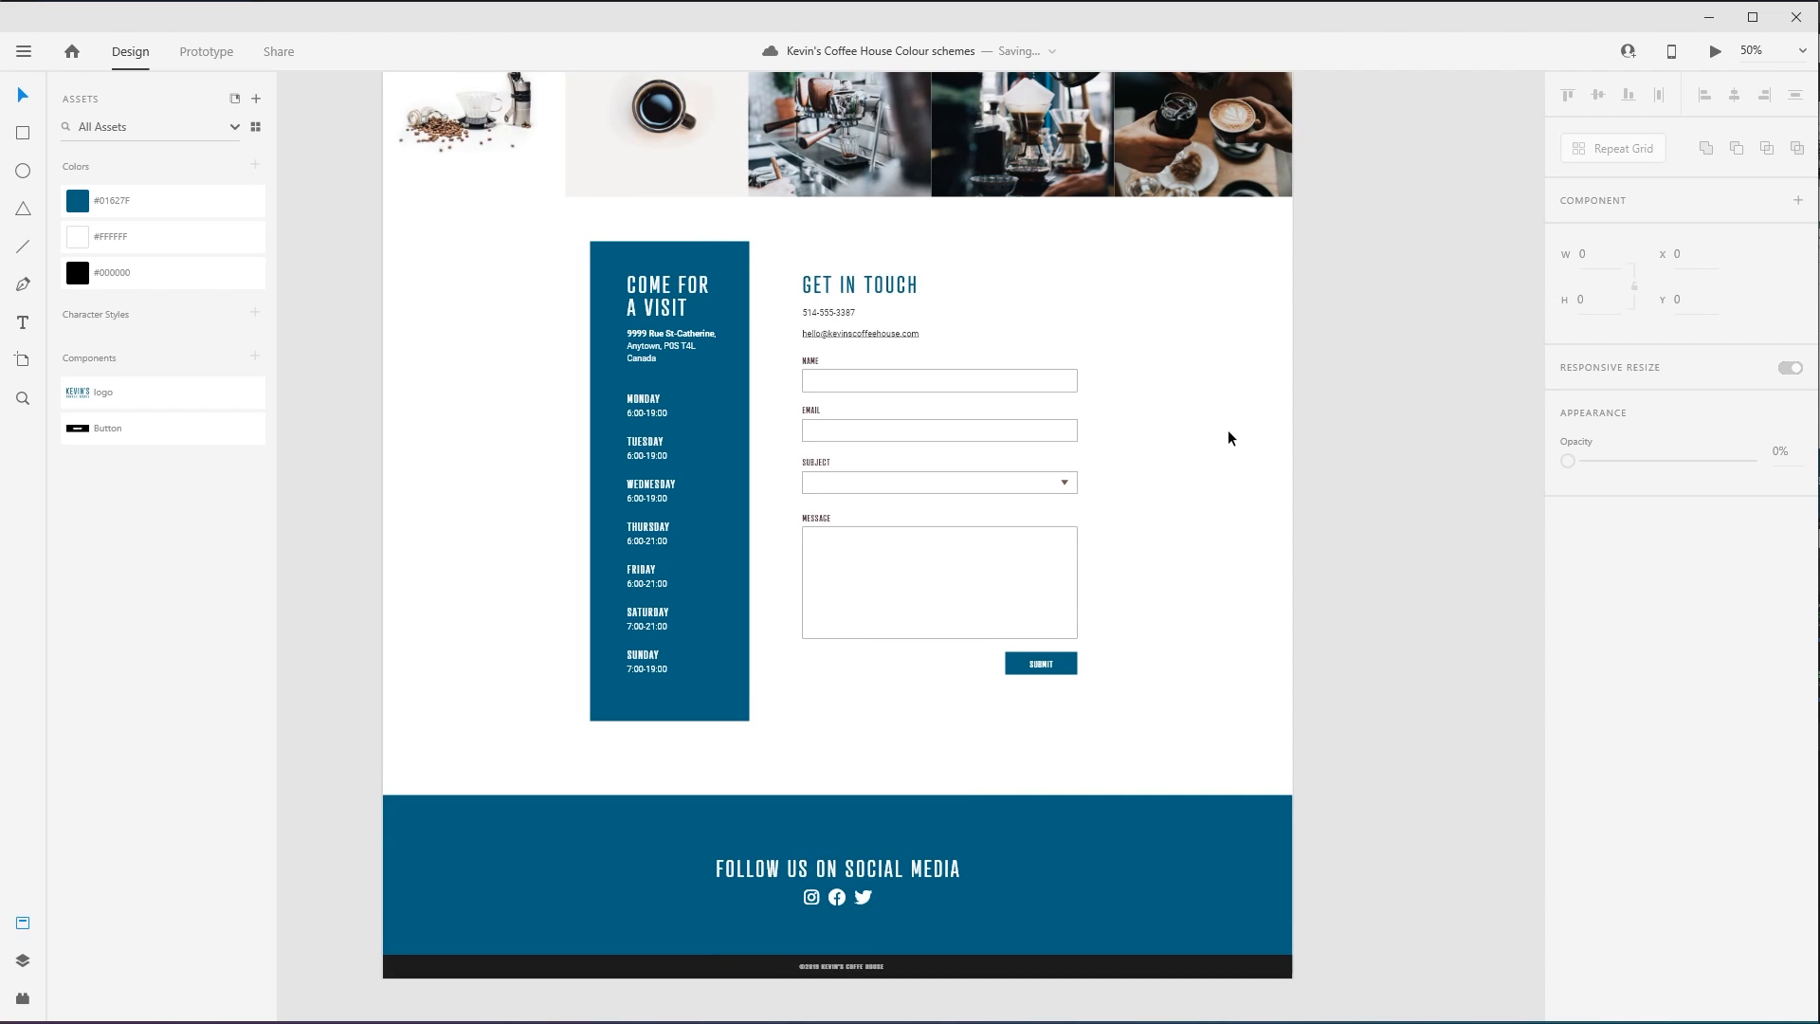
drag(1092, 304, 895, 650)
scroll(895, 651, up, 9)
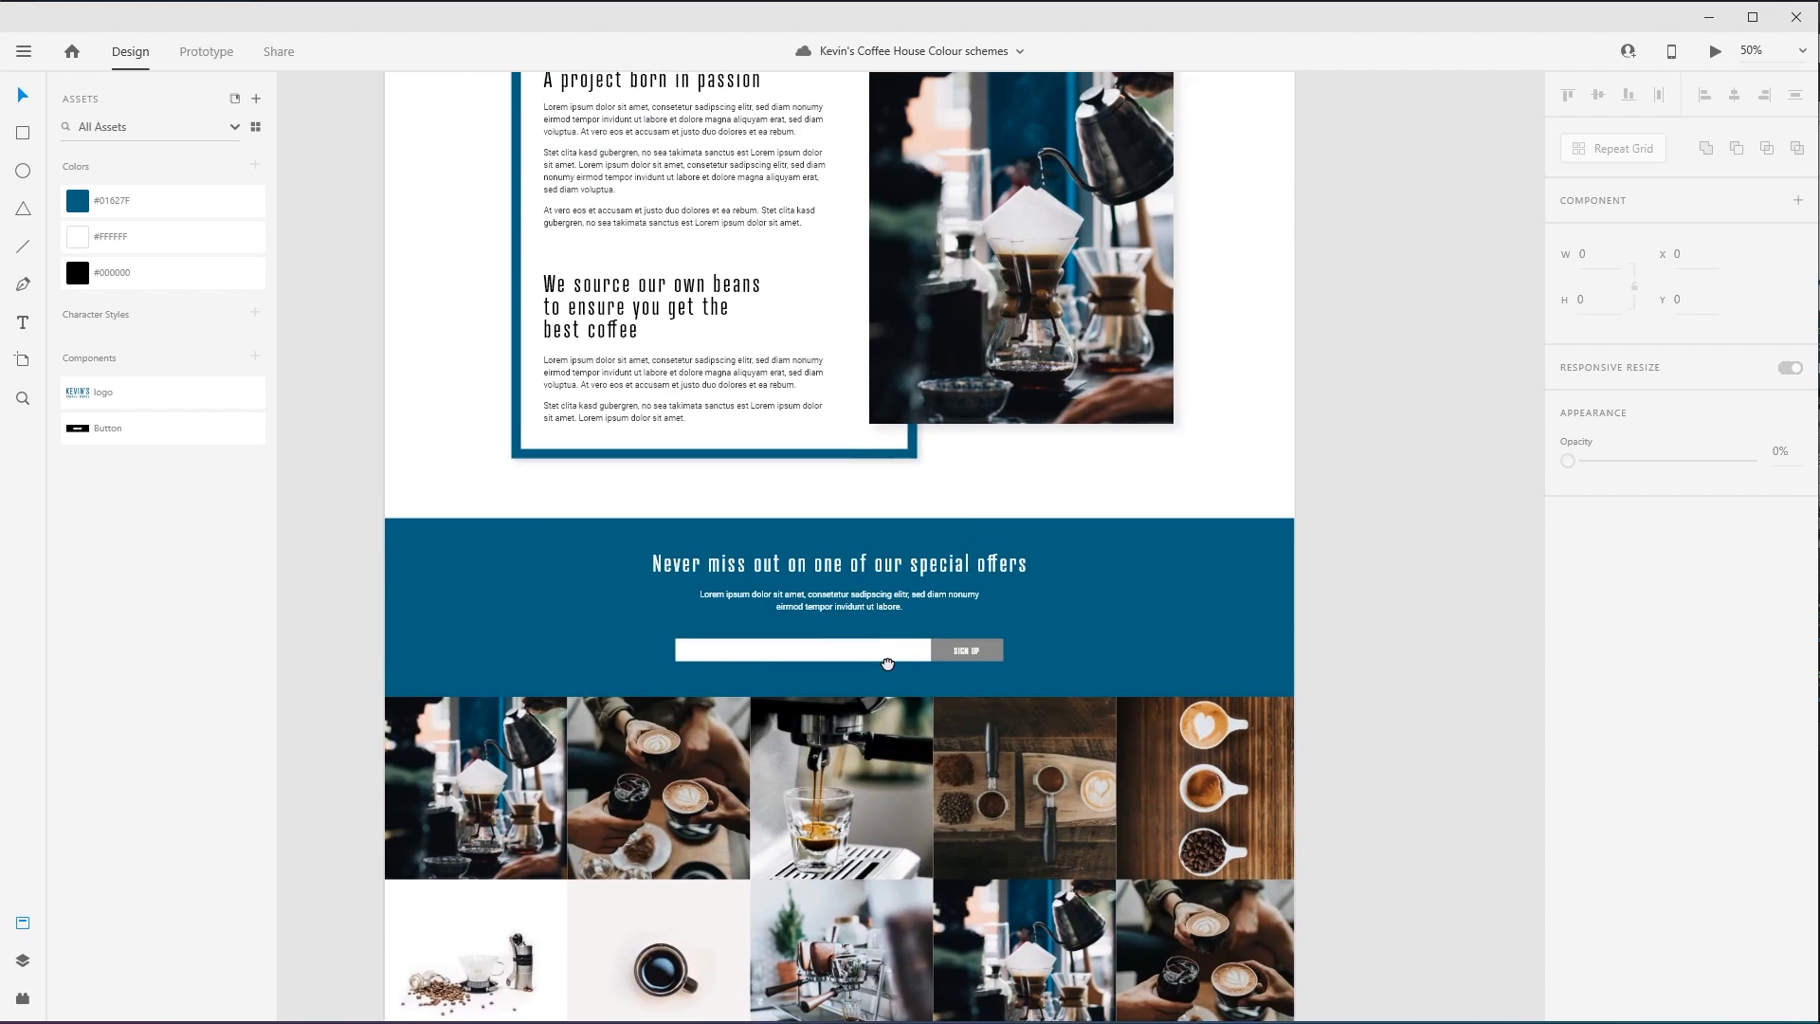
drag(1320, 438, 1296, 528)
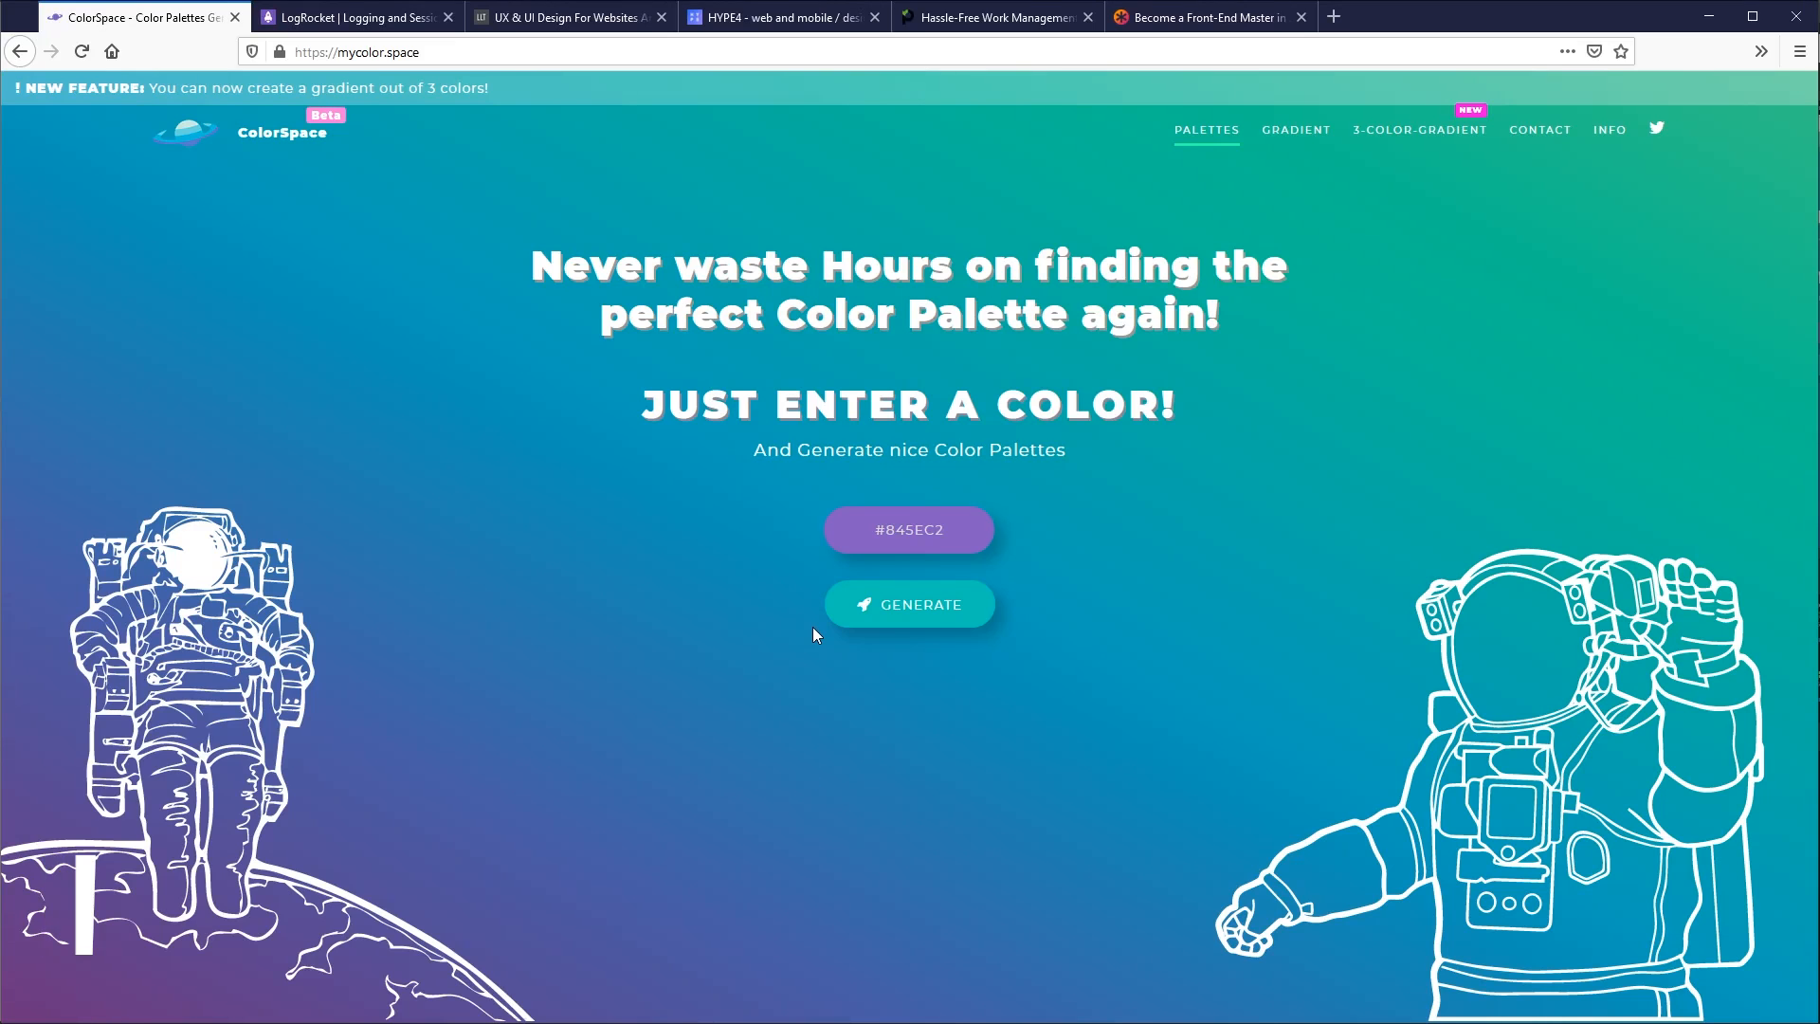
- Open the Adobe Color website, color.adobe.com, in a new browser tab
key(ctrl+t)
text(color.adobe.com)
key(Return)
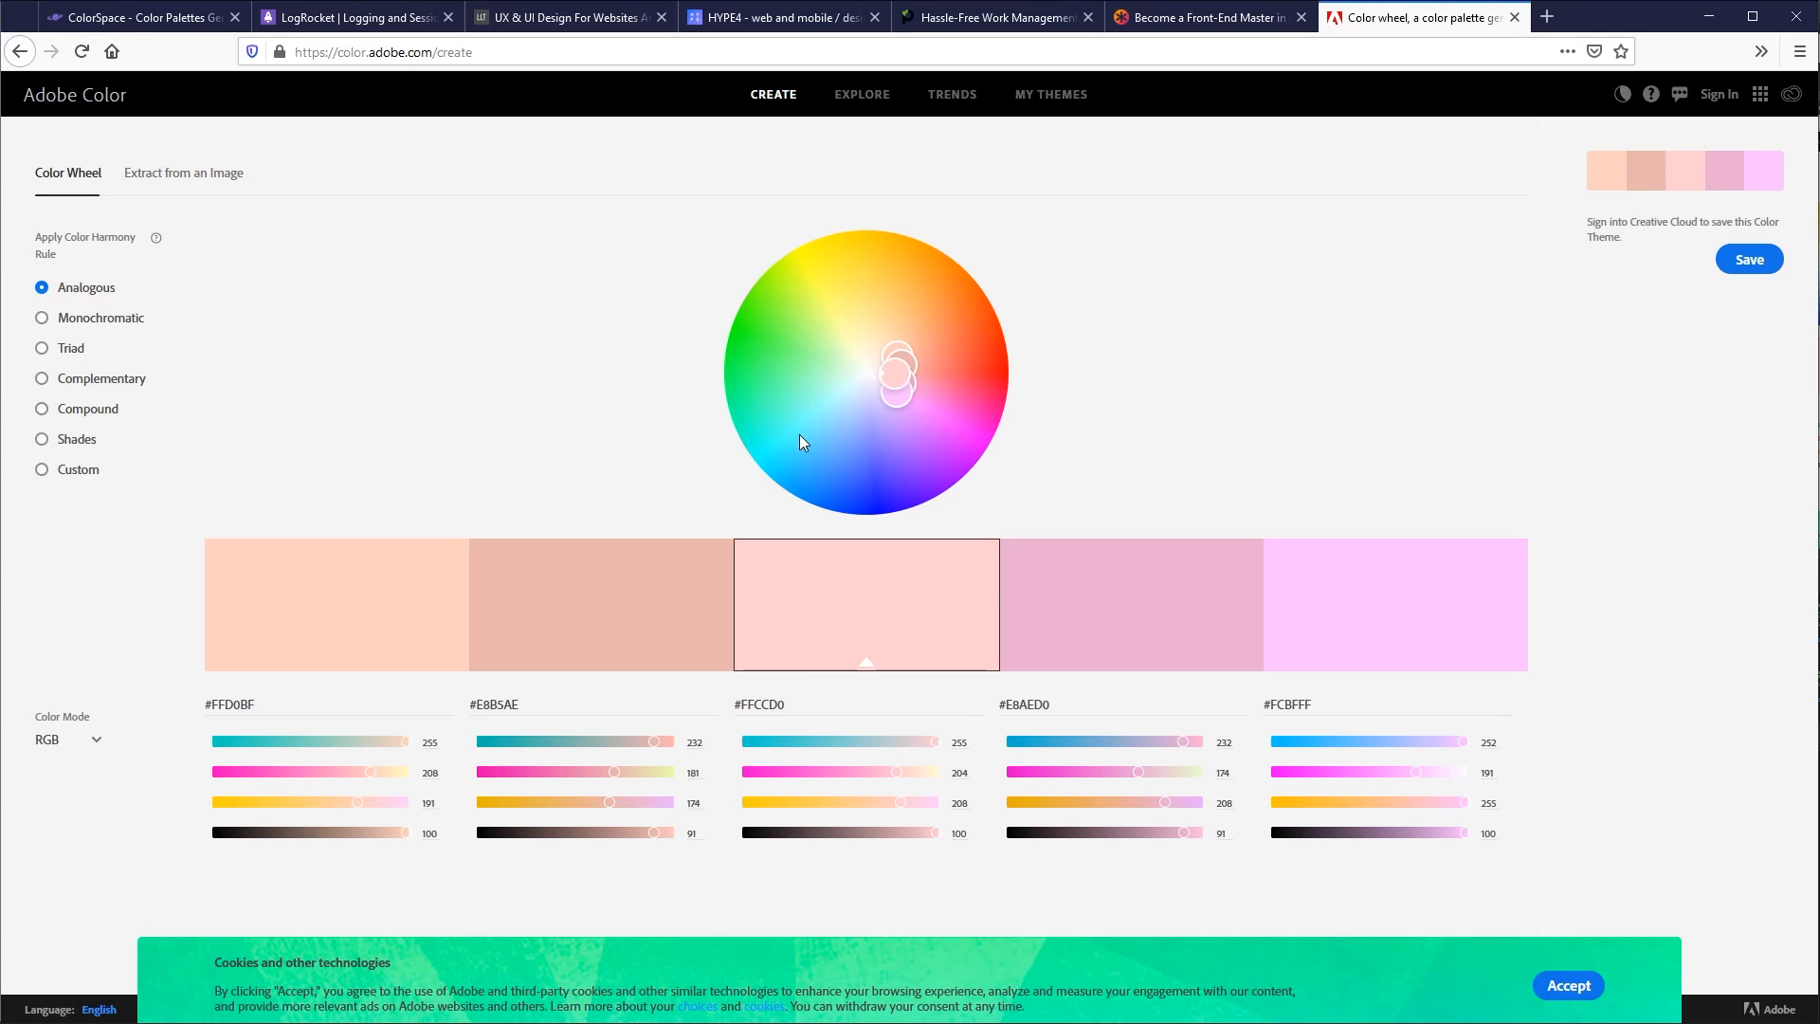
- Set the colour wheel's base colour to the dark brown #70300D and apply the Complementary harmony rule
drag(901, 370, 967, 299)
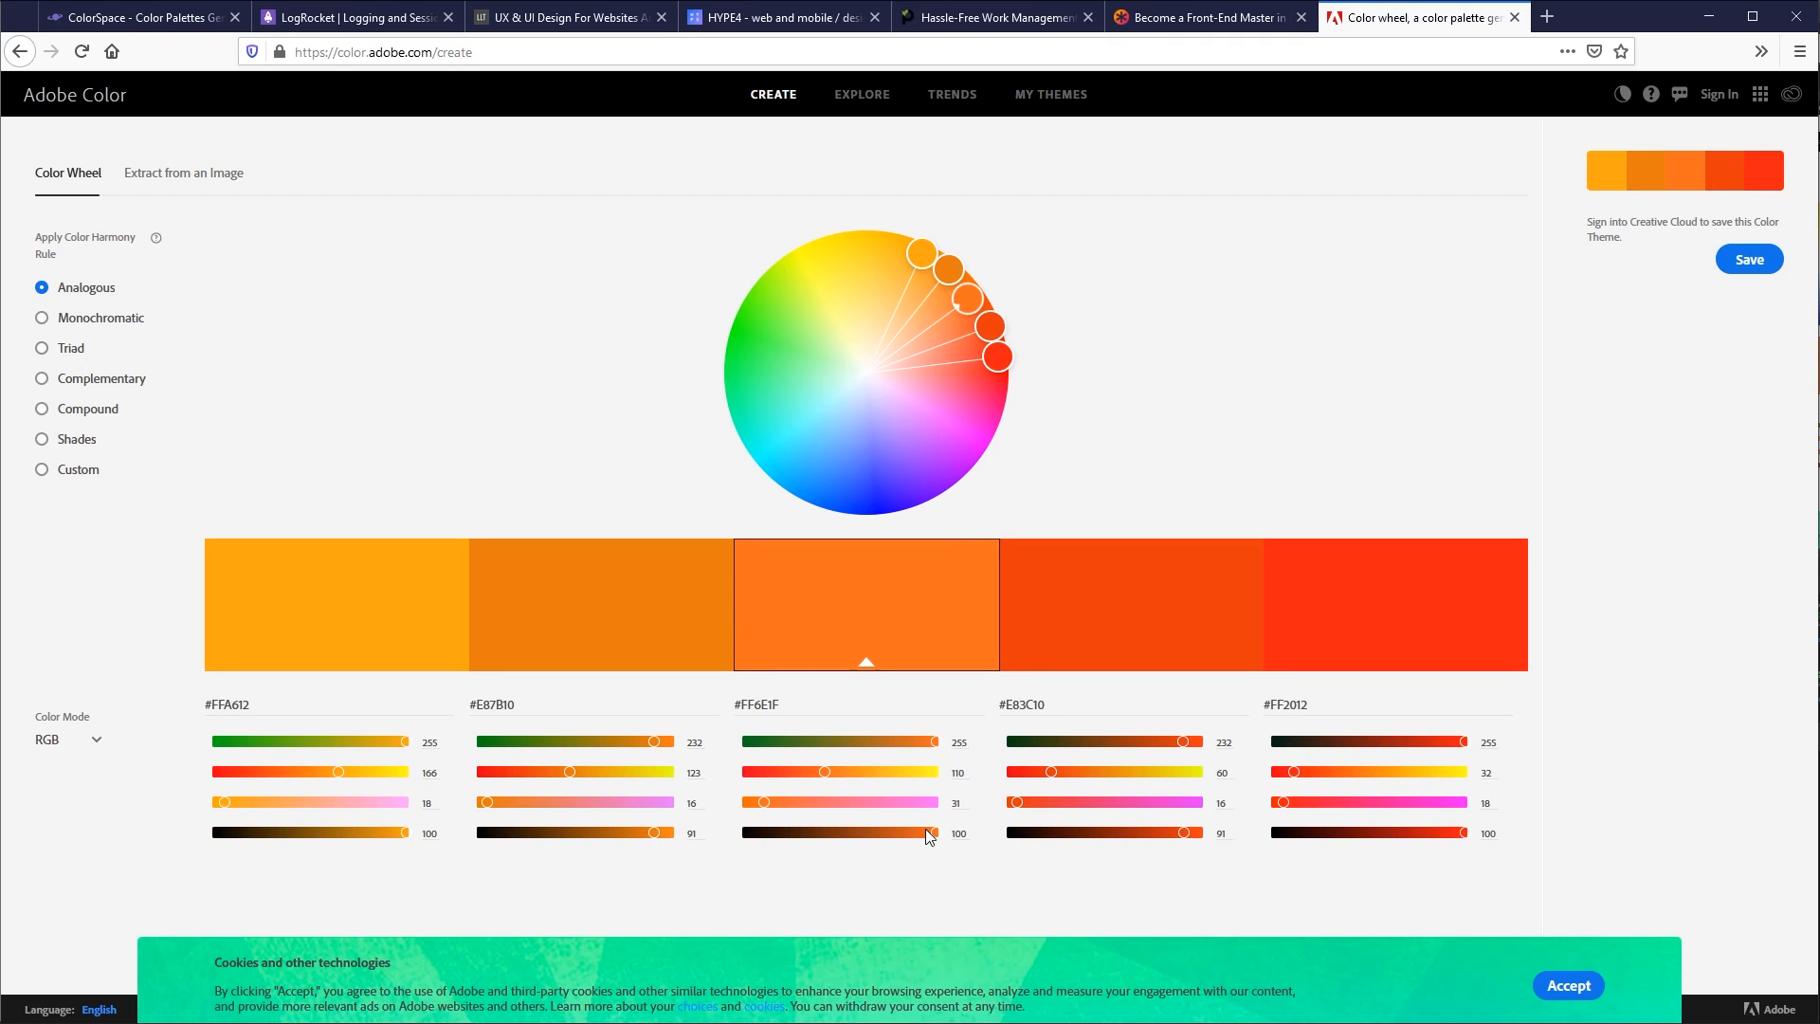
drag(883, 831, 827, 832)
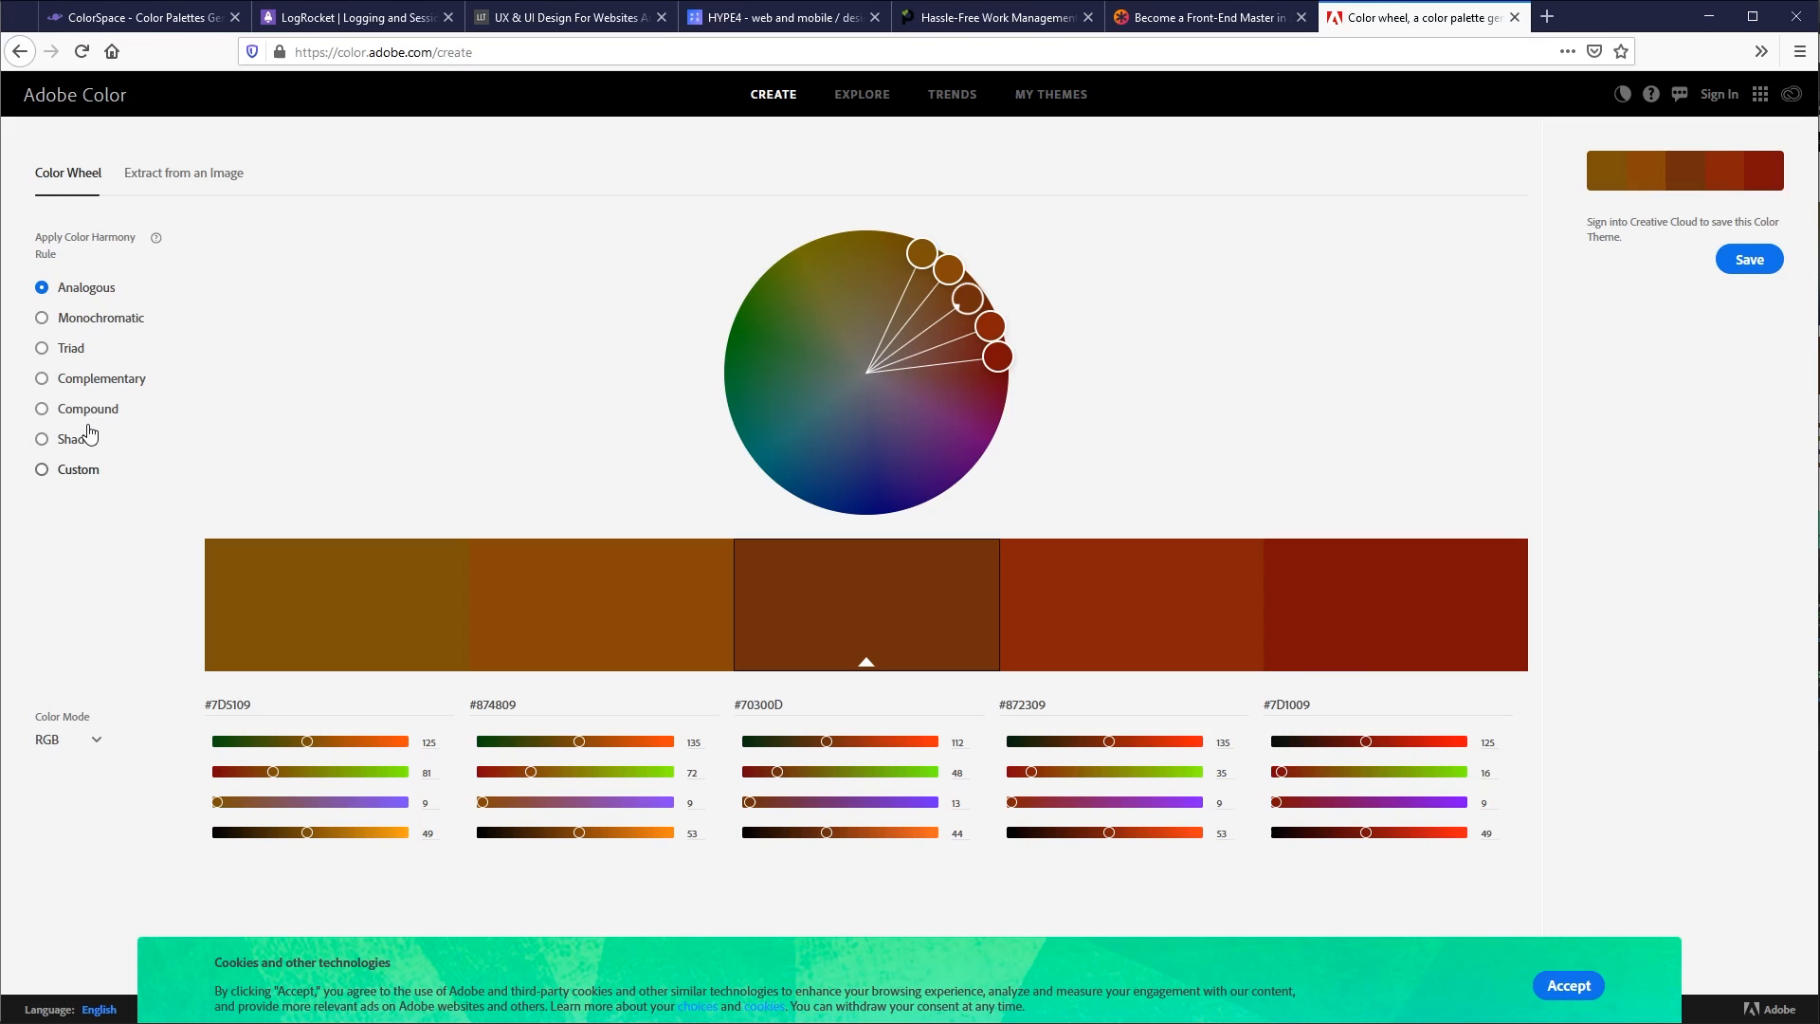
click(90, 384)
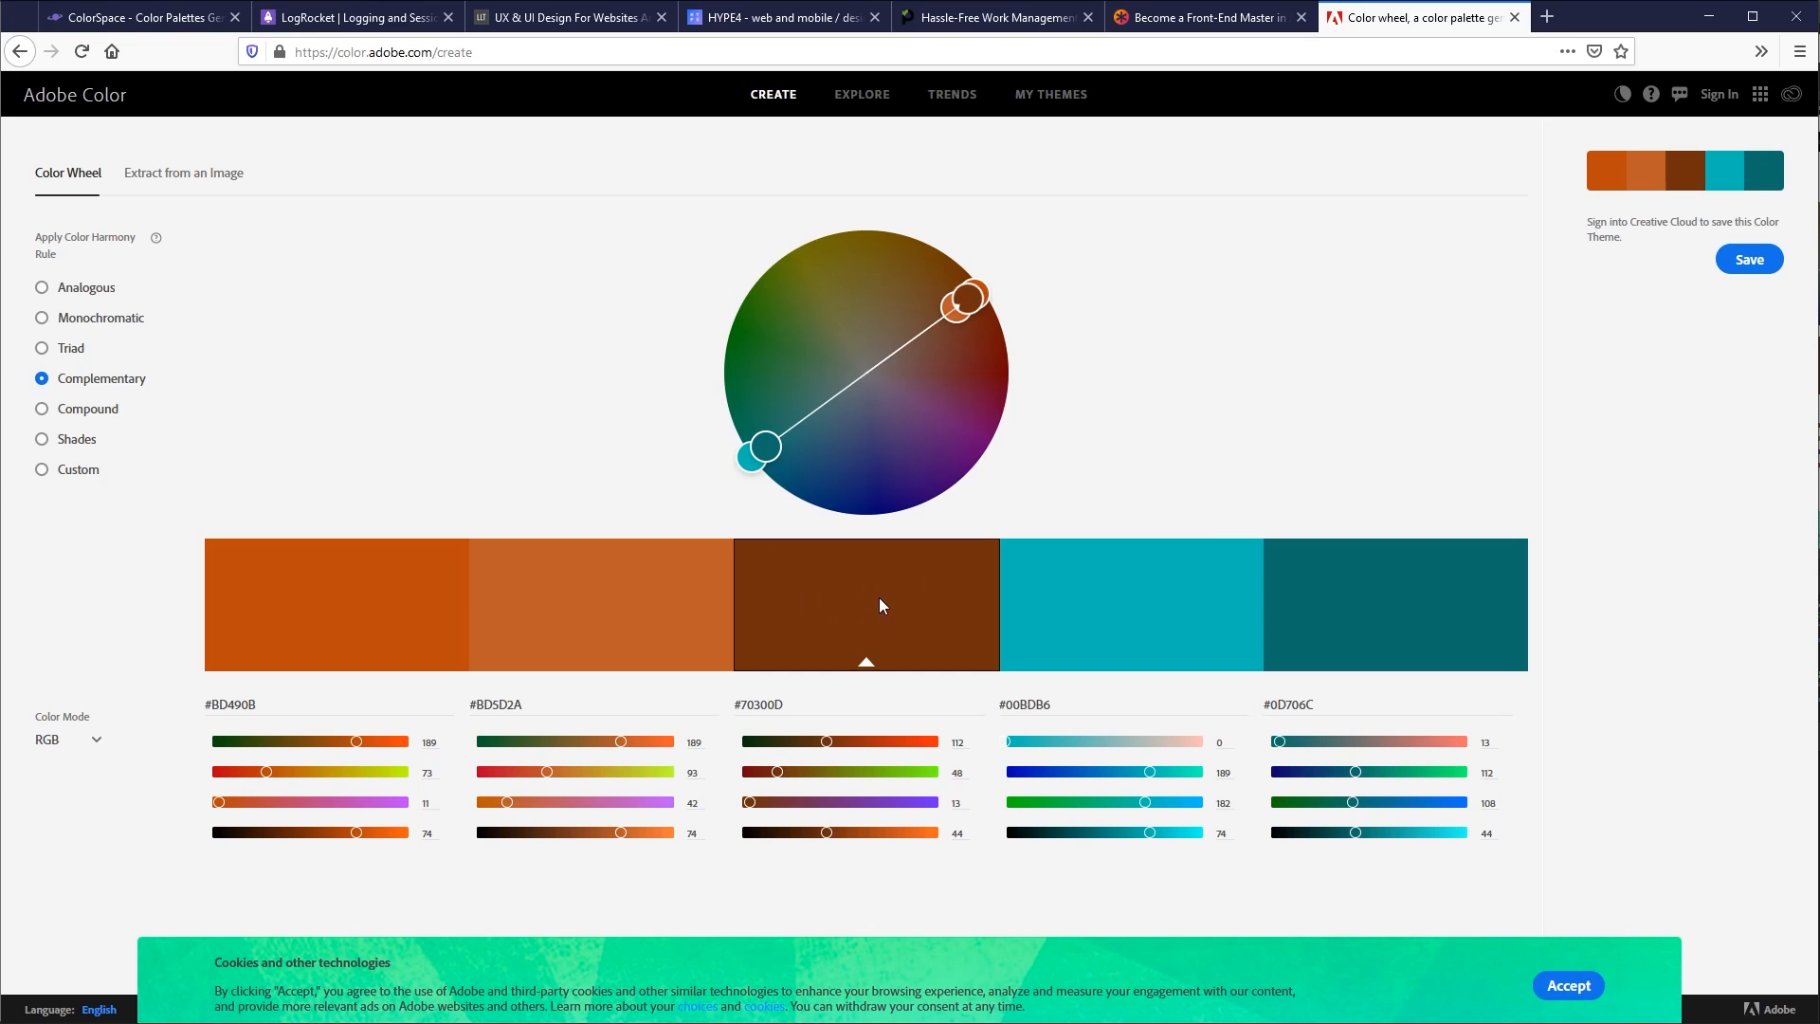
key(alt+Tab)
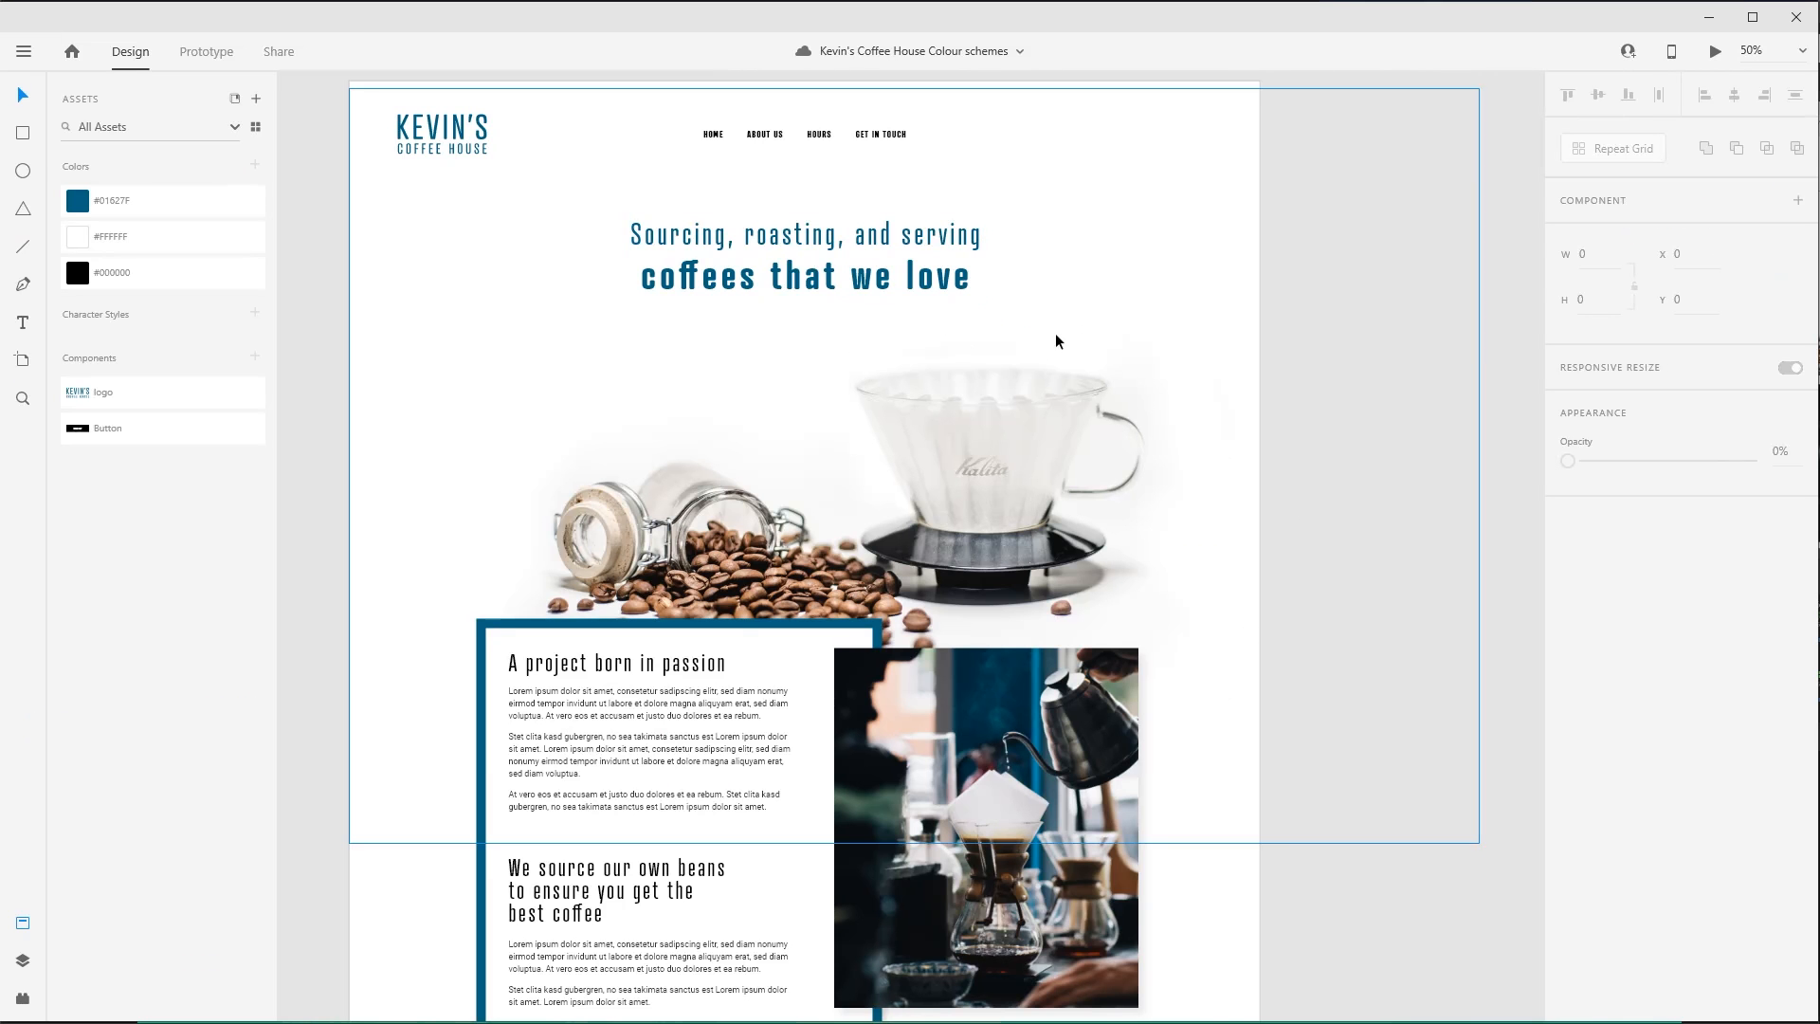
scroll(1215, 704, down, 2)
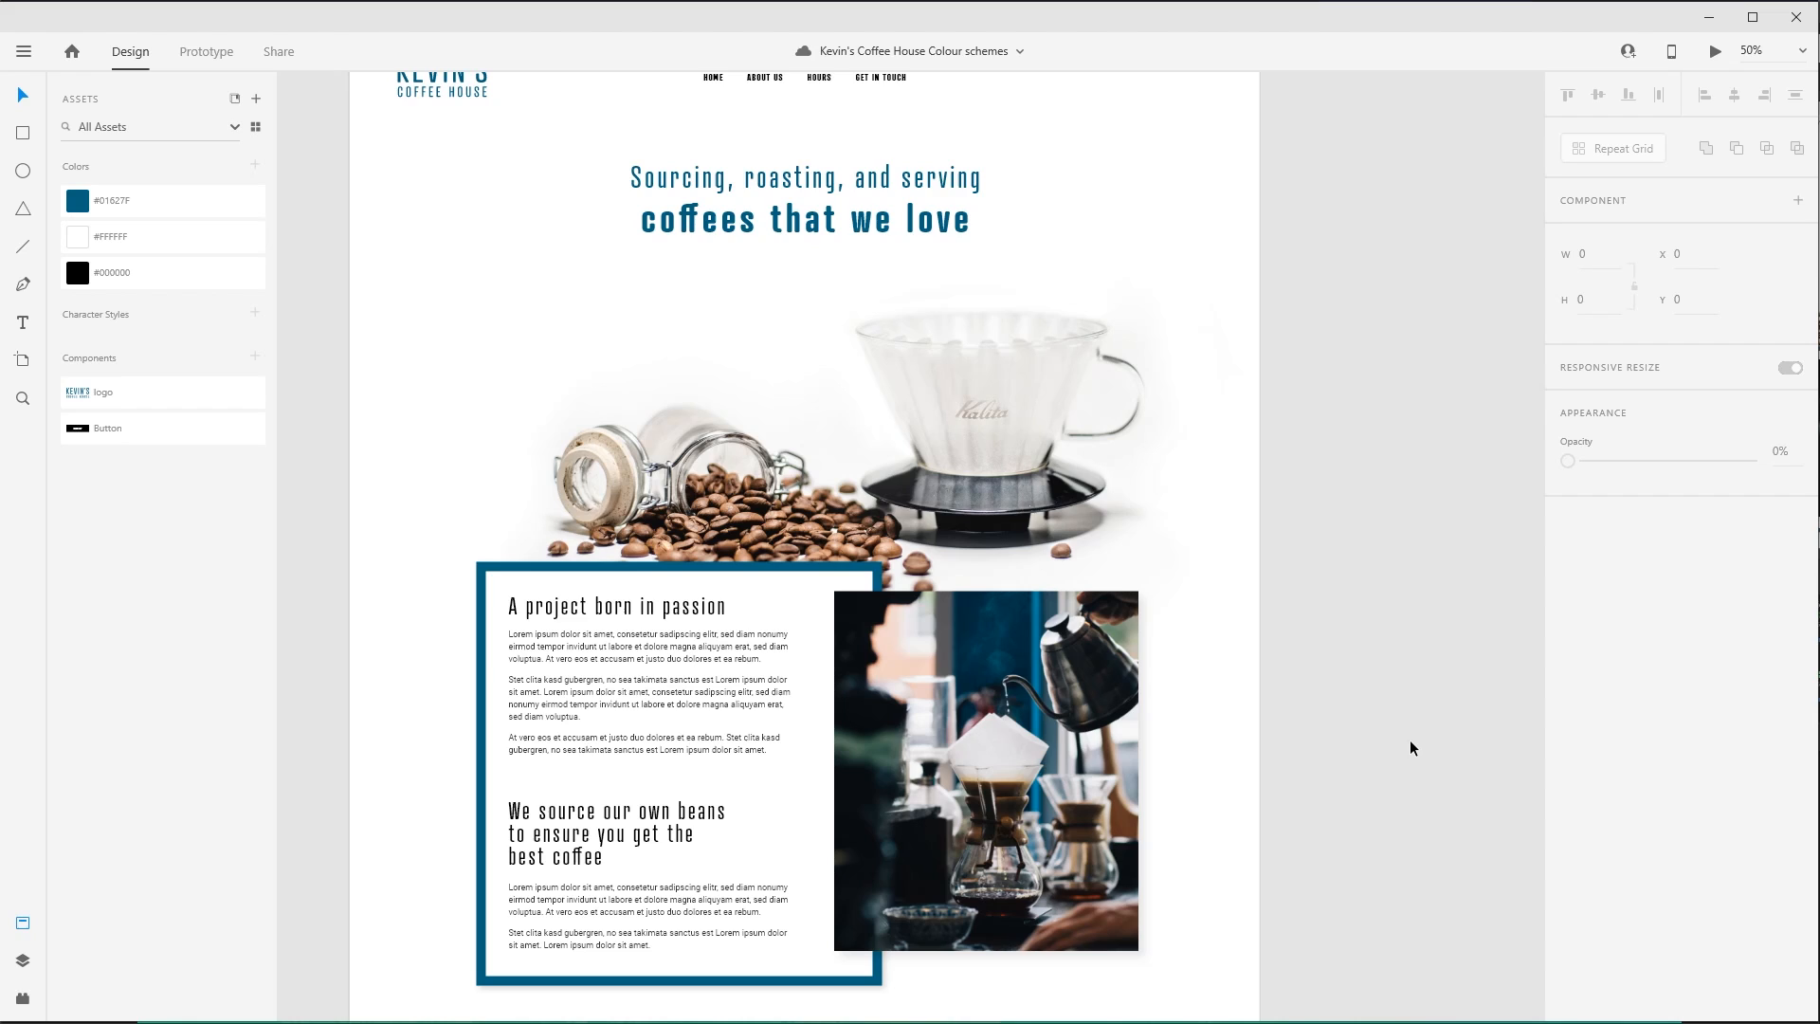
scroll(1410, 748, up, 3)
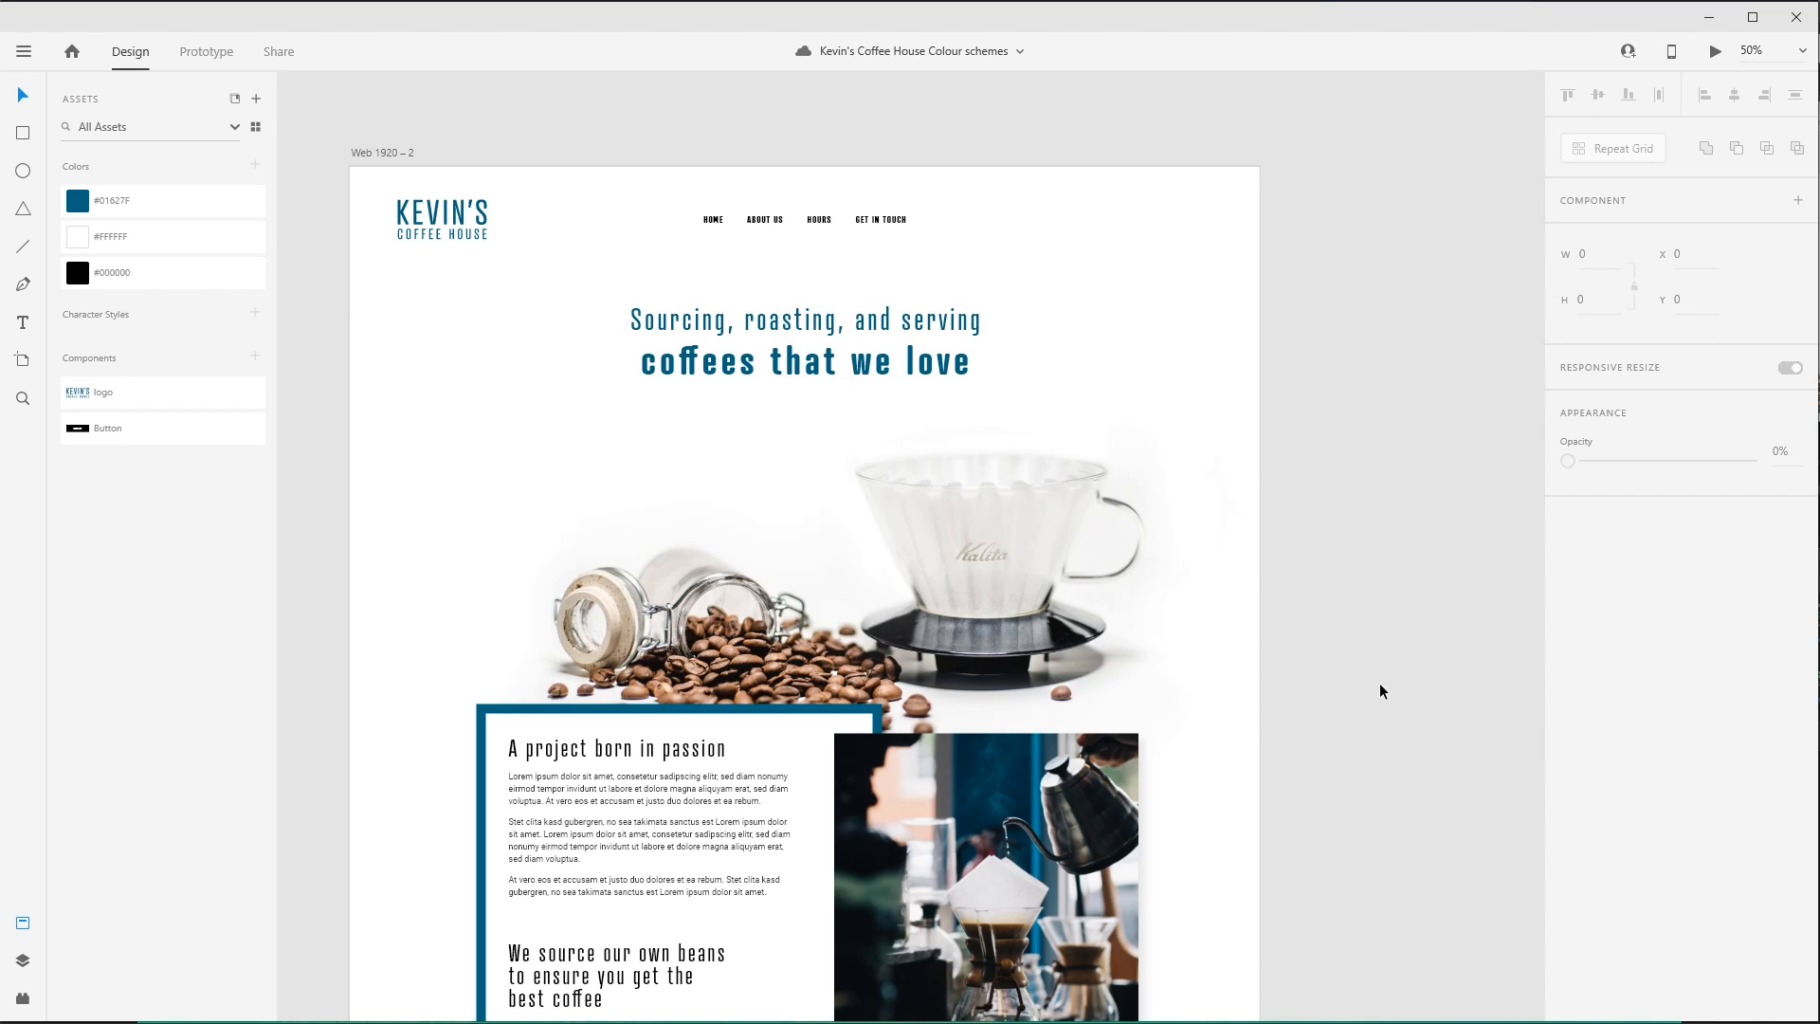
key(alt+Tab)
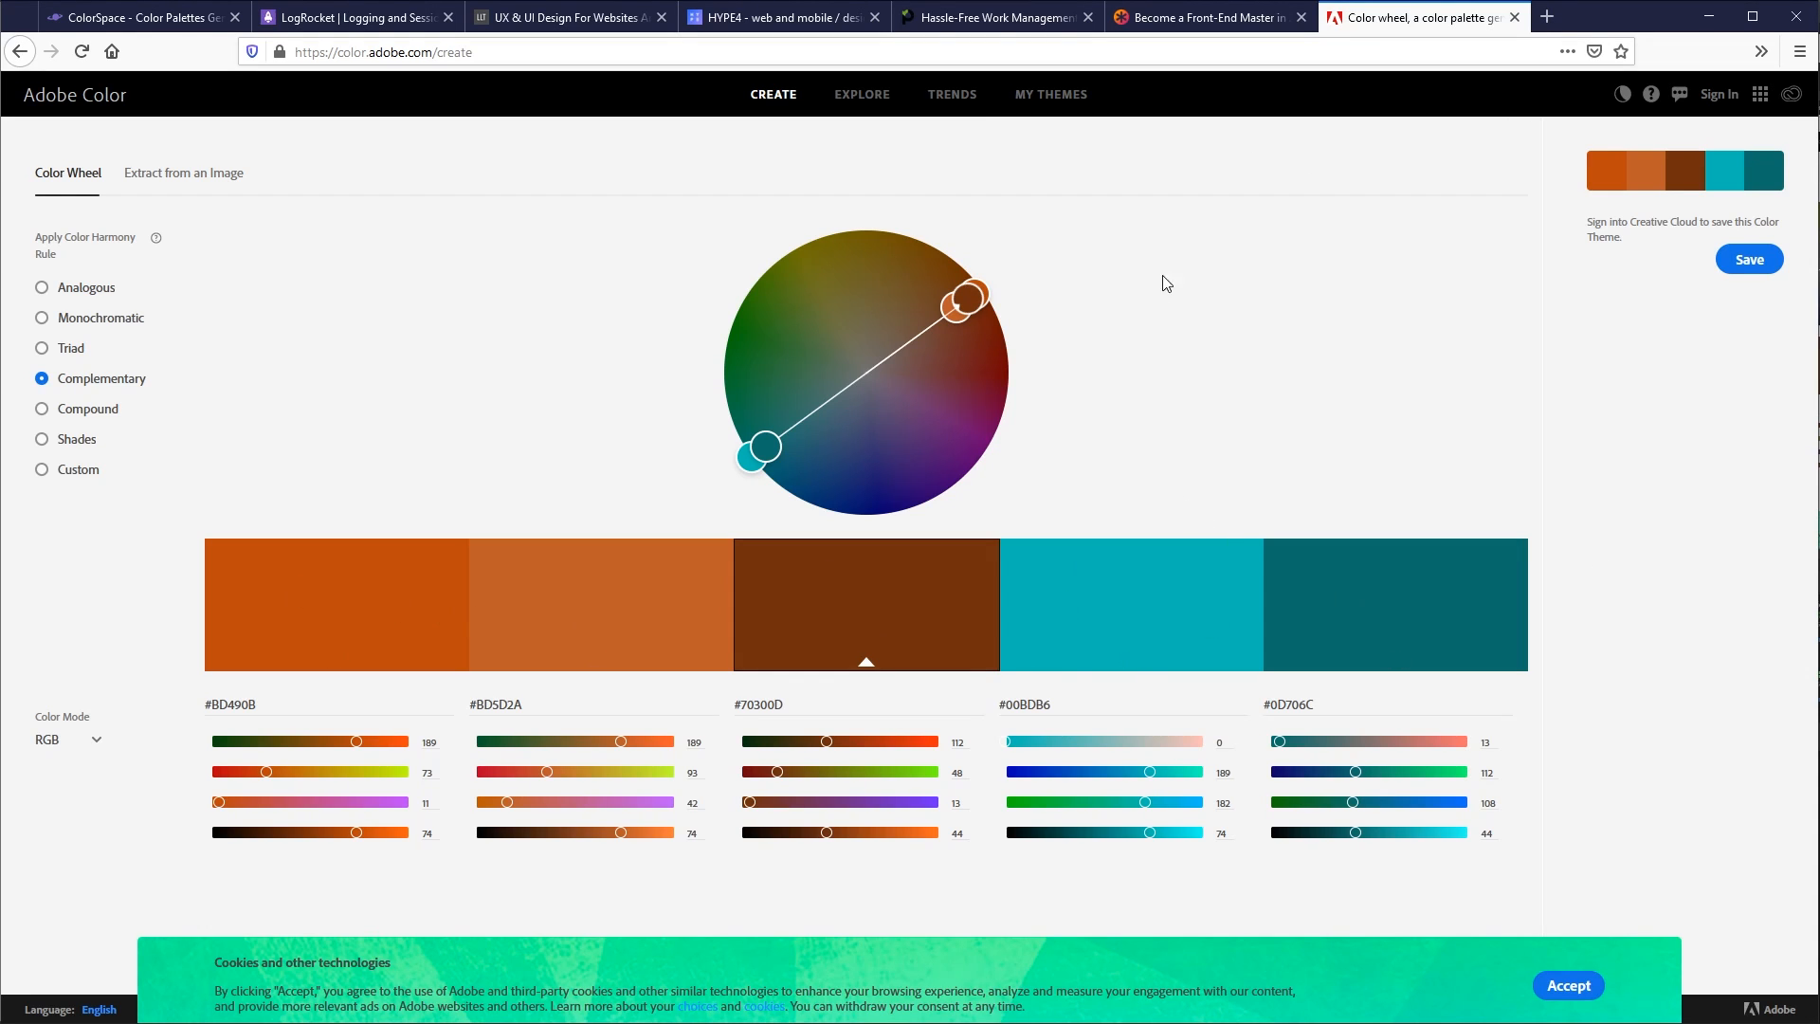
- Copy the blue asset's hex code #01627F from the coffee house design and generate palettes from it in ColorSpace
click(140, 19)
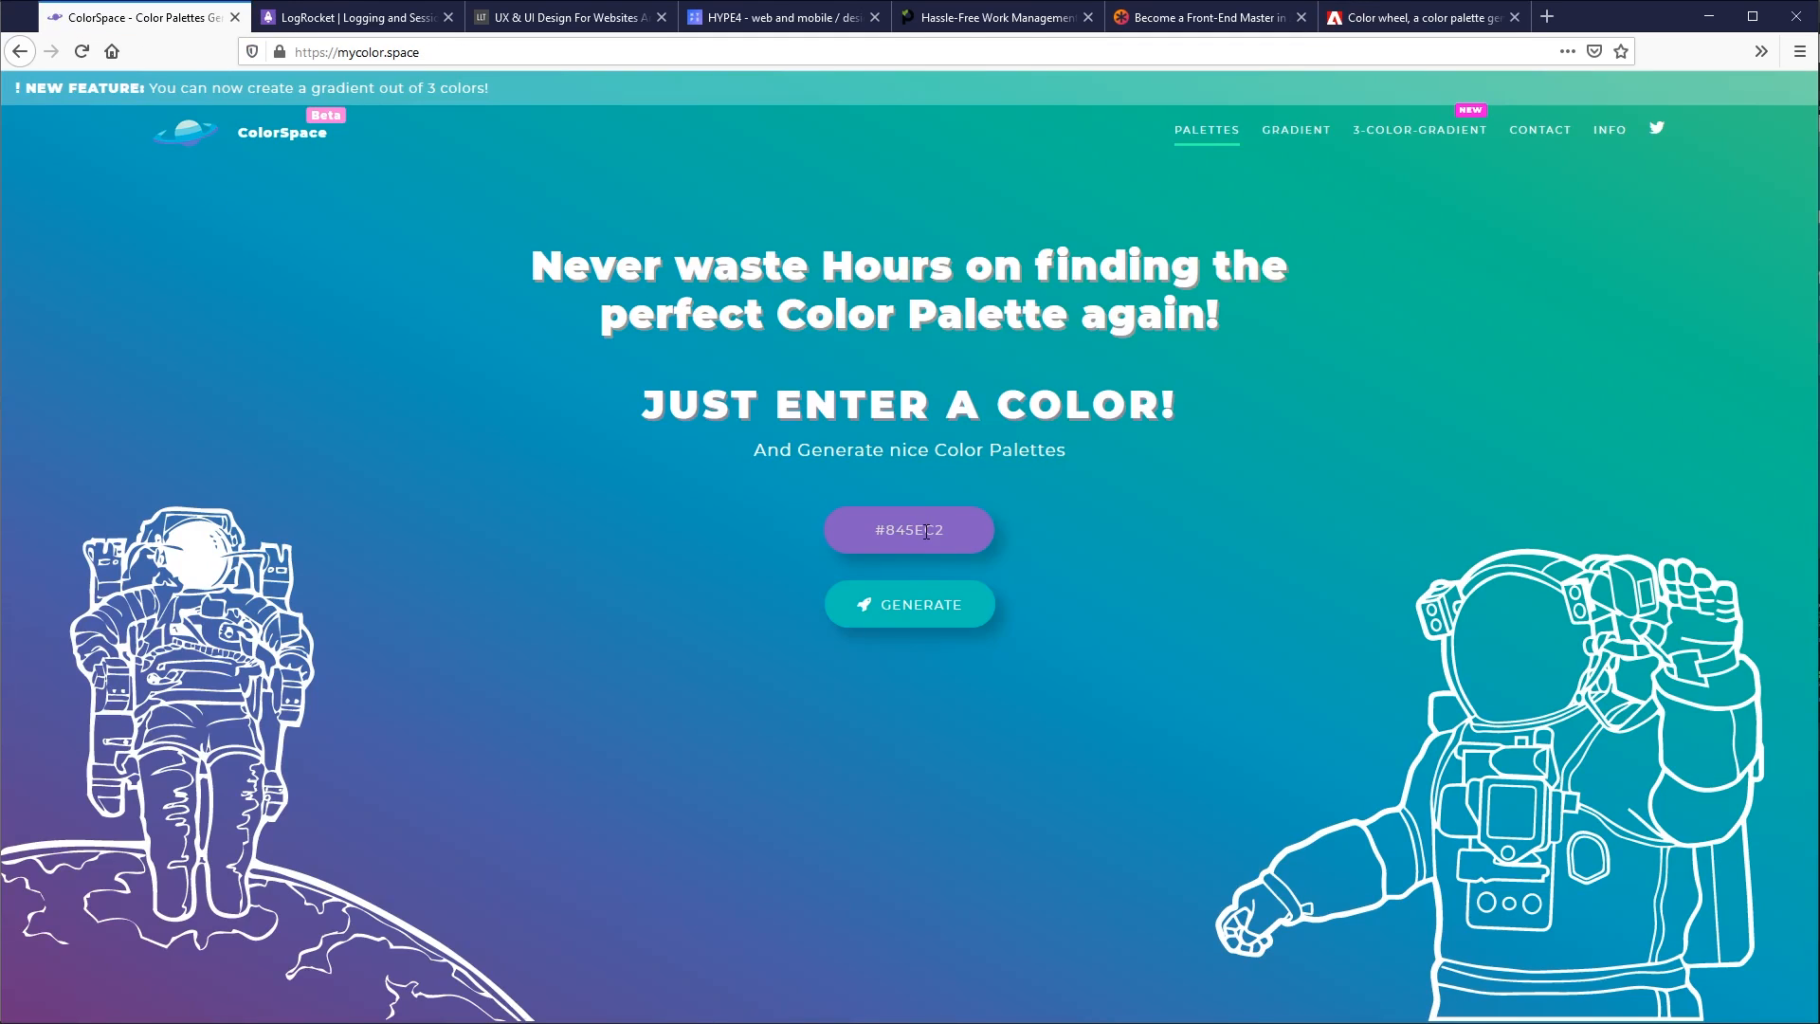
key(alt+Tab)
double_click(118, 201)
key(ctrl+c)
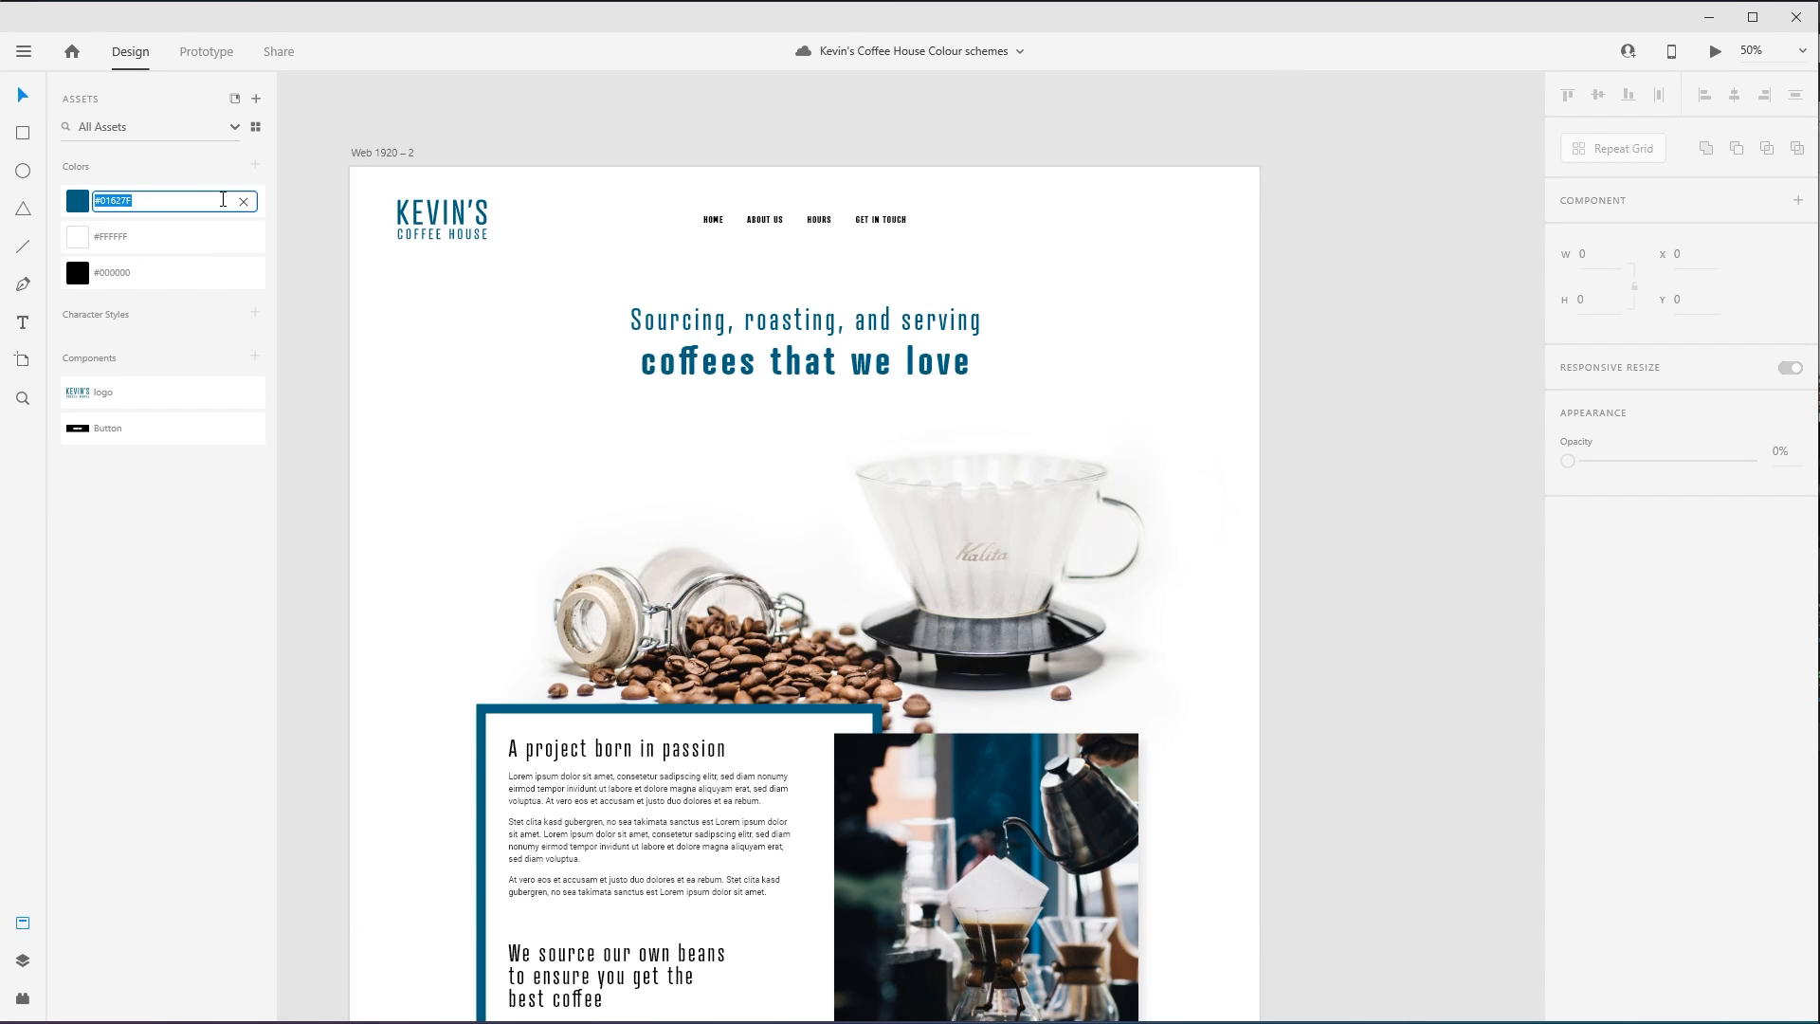
key(alt+Tab)
double_click(922, 527)
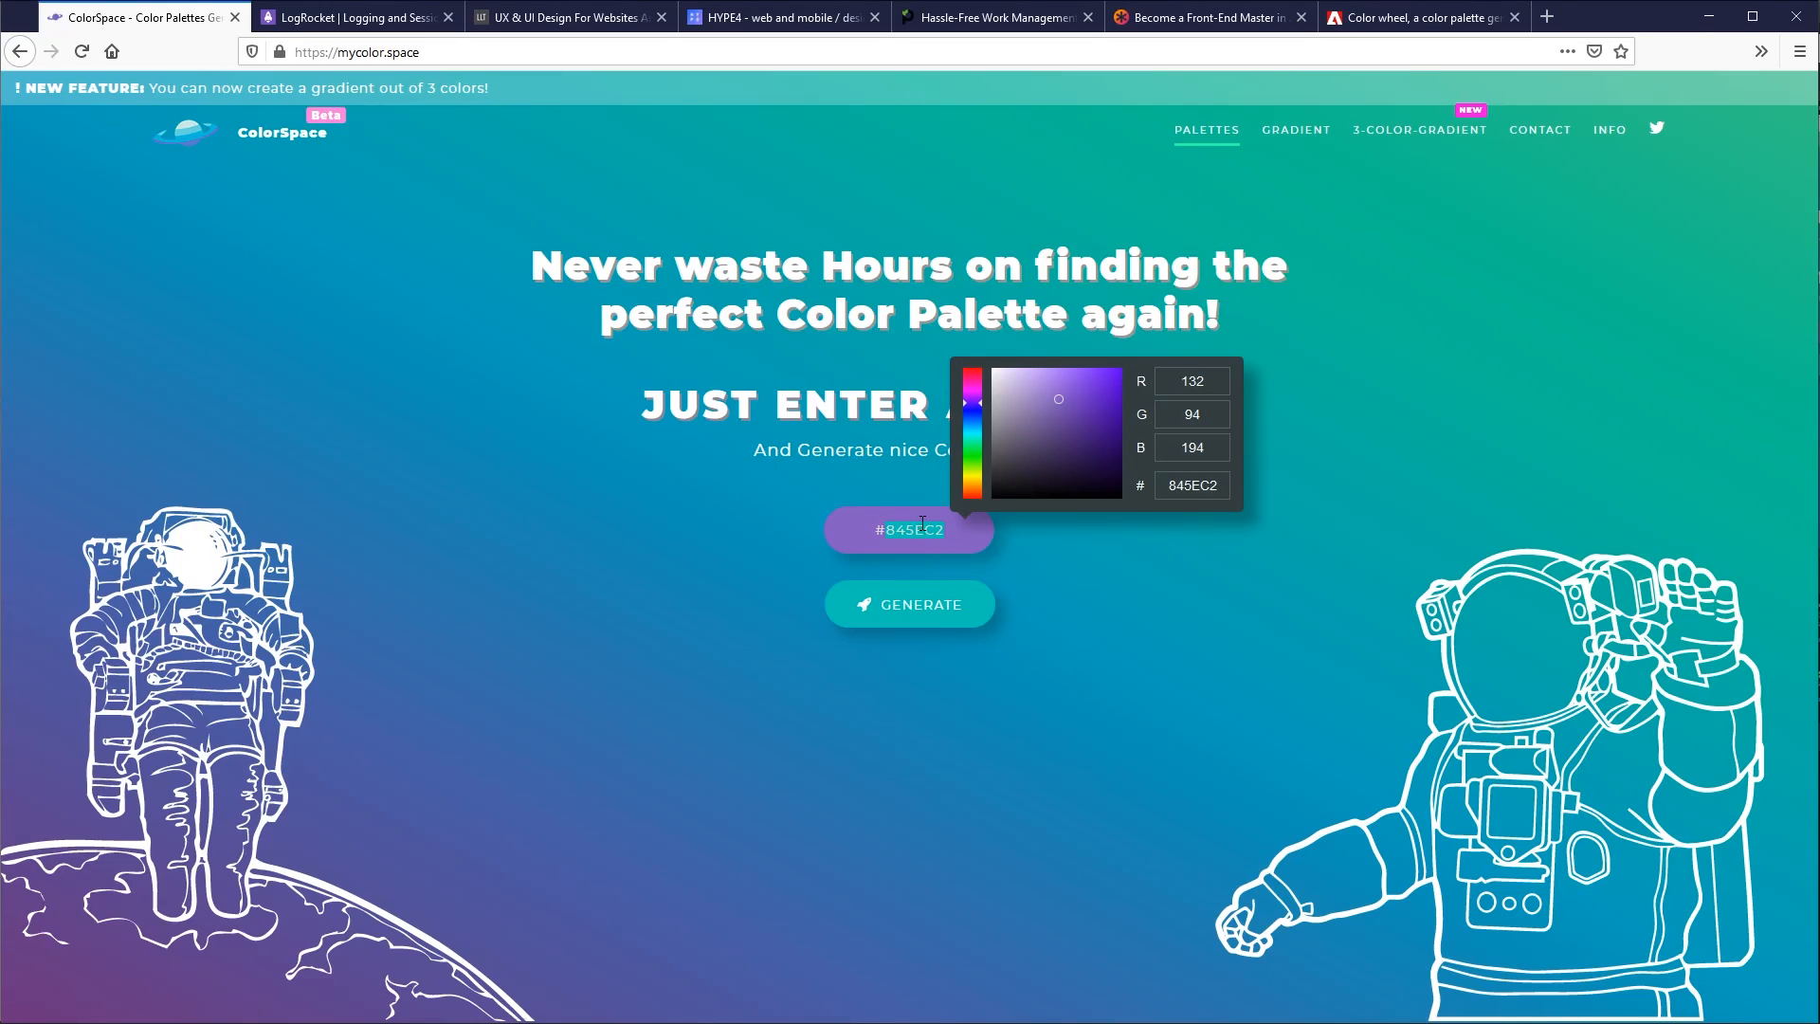
key(ctrl+v)
click(901, 605)
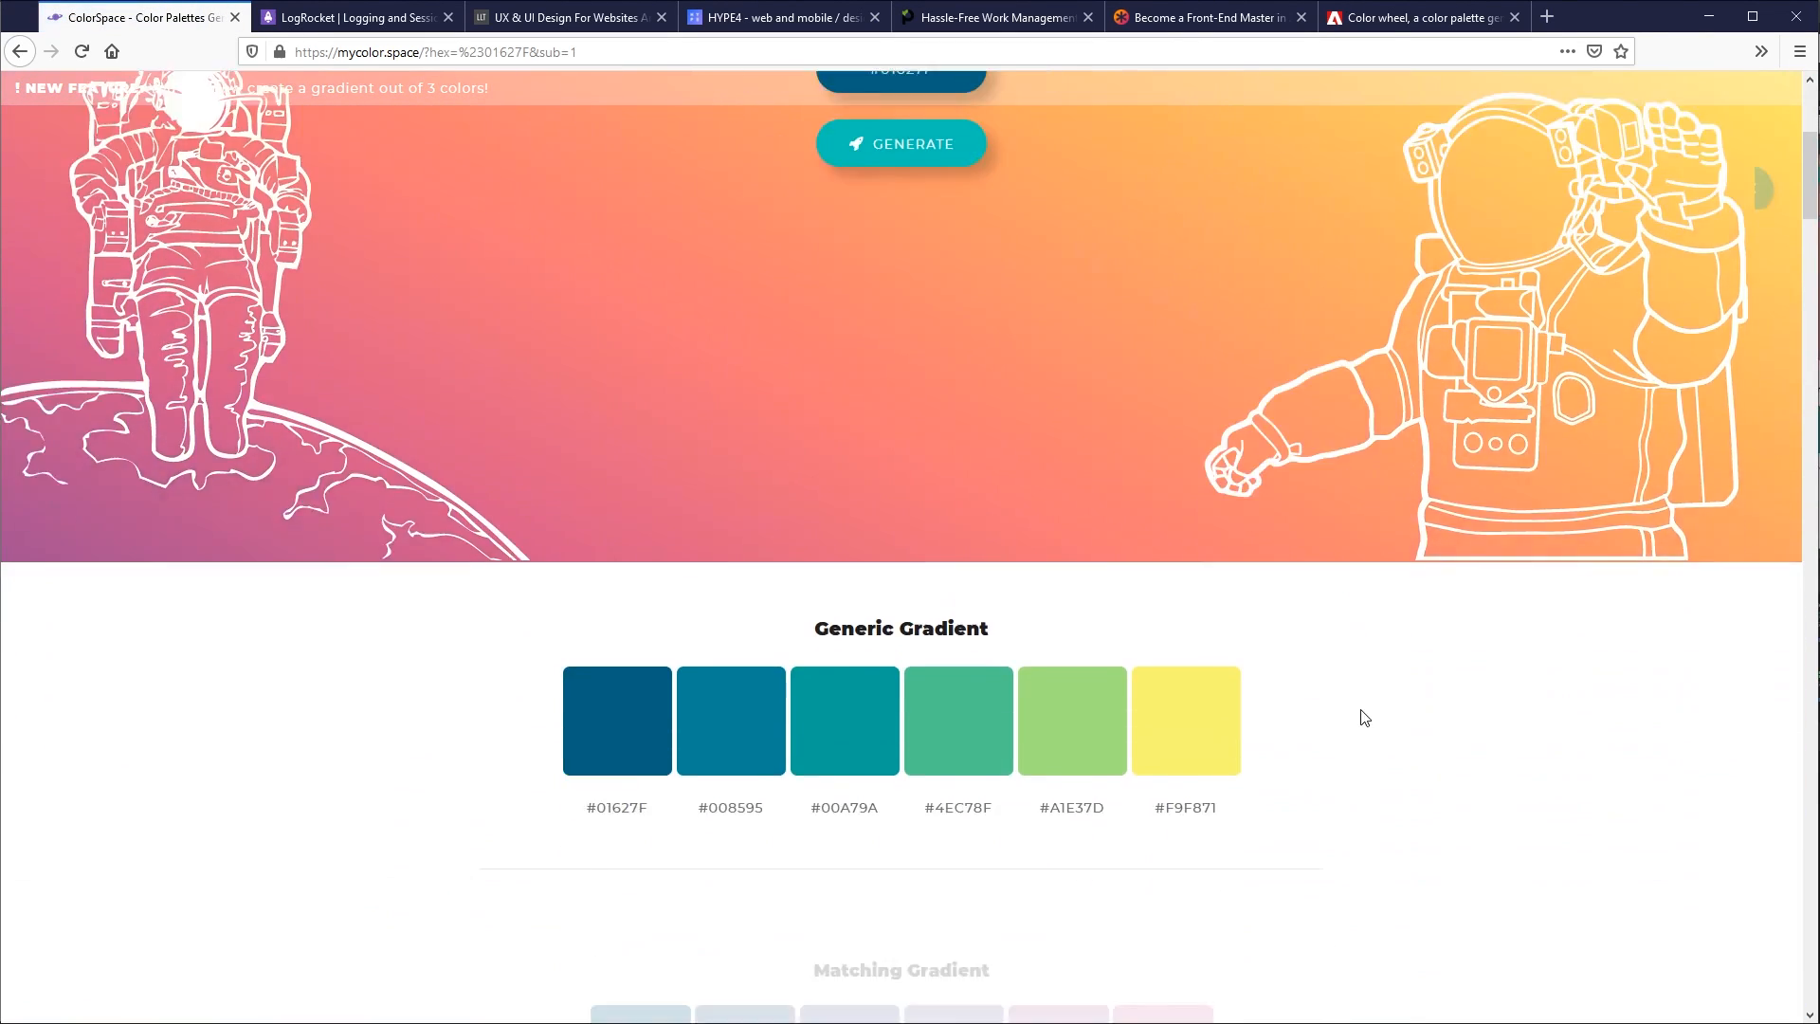
- Examine the Generic Gradient and Matching Gradient palettes generated for the blue
scroll(1367, 645, down, 4)
scroll(1369, 585, up, 2)
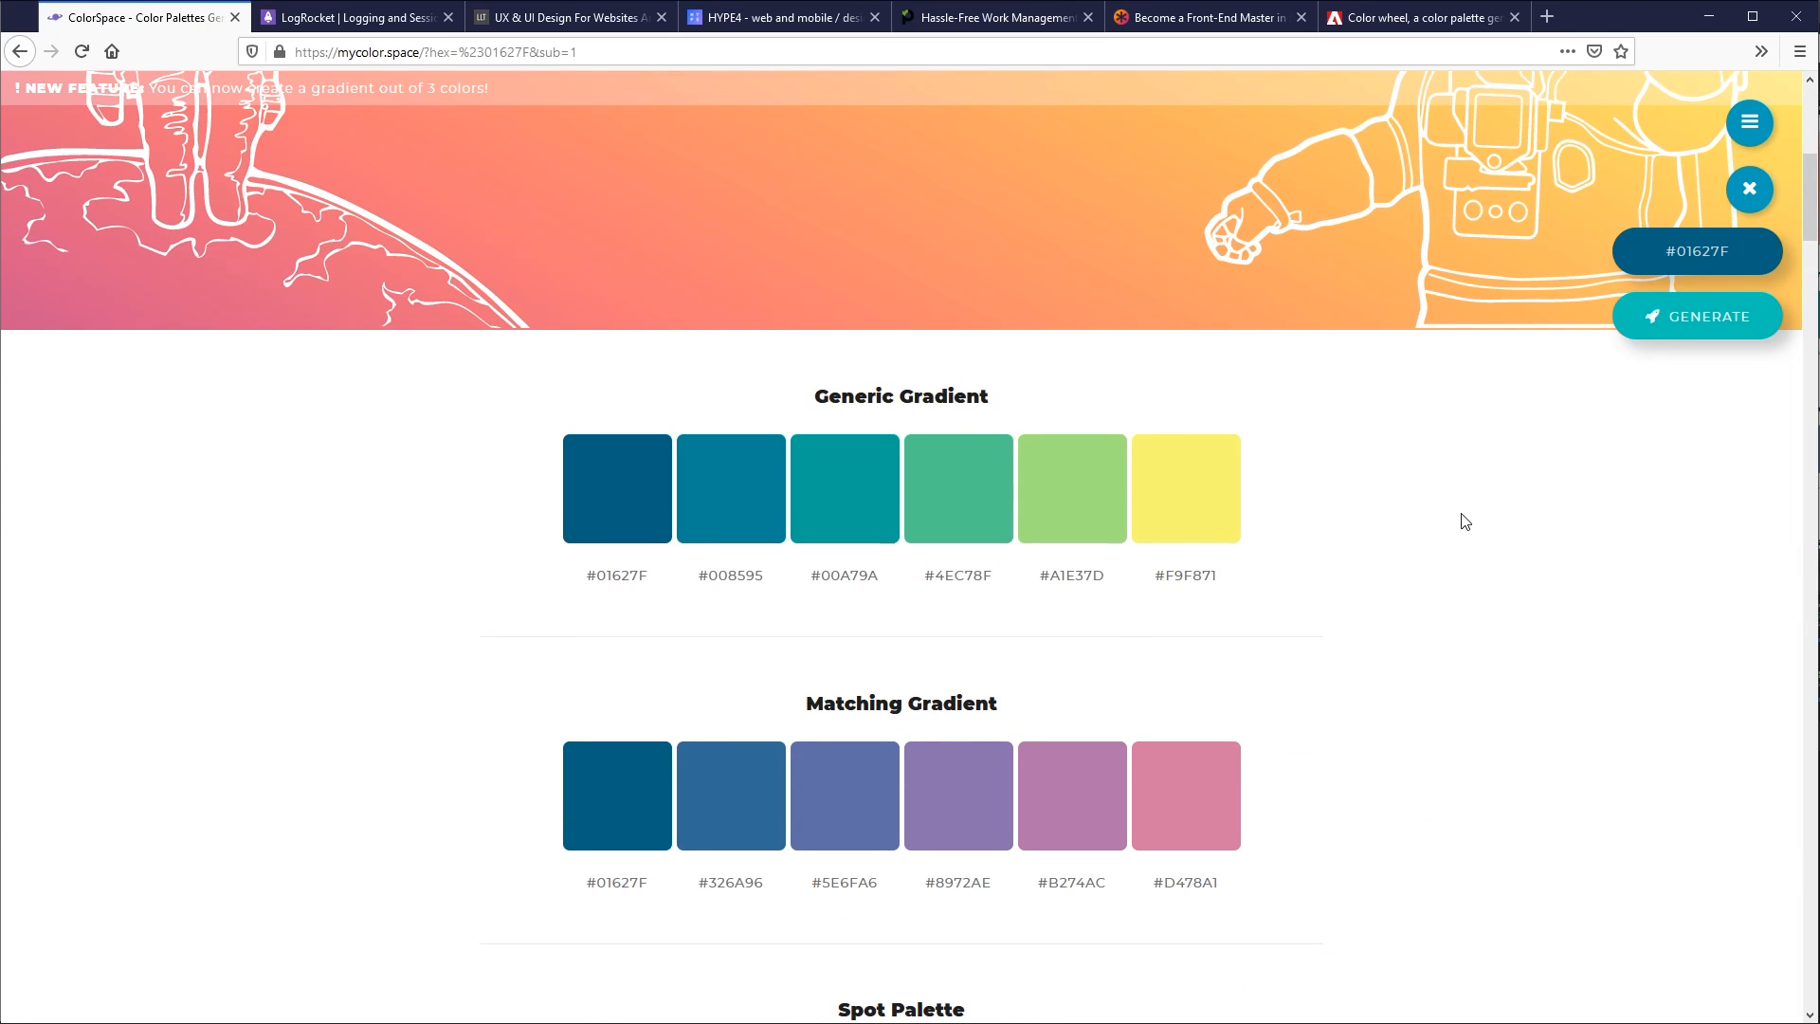
drag(842, 395, 955, 398)
click(1353, 414)
scroll(1450, 706, down, 2)
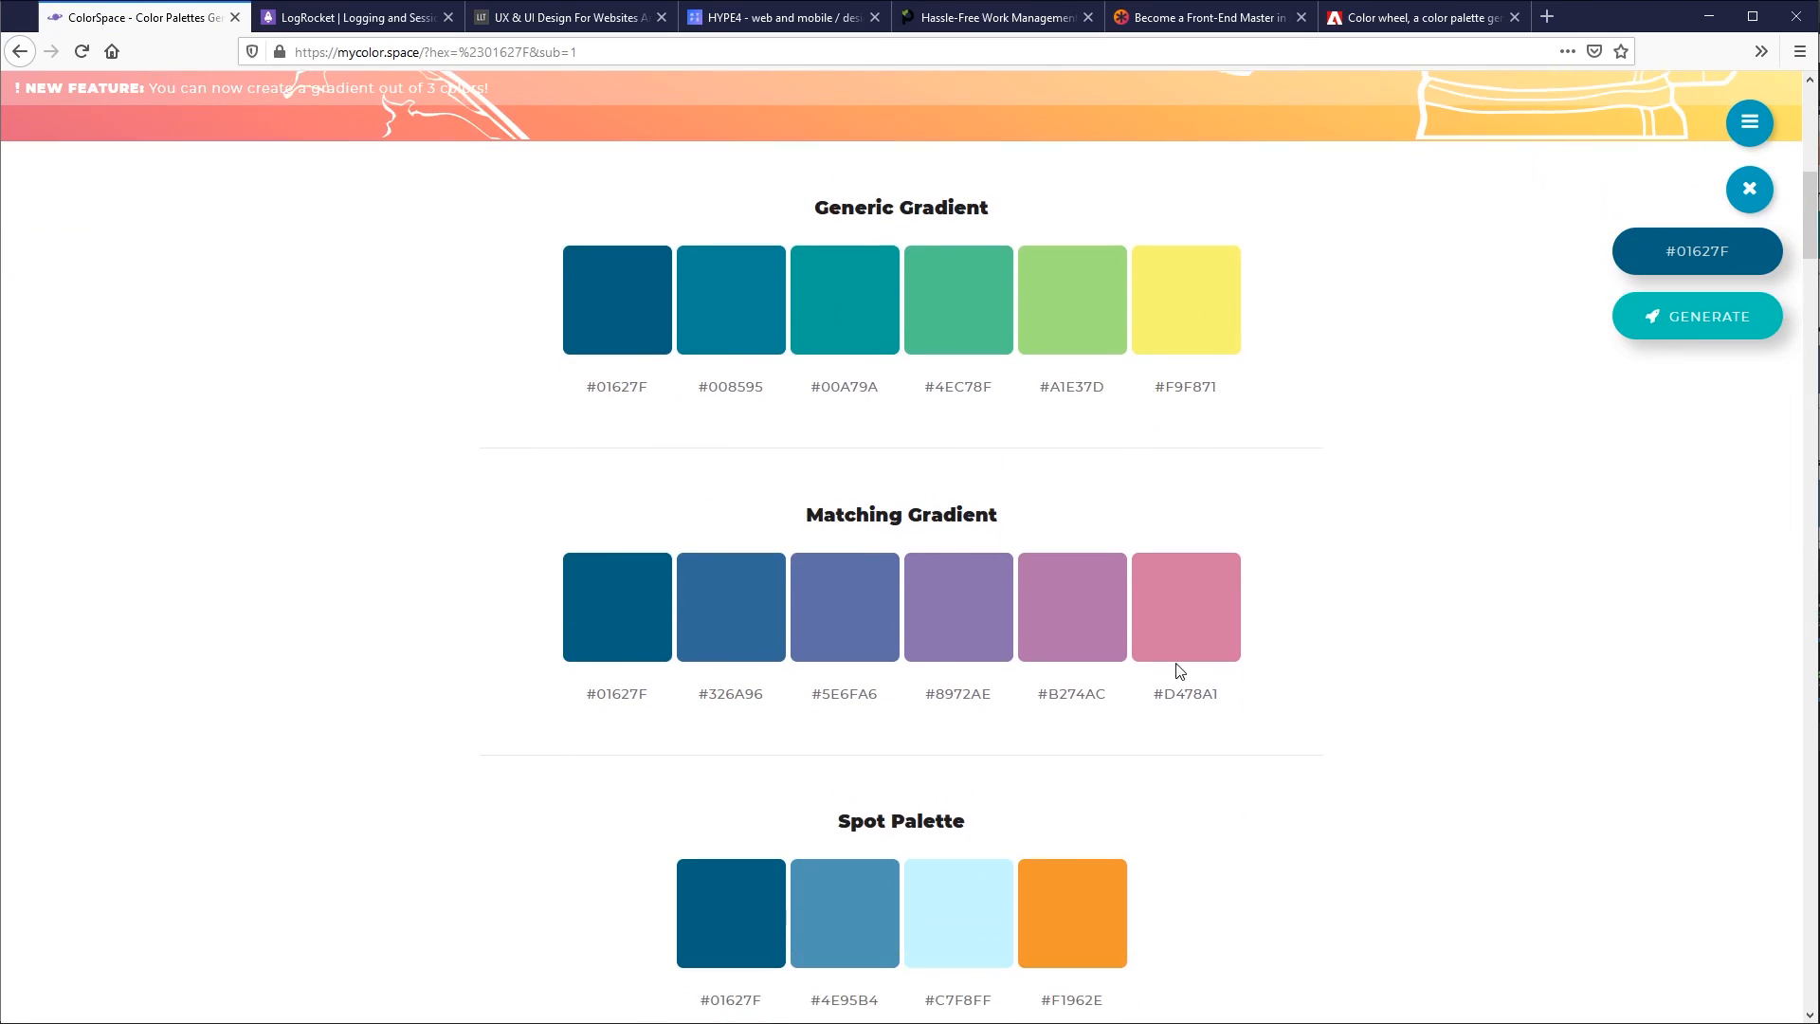
scroll(1430, 658, down, 4)
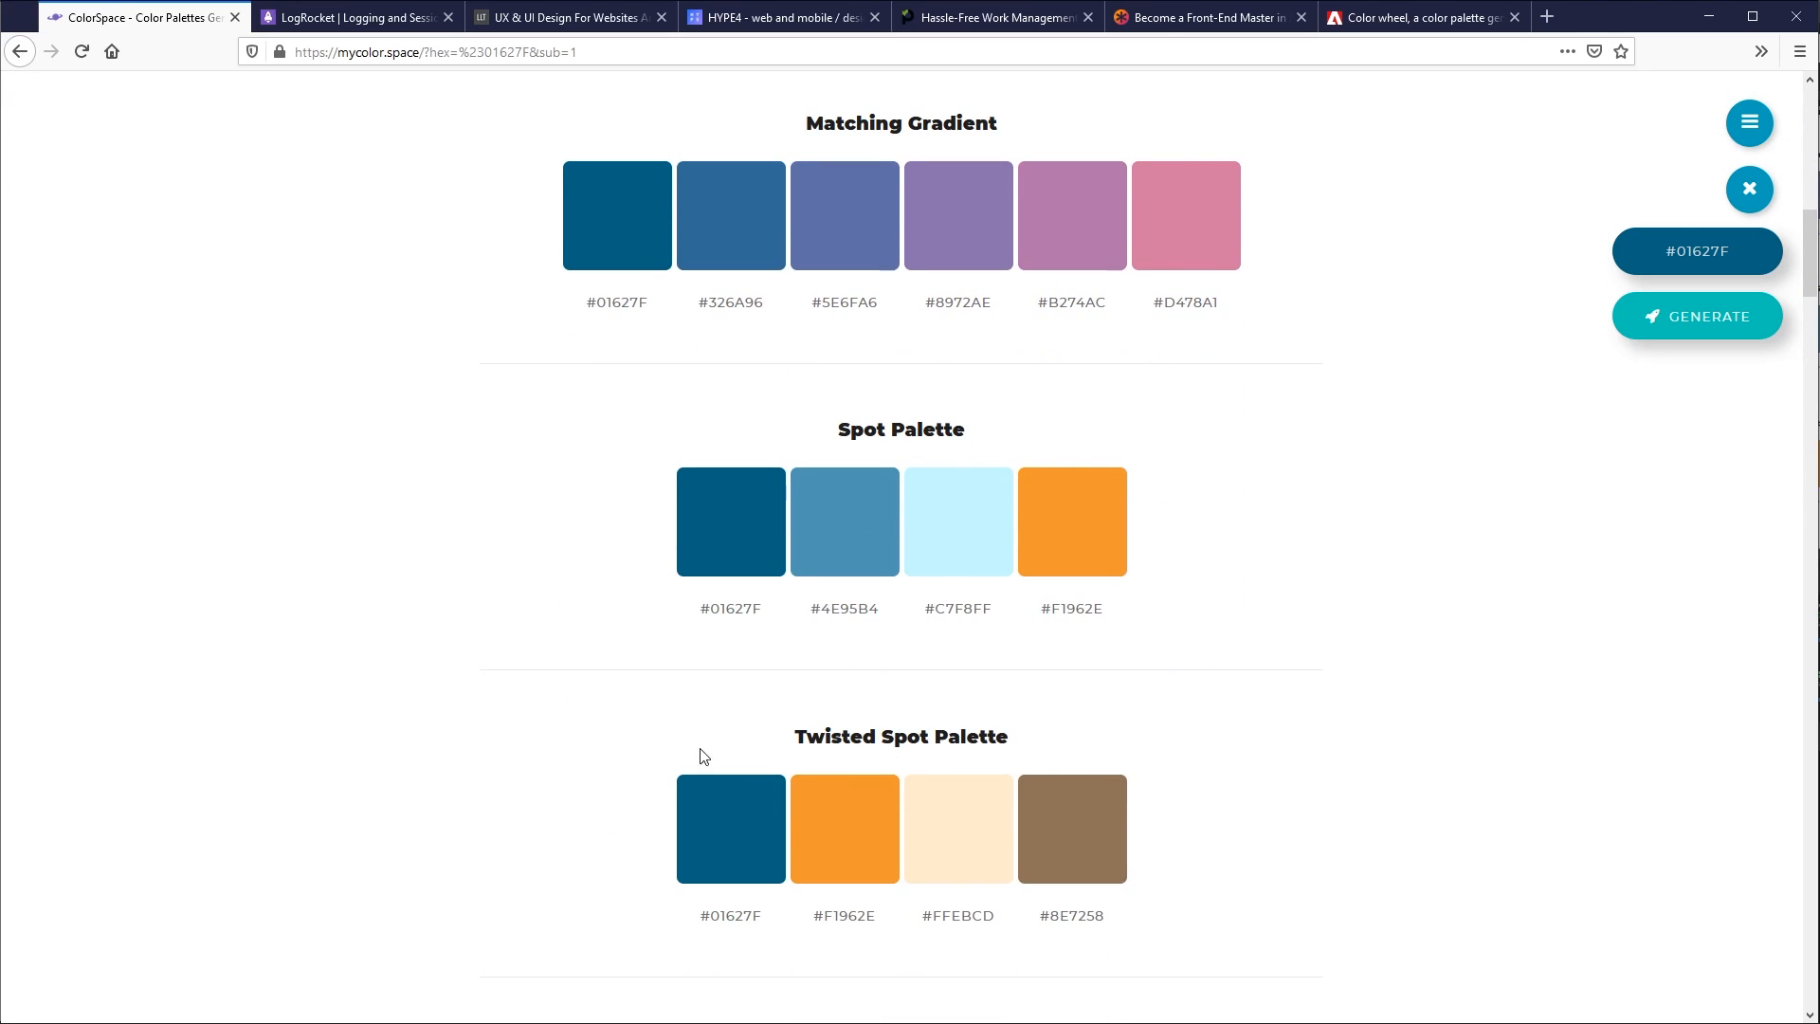
- Compare the Spot Palette and Twisted Spot Palette suggestions for the blue
scroll(997, 801, down, 3)
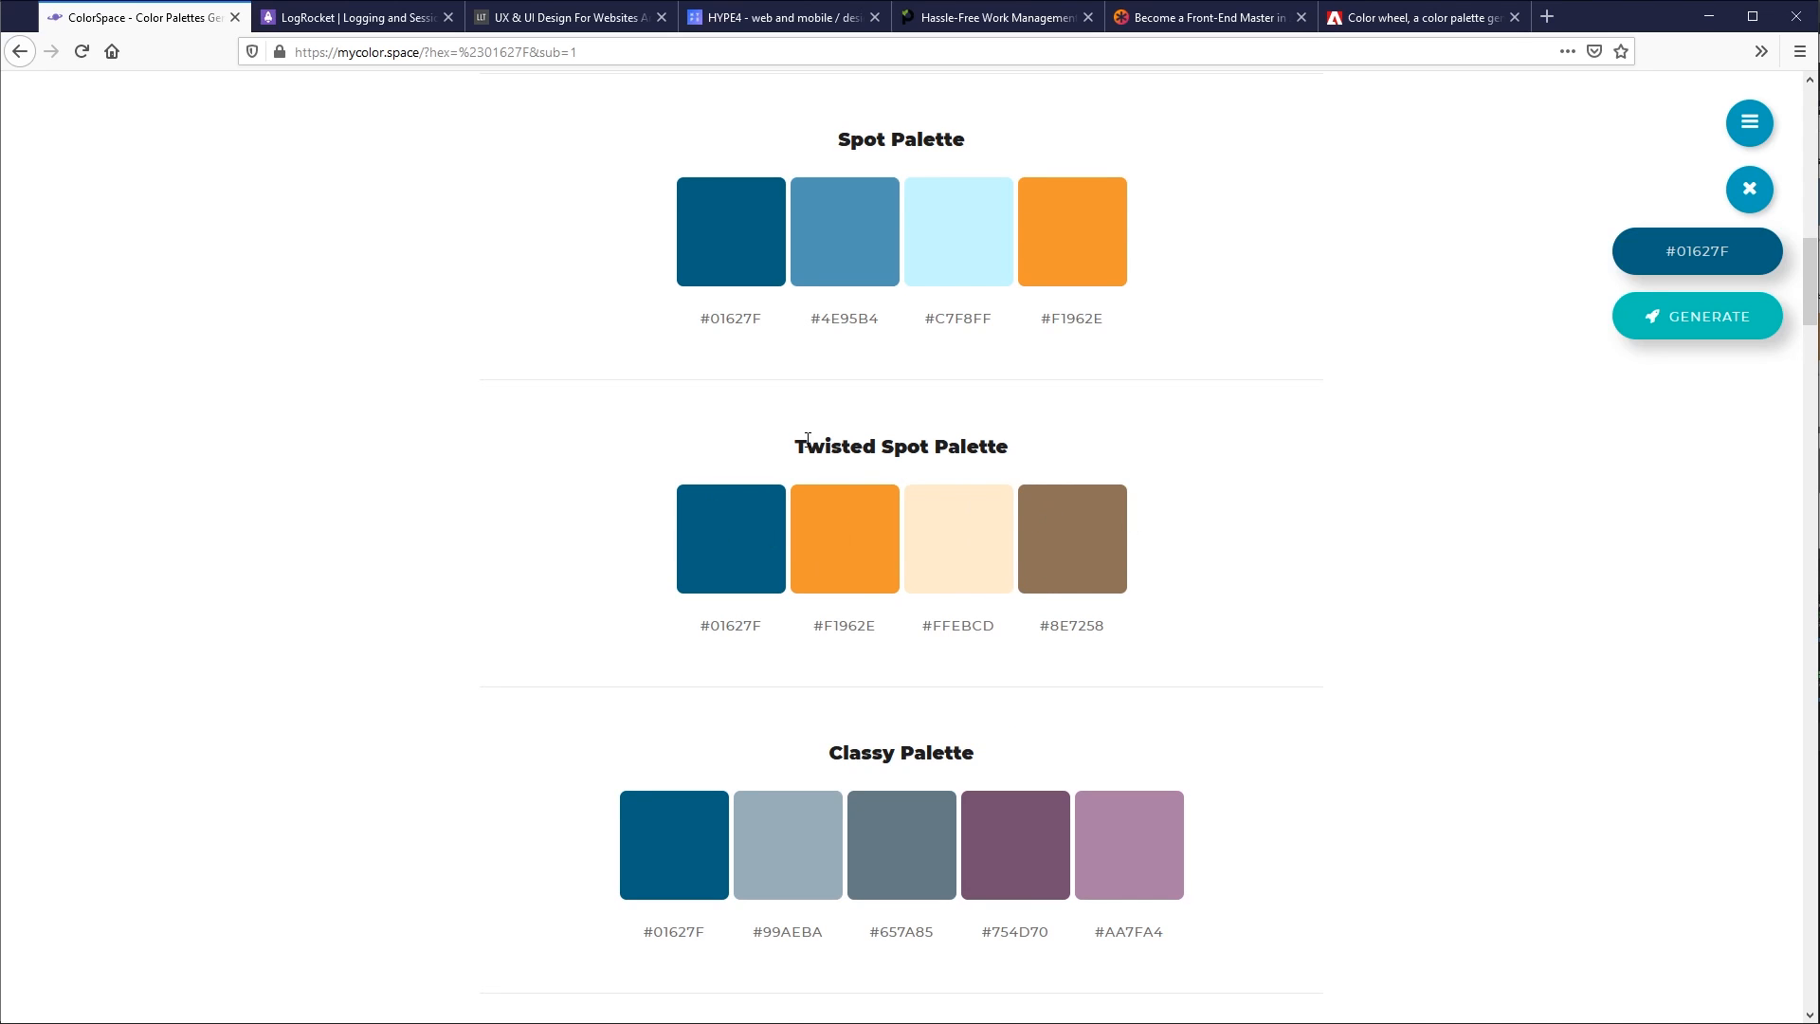
drag(807, 439, 1074, 468)
double_click(966, 447)
click(985, 441)
drag(842, 447, 1011, 447)
click(1015, 448)
scroll(1418, 502, up, 1)
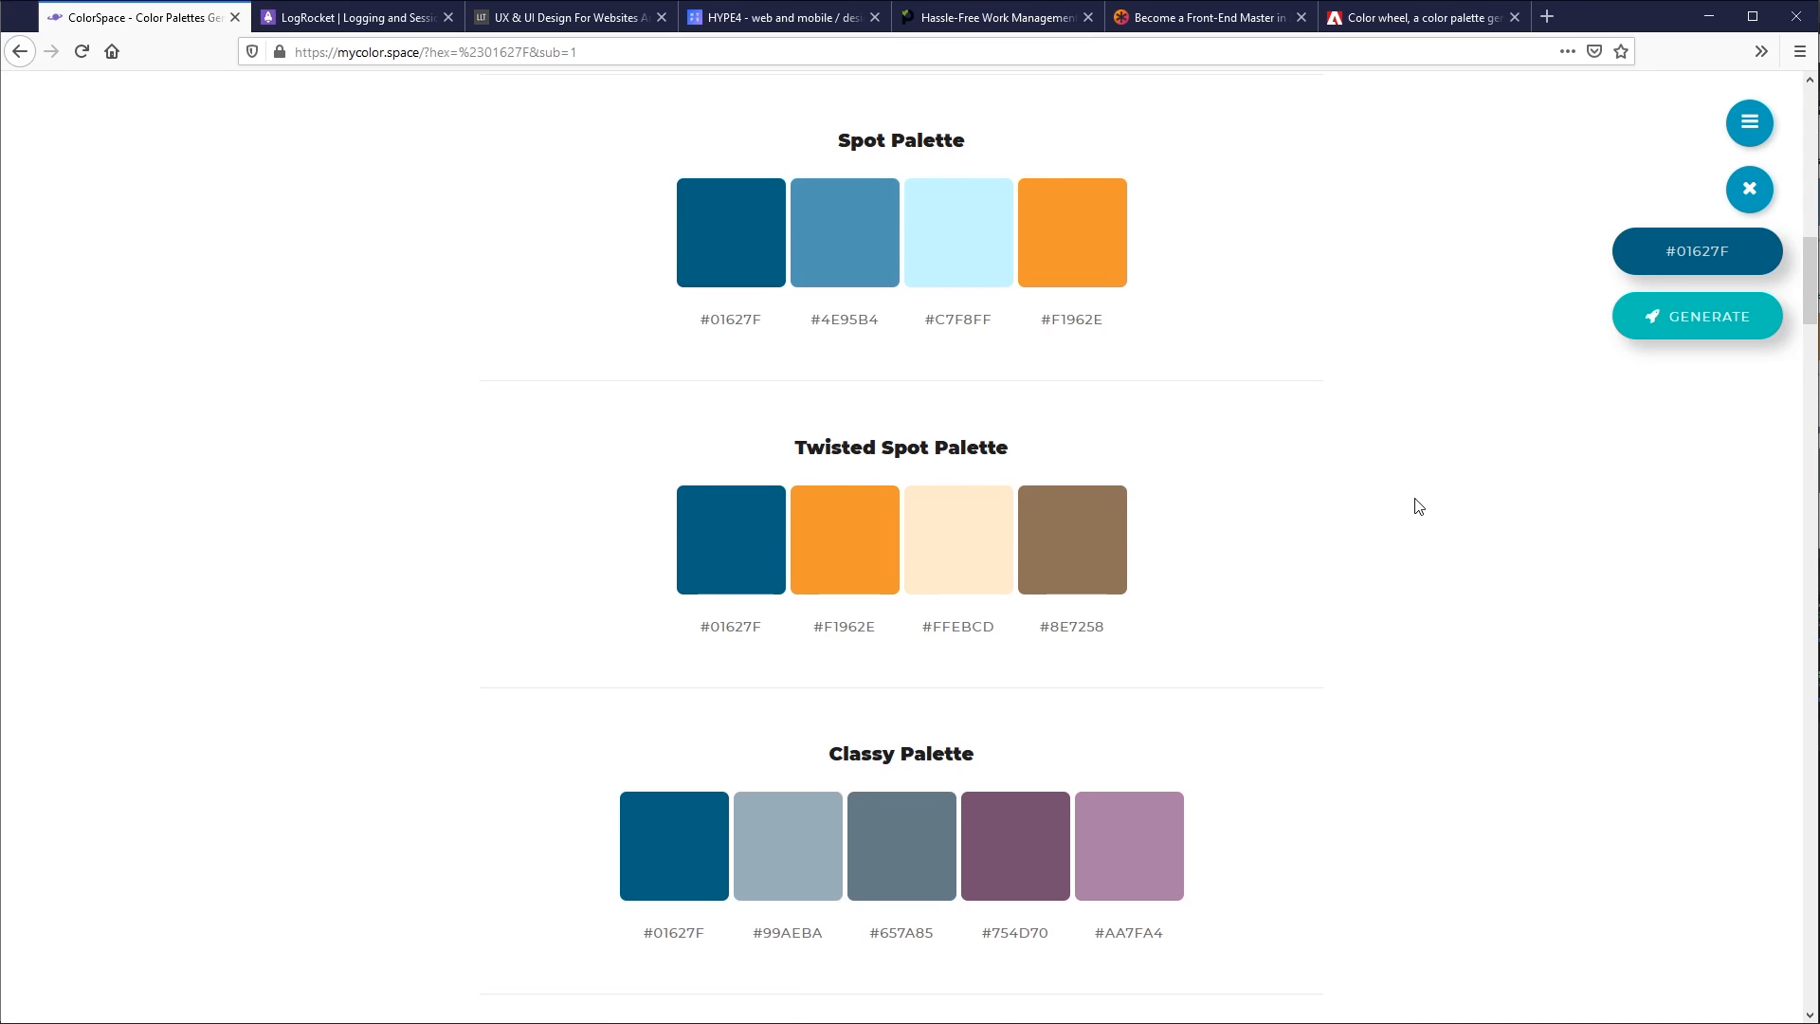
- Examine the Classy, Cube and Switch palettes suggested for the blue
scroll(1098, 514, down, 2)
scroll(1071, 446, down, 3)
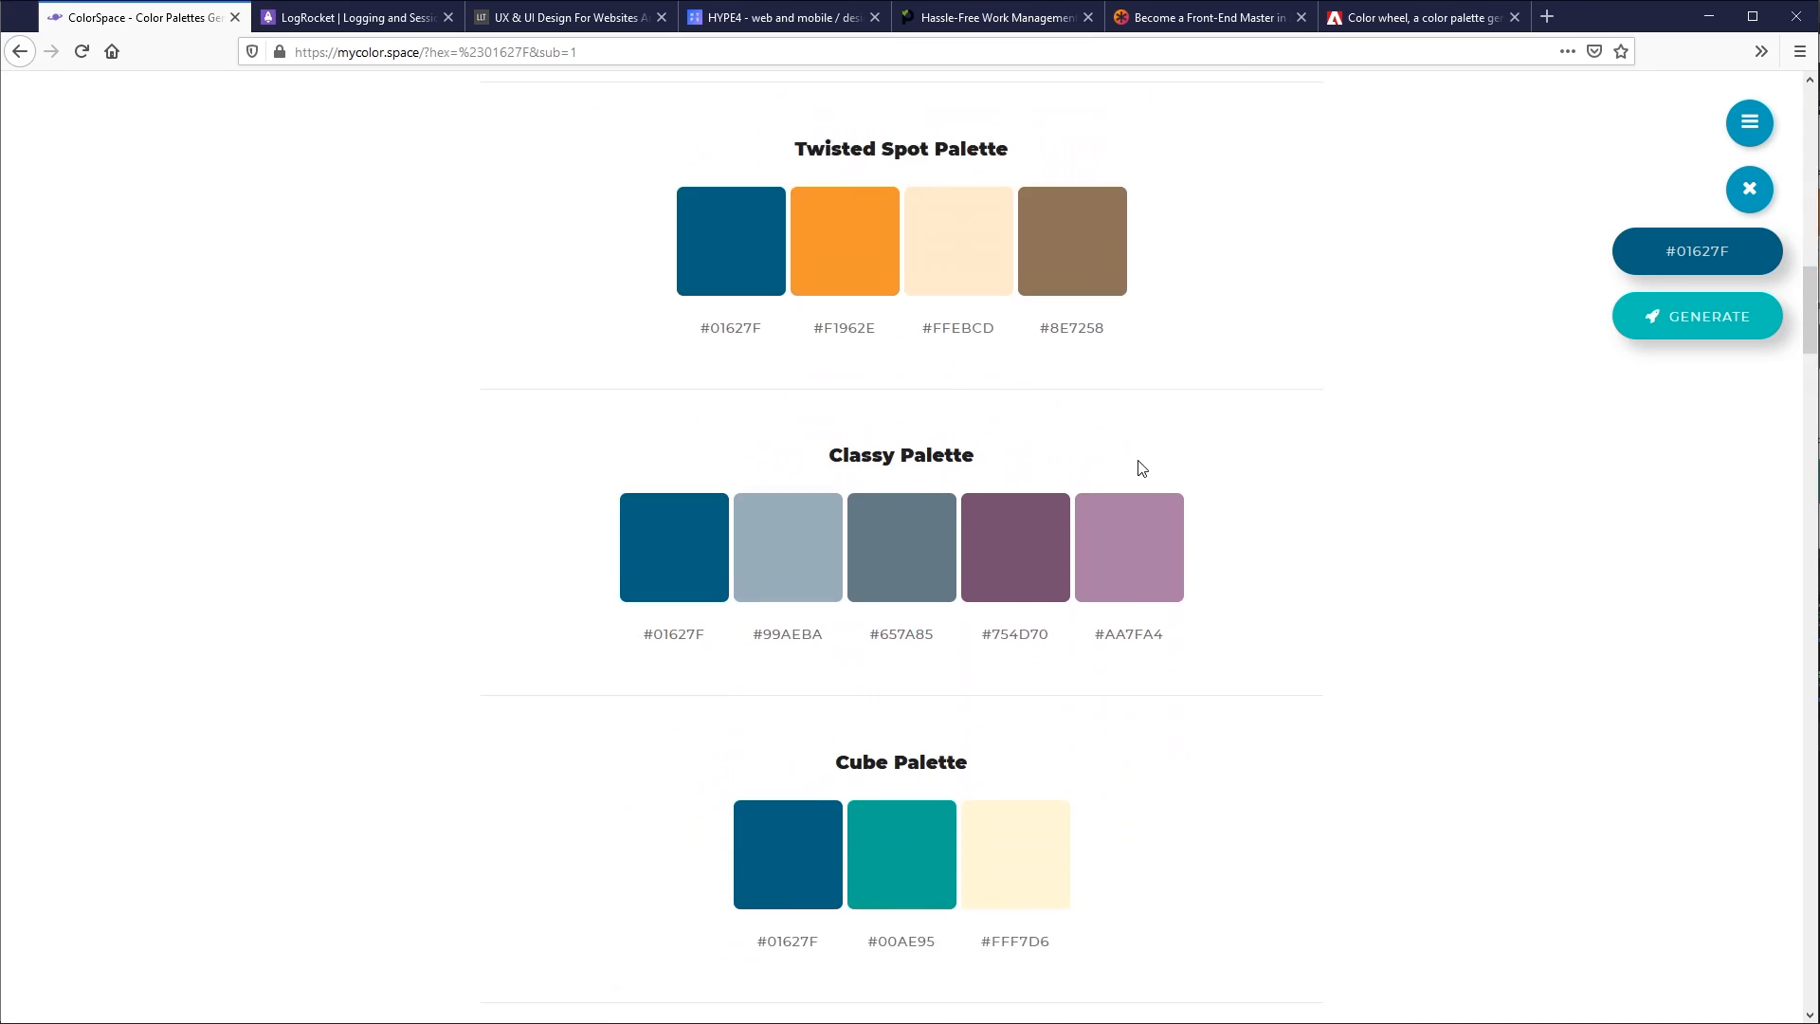
scroll(915, 607, down, 3)
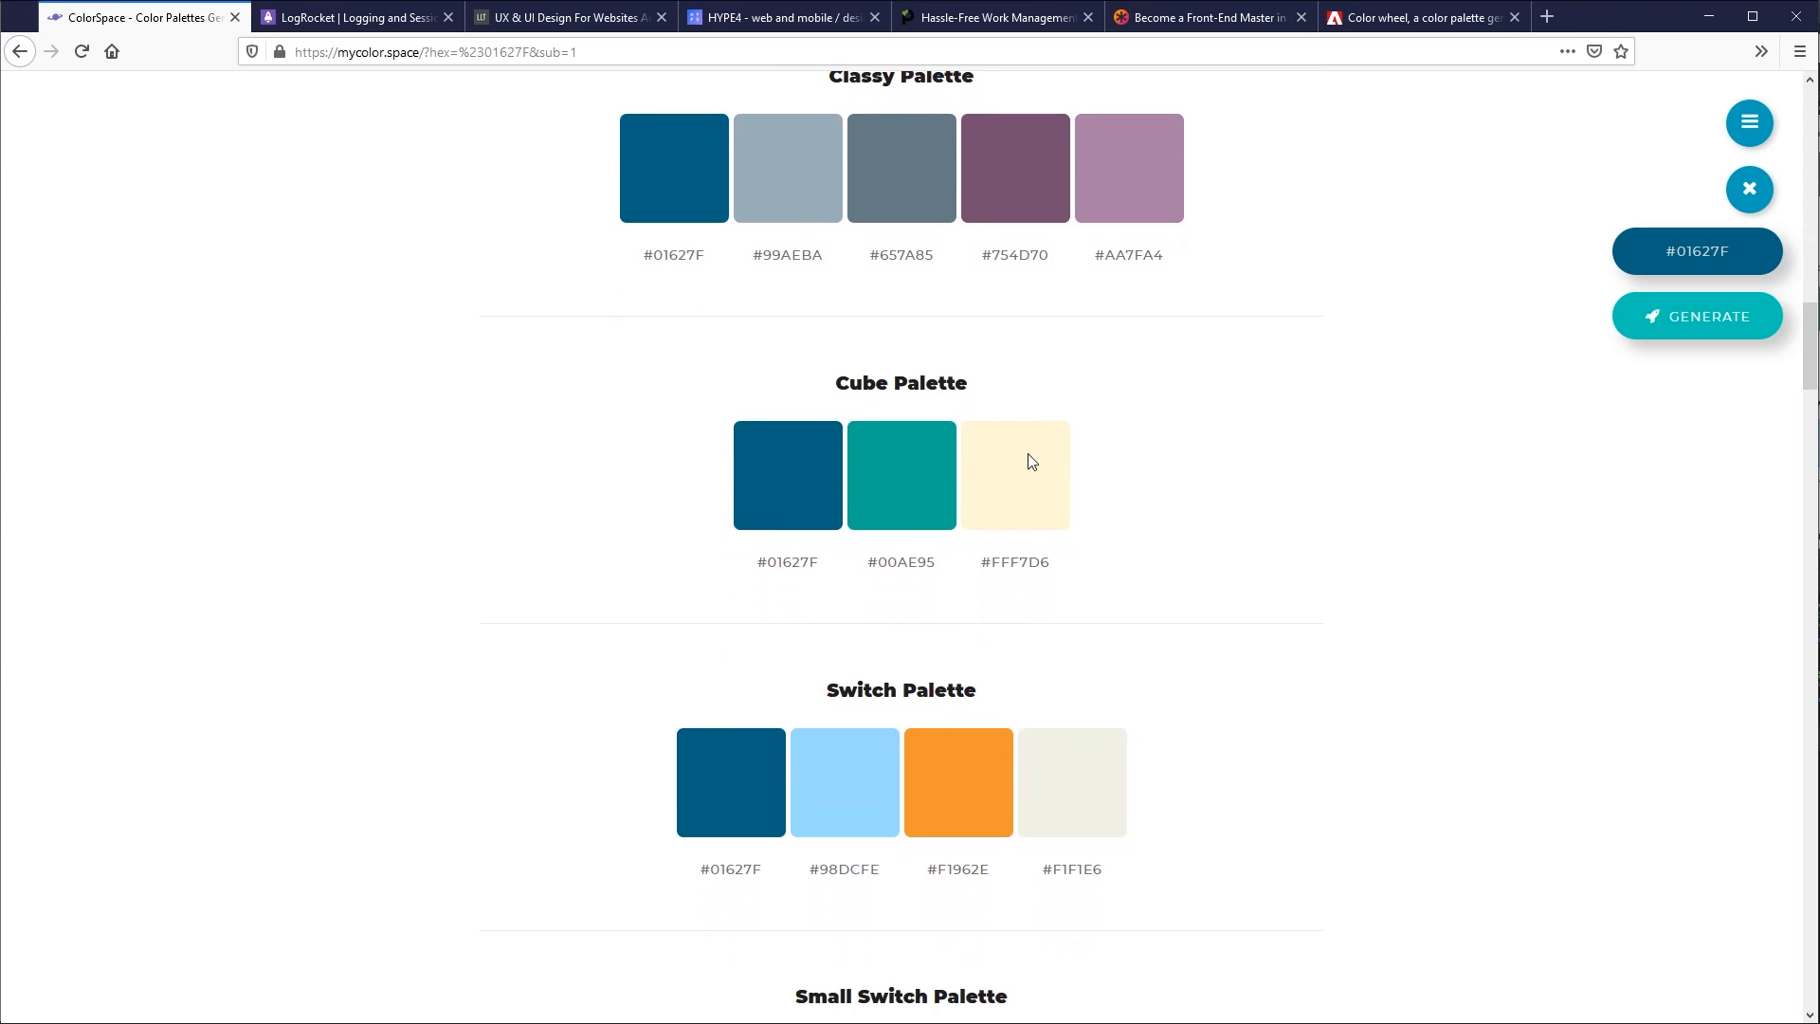
scroll(1126, 585, down, 3)
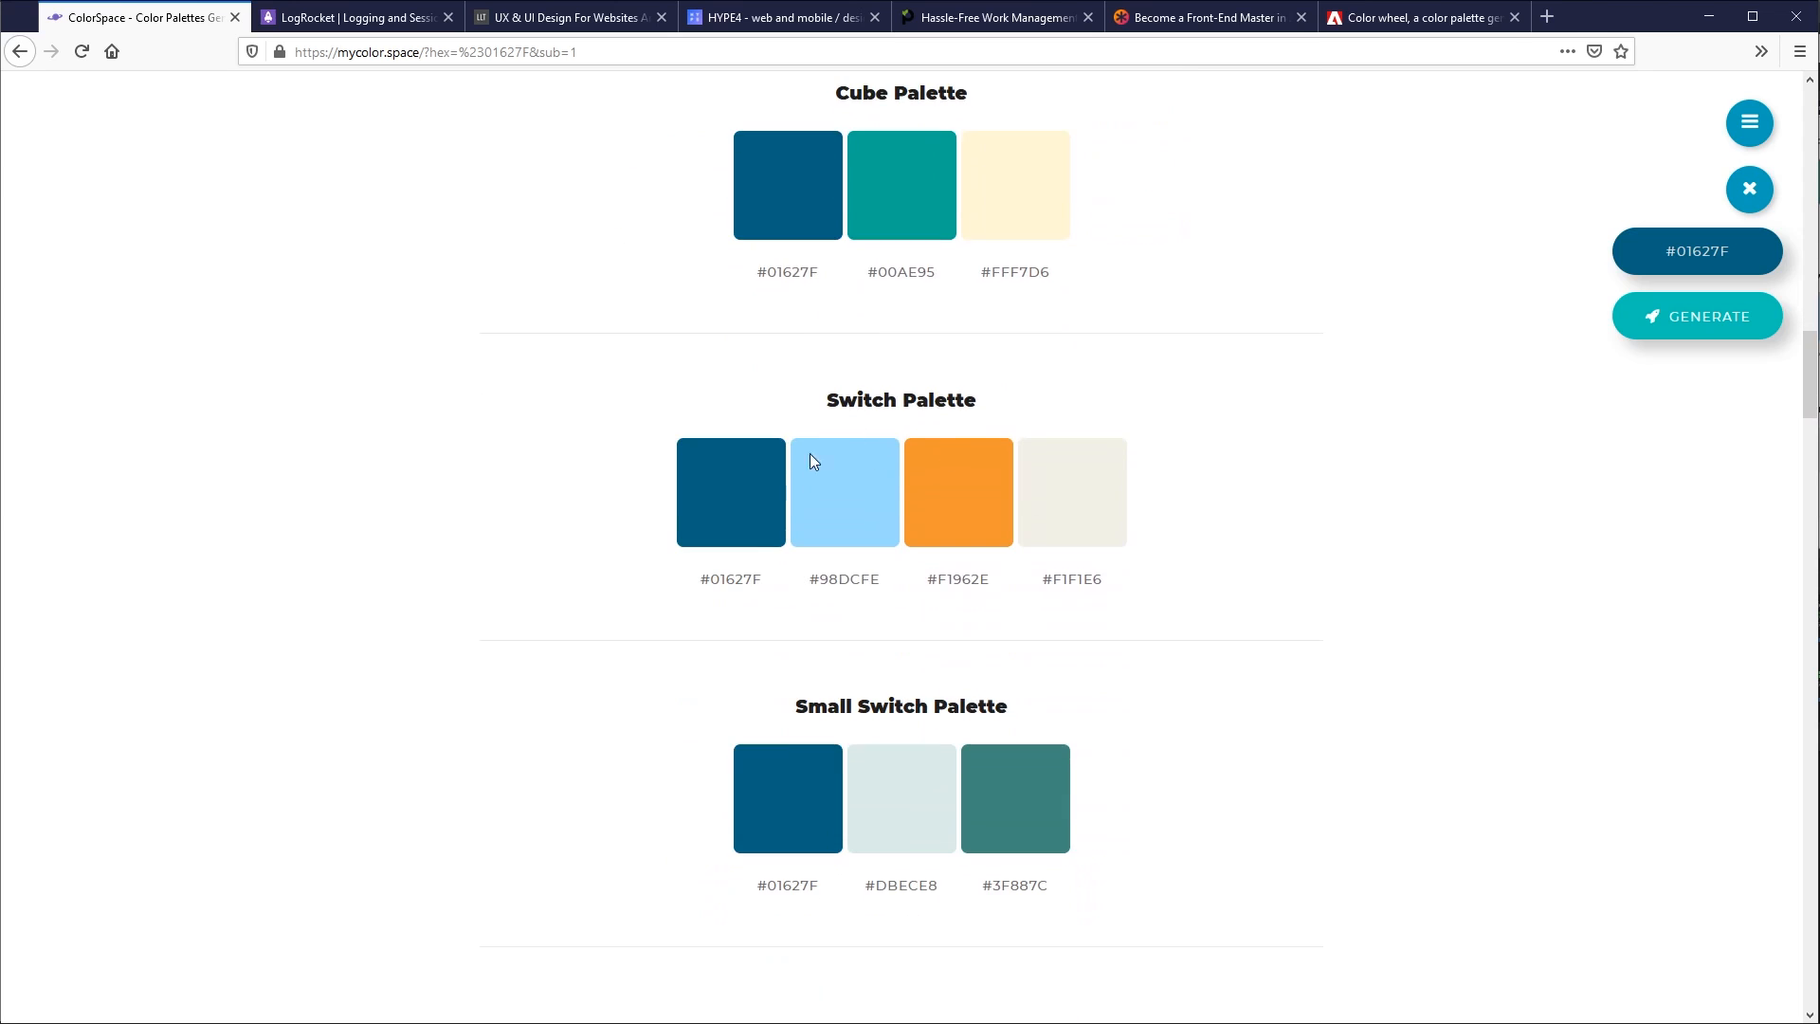
drag(829, 403, 987, 415)
click(869, 423)
scroll(1304, 601, down, 8)
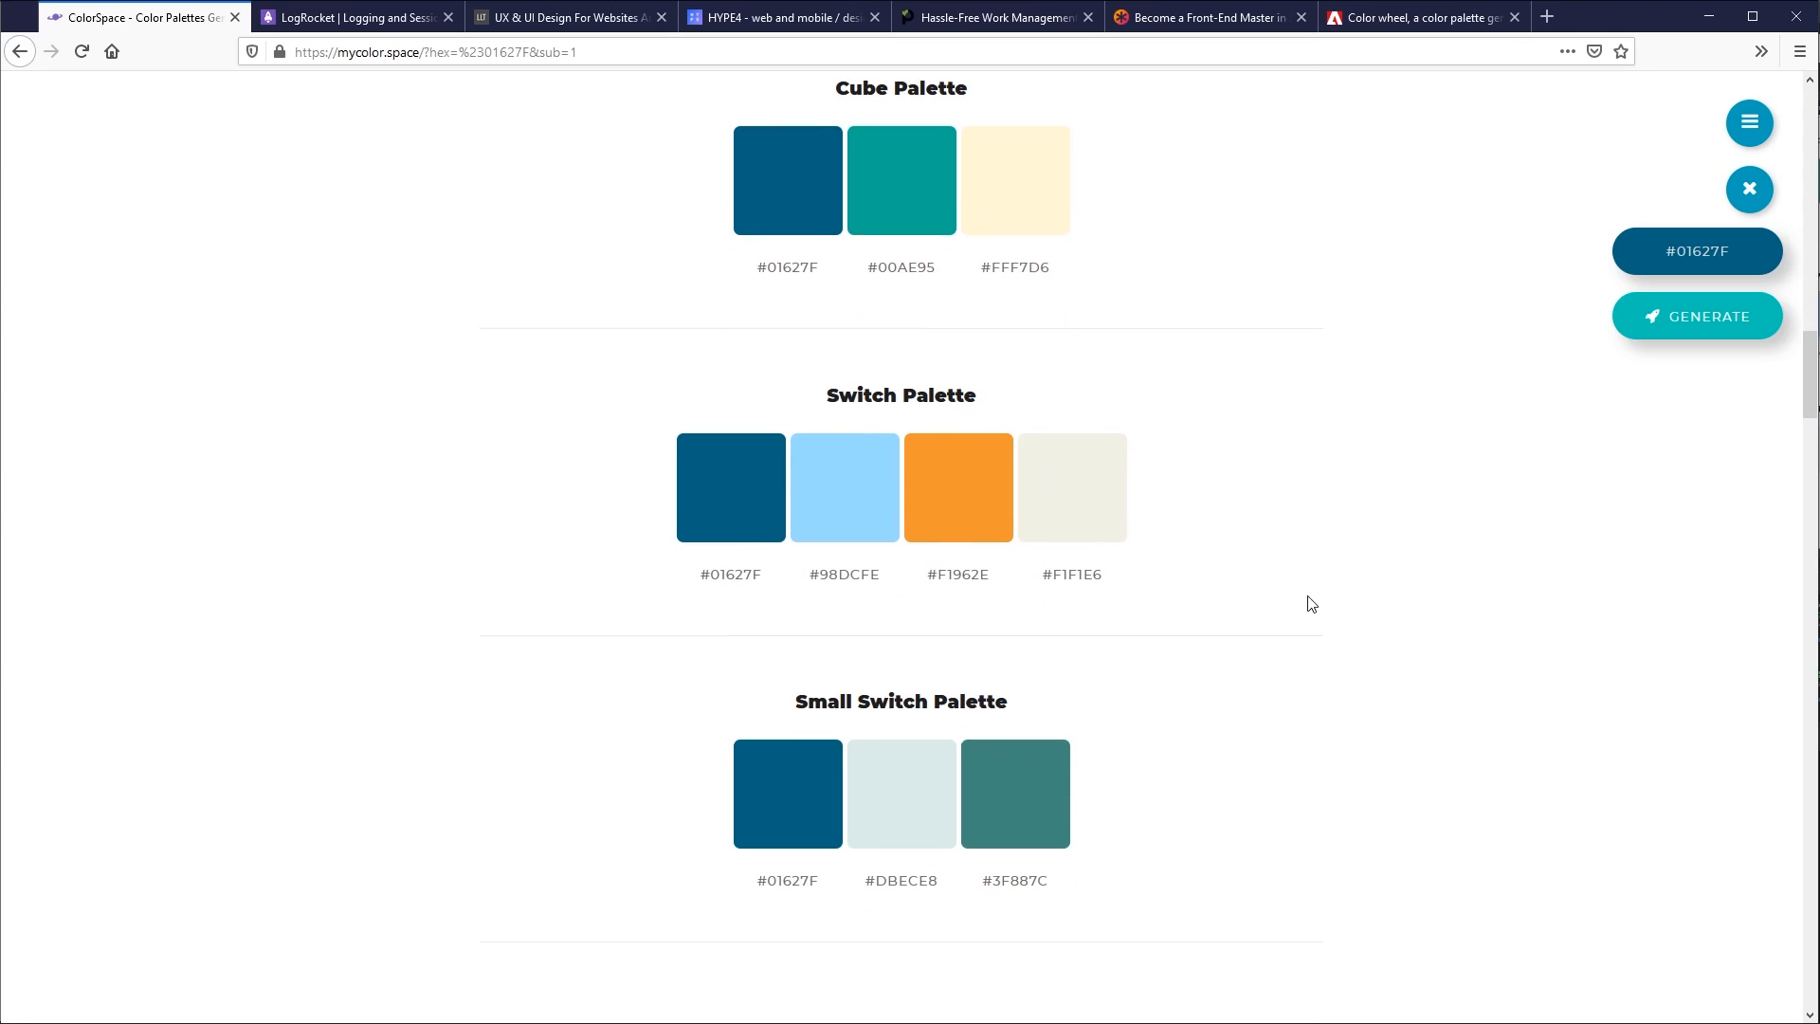
- Look through the Matching, Squash and Grey Friends palettes, and return to the Spot palettes
scroll(1248, 600, down, 10)
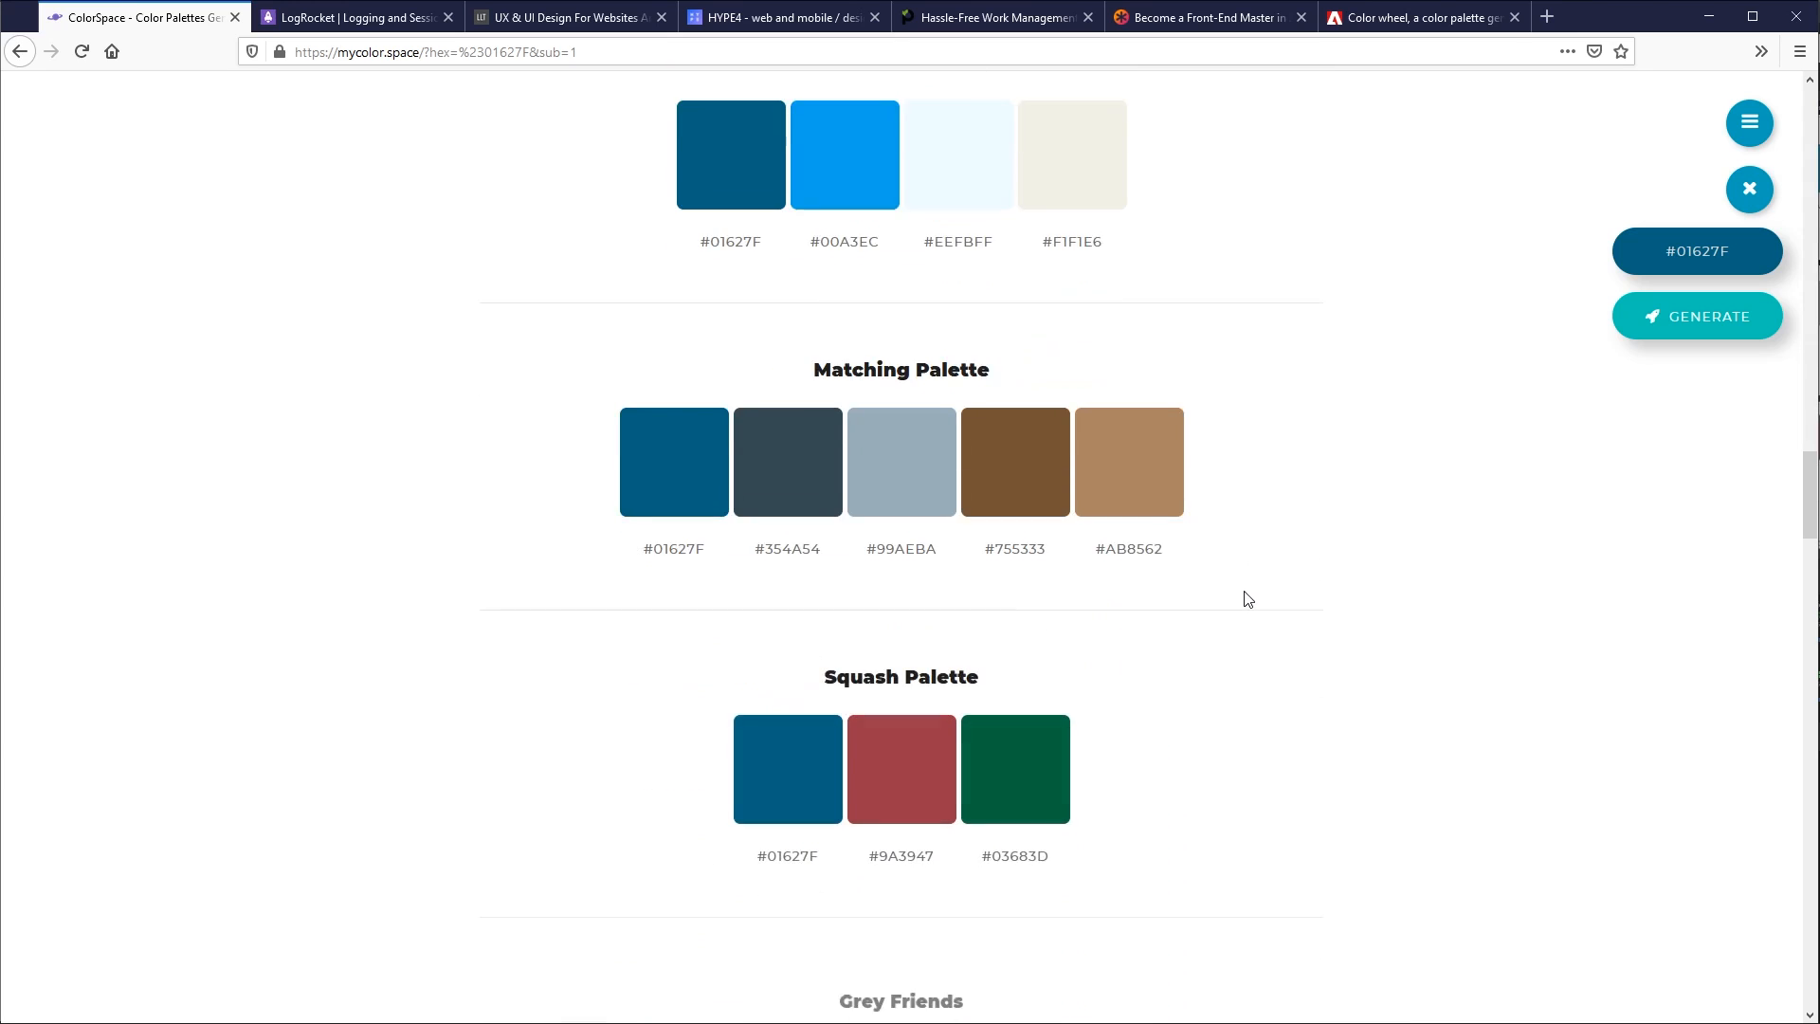
scroll(1248, 599, down, 1)
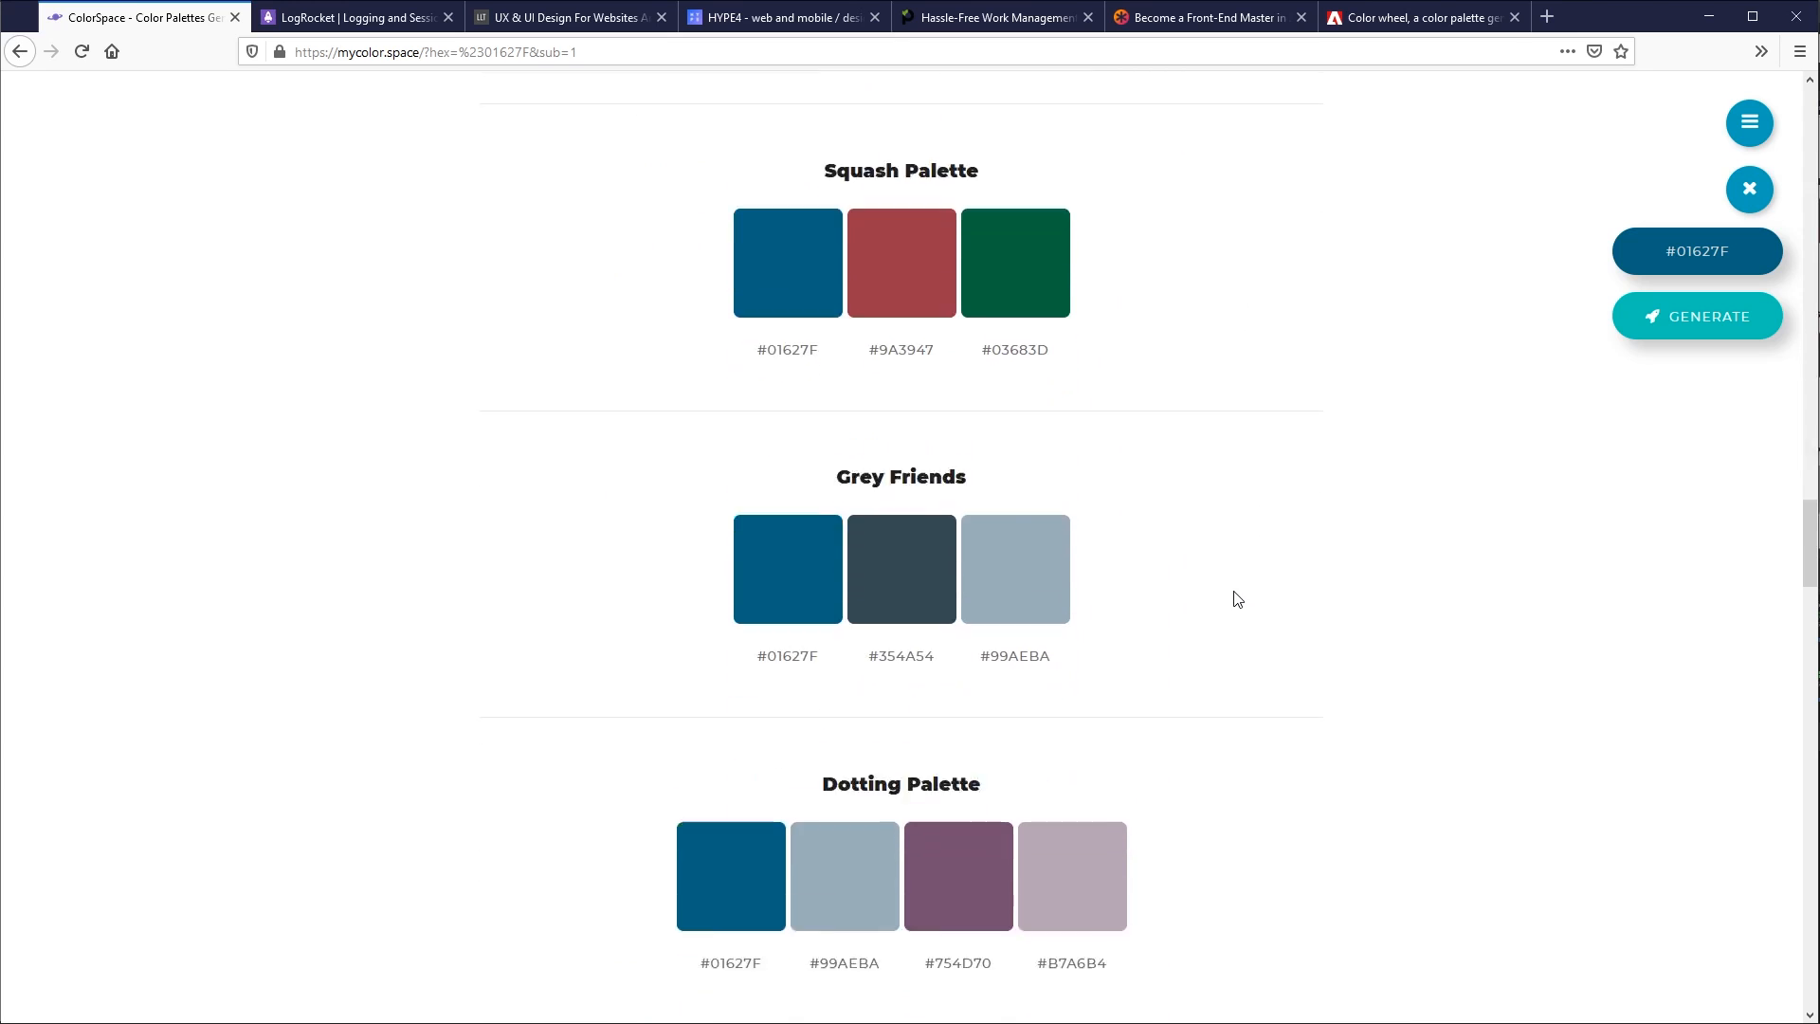
scroll(1237, 599, up, 10)
scroll(1237, 599, up, 20)
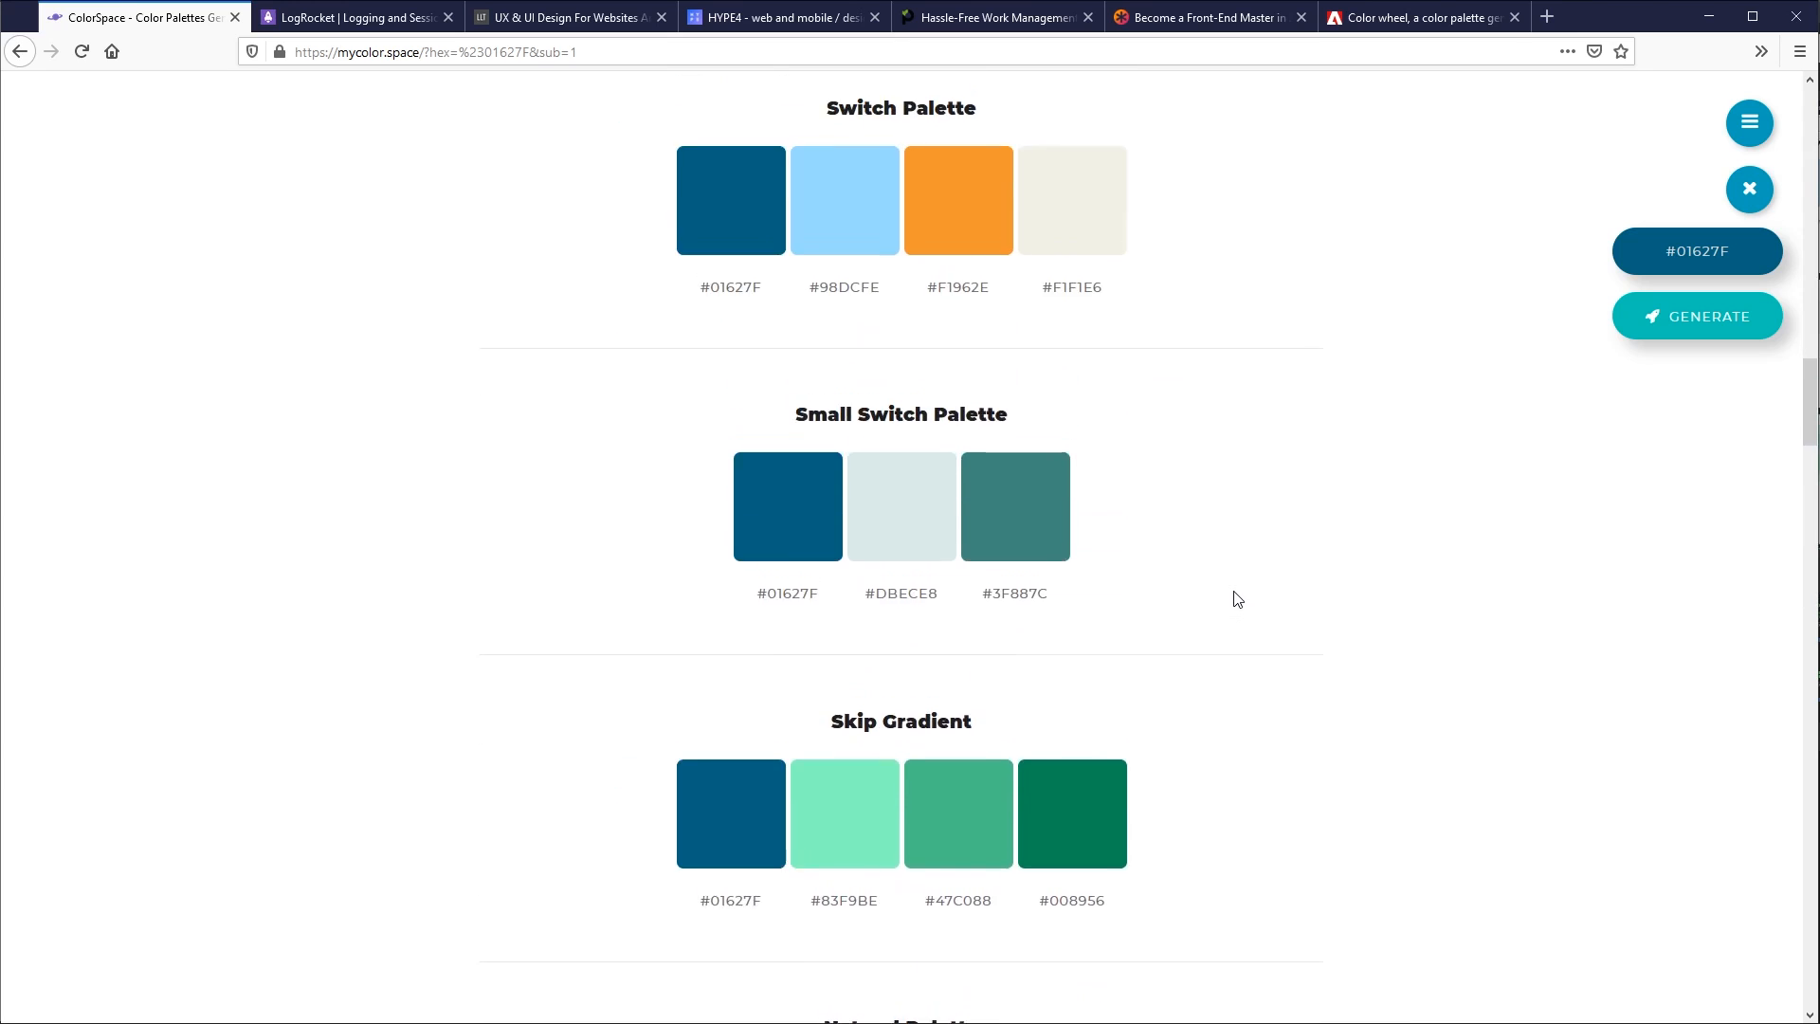
scroll(1232, 598, up, 5)
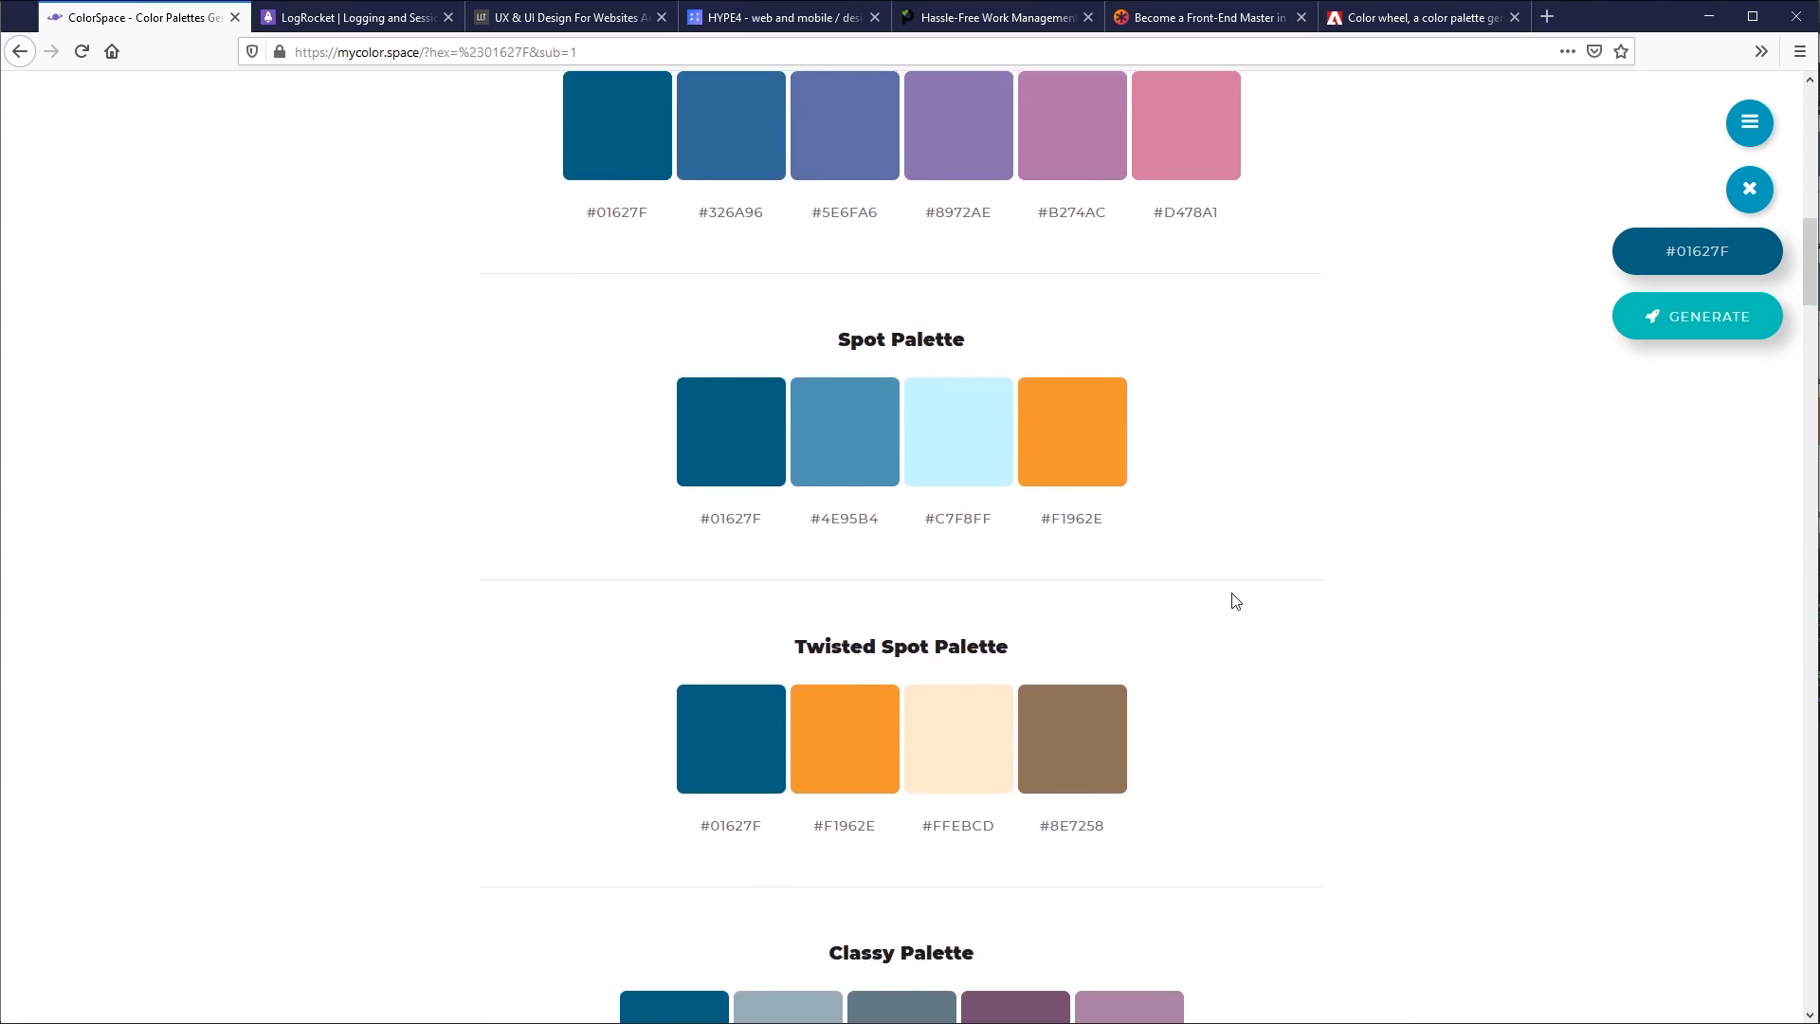
- Return to Adobe Color, open its Explore gallery of colour themes and dismiss the Pantone Match introduction
click(1414, 17)
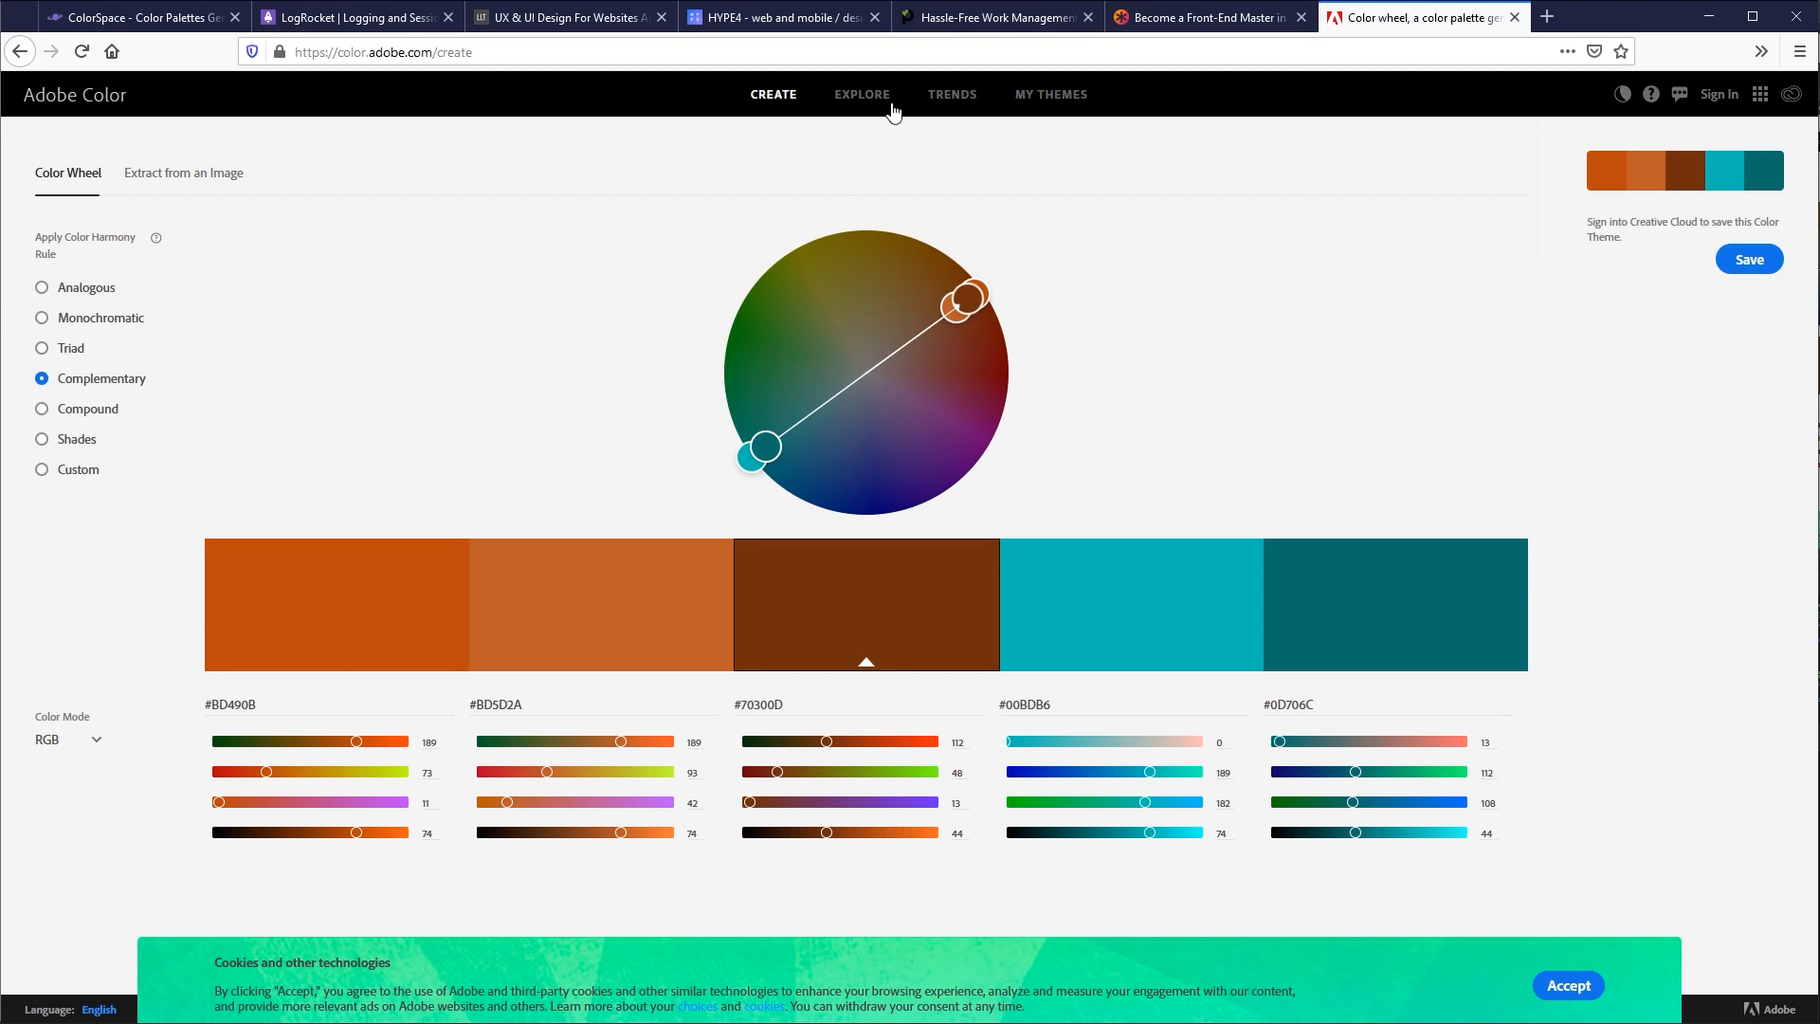
click(853, 94)
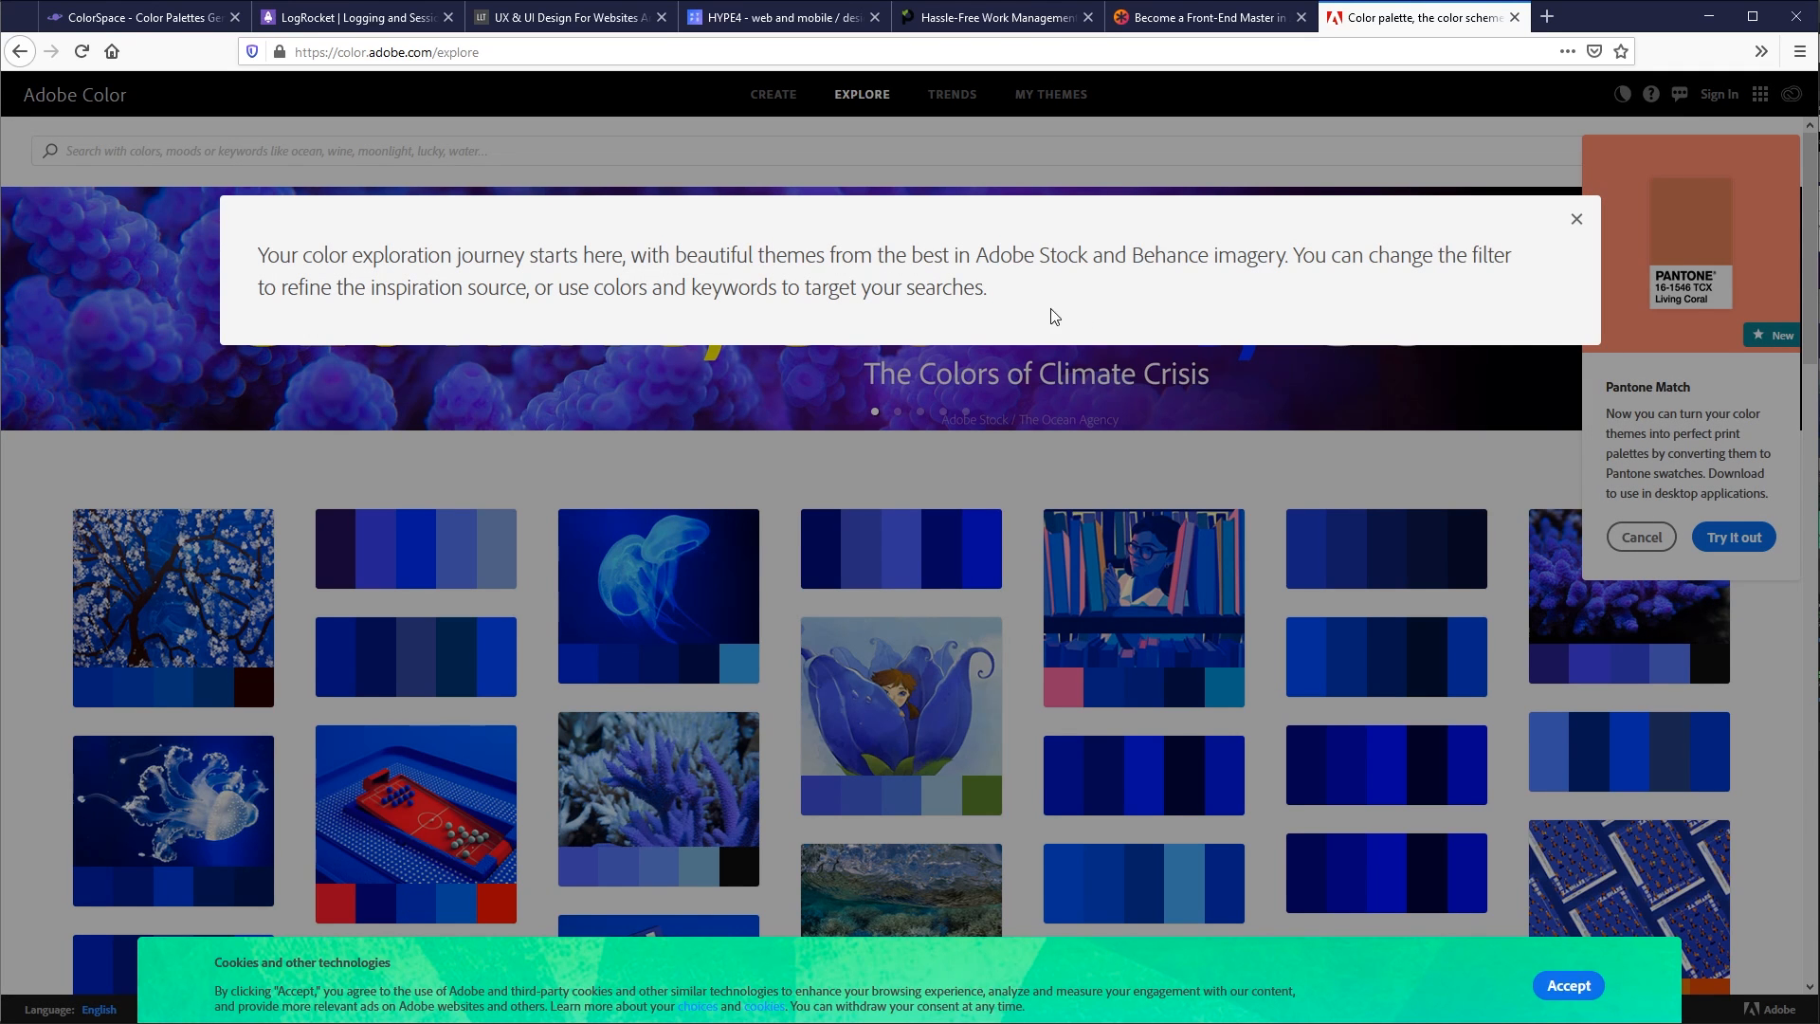
click(1640, 538)
click(1639, 541)
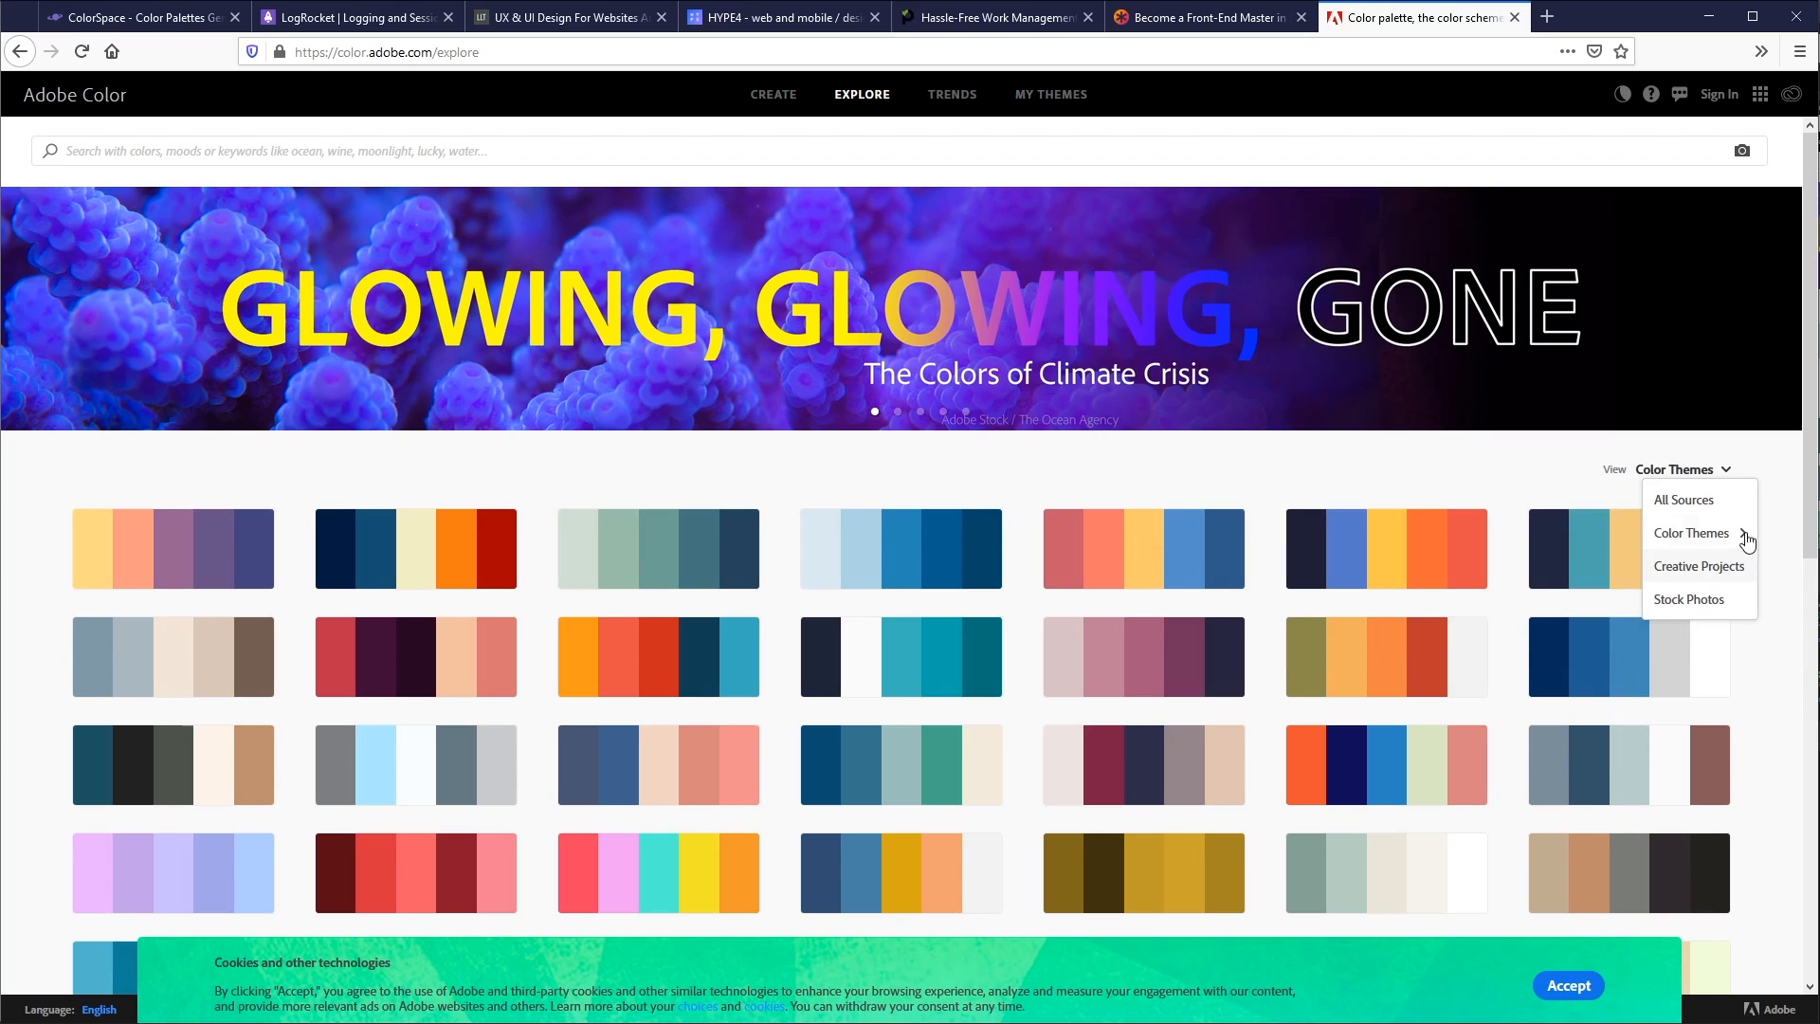
- Show only Color Themes in the Explore gallery and look through the ready-made themes
mouse_move(1735, 532)
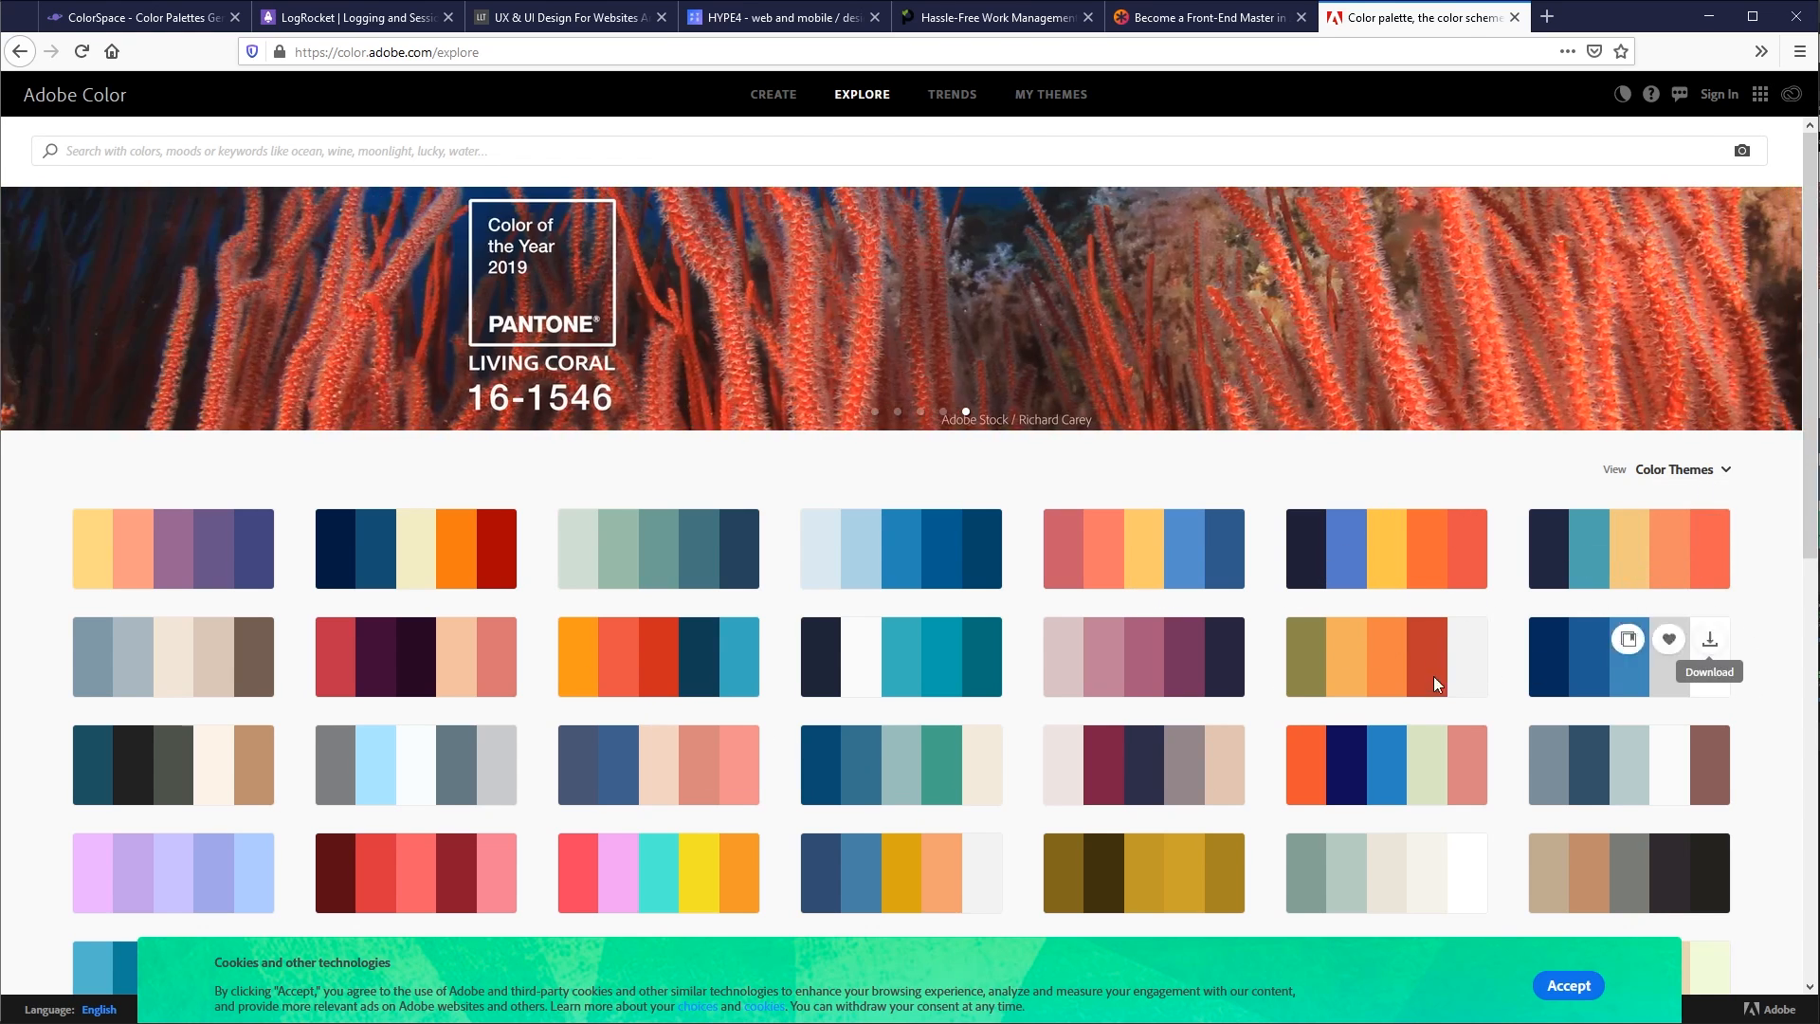
scroll(821, 609, down, 3)
scroll(1373, 528, up, 2)
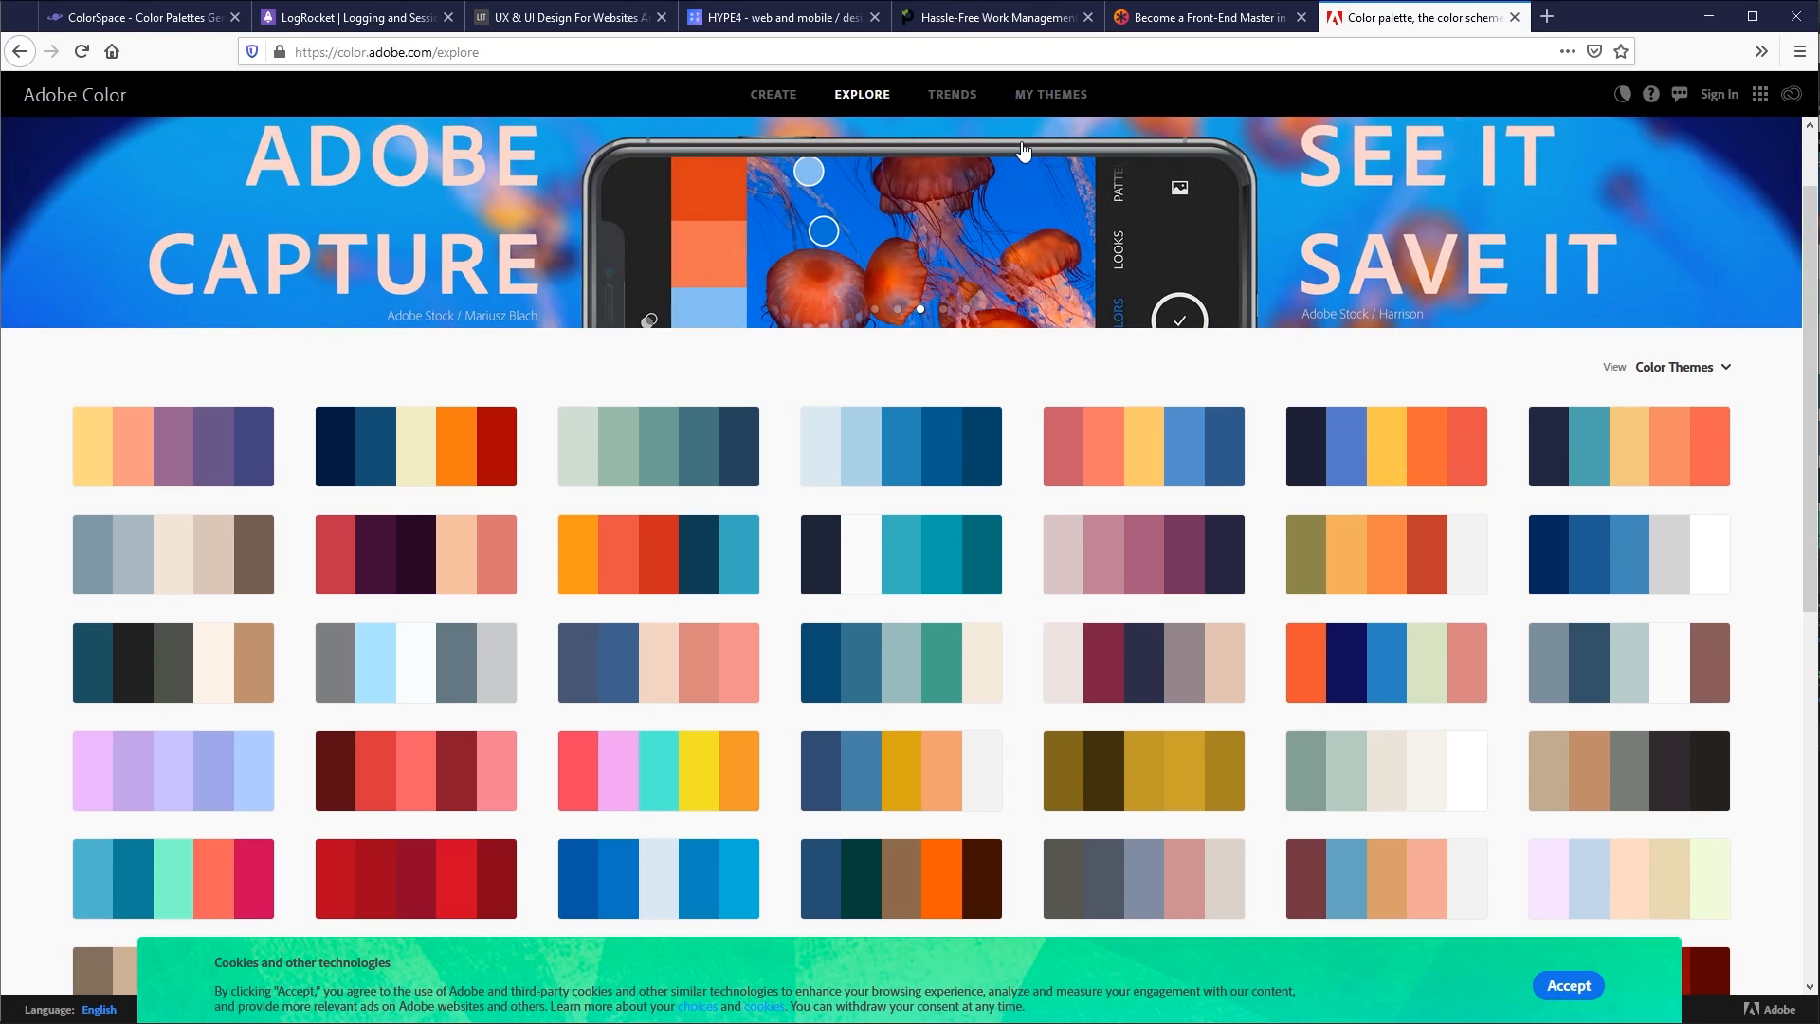
- Examine how the Paymo website uses teal and green across its hero and key features sections
click(1009, 30)
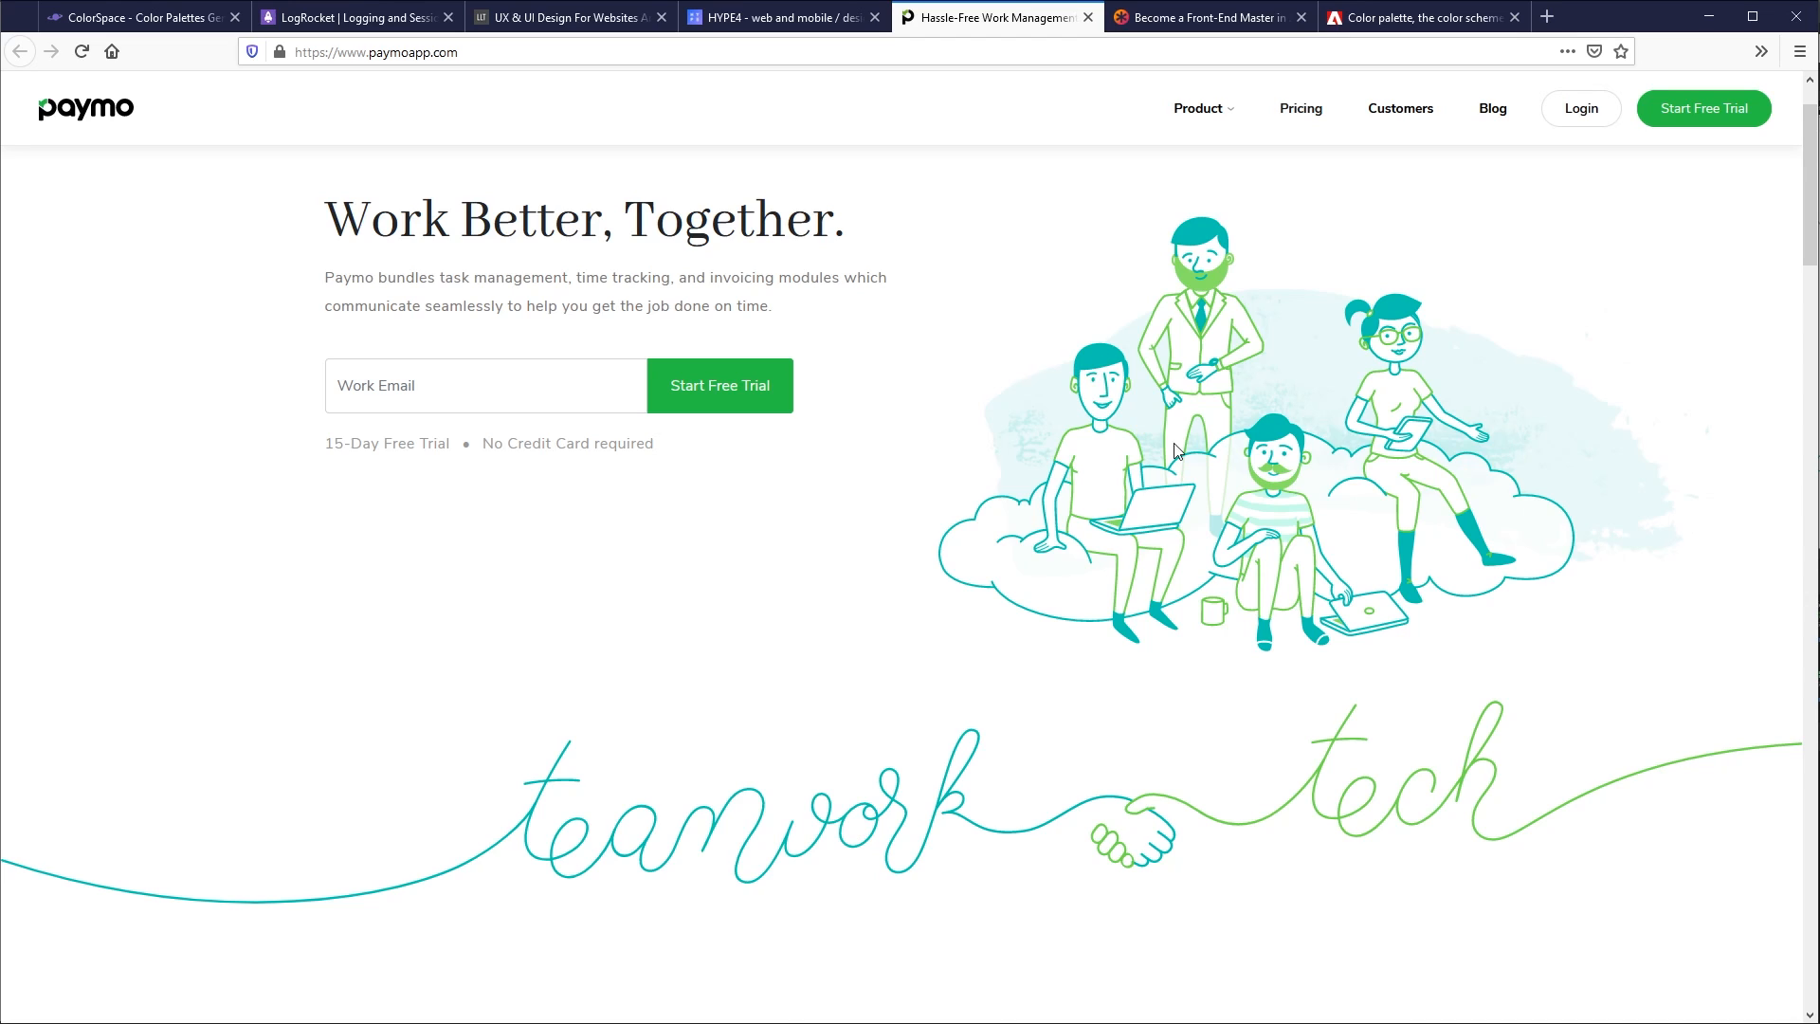
scroll(1175, 449, down, 18)
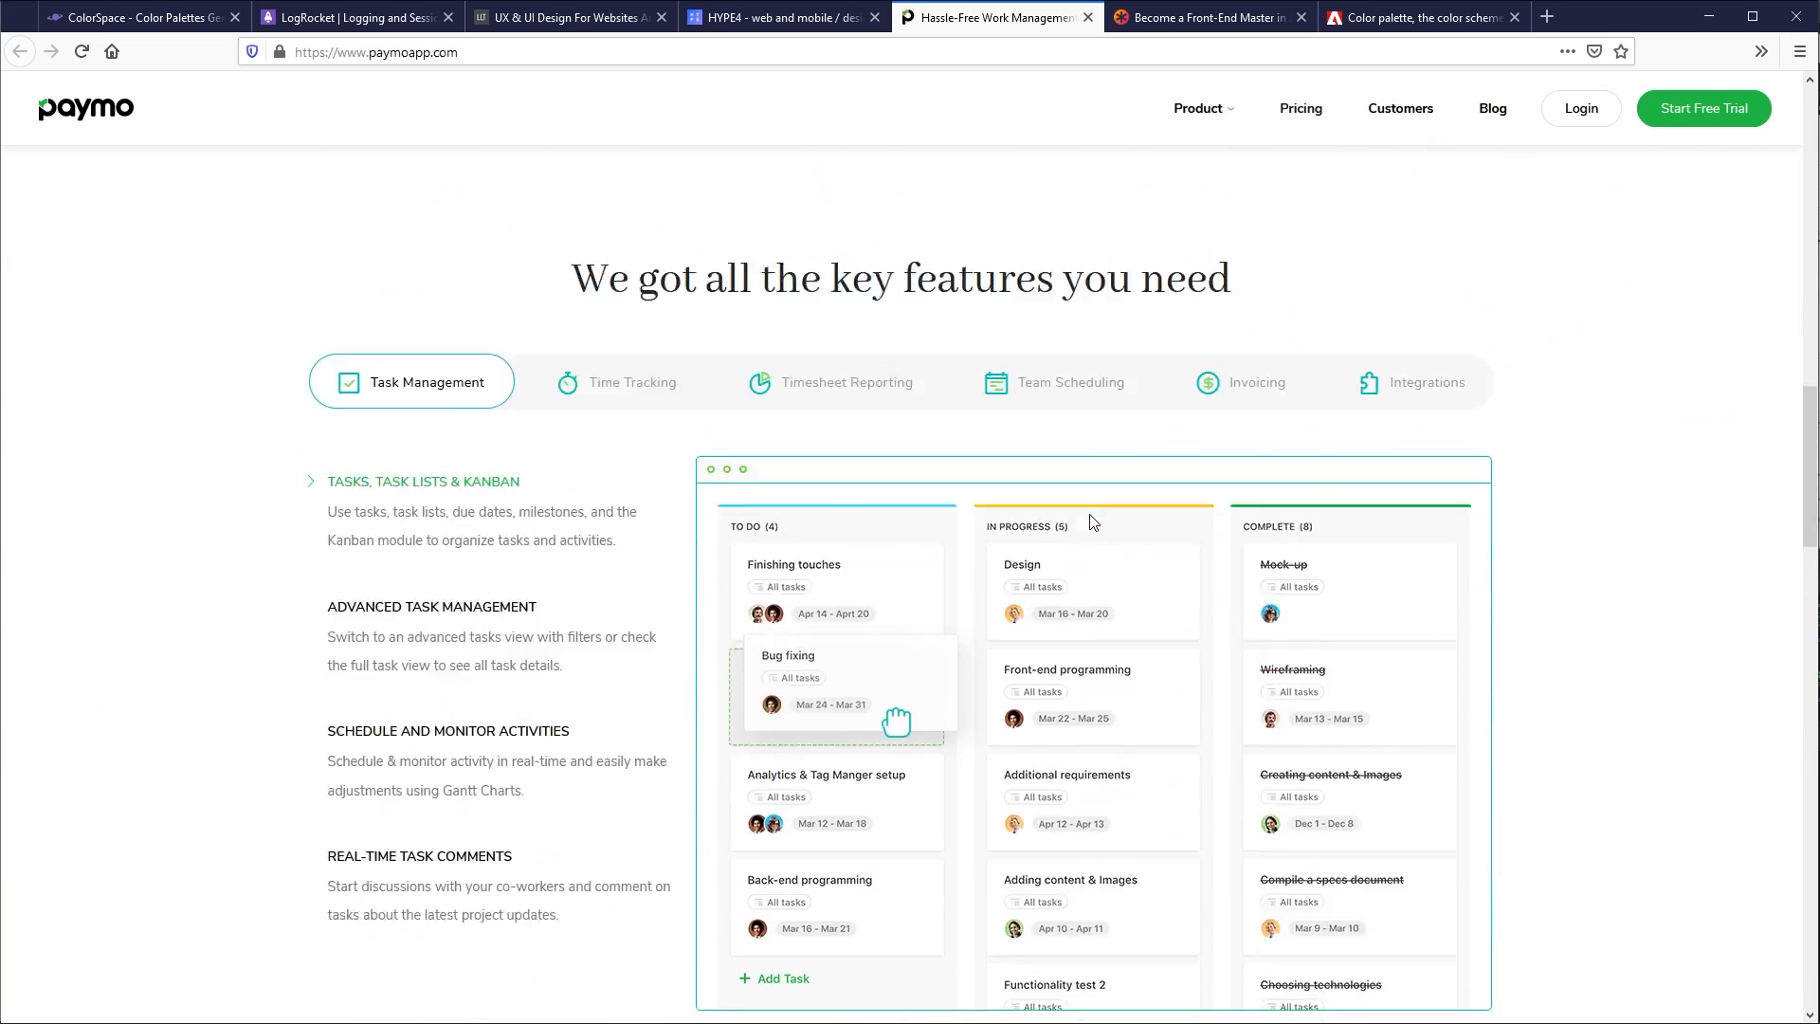
scroll(1093, 522, down, 2)
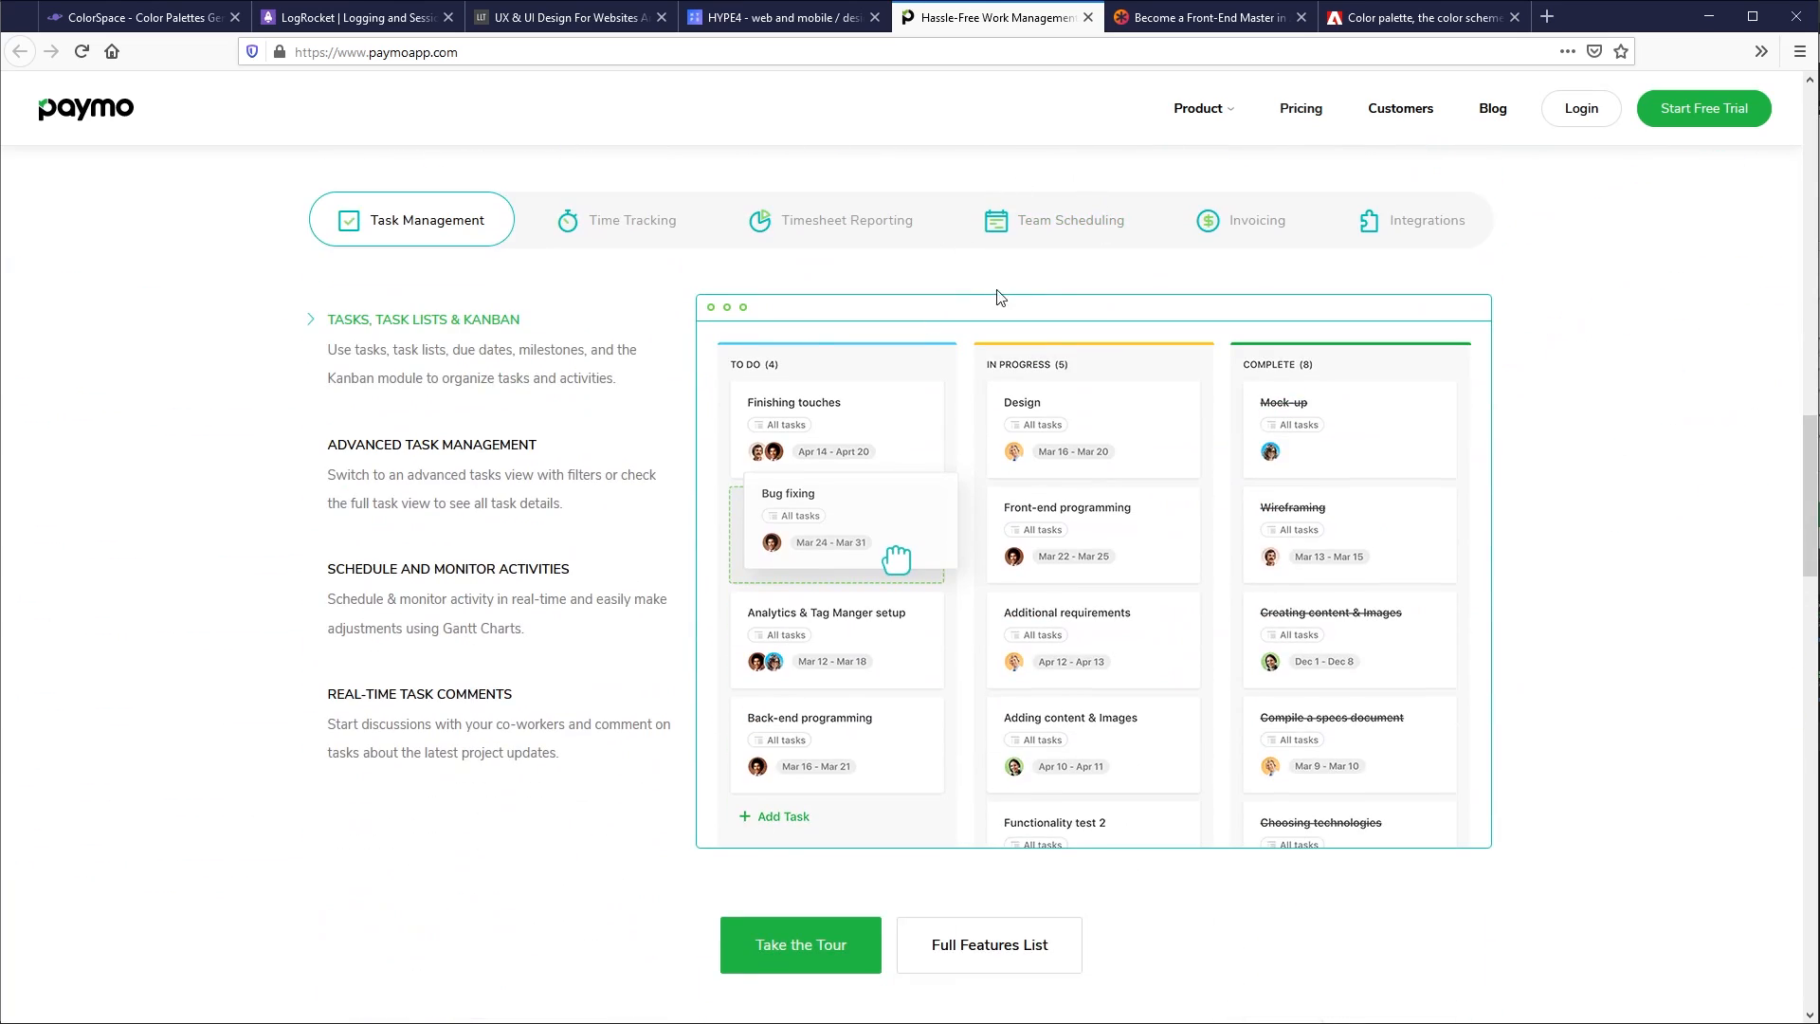
scroll(306, 422, up, 20)
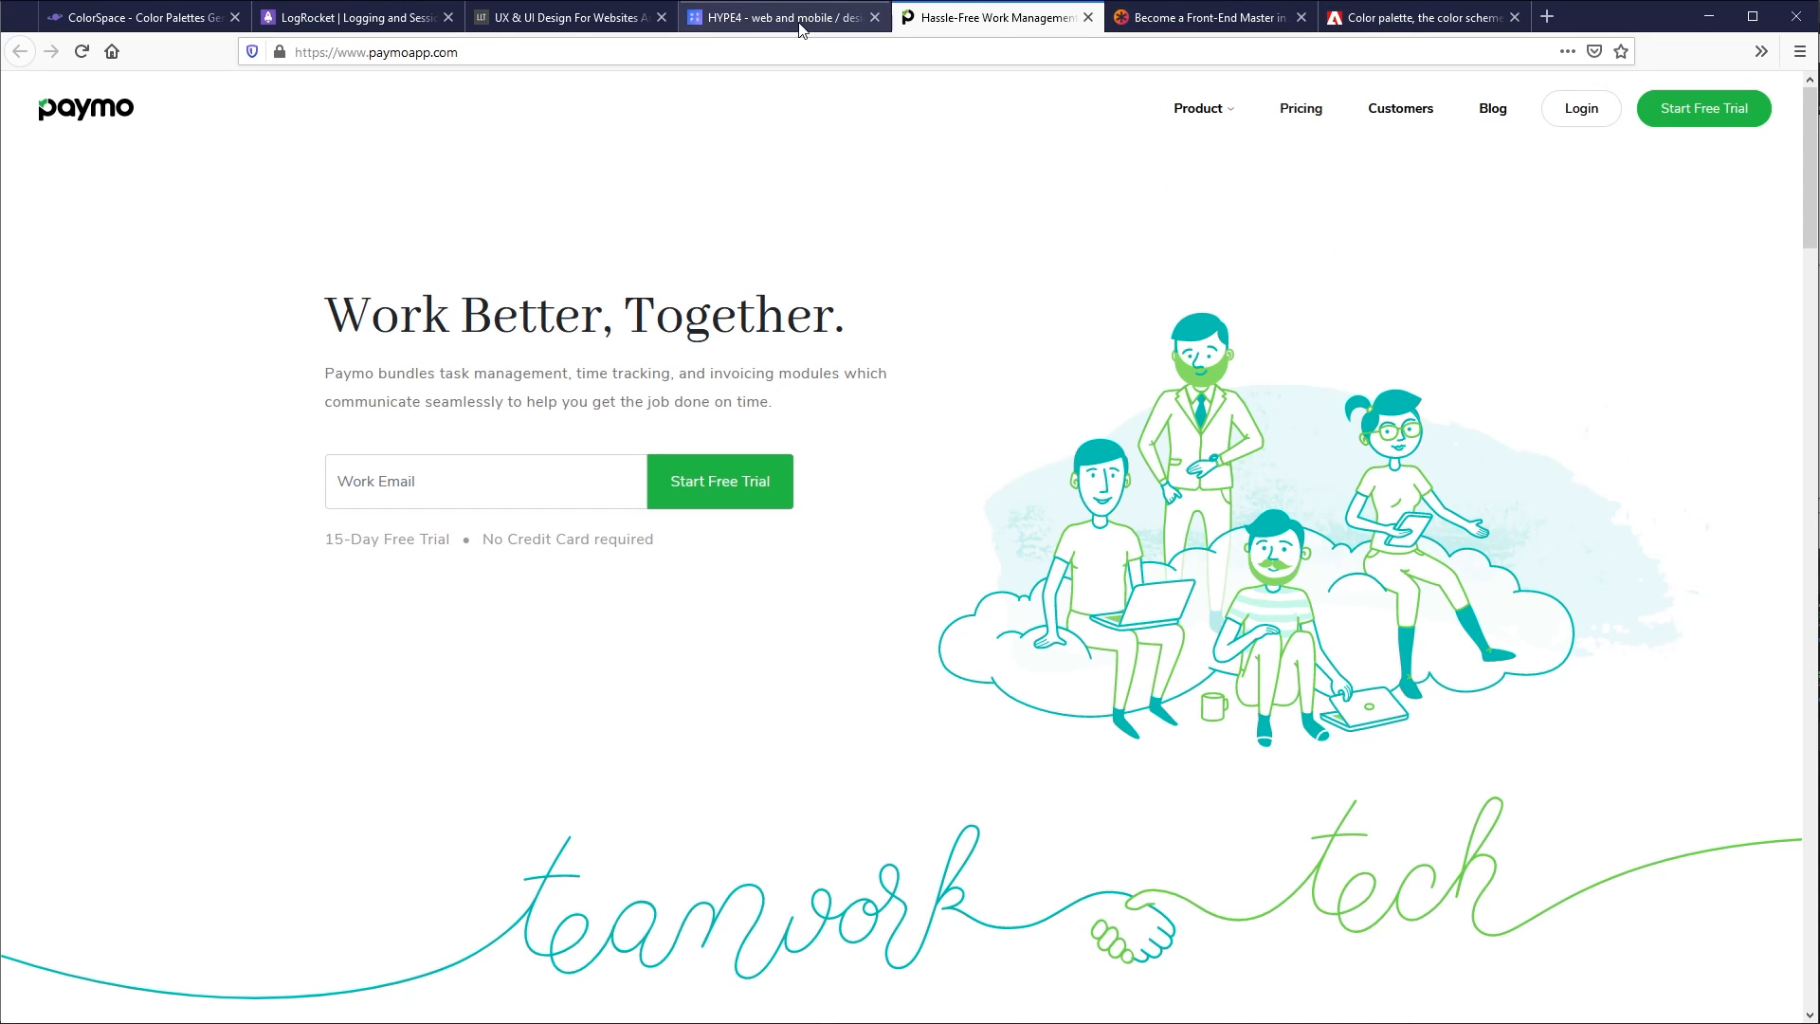
- Return to ColorSpace and examine the Spot Palette, highlighting its orange #F1962E
click(133, 17)
scroll(1351, 562, down, 3)
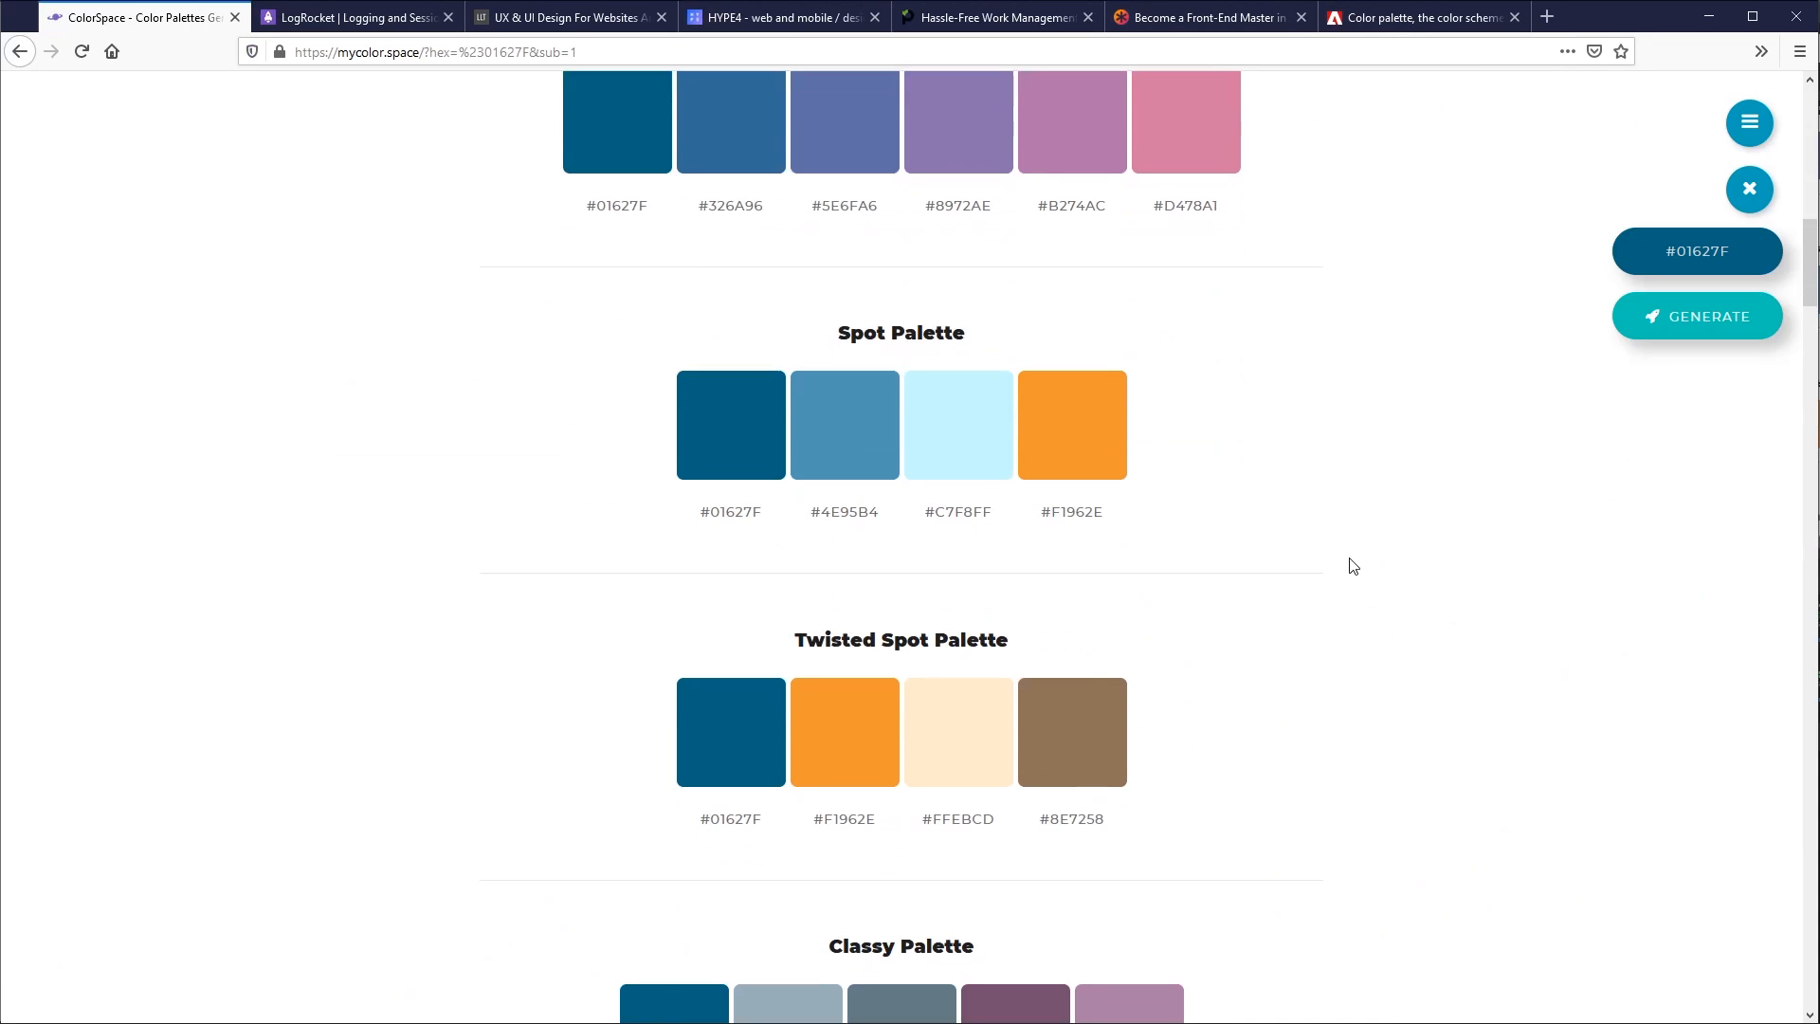
drag(850, 139, 960, 336)
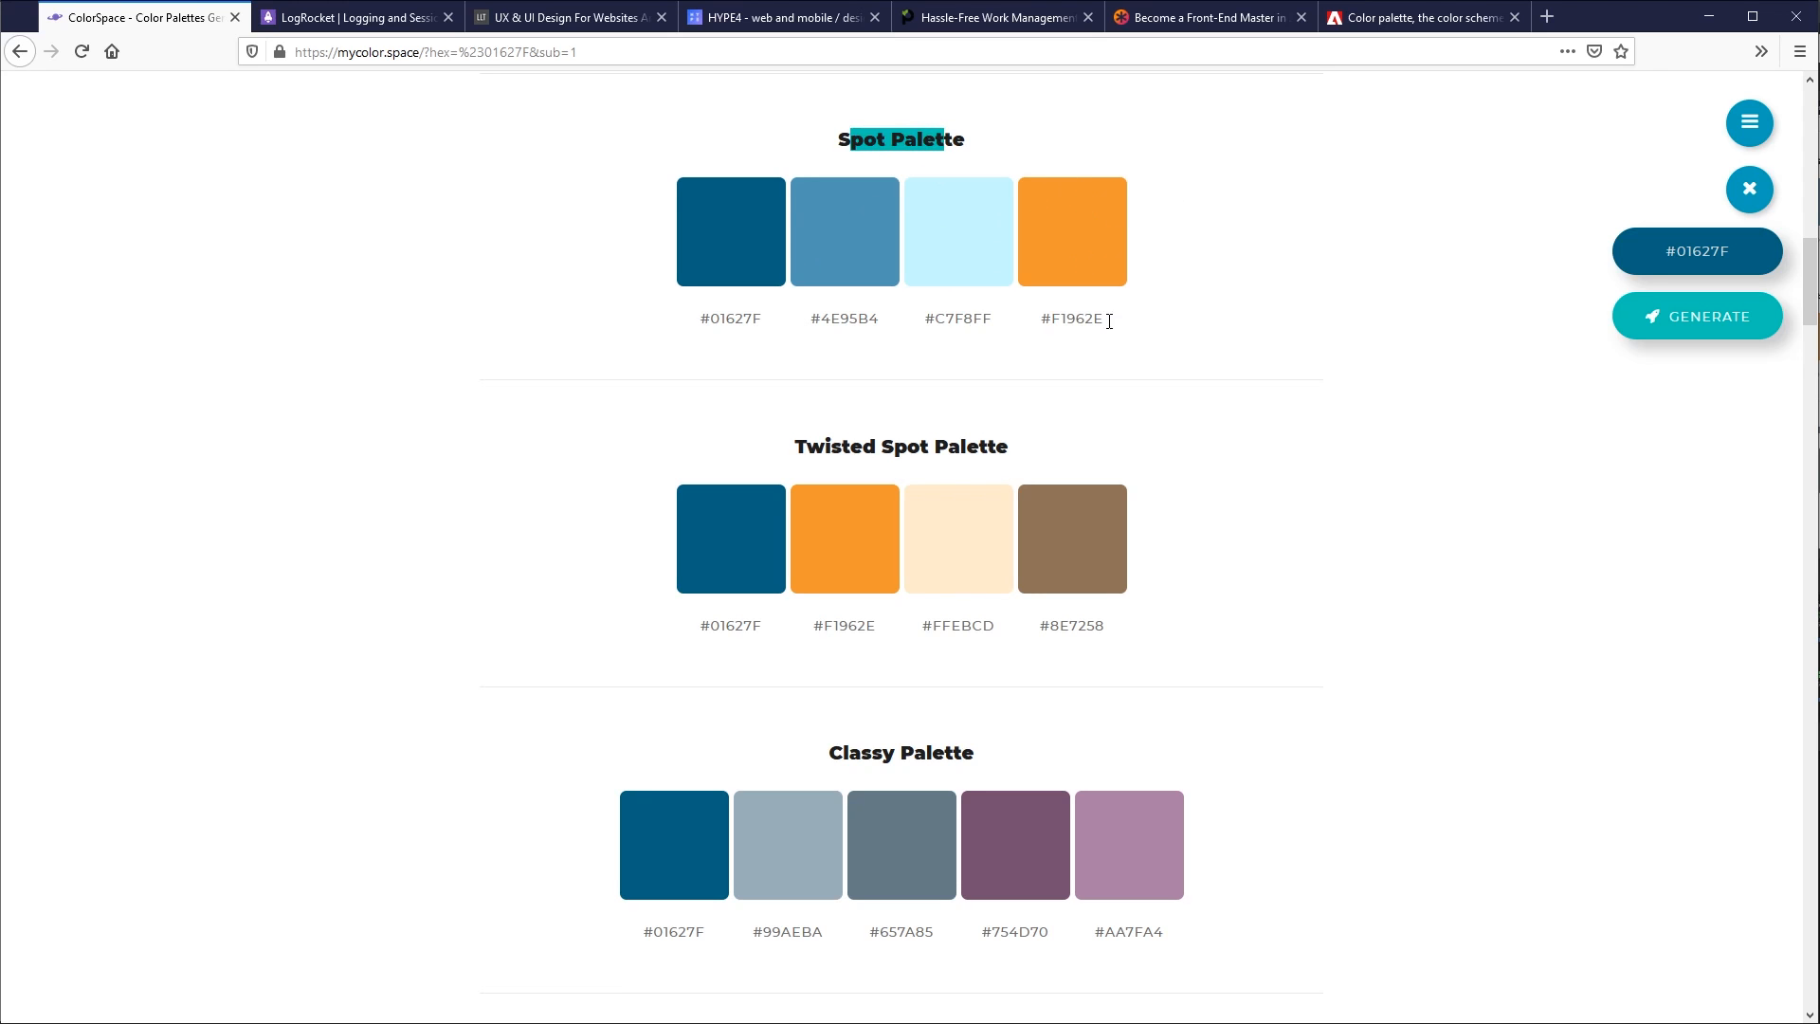
drag(1109, 321, 1009, 314)
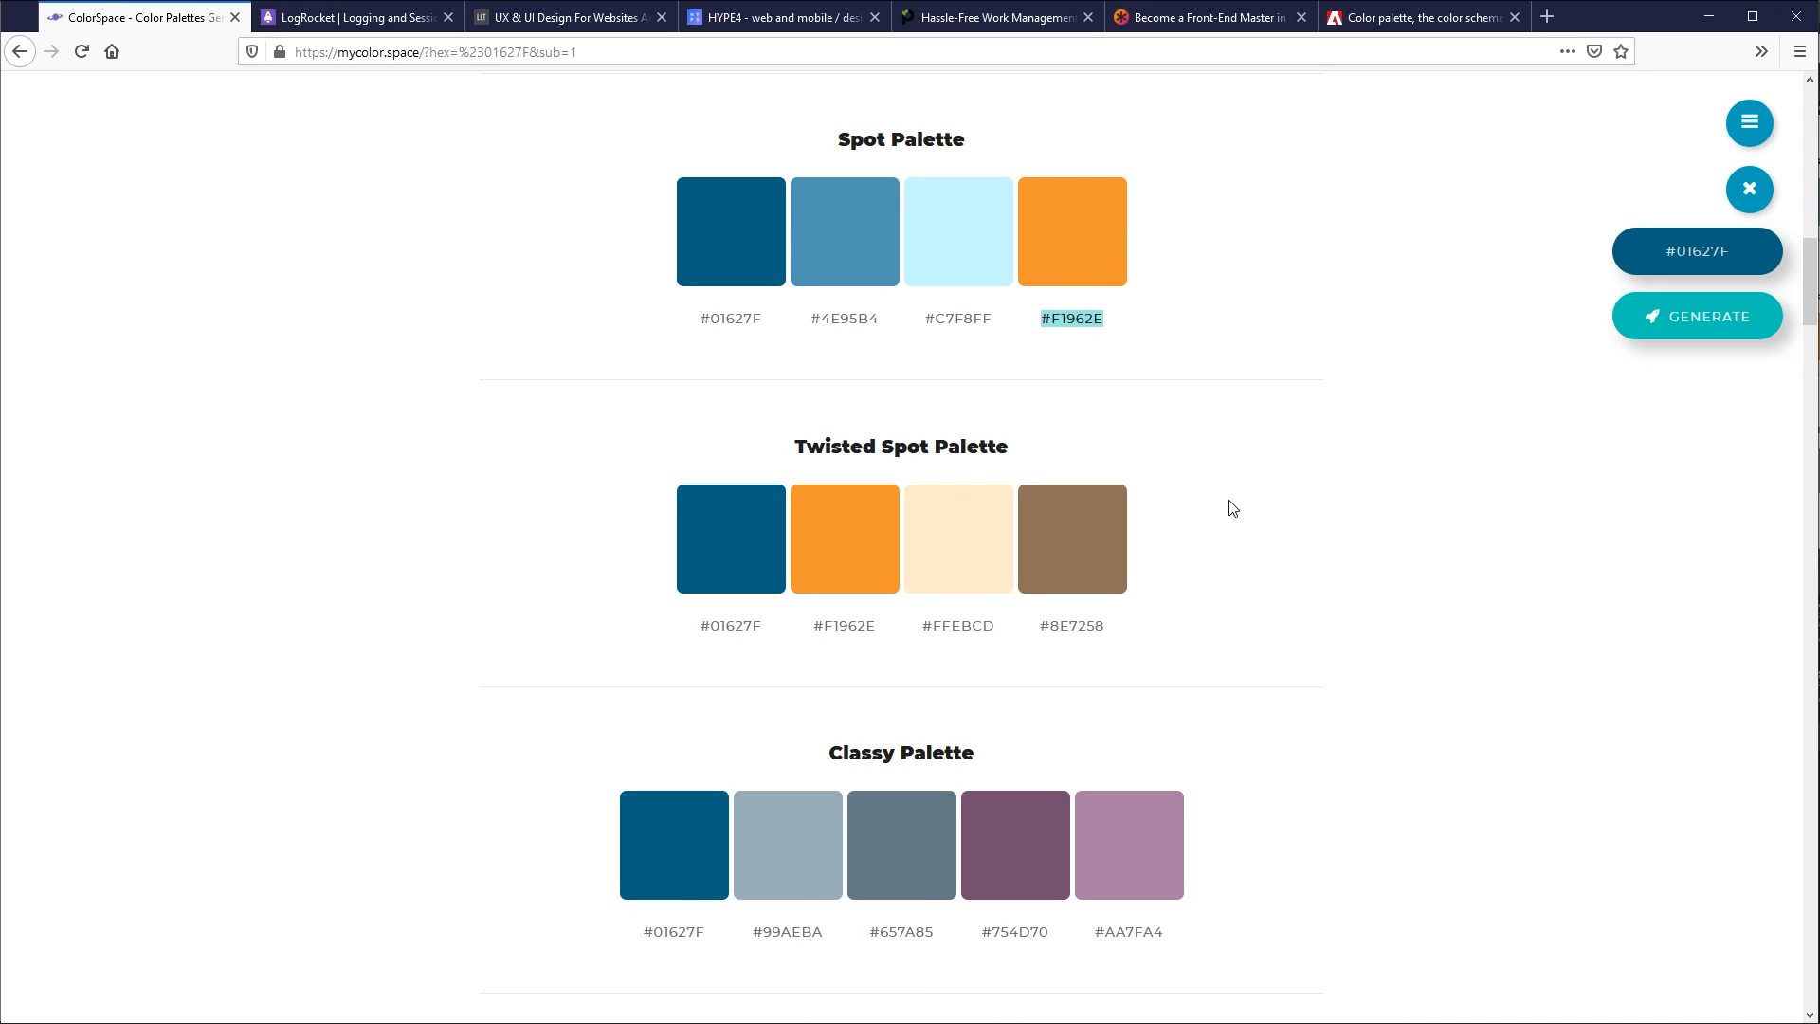
- Look through the Switch, Small Switch, Natural, Matching and Grey Friends palettes suggested for the blue
scroll(1232, 509, down, 10)
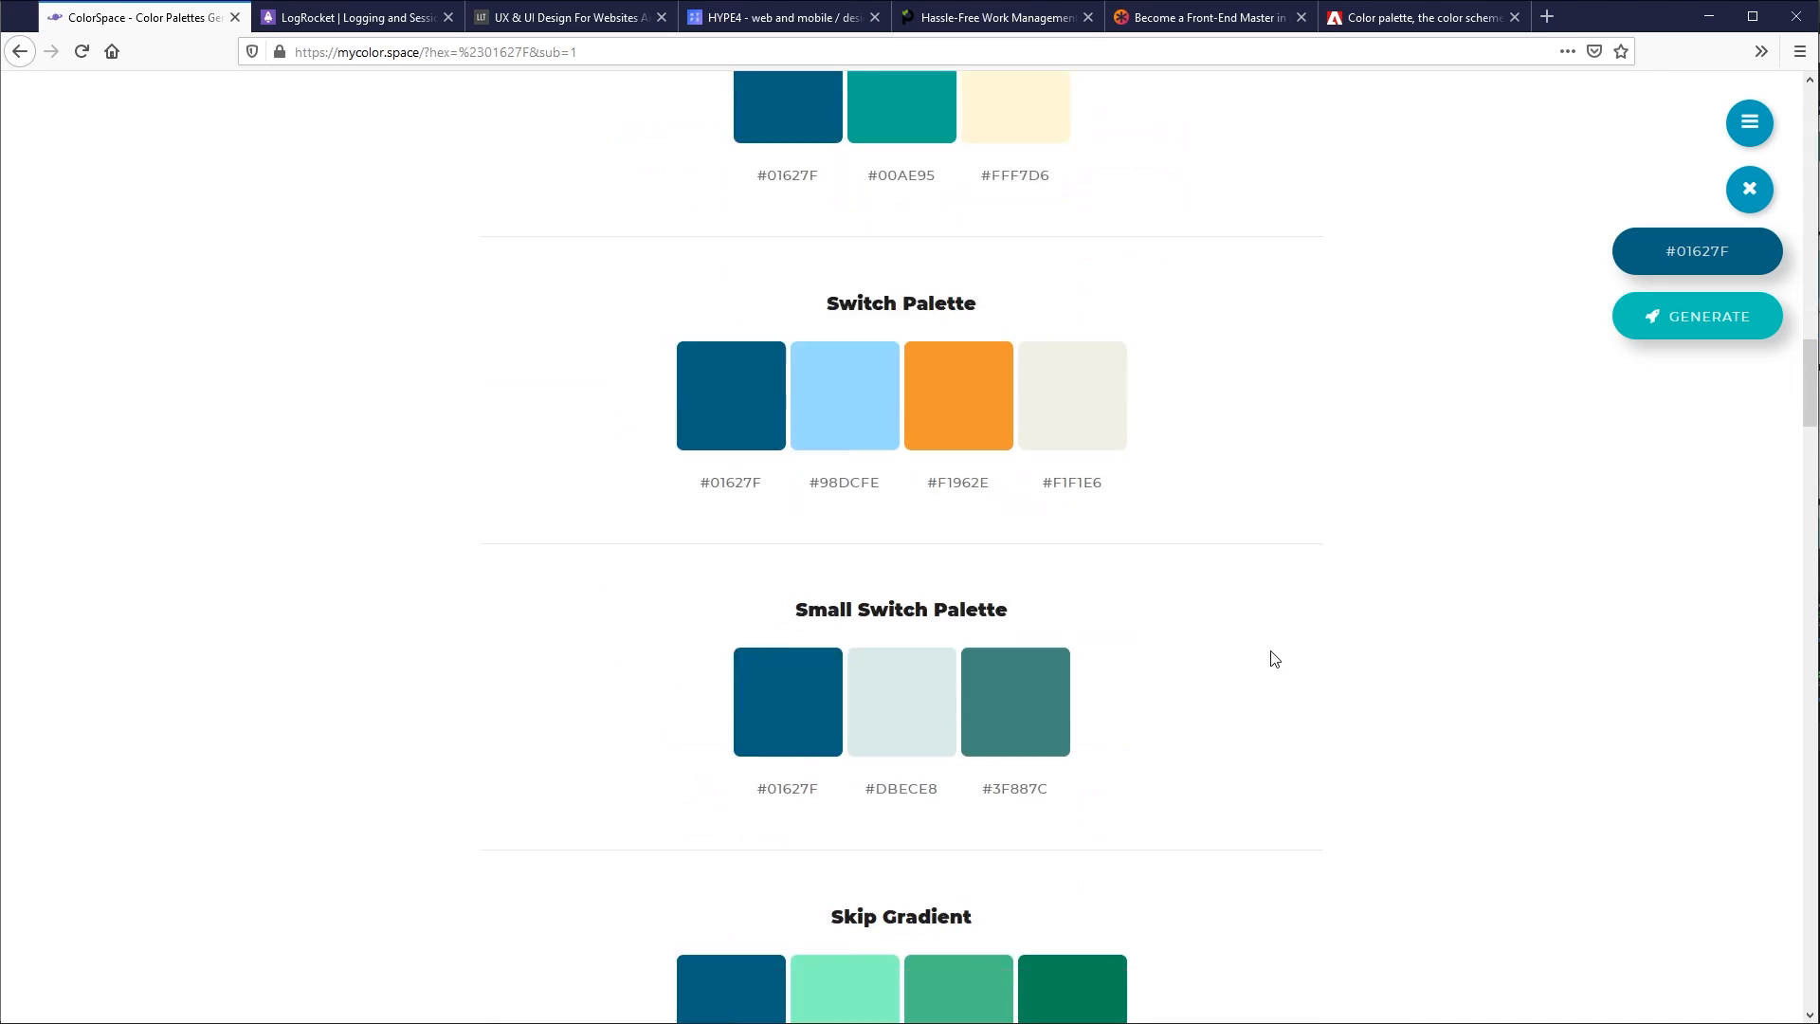
scroll(1274, 659, down, 3)
drag(815, 326, 1093, 316)
scroll(1196, 540, down, 7)
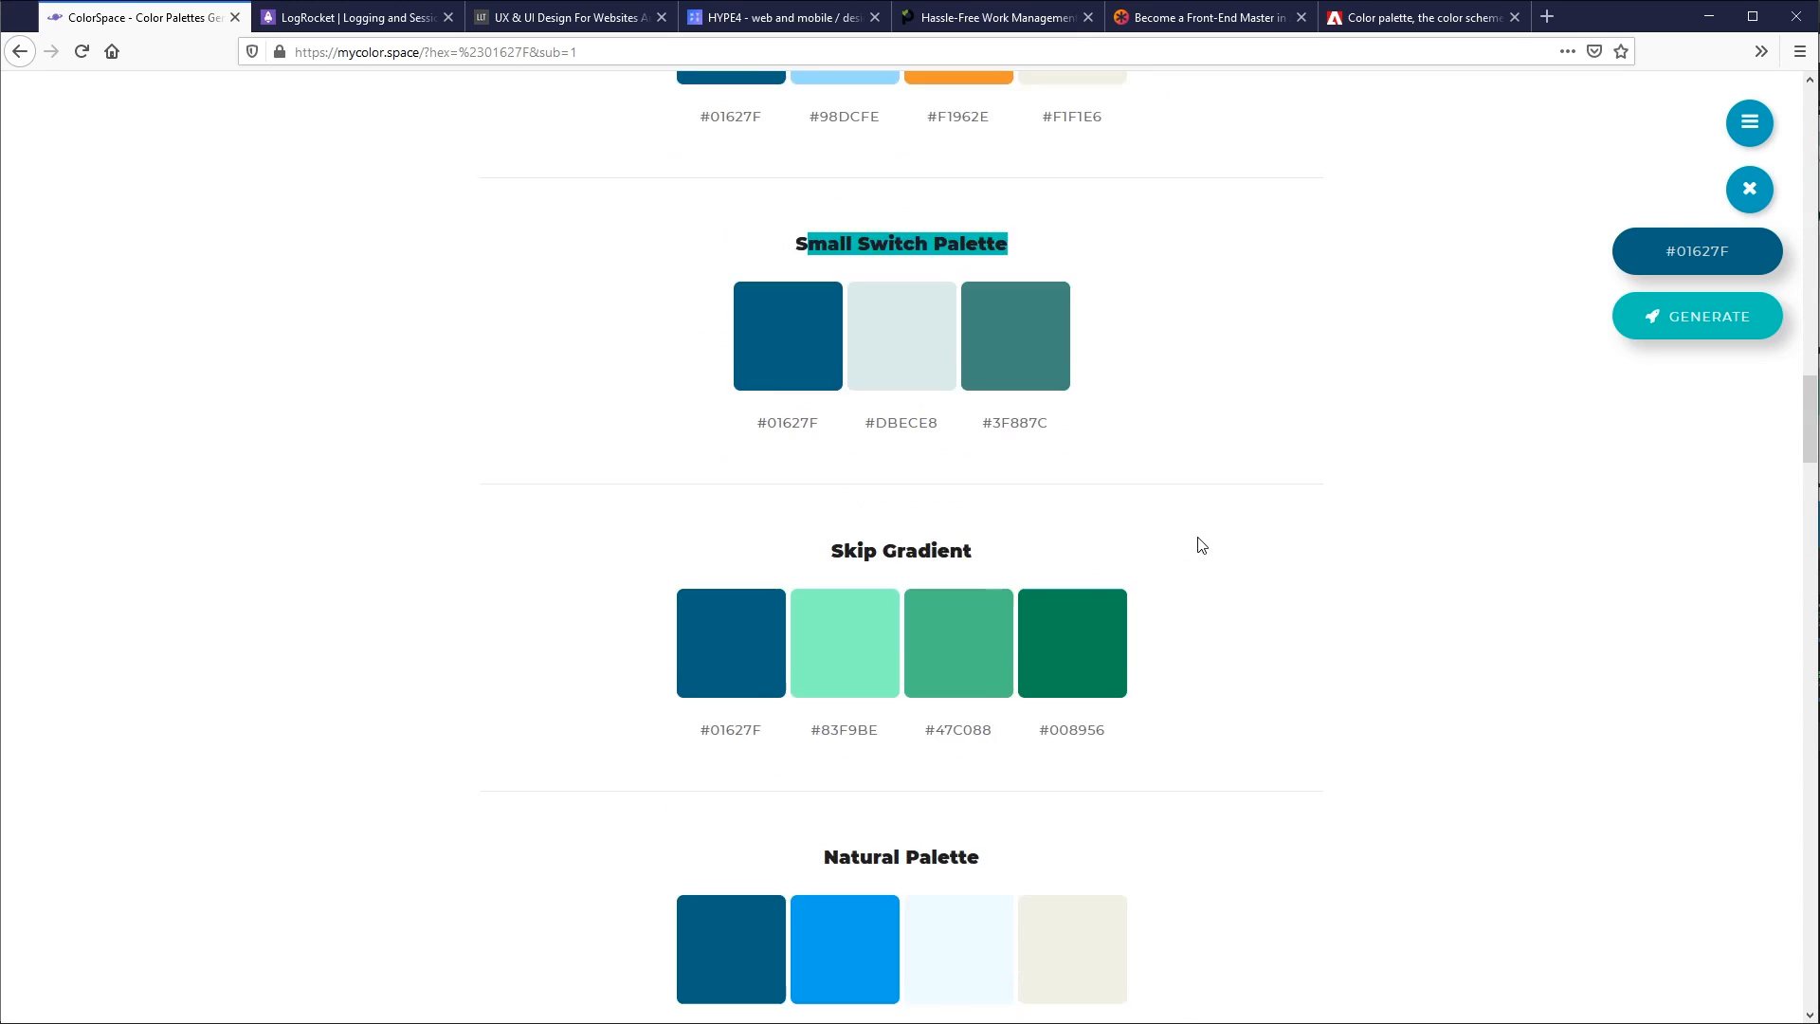
scroll(1186, 544, down, 3)
scroll(1182, 544, up, 3)
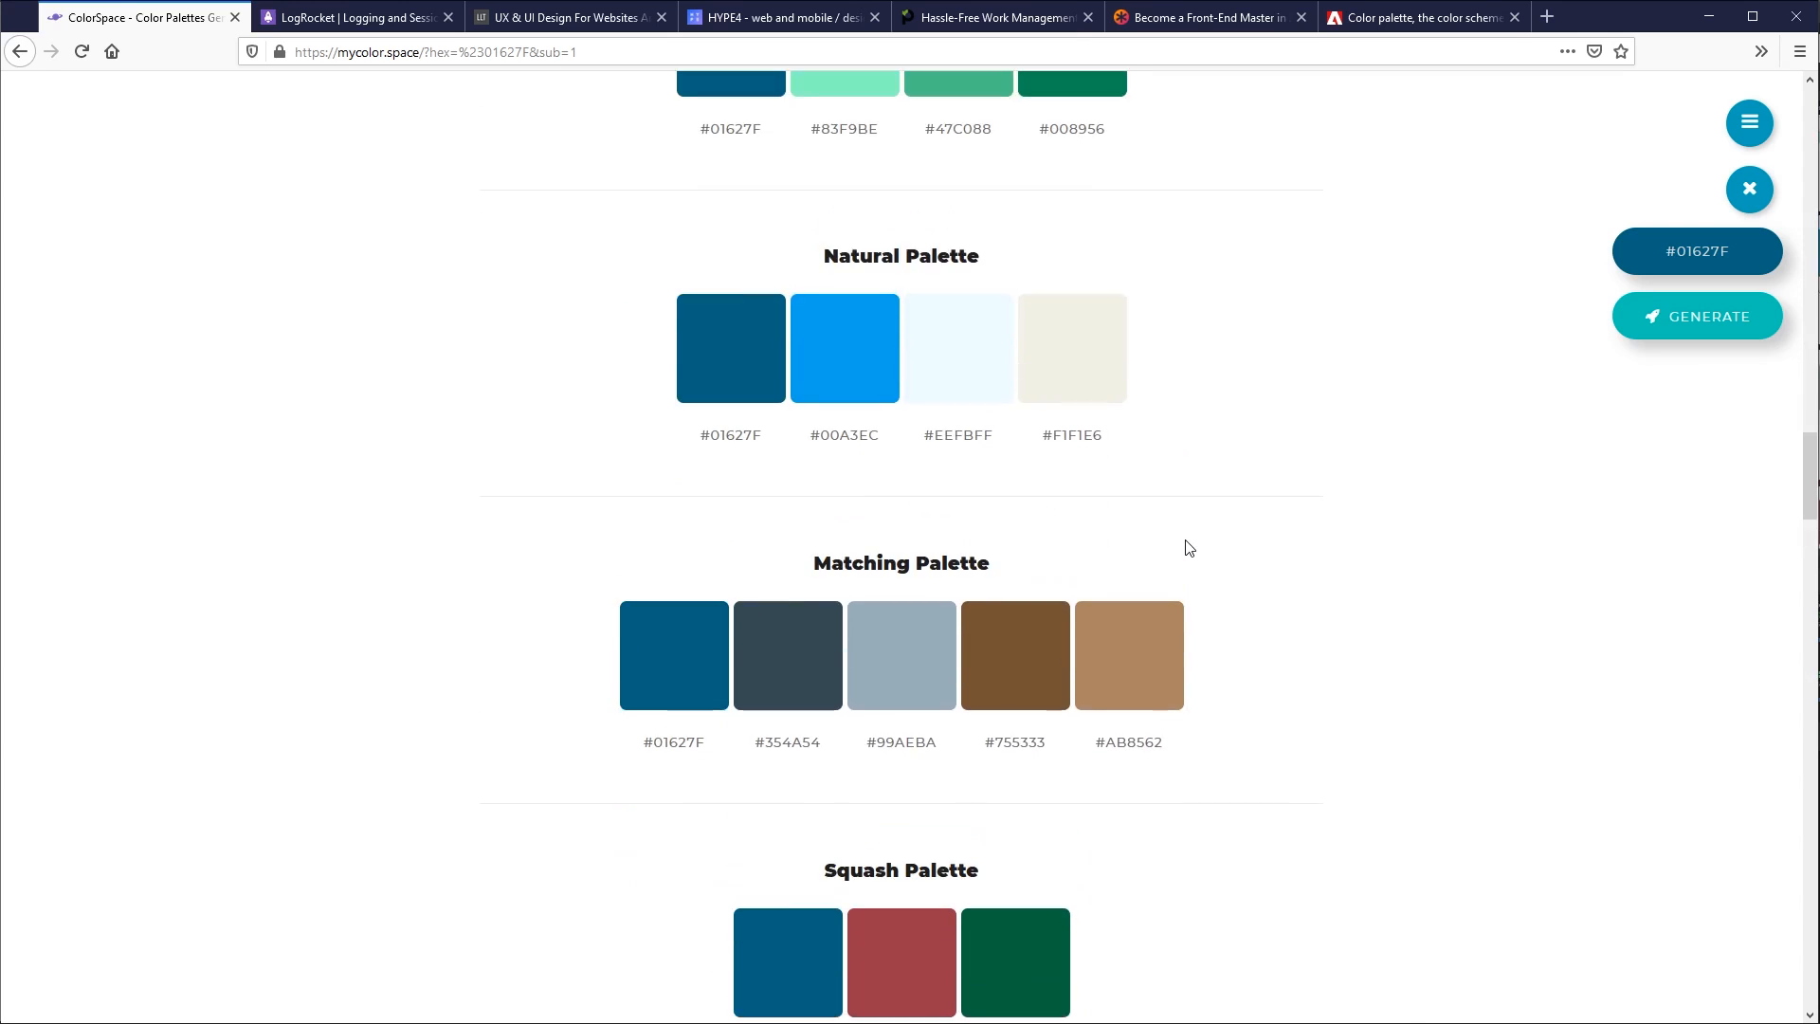
scroll(1187, 546, down, 7)
drag(835, 500, 1231, 565)
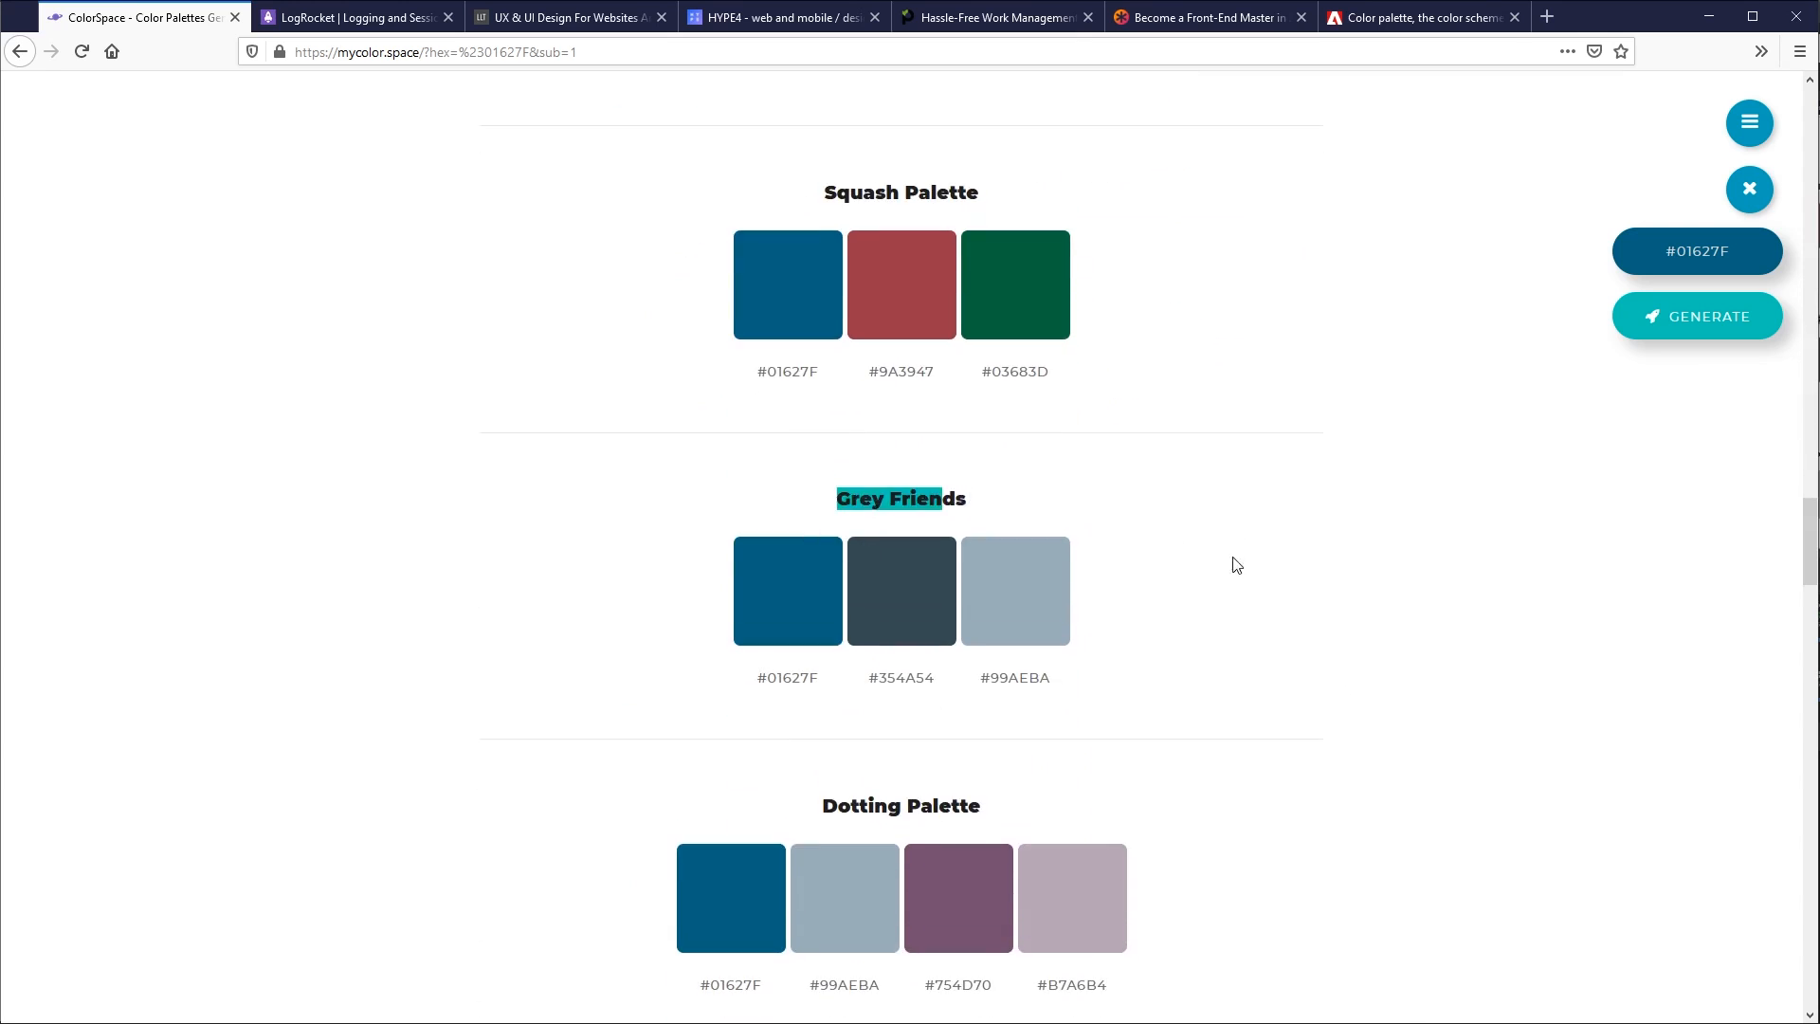
- Look through the remaining palettes, from Threedom to Pin, and compare the Shades and Random Shades sets
scroll(1232, 565, down, 6)
scroll(867, 550, down, 11)
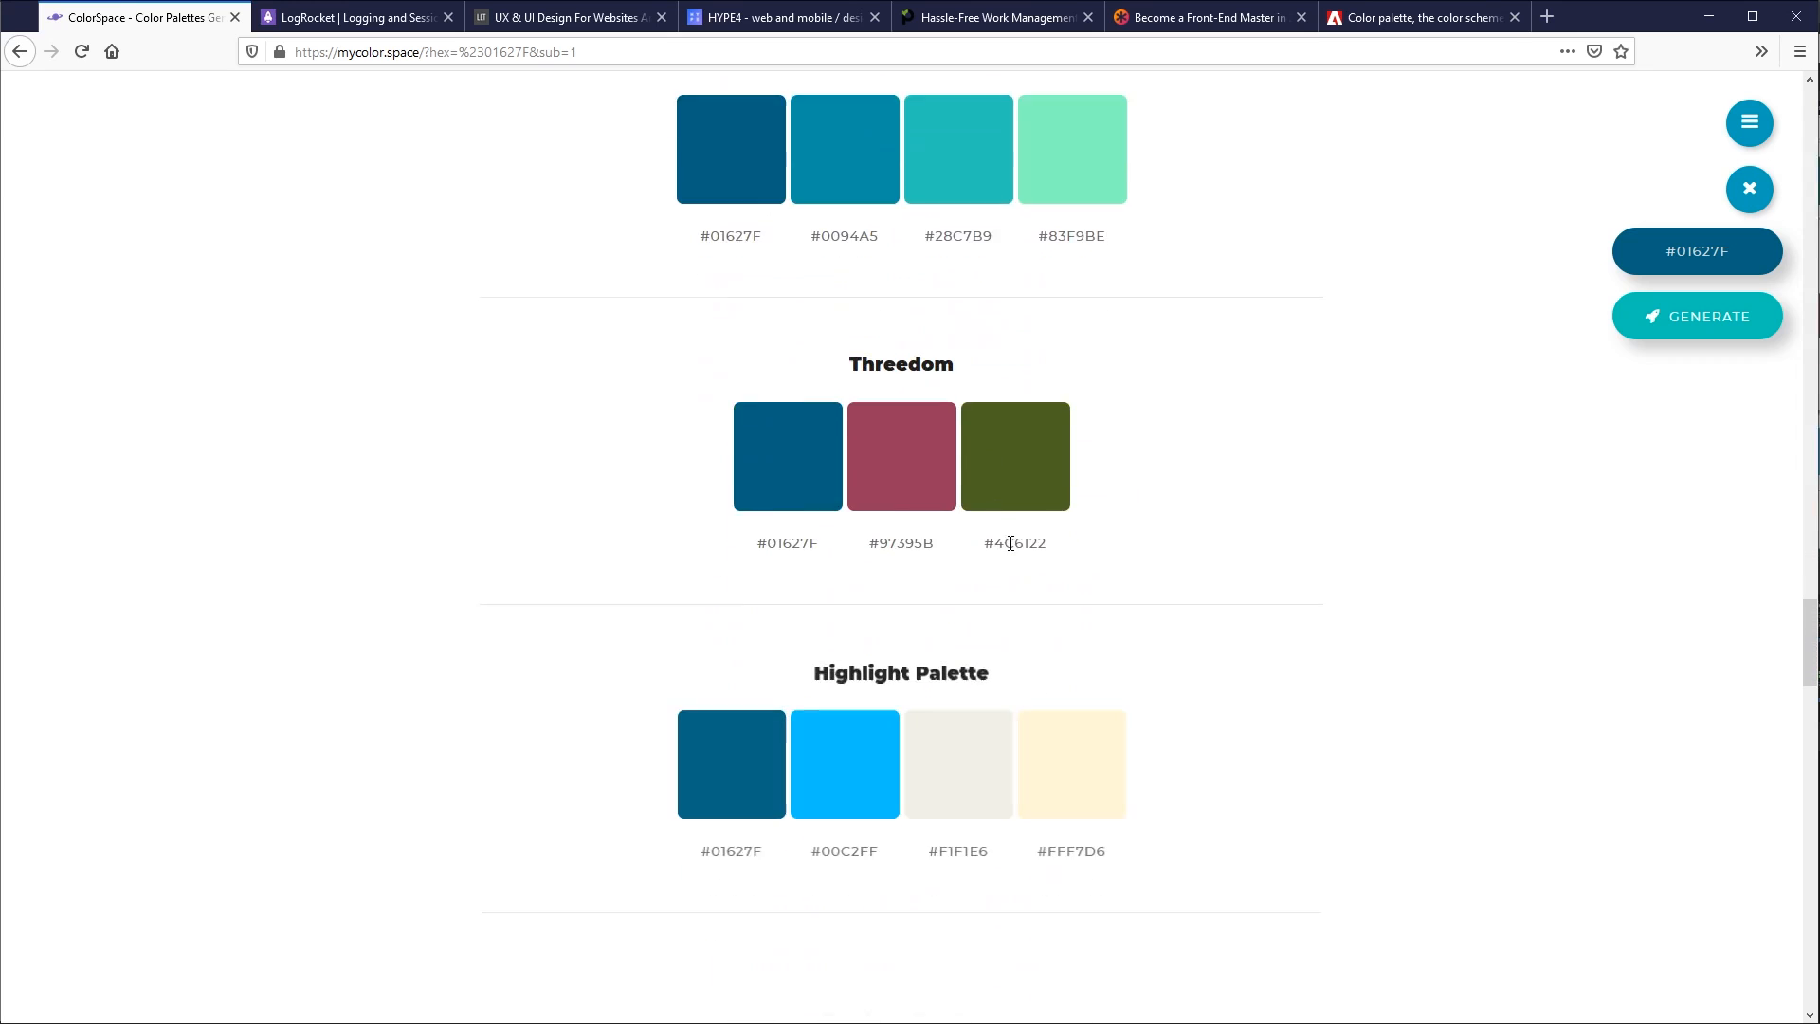
scroll(1195, 568, down, 7)
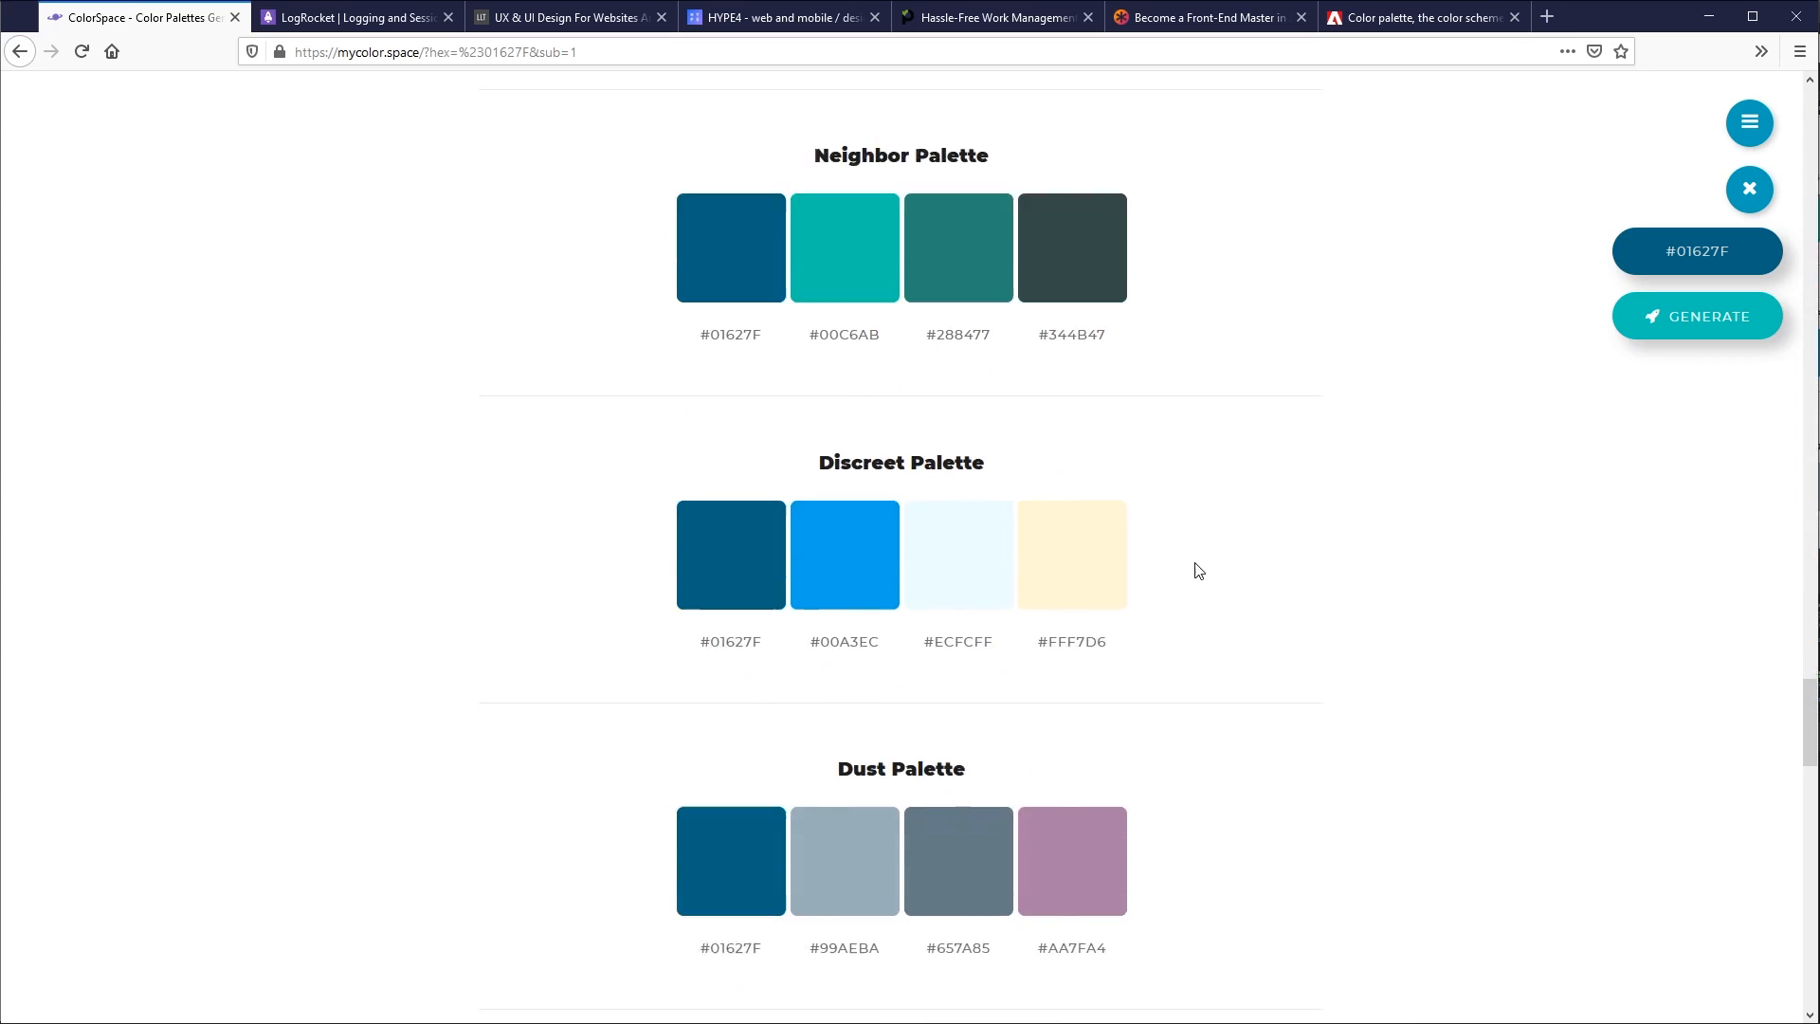
scroll(1187, 577, down, 11)
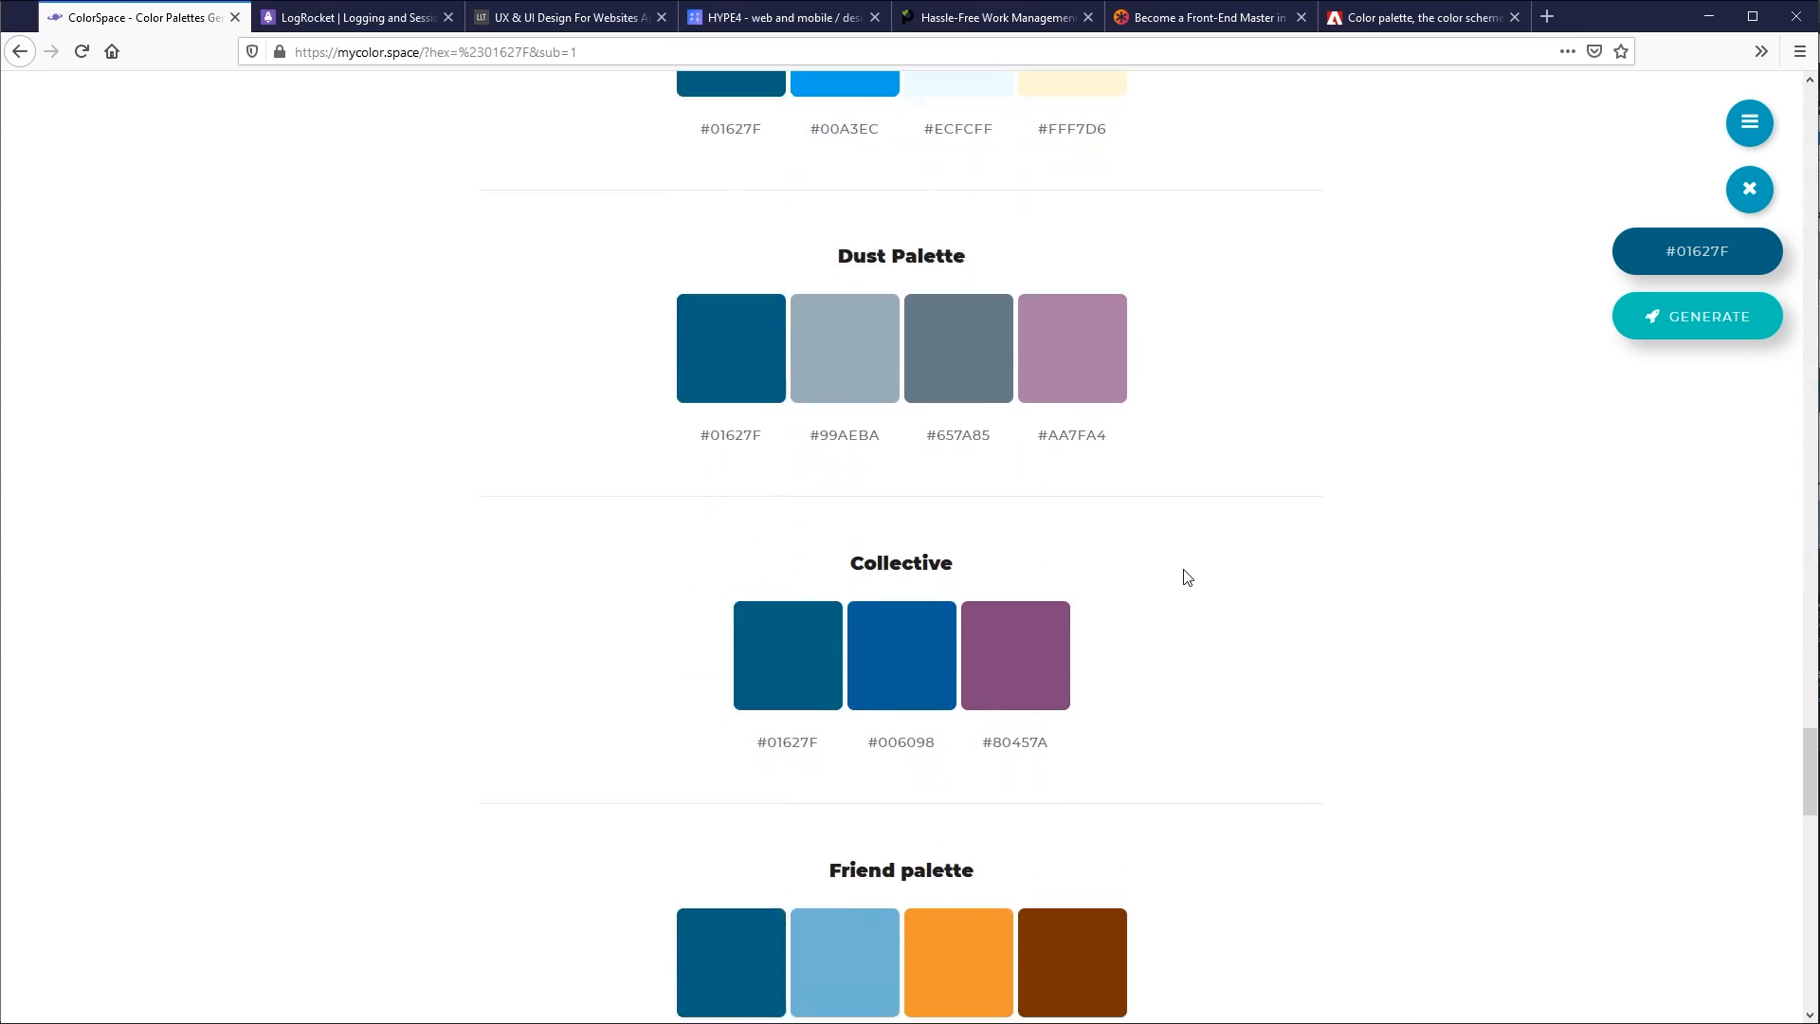
drag(877, 490, 937, 490)
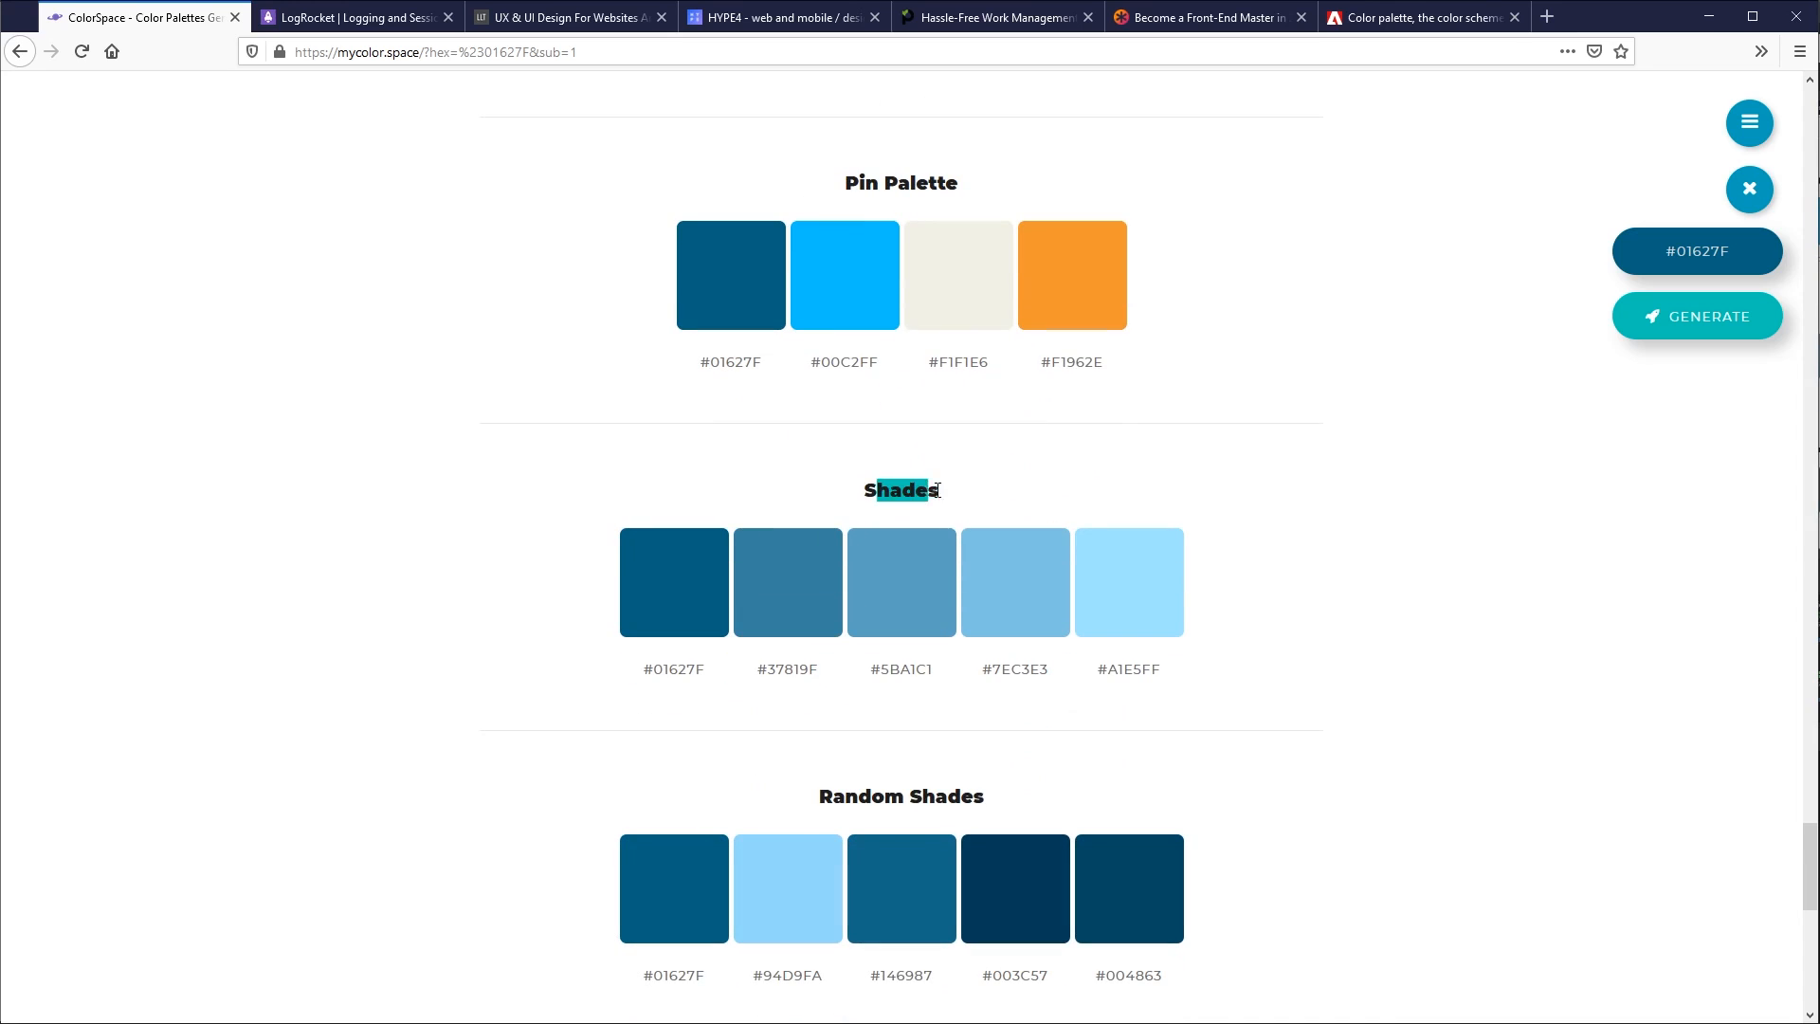
drag(840, 801, 960, 799)
scroll(798, 368, down, 2)
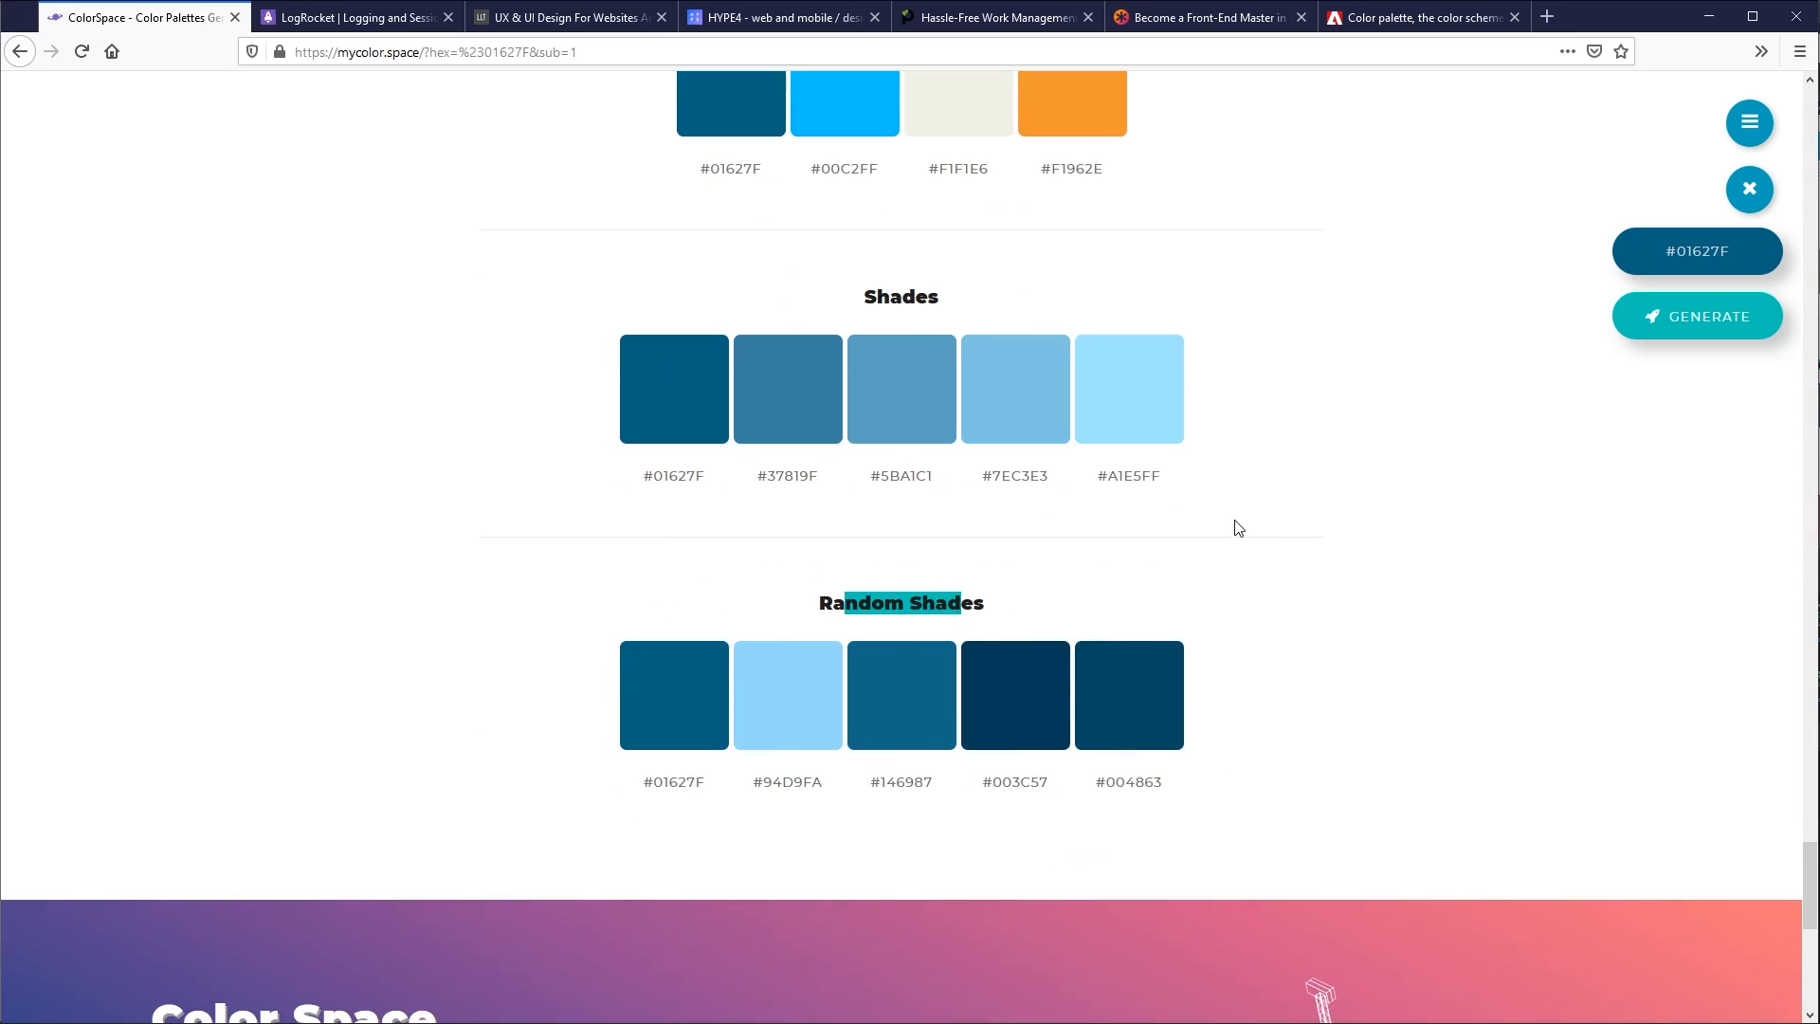
double_click(880, 292)
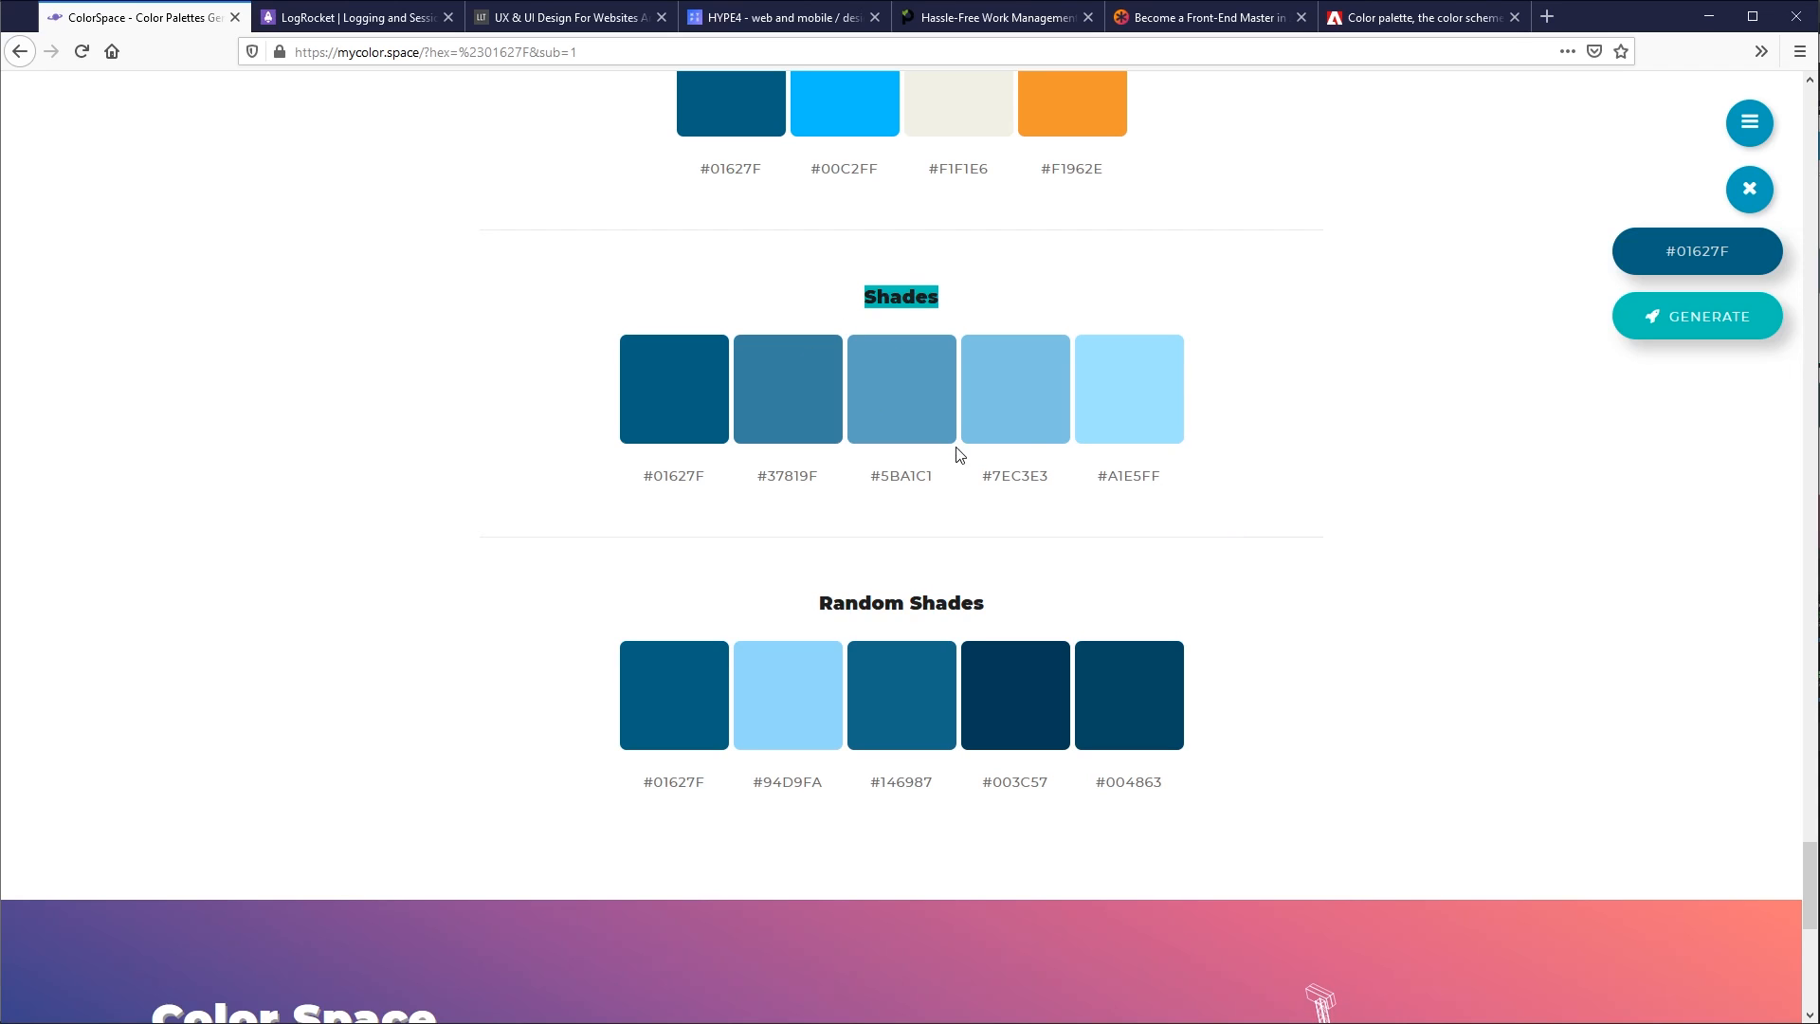
double_click(669, 478)
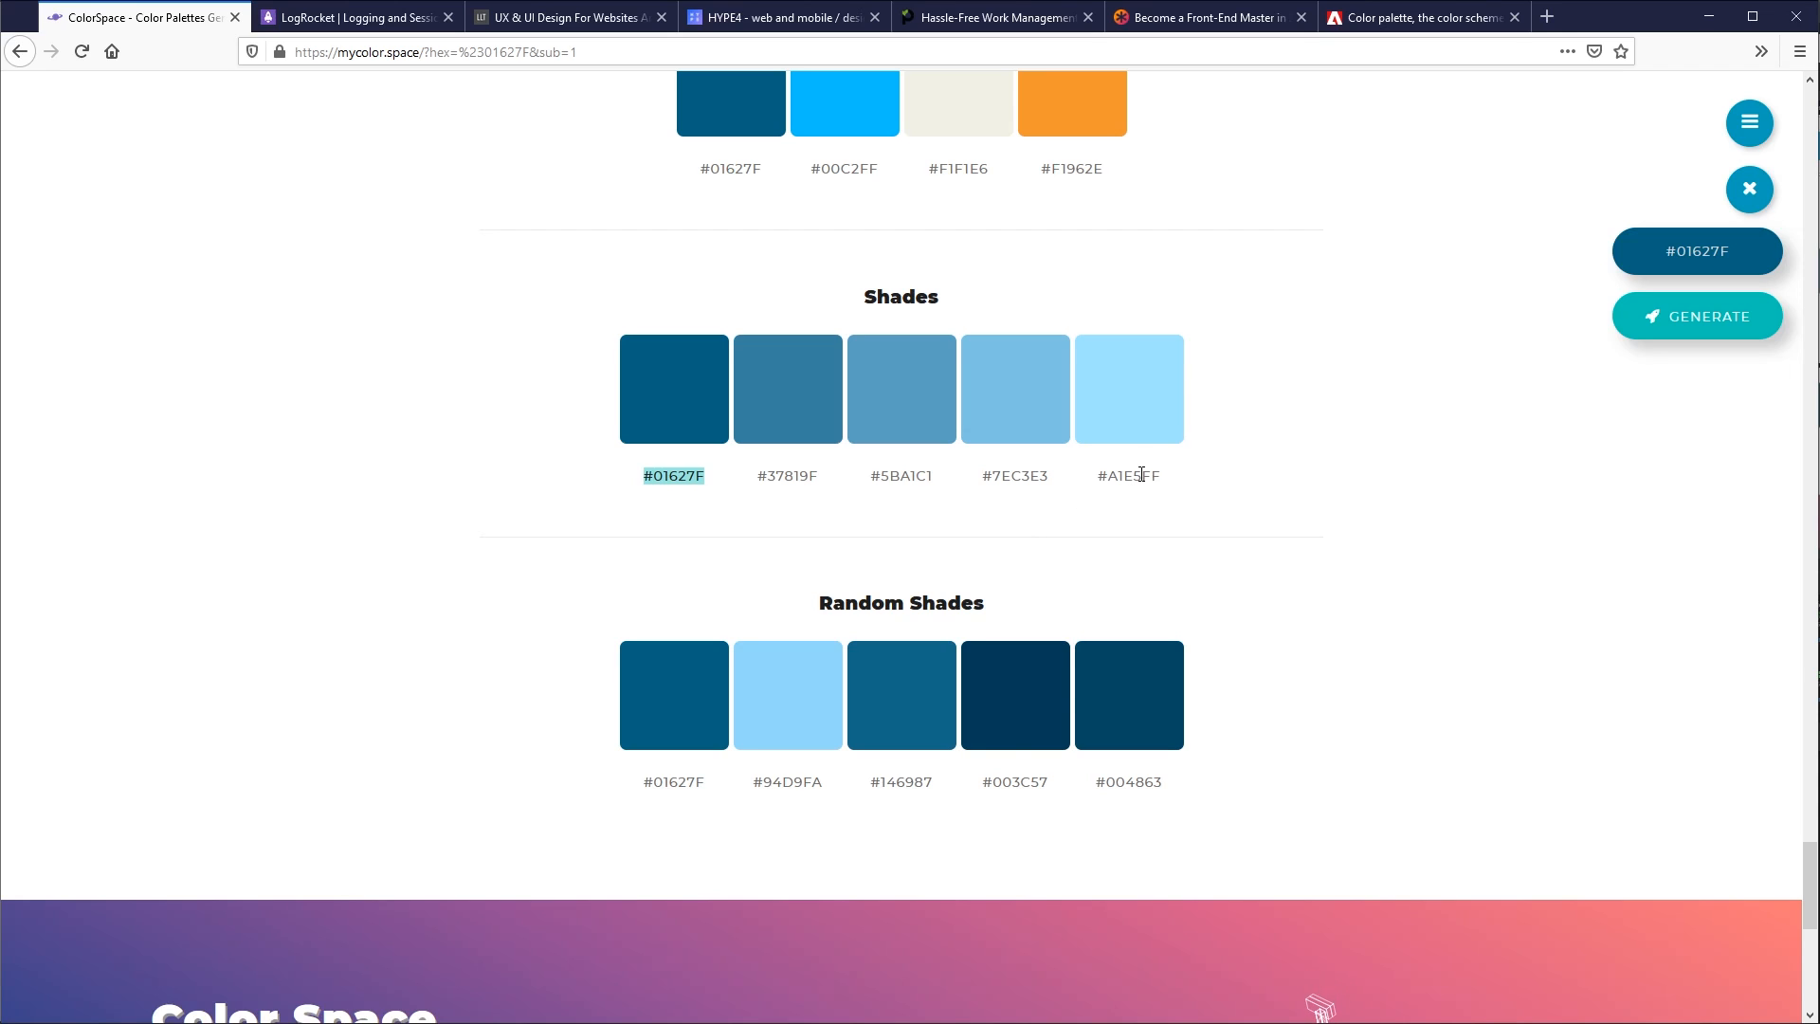
- Copy #003C57 from Random Shades and apply it in Adobe XD as the fill of the copyright bar below the footer
click(1011, 780)
key(ctrl+c)
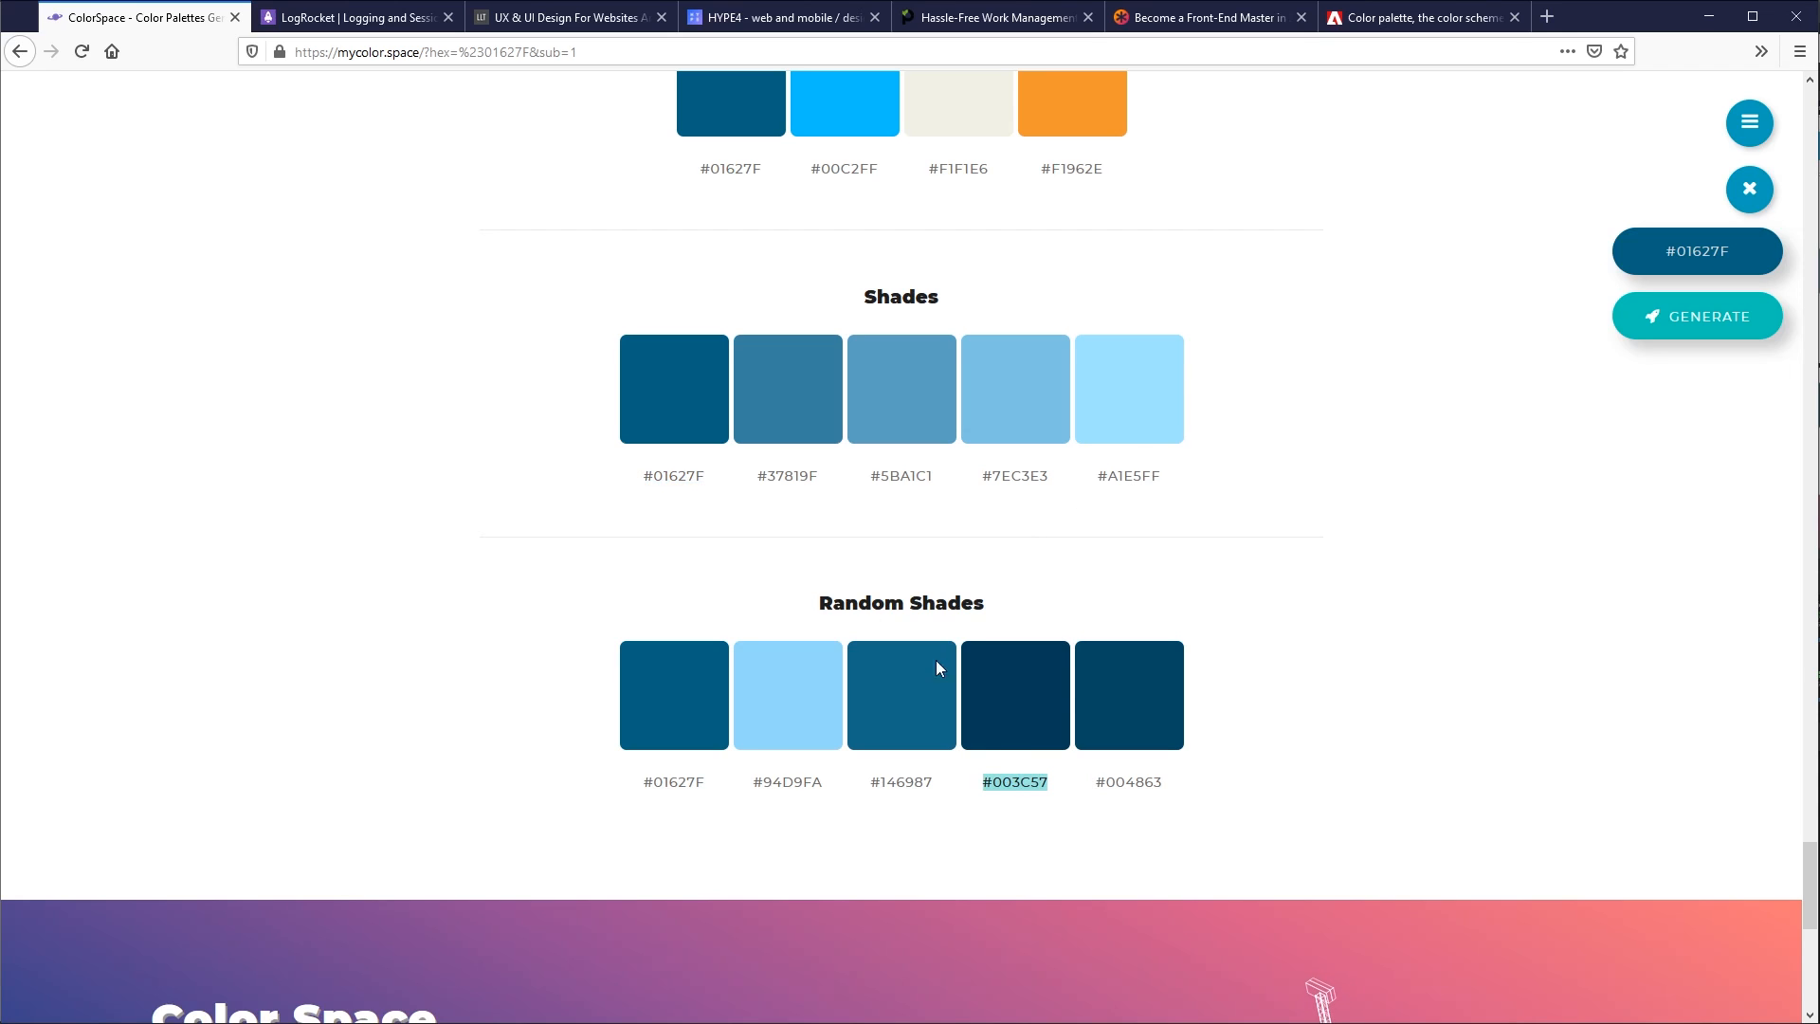
key(alt+Tab)
scroll(747, 426, down, 9)
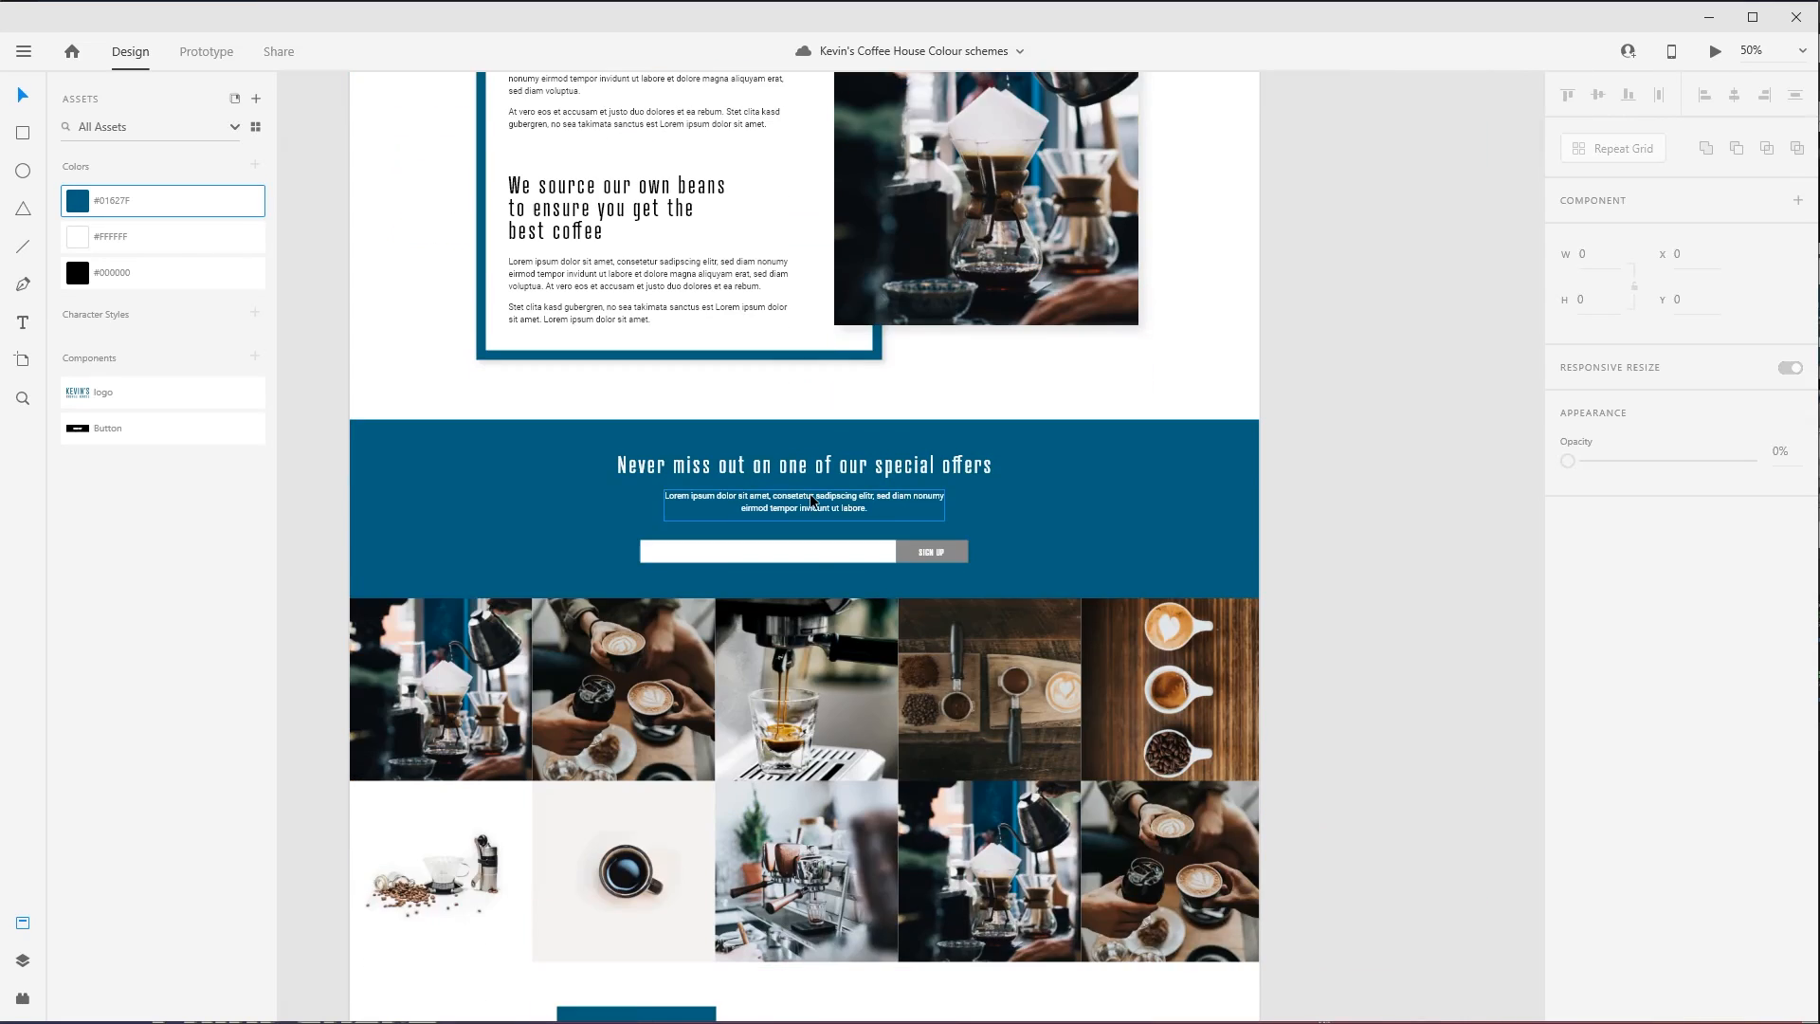
scroll(874, 509, down, 8)
click(1055, 775)
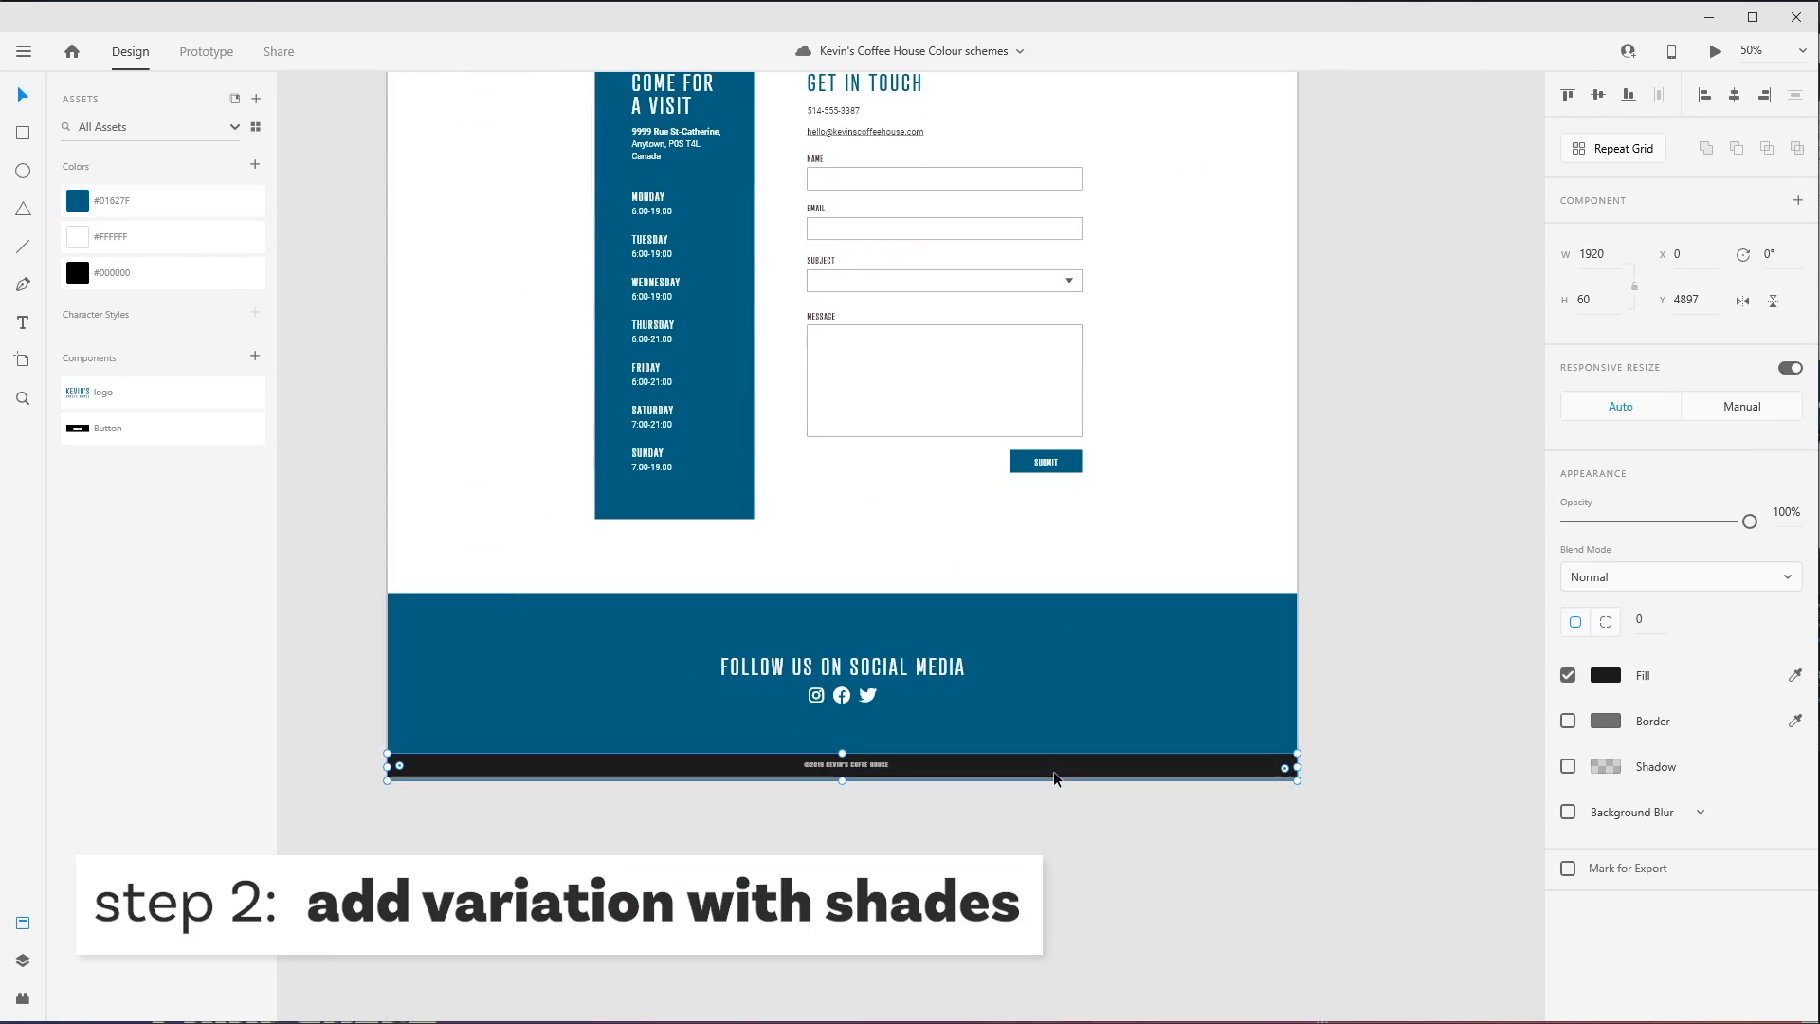
click(1602, 679)
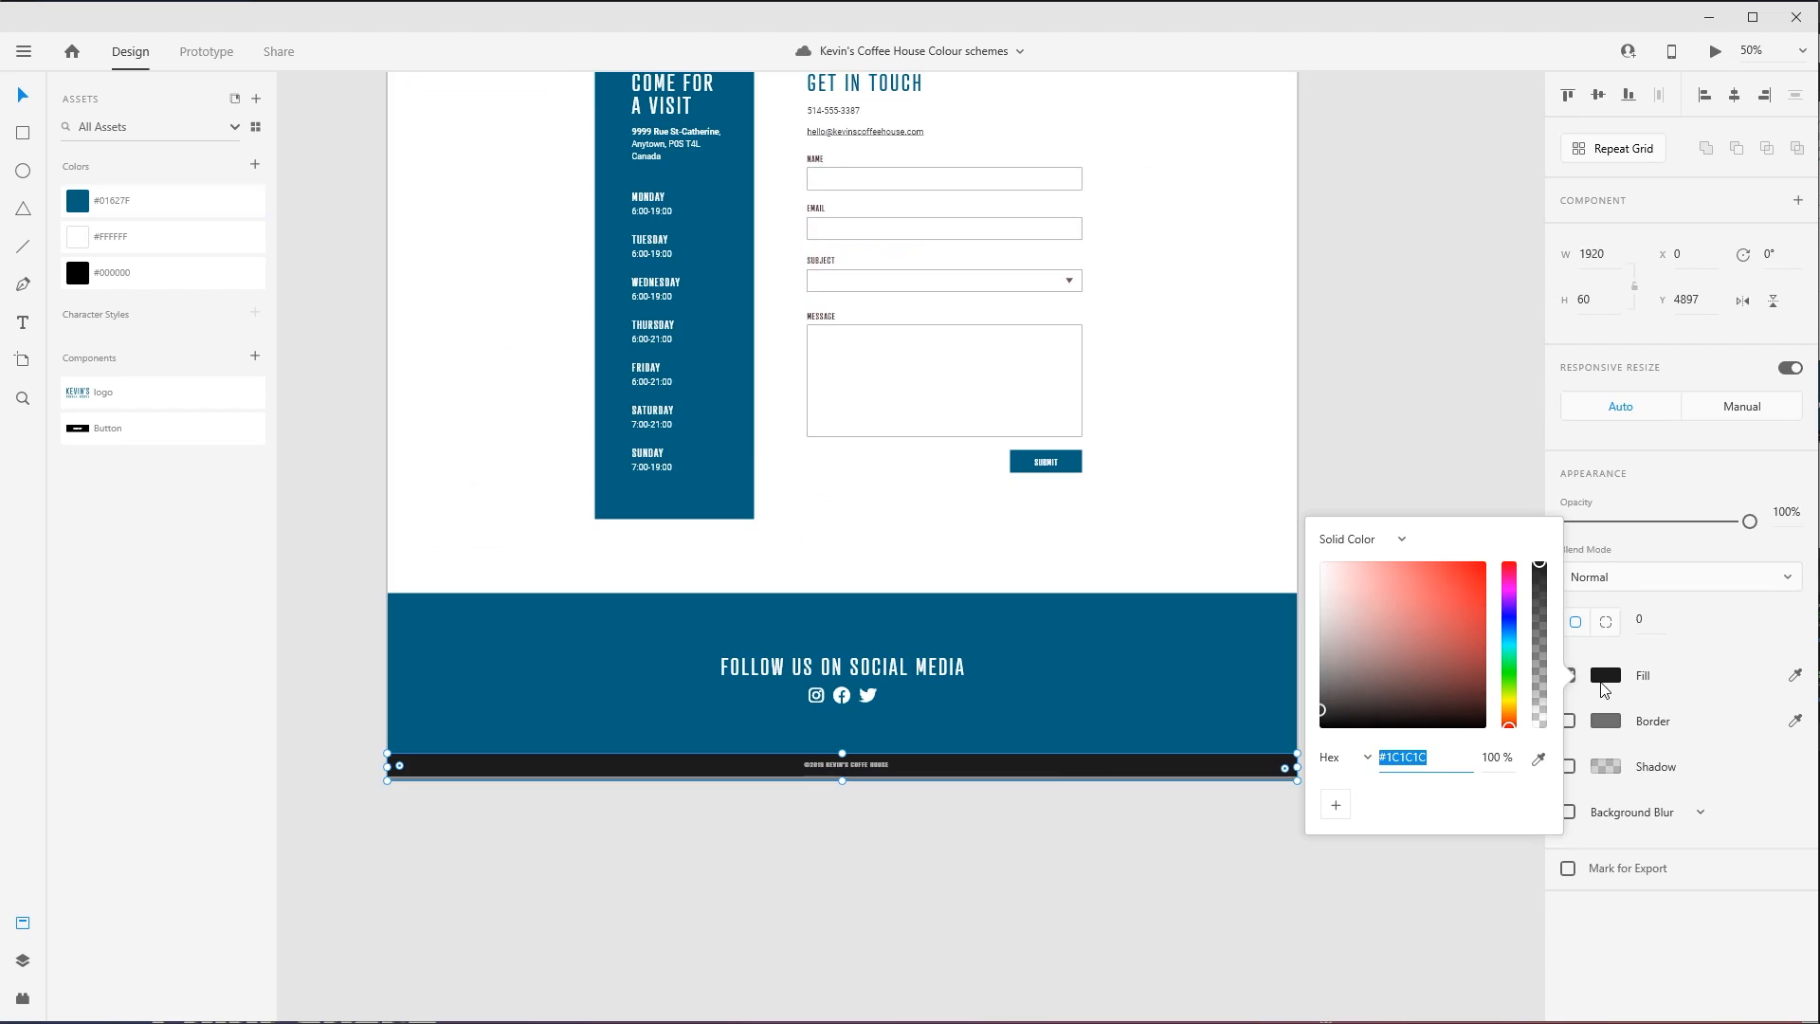
key(ctrl+v)
click(1303, 418)
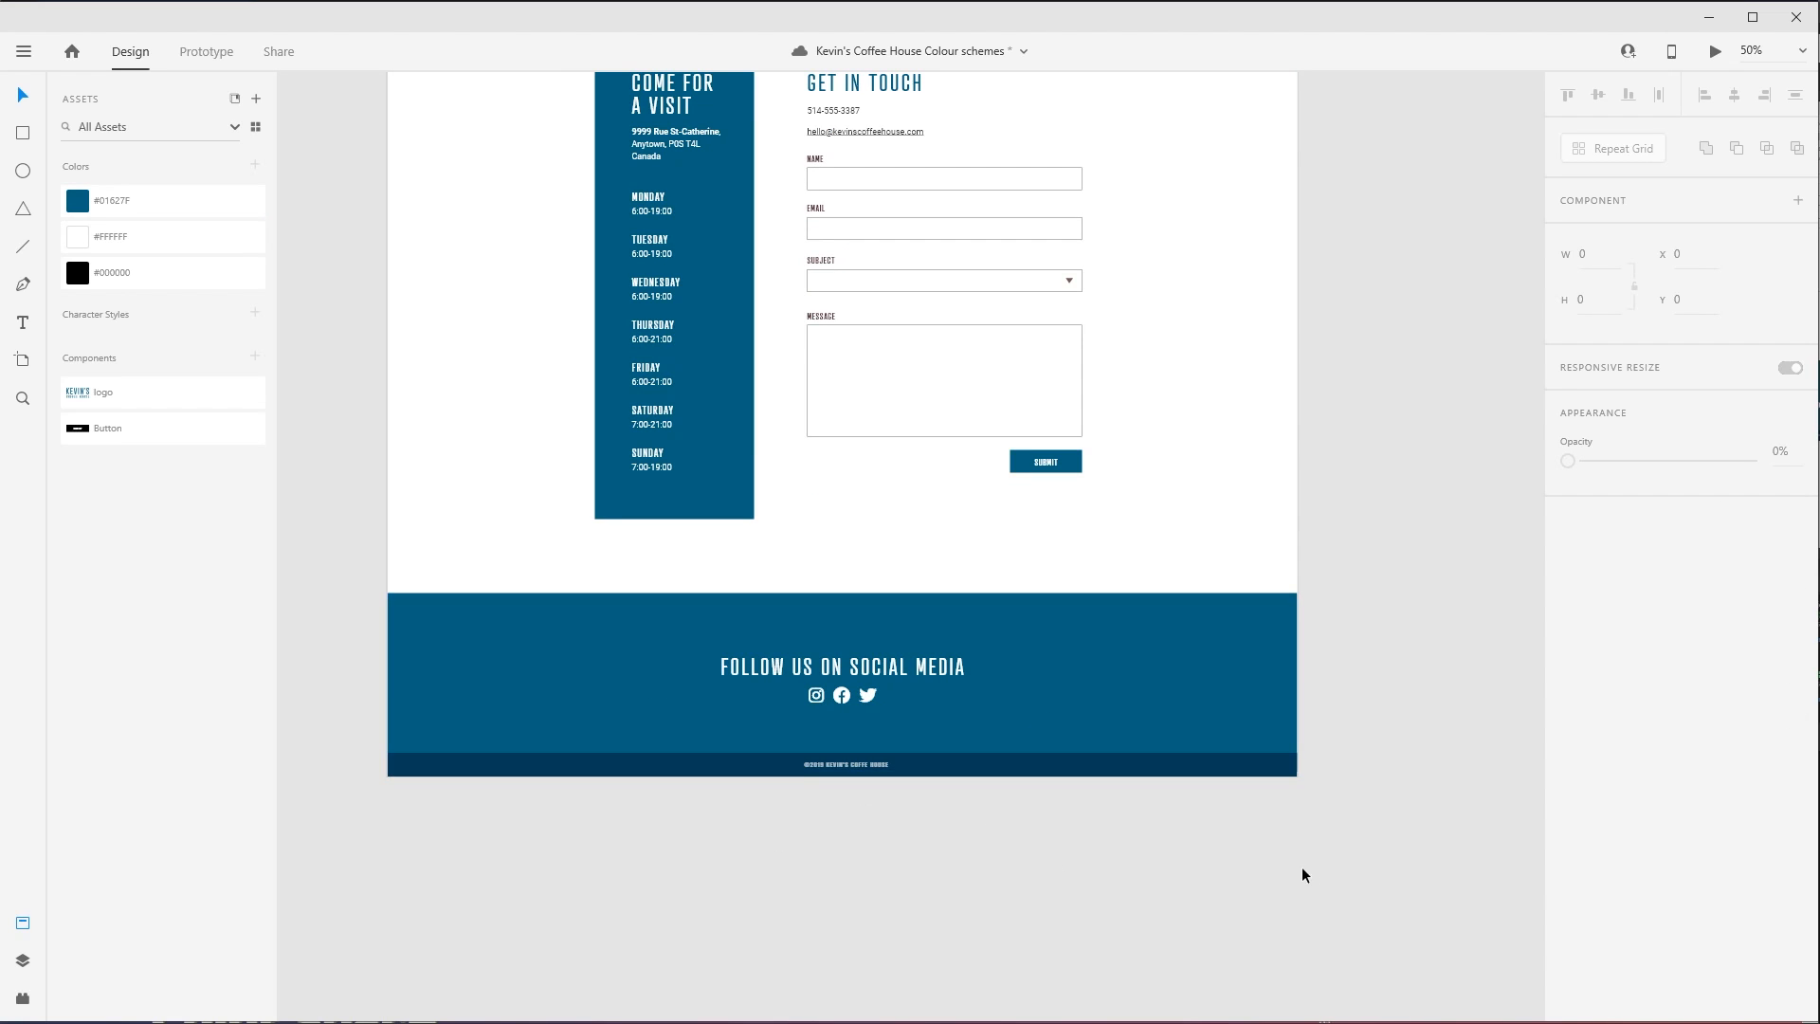
- Set the fill of the contact form's NAME label to #003C57
scroll(1235, 436, up, 2)
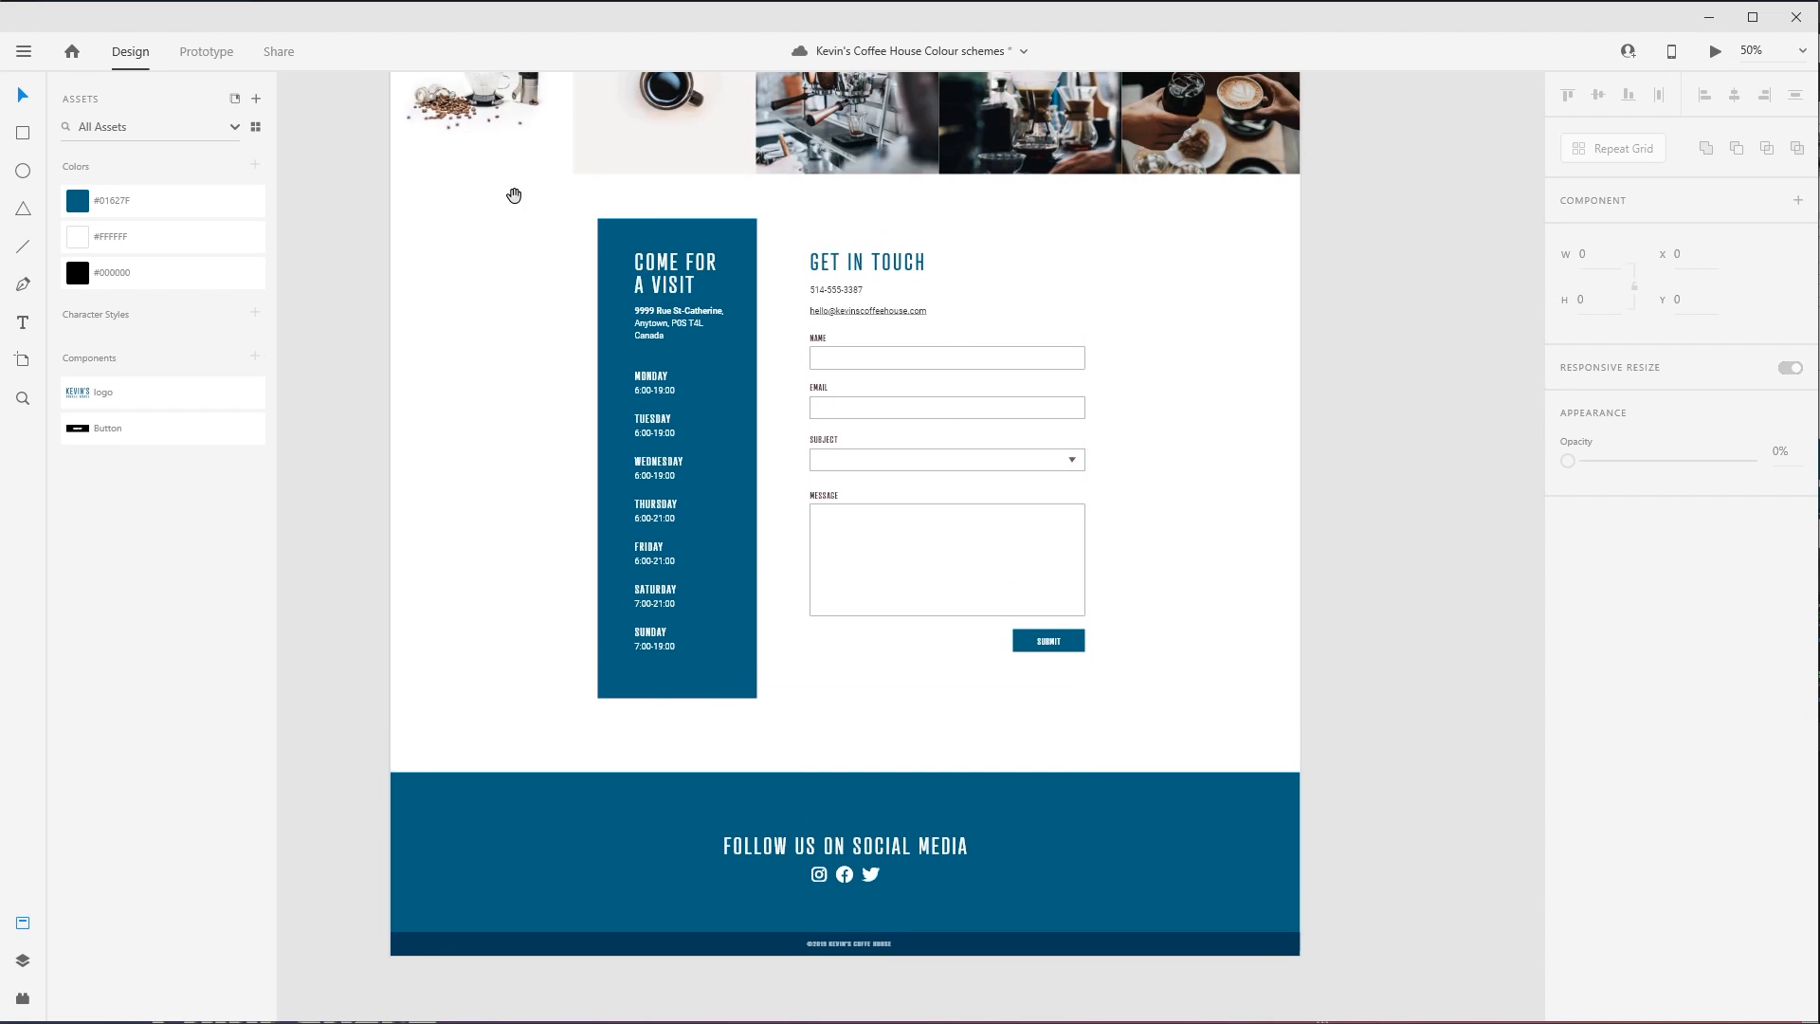
drag(607, 197, 1228, 684)
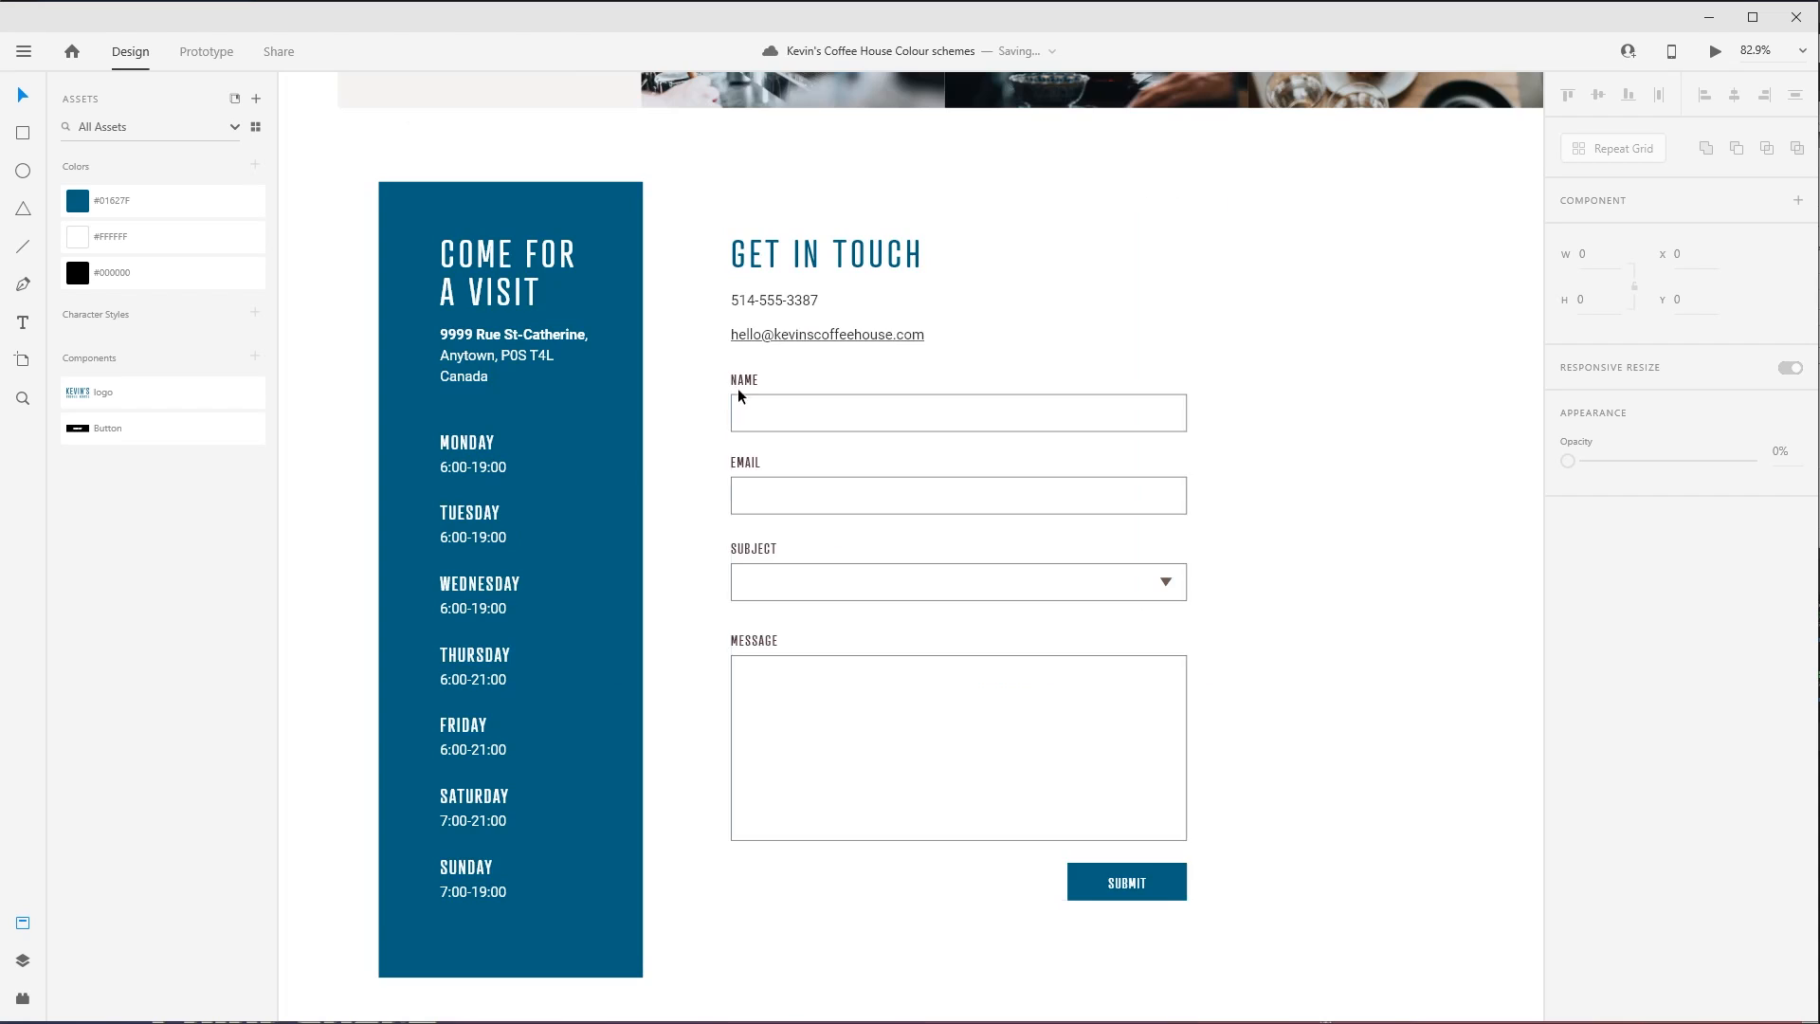
drag(680, 334, 979, 759)
click(747, 246)
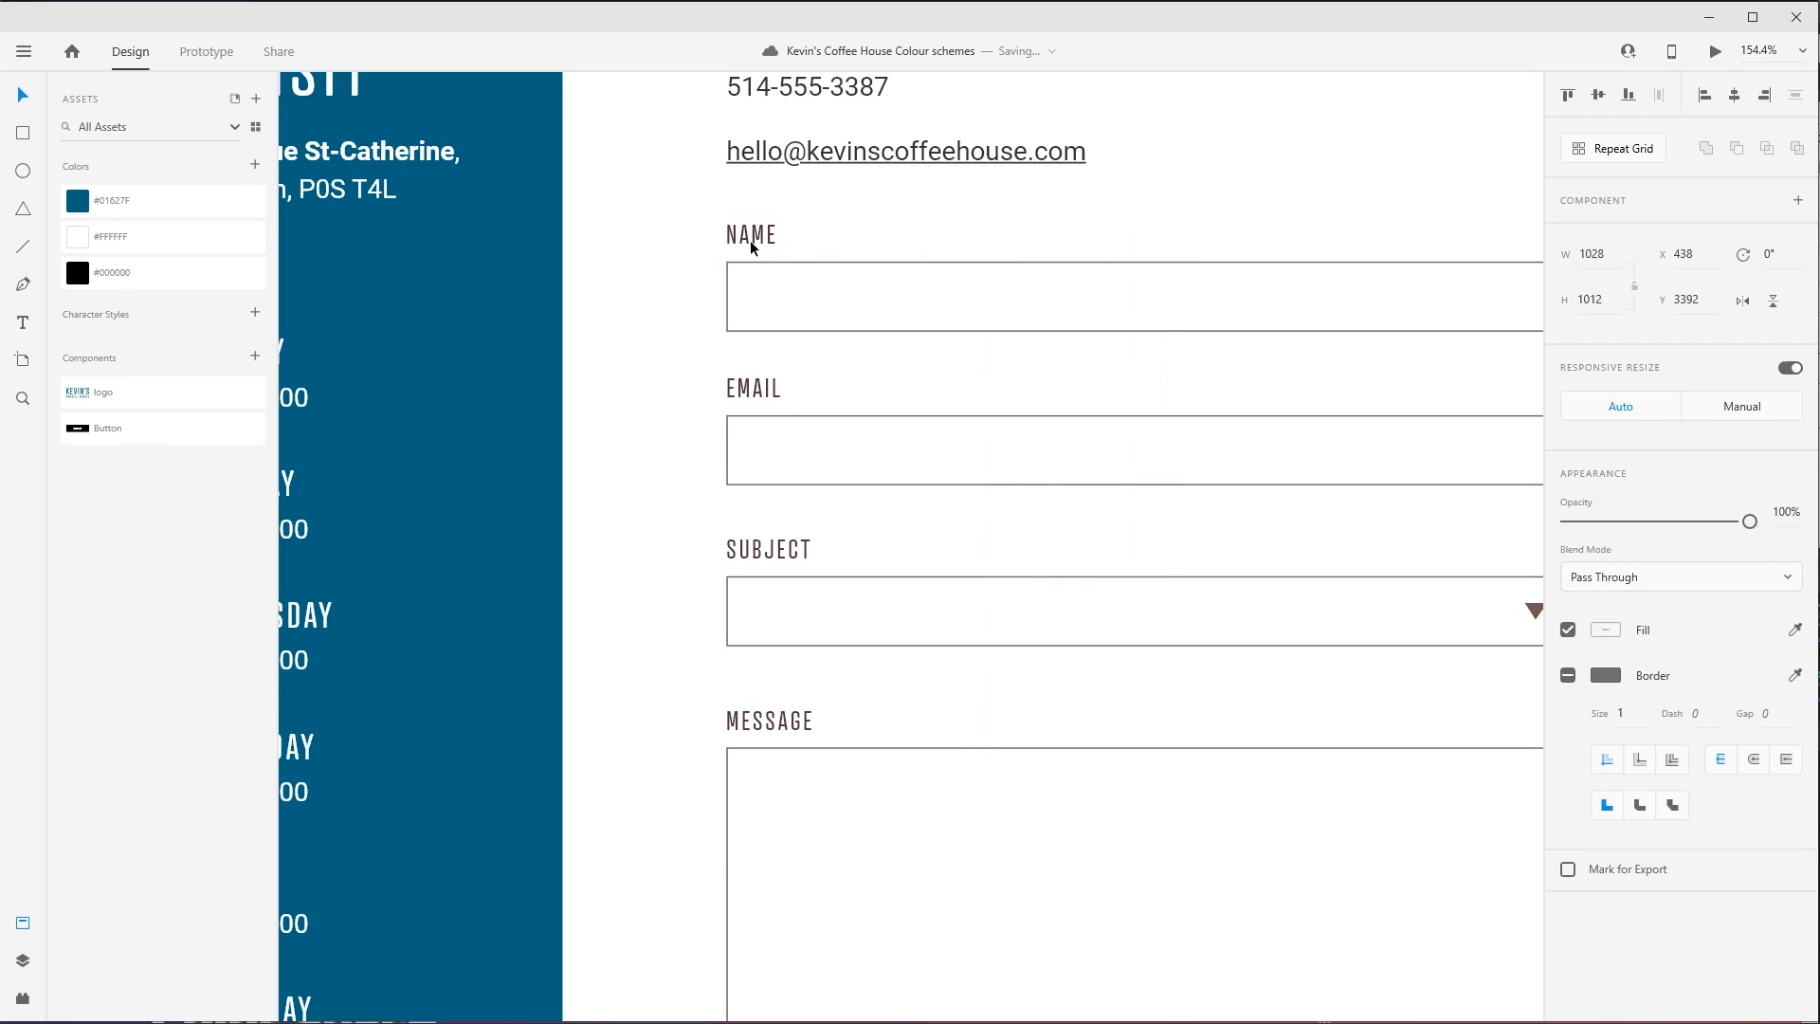
double_click(748, 243)
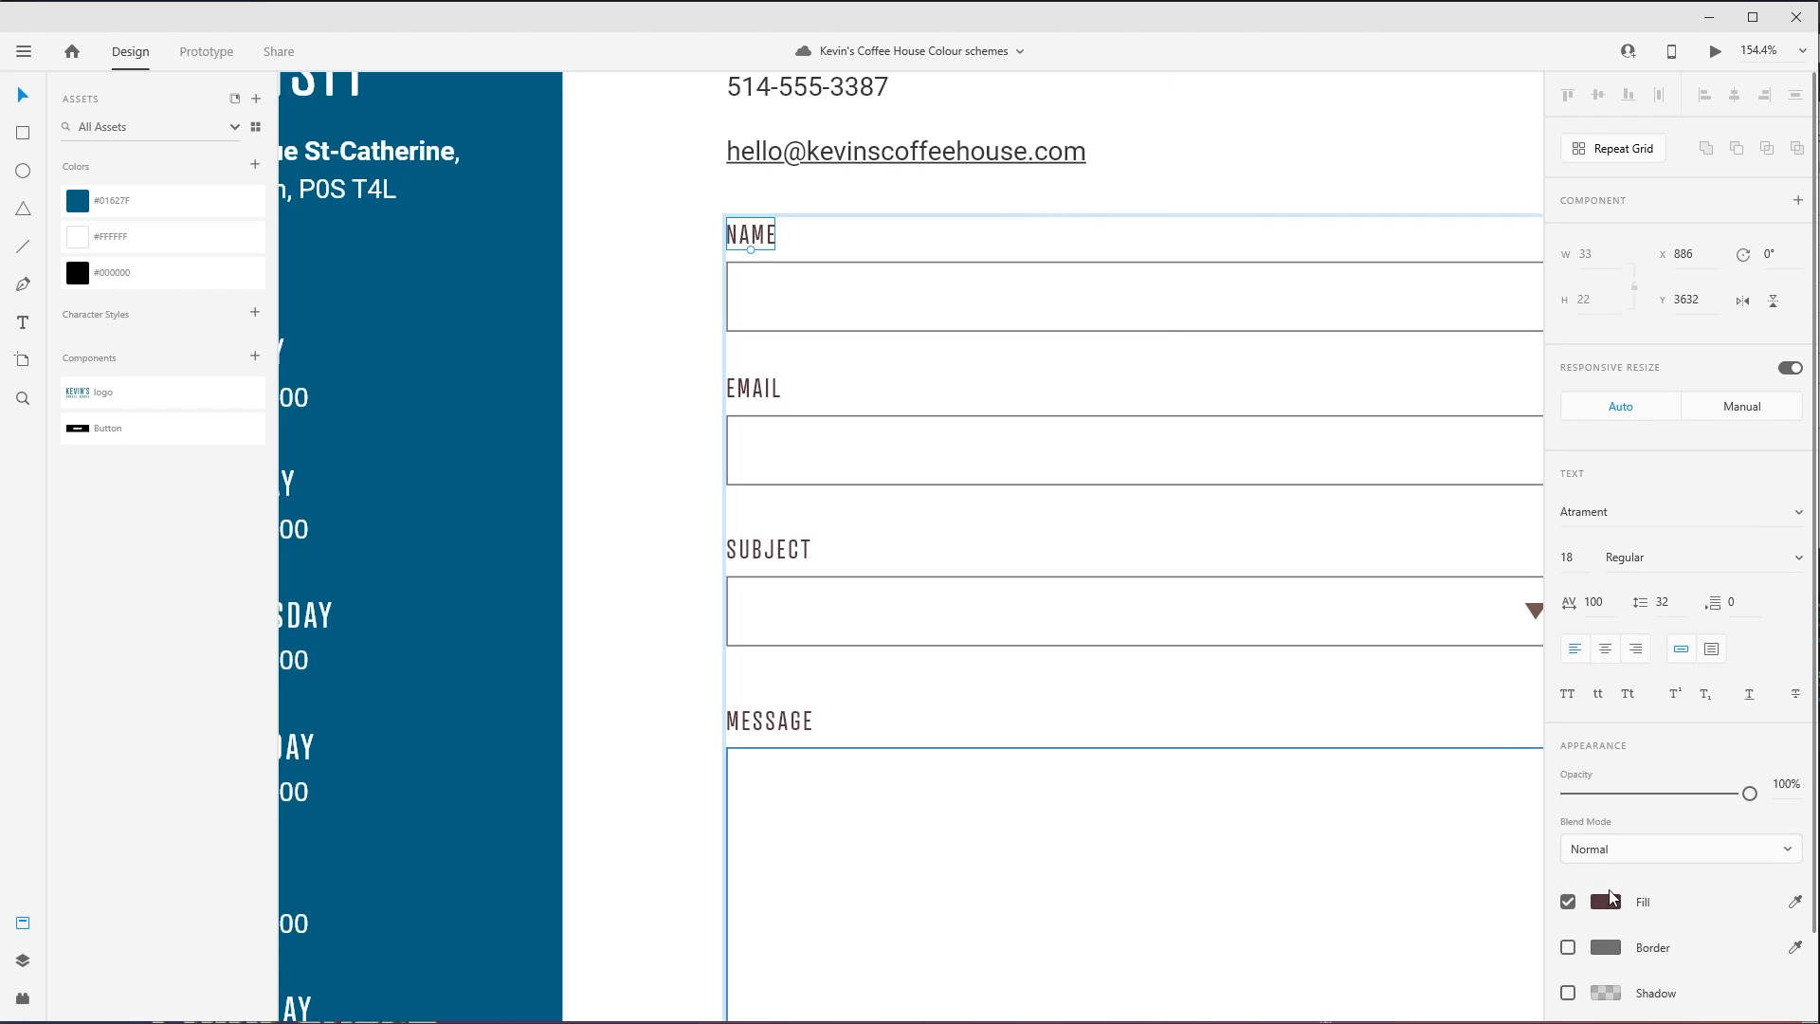
click(1604, 906)
key(ctrl+v)
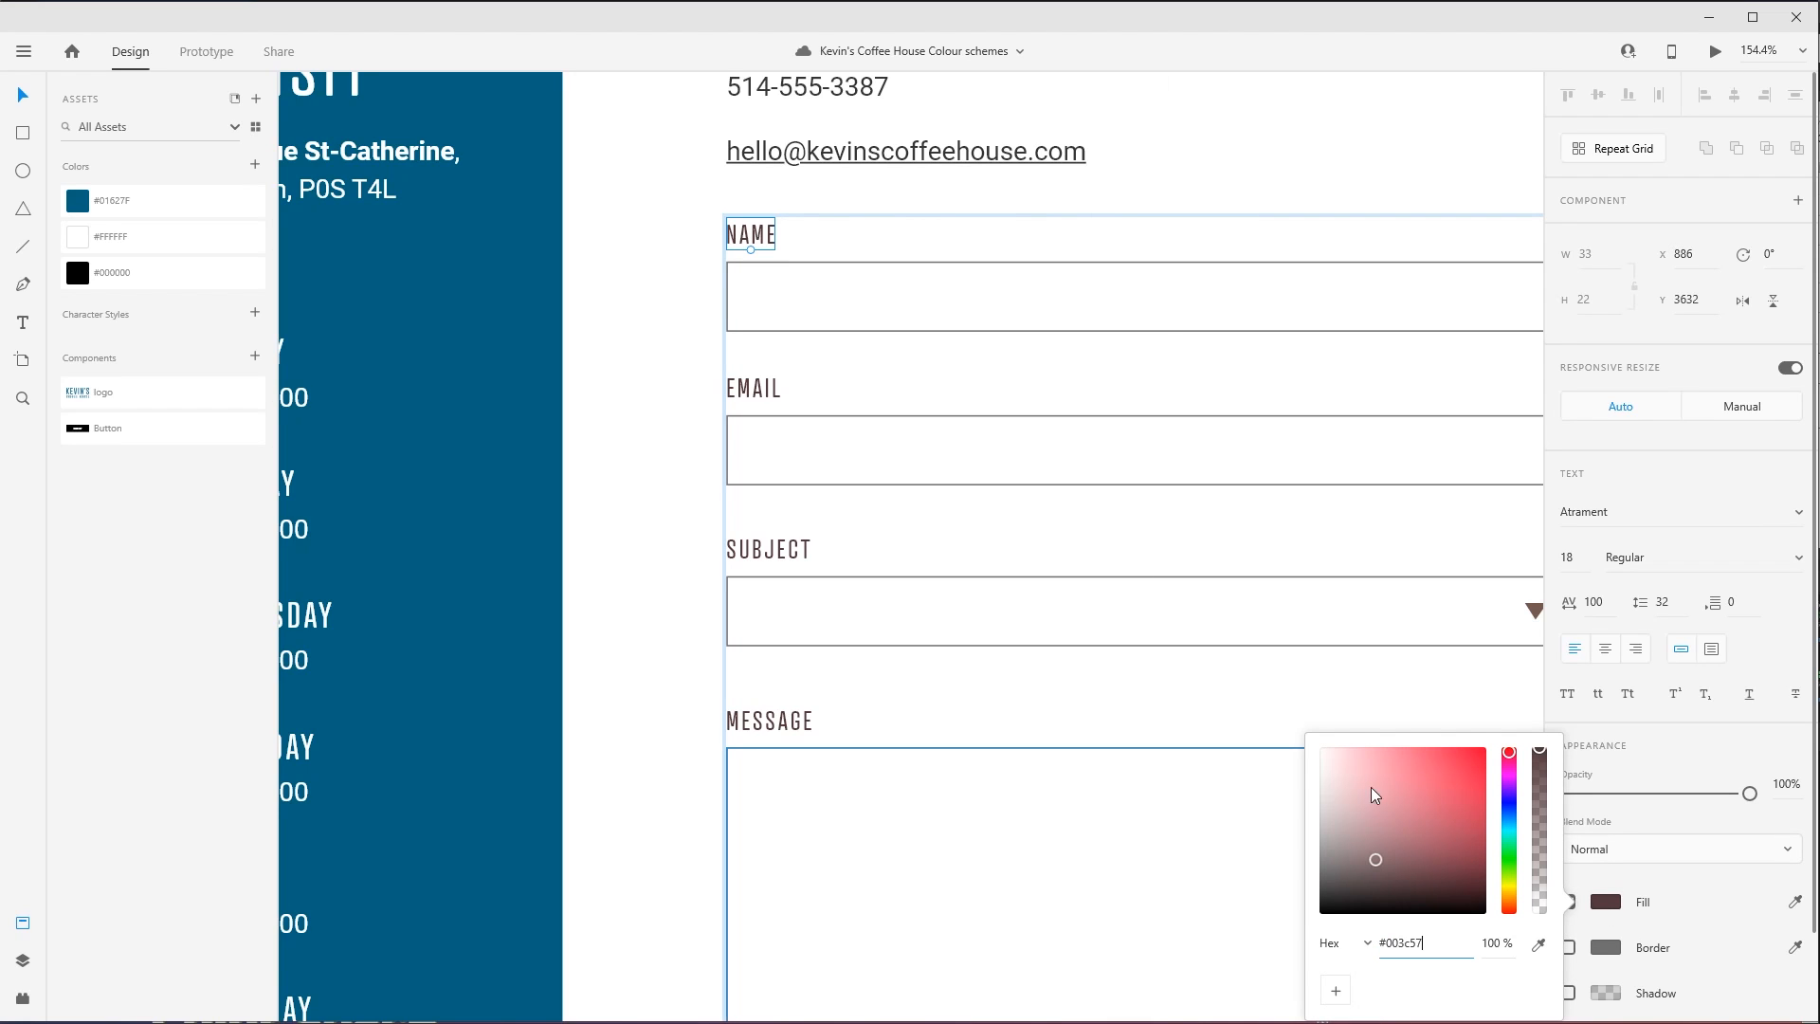
click(1071, 160)
- Apply the #003C57 fill to the EMAIL, SUBJECT and MESSAGE labels of the contact form together
click(754, 391)
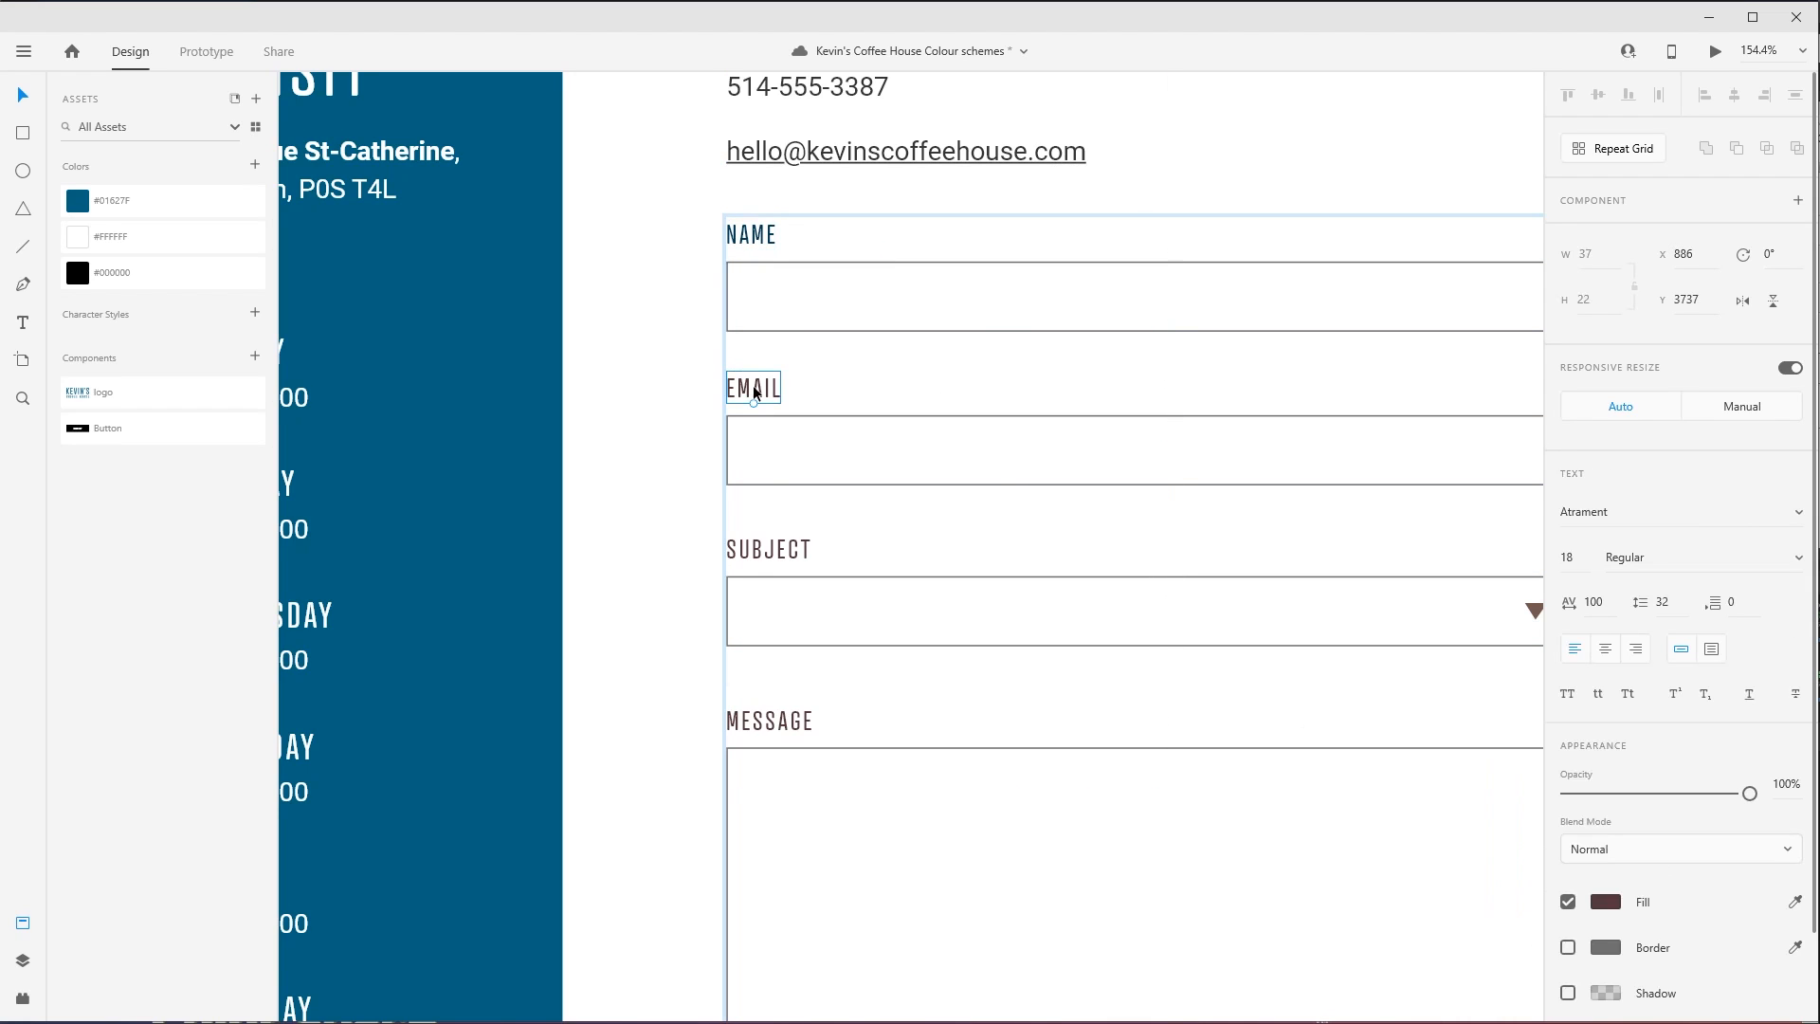
shift+click(768, 553)
shift+click(772, 723)
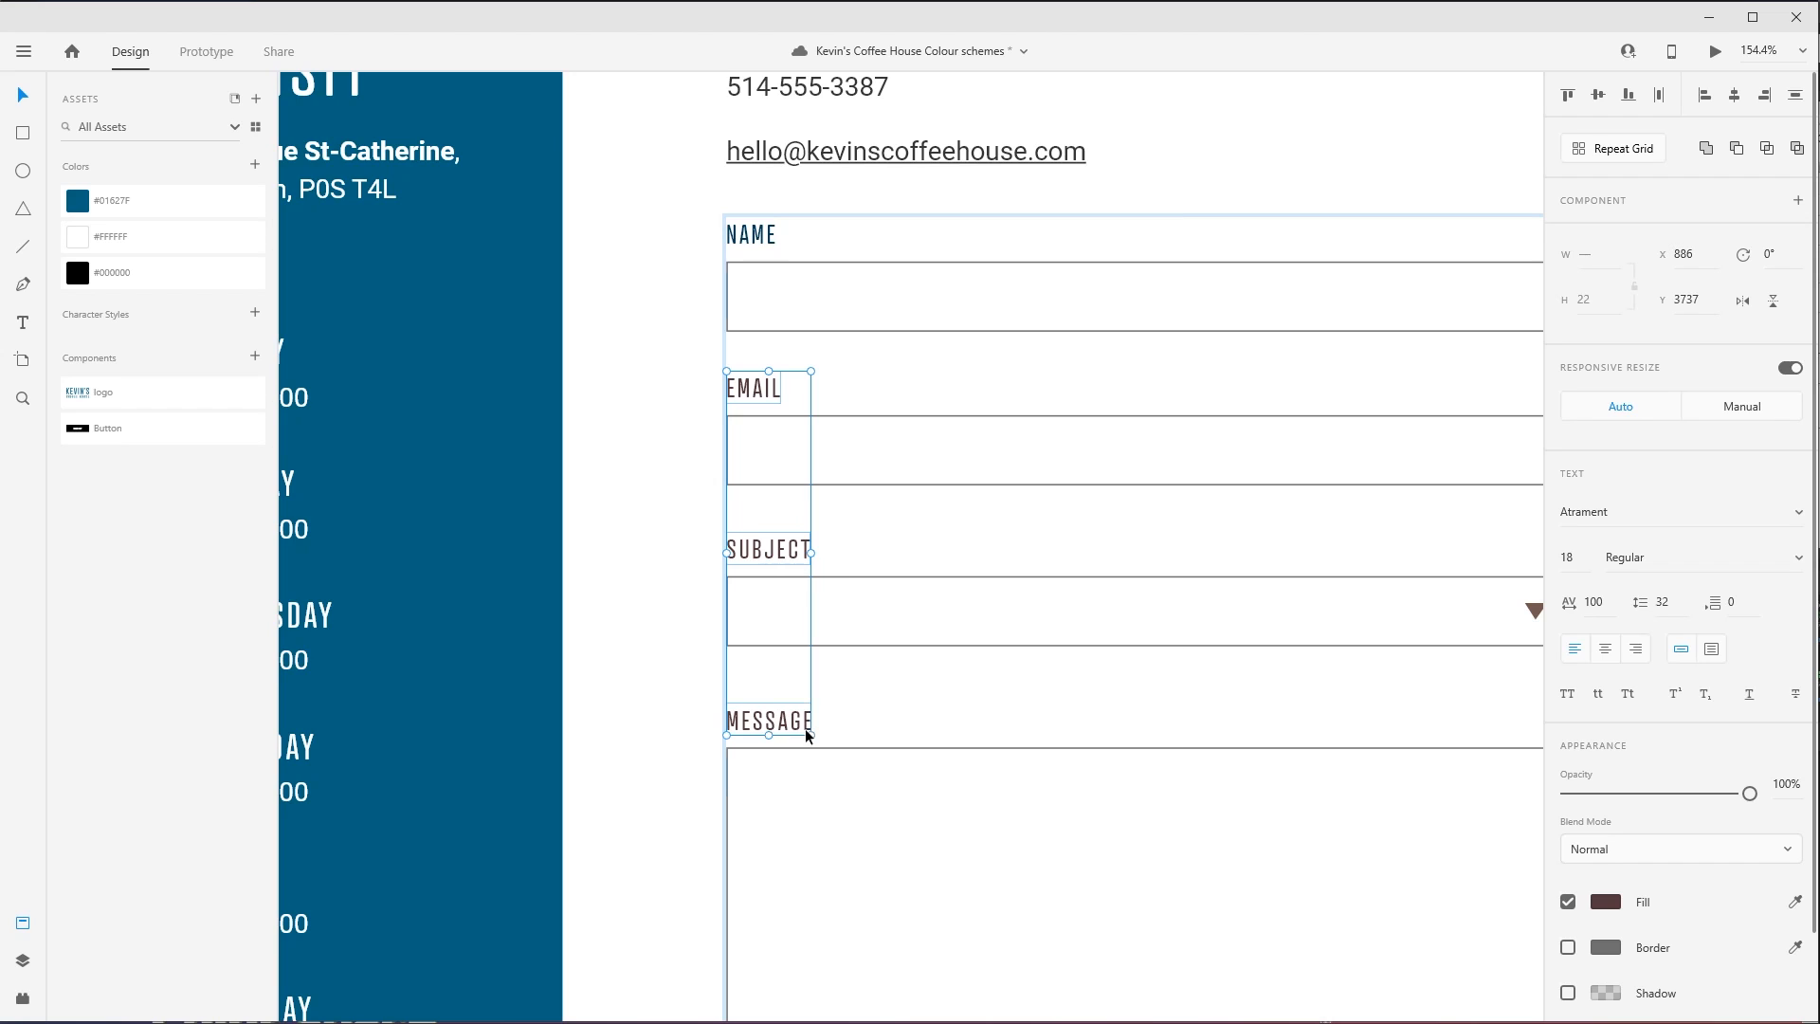
click(1605, 905)
text(#01627F)
click(669, 612)
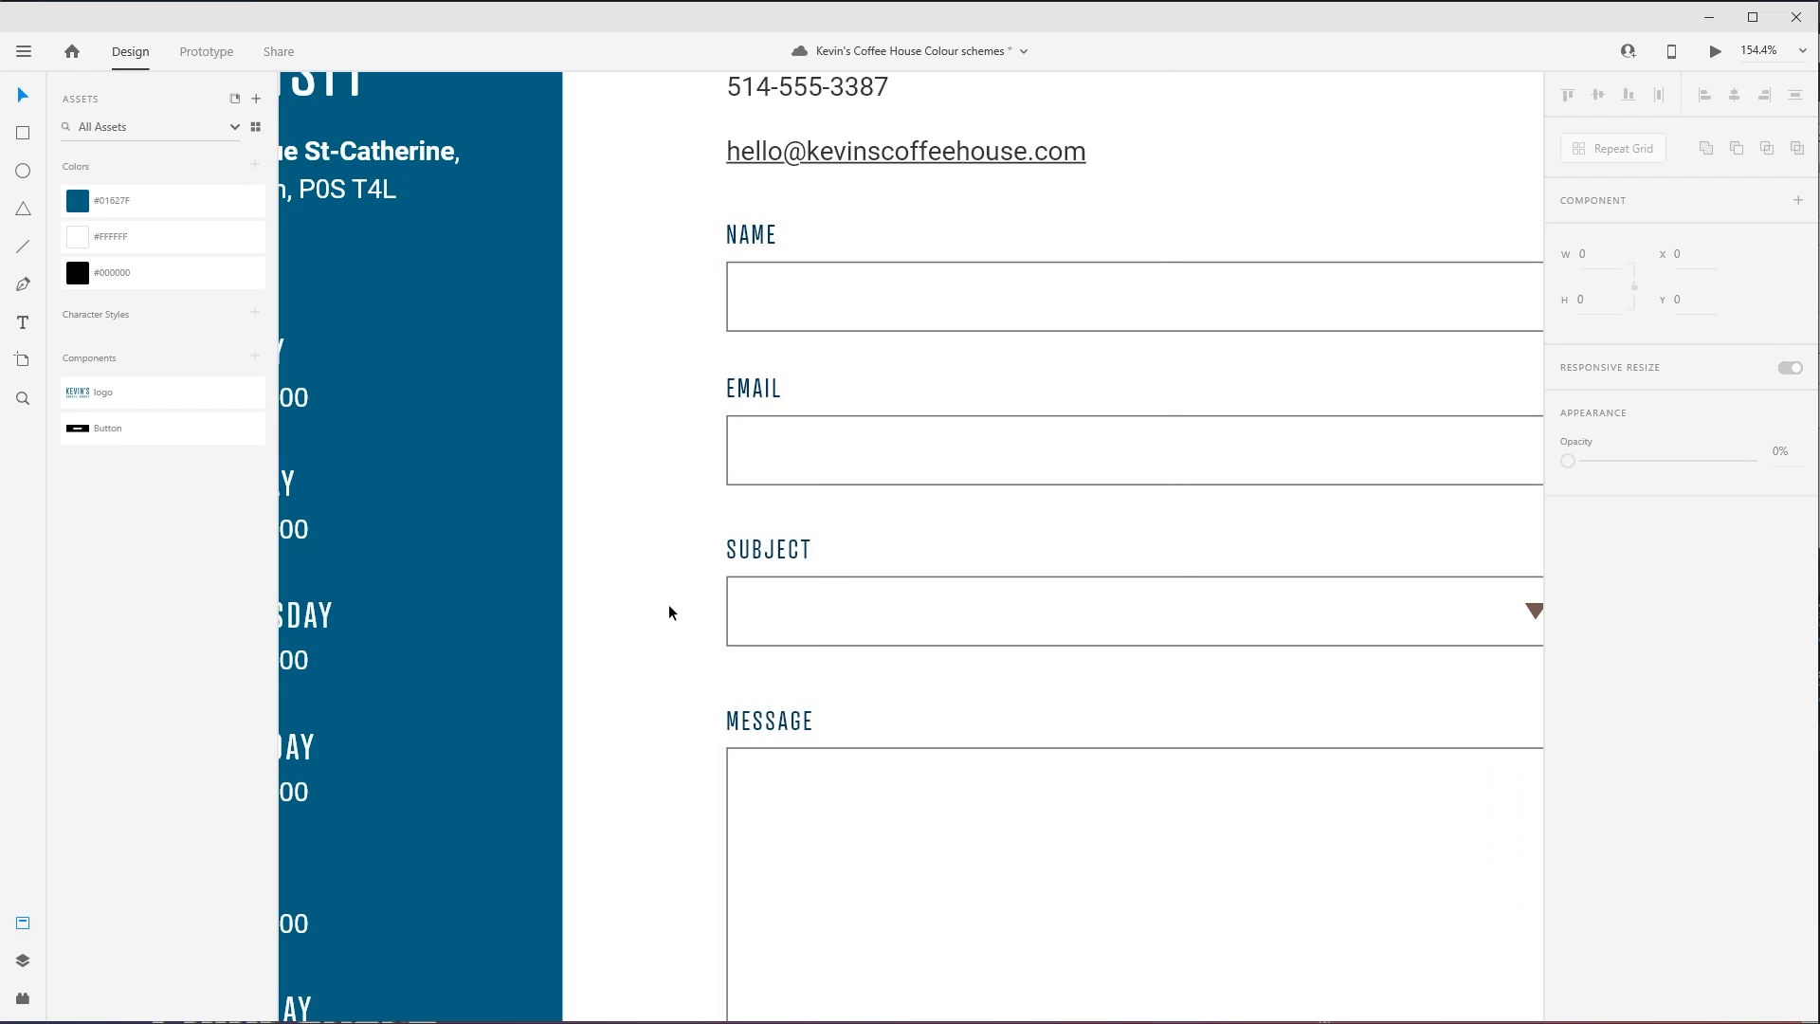
- Switch to ColorSpace, compare the Random Shades and Shades sets, and copy #5BA1C1 from Shades
scroll(777, 239, up, 5)
scroll(833, 455, left, 1)
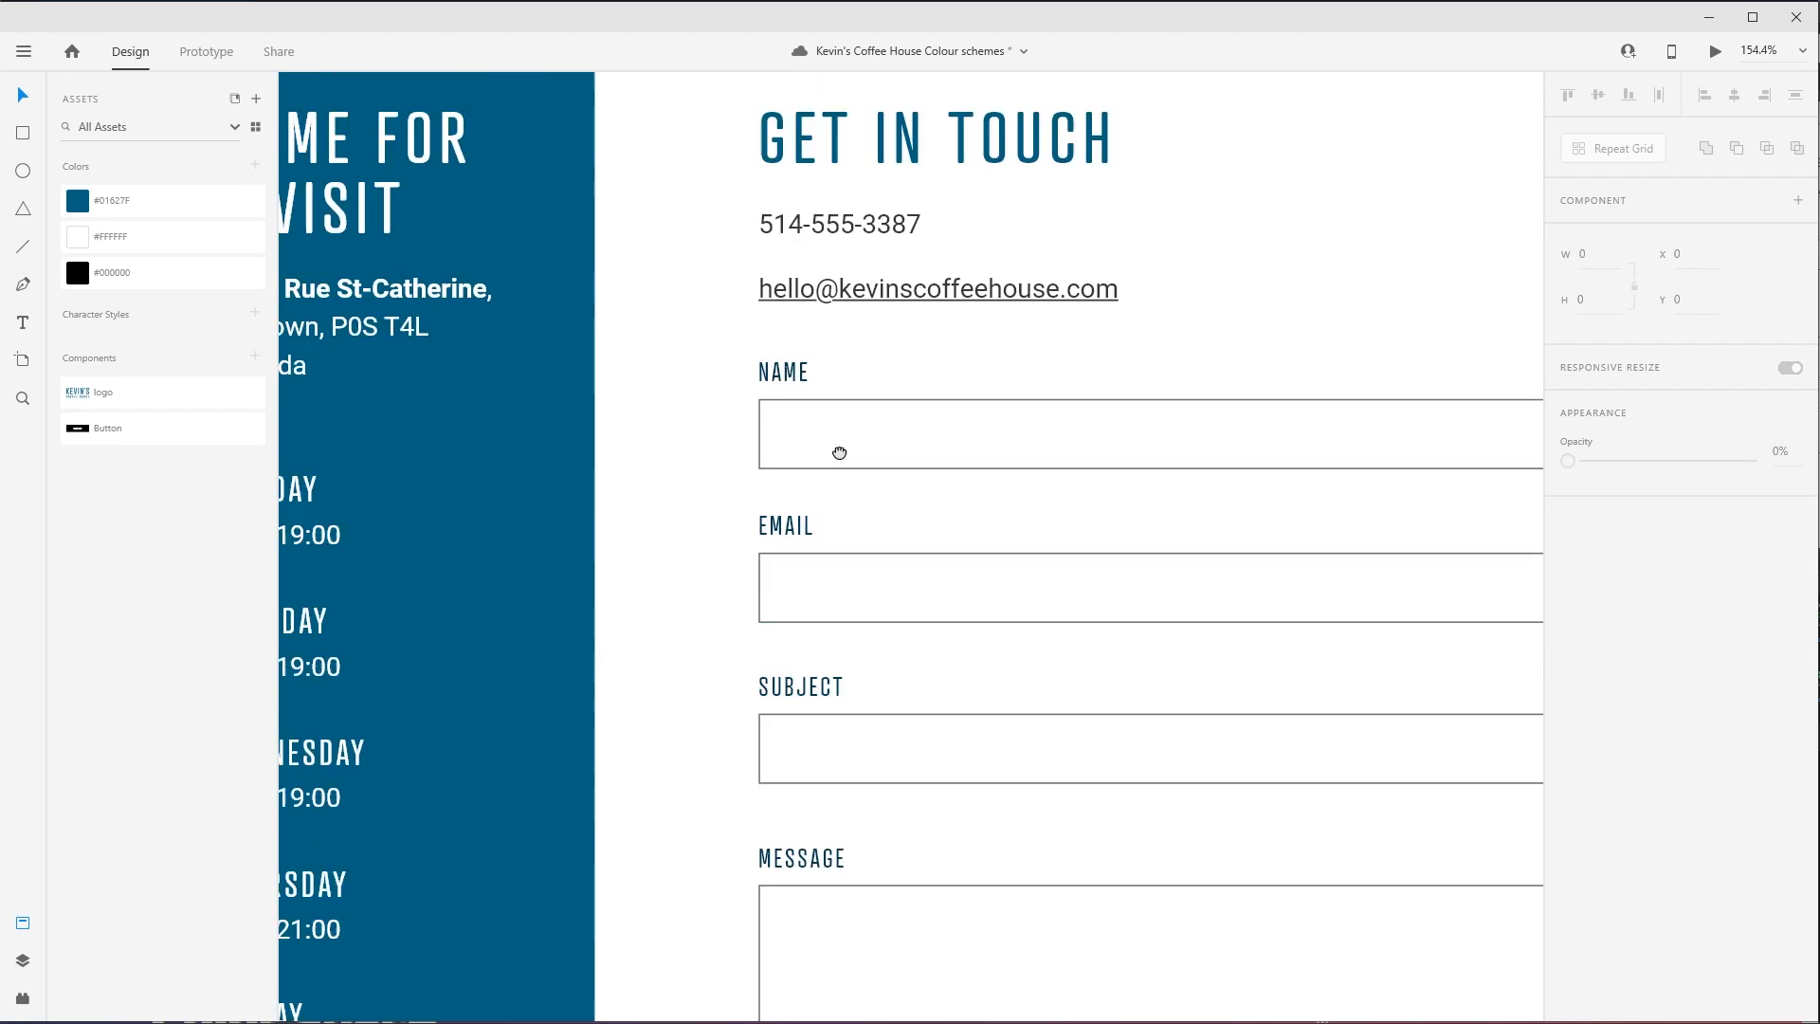
key(alt+Tab)
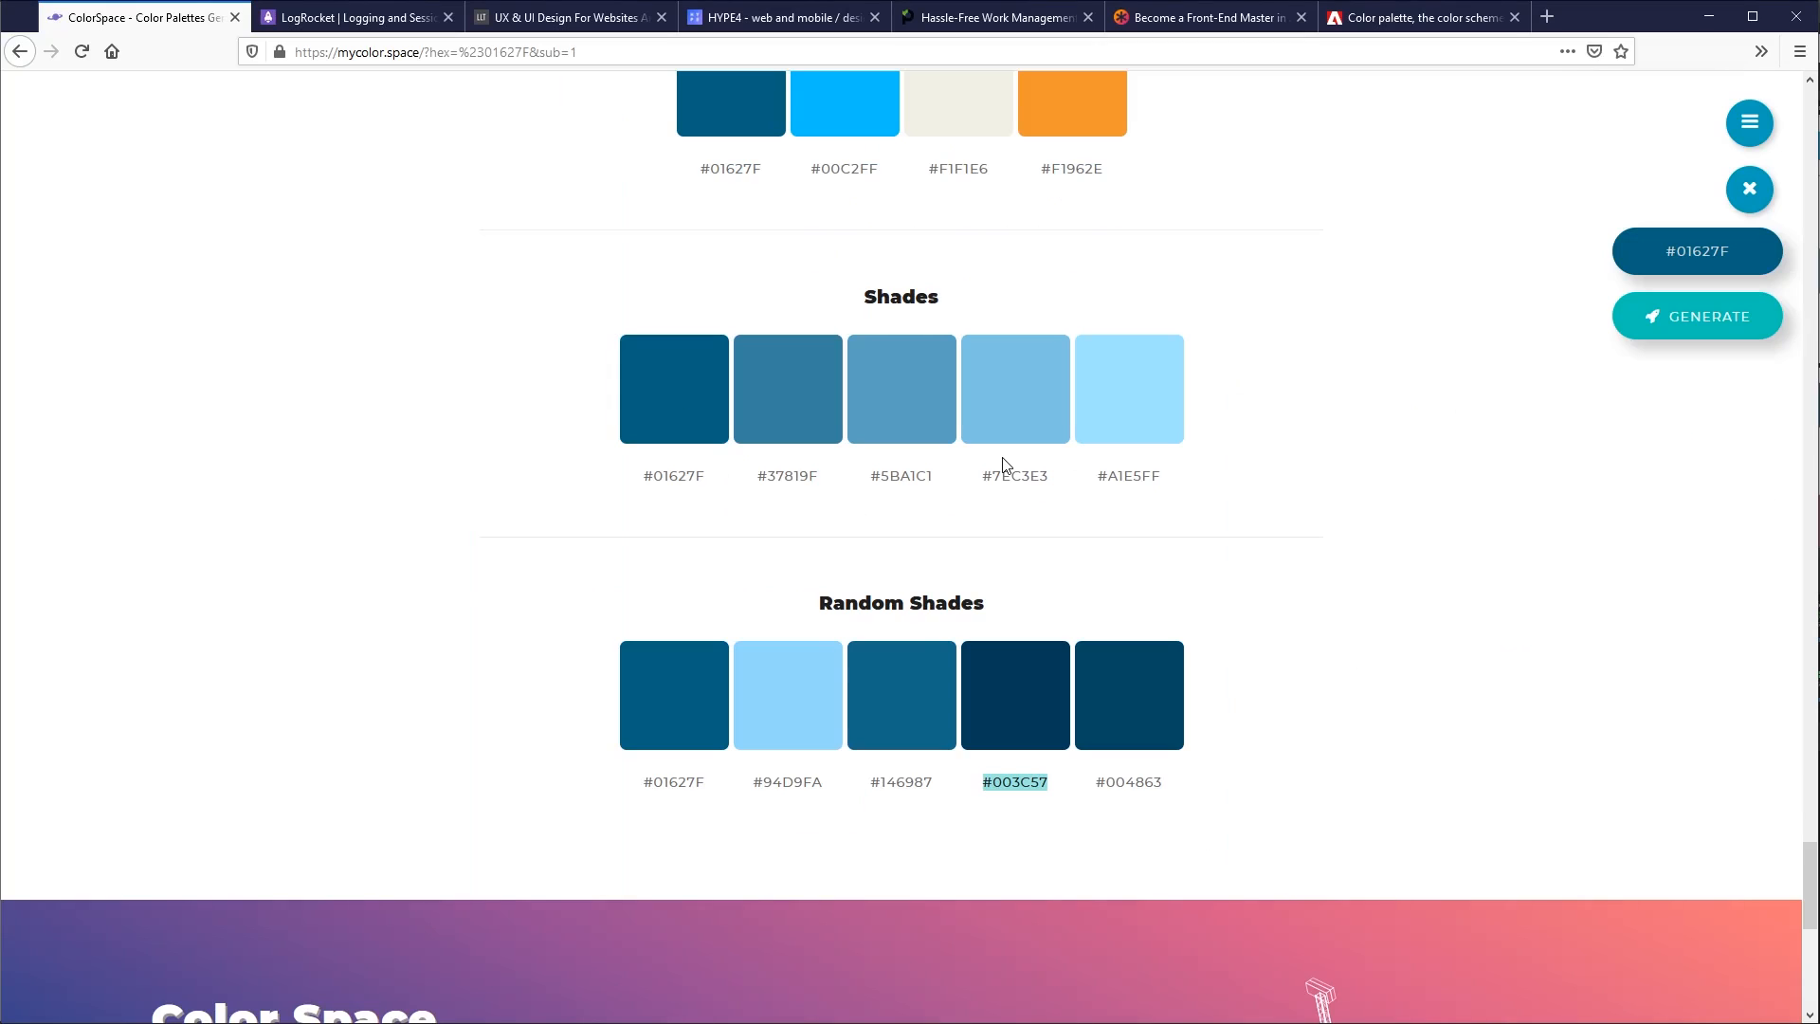
double_click(784, 781)
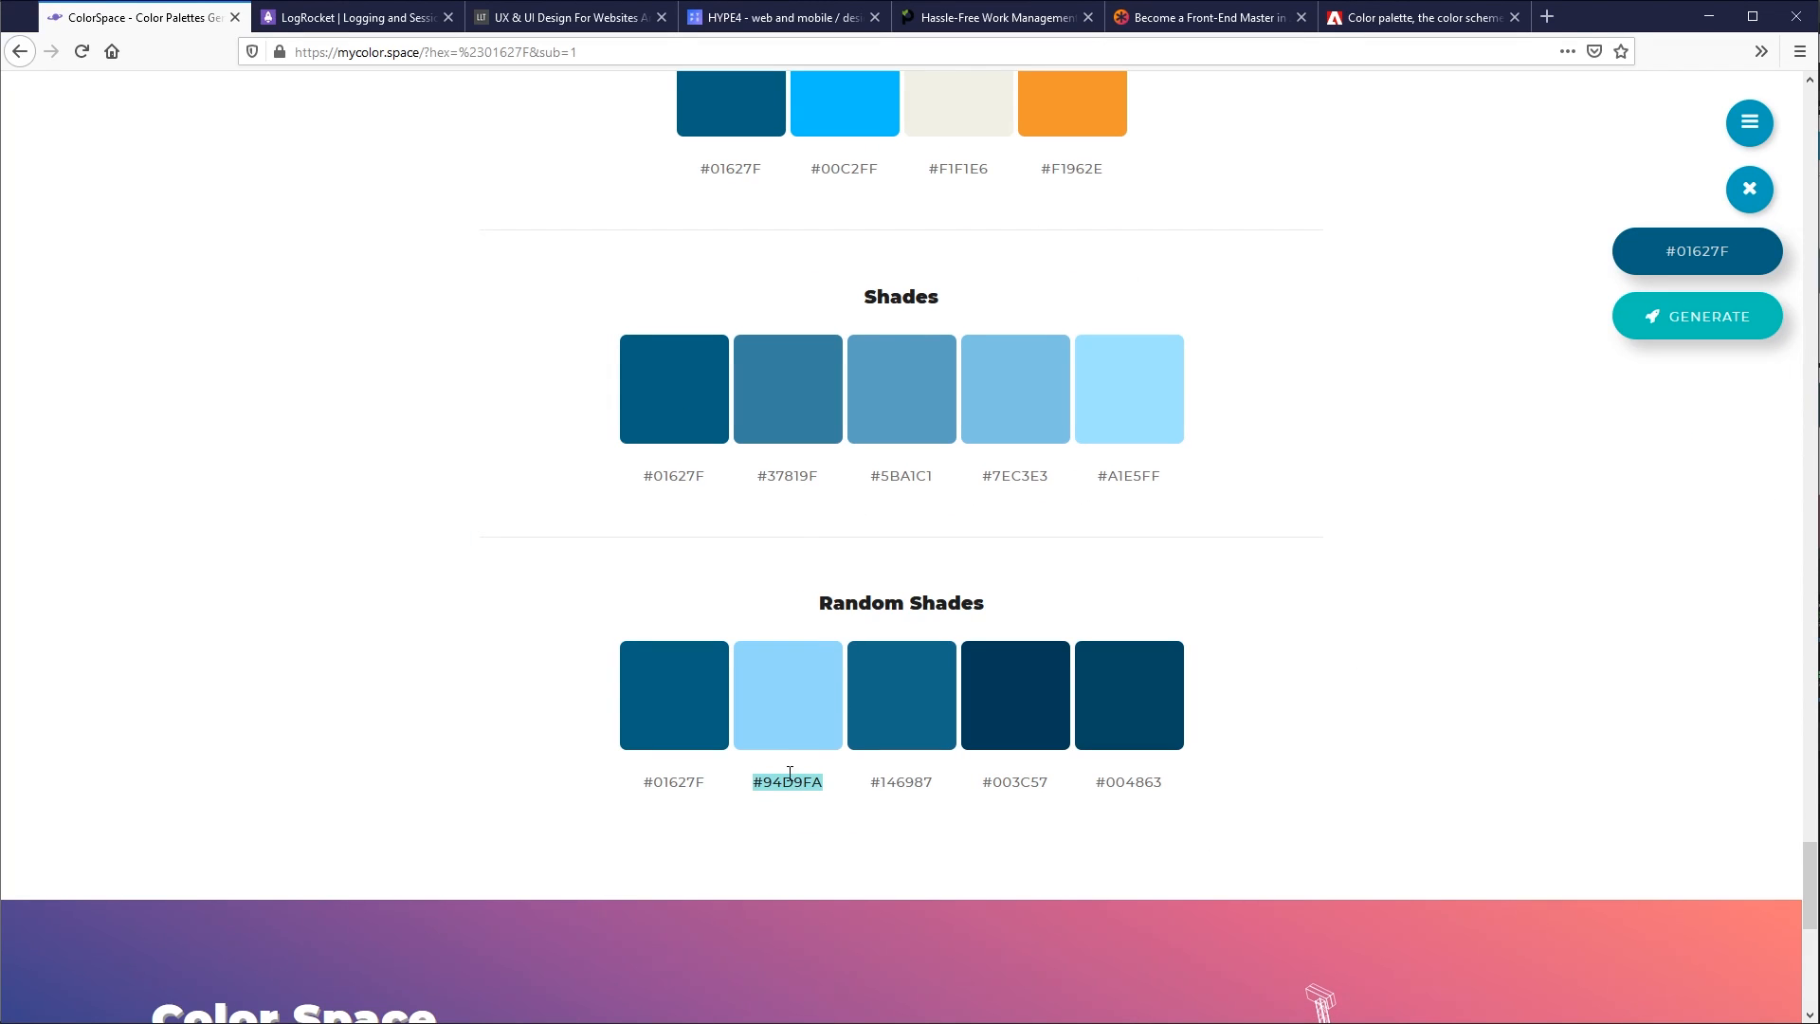
double_click(902, 774)
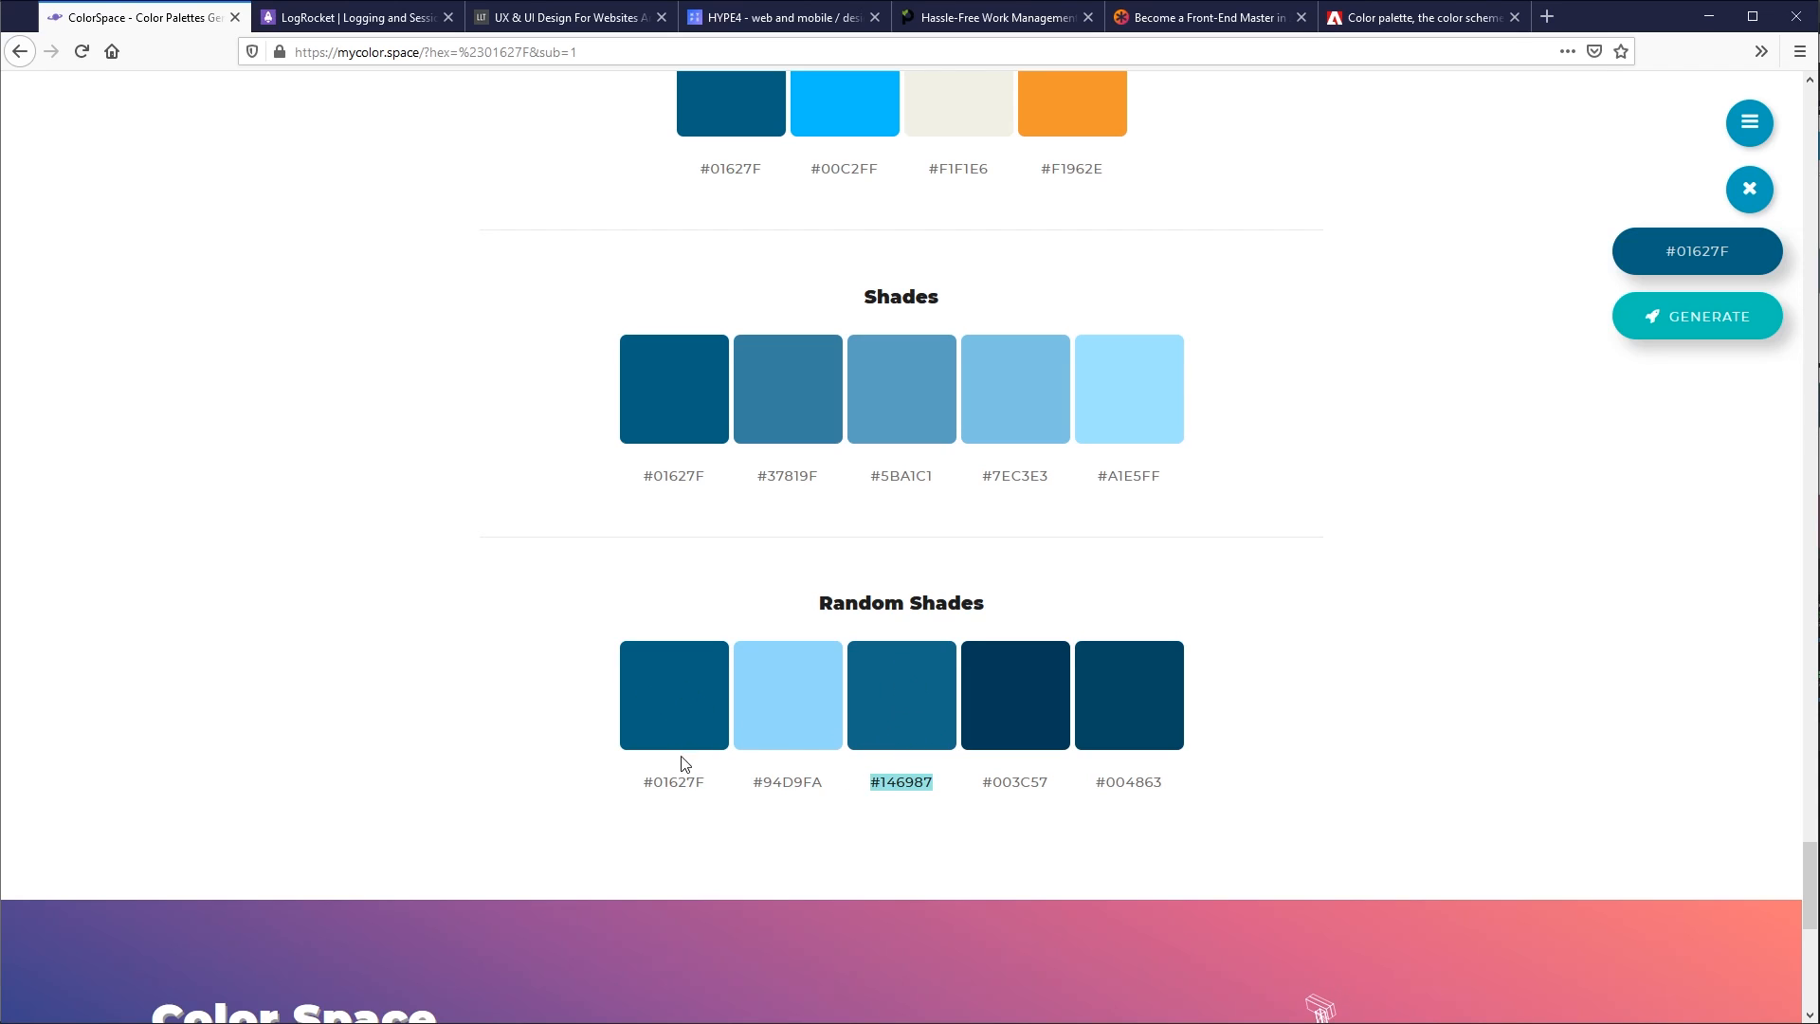
double_click(906, 472)
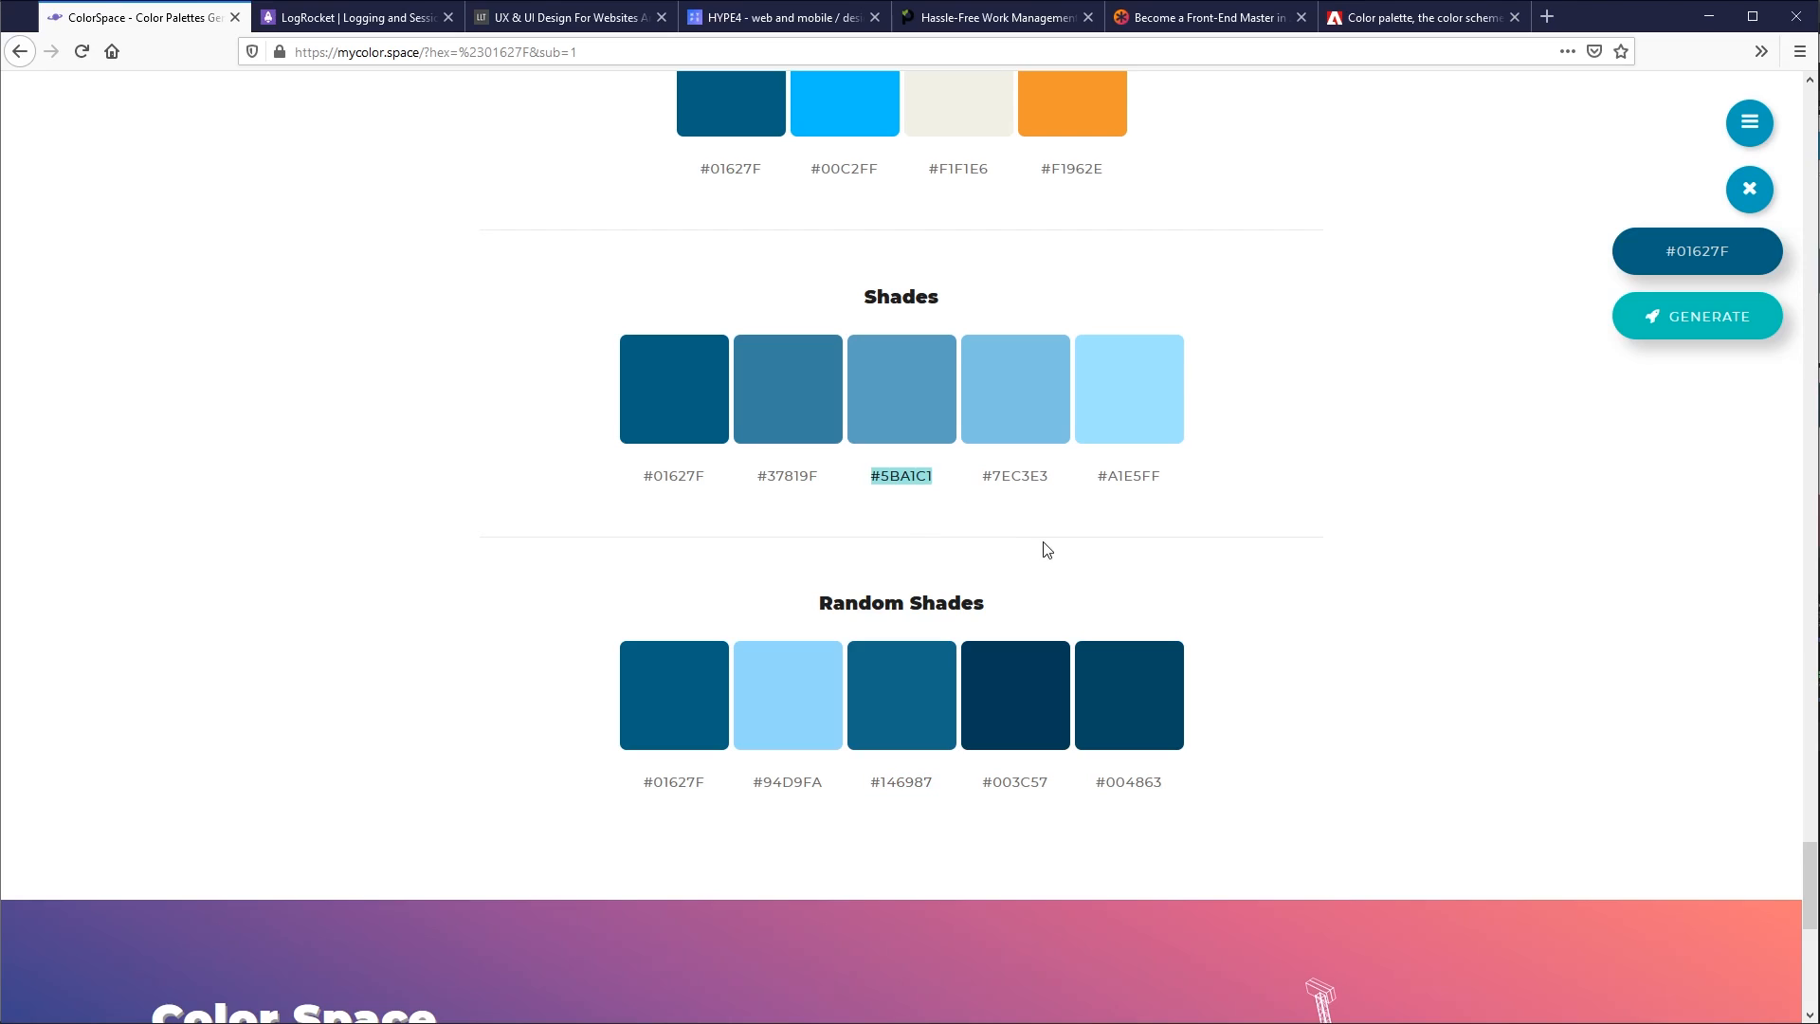
- Switch back to Adobe XD and set the fill of the e-mail link under GET IN TOUCH to #5BA1C1
key(alt+Tab)
click(1011, 462)
double_click(1011, 462)
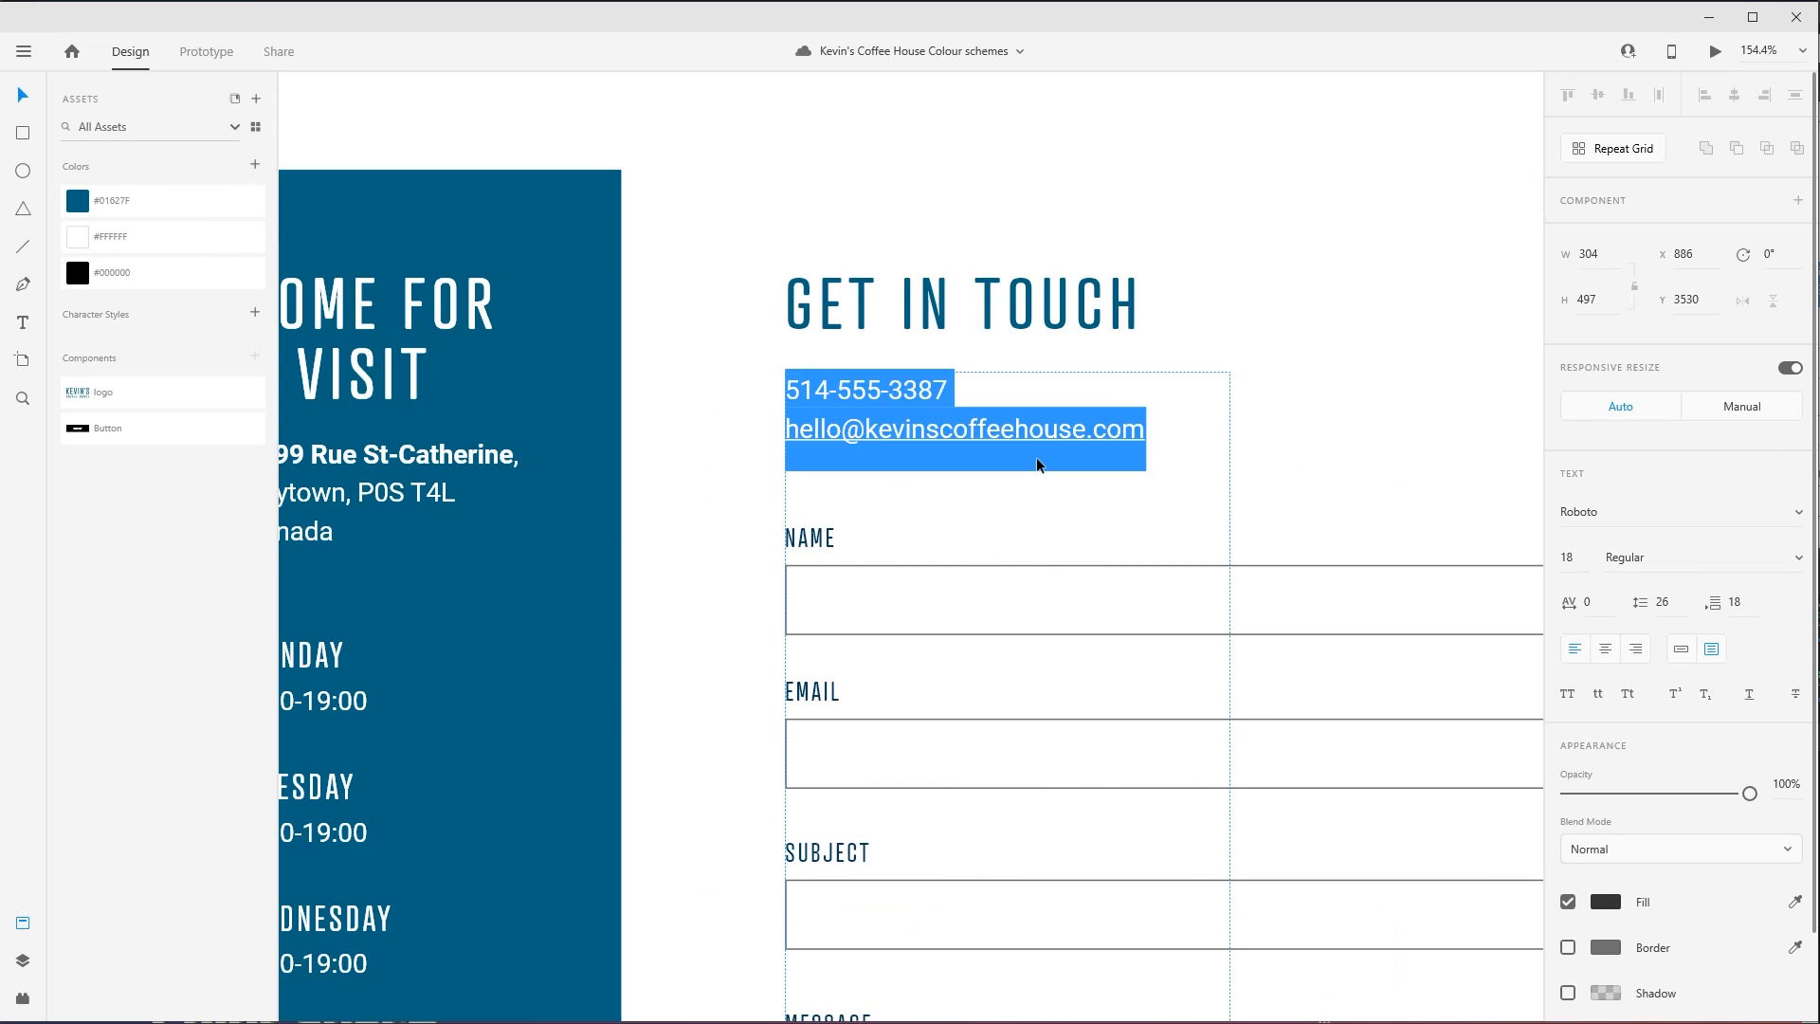
click(1084, 433)
drag(1144, 434, 728, 444)
text(#5ba1c1)
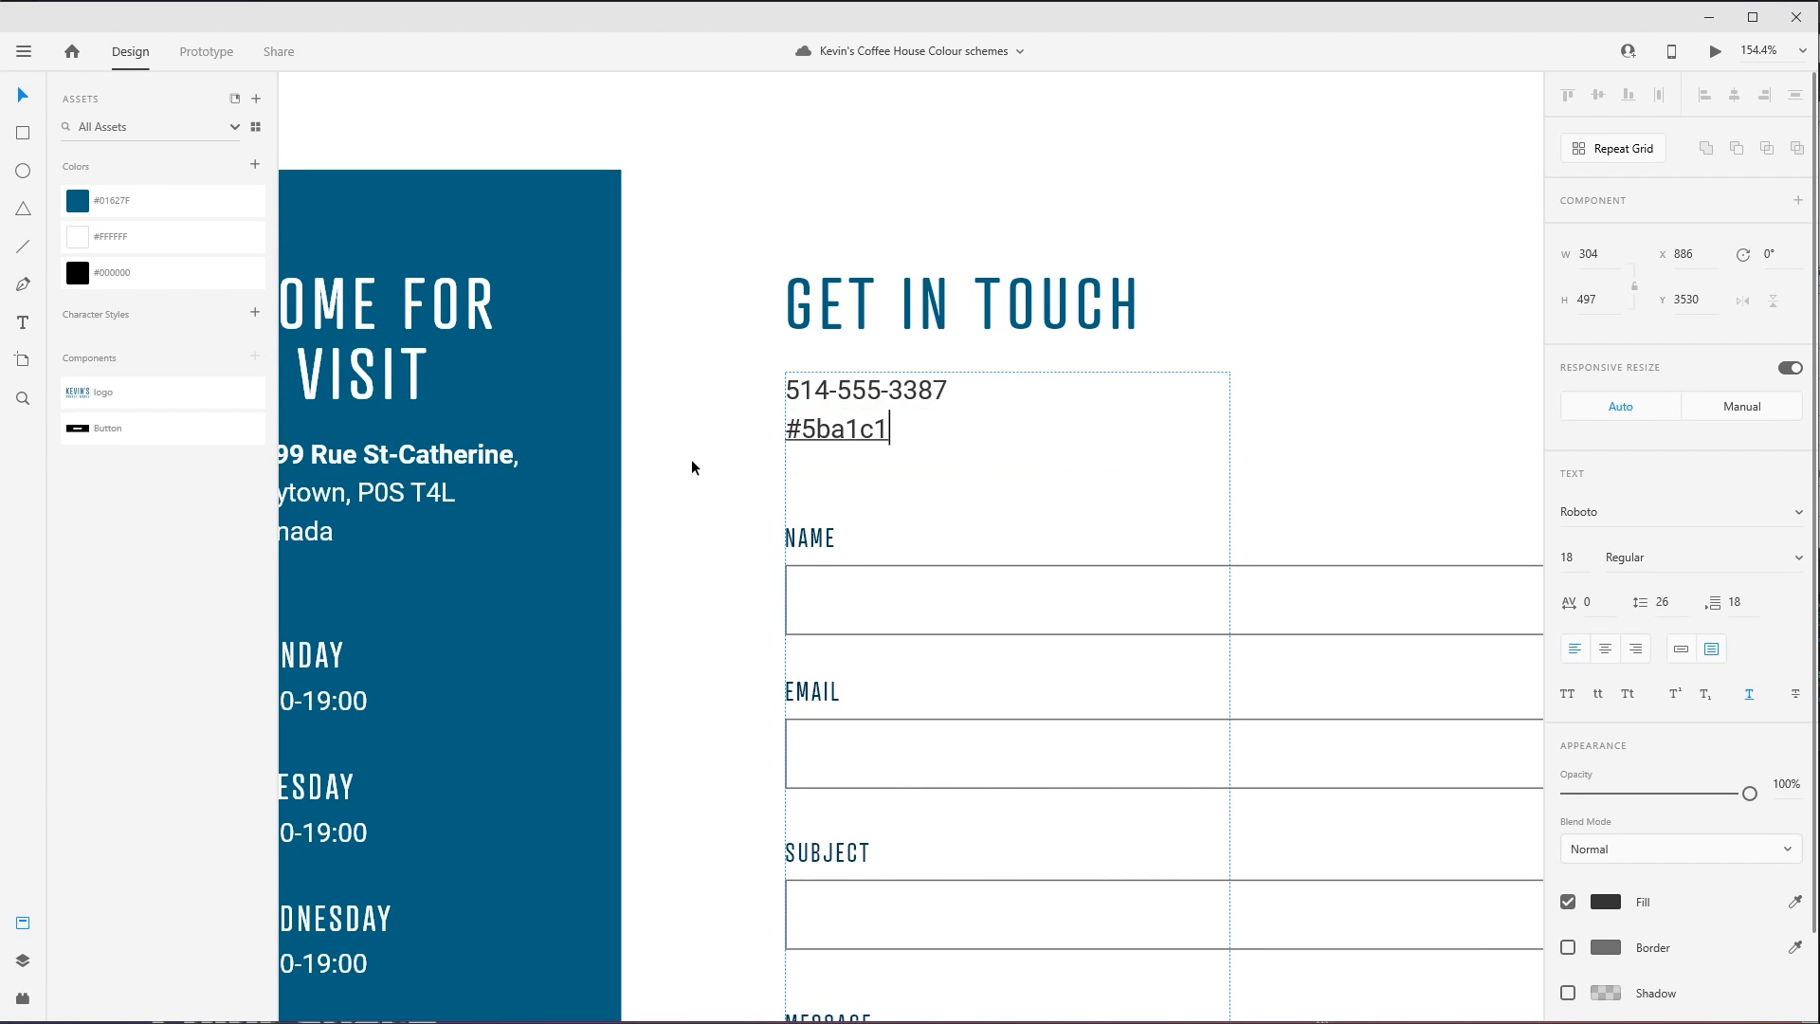
key(ctrl+z)
click(1606, 901)
text(#5ba1c1)
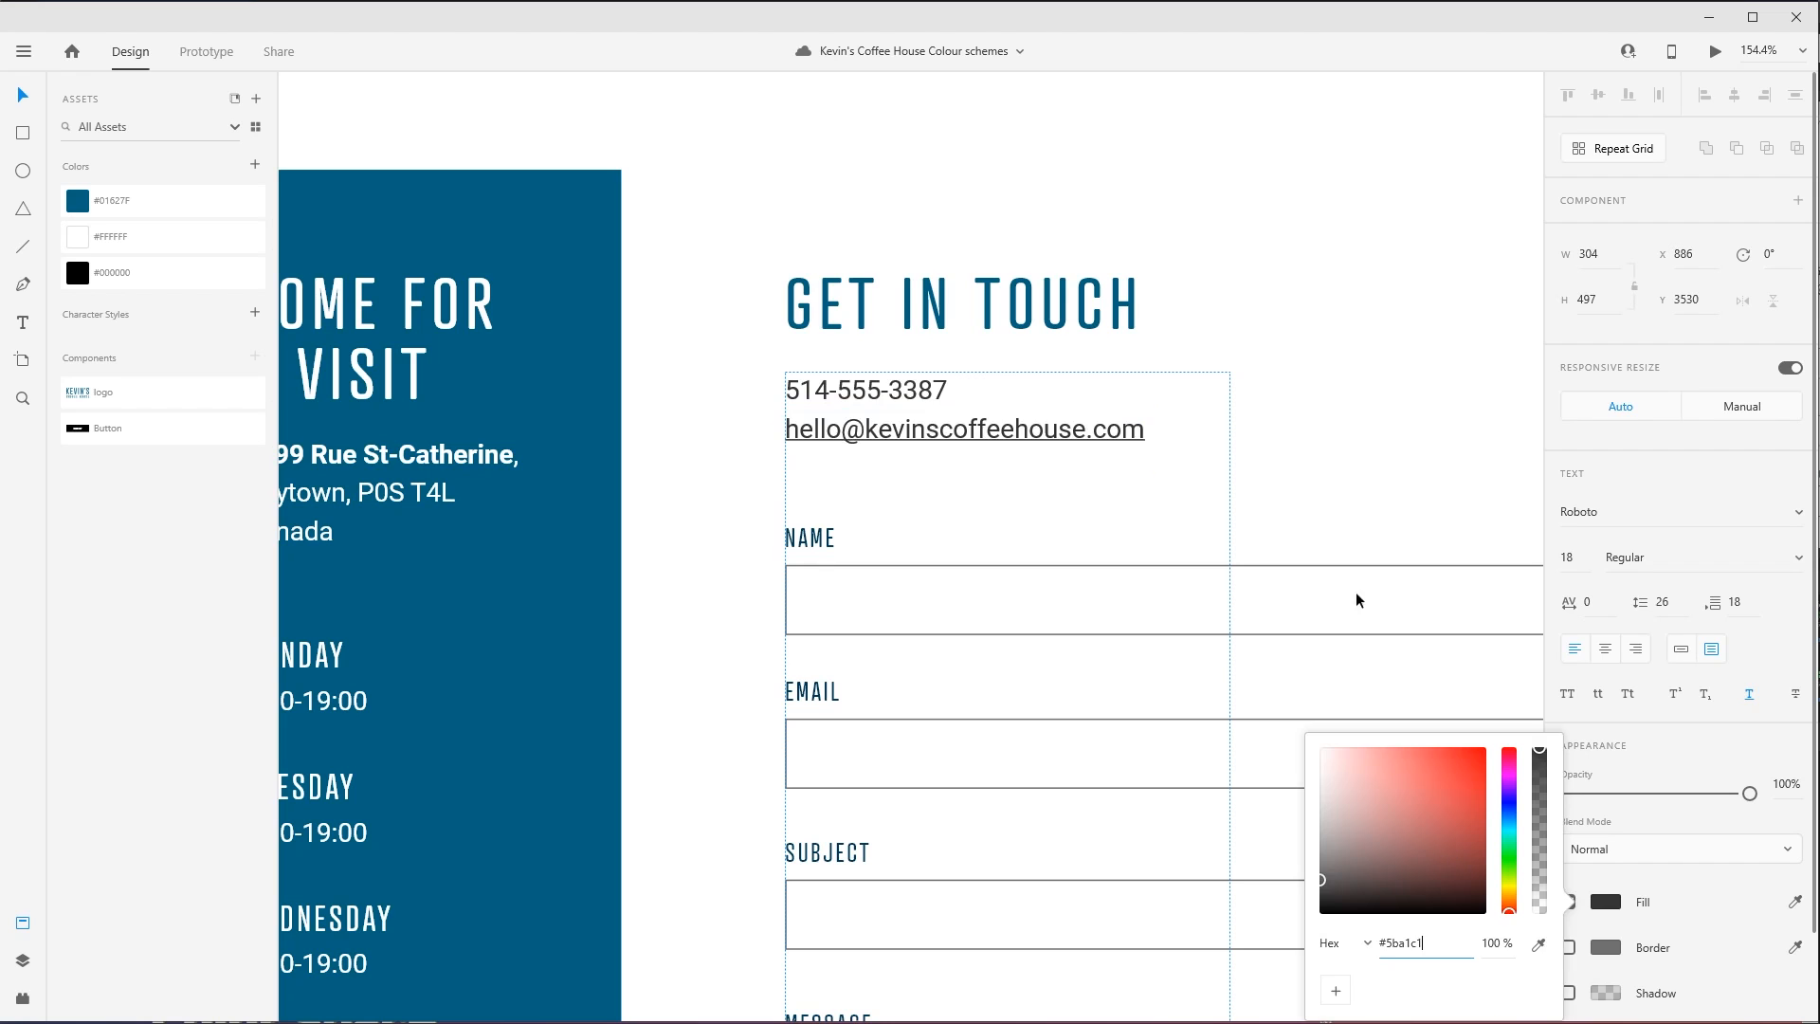
key(Return)
click(1413, 312)
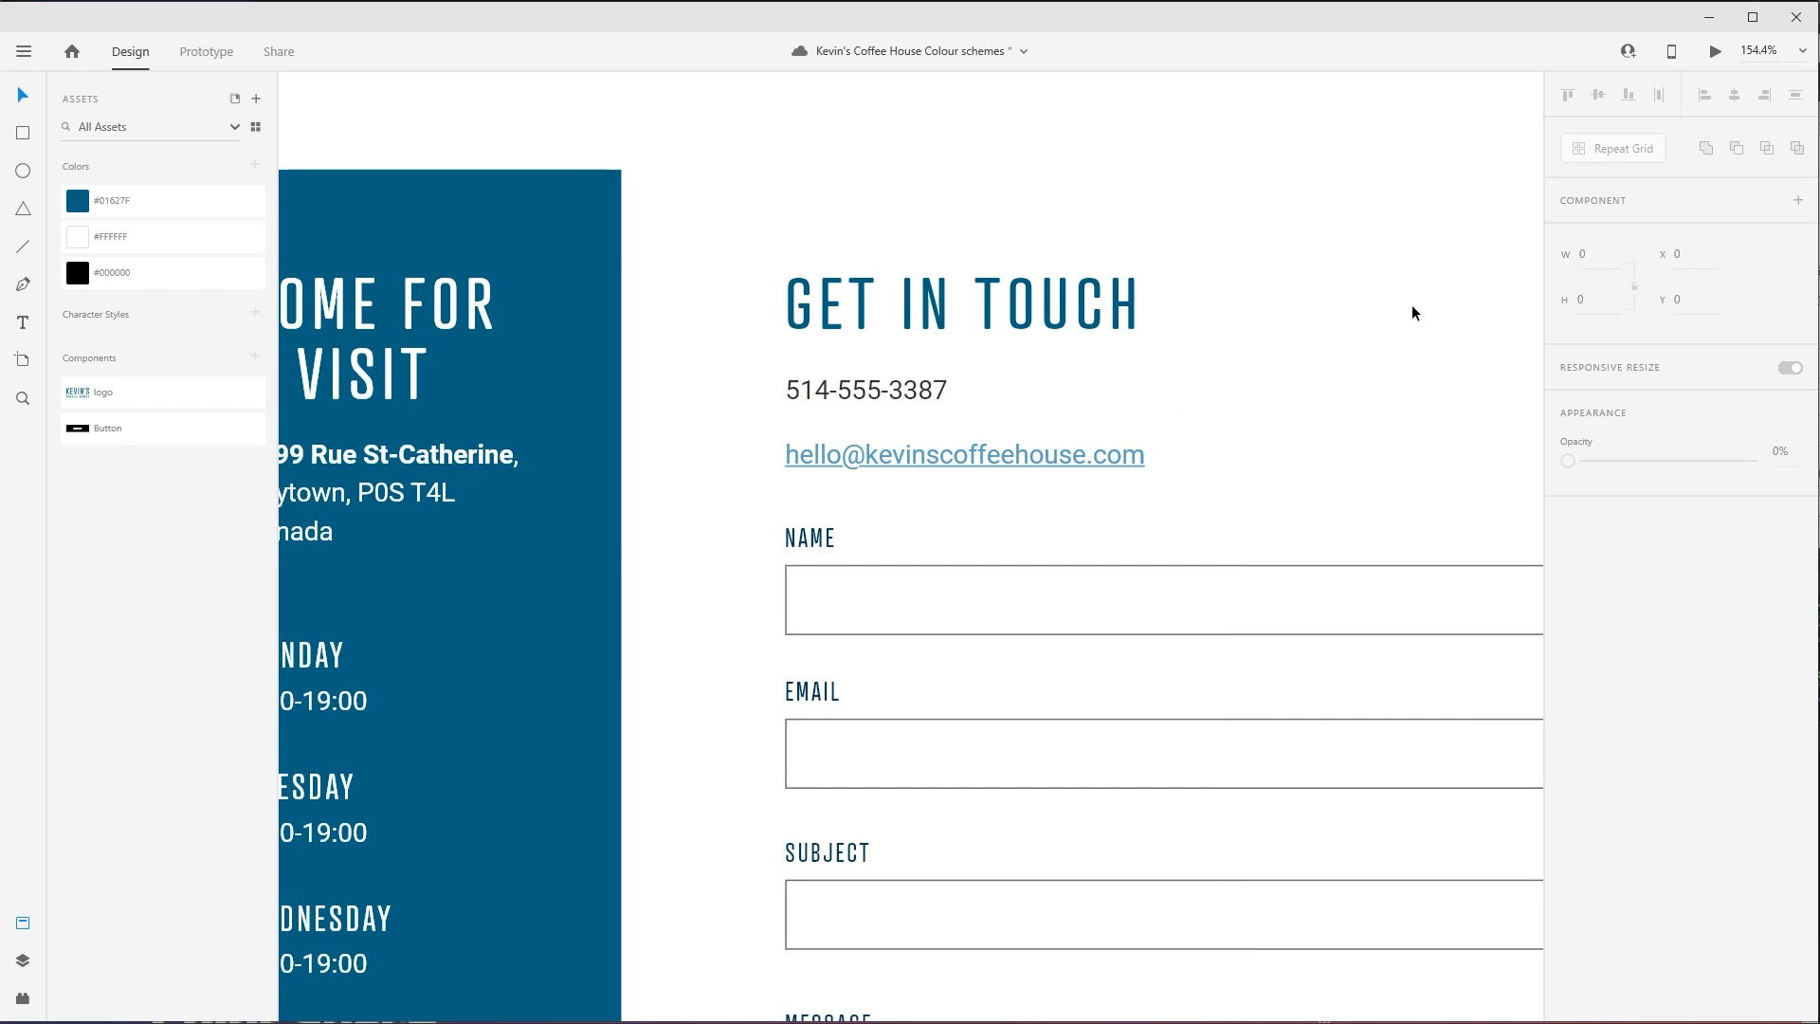
- Set the background fill of the SIGN UP button in the special offers section to #5BA1C1
key(ctrl+minus)
key(ctrl+minus)
key(ctrl+minus)
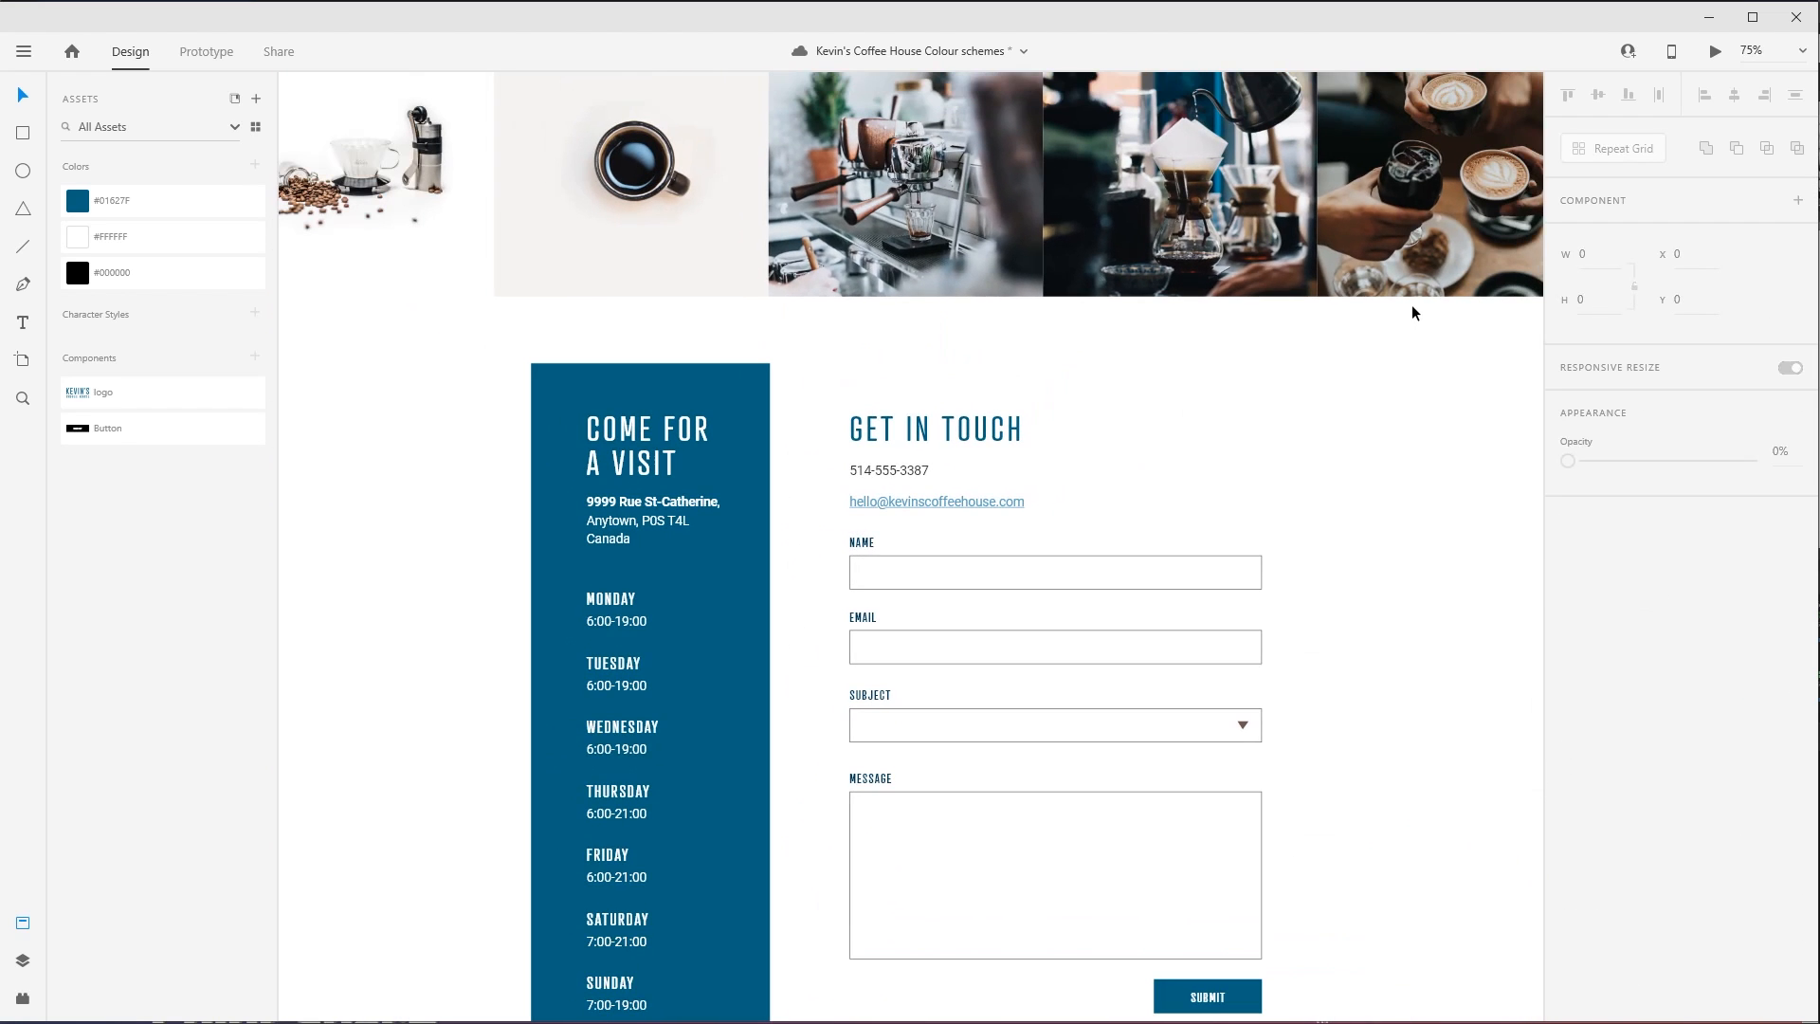
scroll(876, 573, up, 10)
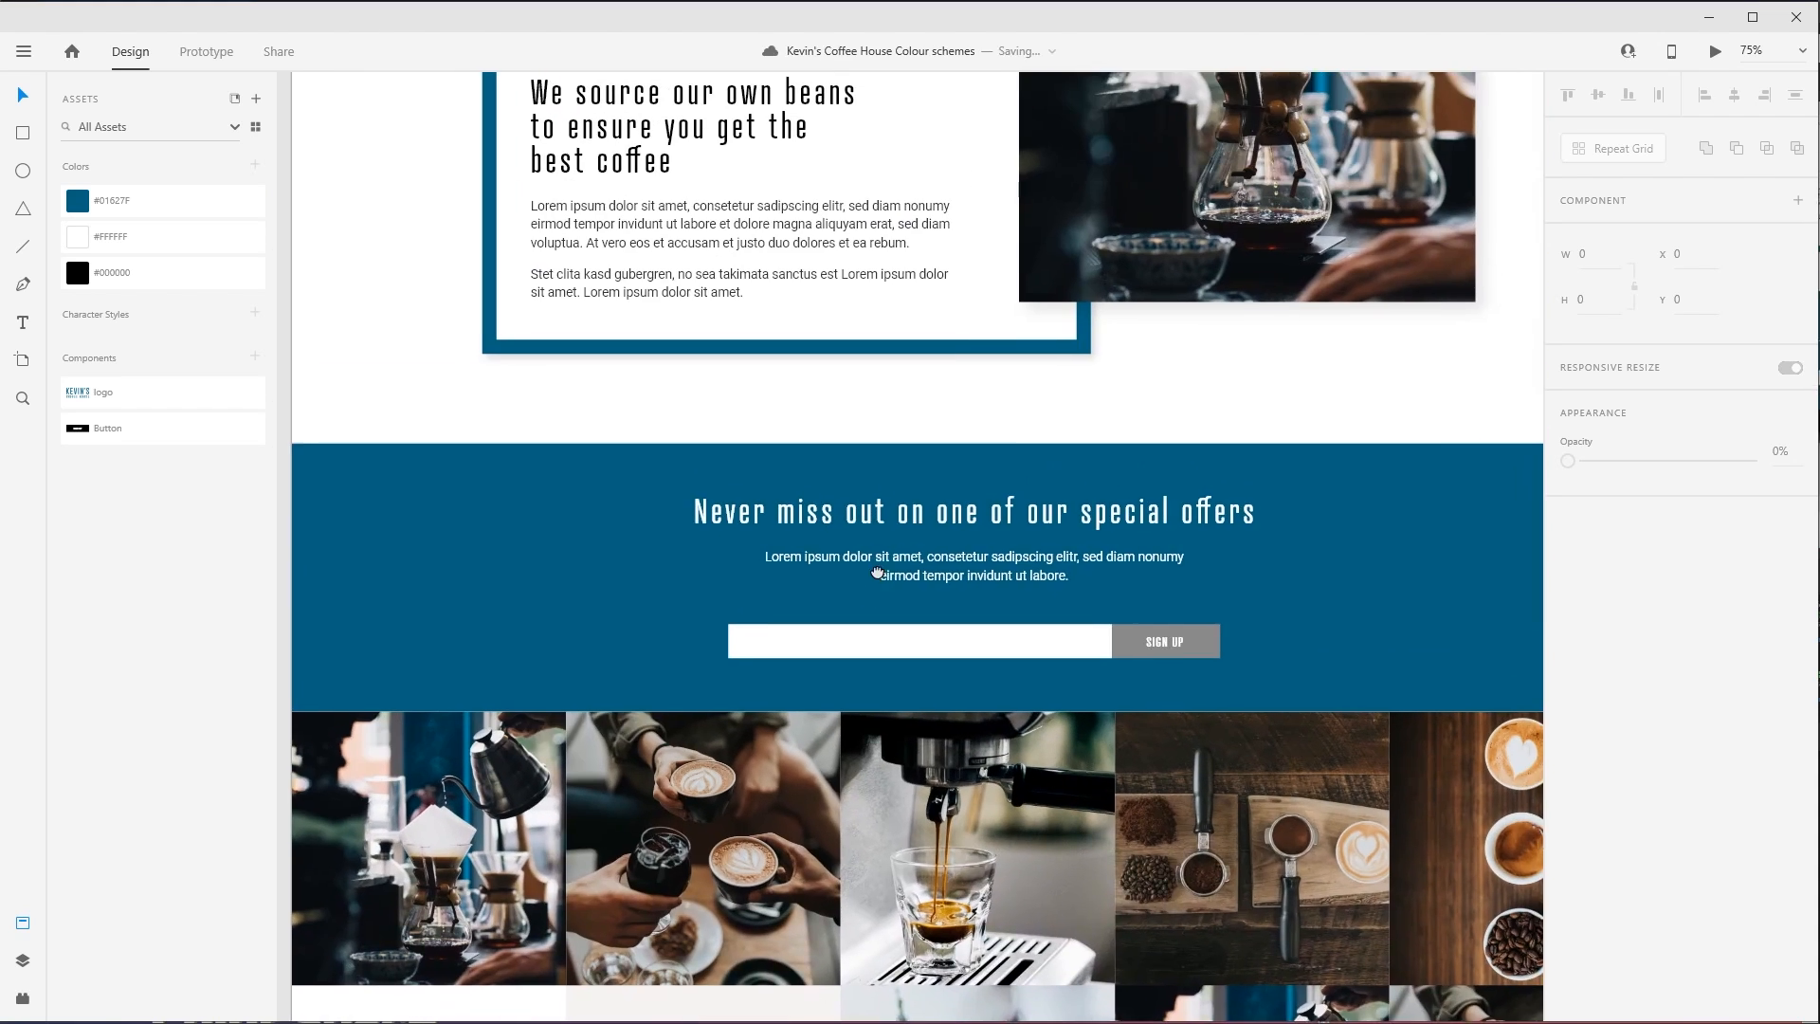
drag(877, 573, 752, 564)
click(1090, 632)
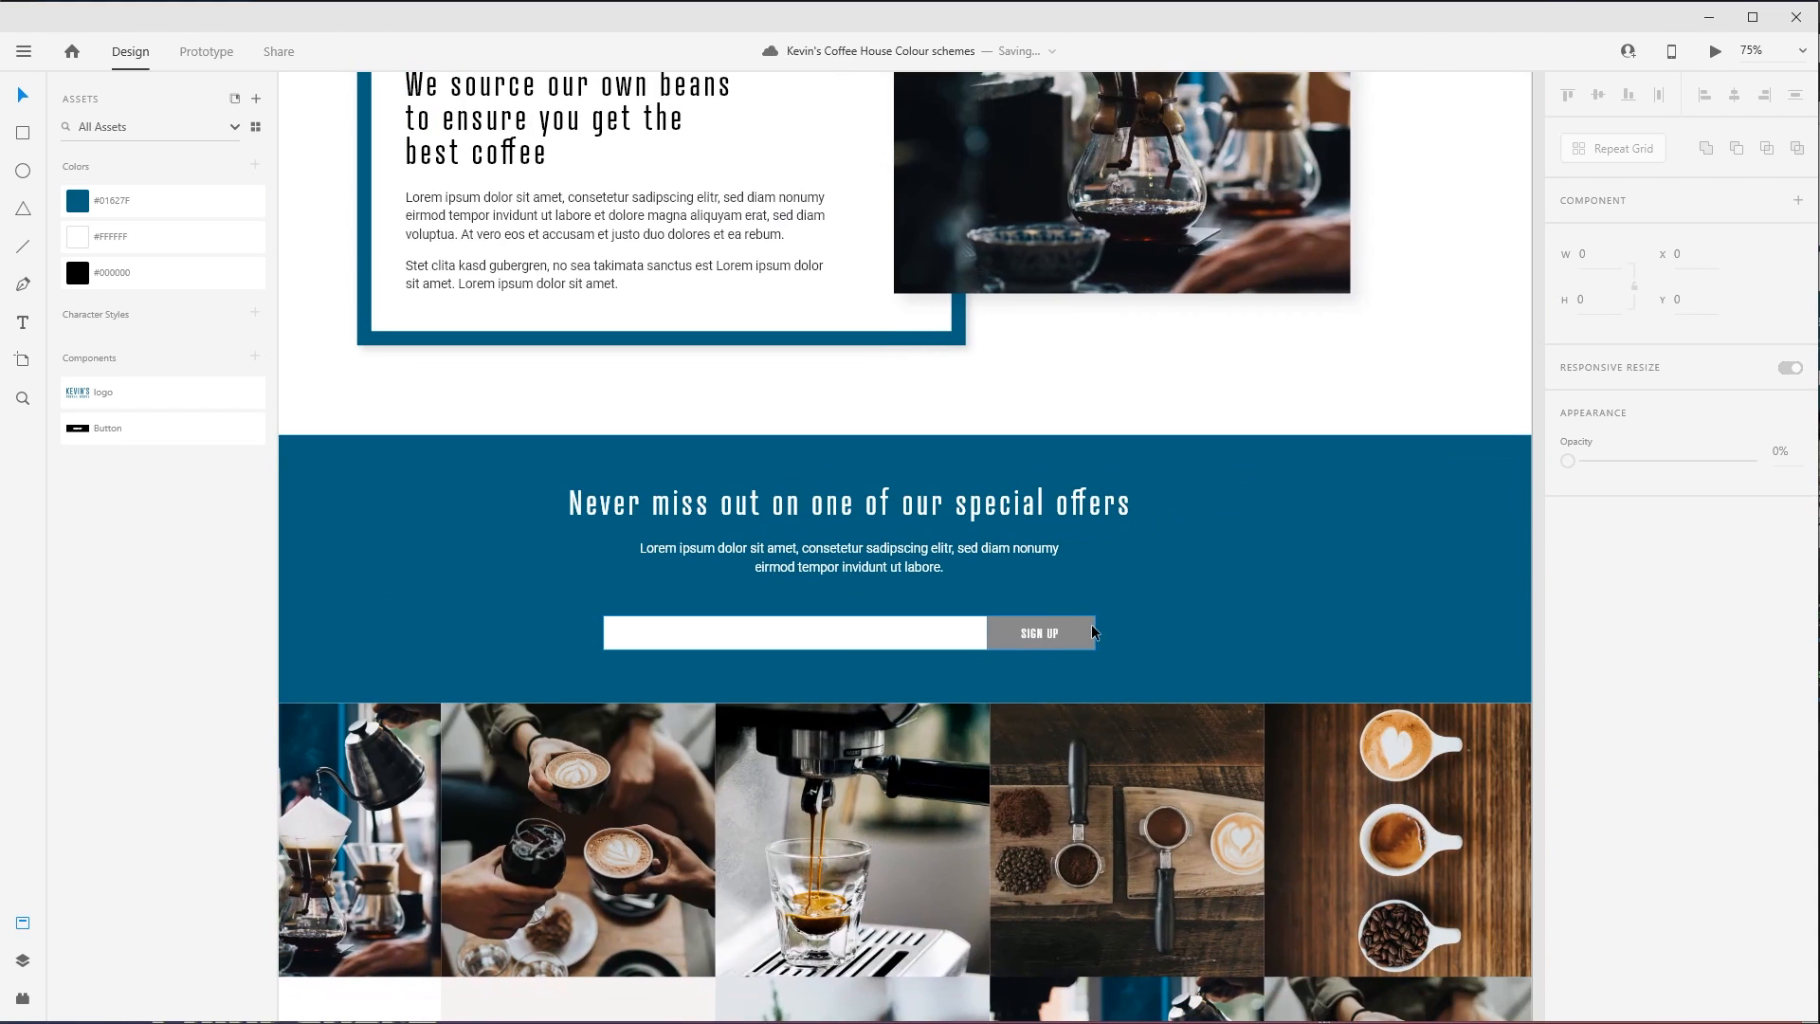
click(1090, 632)
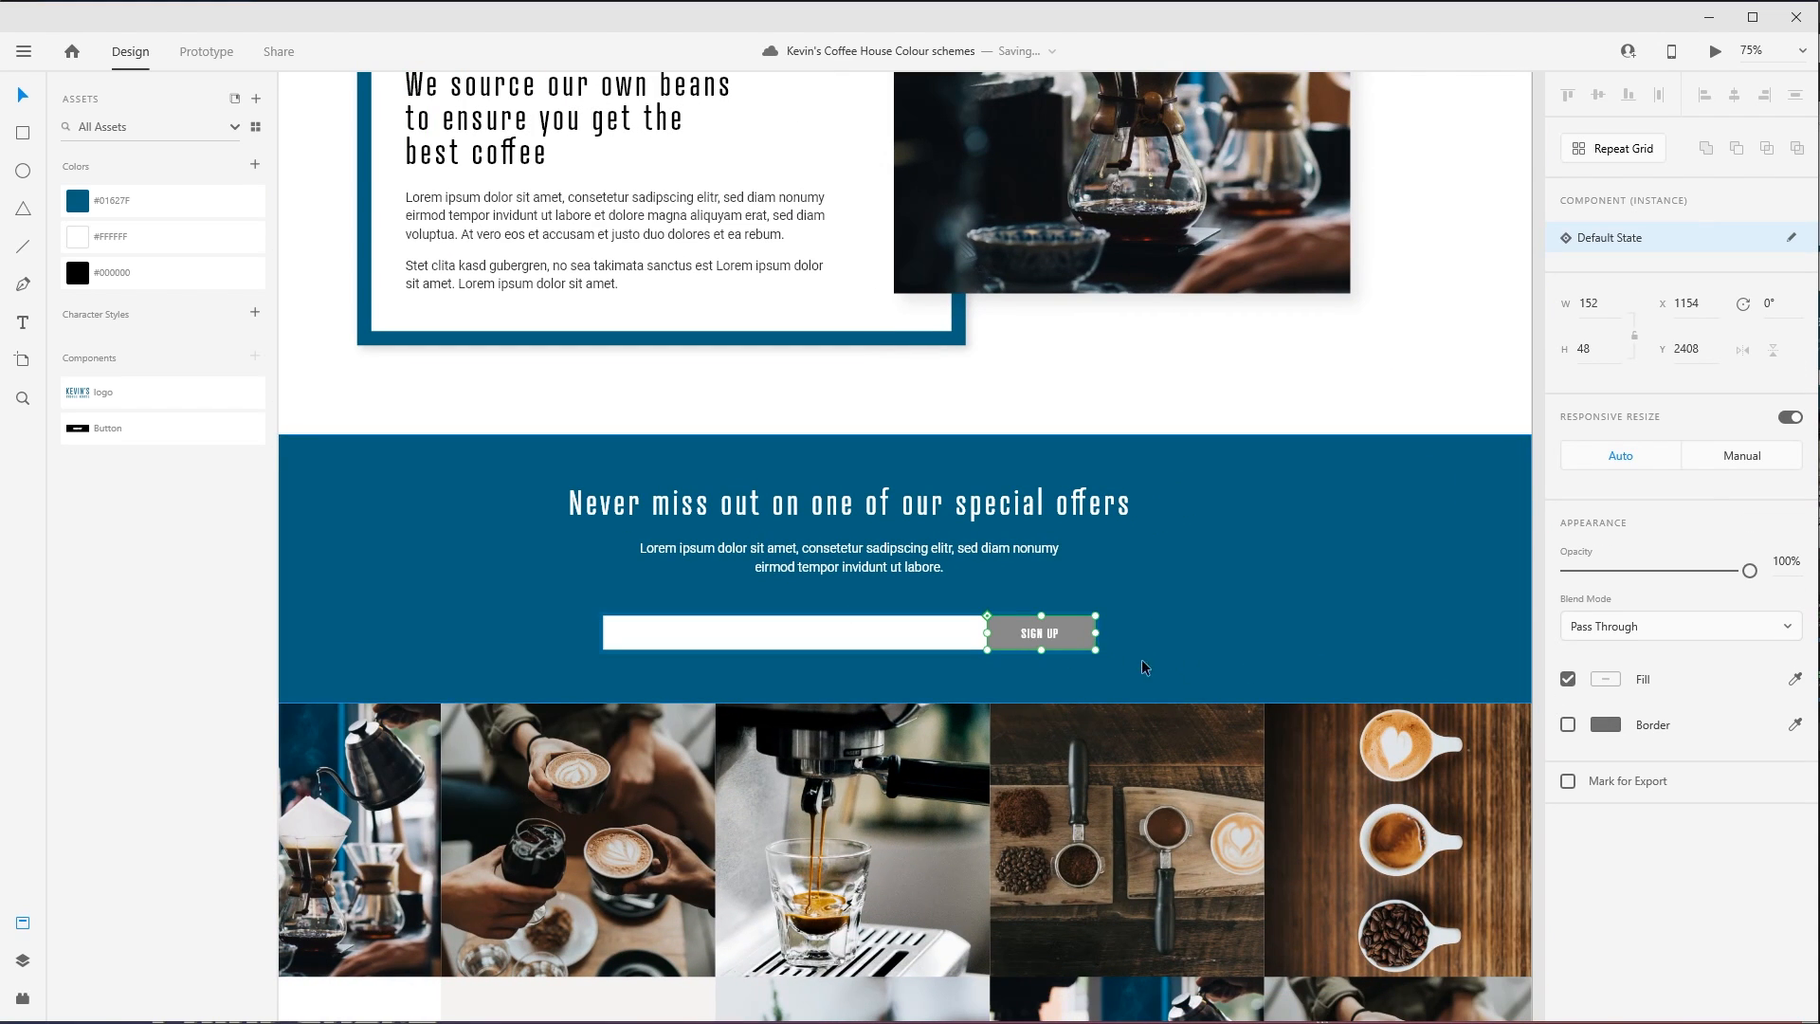
double_click(1088, 632)
click(1605, 752)
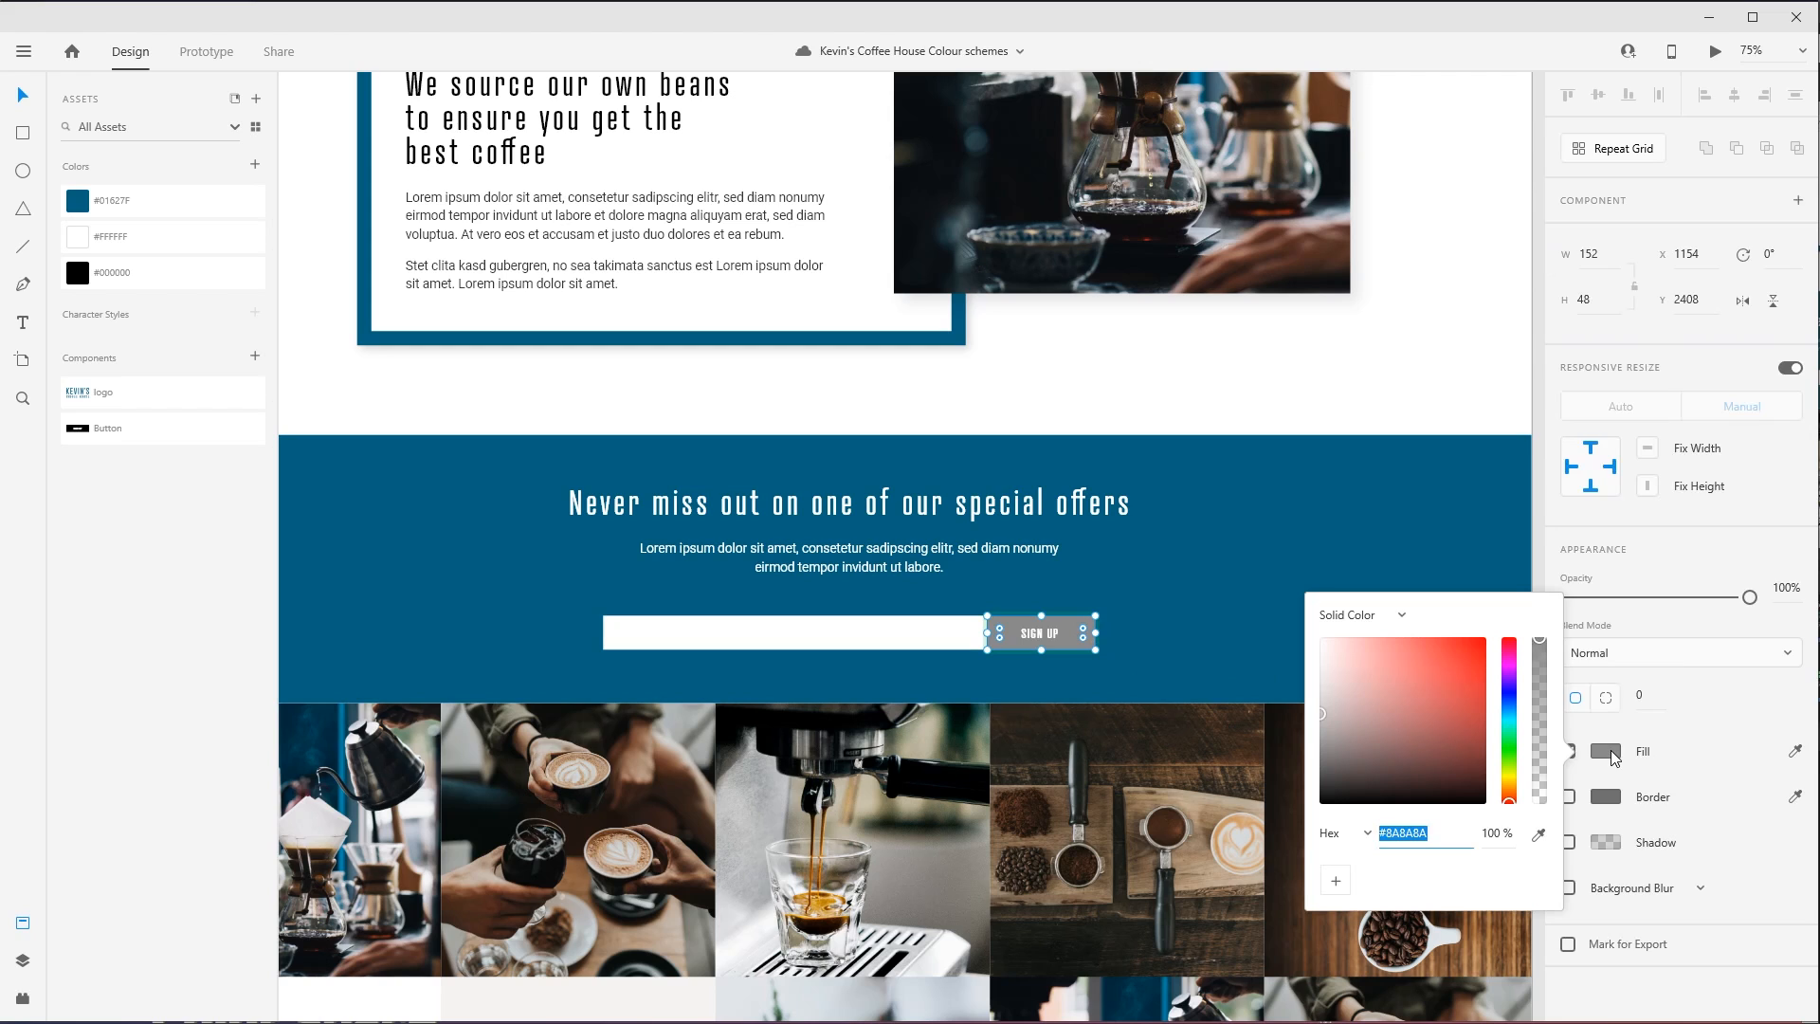
click(1235, 389)
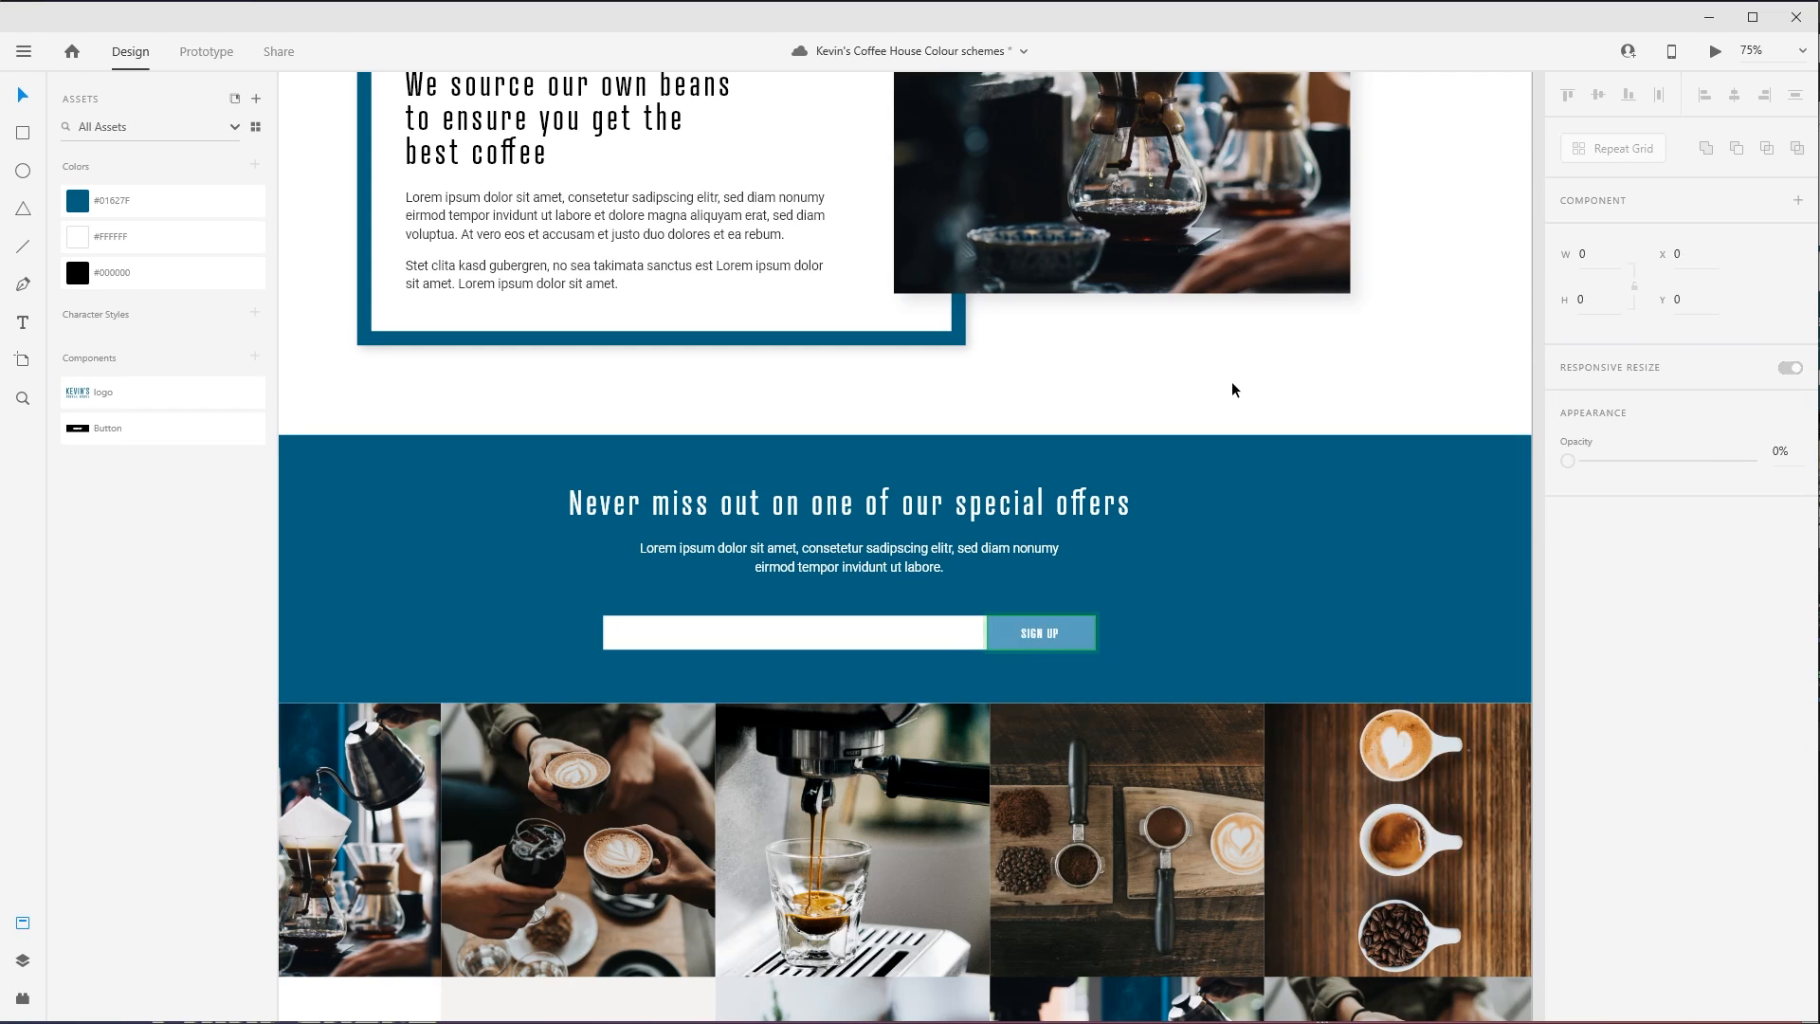
- Save the SIGN UP button's #5BA1C1 fill as a colour in the document assets
click(1088, 632)
click(1092, 629)
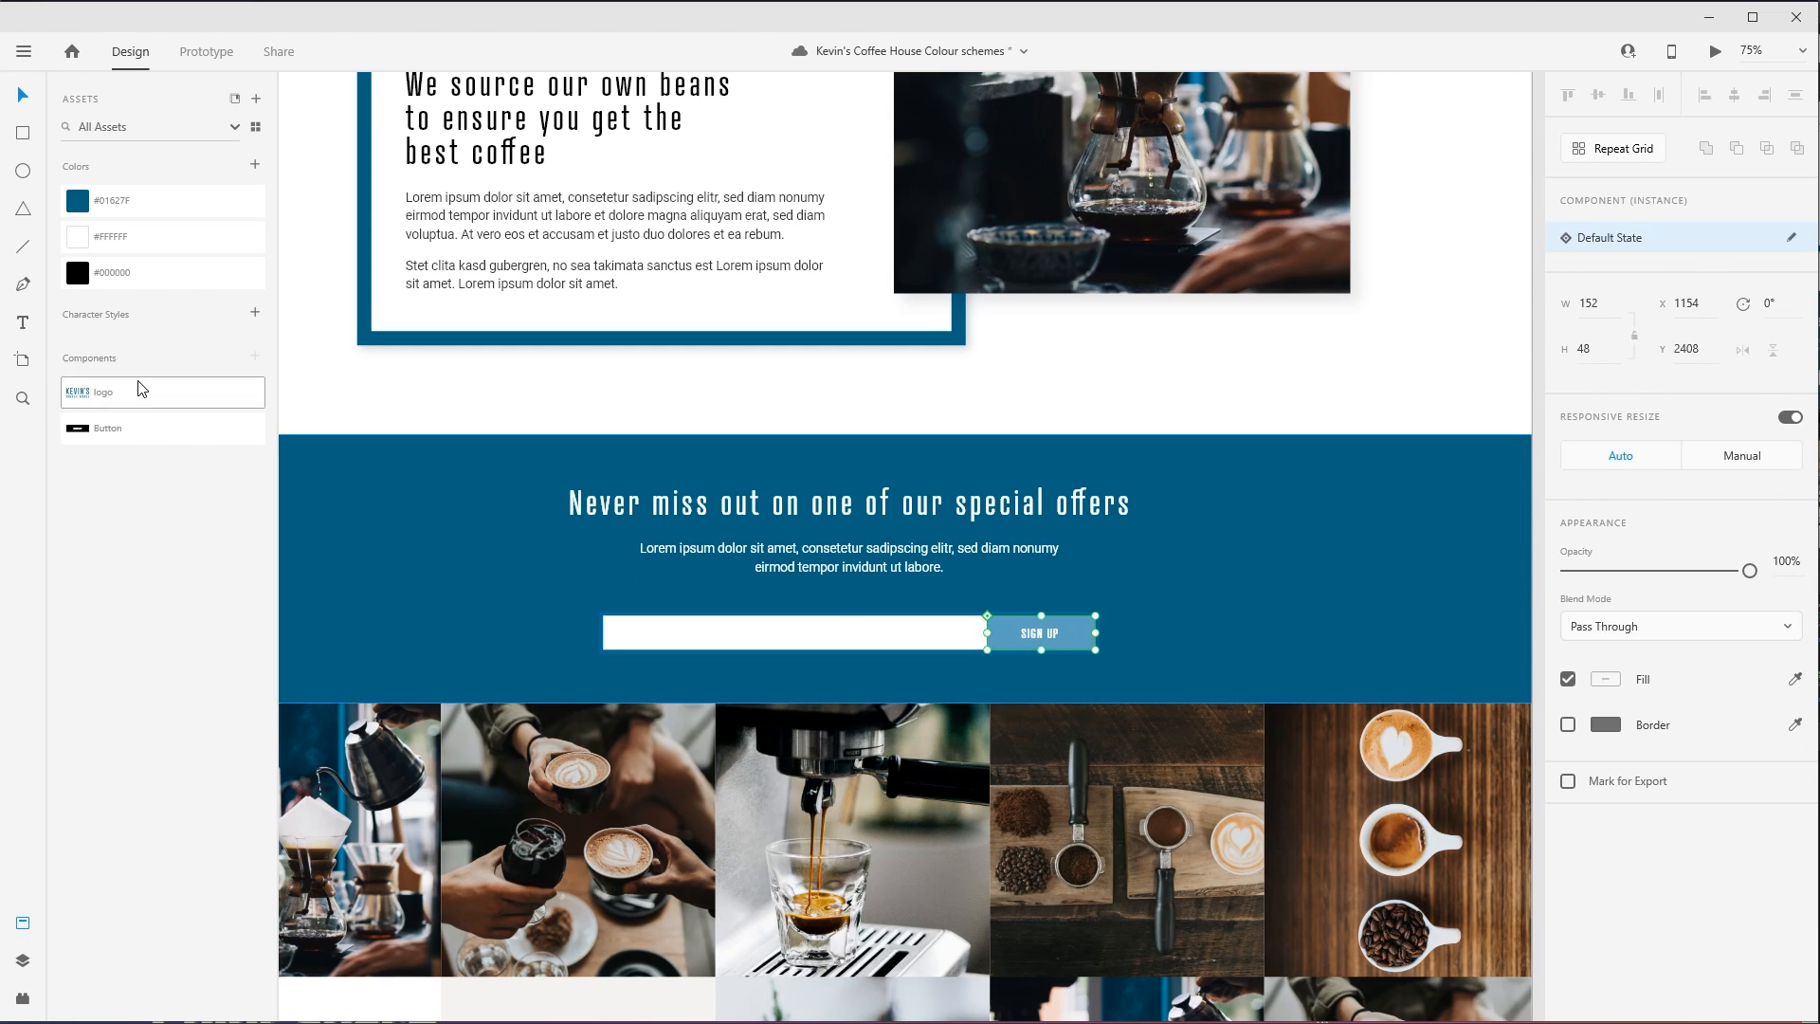
click(255, 165)
- Apply the saved #5BA1C1 to the headings "A project born in passion" and "We source our own beans to ensure you get the best coffee"
scroll(617, 642, up, 5)
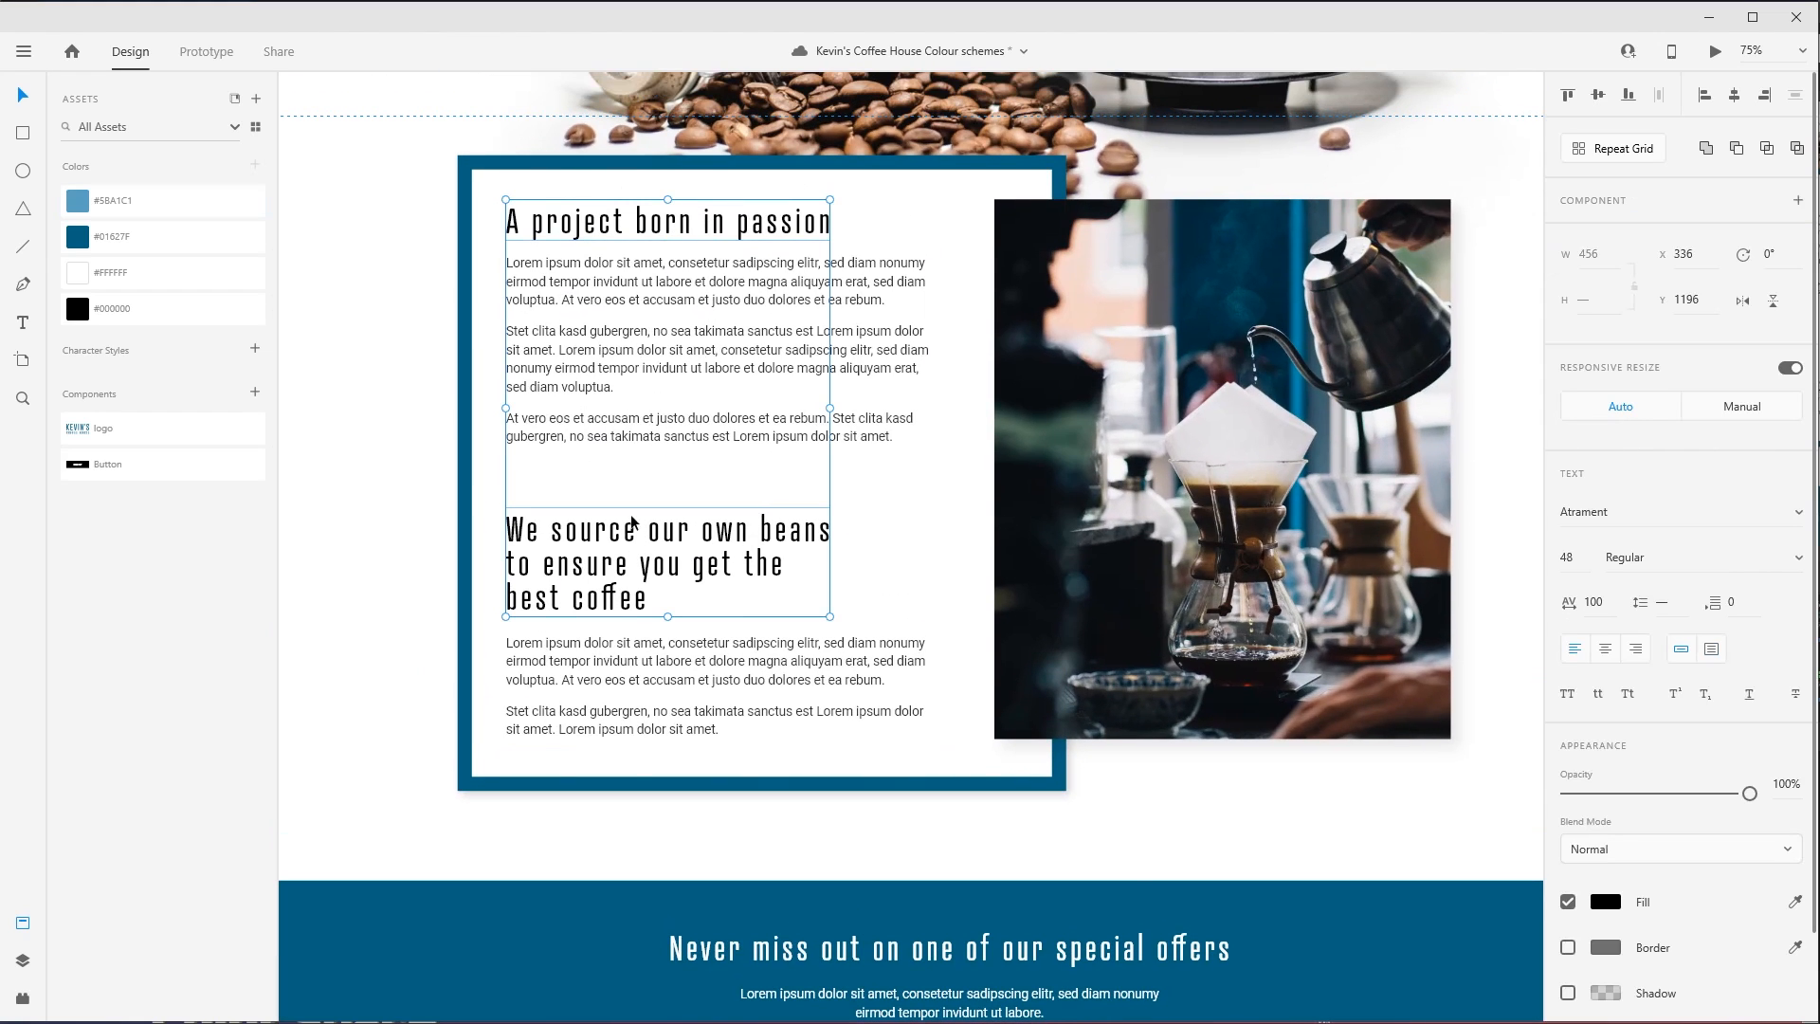
click(109, 200)
click(426, 292)
drag(427, 292, 483, 413)
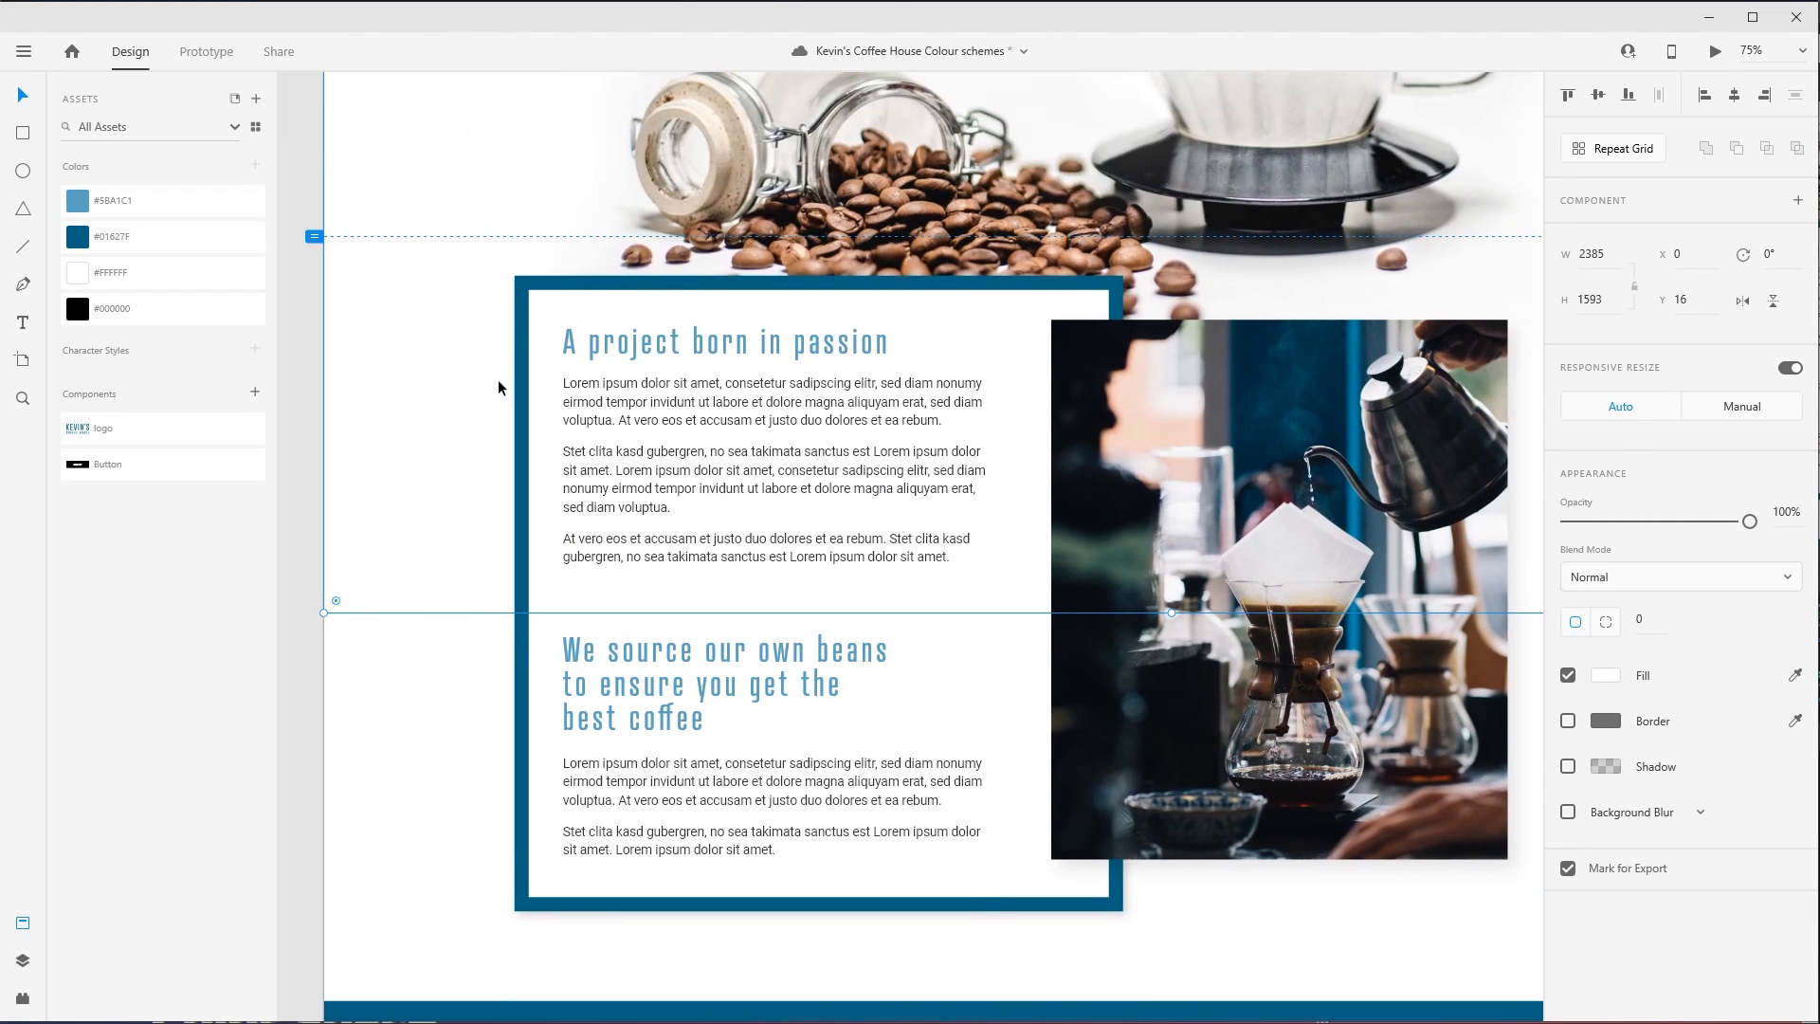
click(408, 717)
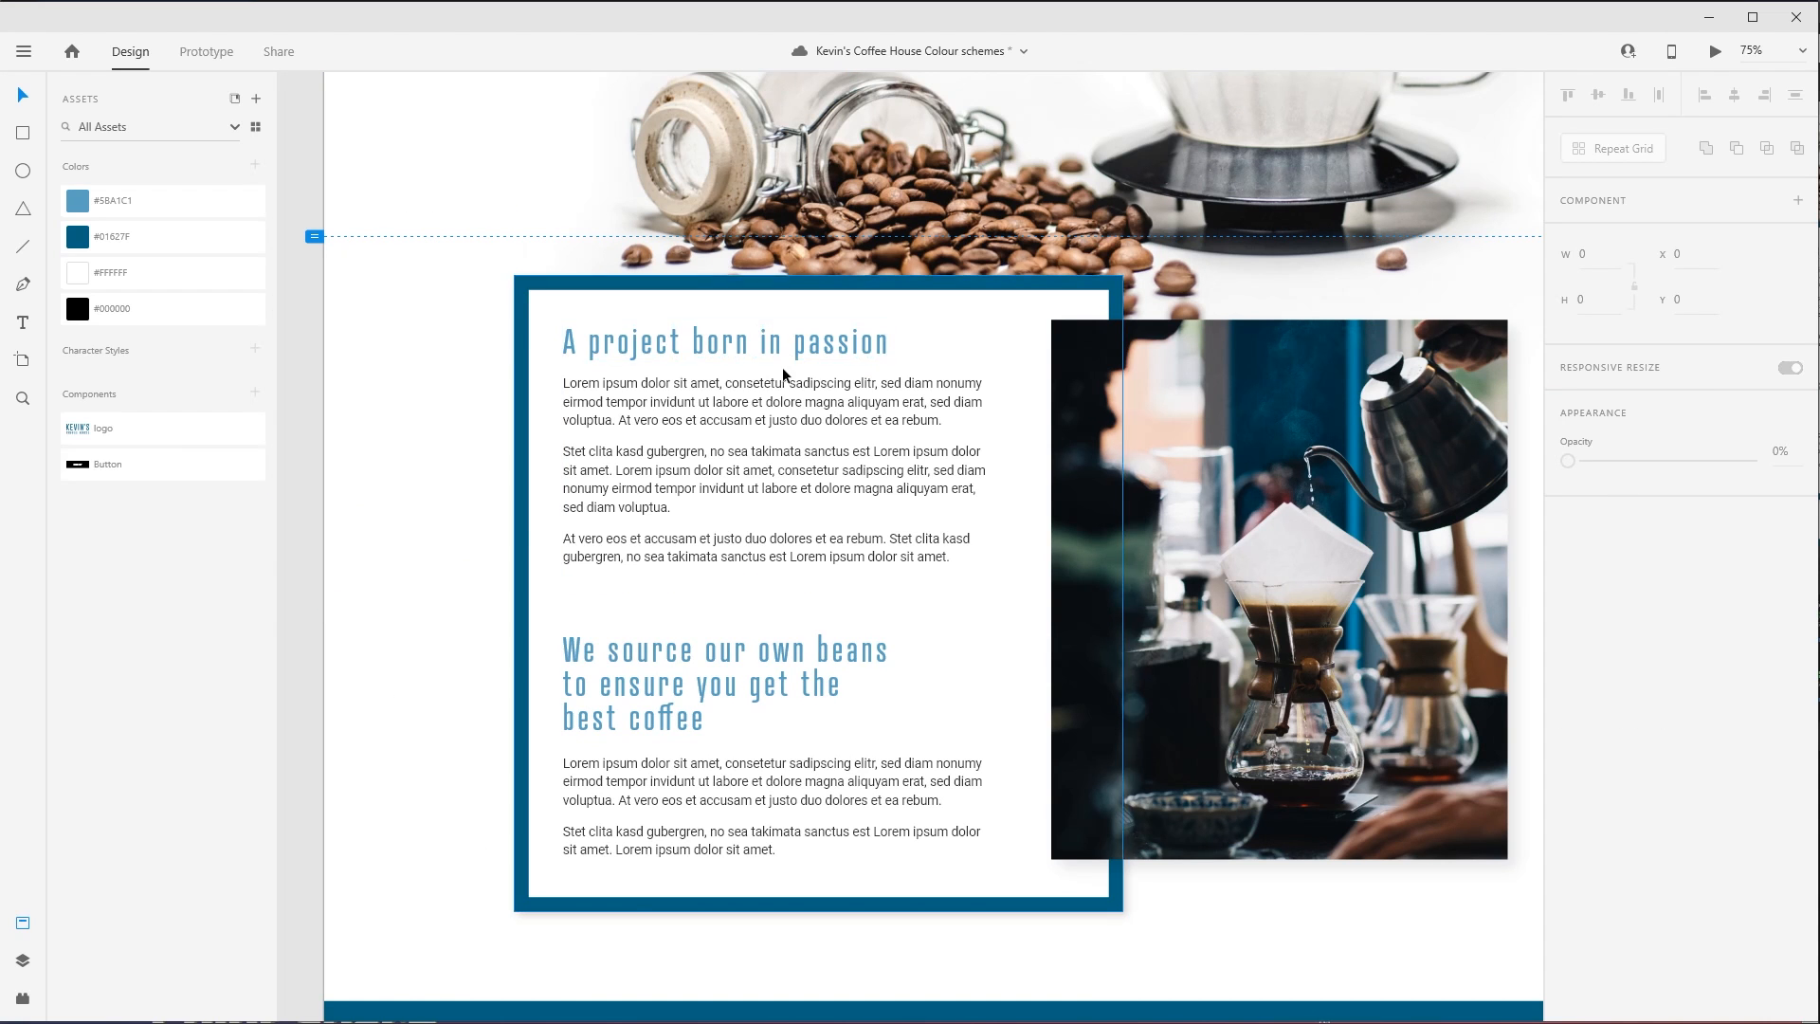
- Save the #003C57 fill of the copyright bar below the footer as a colour in the document assets
scroll(901, 369, up, 10)
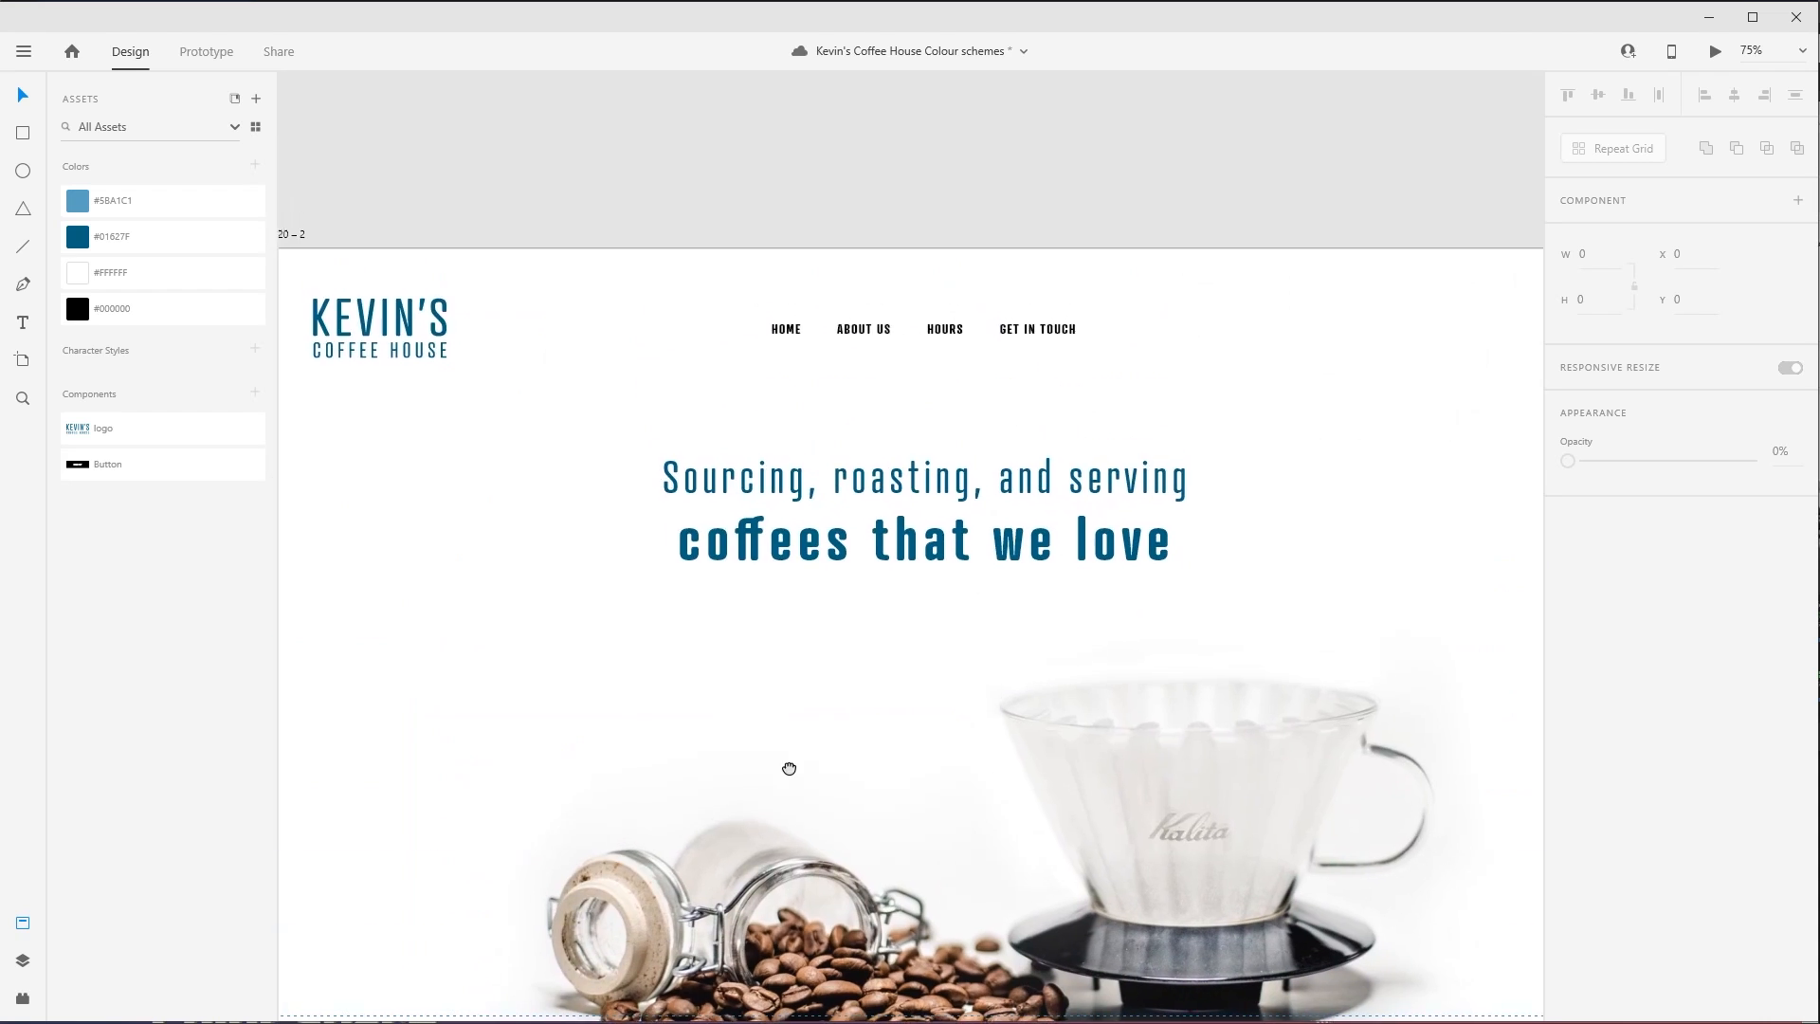
scroll(854, 697, down, 10)
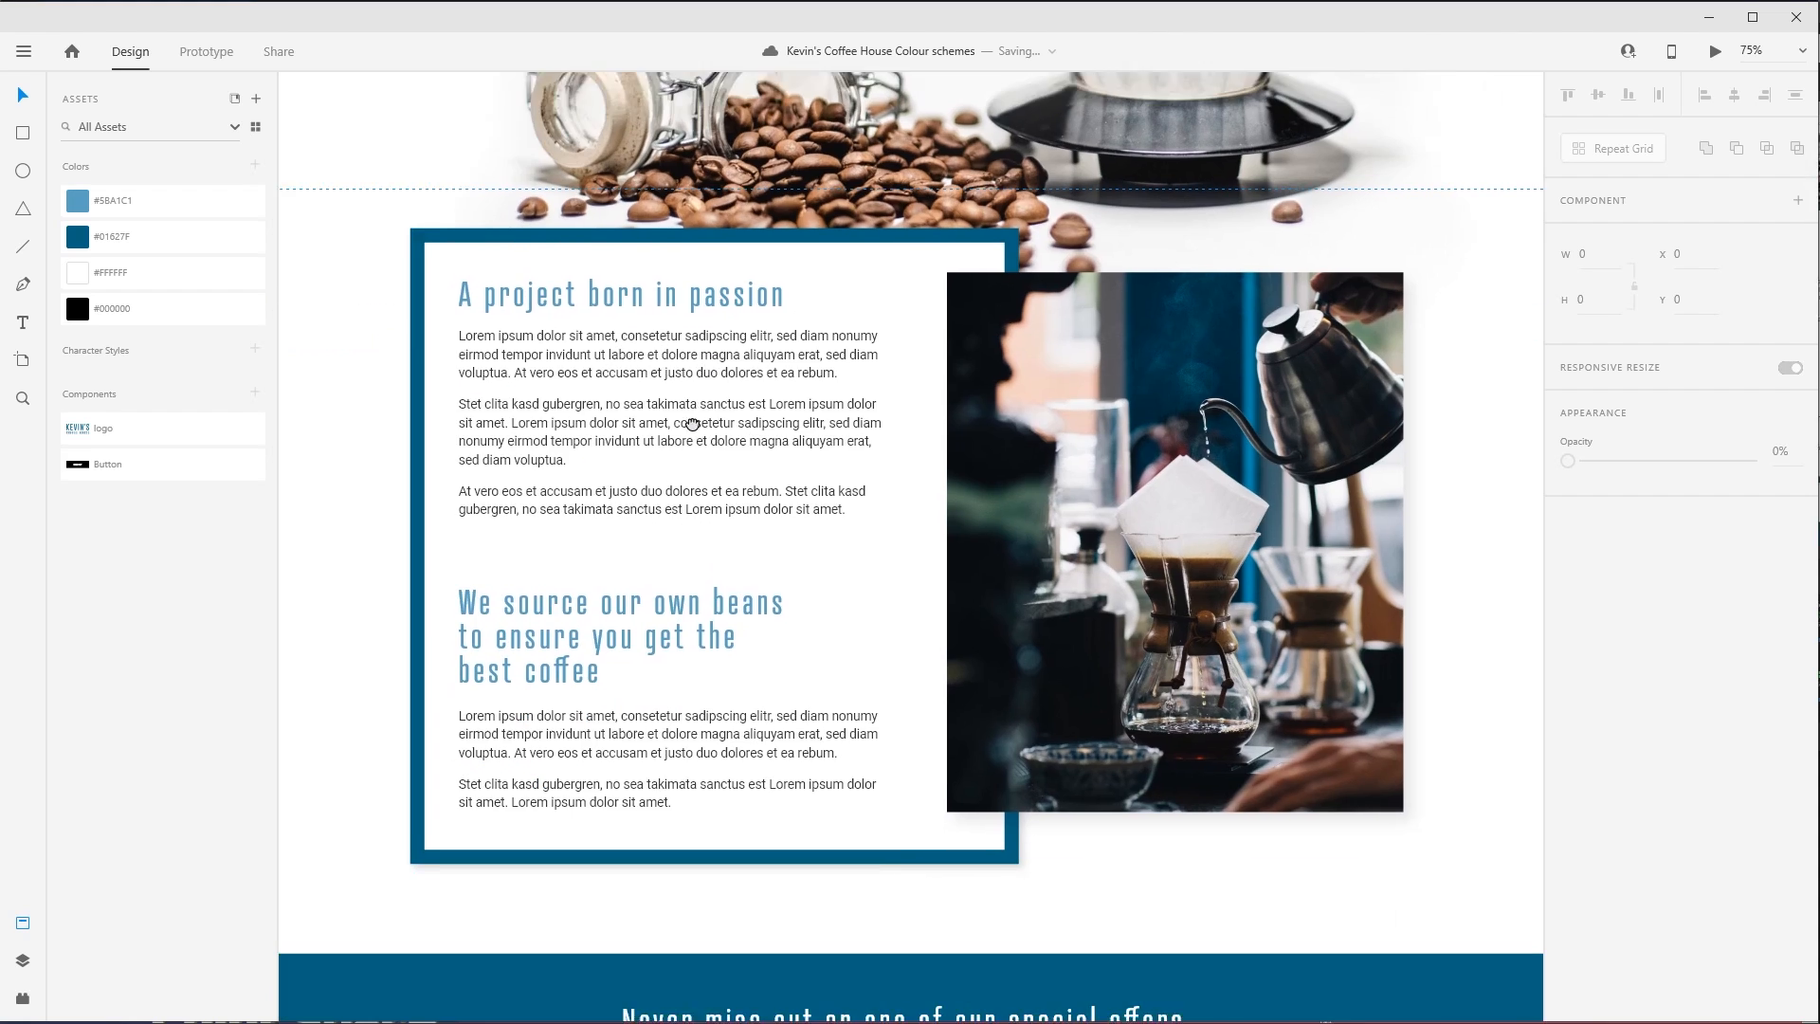
scroll(1014, 932, down, 7)
scroll(1092, 593, down, 9)
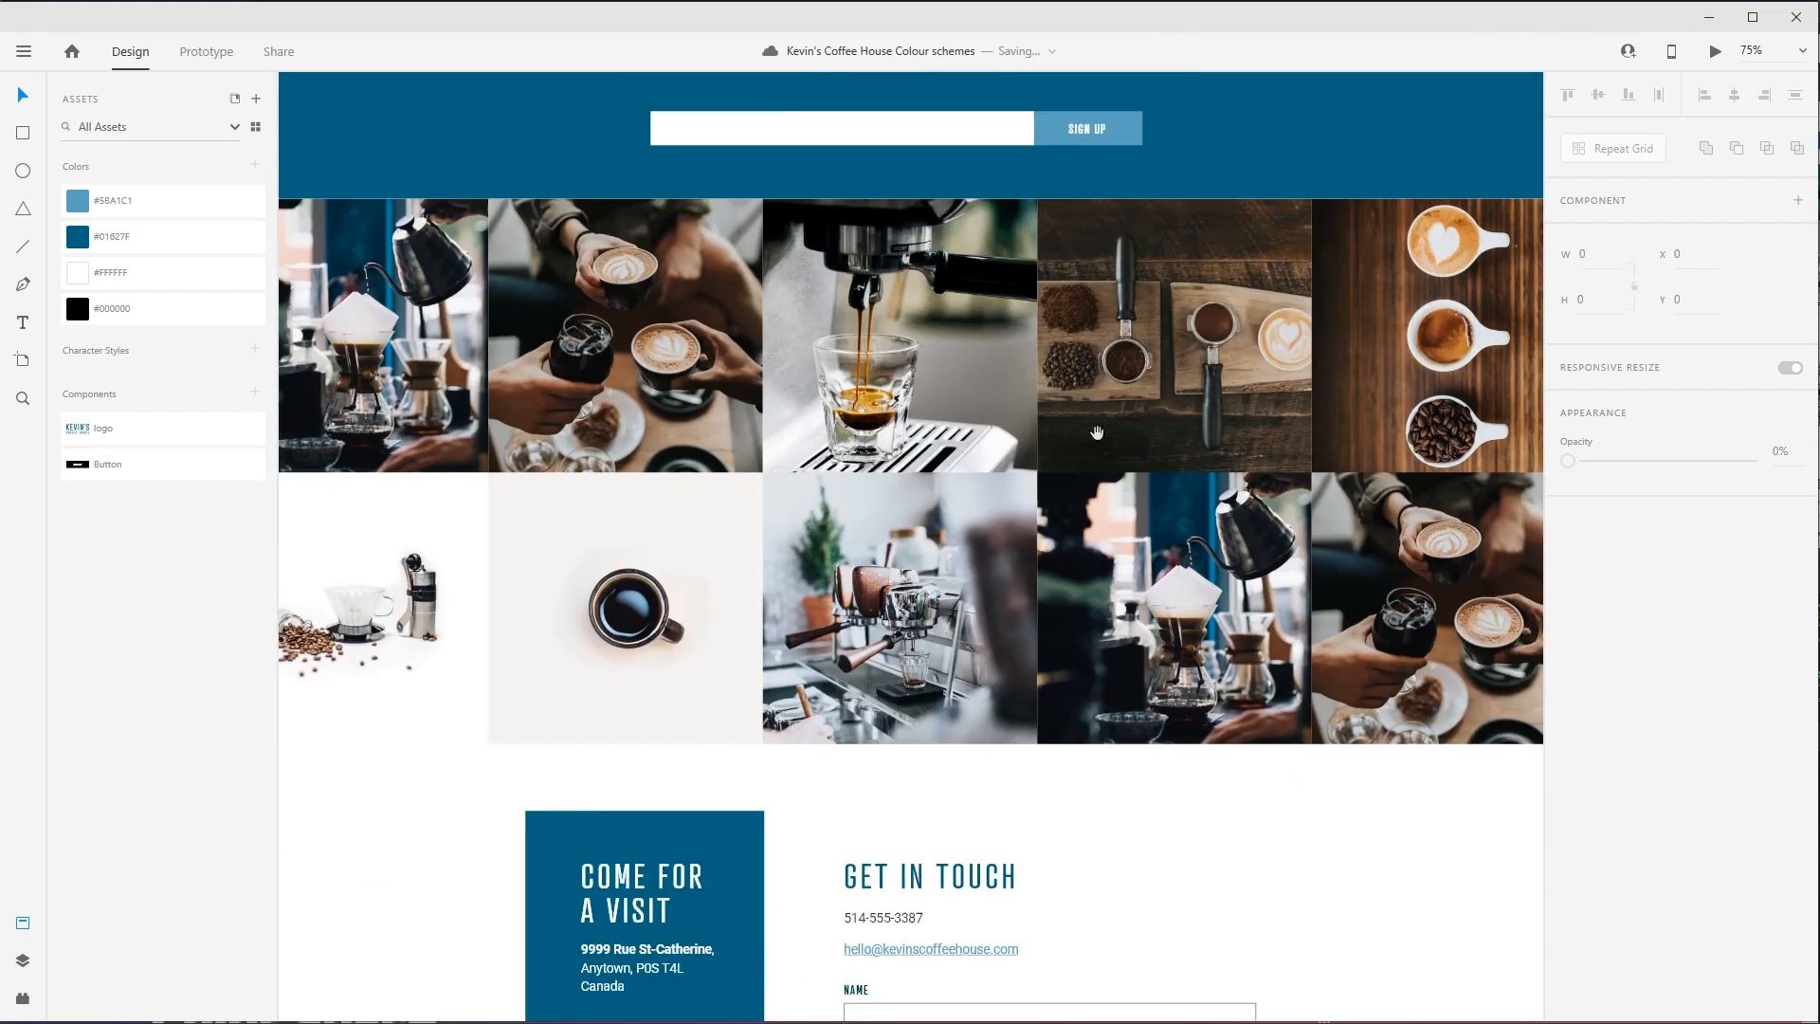
drag(1294, 632, 1308, 522)
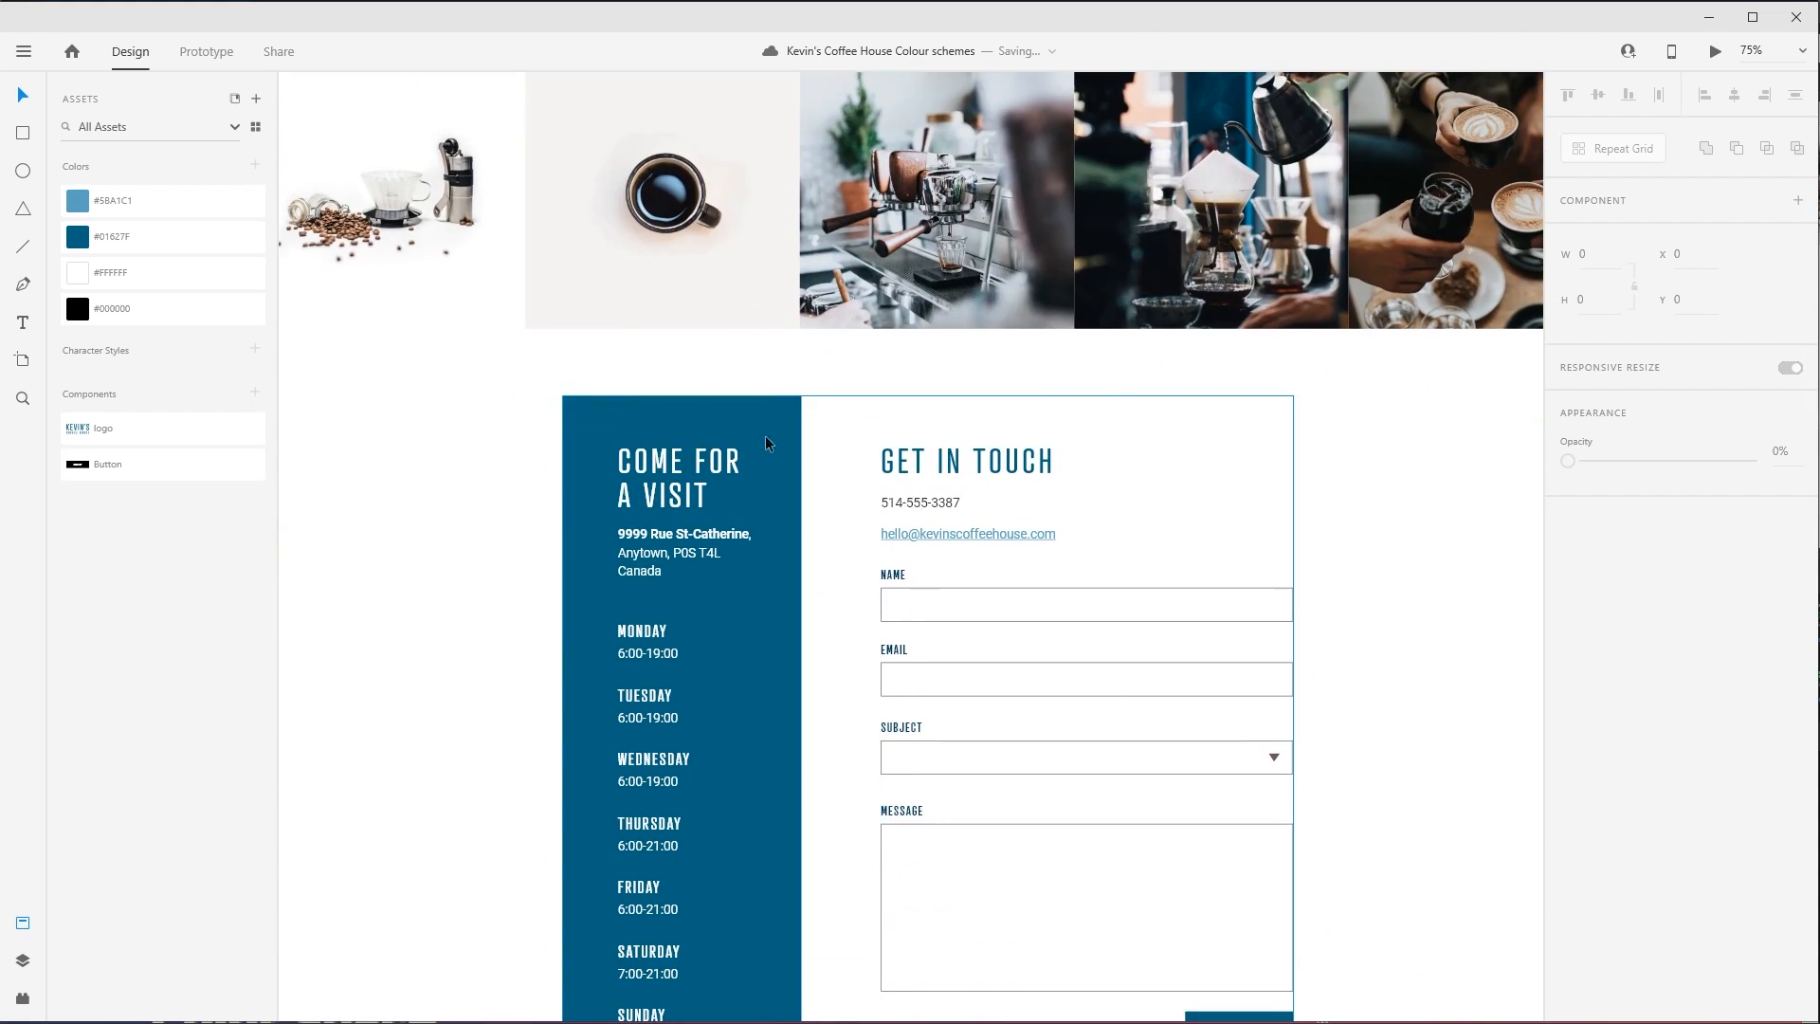
drag(824, 720, 782, 461)
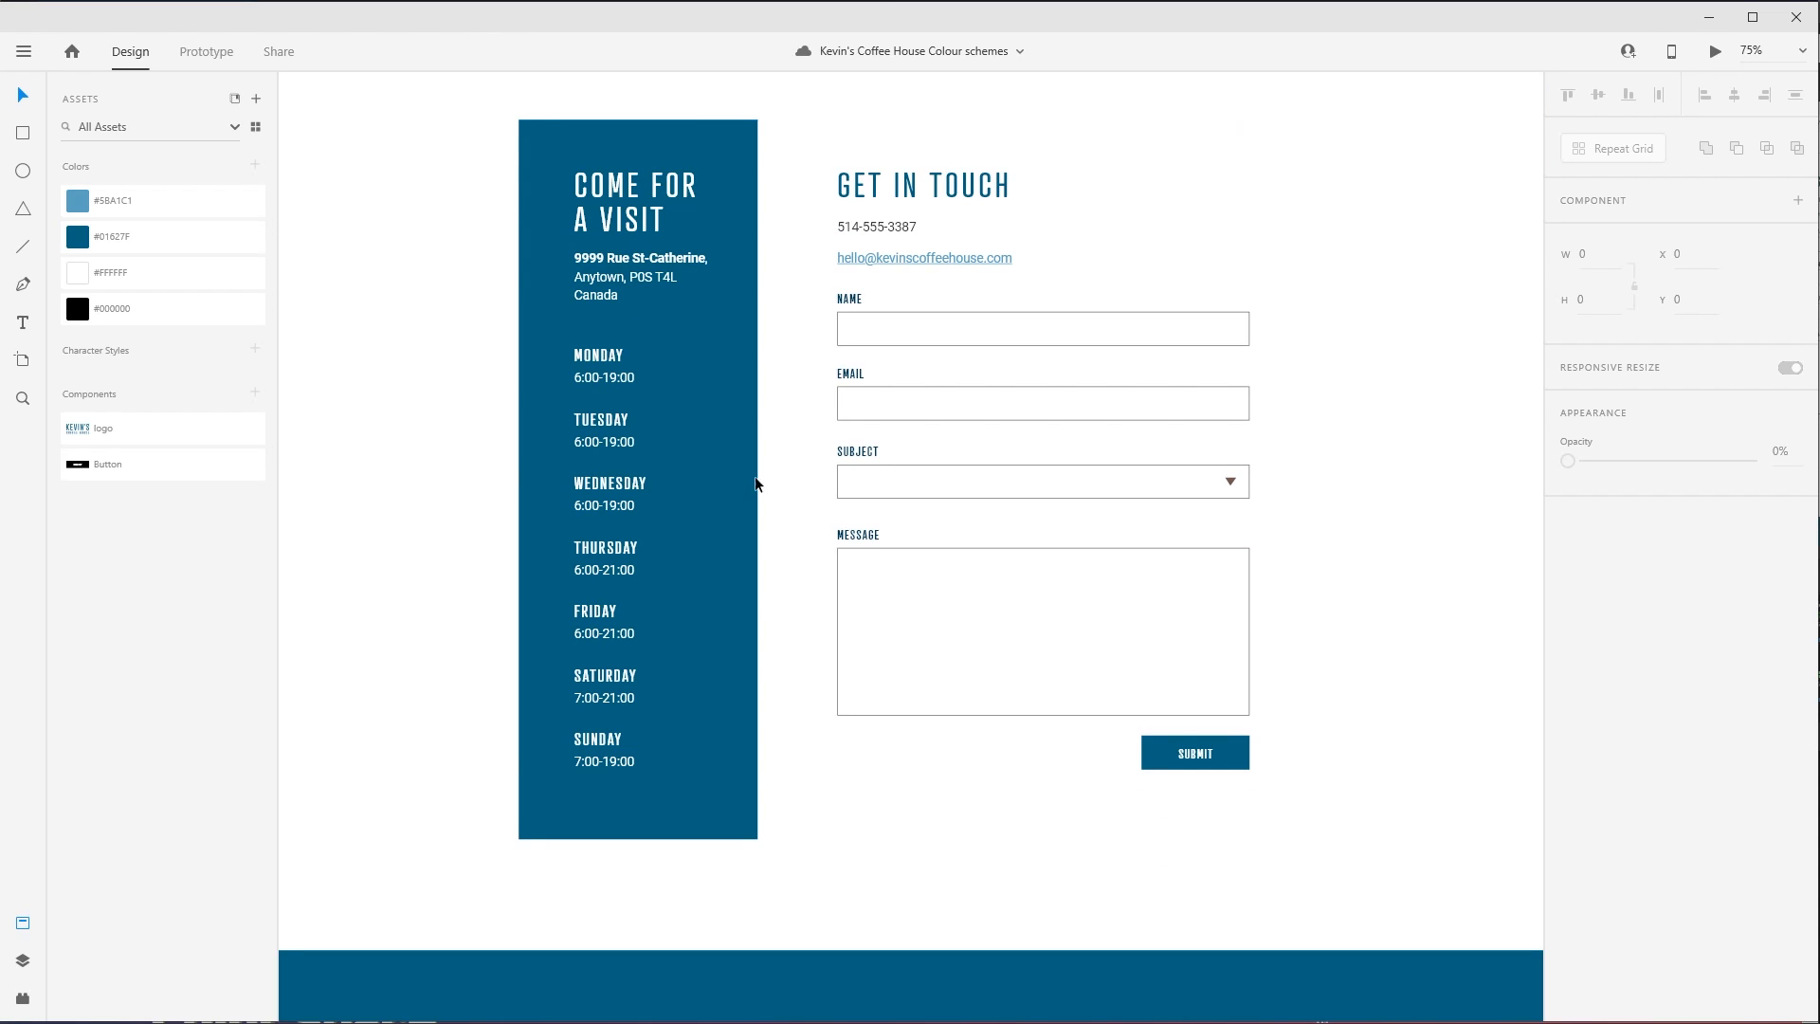
click(531, 144)
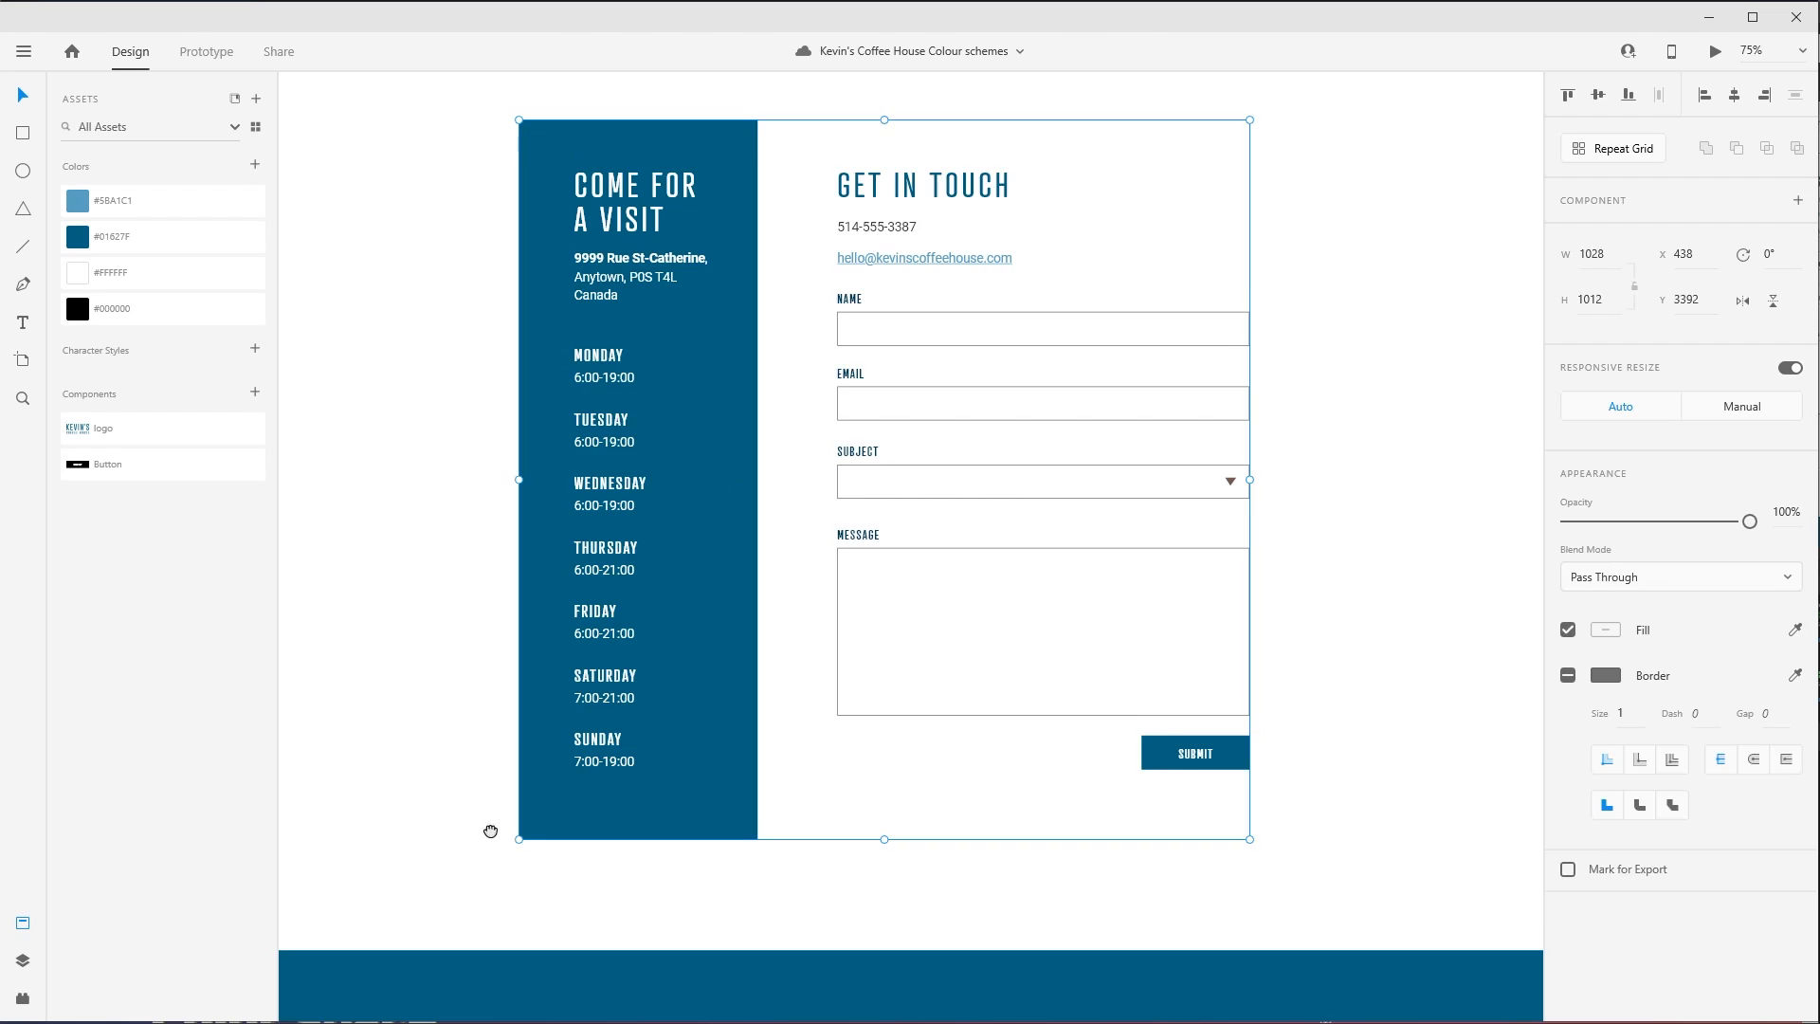
scroll(492, 828, down, 5)
click(556, 735)
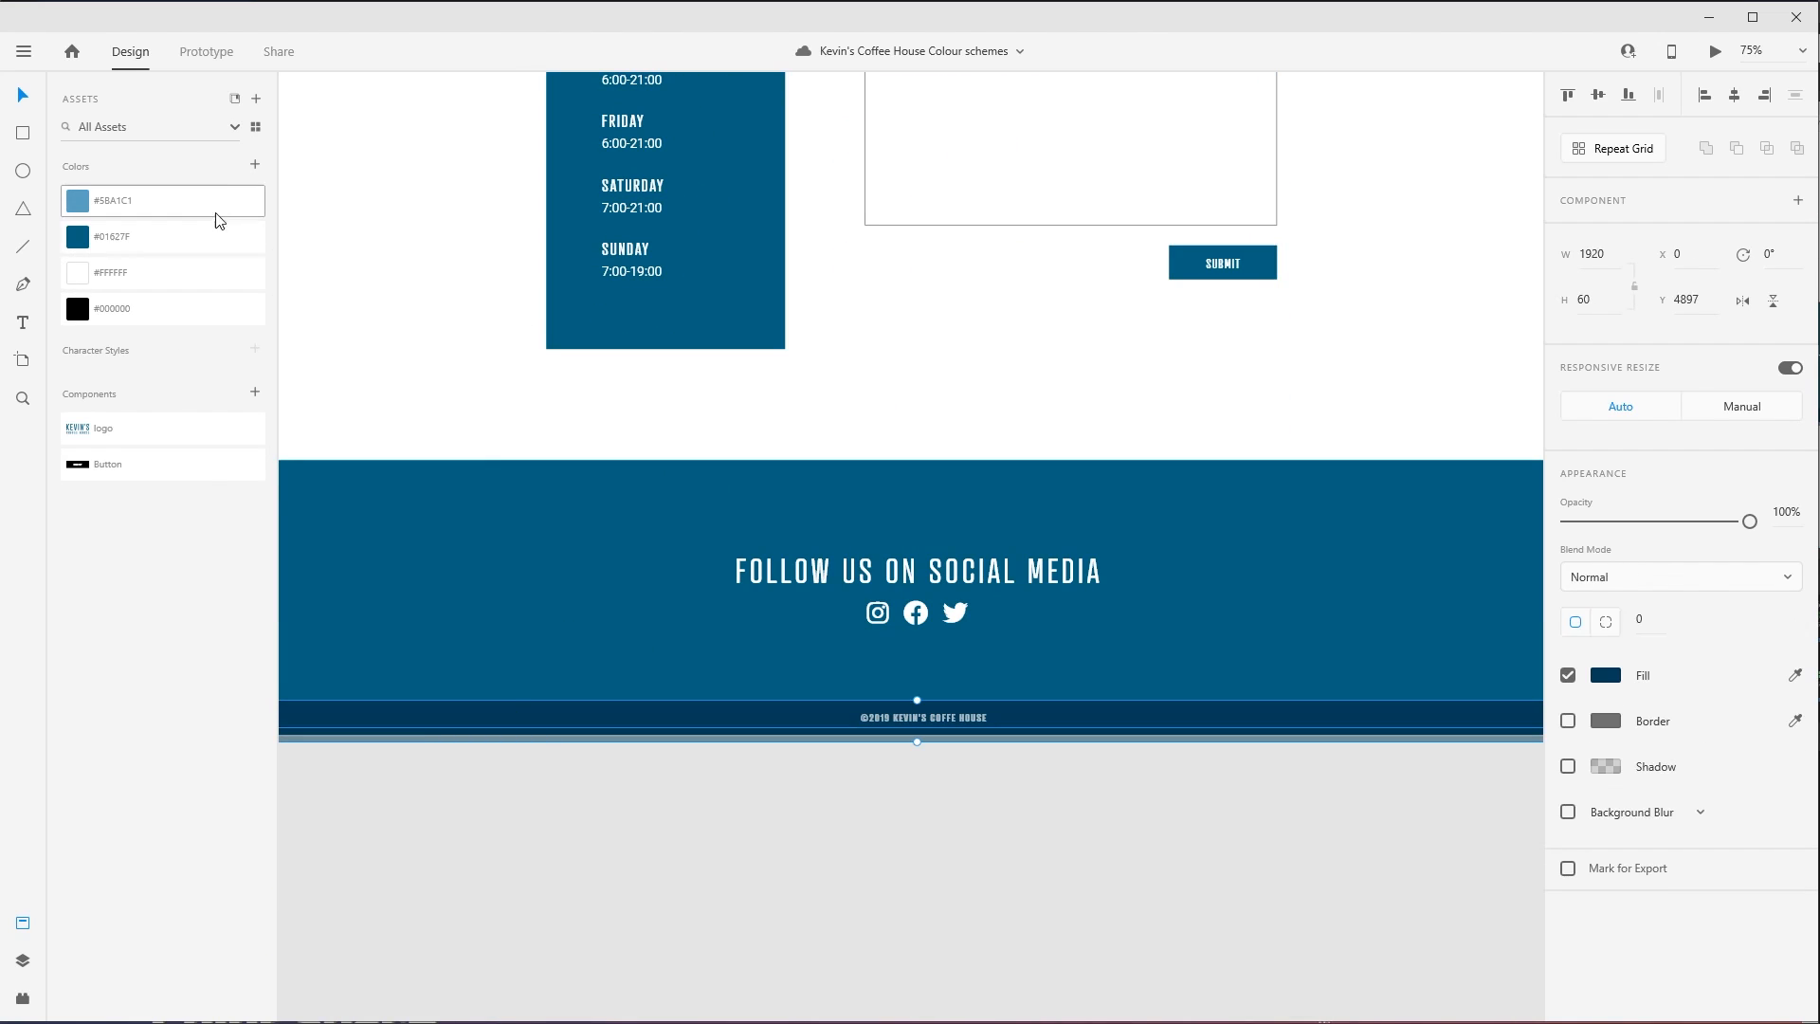
click(254, 163)
- Apply the saved #003C57 as the background fill of the COME FOR A VISIT panel
scroll(452, 736, up, 7)
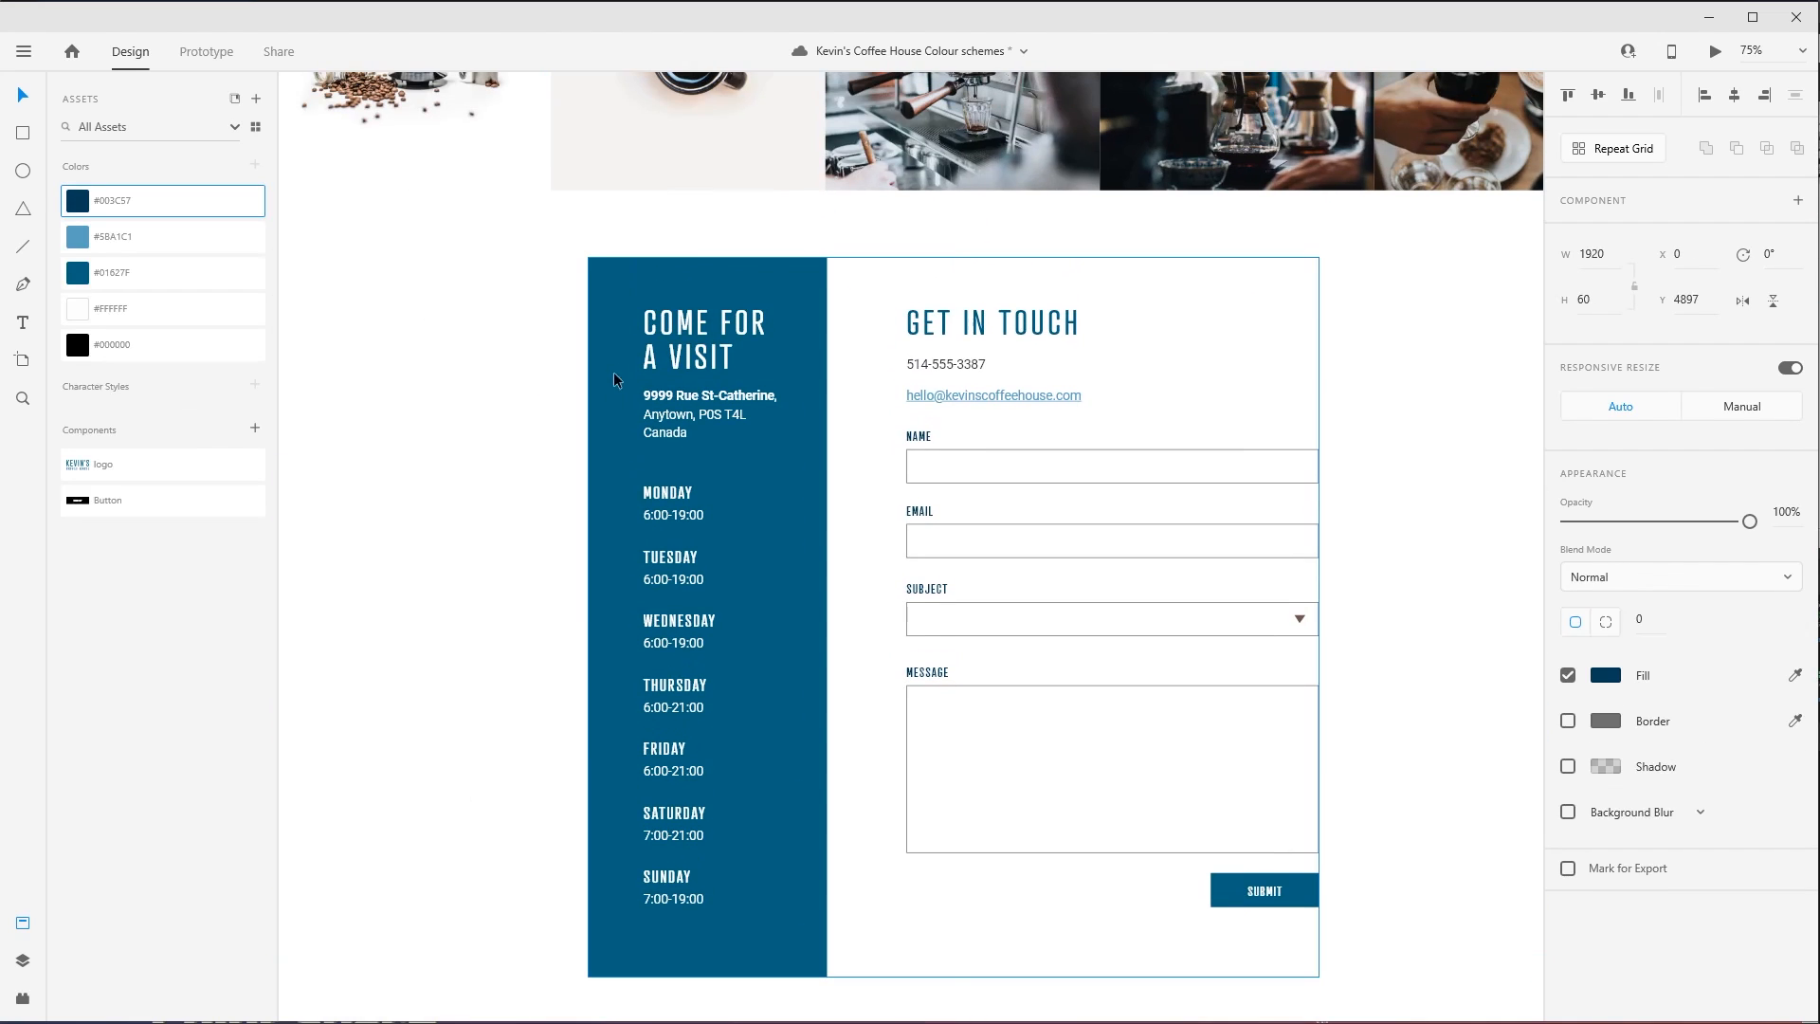
double_click(609, 311)
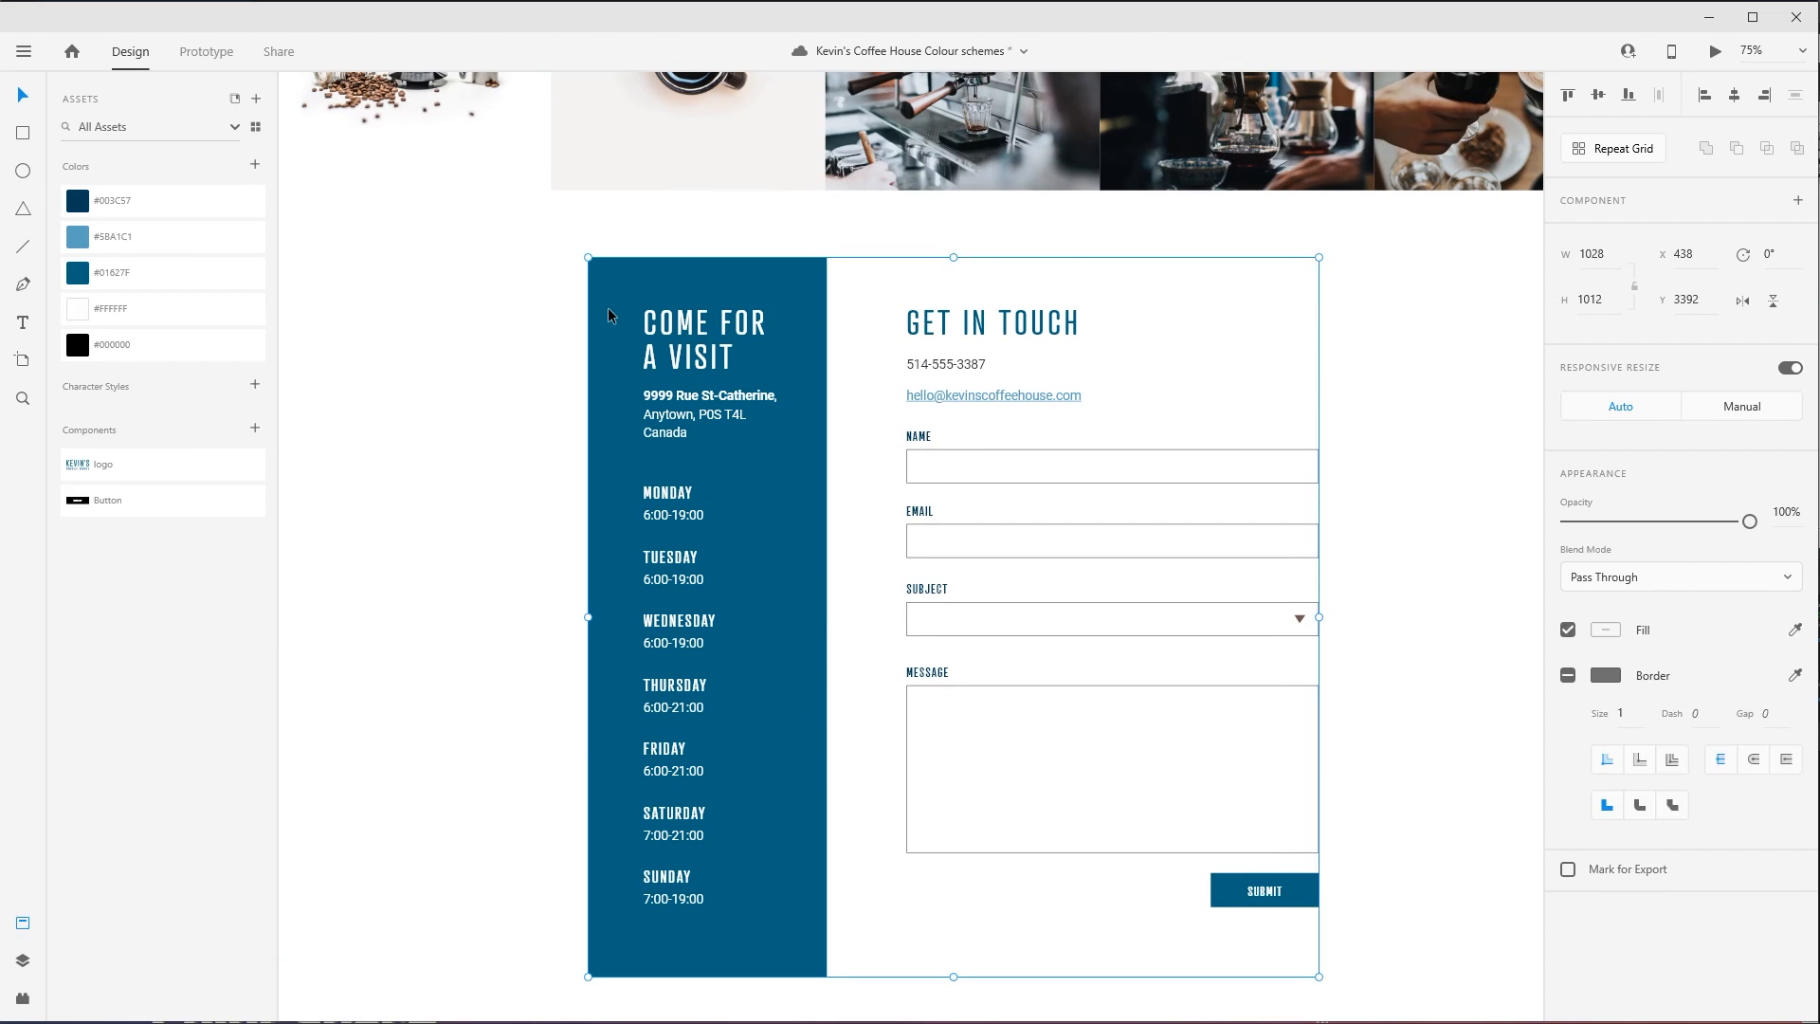
click(186, 204)
- Fill the COME FOR A VISIT heading with the saved #5BA1C1 and lighten it to #8FC8E6
click(747, 295)
double_click(747, 296)
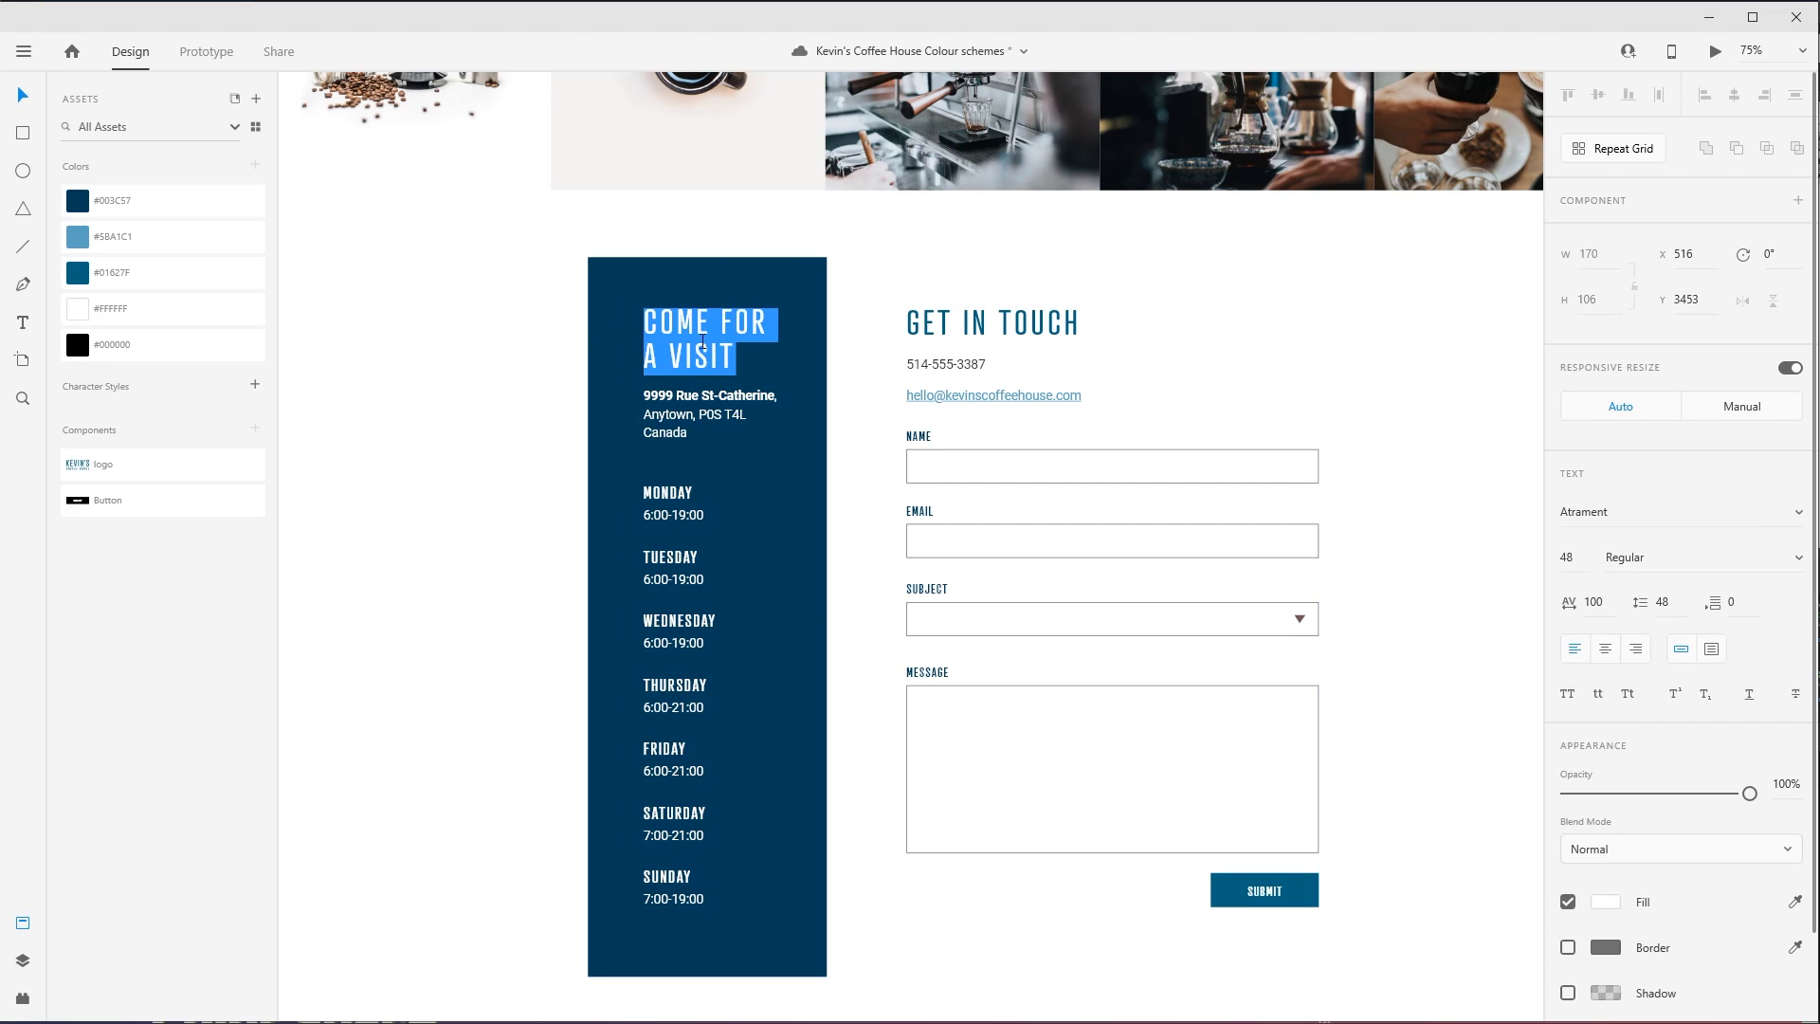
click(129, 237)
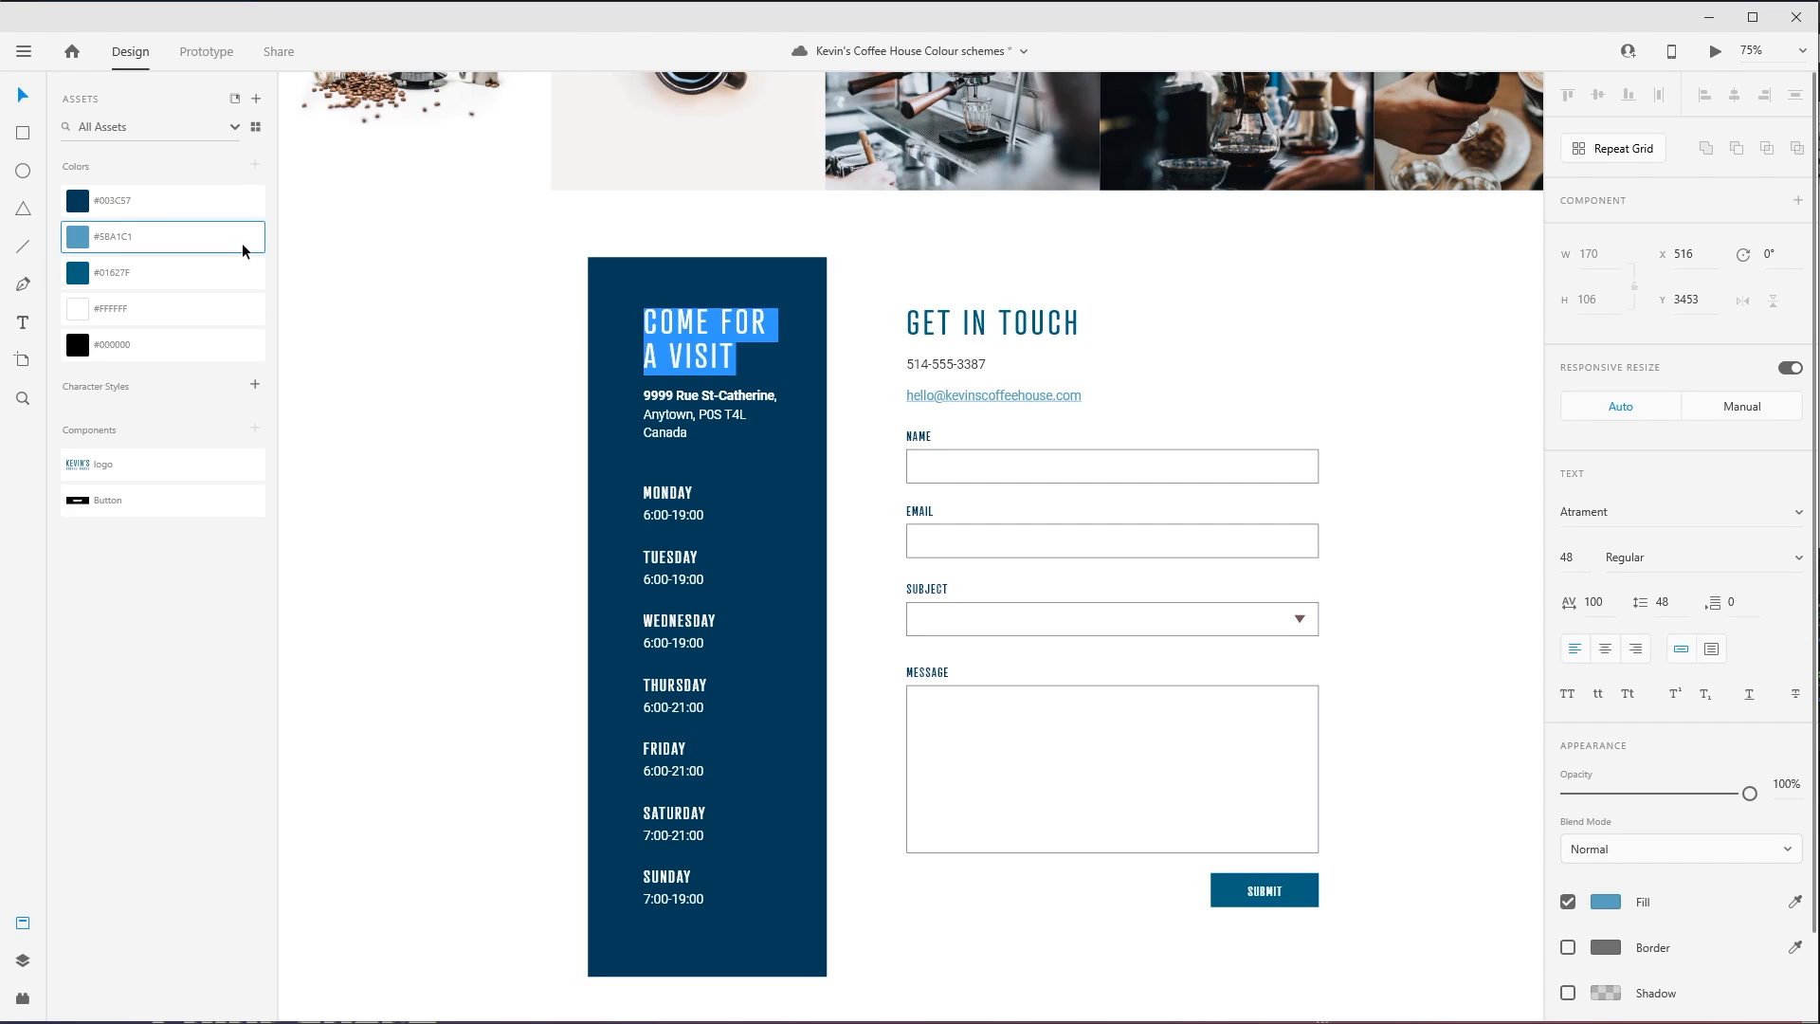
key(Escape)
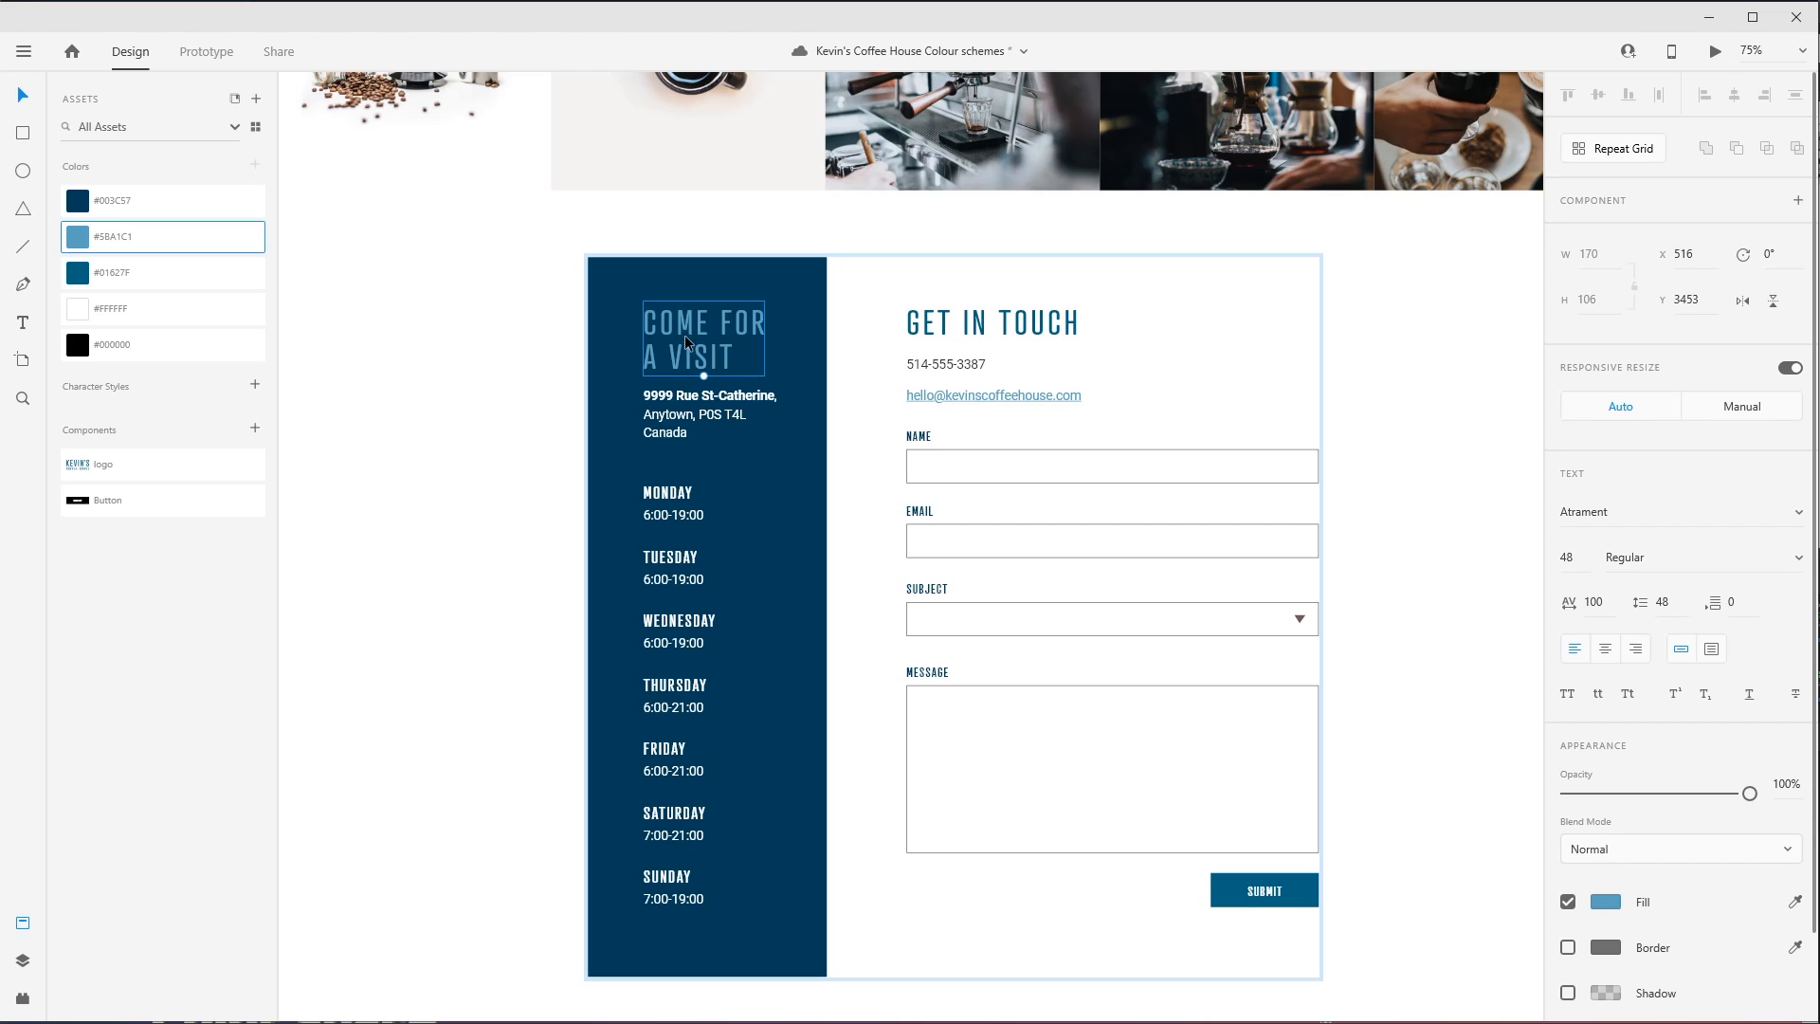
click(1602, 905)
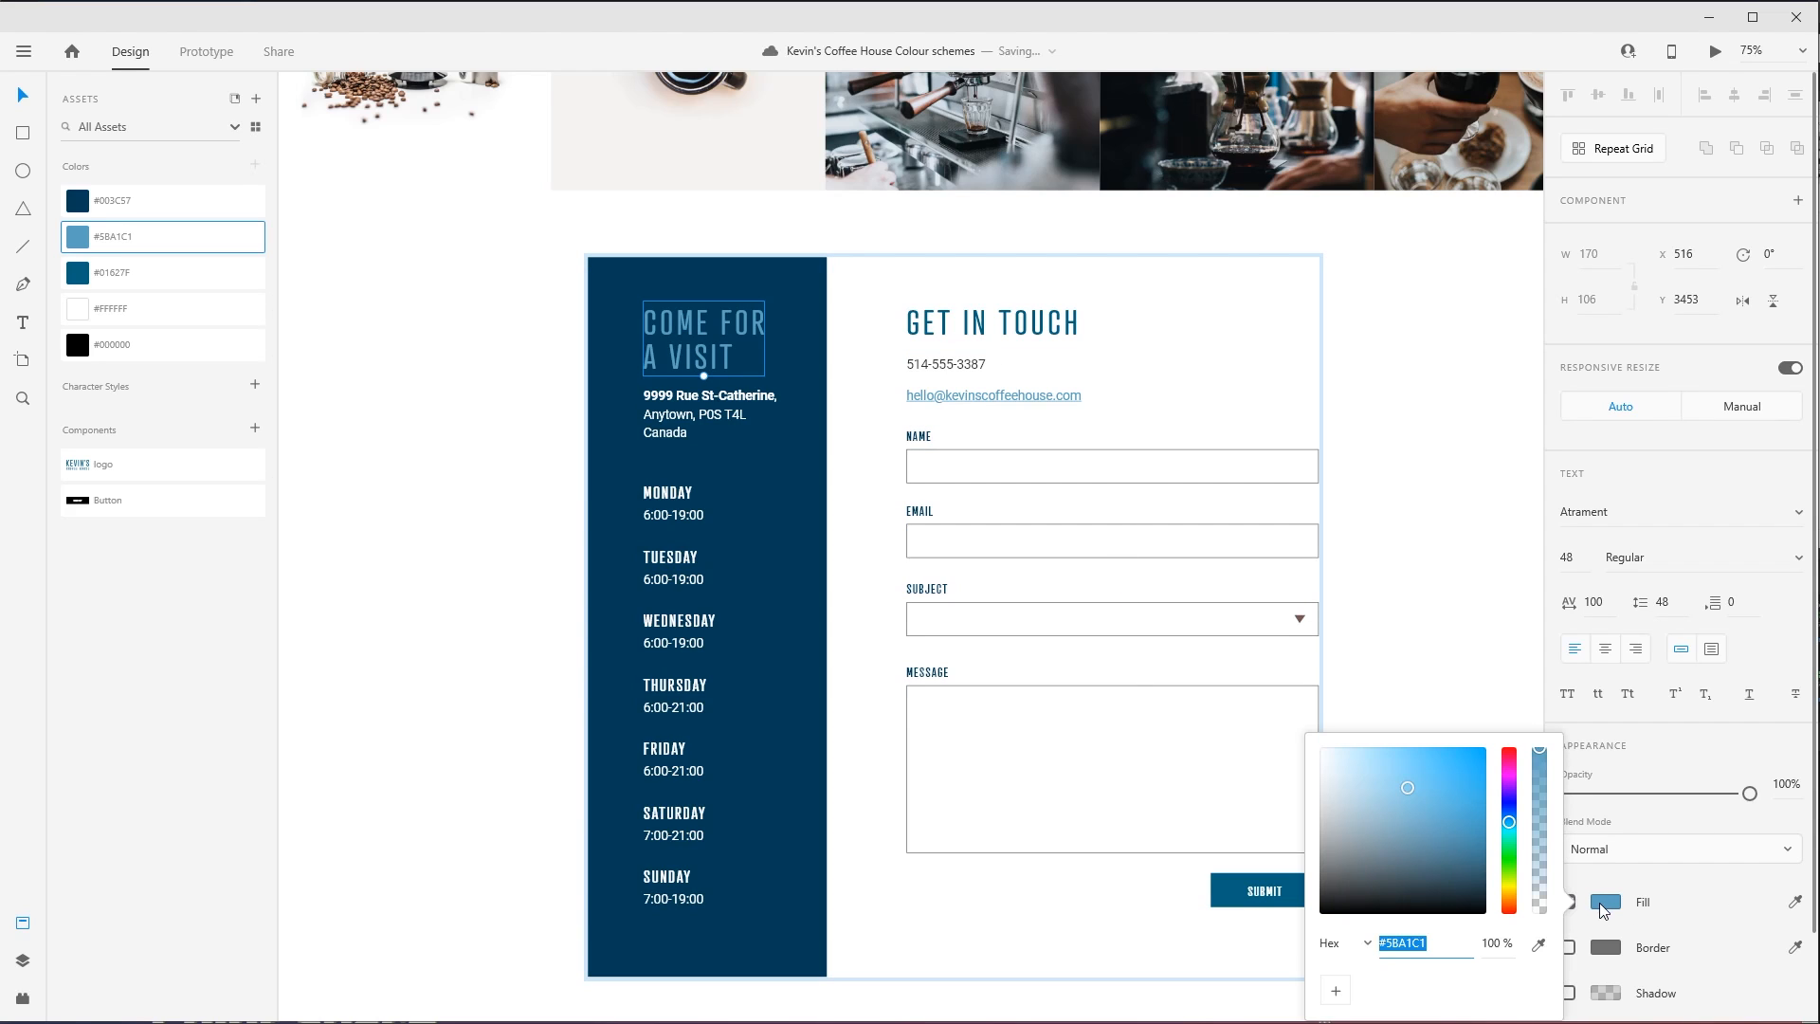
drag(1406, 782, 1384, 764)
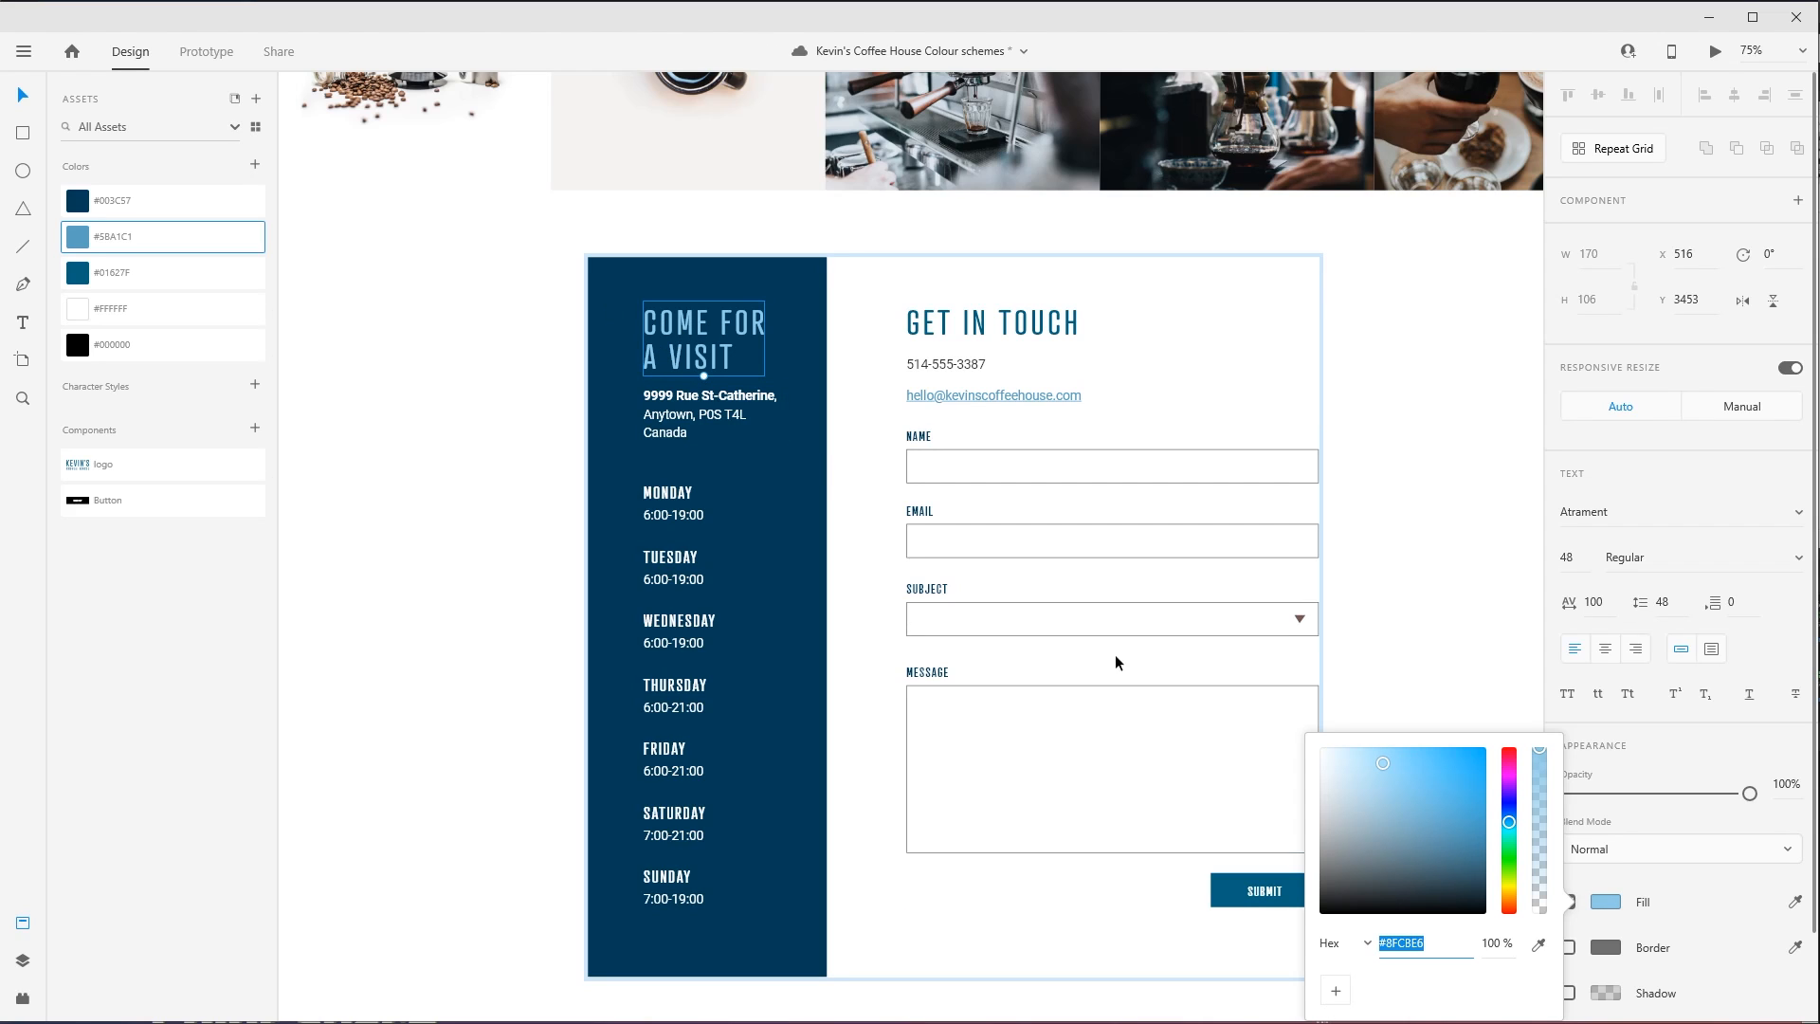
click(1524, 585)
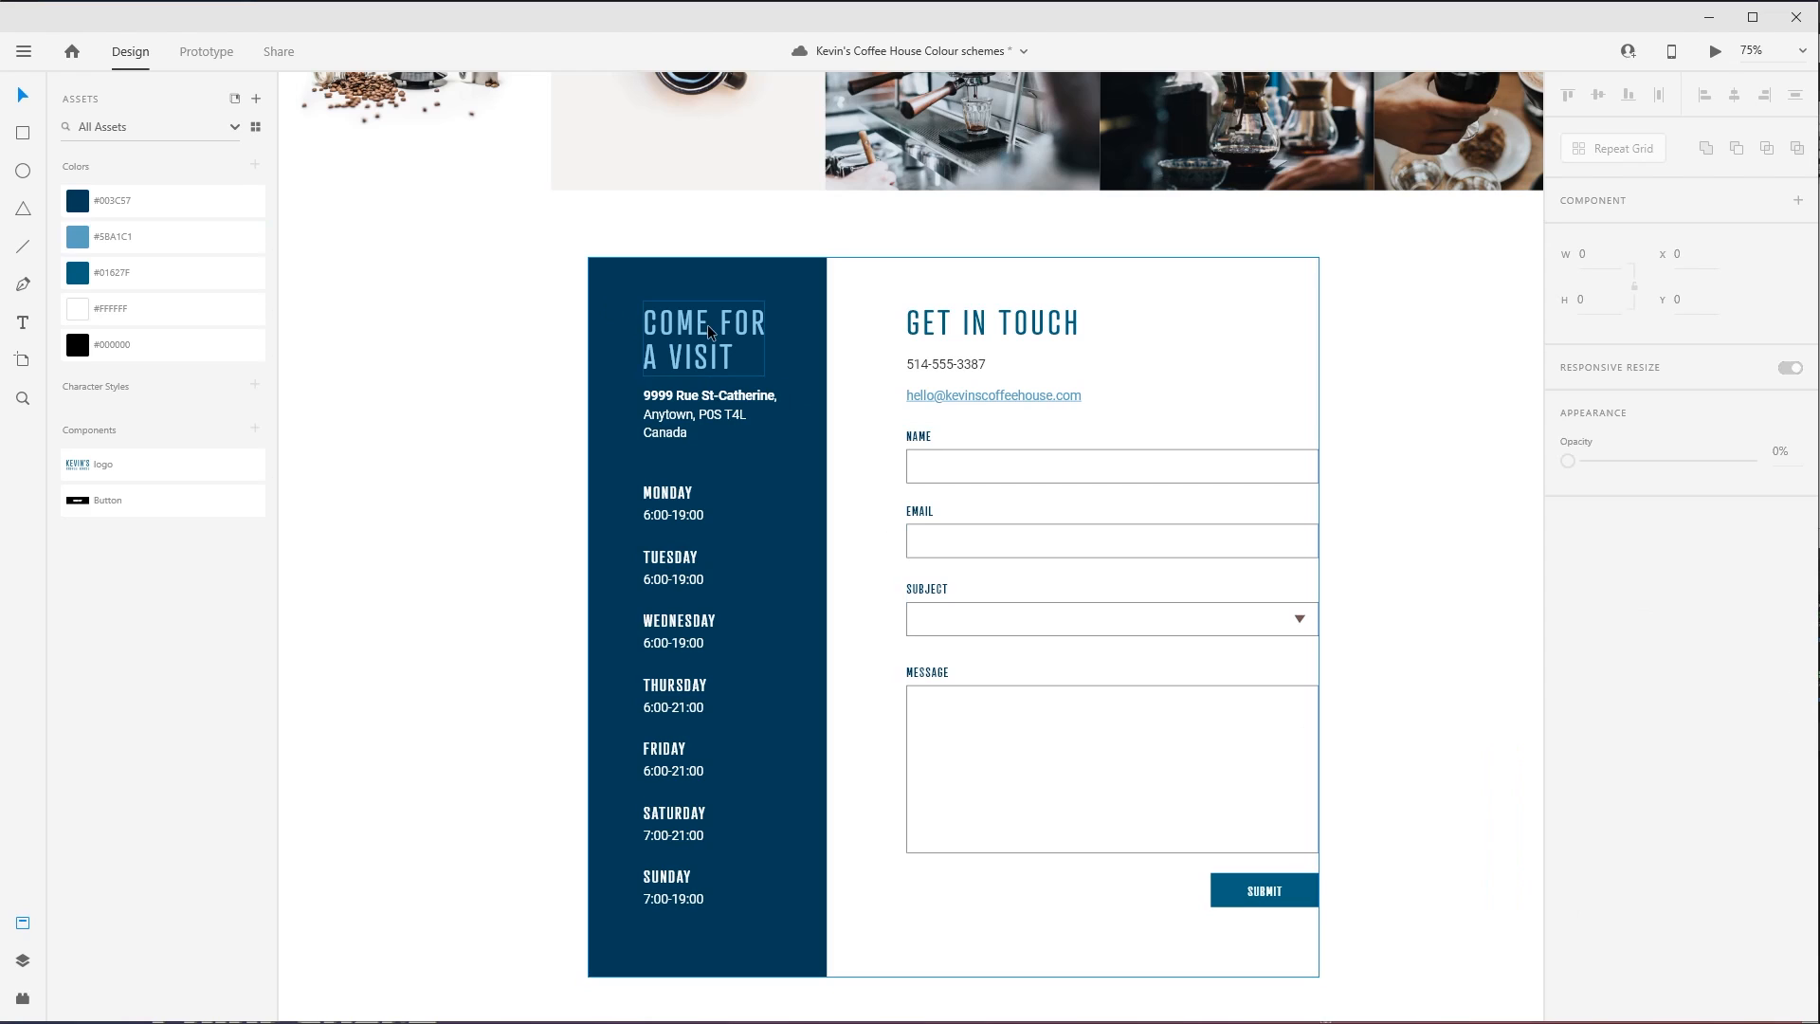
click(663, 361)
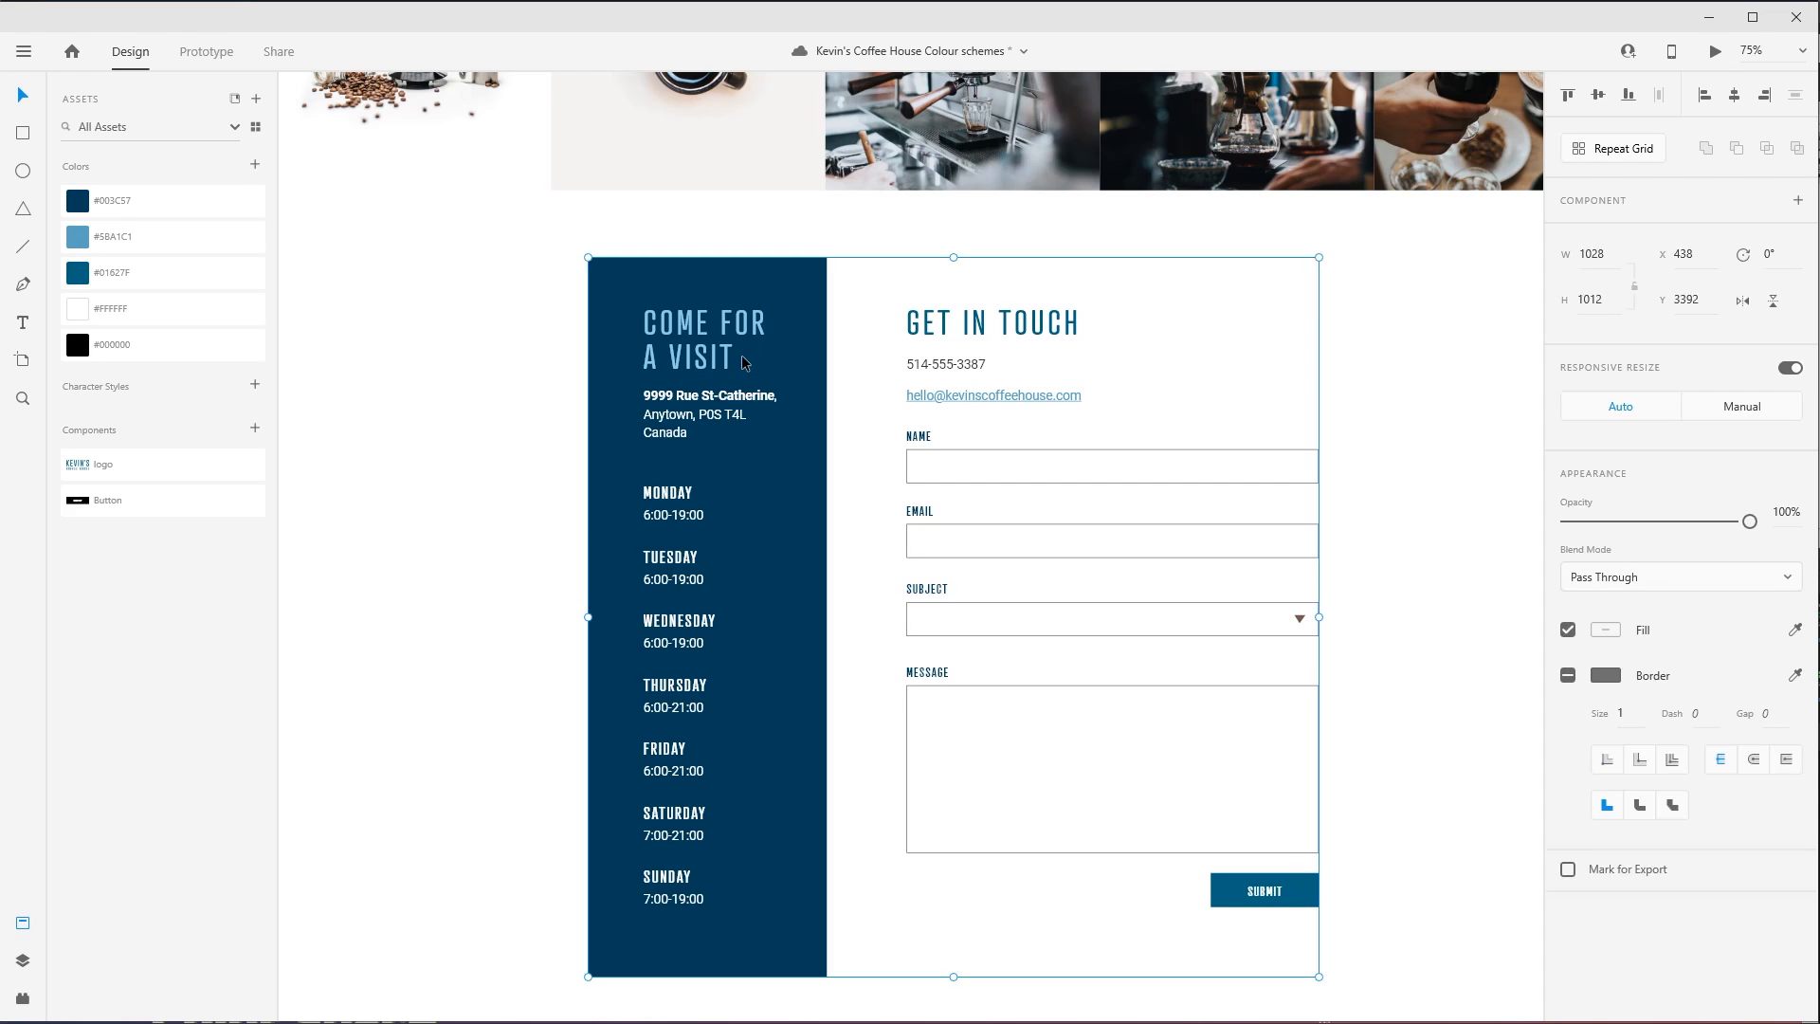
- Save the COME FOR A VISIT heading's #8FC8E6 fill as a document colour and order the saved blues from light to dark
double_click(666, 365)
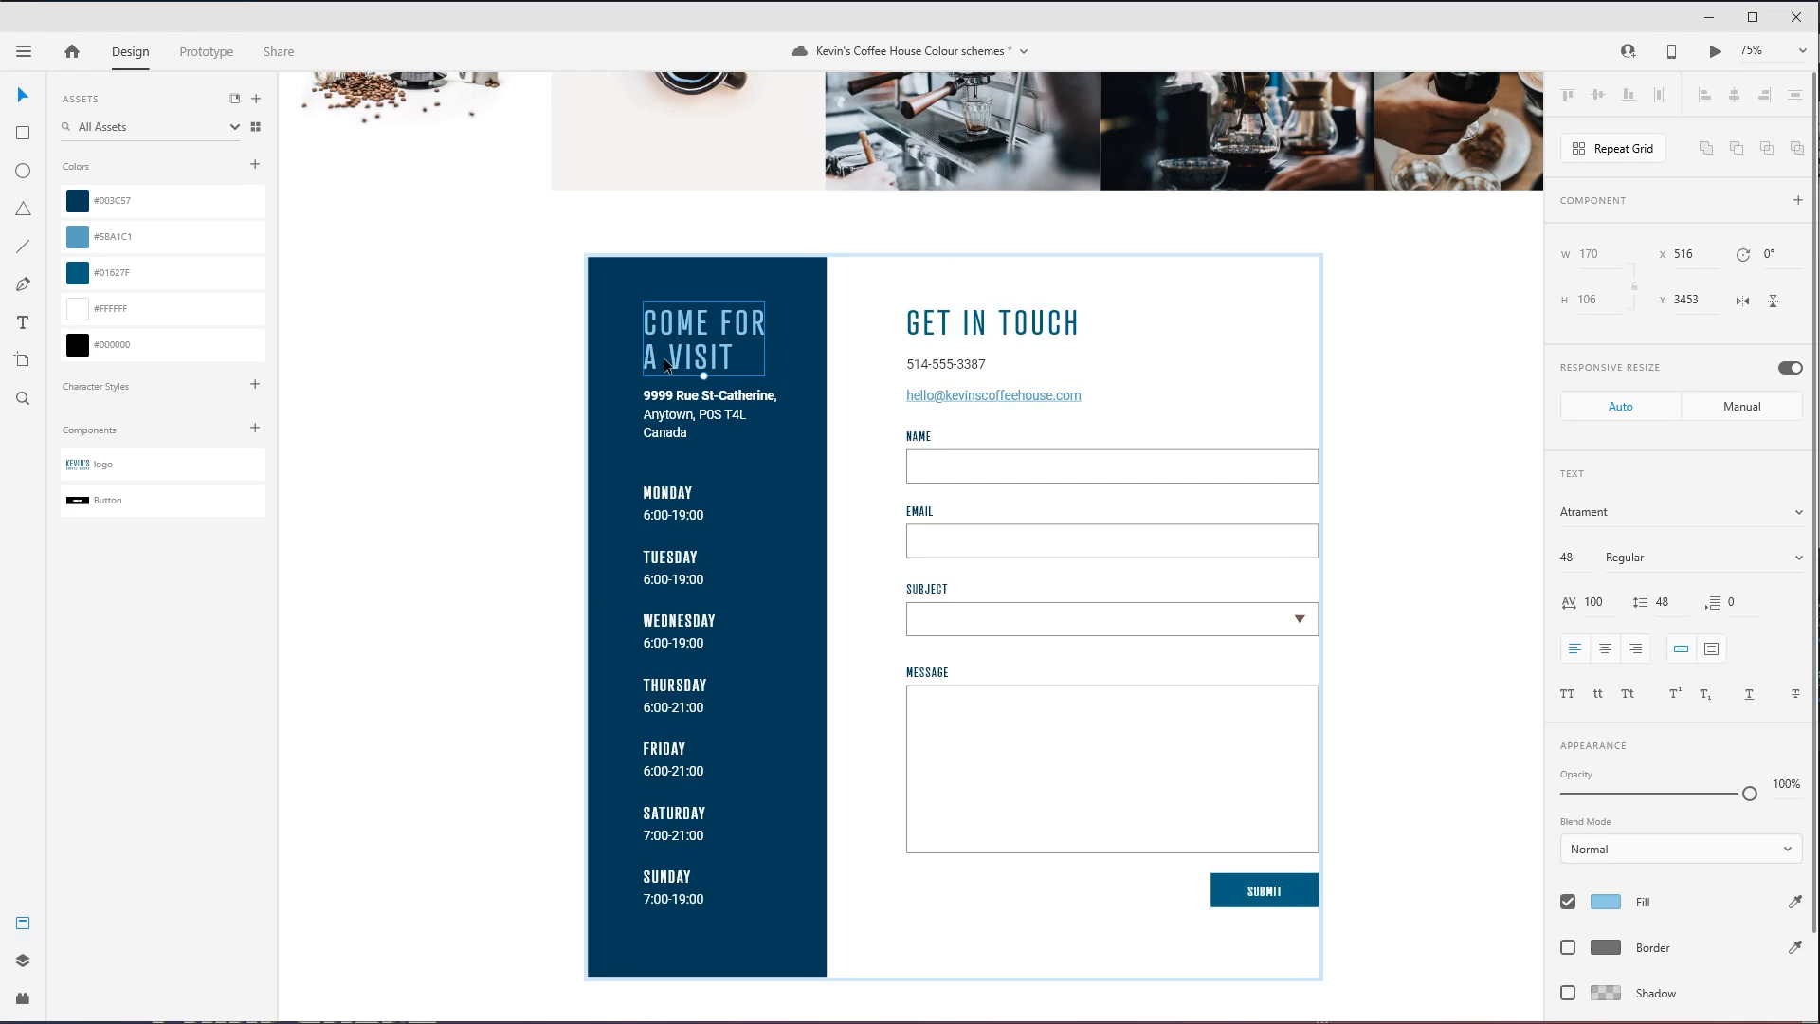
click(254, 166)
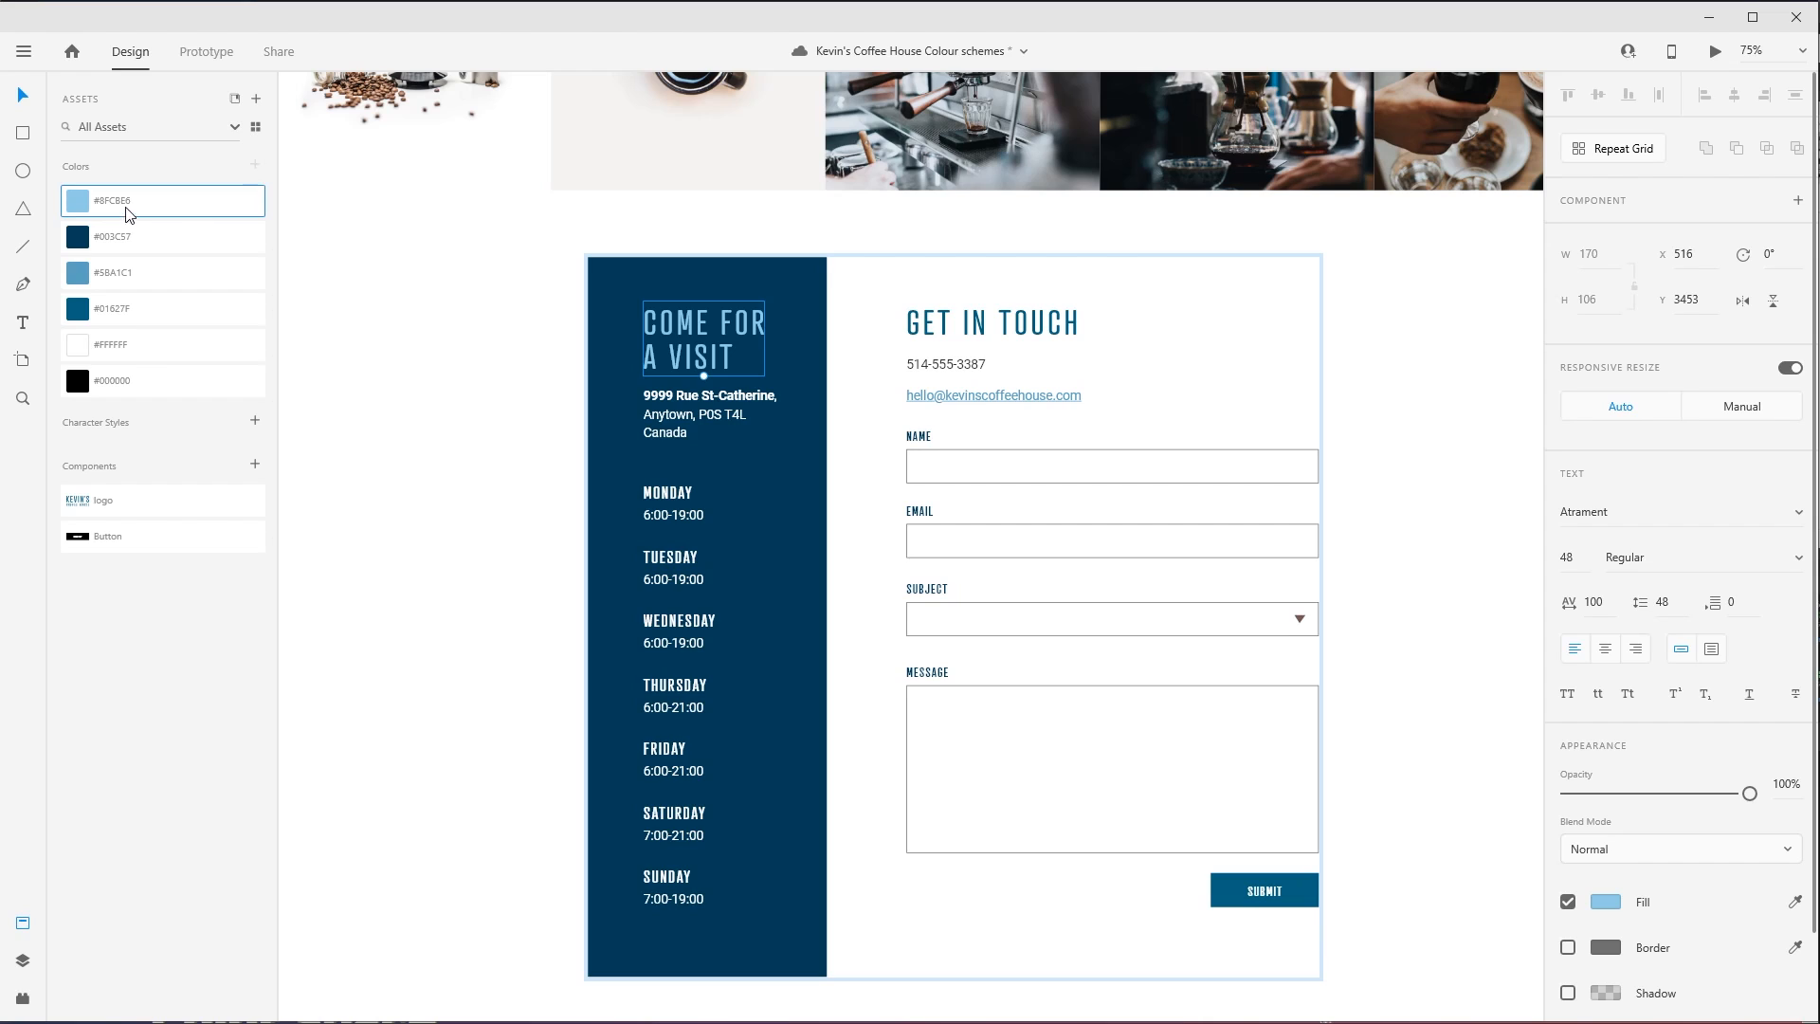
drag(117, 209, 198, 333)
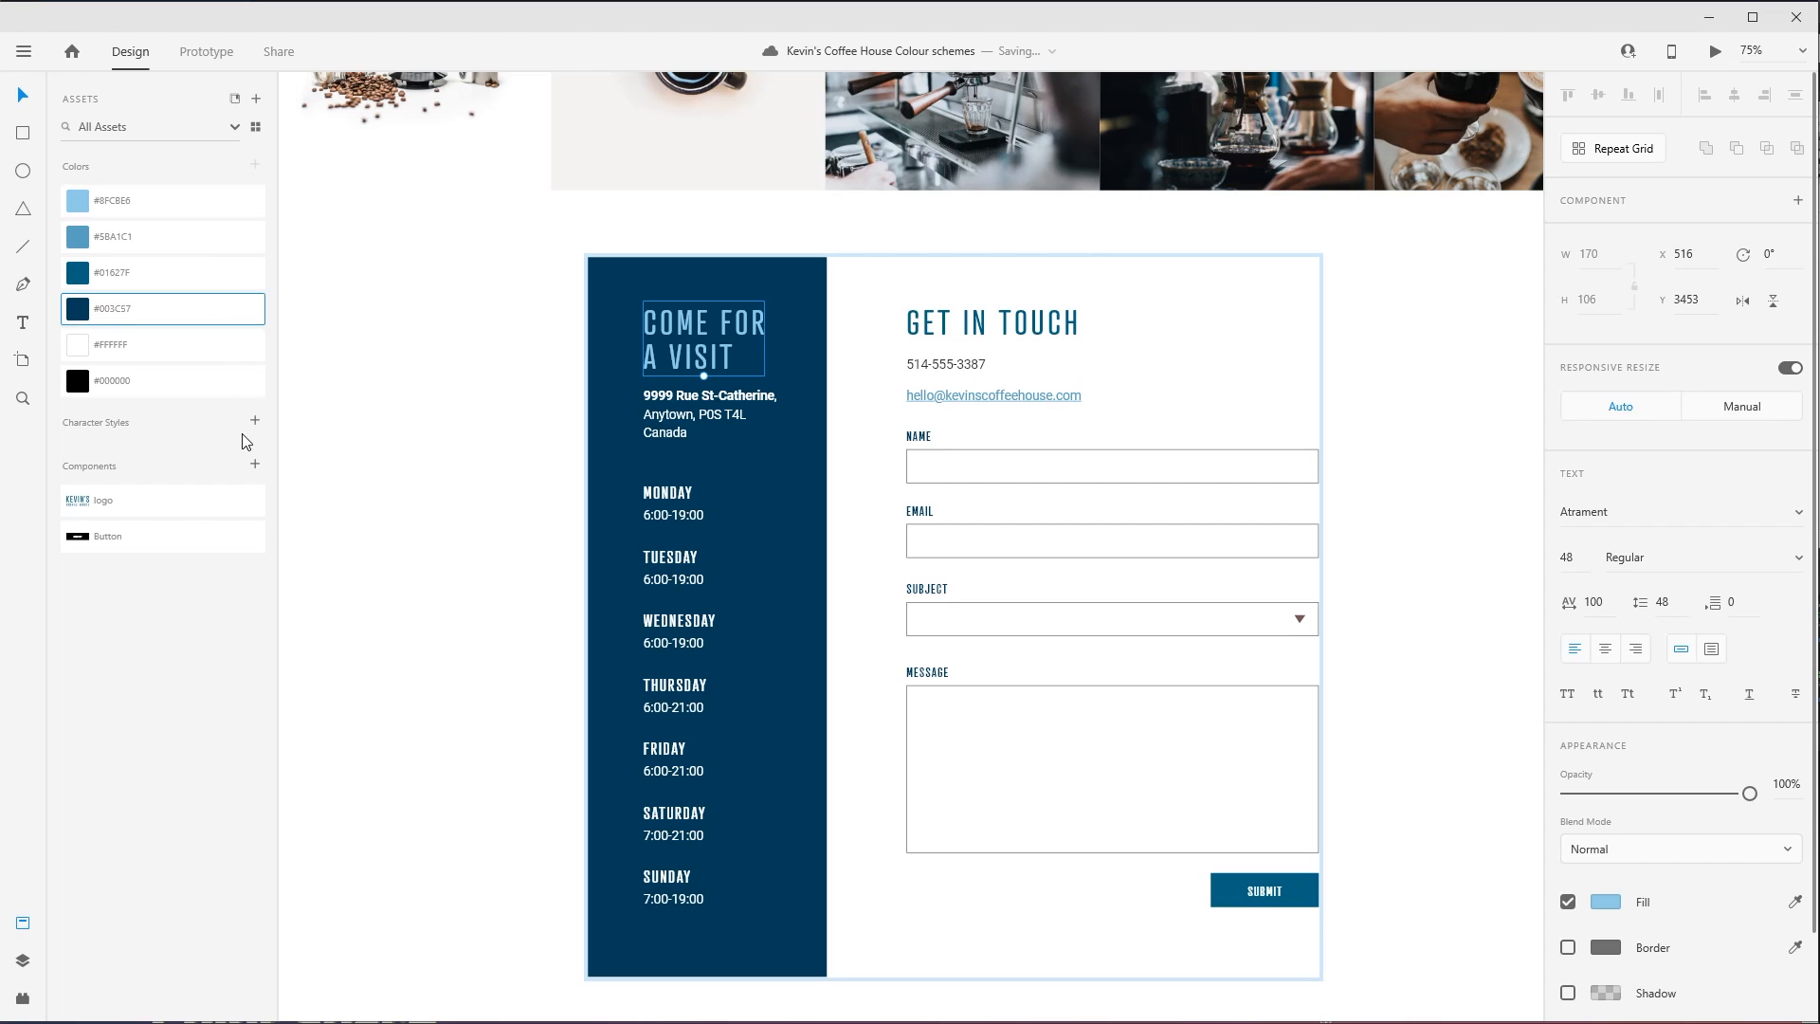
- Apply the saved #8FC8E6 to the MONDAY, TUESDAY and WEDNESDAY labels in the opening hours panel
click(644, 494)
double_click(643, 494)
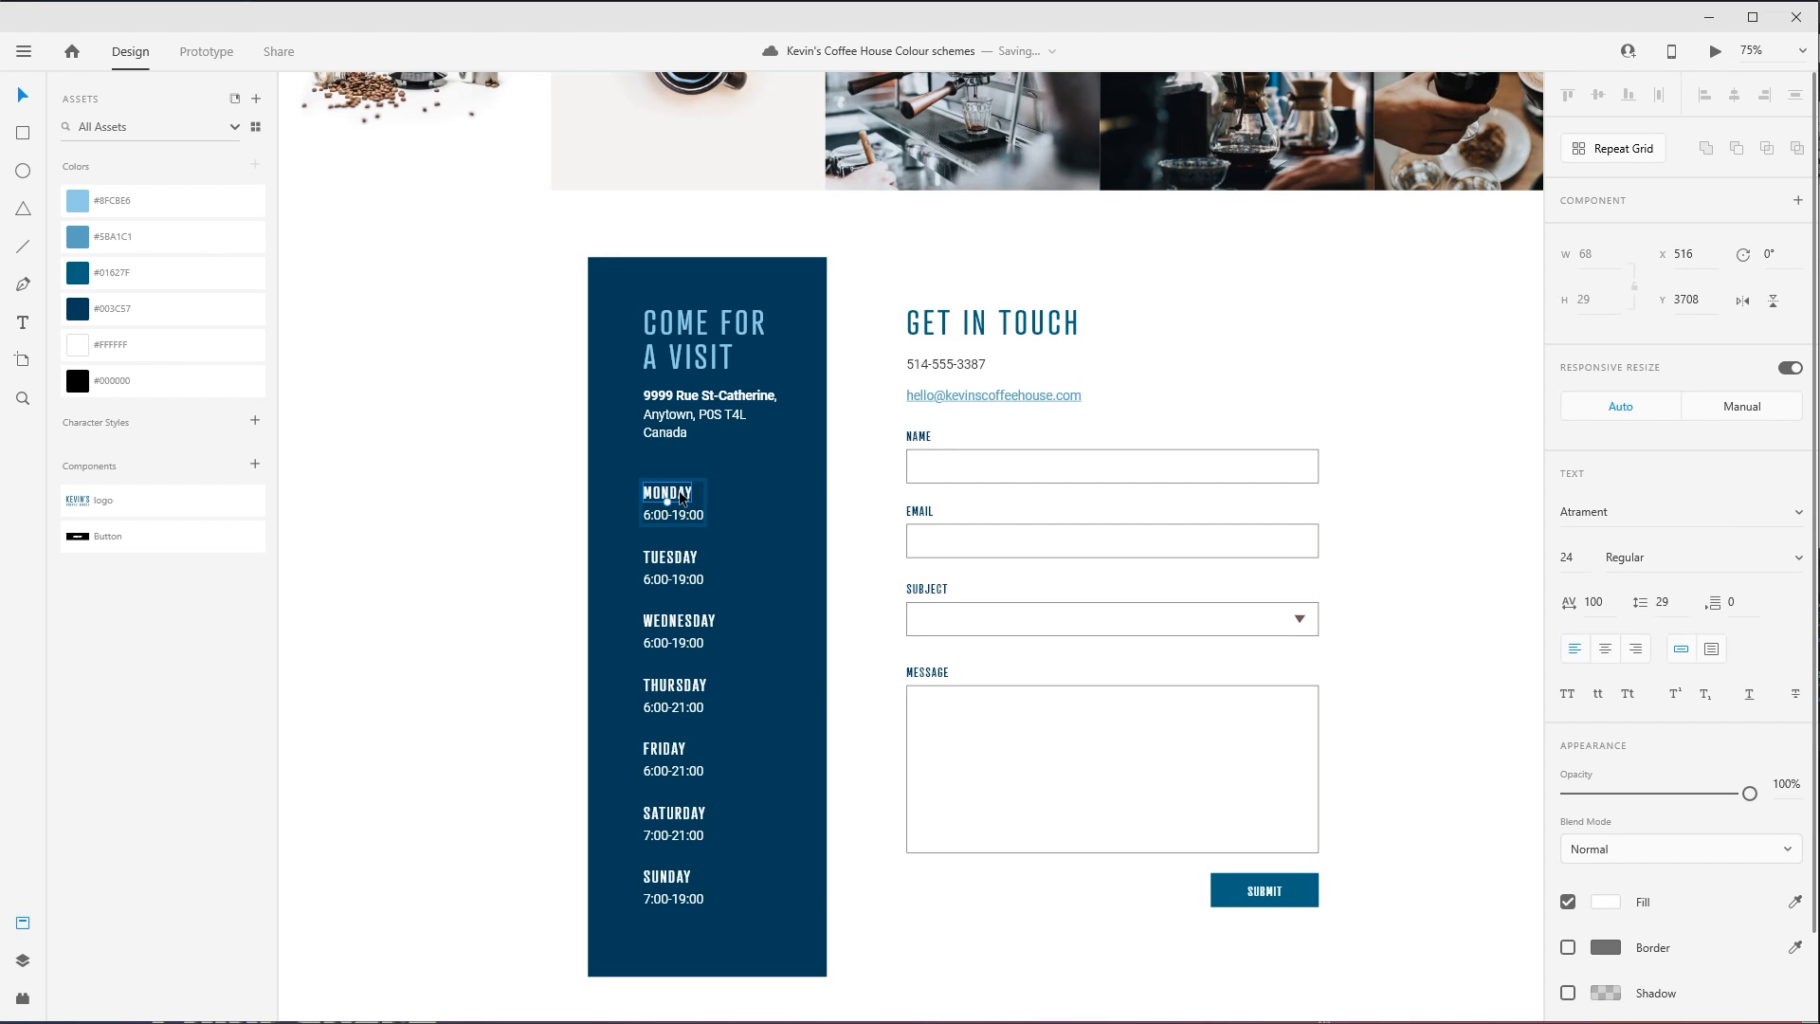
click(686, 560)
double_click(685, 560)
click(175, 203)
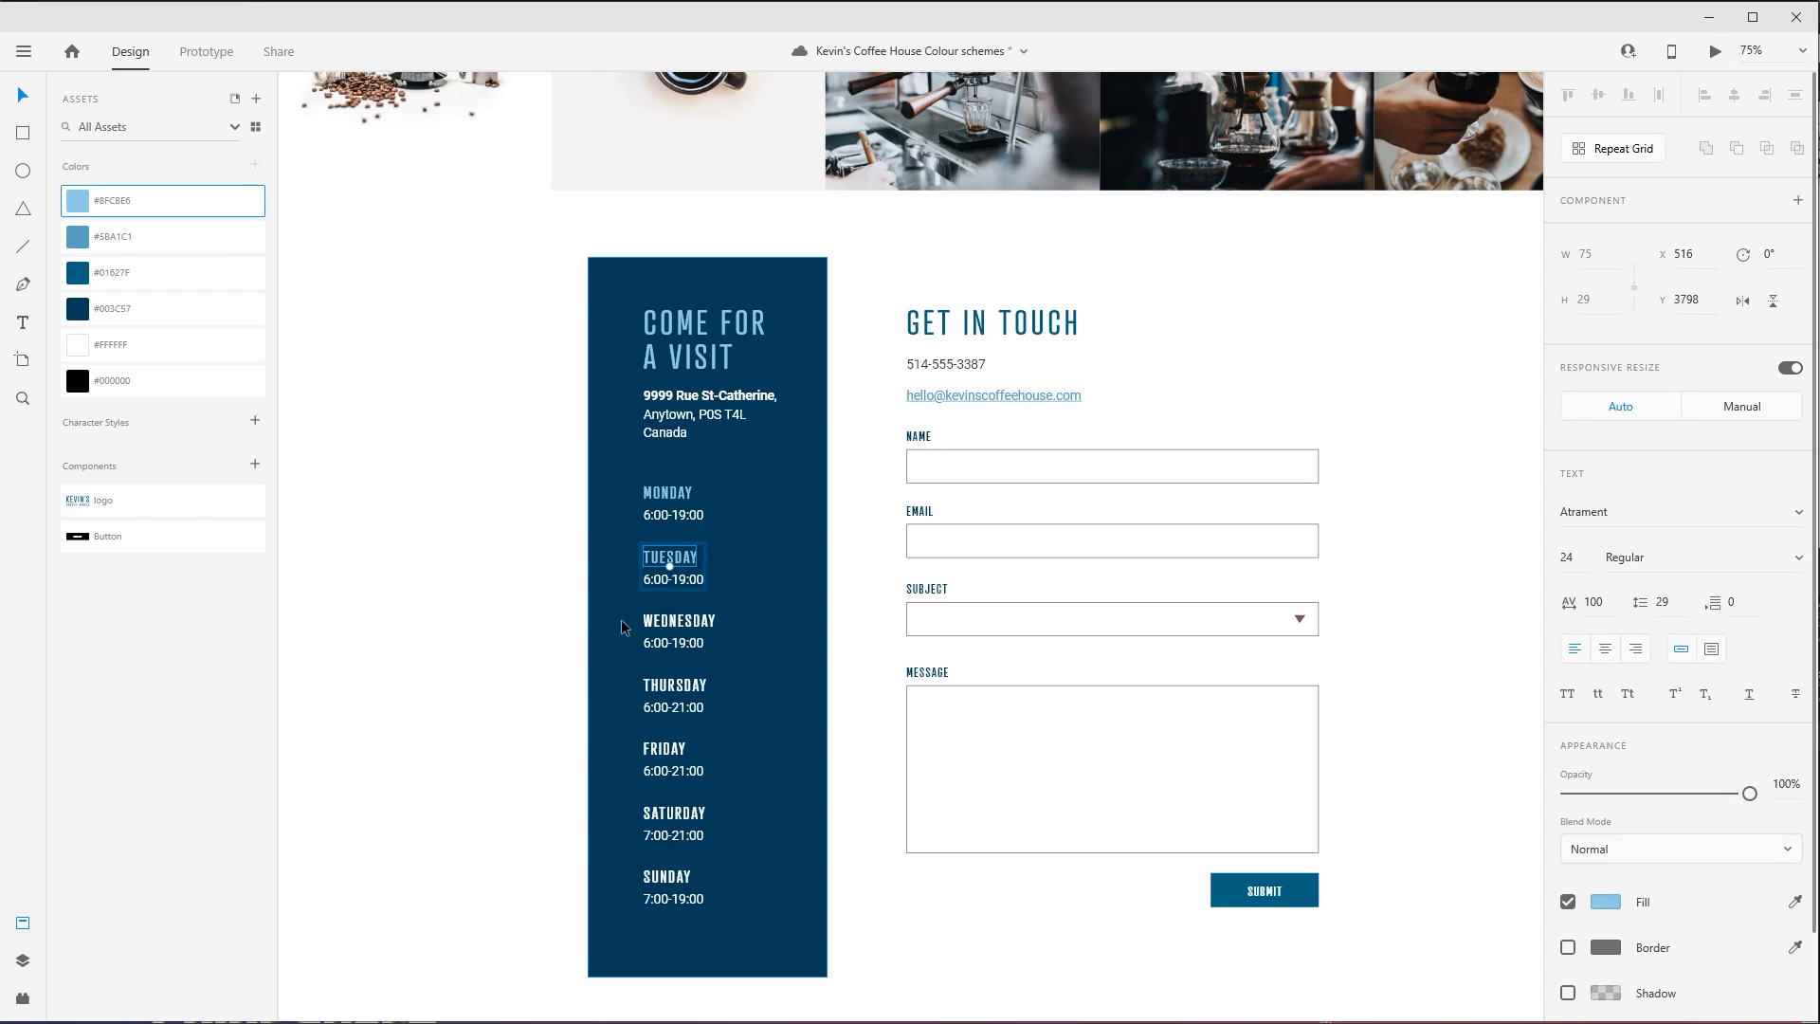
click(683, 633)
double_click(682, 629)
click(174, 202)
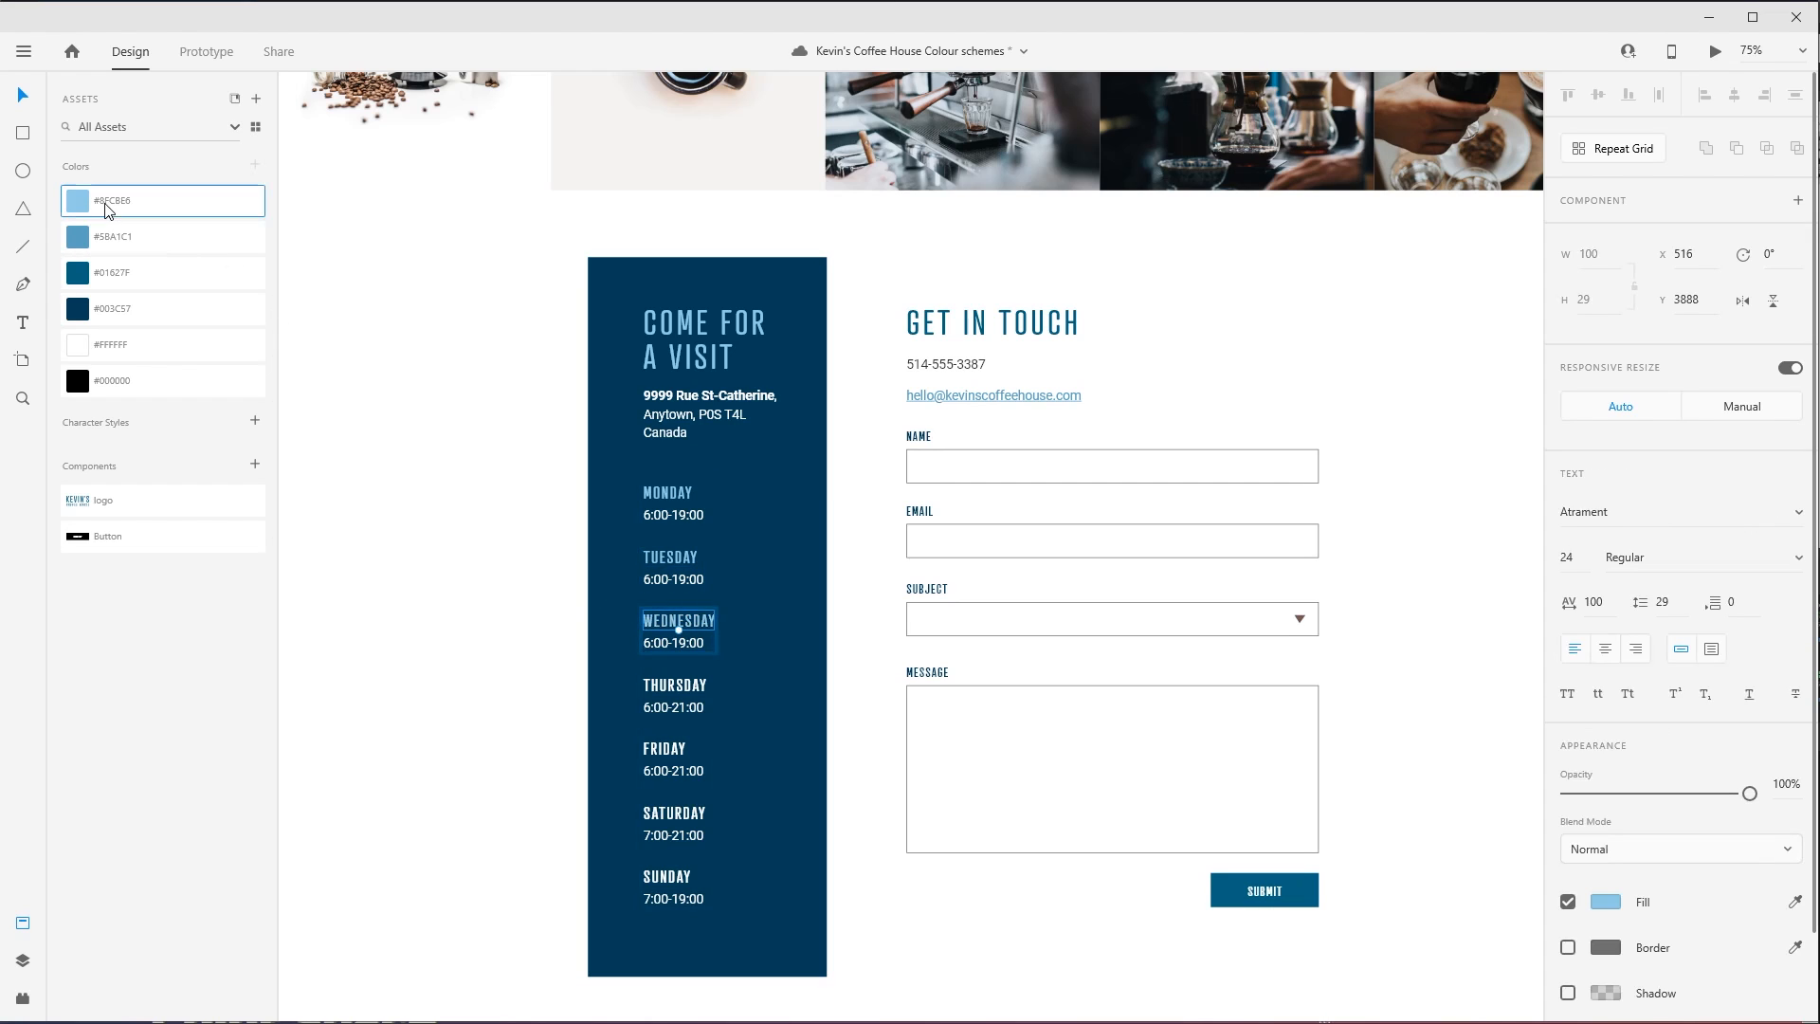
- Apply the saved #8FC8E6 to the THURSDAY, FRIDAY, SATURDAY and SUNDAY labels in the opening hours panel
double_click(683, 690)
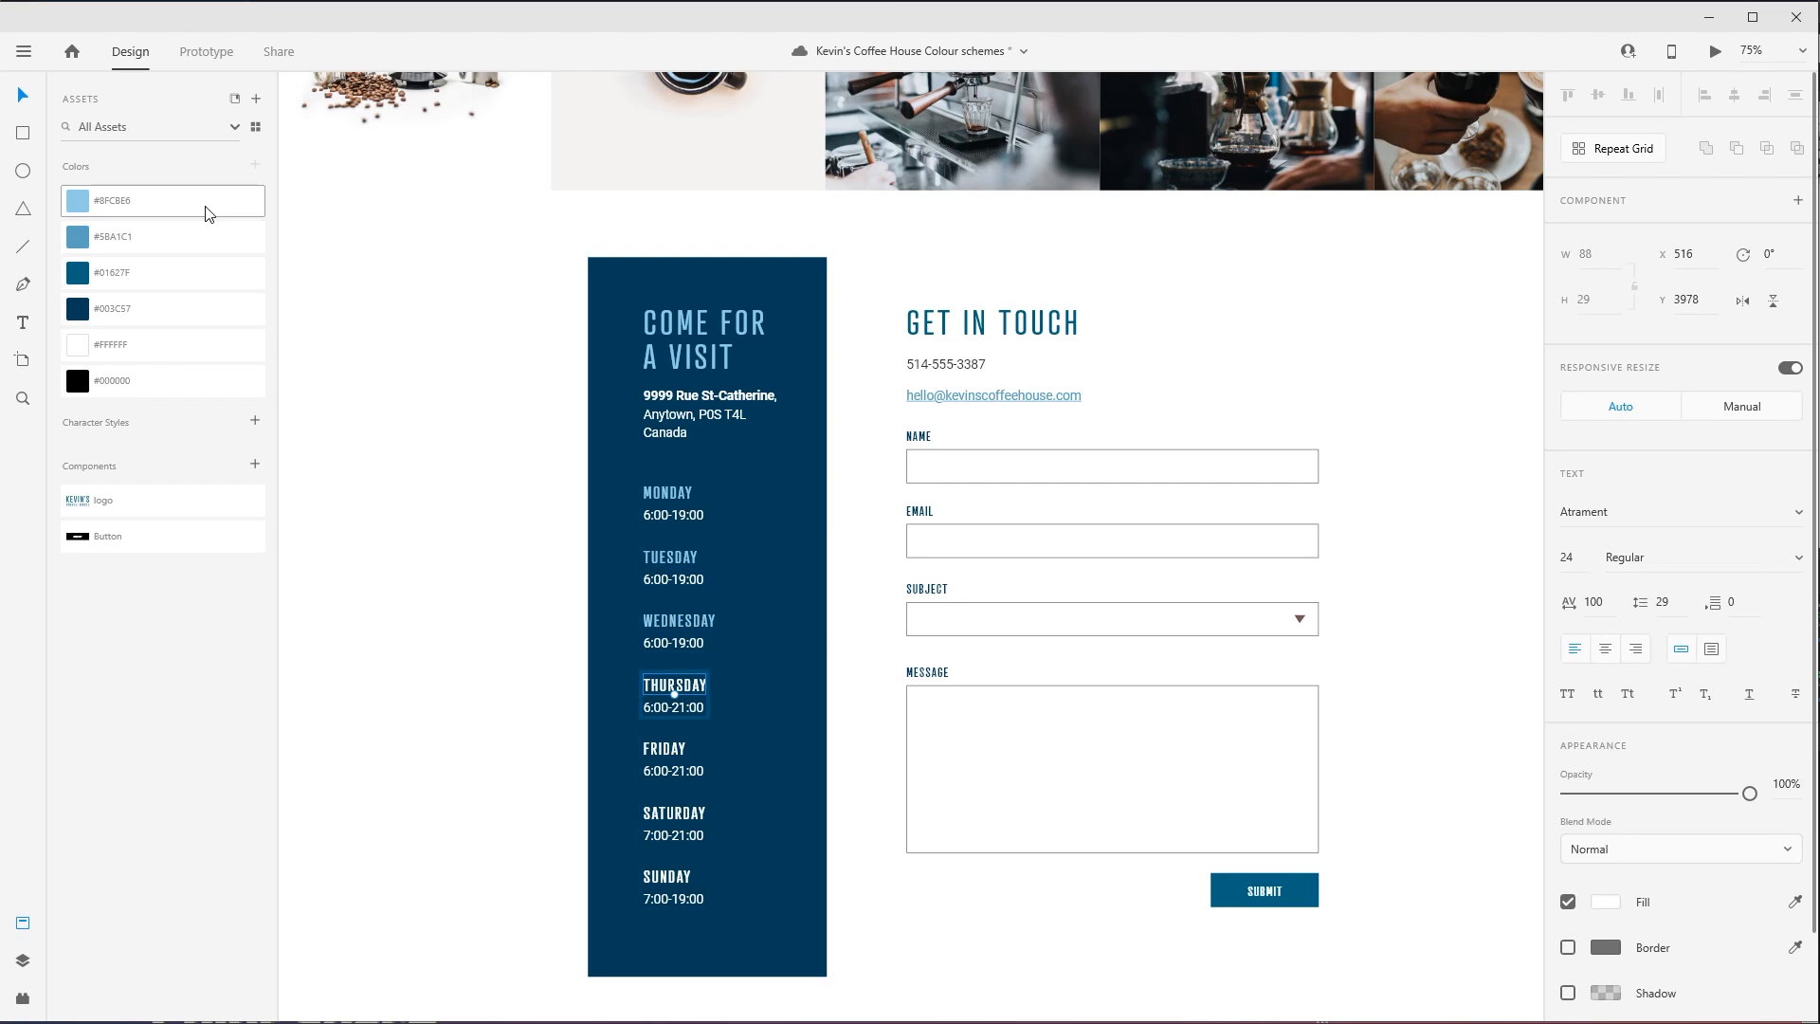
click(203, 203)
double_click(663, 750)
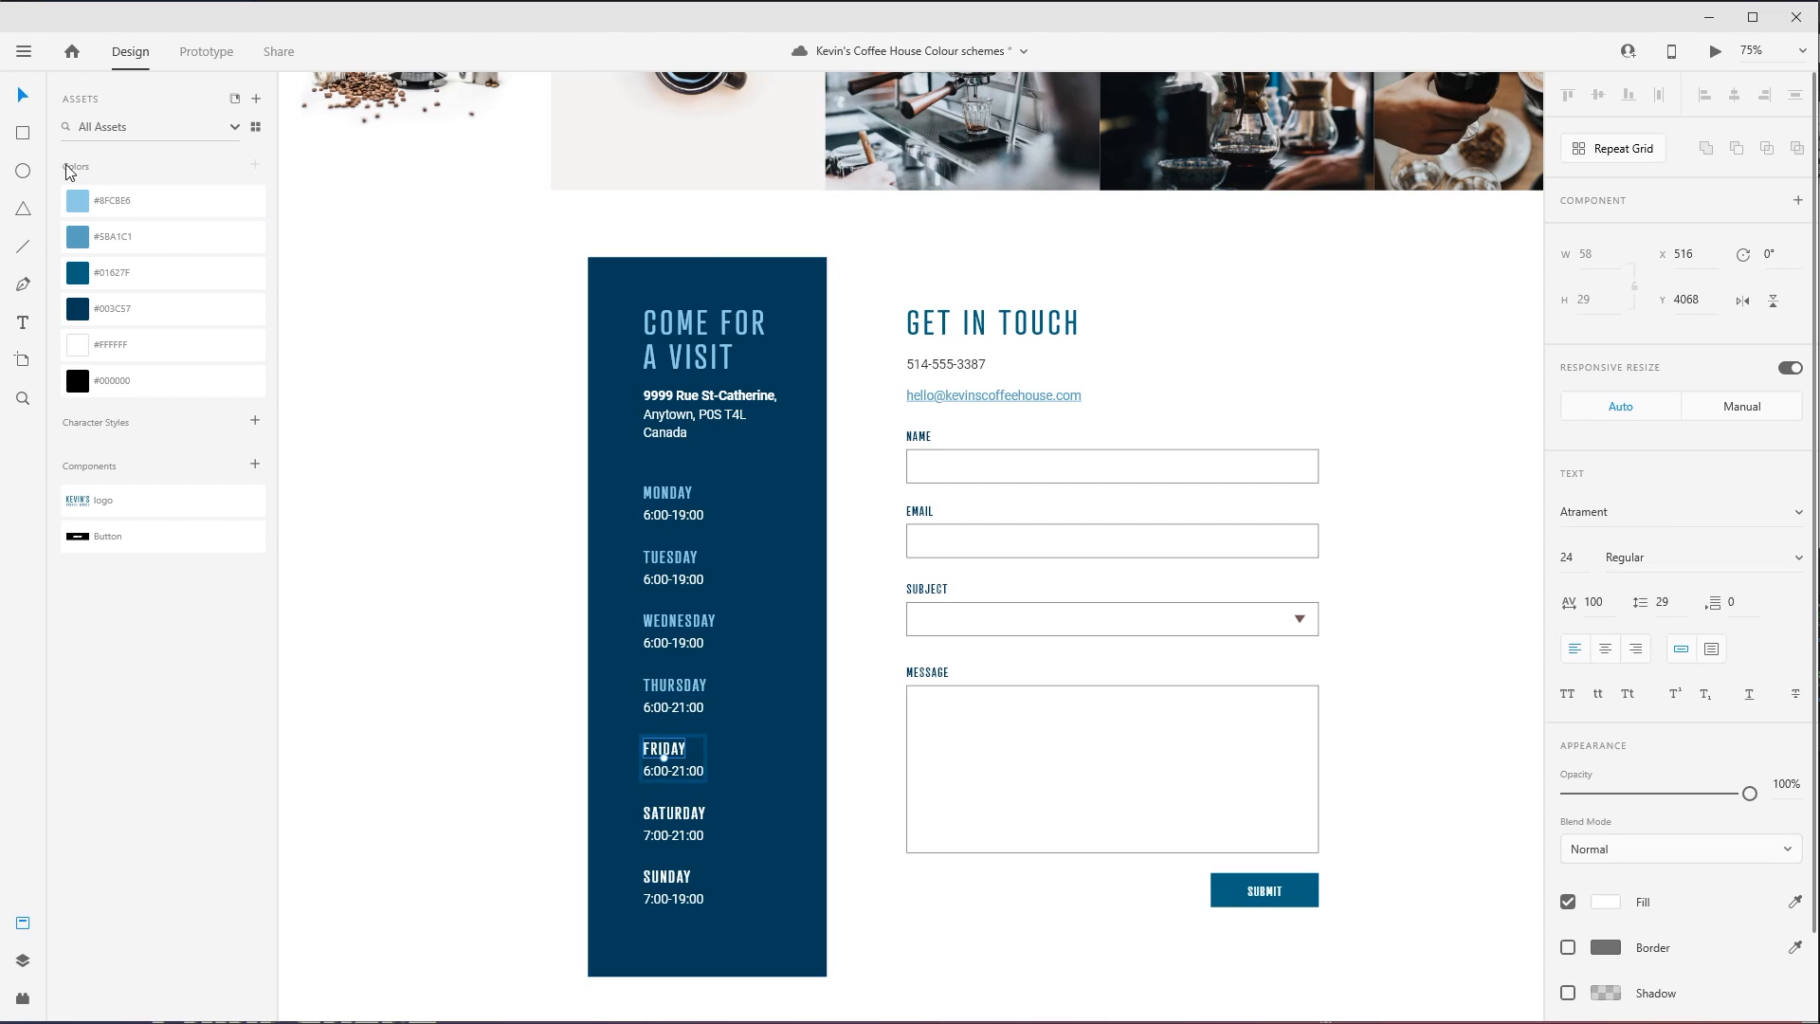
click(136, 214)
double_click(673, 815)
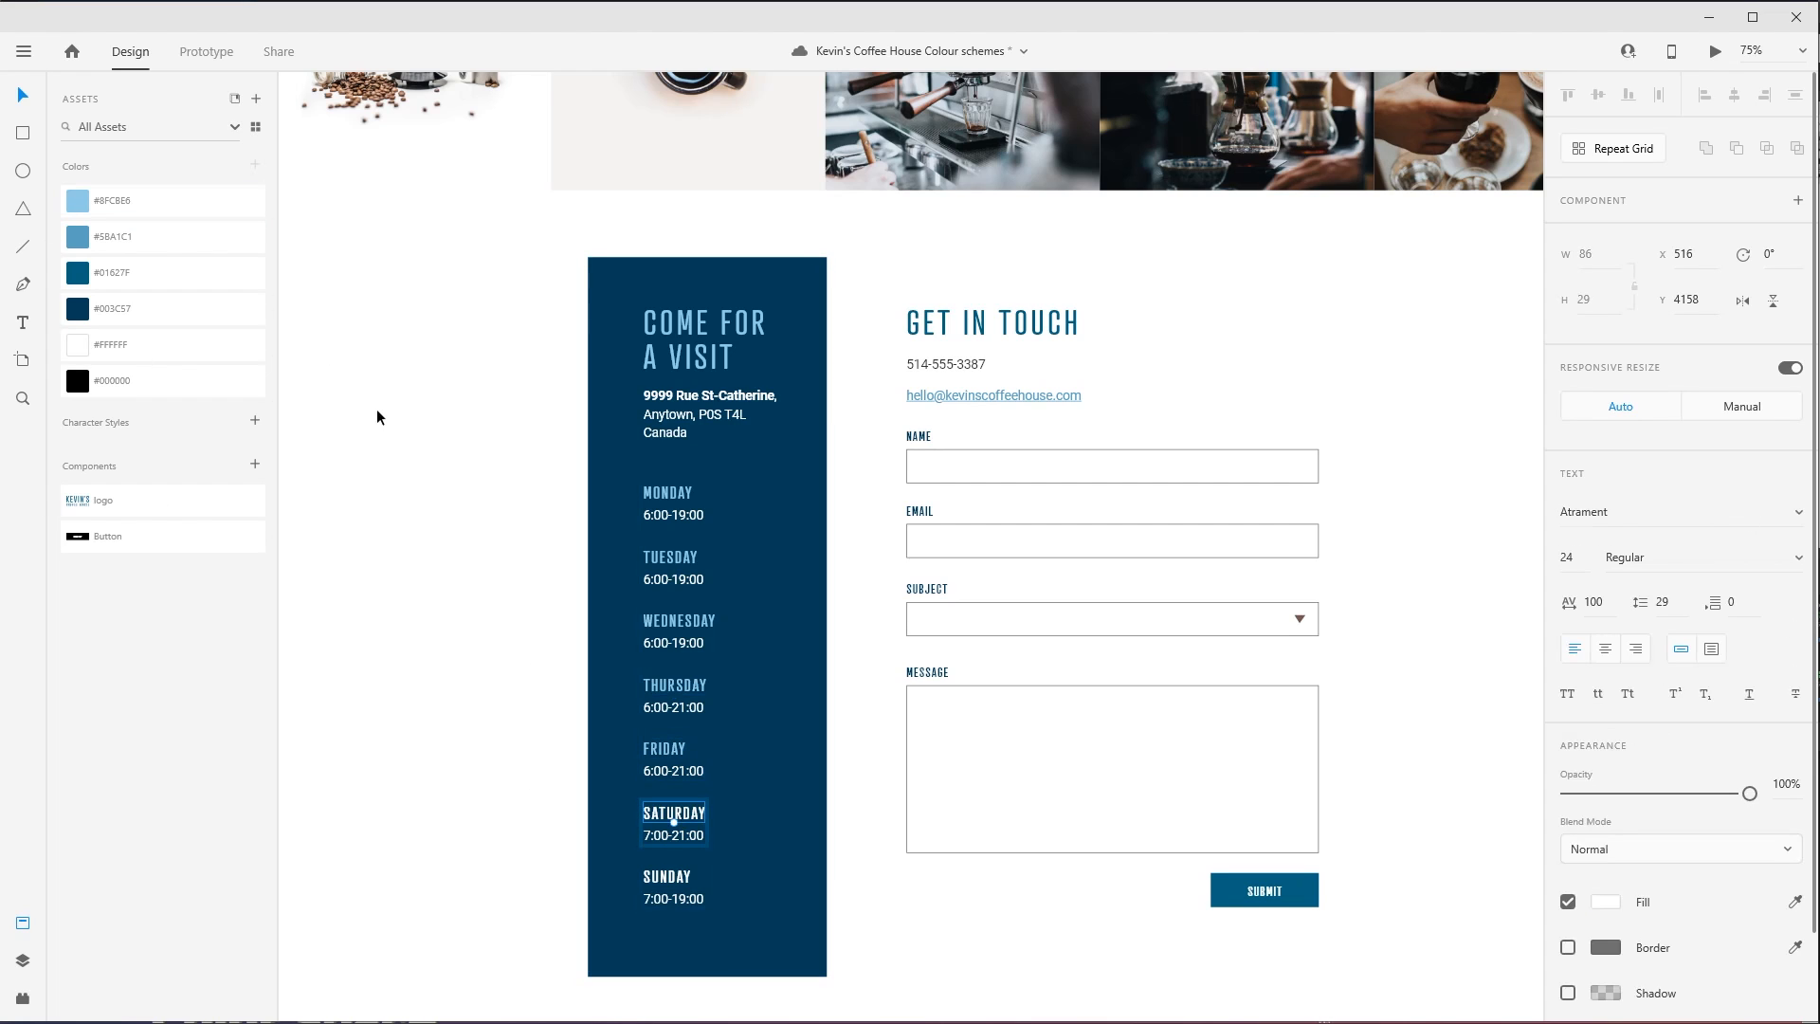
click(135, 213)
double_click(666, 878)
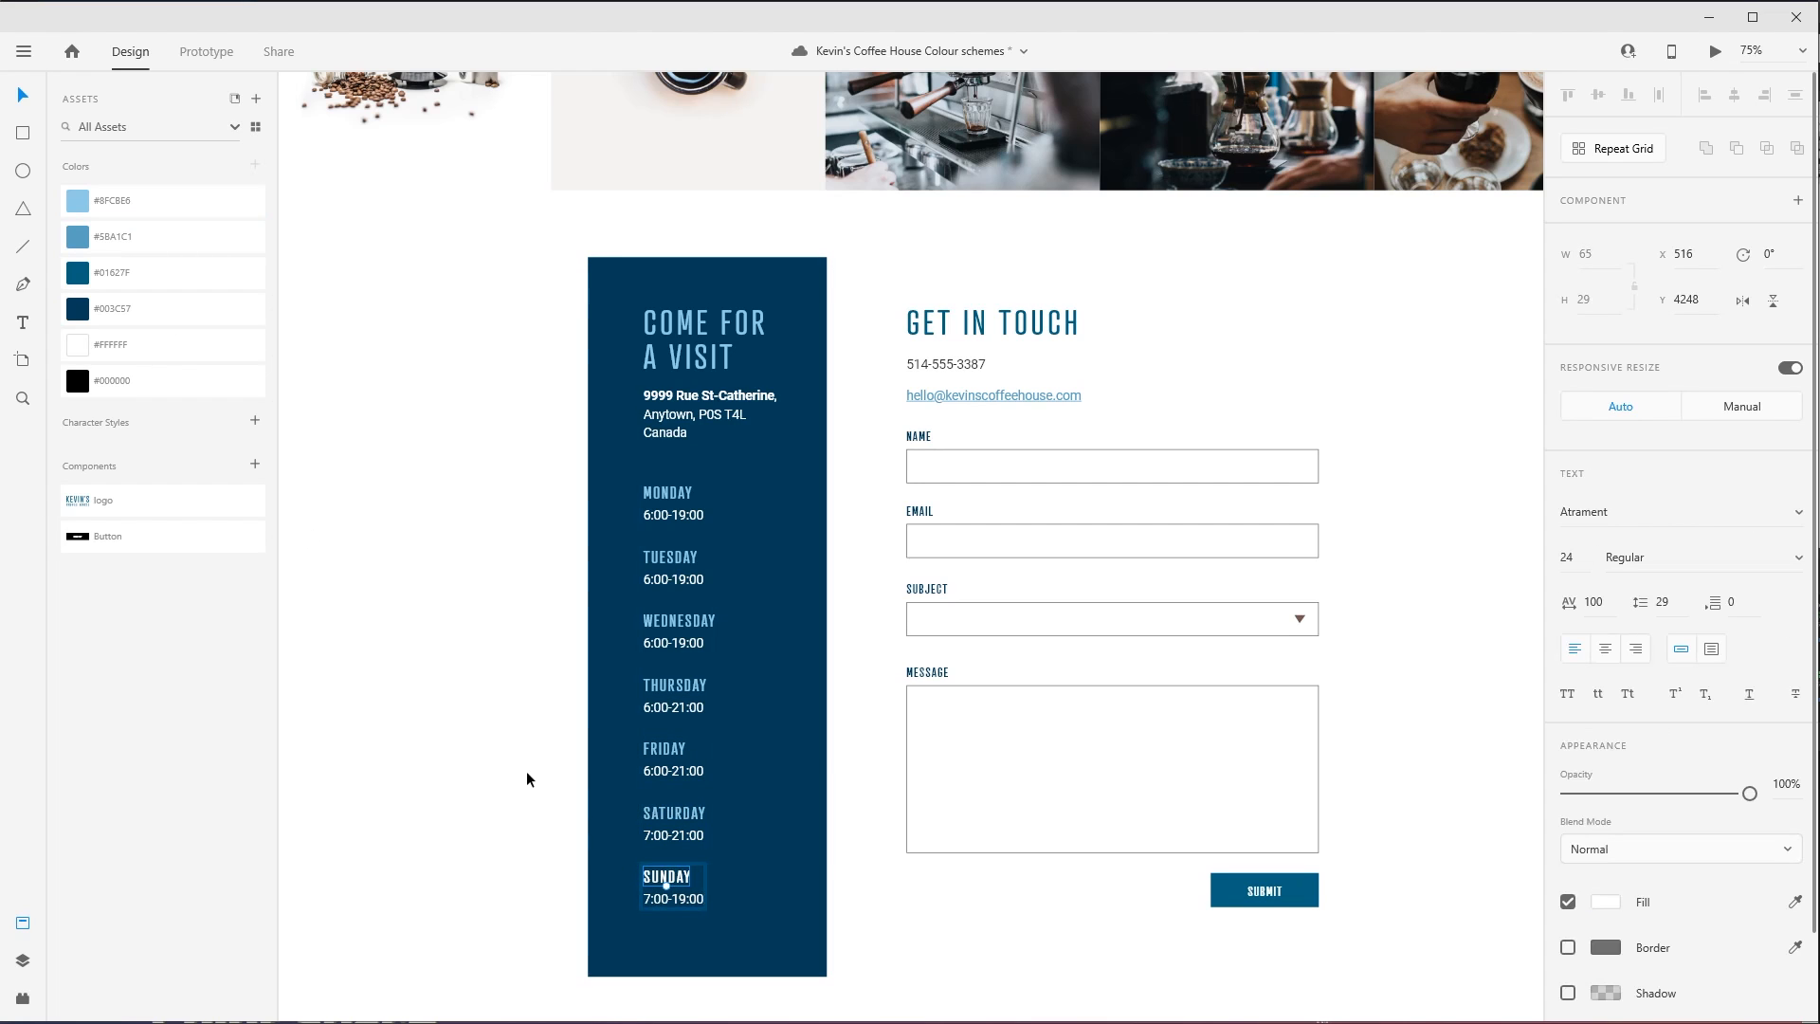
click(142, 203)
click(465, 614)
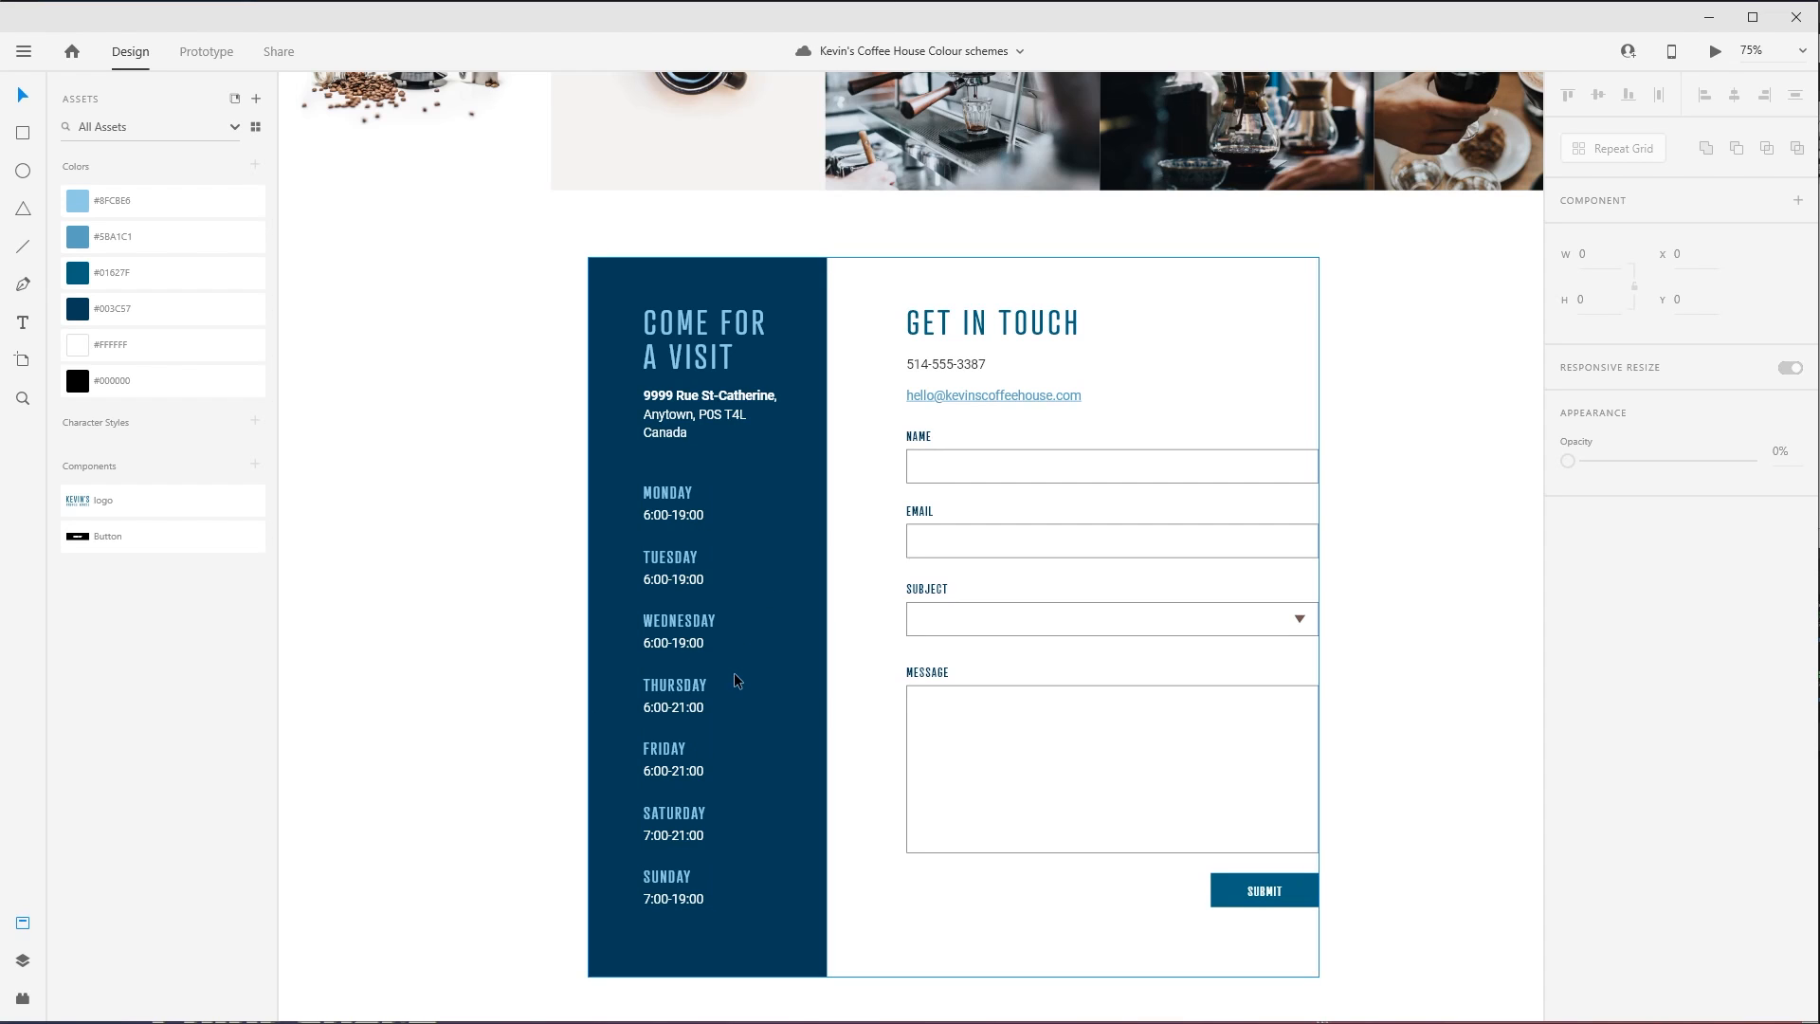
- Fill the special offers band's background with the saved #003C57 and its "Never miss out on one of our special offers" heading with #8FC8E6
drag(1162, 209, 1187, 731)
scroll(845, 499, down, 5)
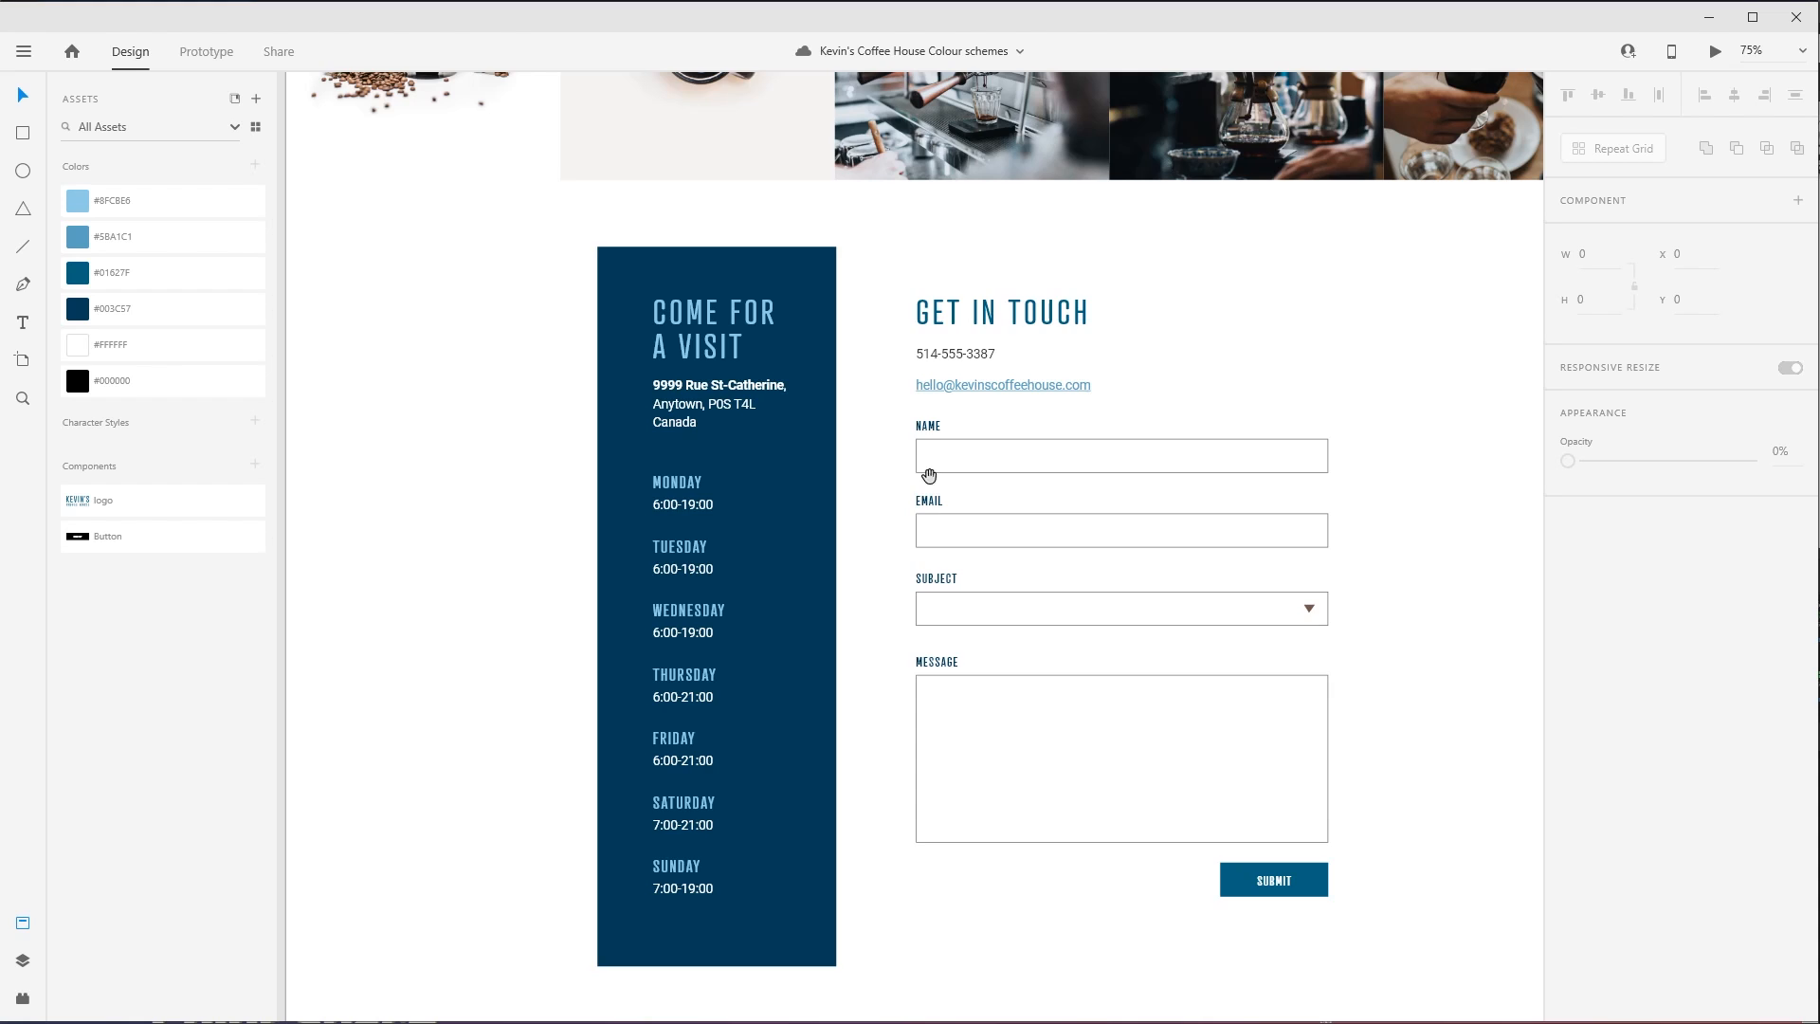
scroll(1190, 393, up, 10)
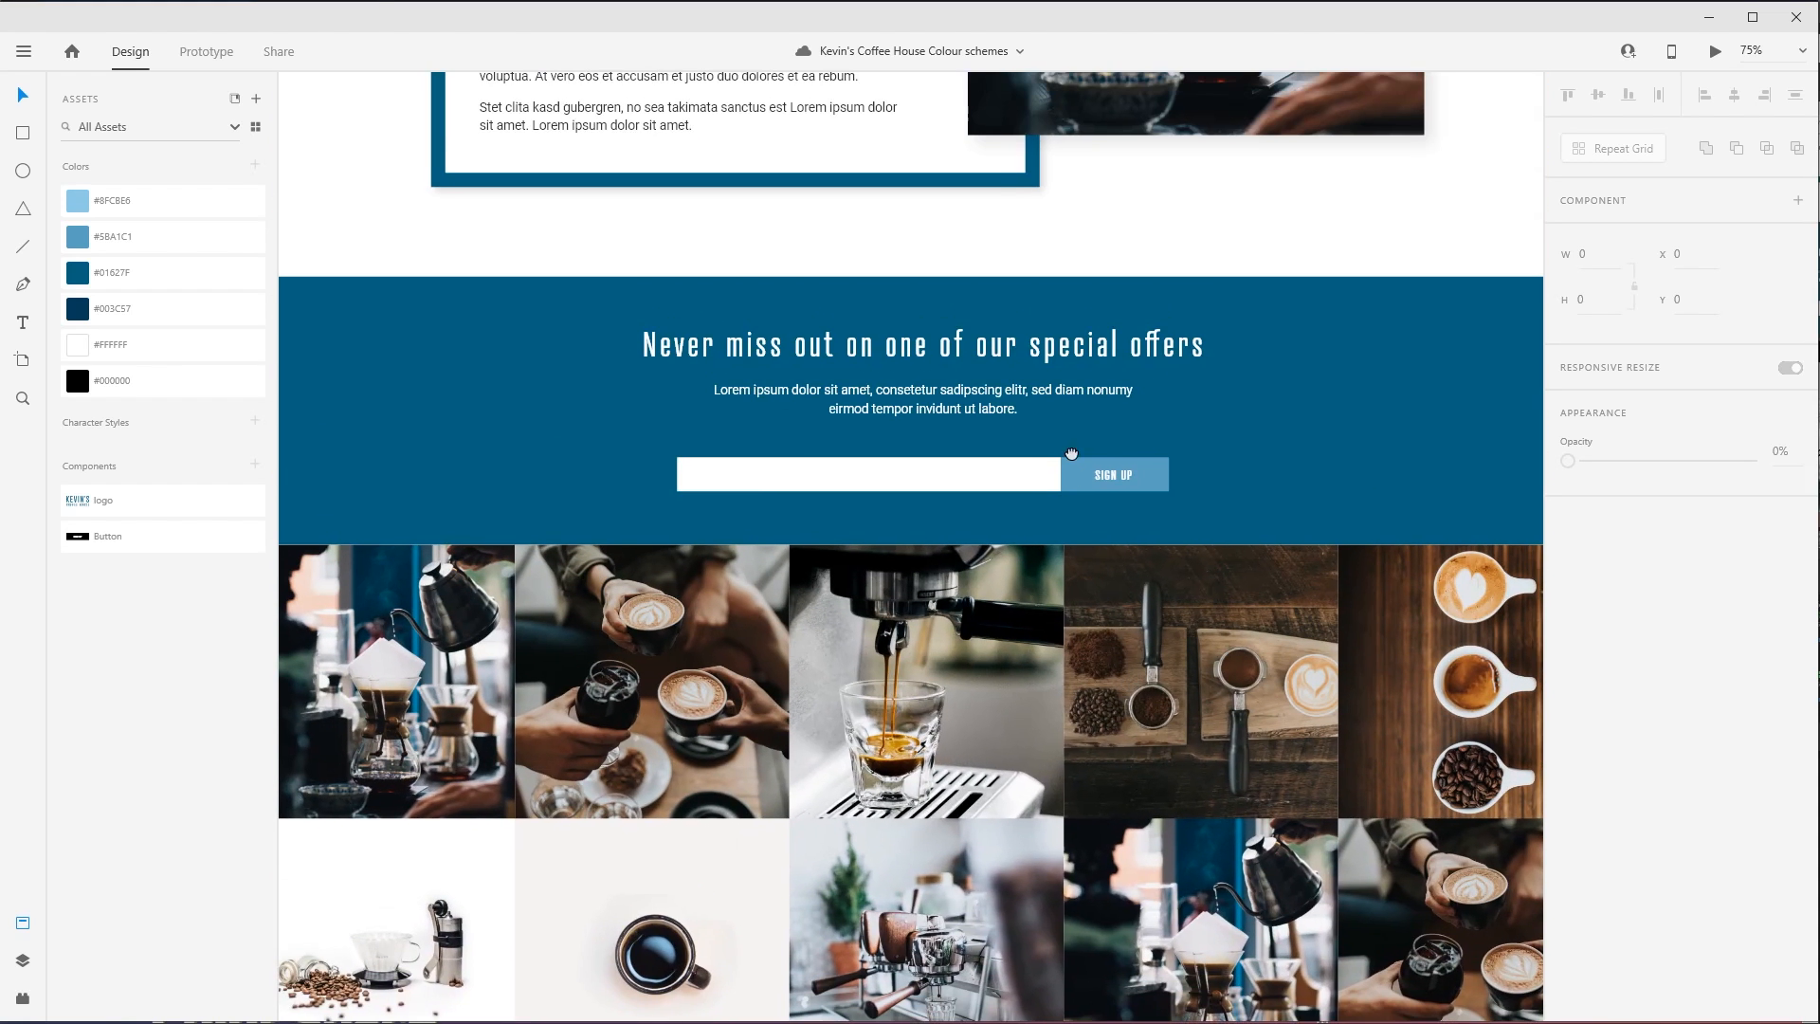
drag(1071, 453, 1081, 575)
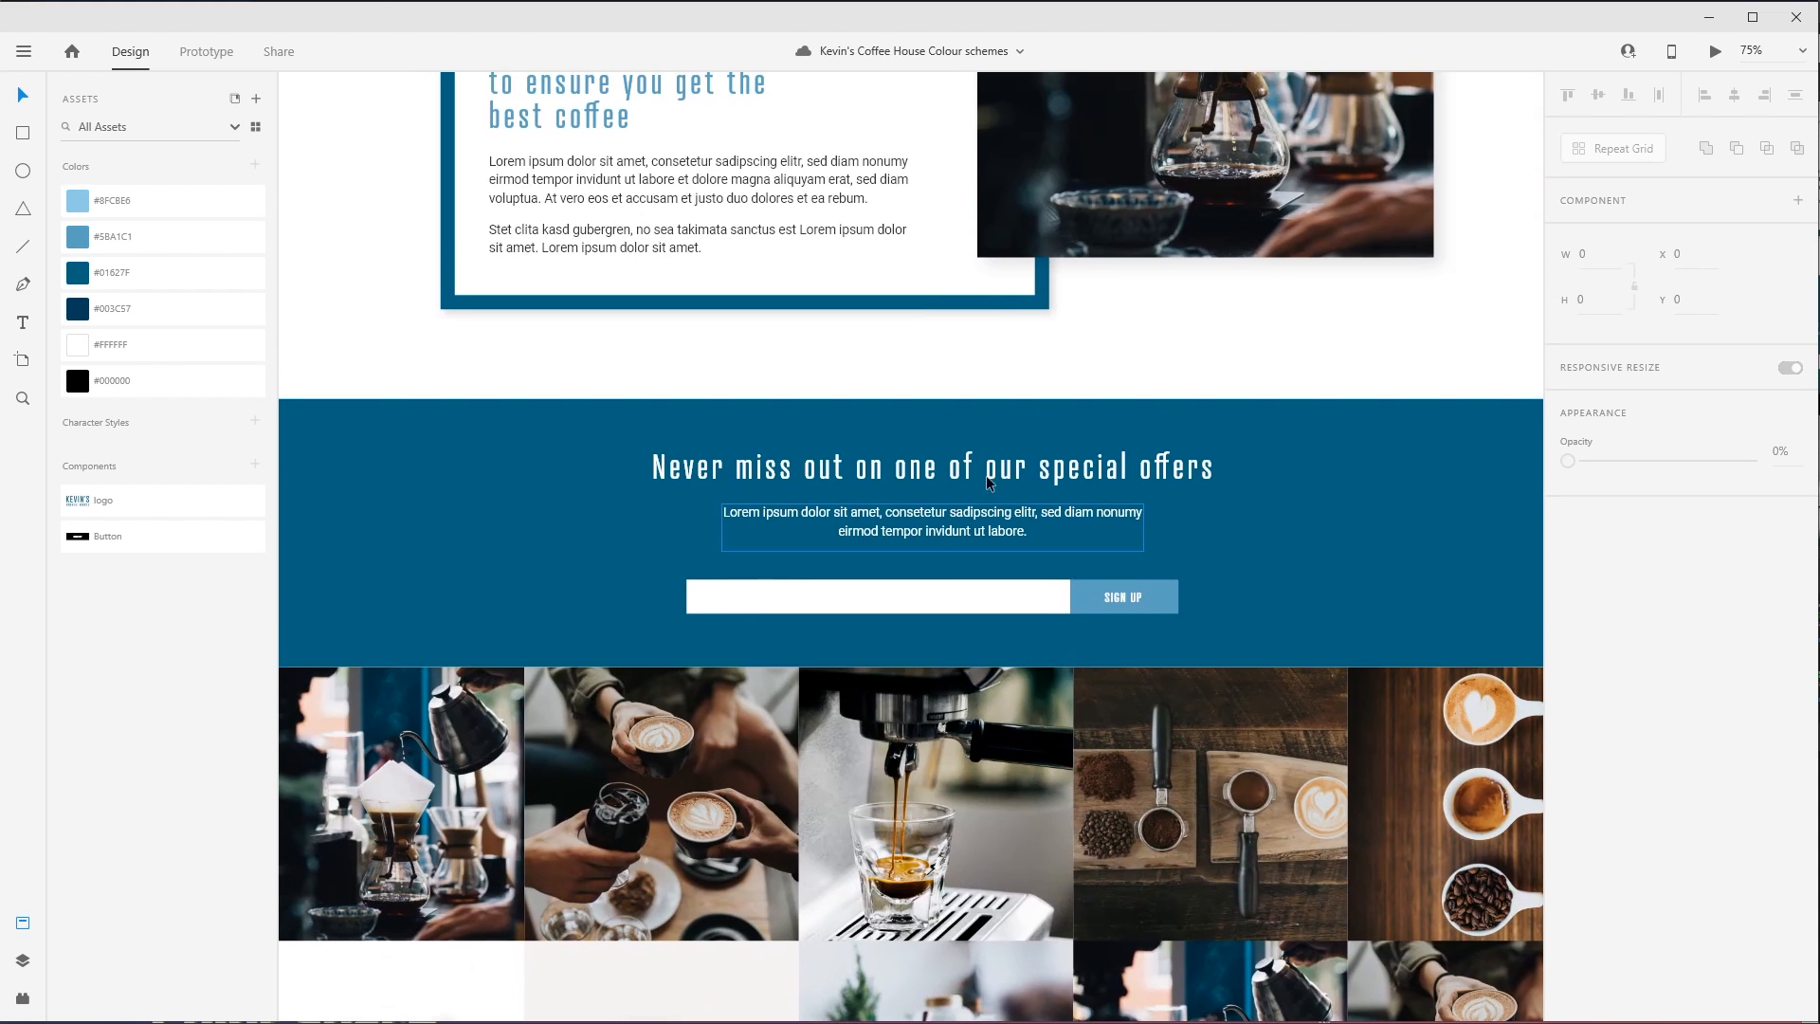
click(986, 474)
click(537, 459)
drag(402, 401, 1373, 758)
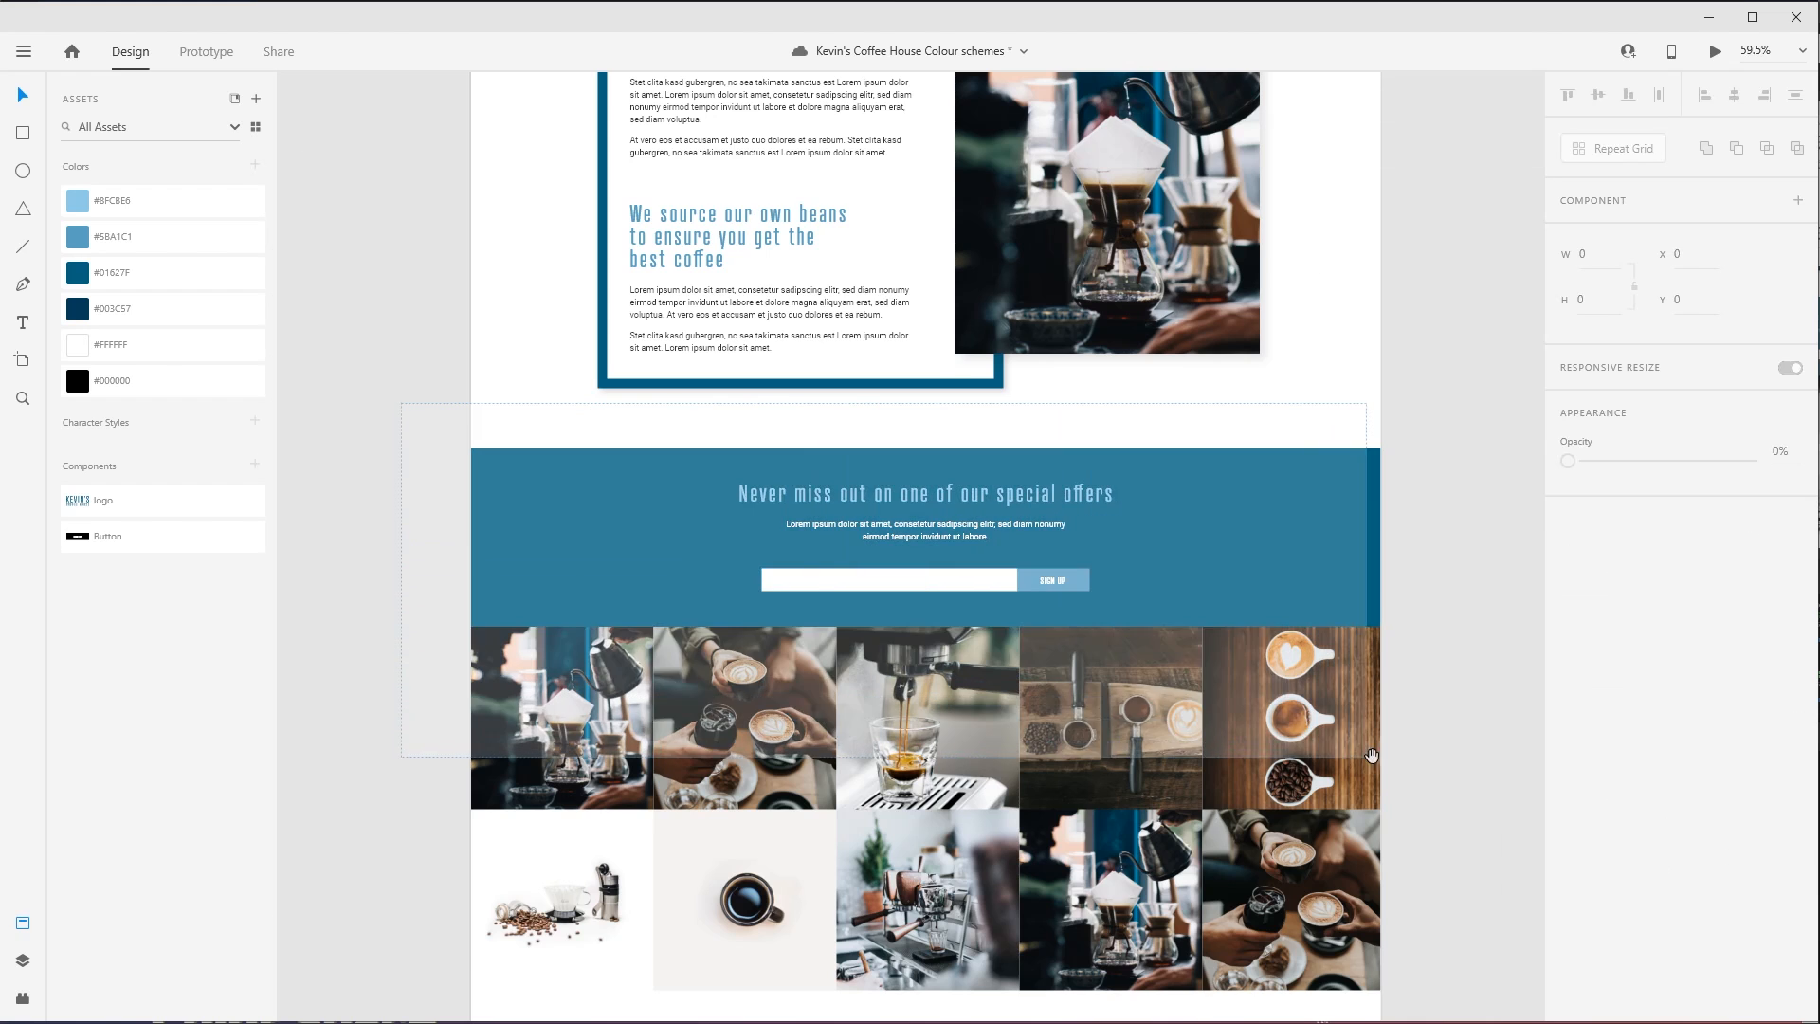
drag(1062, 493, 1073, 567)
click(590, 567)
click(131, 309)
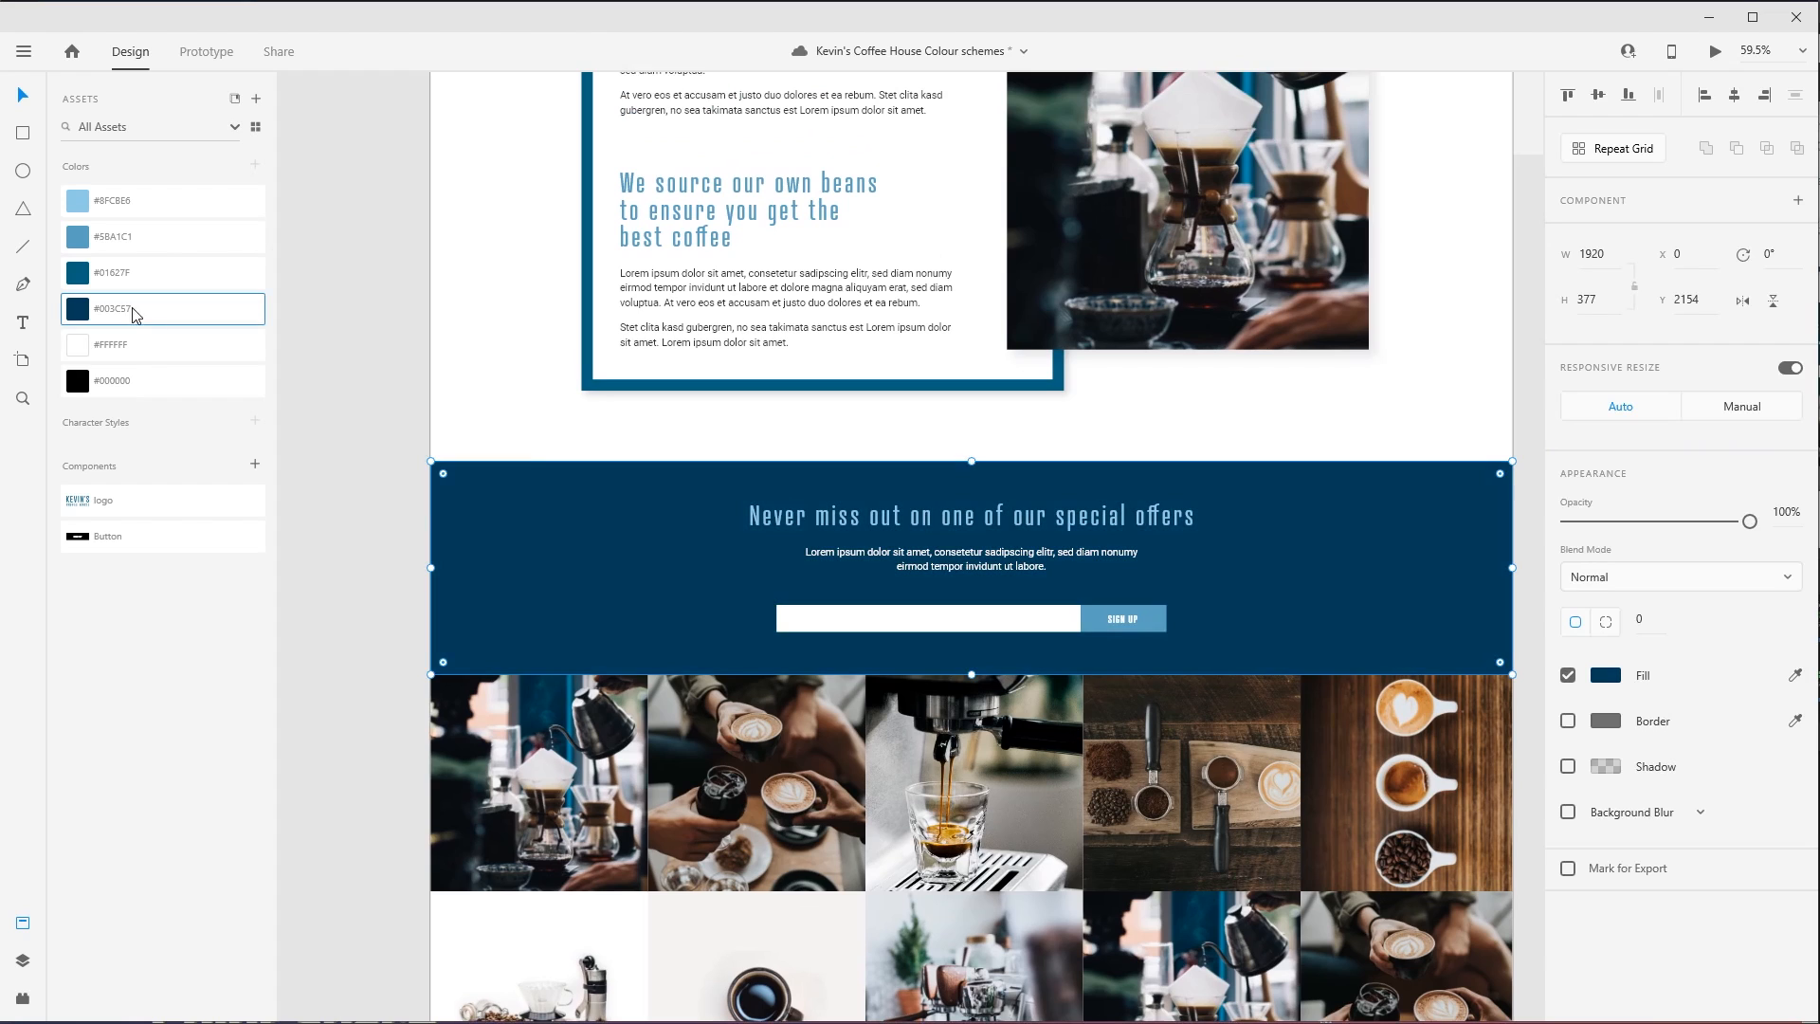
scroll(453, 496, right, 3)
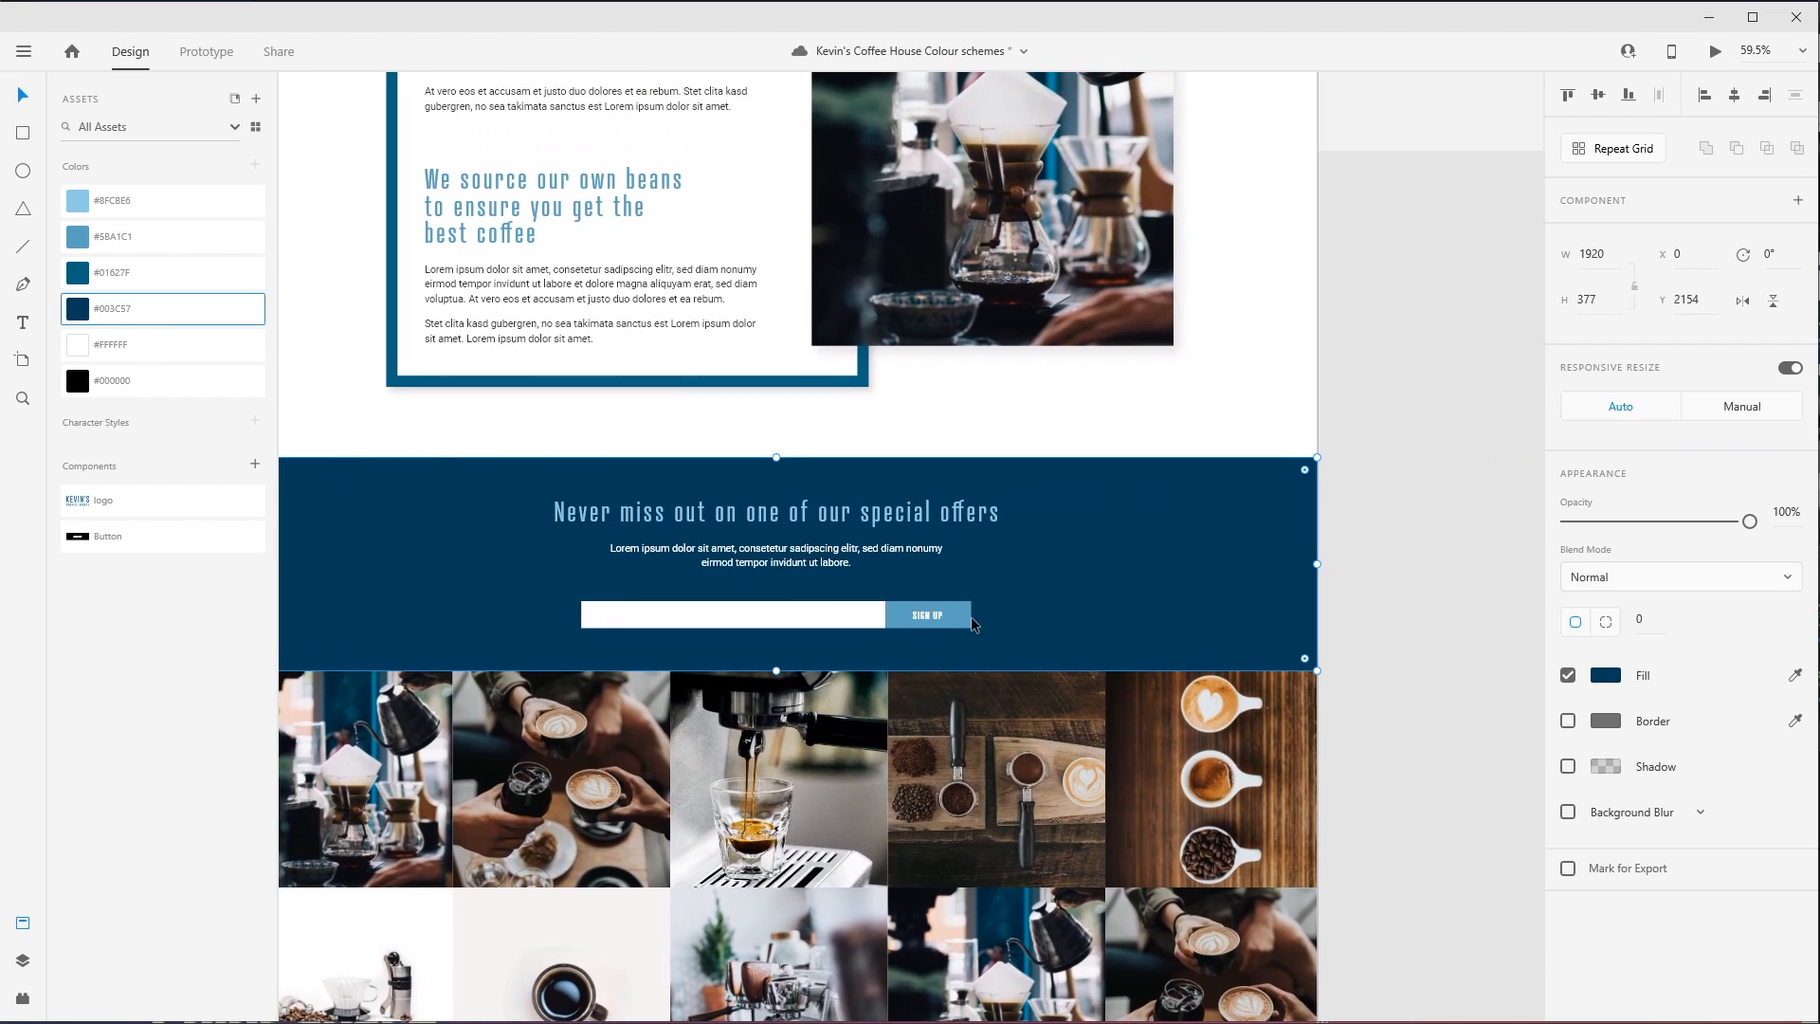
click(957, 519)
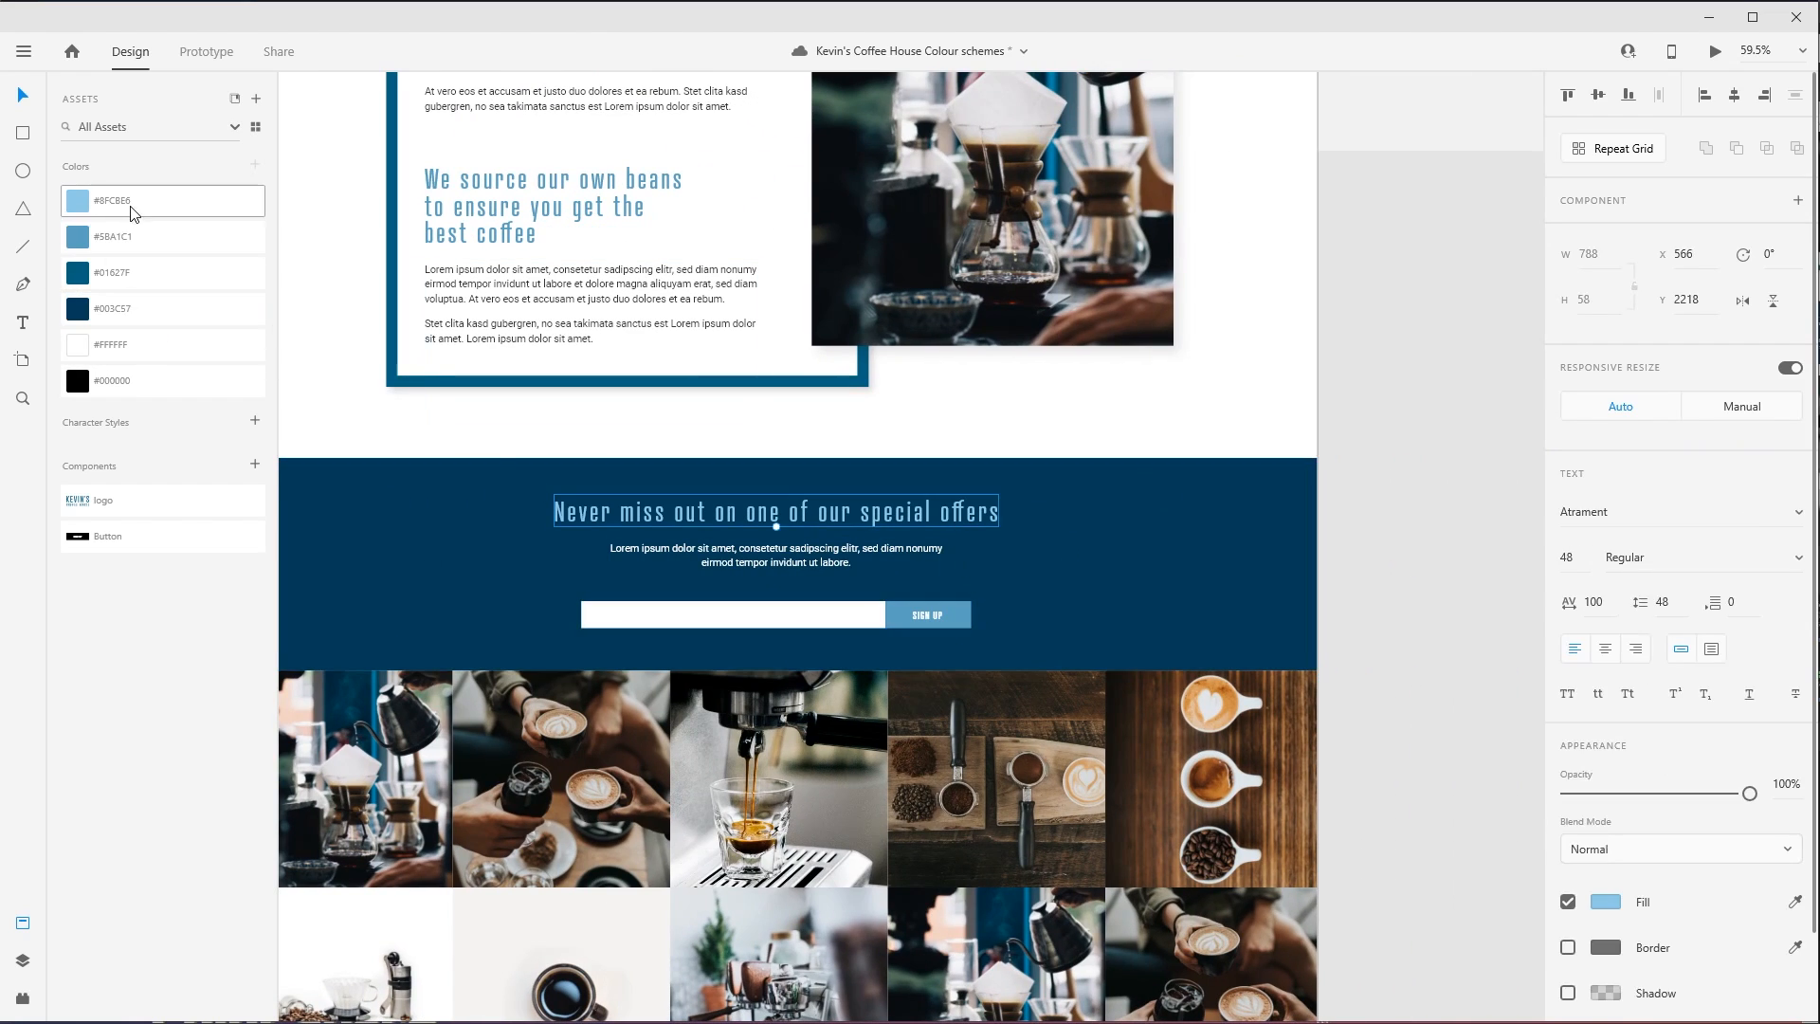
- Try the saved #8FC8E6 as the SIGN UP button's background fill
click(960, 611)
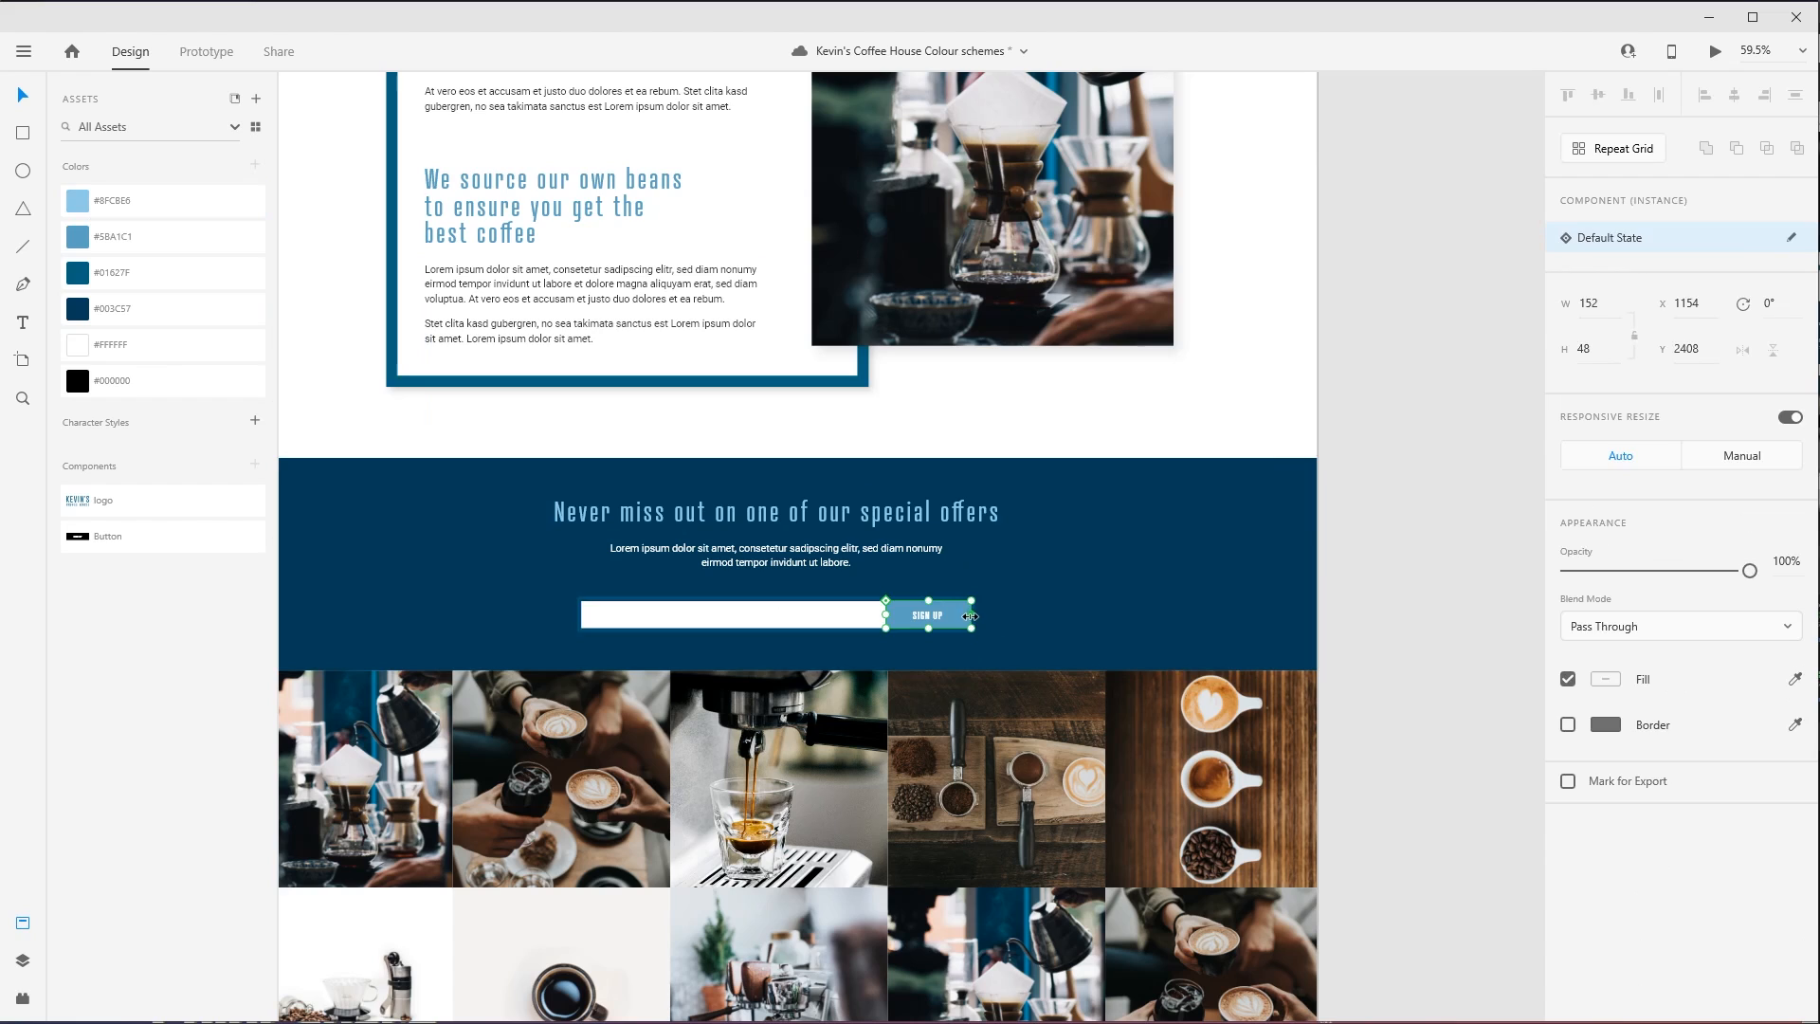
double_click(963, 615)
click(133, 200)
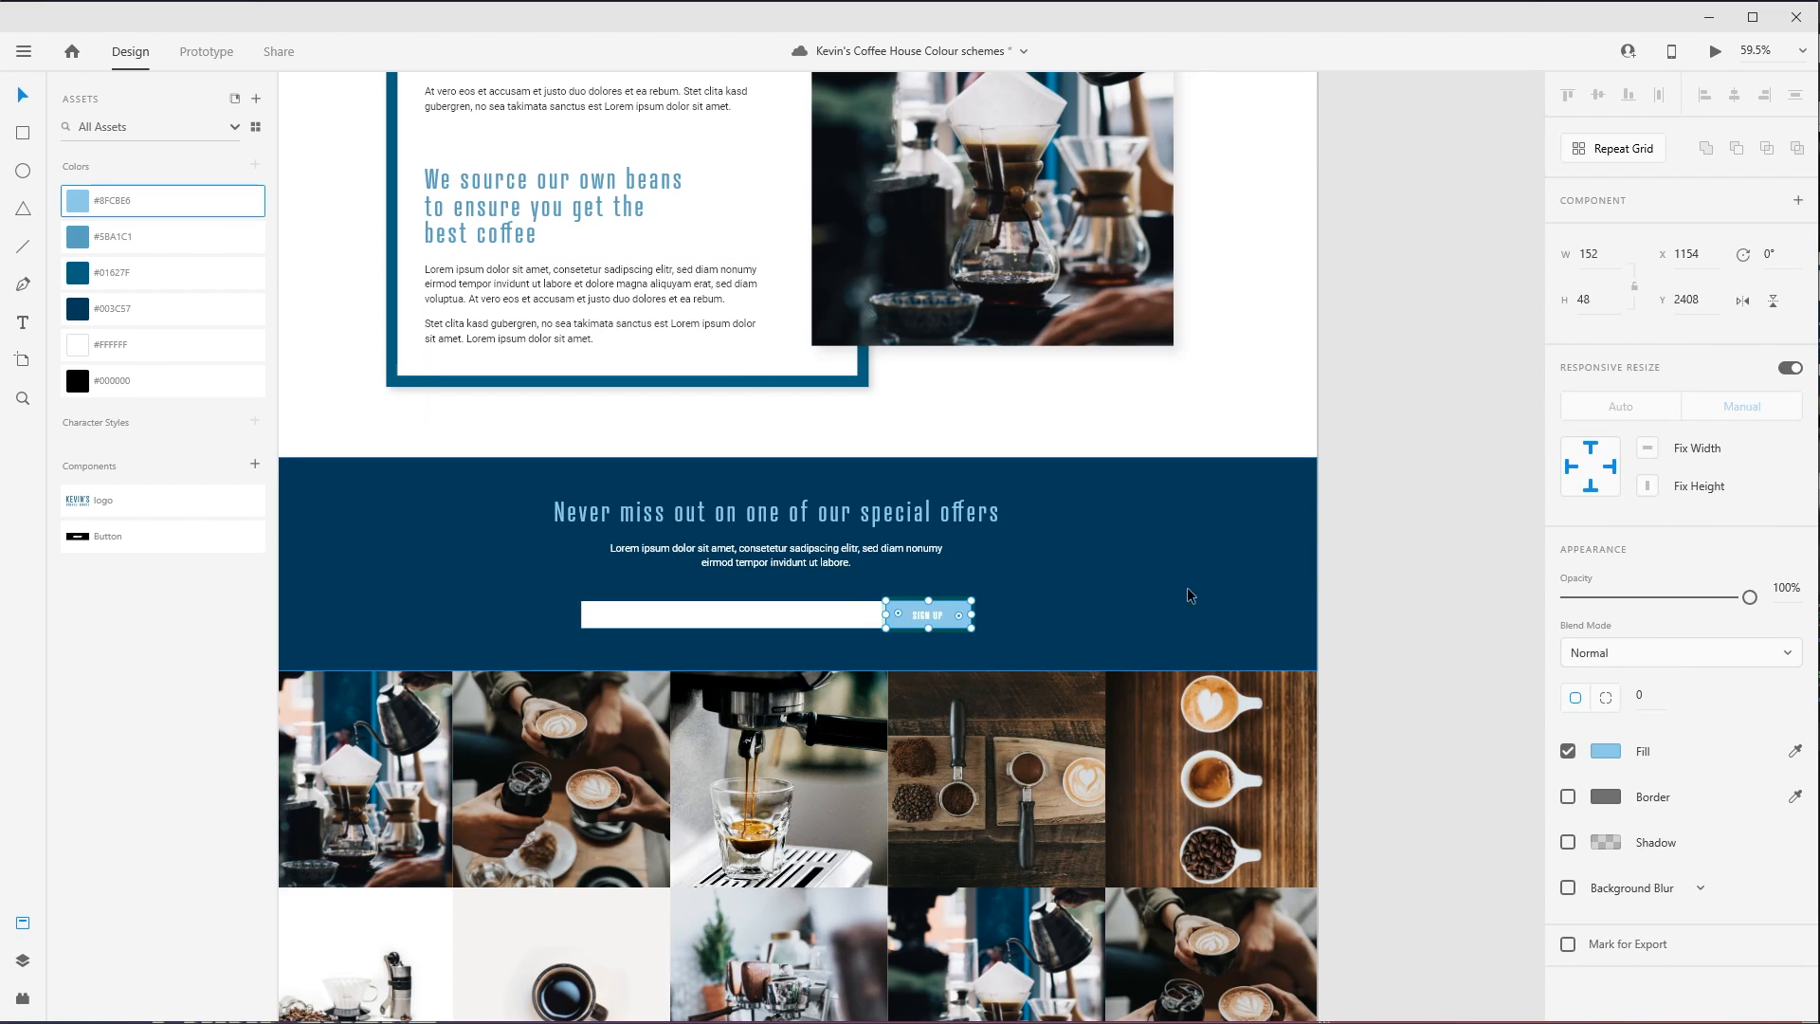
click(1391, 591)
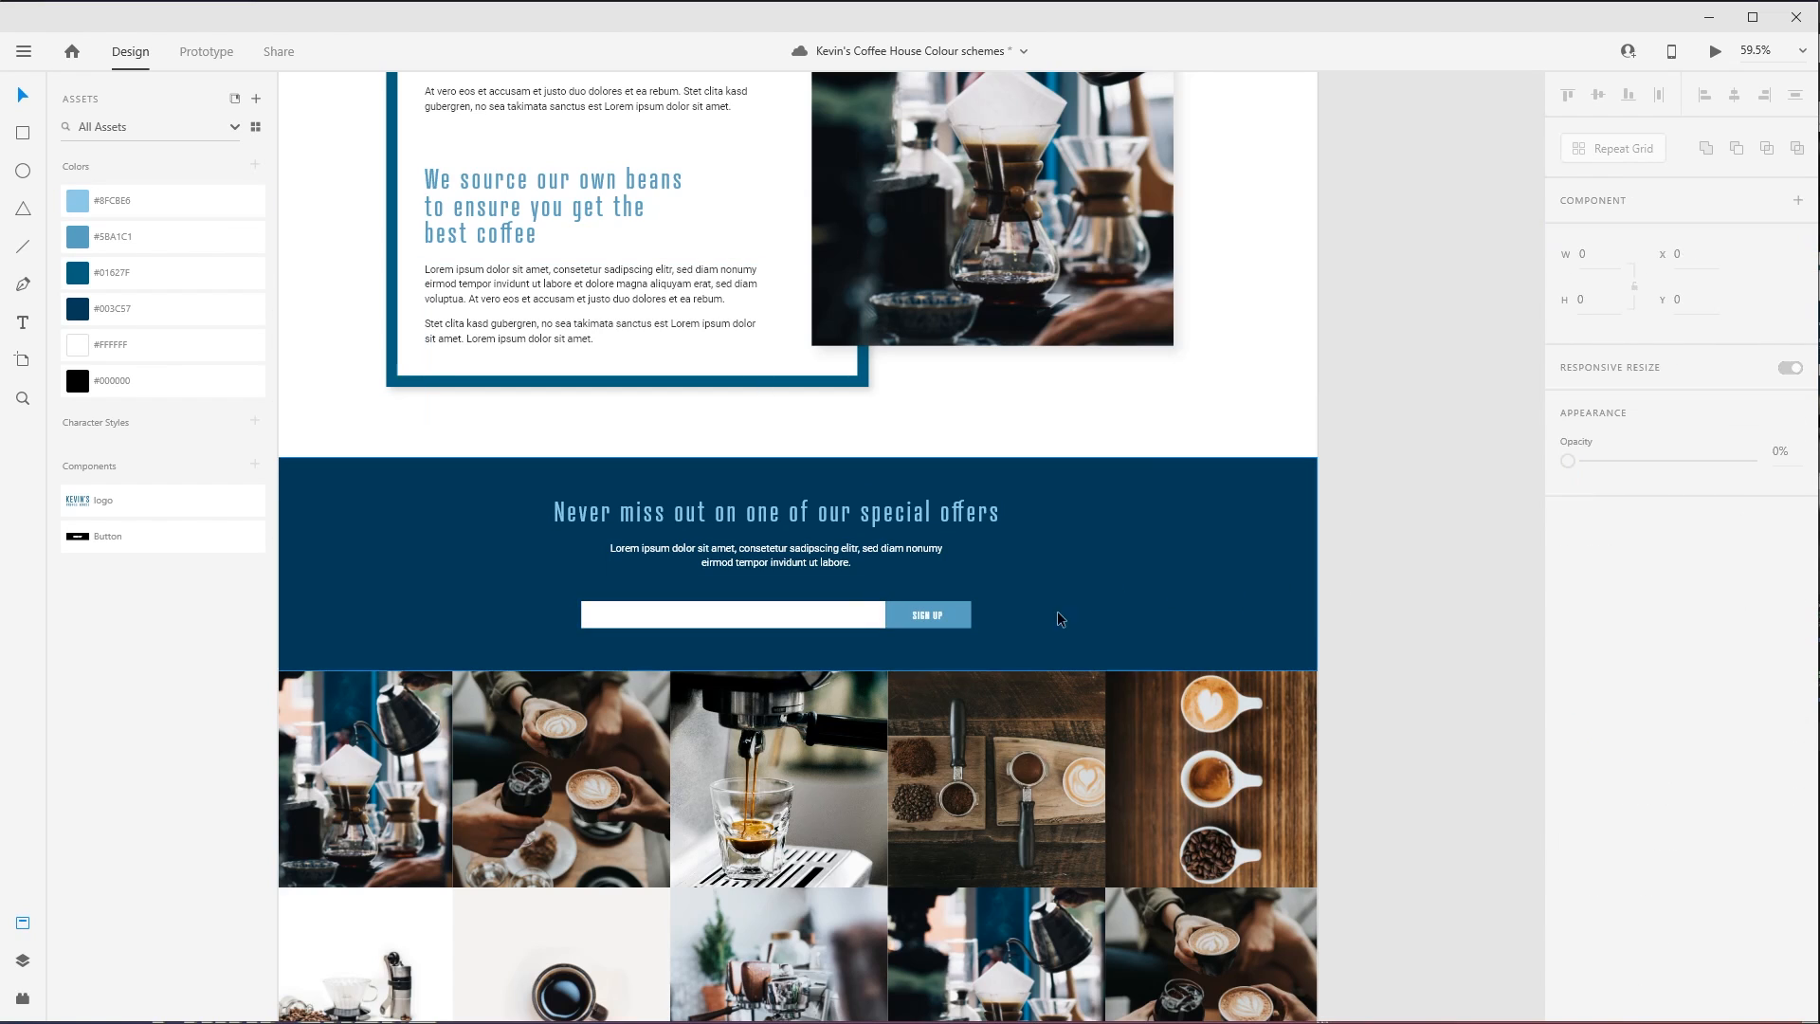
- Examine the recoloured sections from the coffee photo and intro text down to the contact form and footer
drag(870, 580, 1036, 802)
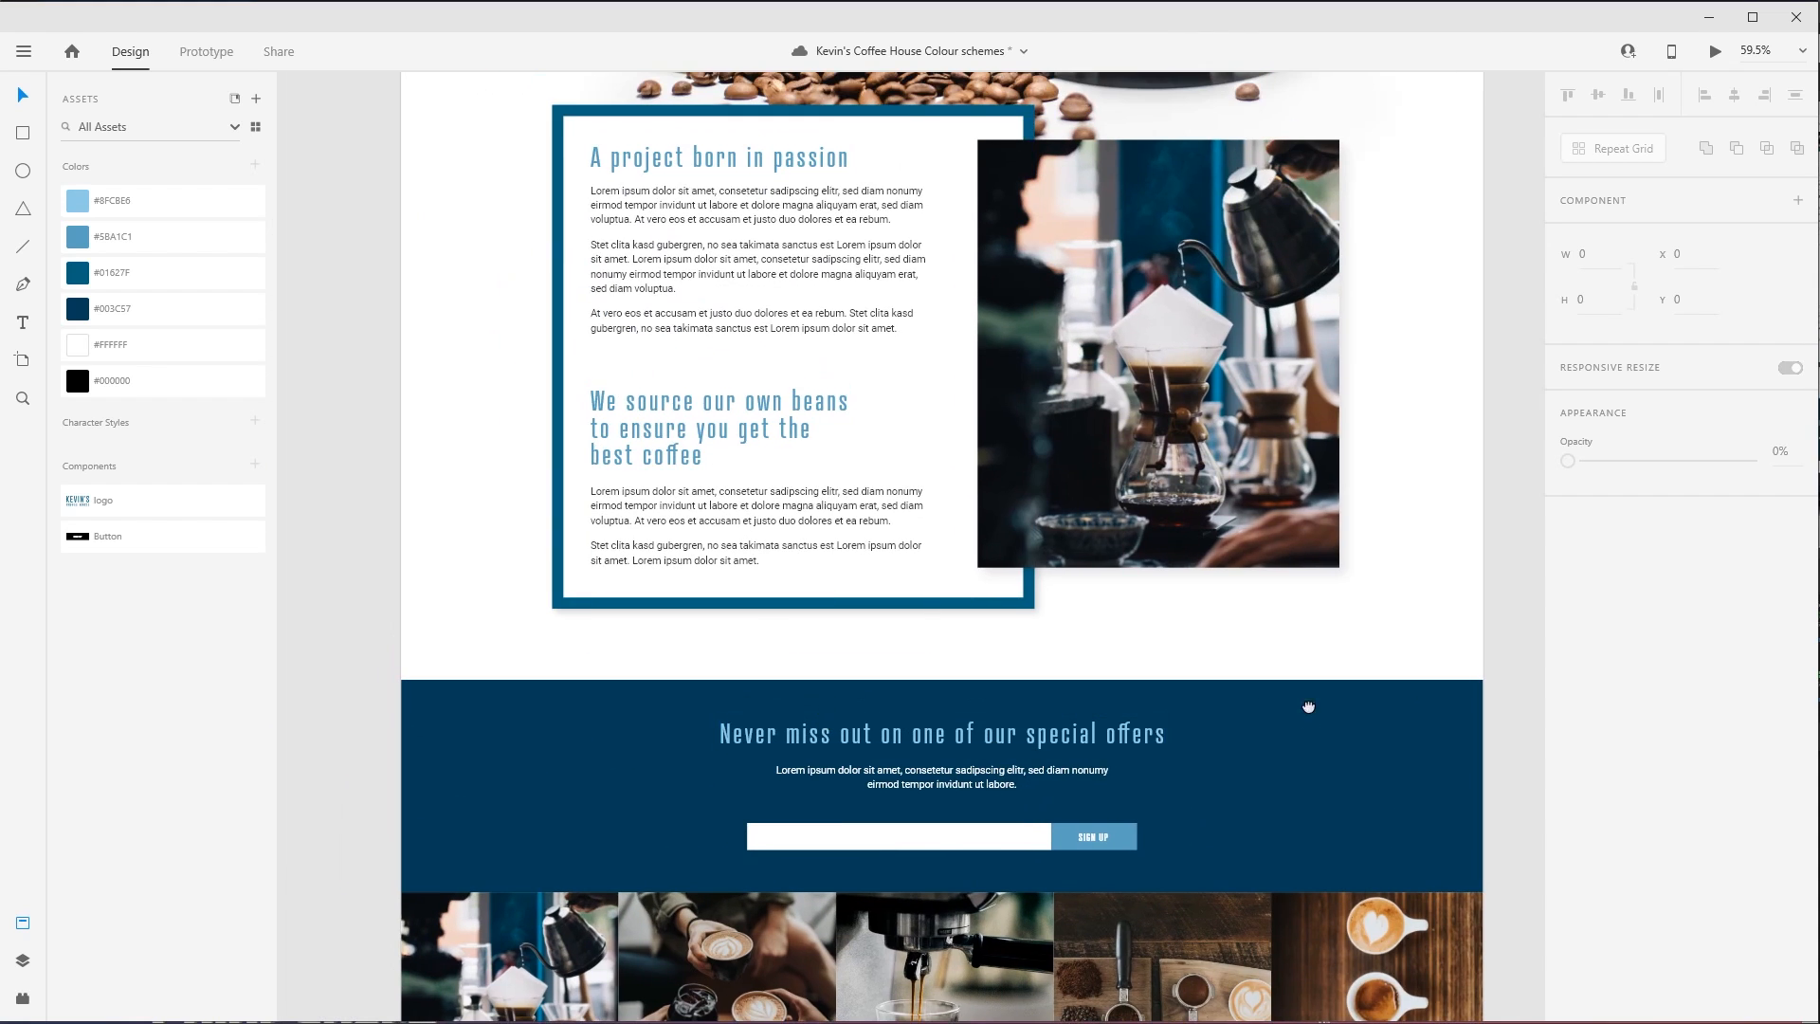
drag(1308, 707, 1260, 648)
scroll(1426, 726, up, 8)
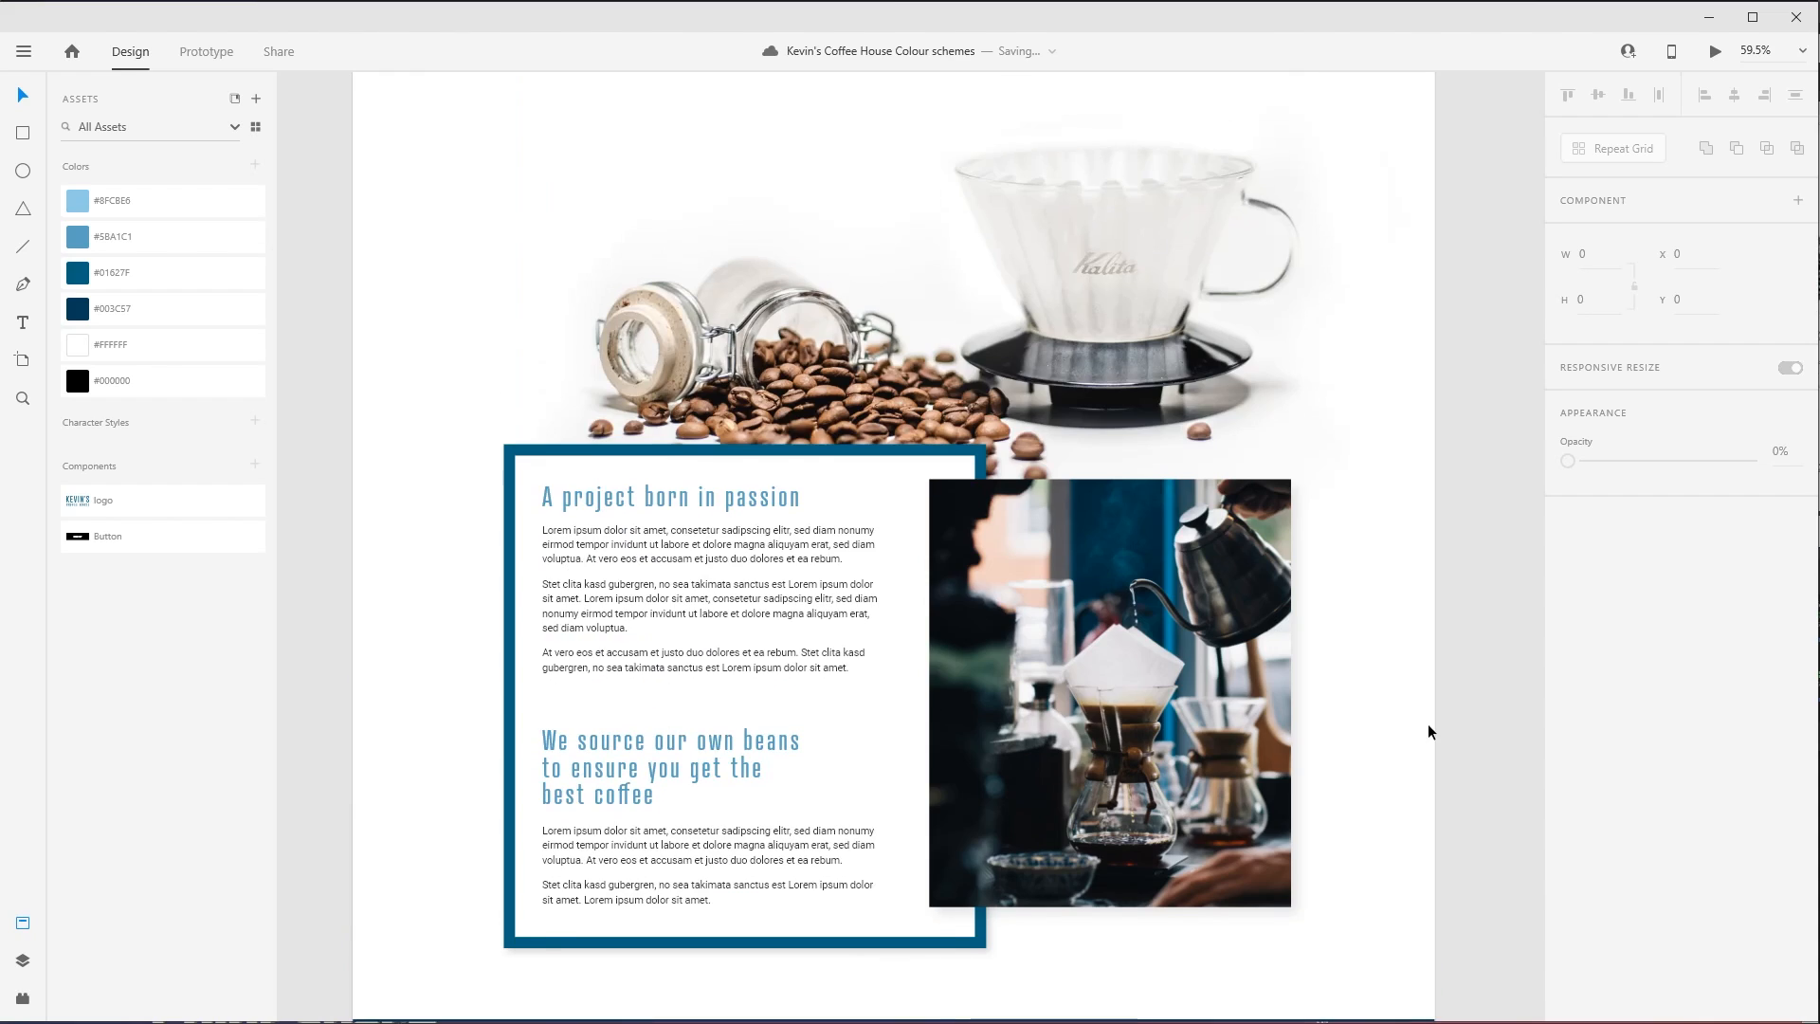
scroll(1327, 616, down, 6)
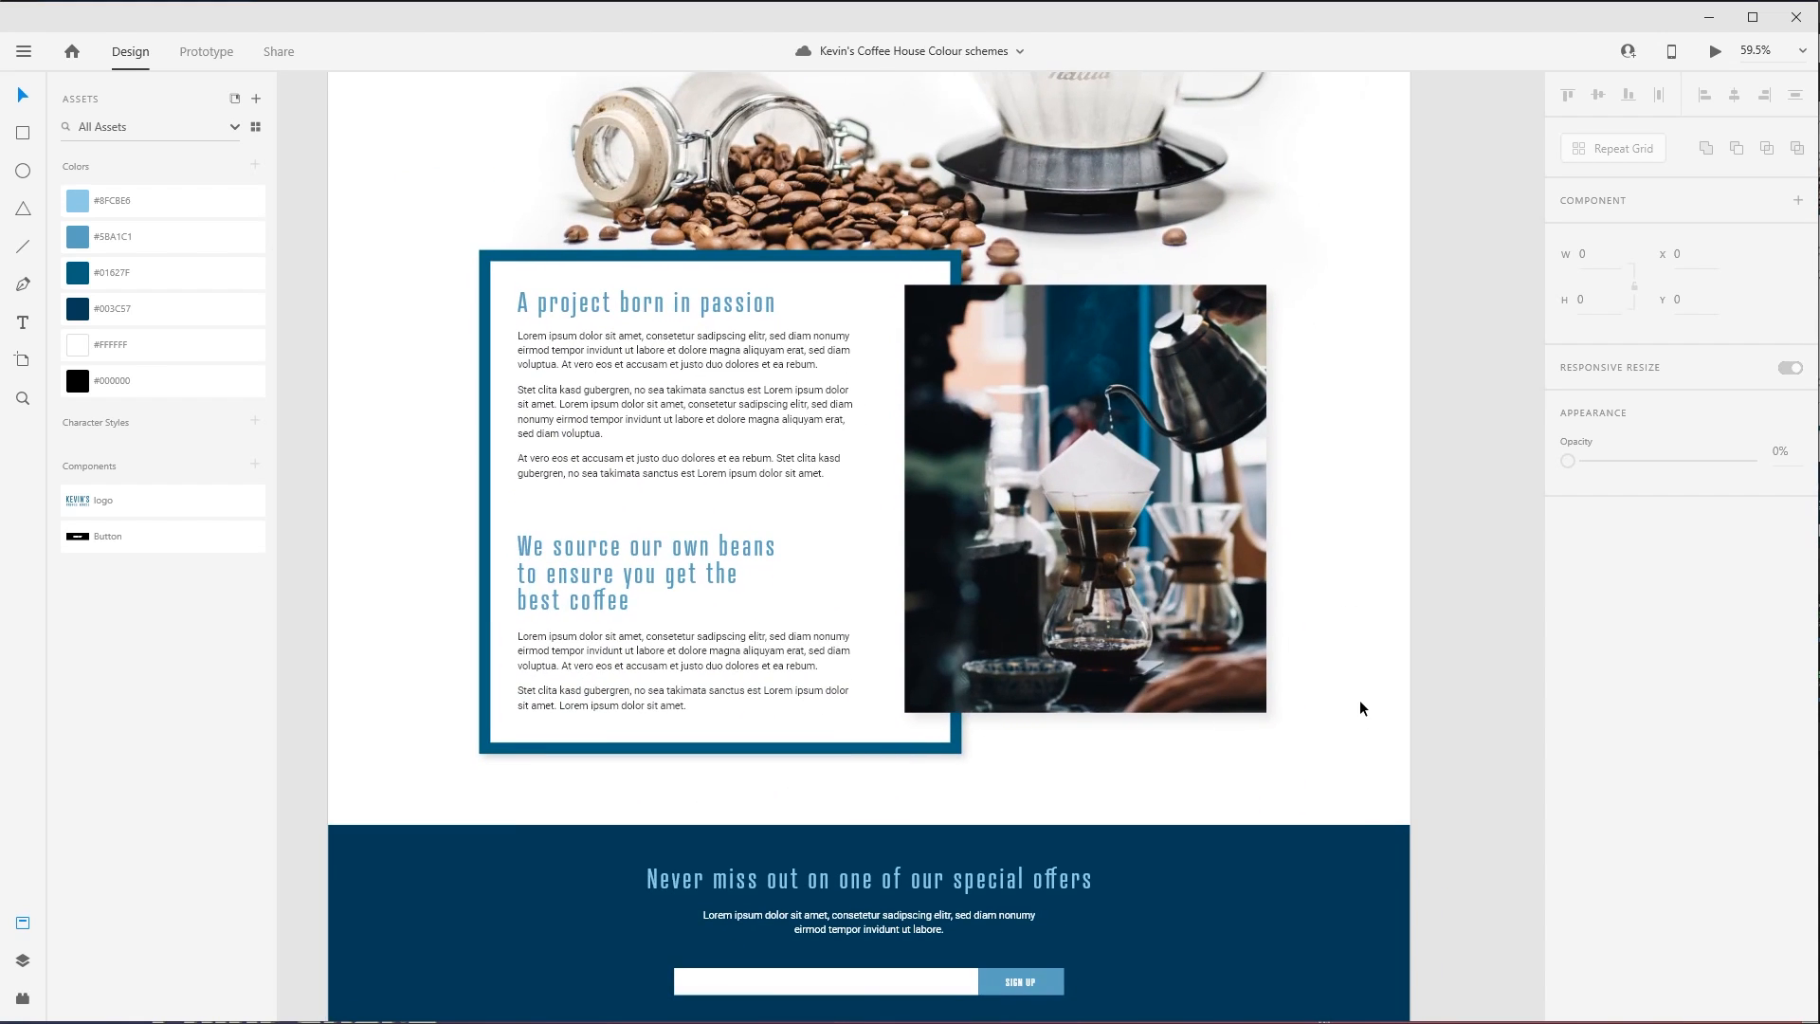
drag(1351, 891, 1360, 610)
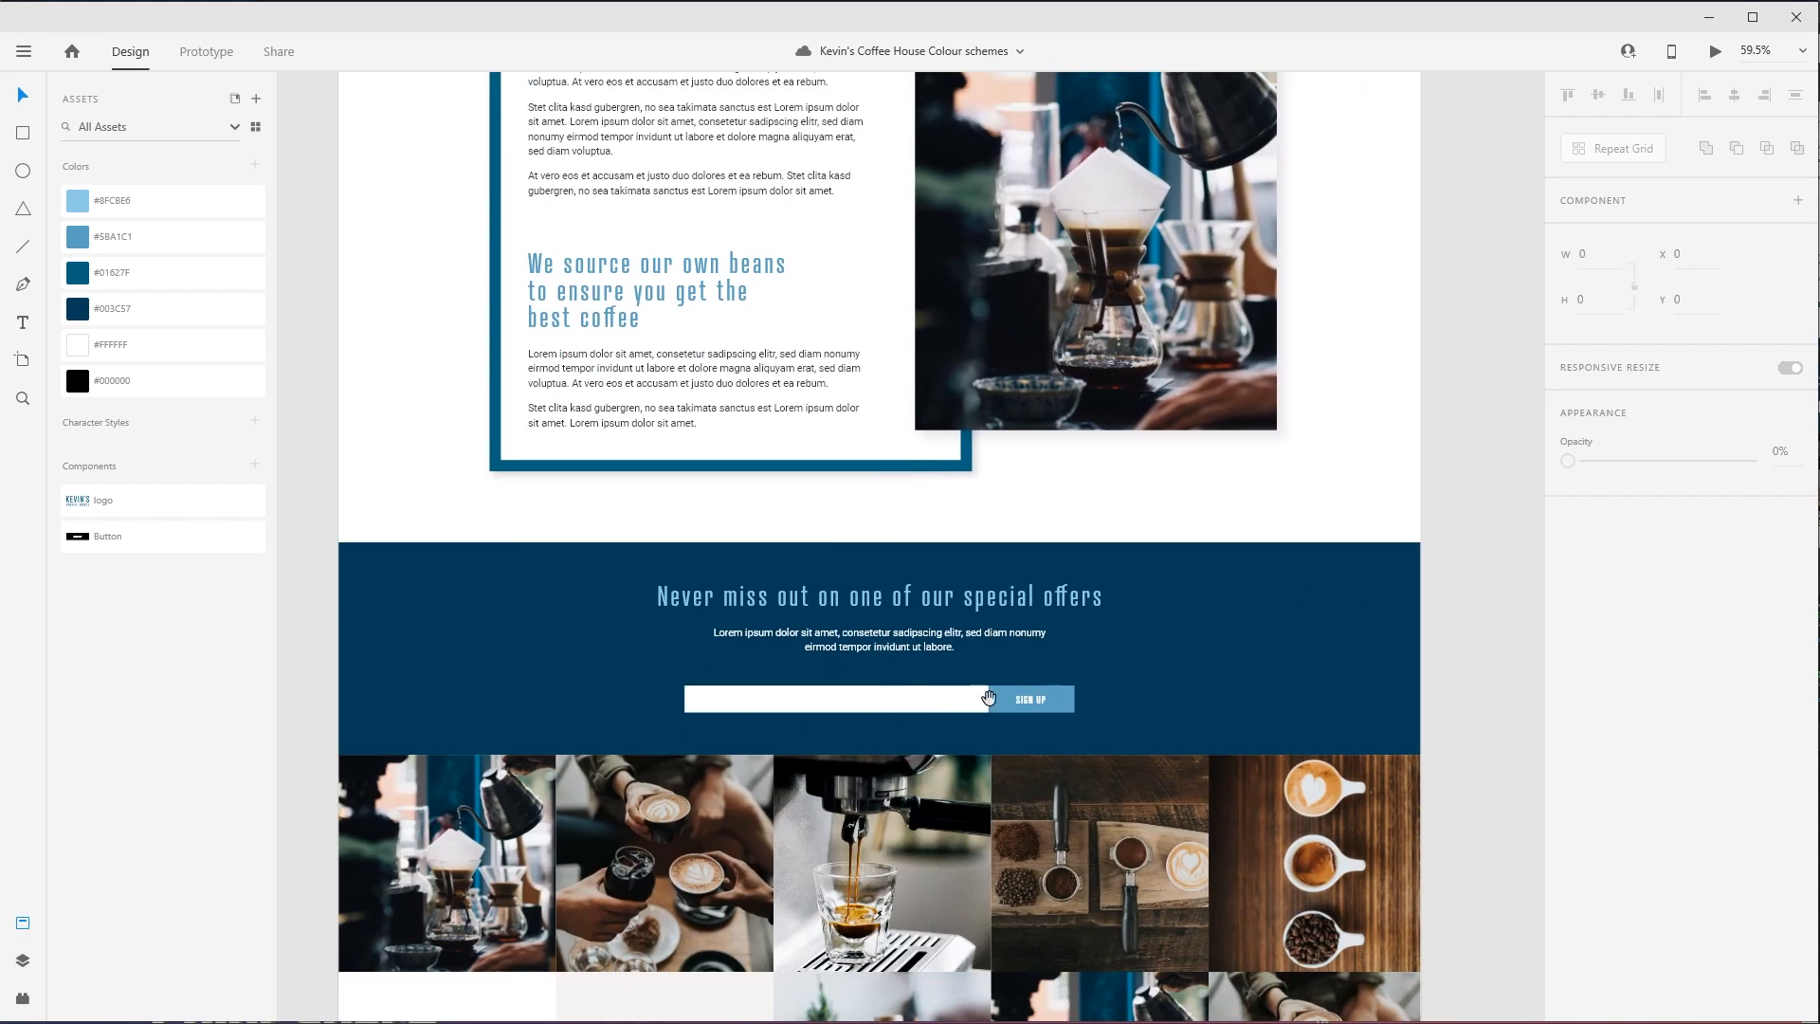
drag(1218, 903, 1223, 384)
drag(1186, 780, 1180, 410)
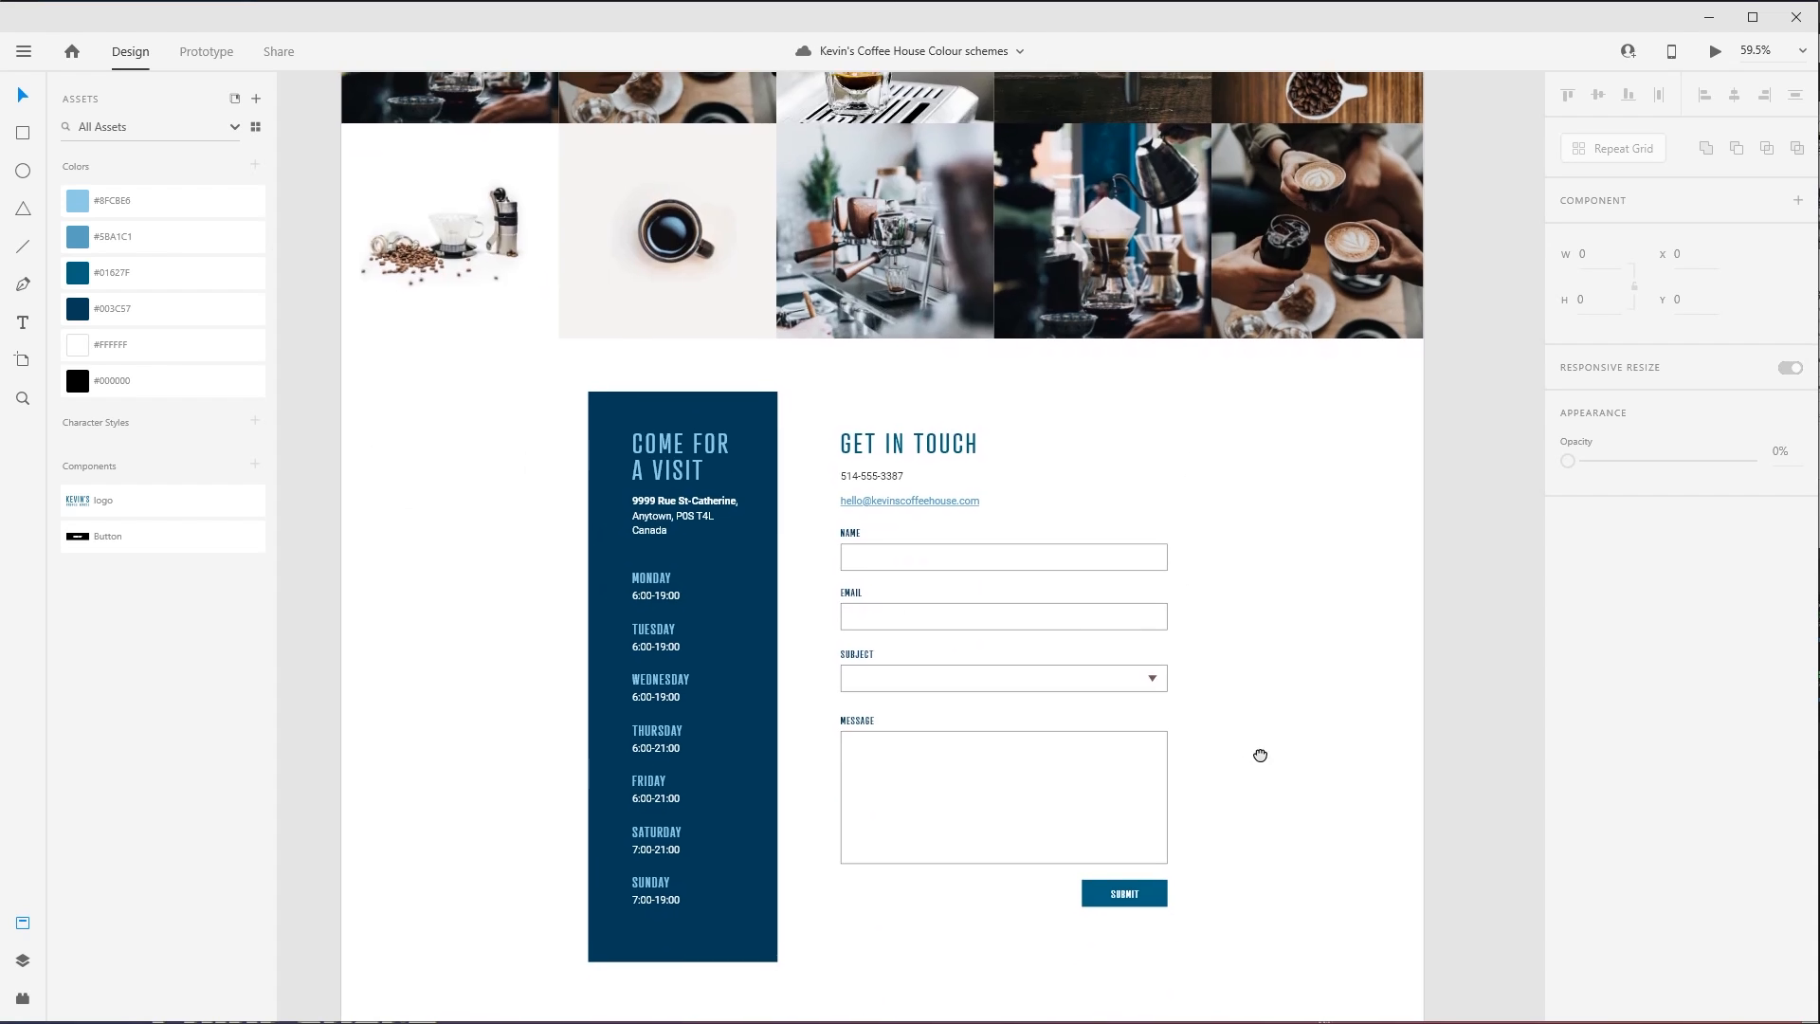
scroll(1260, 752, down, 5)
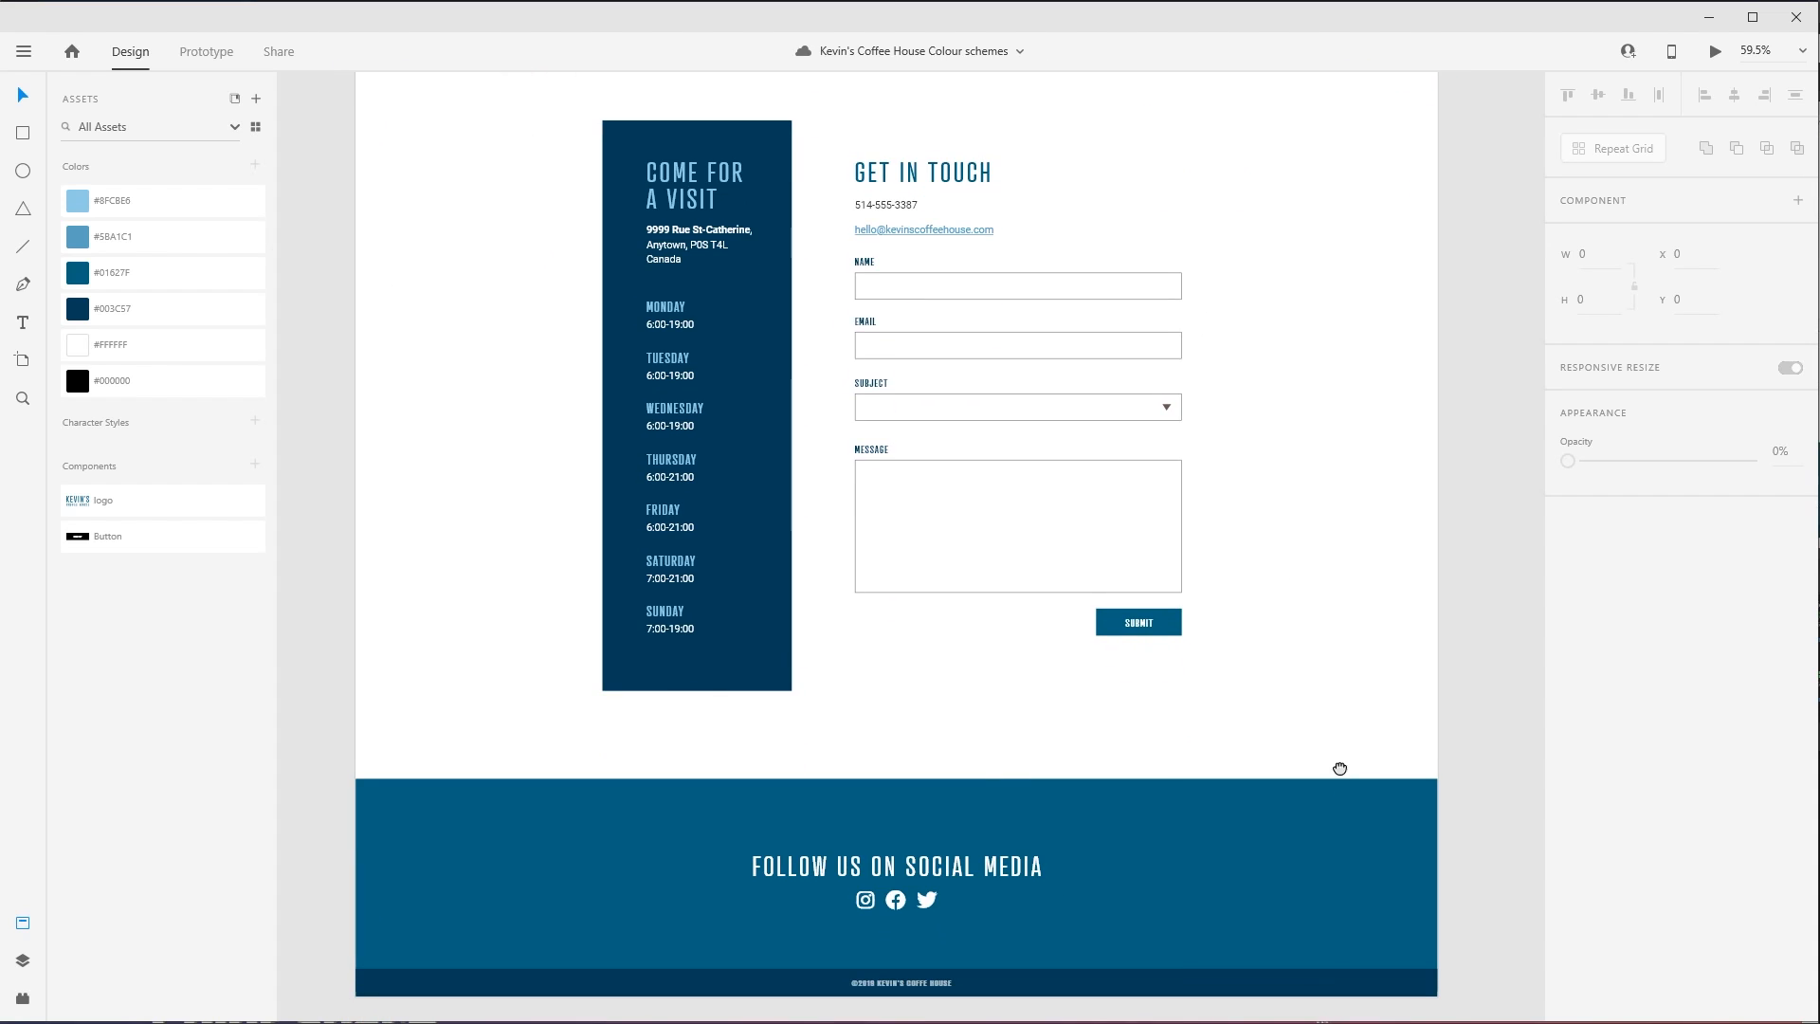
- Fill the copyright text below the footer with the saved #8FC8E6 and set its opacity to 100%
scroll(1341, 764, down, 1)
click(918, 918)
key(z)
drag(628, 808, 1056, 942)
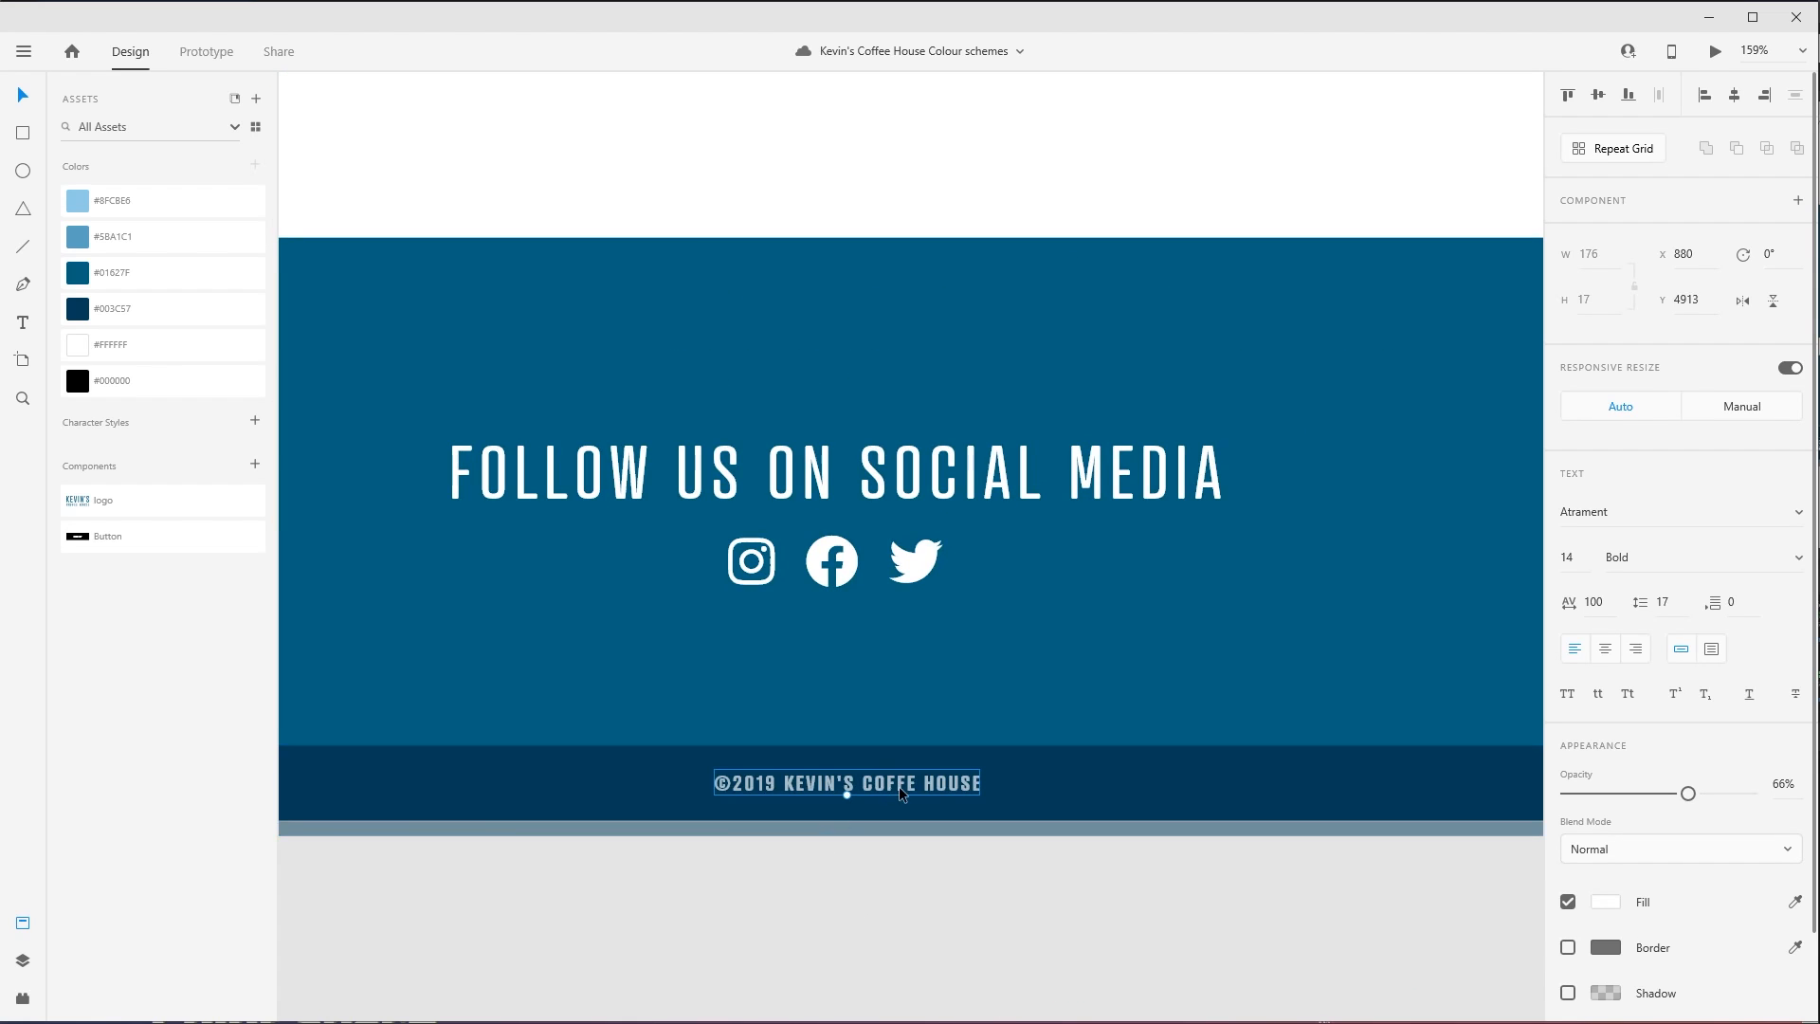
click(174, 209)
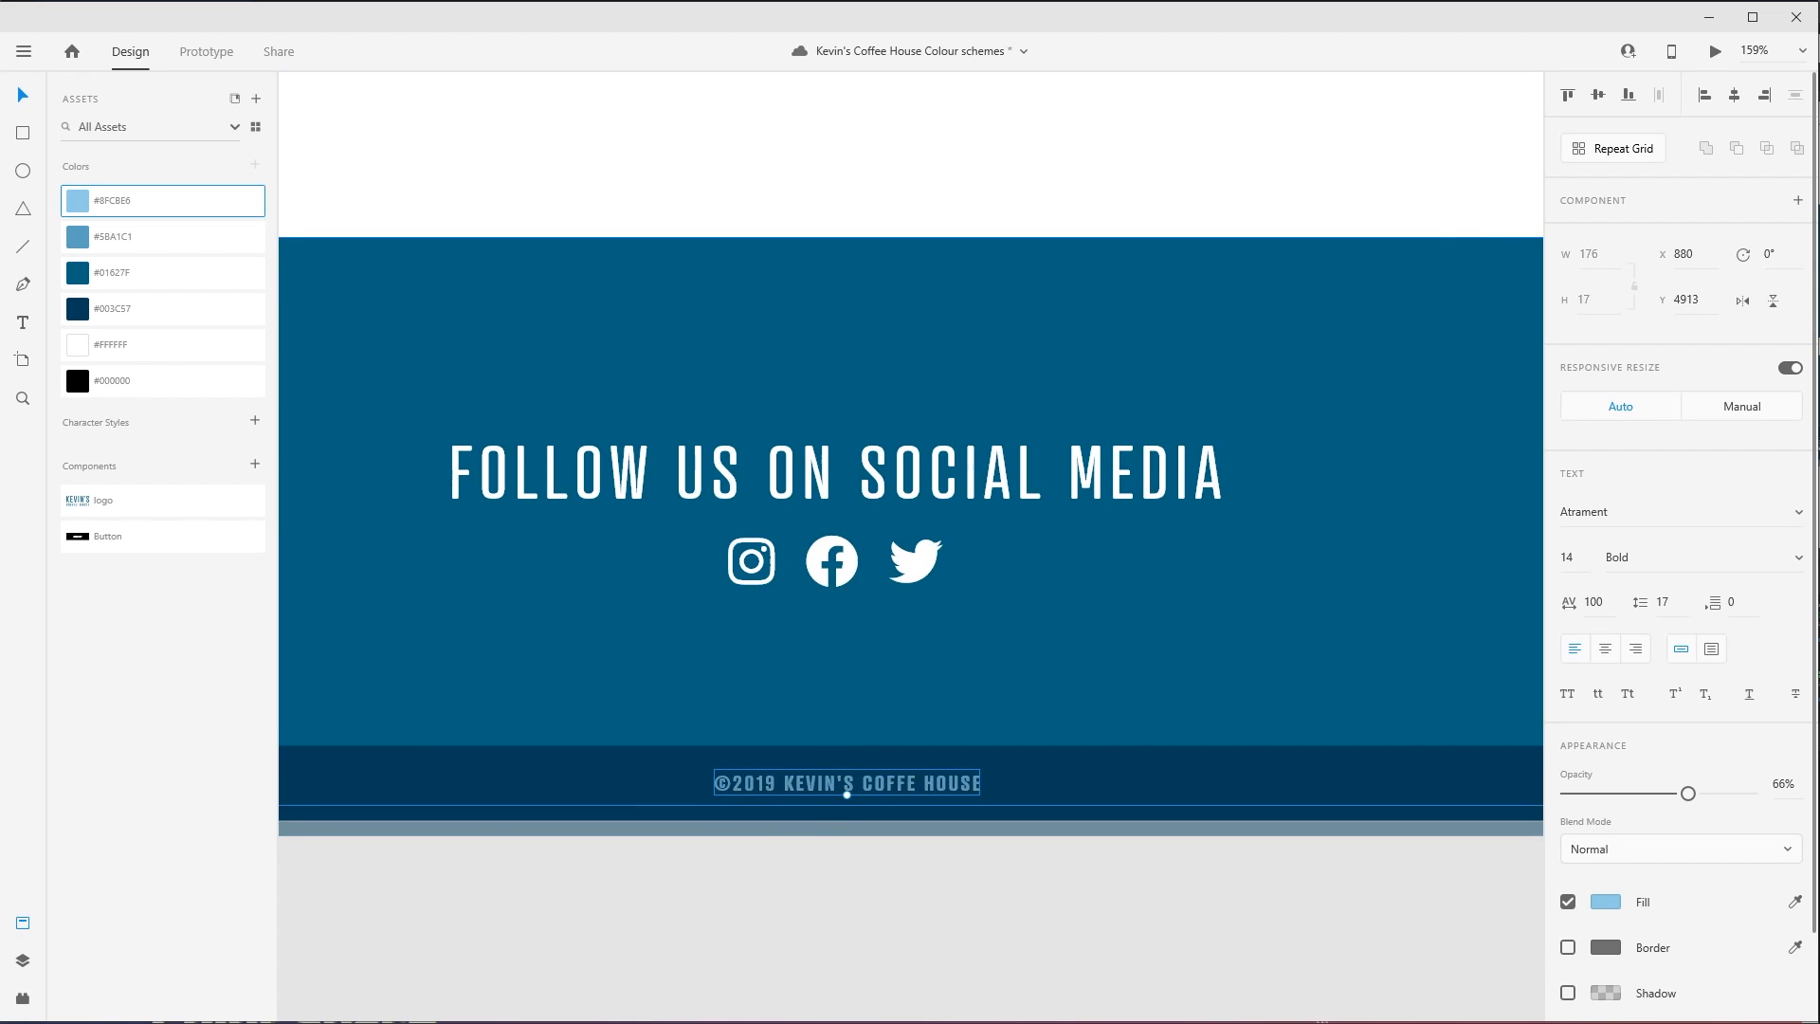
drag(1703, 802, 1752, 794)
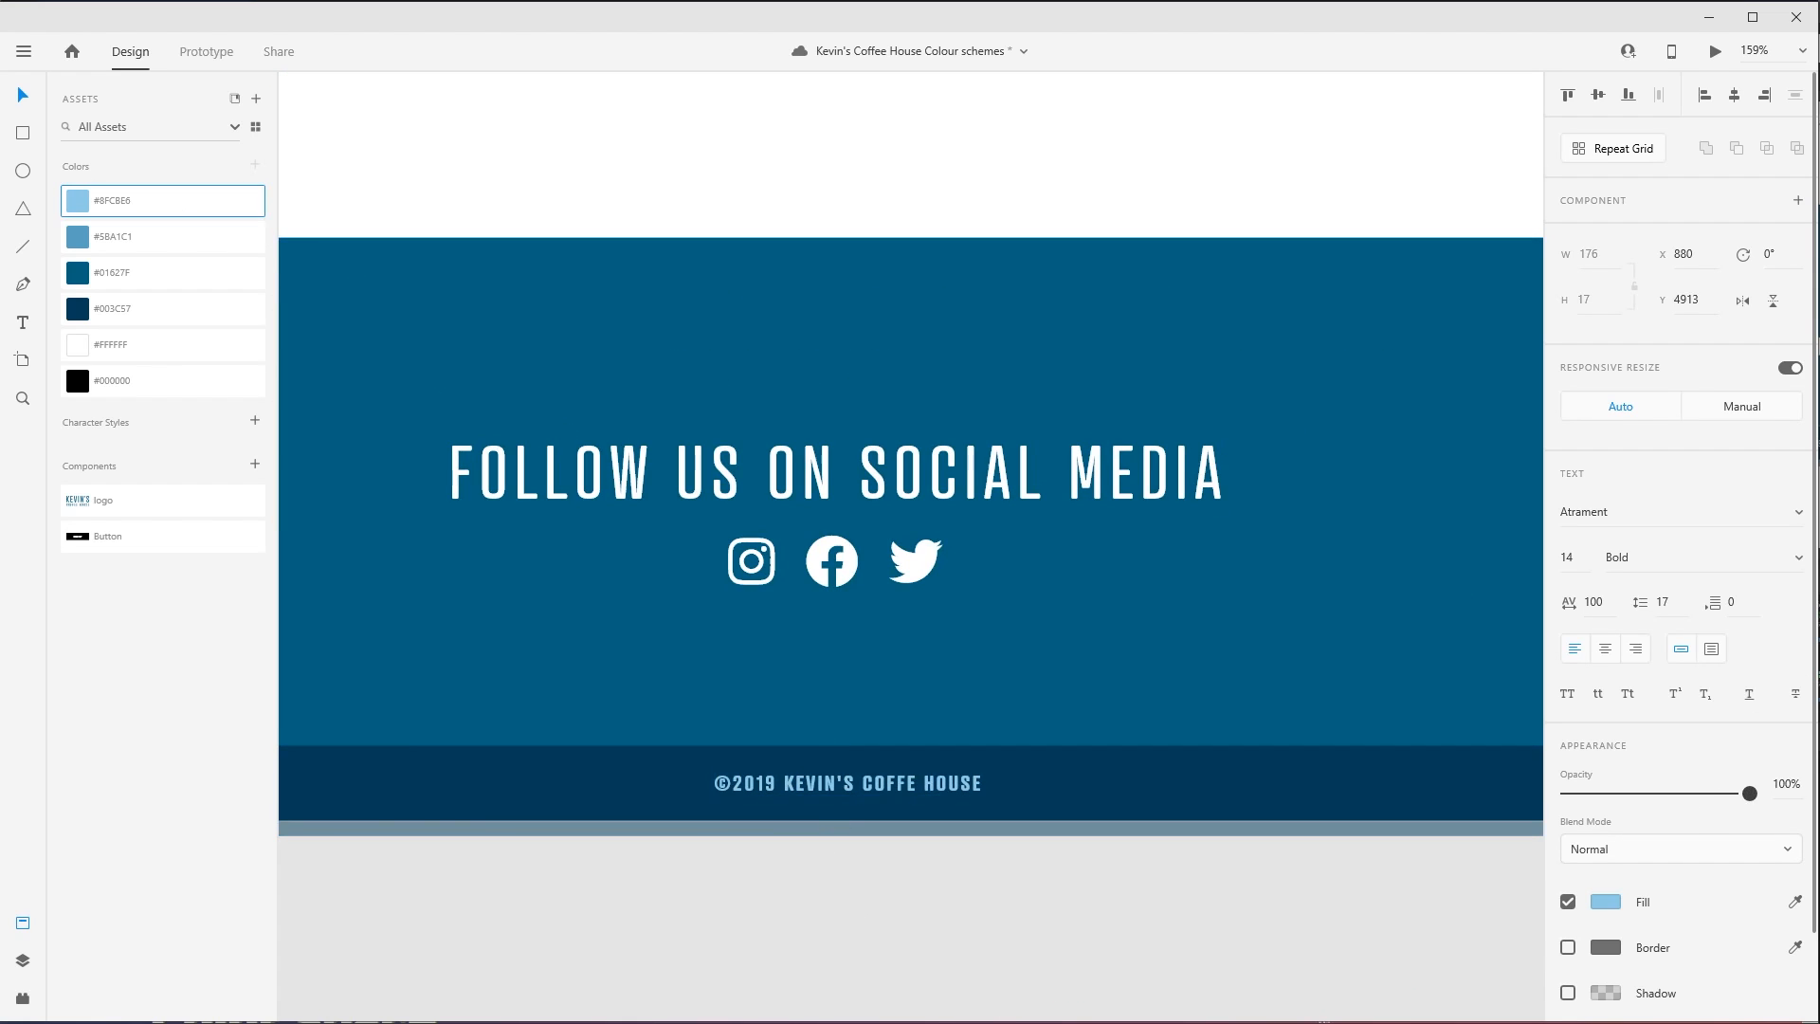
- Apply the saved #8FC8E6 to the Instagram, Facebook and Twitter icons in the footer
click(905, 570)
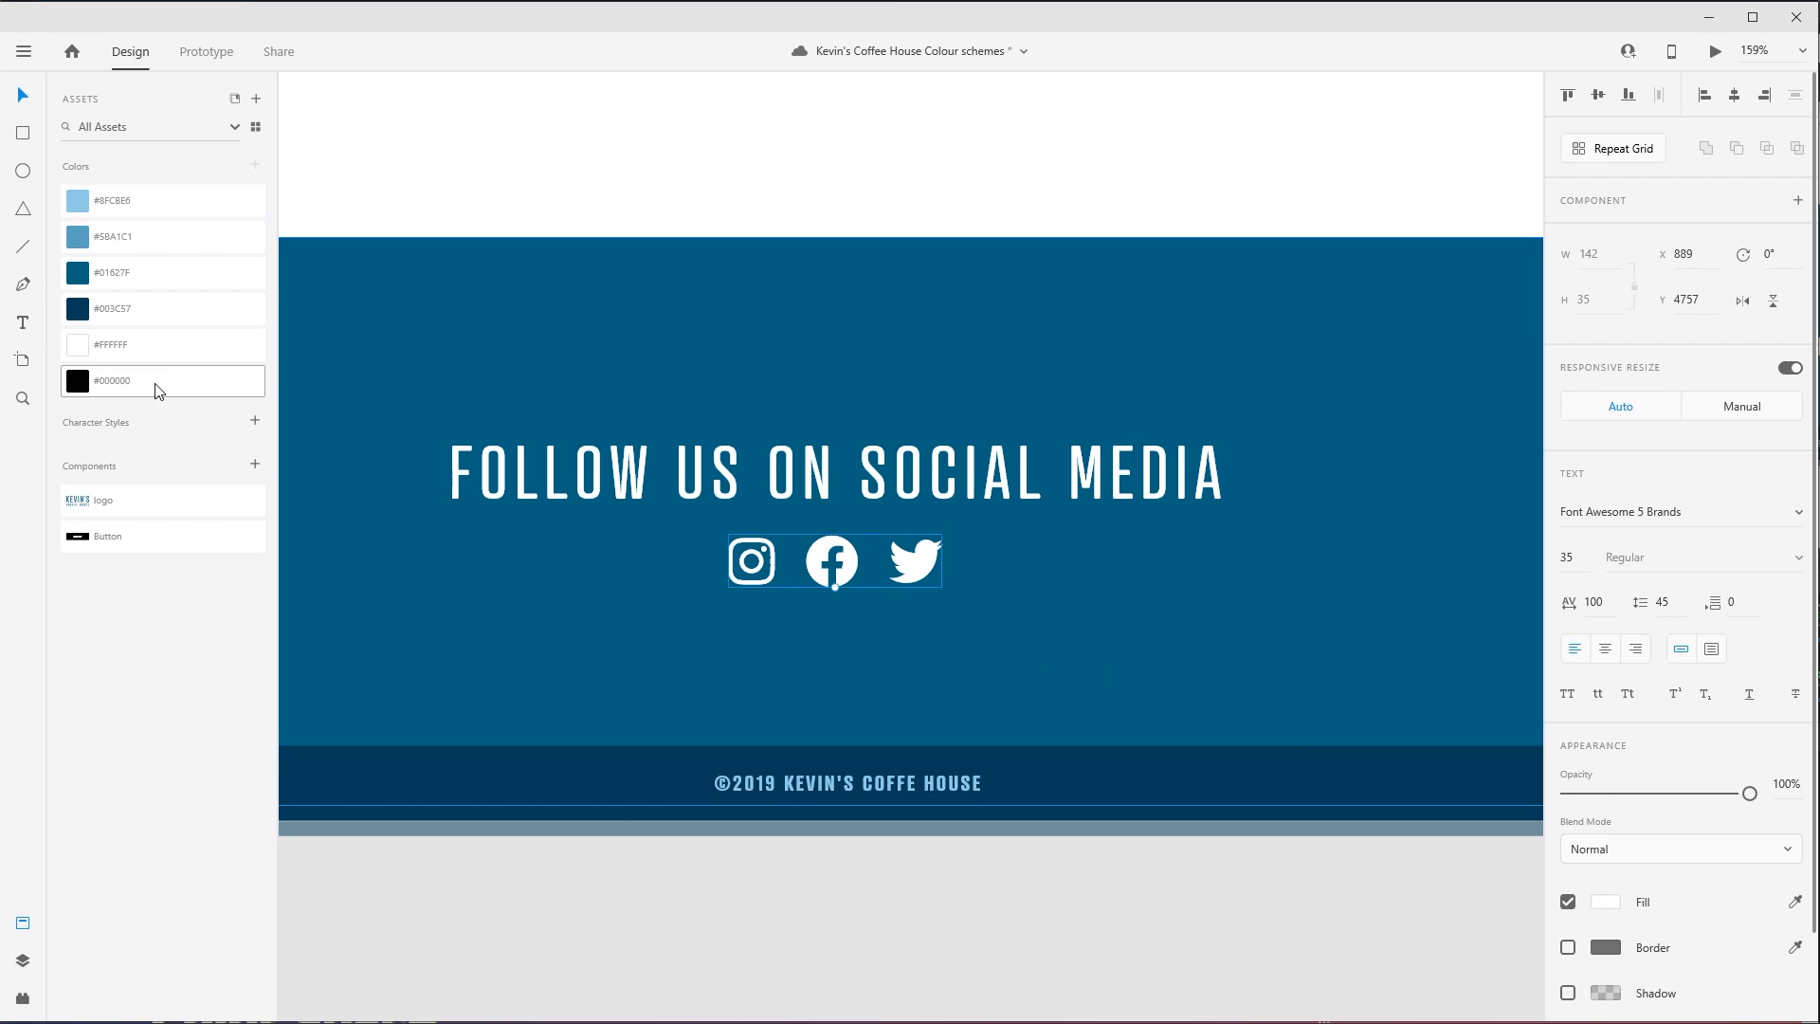
click(157, 318)
click(163, 212)
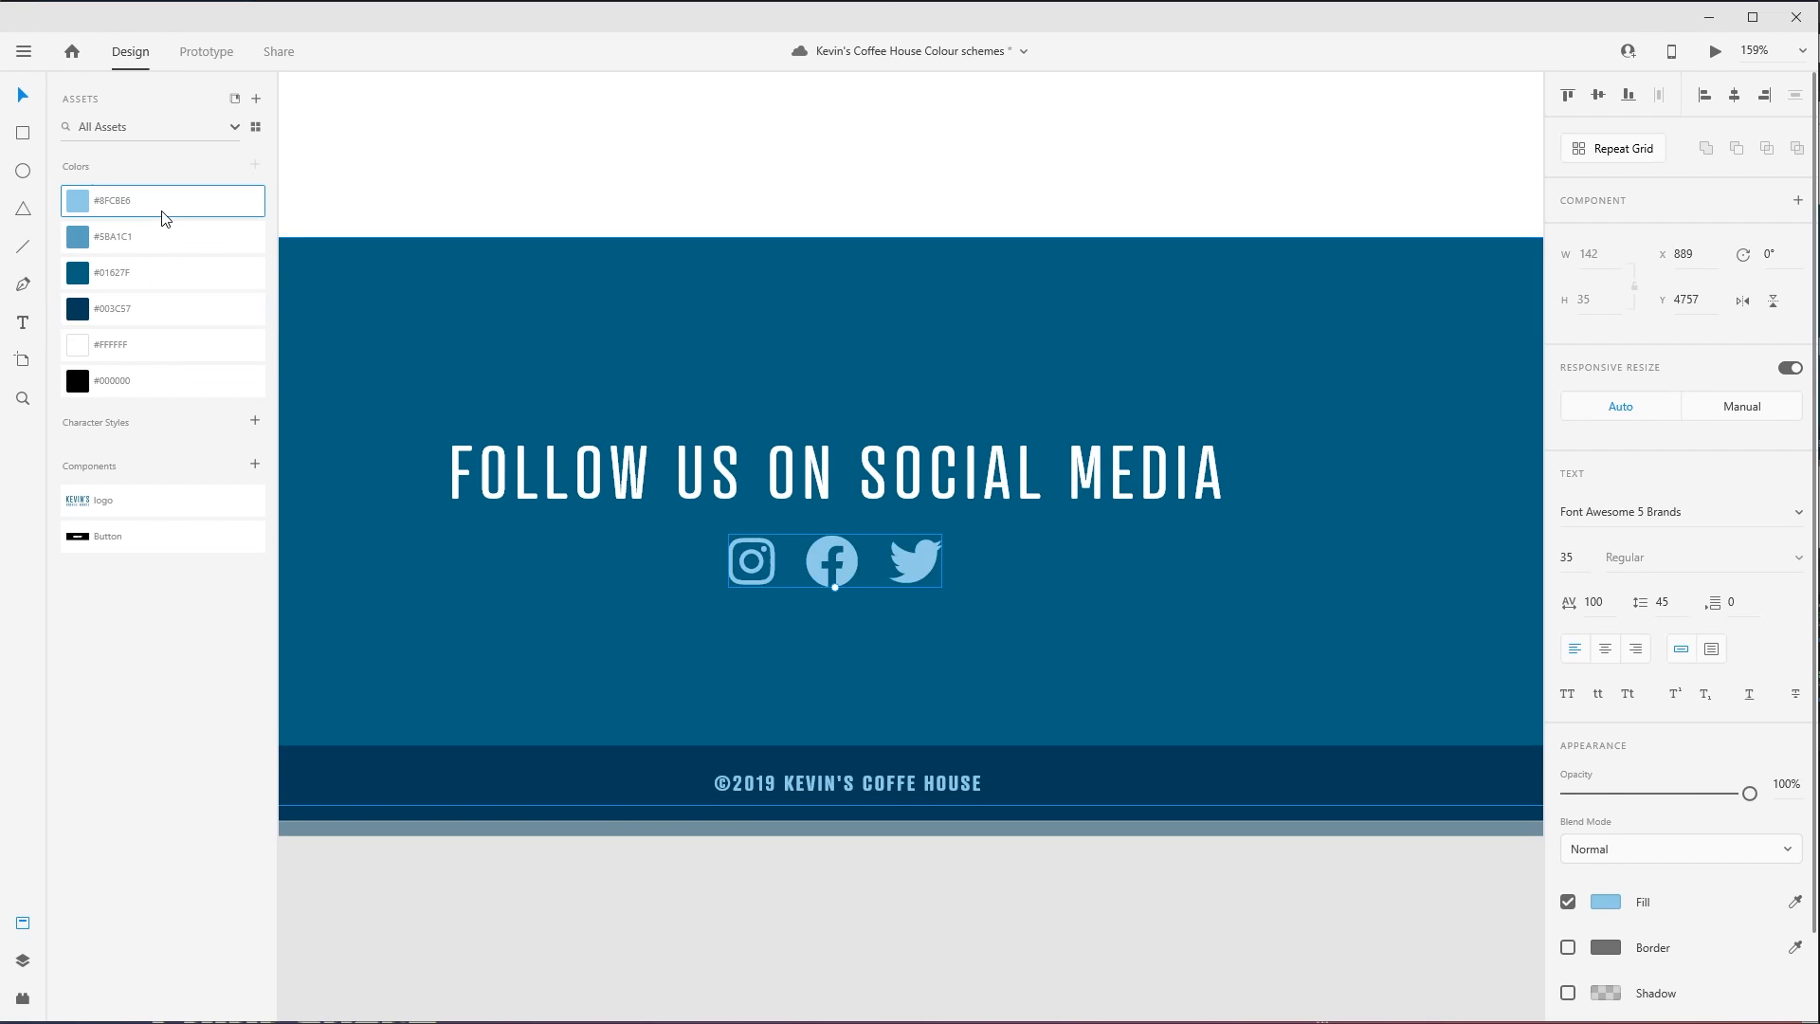
click(1132, 167)
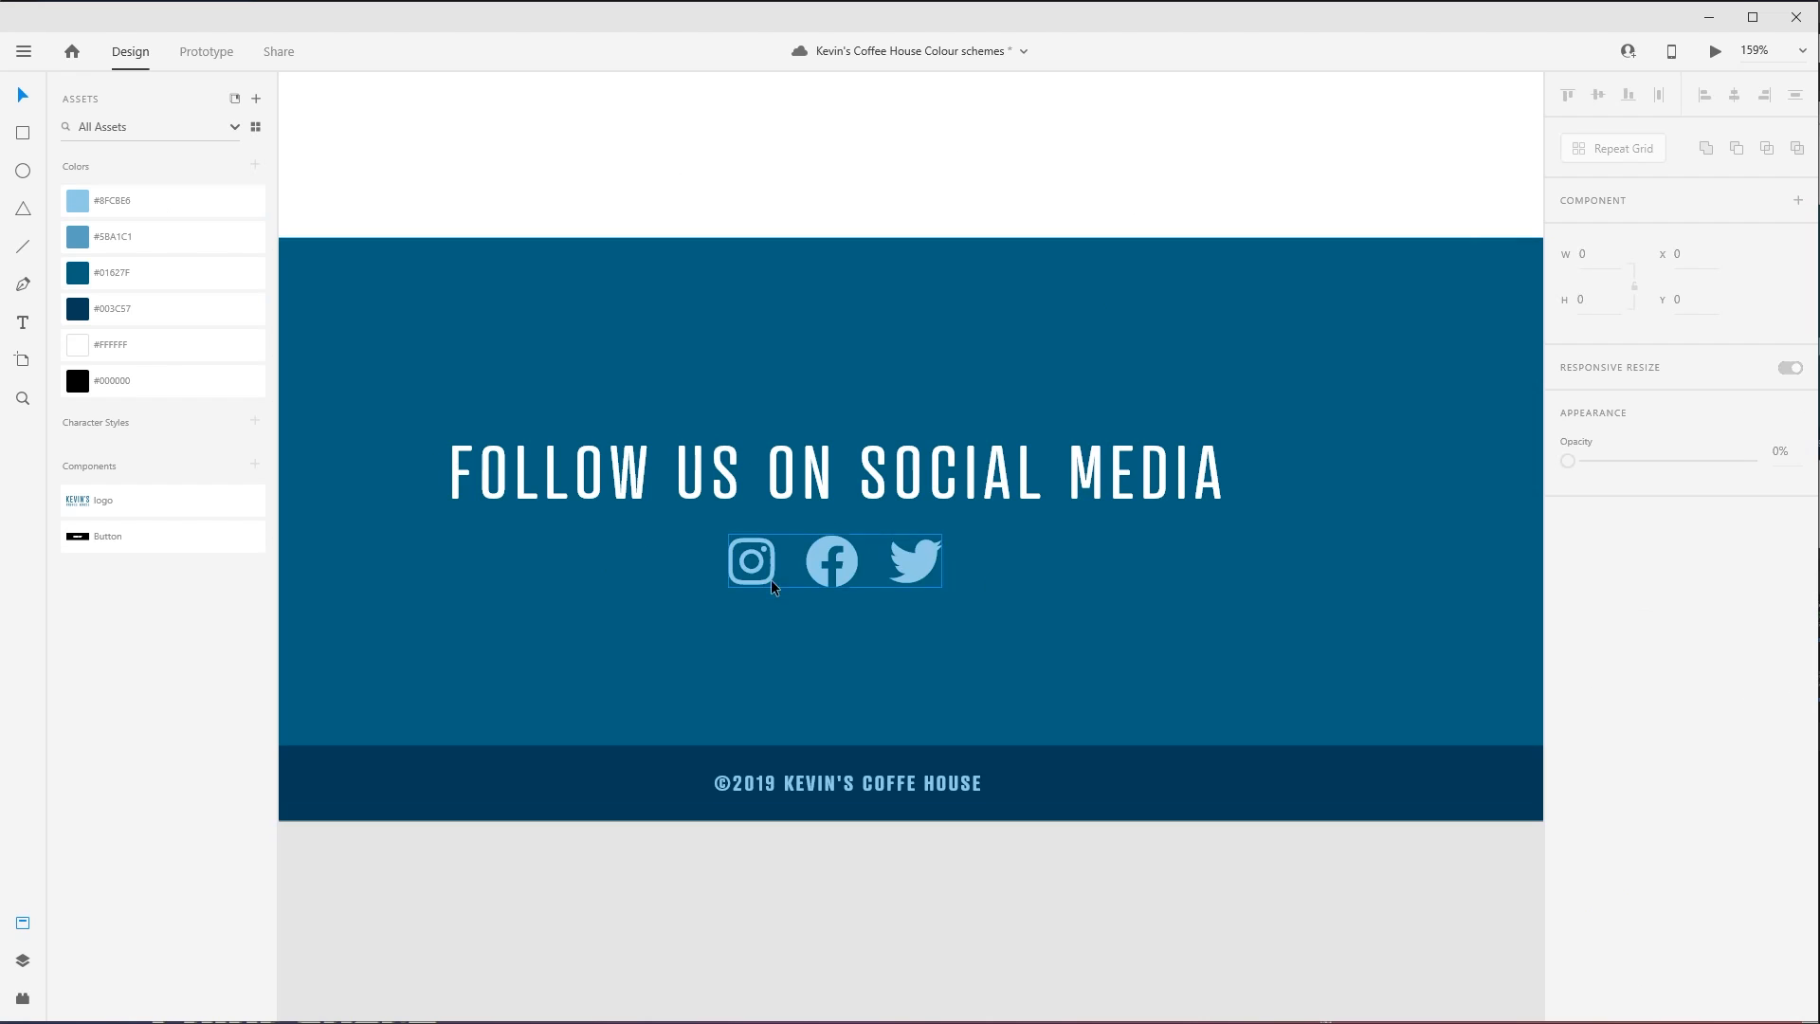
- Examine the blue colour scheme across the whole page, from the footer up to the logo and headline
key(ctrl+minus)
key(ctrl+minus)
key(ctrl+minus)
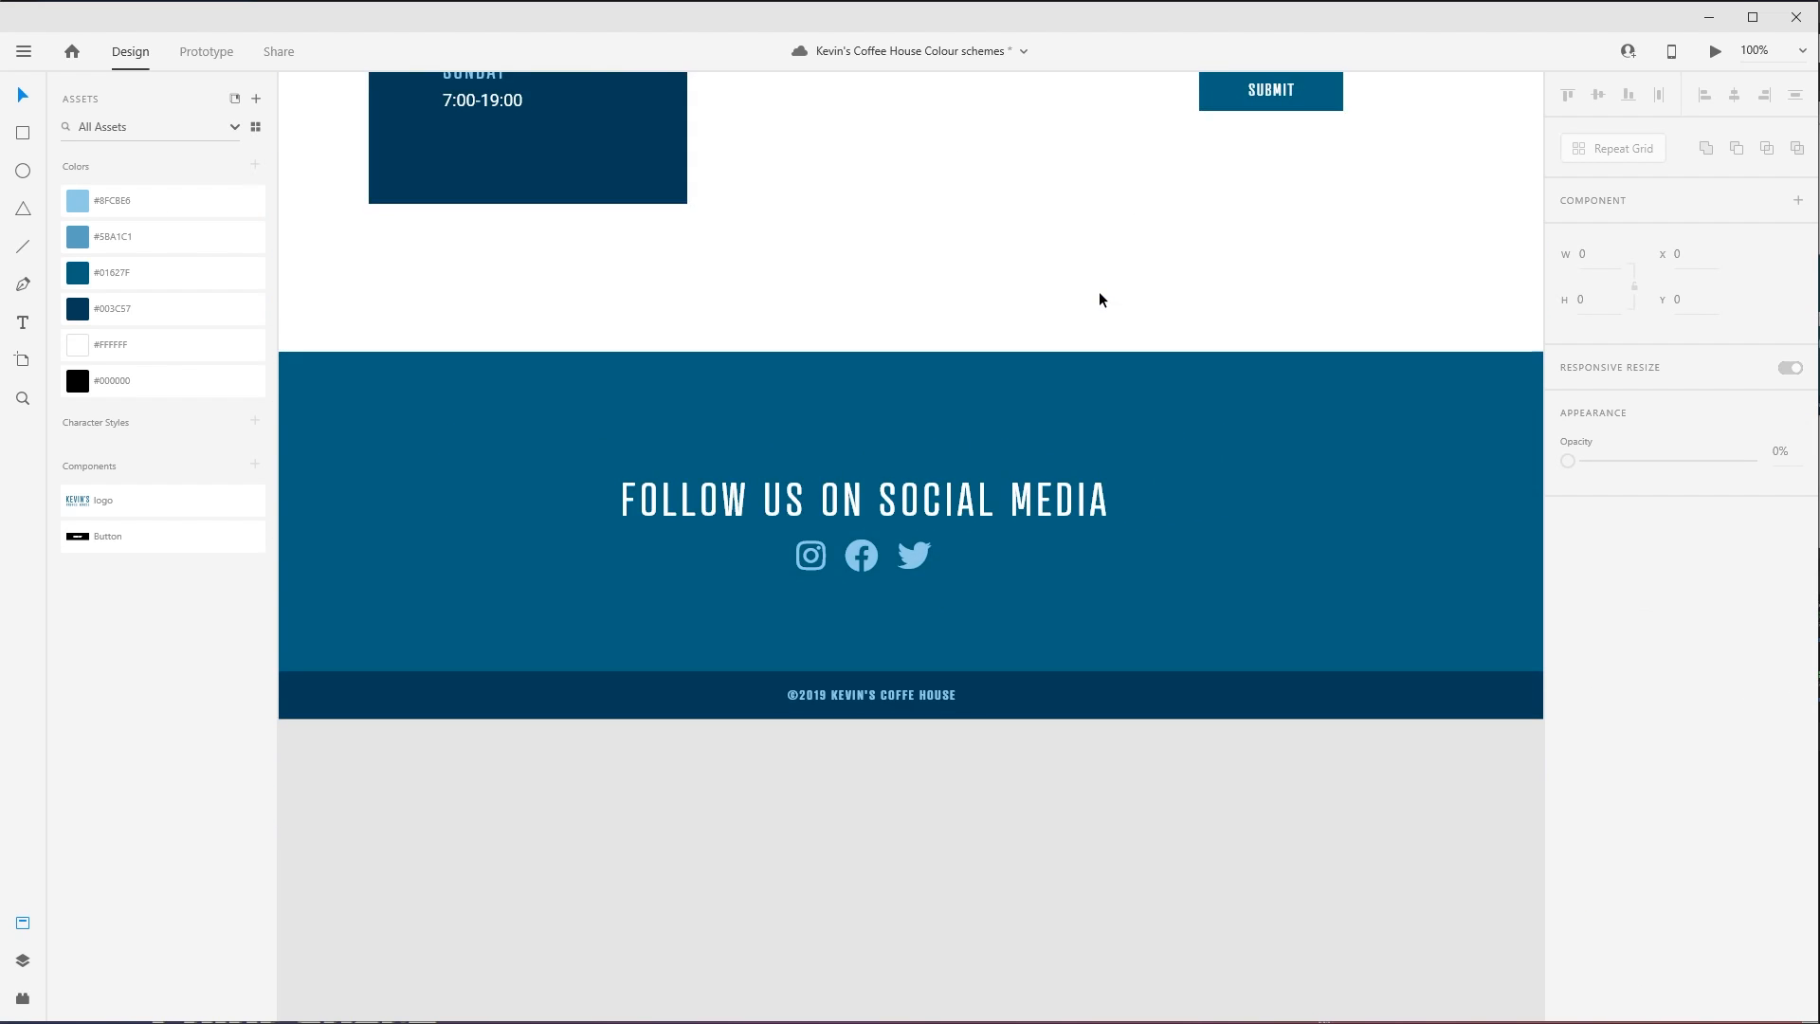
key(ctrl+minus)
key(ctrl+minus)
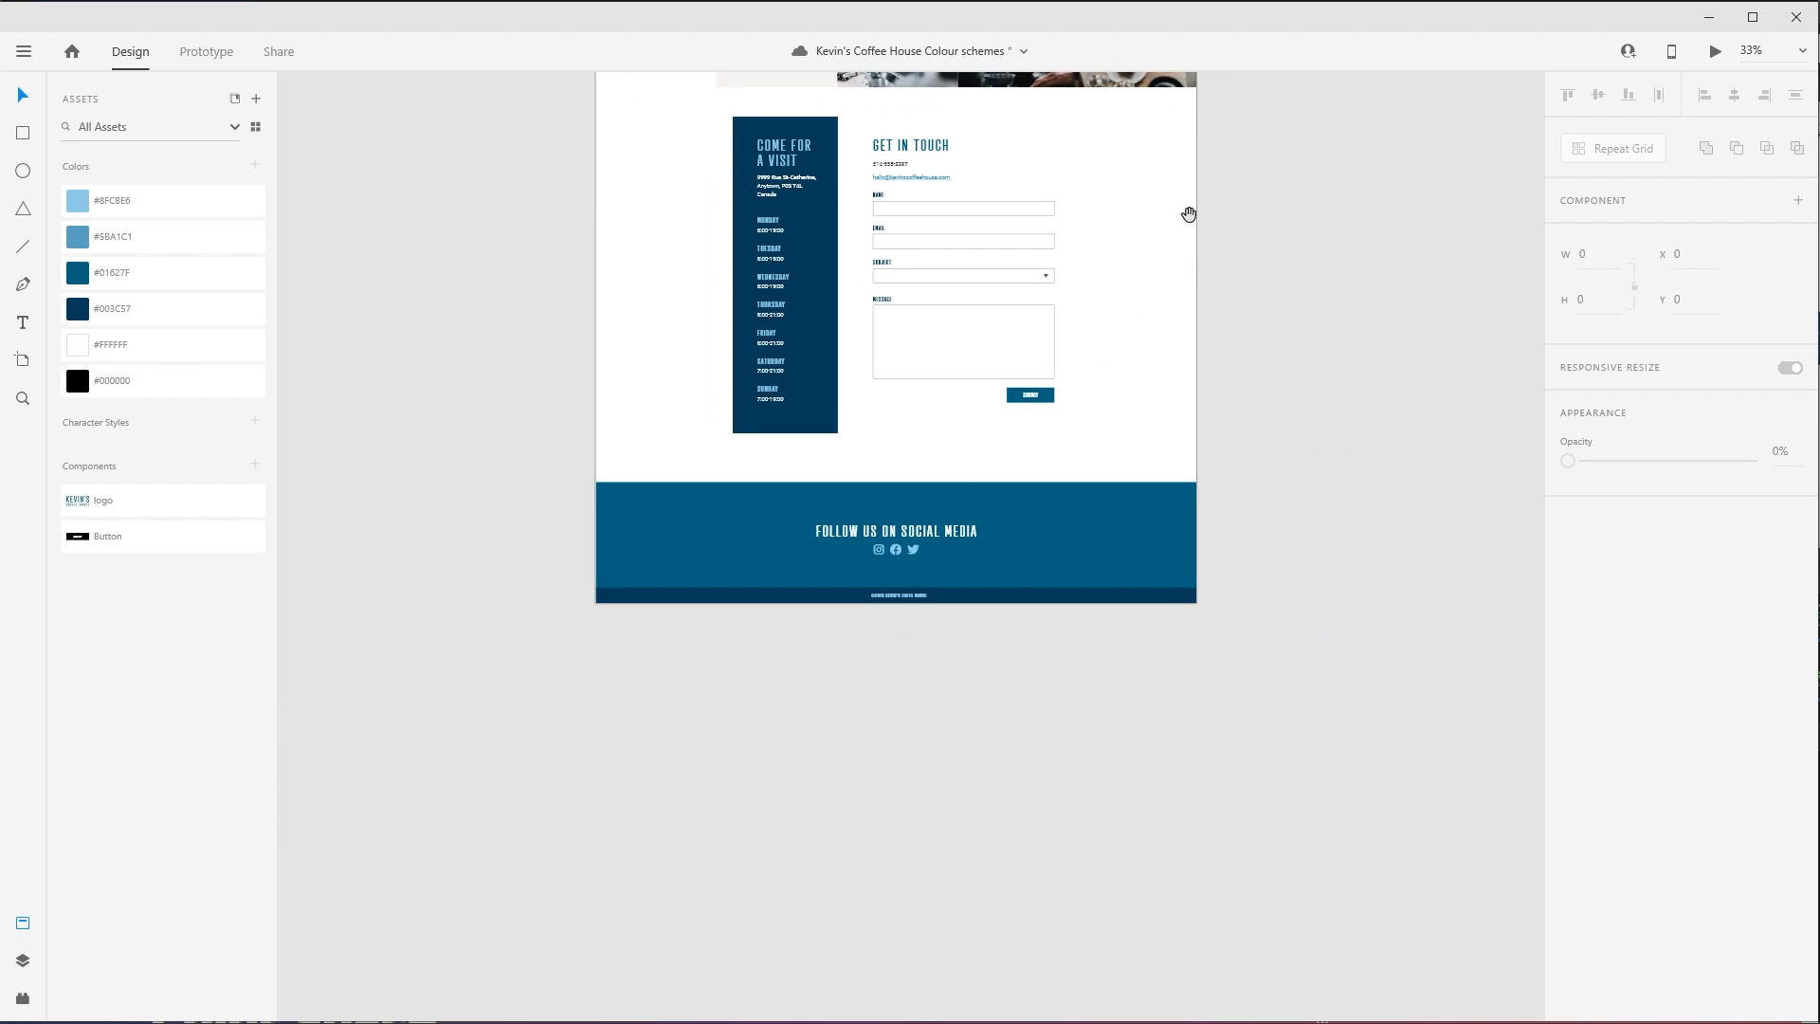
drag(1189, 214, 1145, 555)
drag(532, 304, 536, 596)
drag(629, 259, 593, 486)
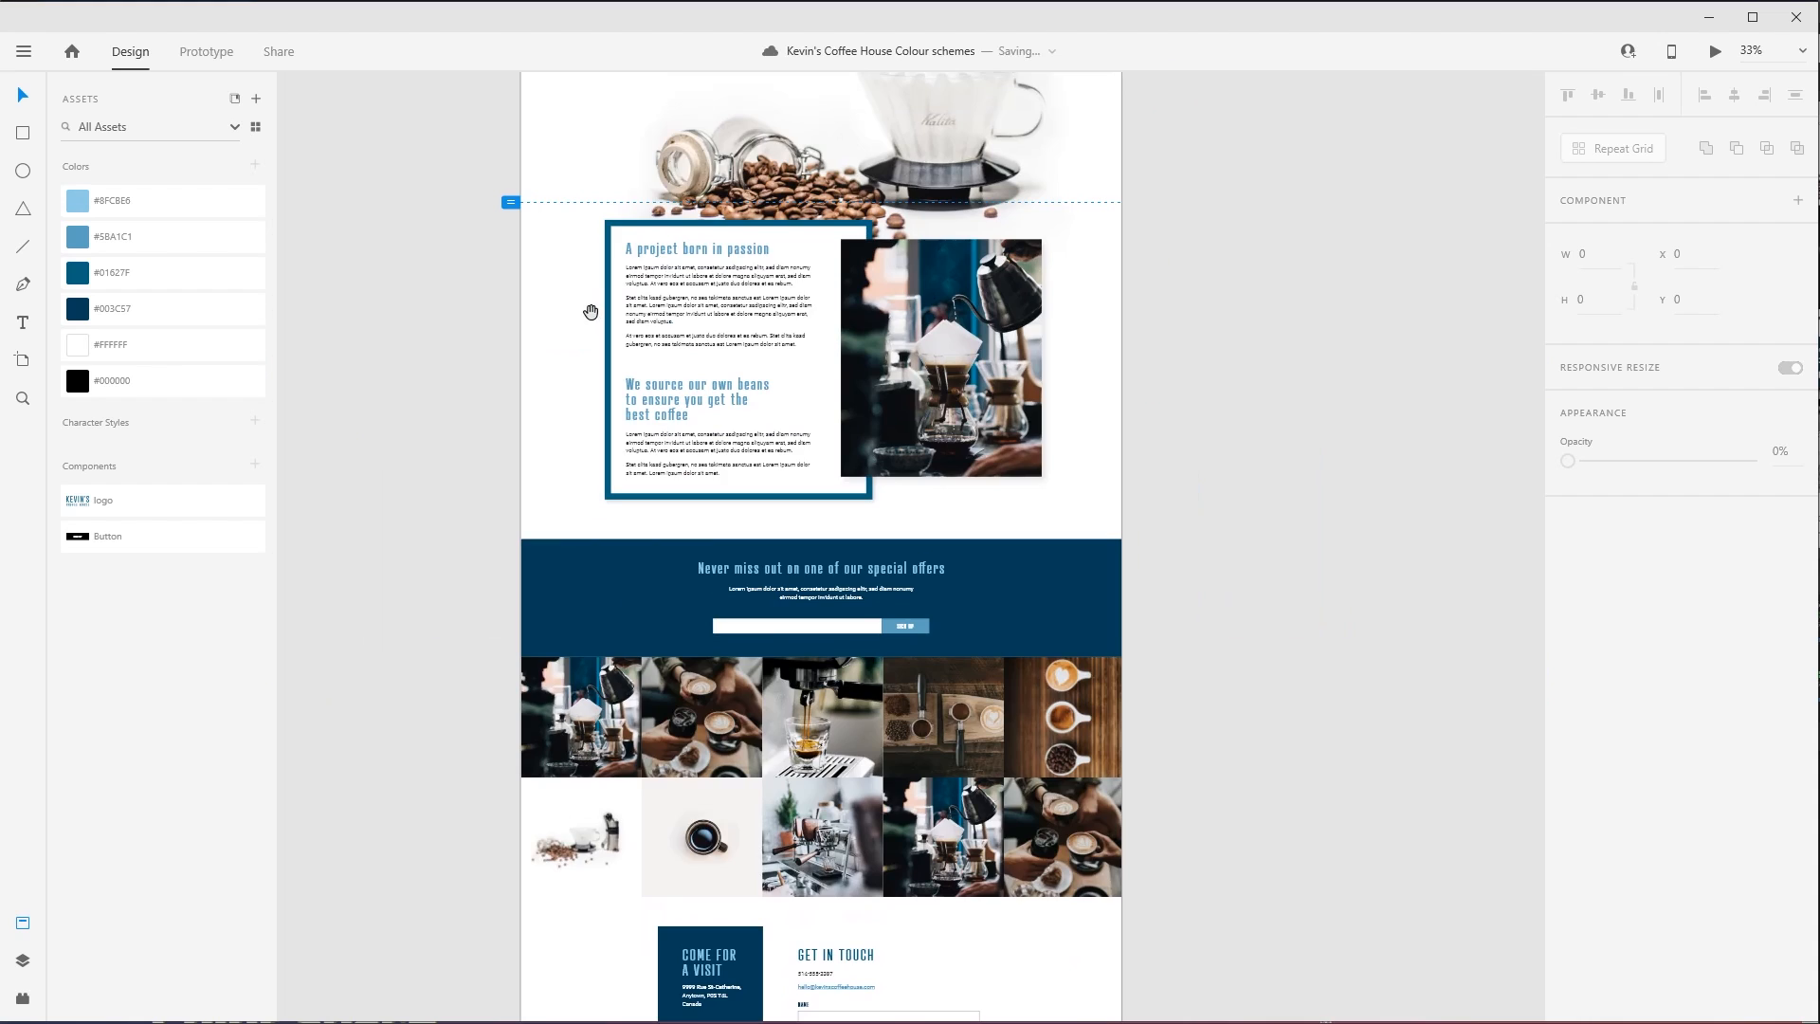
drag(593, 309, 525, 490)
drag(421, 106, 1247, 832)
drag(516, 130, 1237, 723)
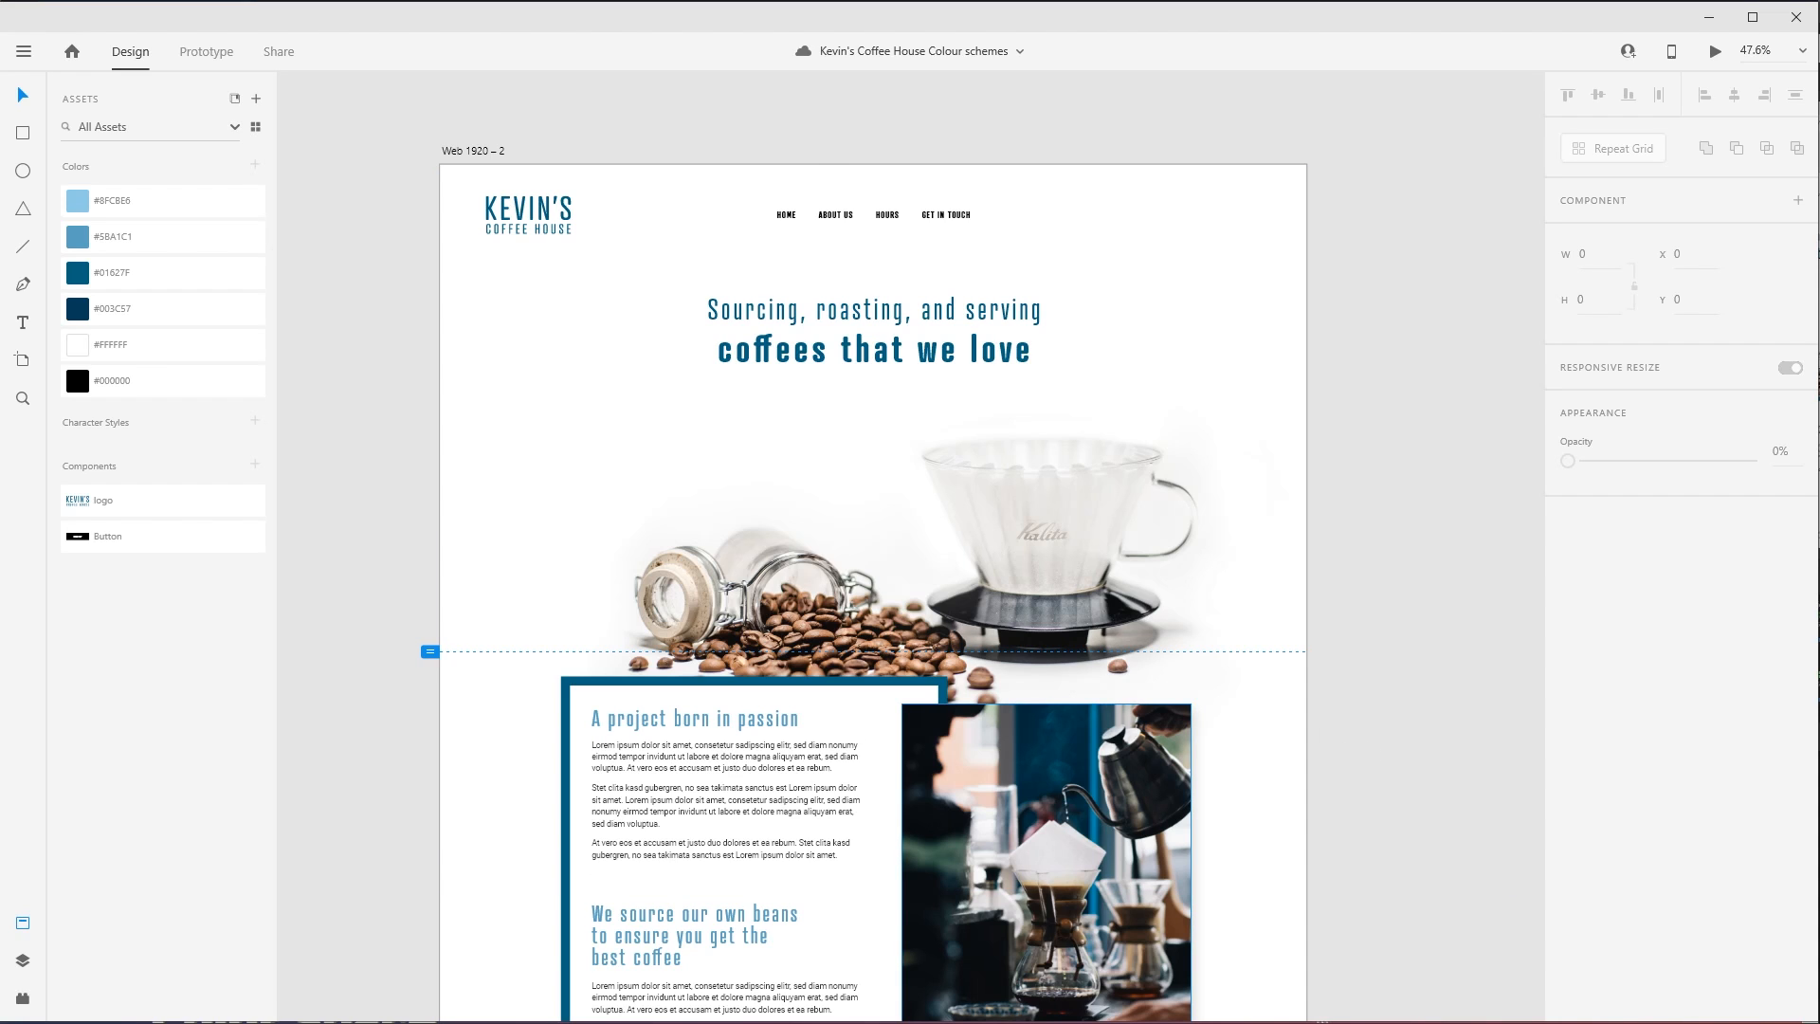
- Switch to the browser and view the CSS-Tricks article "Become a Front-End Master in 2020 With These 10 Project Ideas"
key(alt+Tab)
scroll(1339, 539, up, 6)
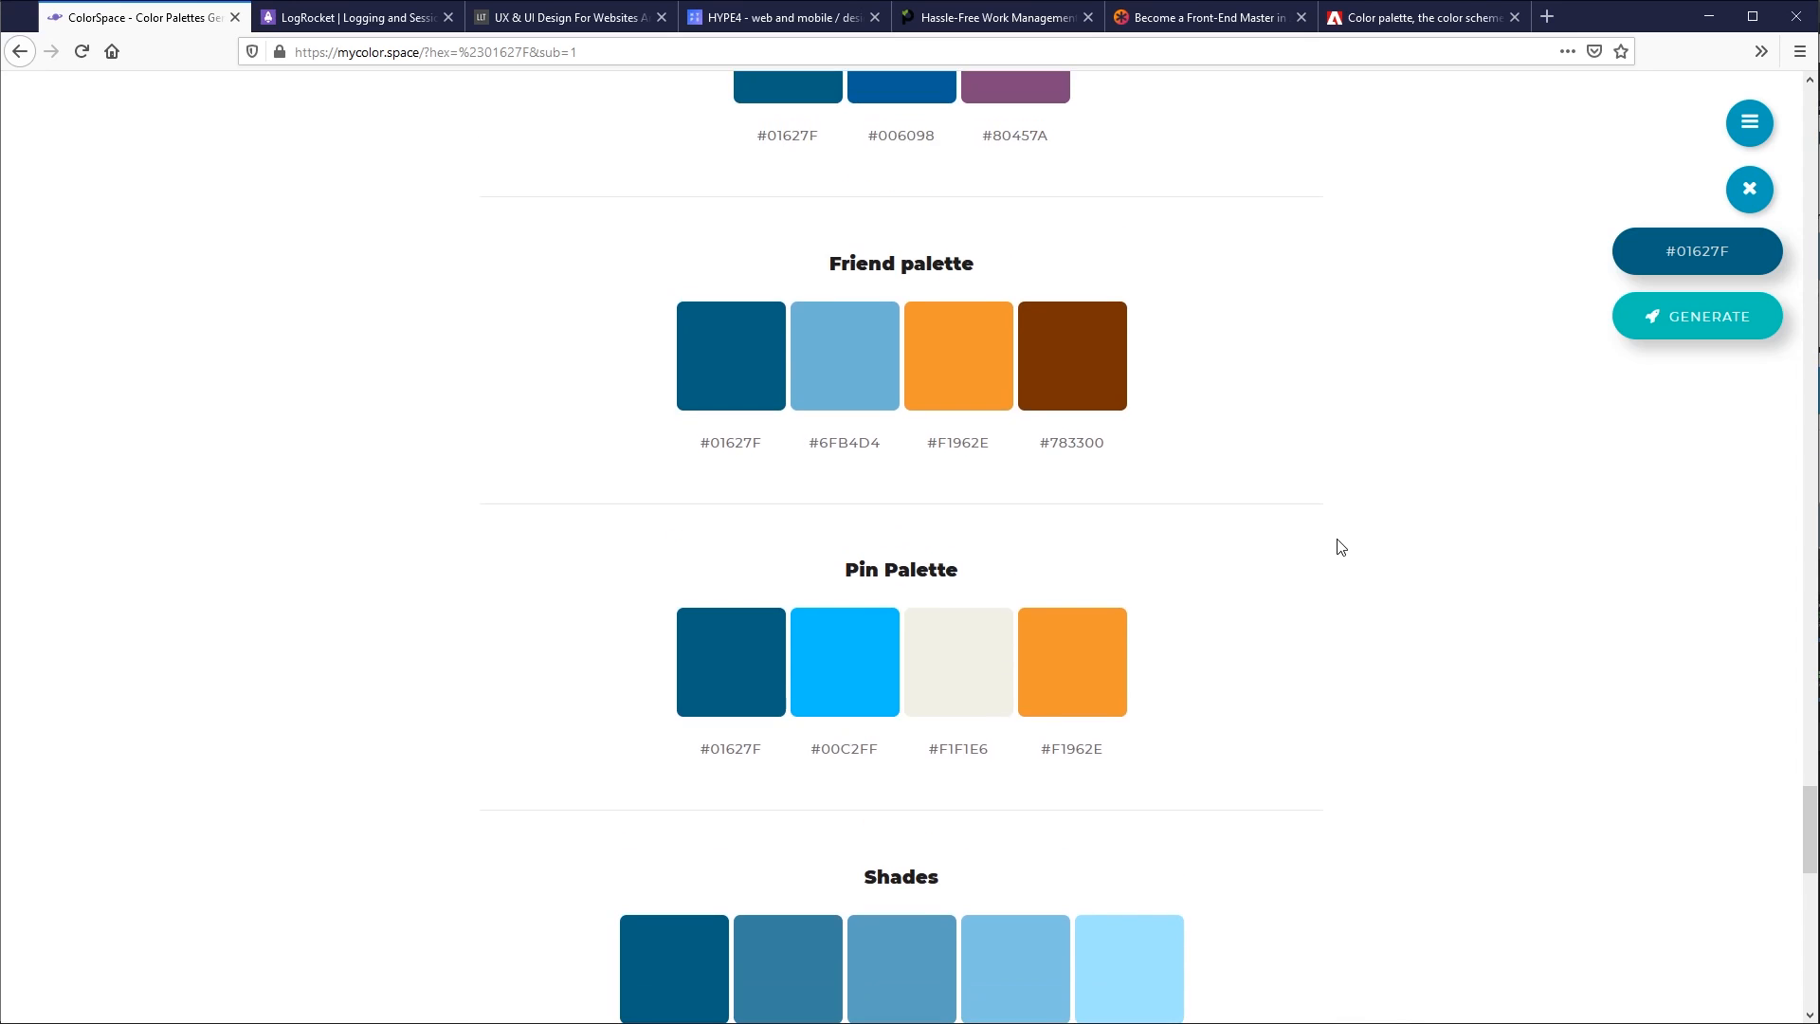
click(1206, 17)
scroll(1189, 424, up, 20)
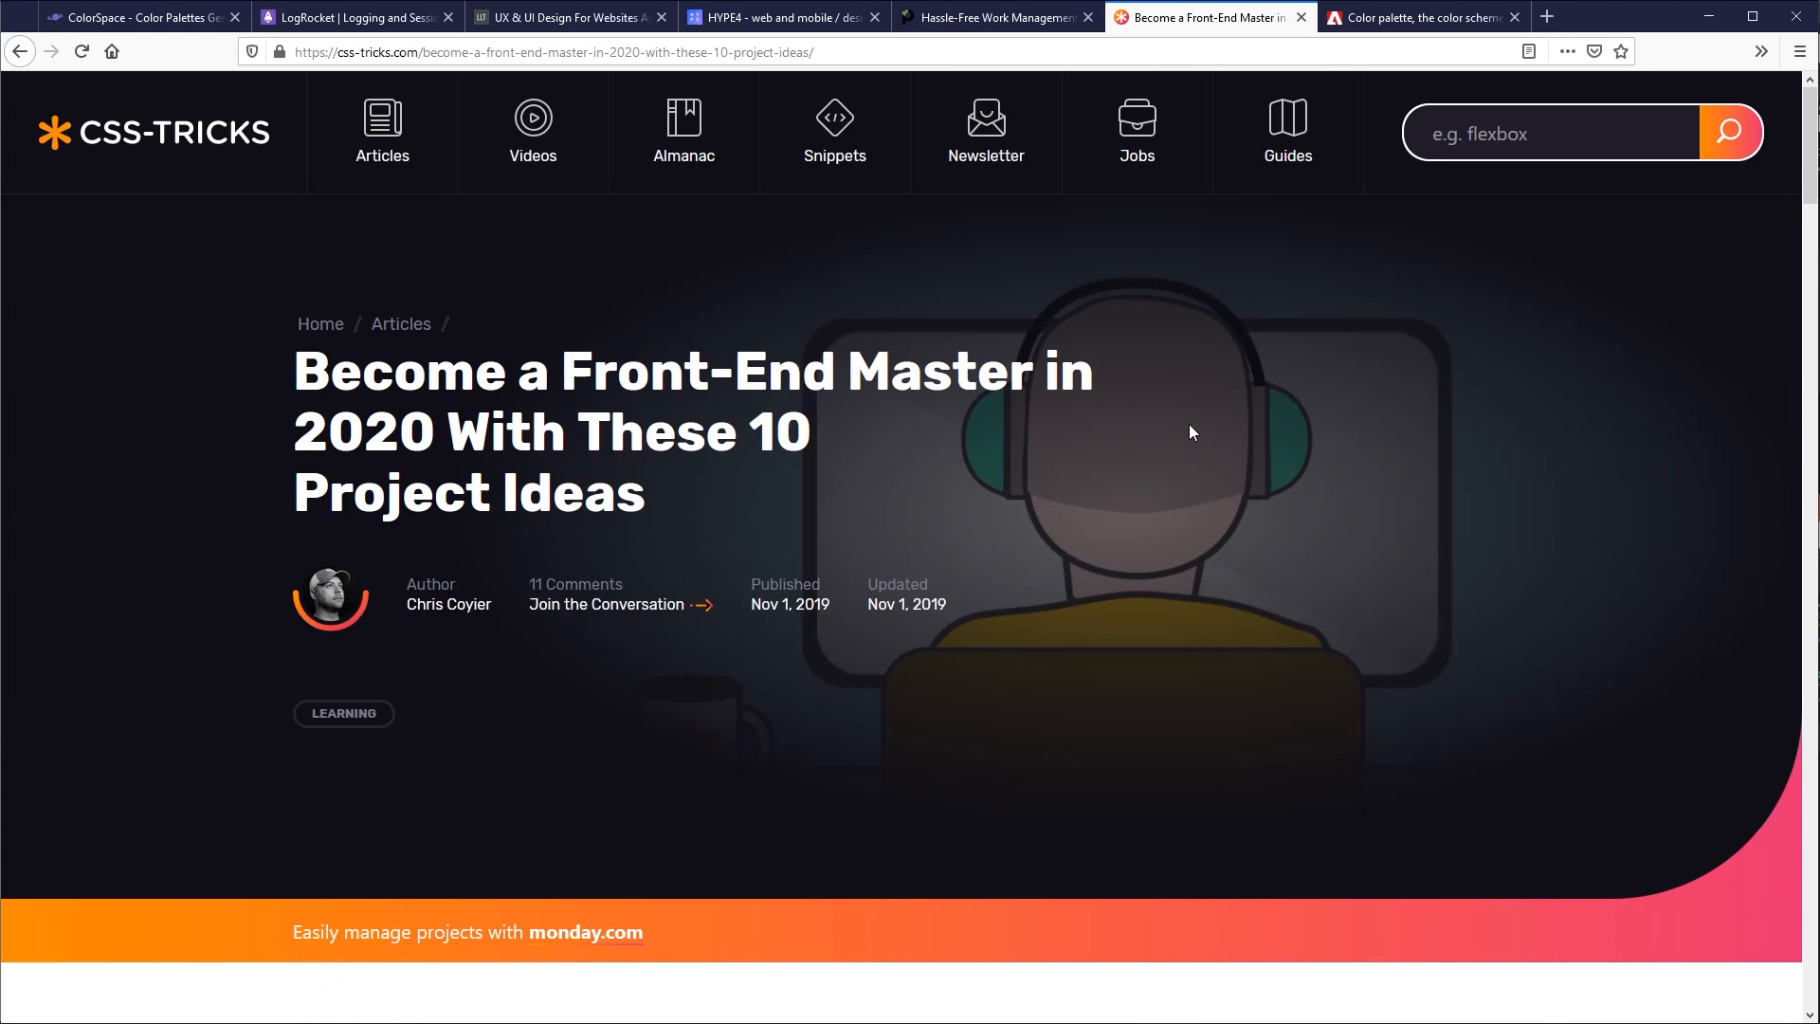
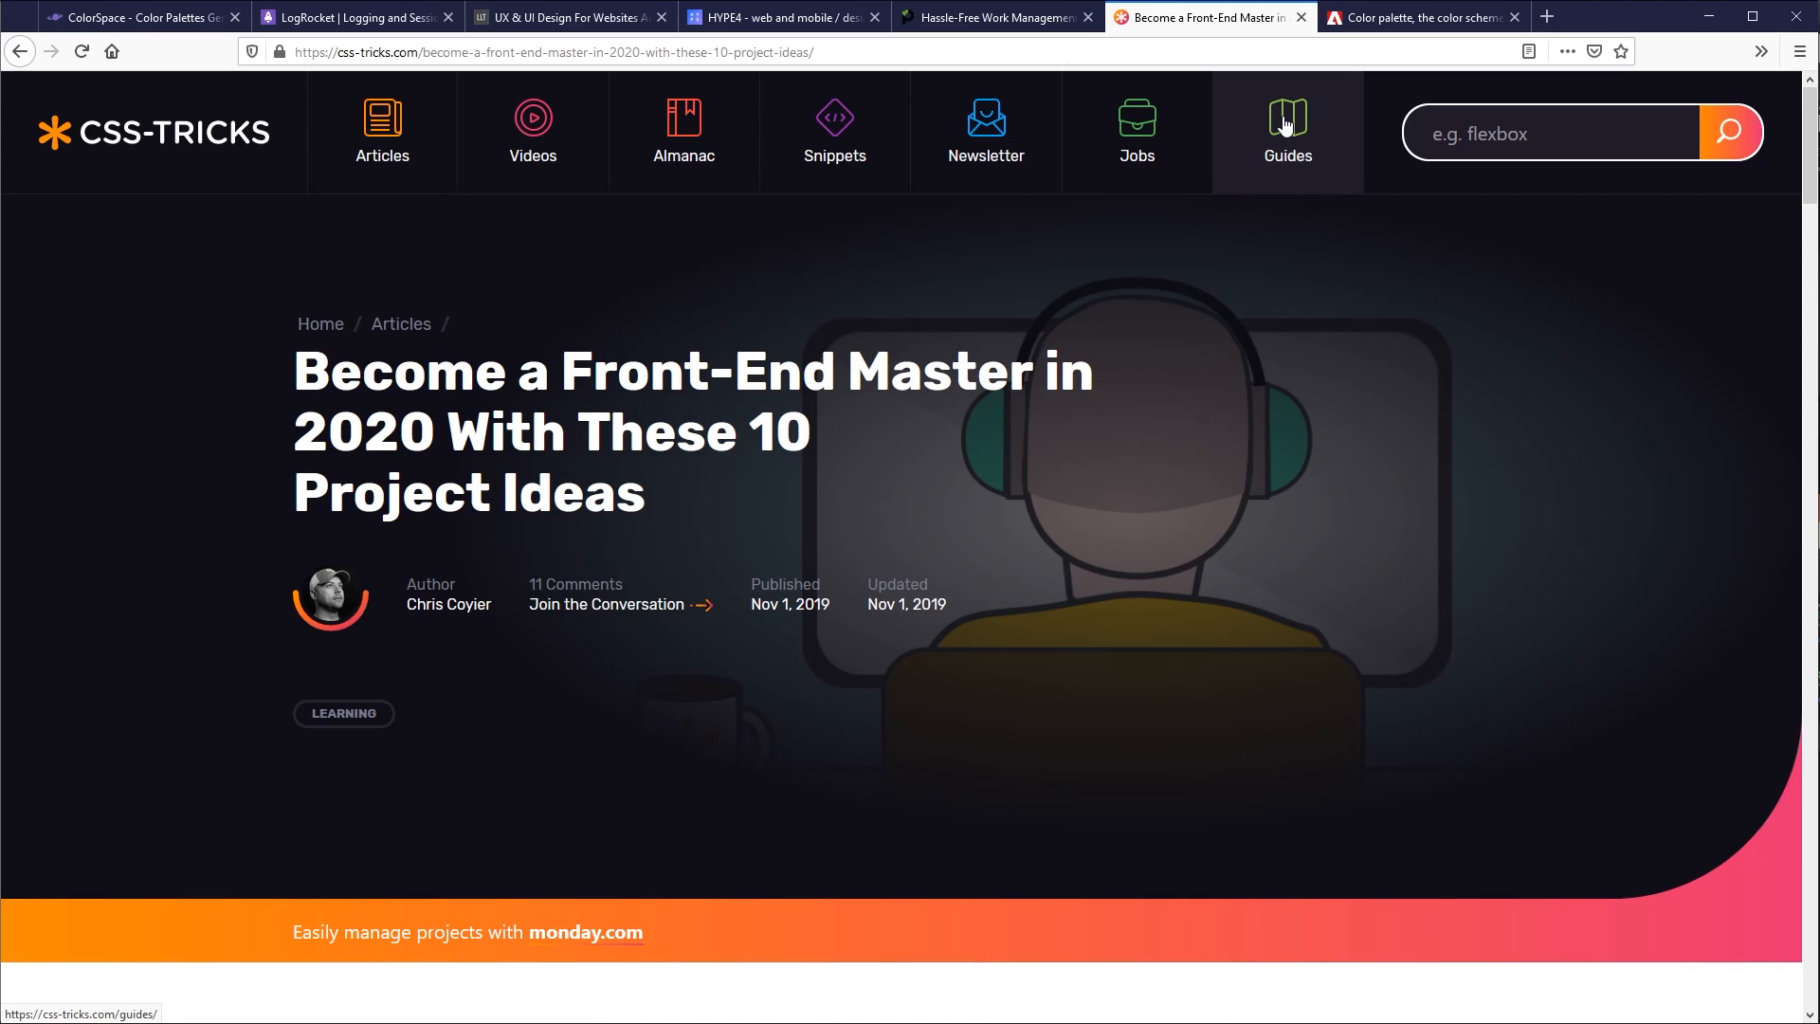
- Switch to the ColorSpace results for #01627F and examine the Friend, Pin, Collective, Dust and Neighbor palettes
click(156, 21)
scroll(1293, 555, up, 1)
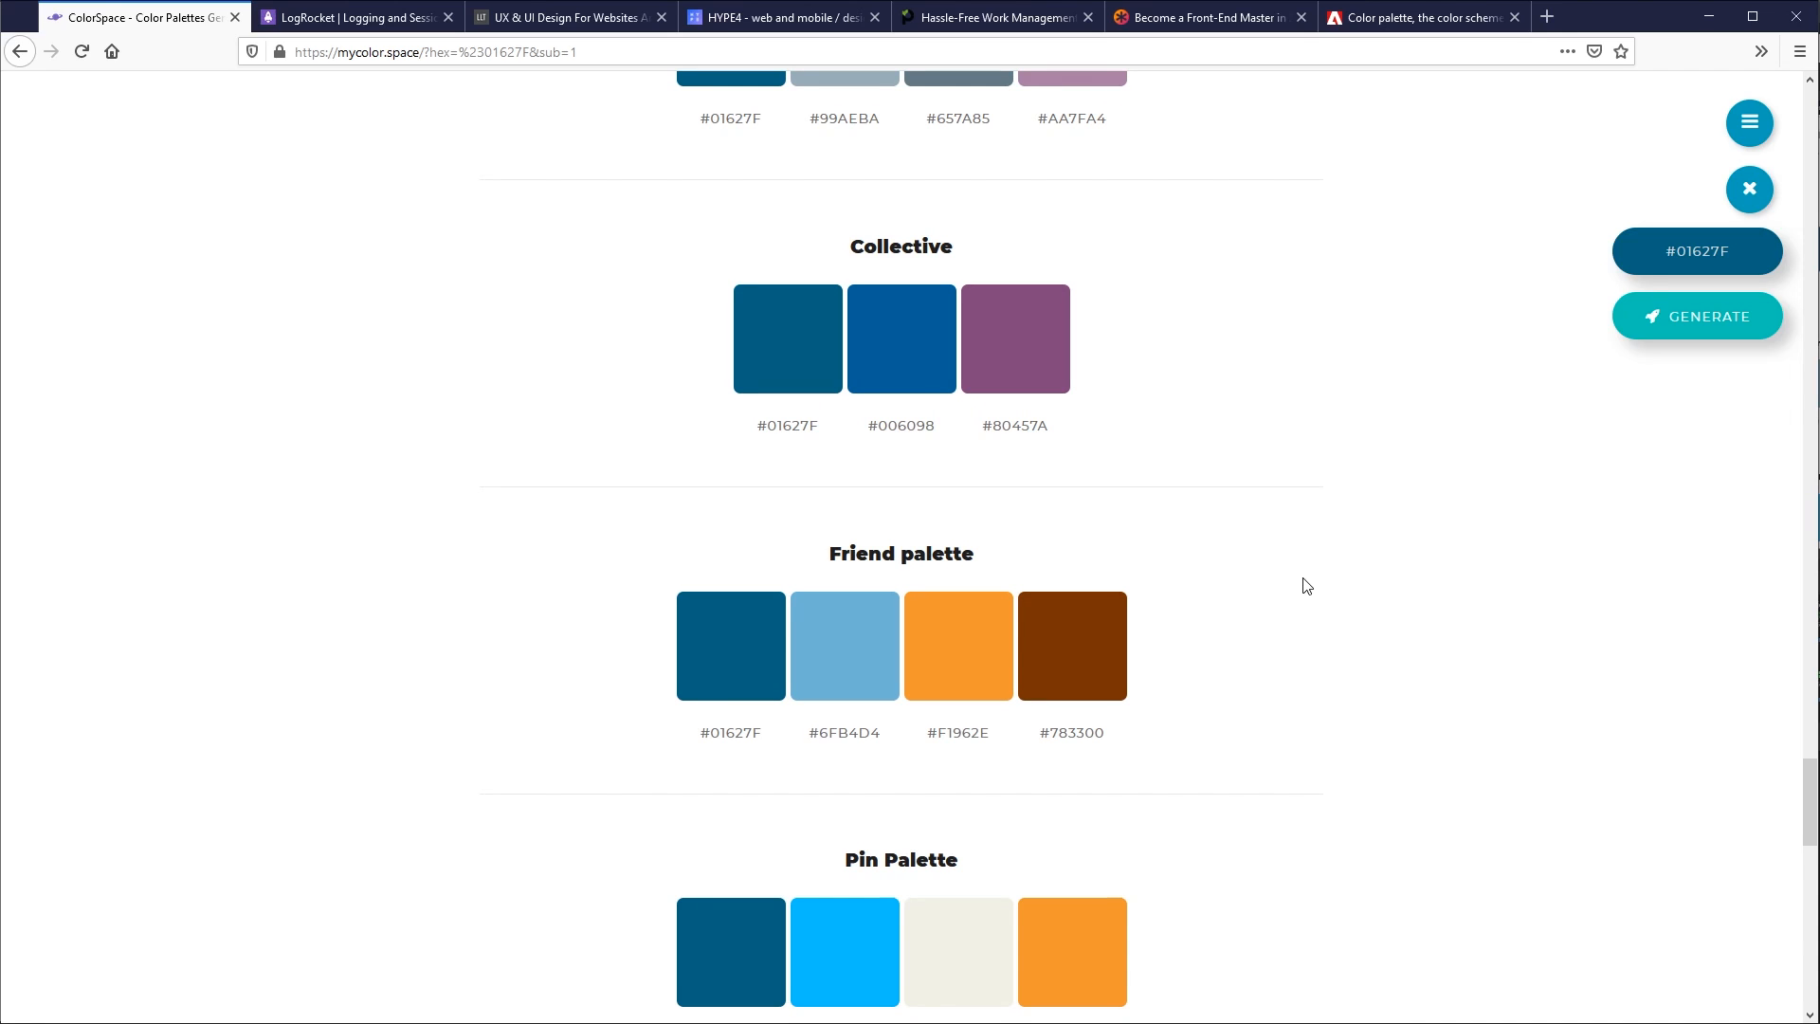
scroll(1328, 611, down, 1)
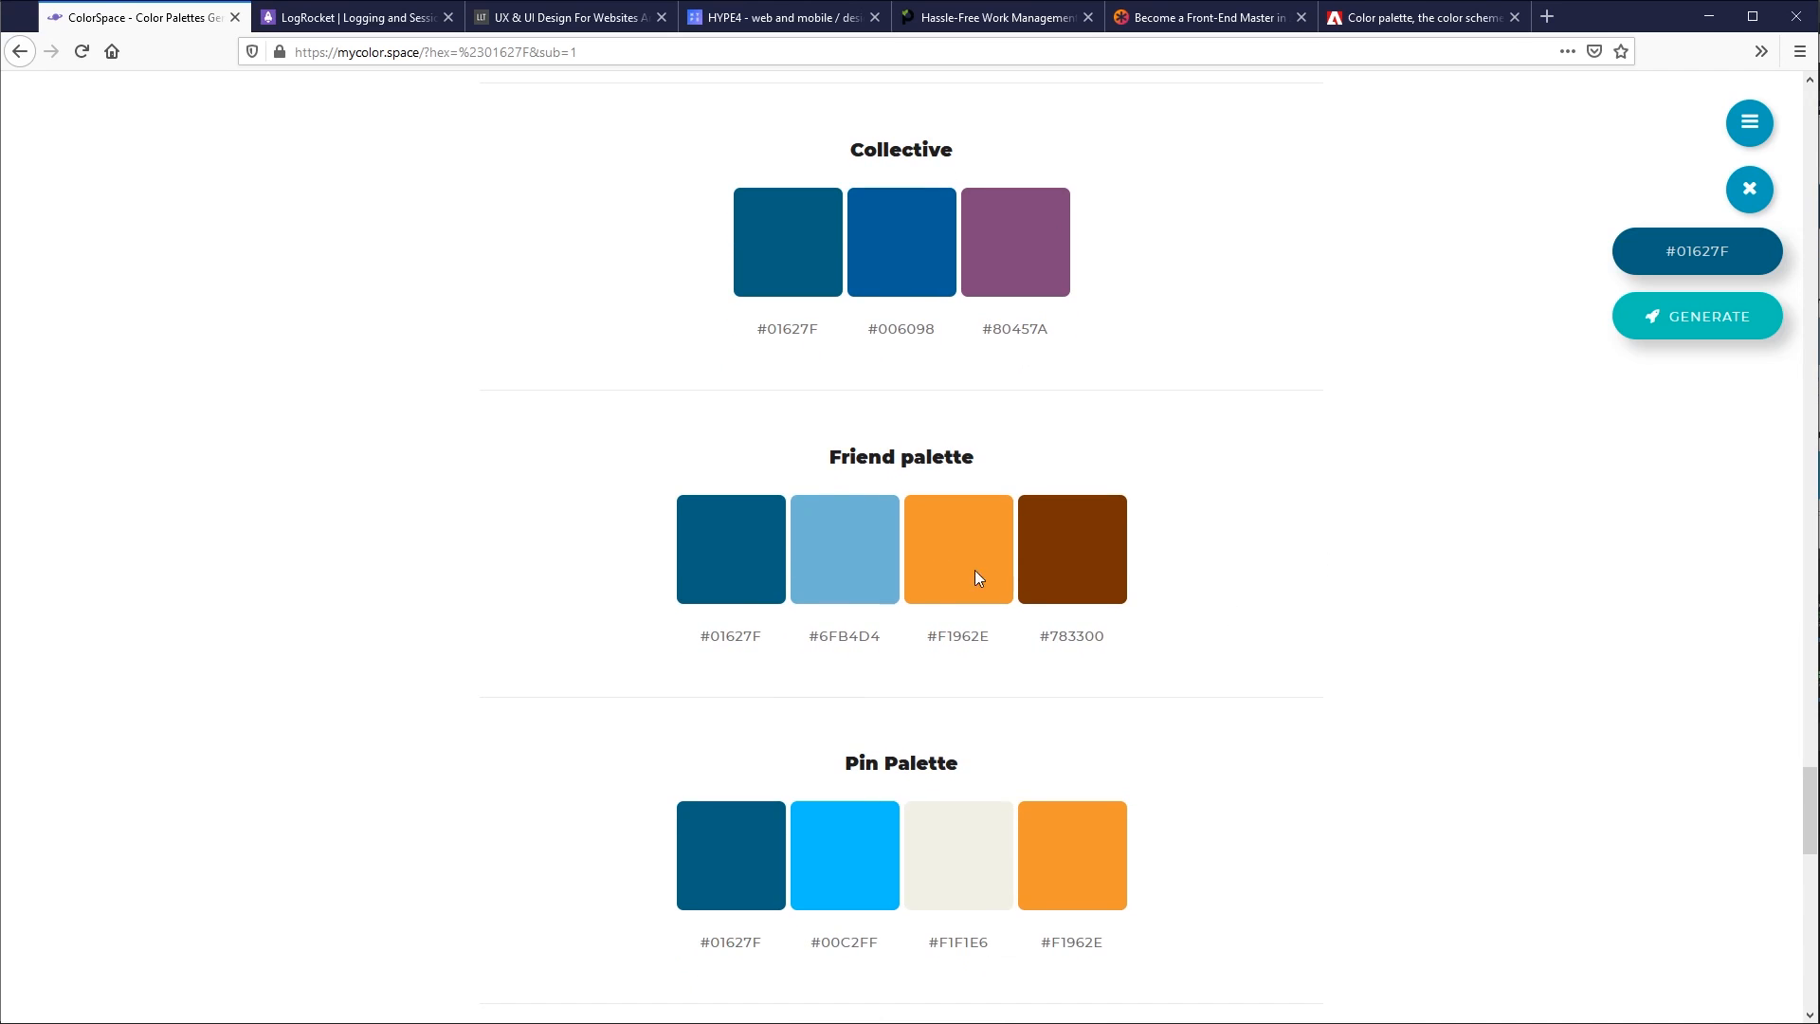
drag(872, 450, 922, 453)
click(921, 453)
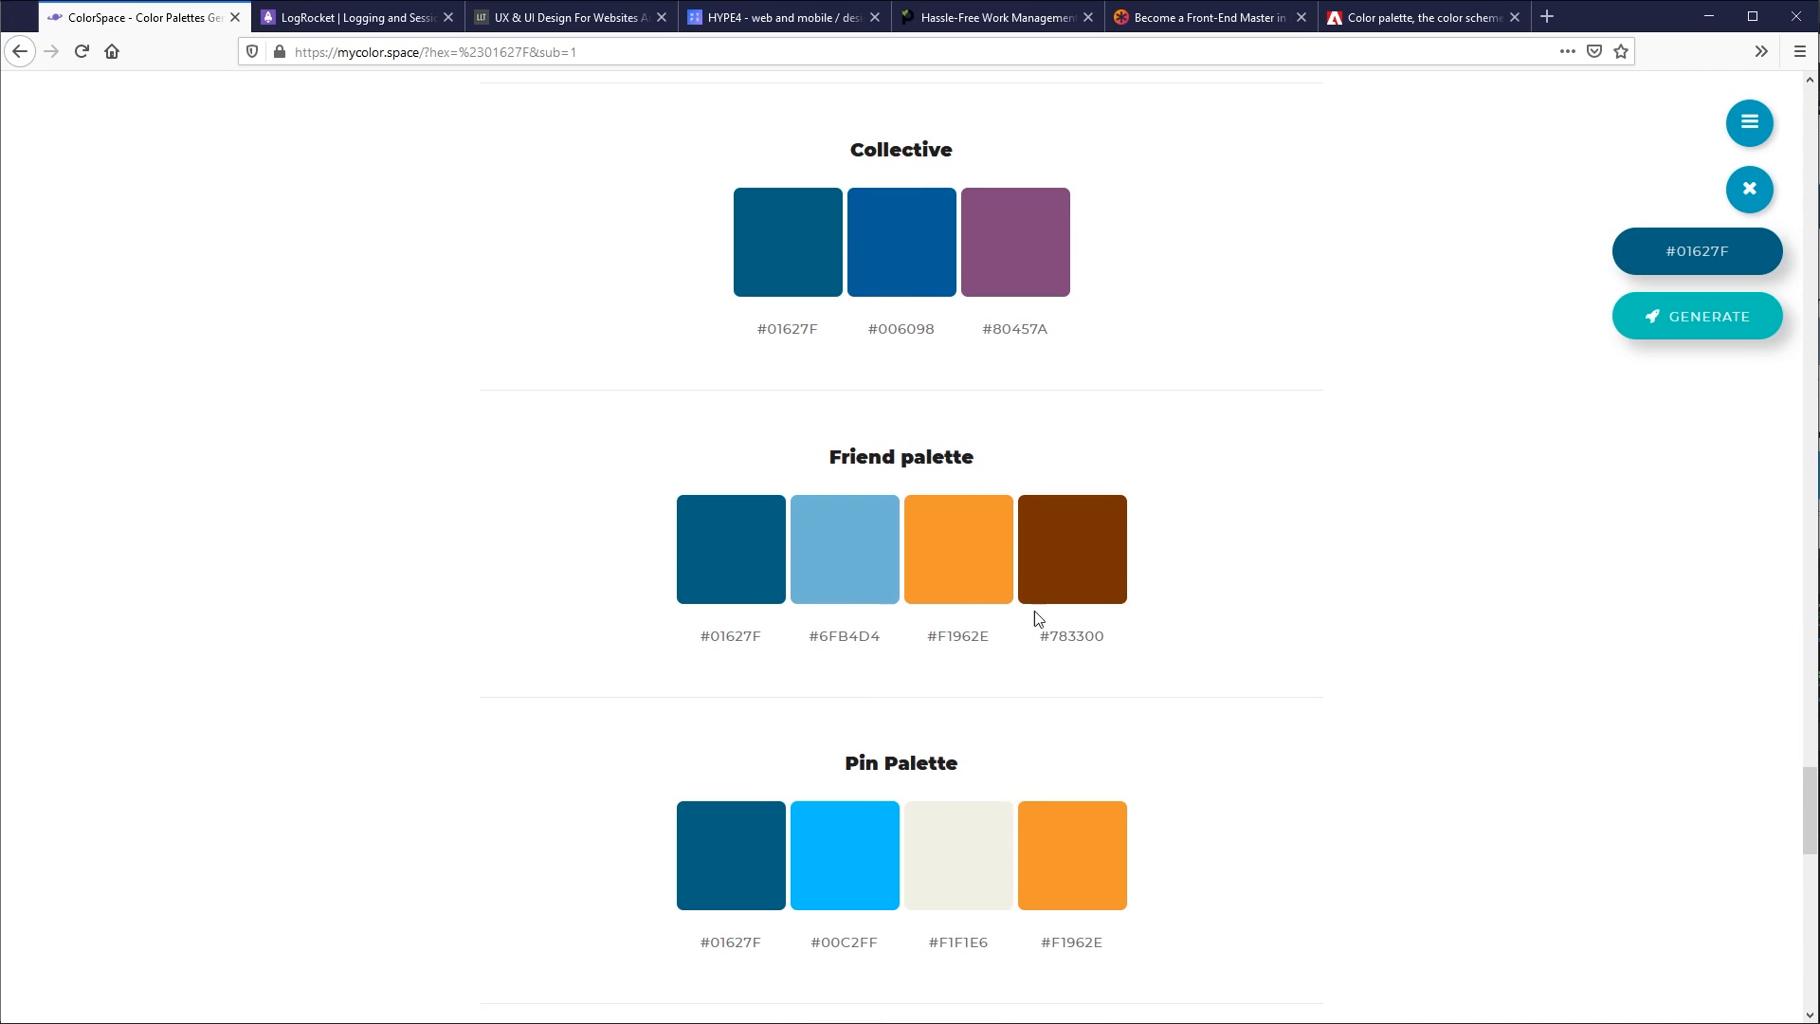
triple_click(971, 635)
scroll(1191, 683, up, 4)
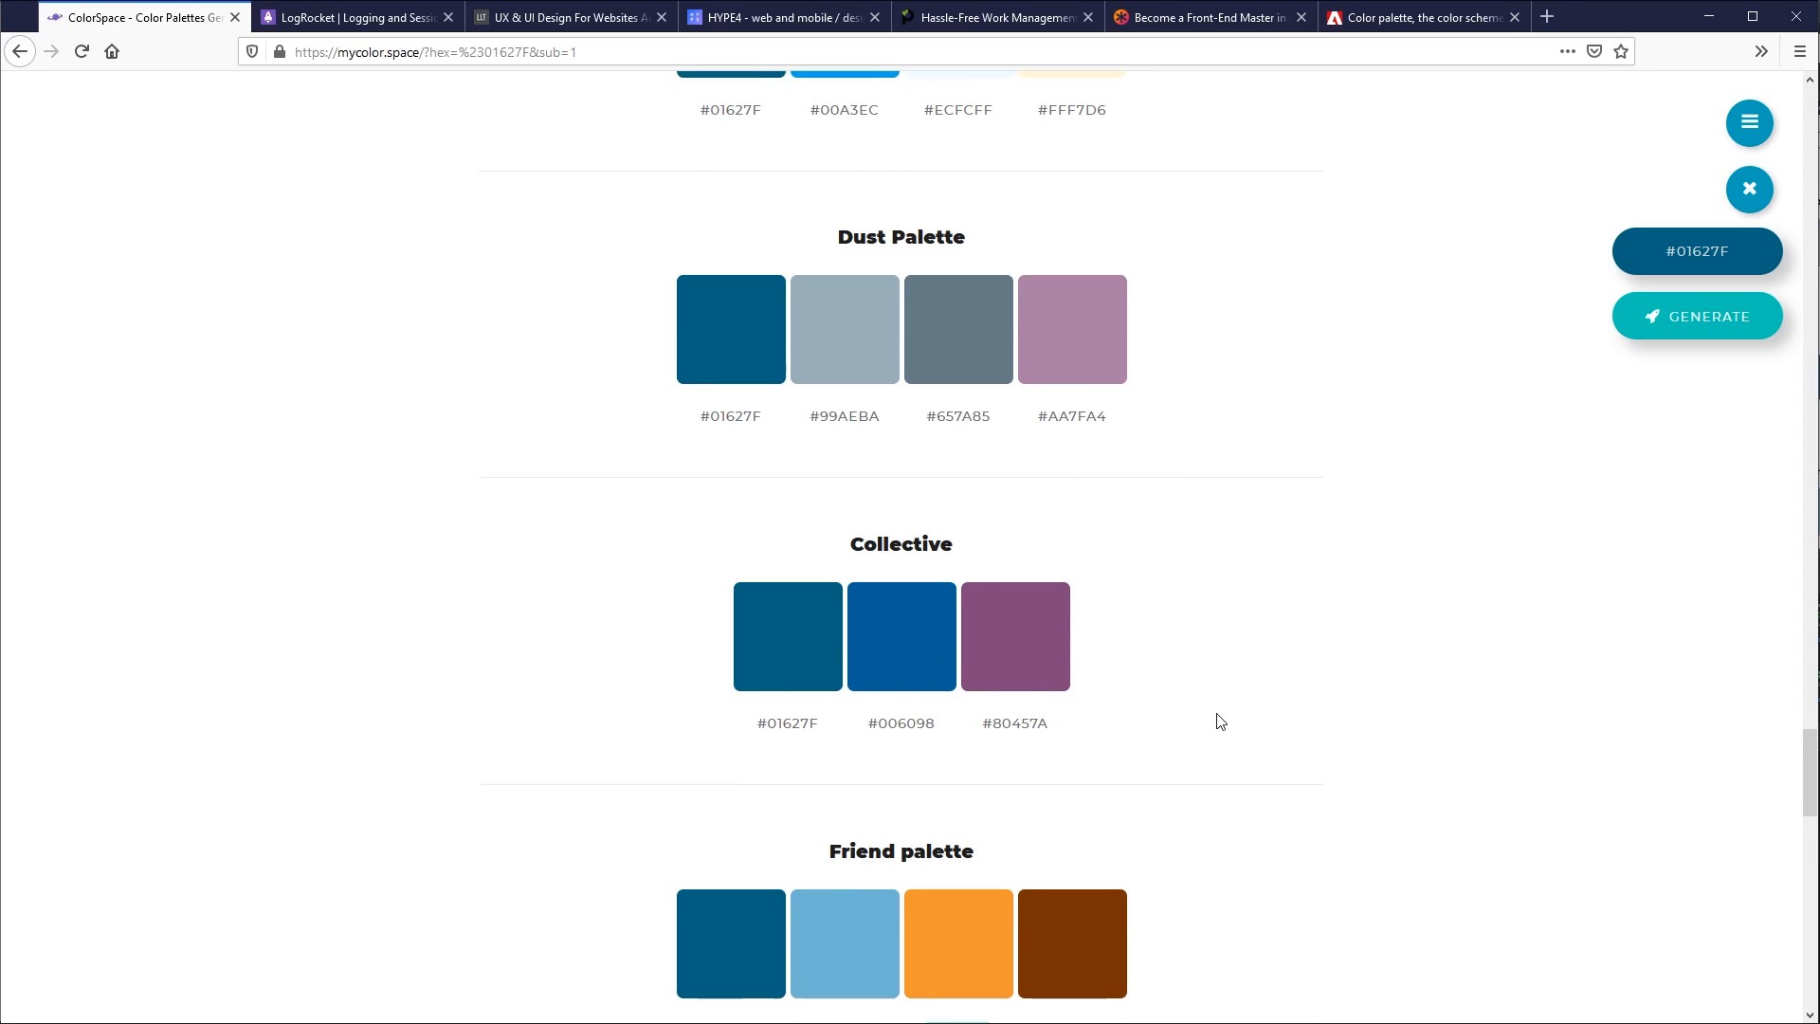
scroll(1220, 722, up, 9)
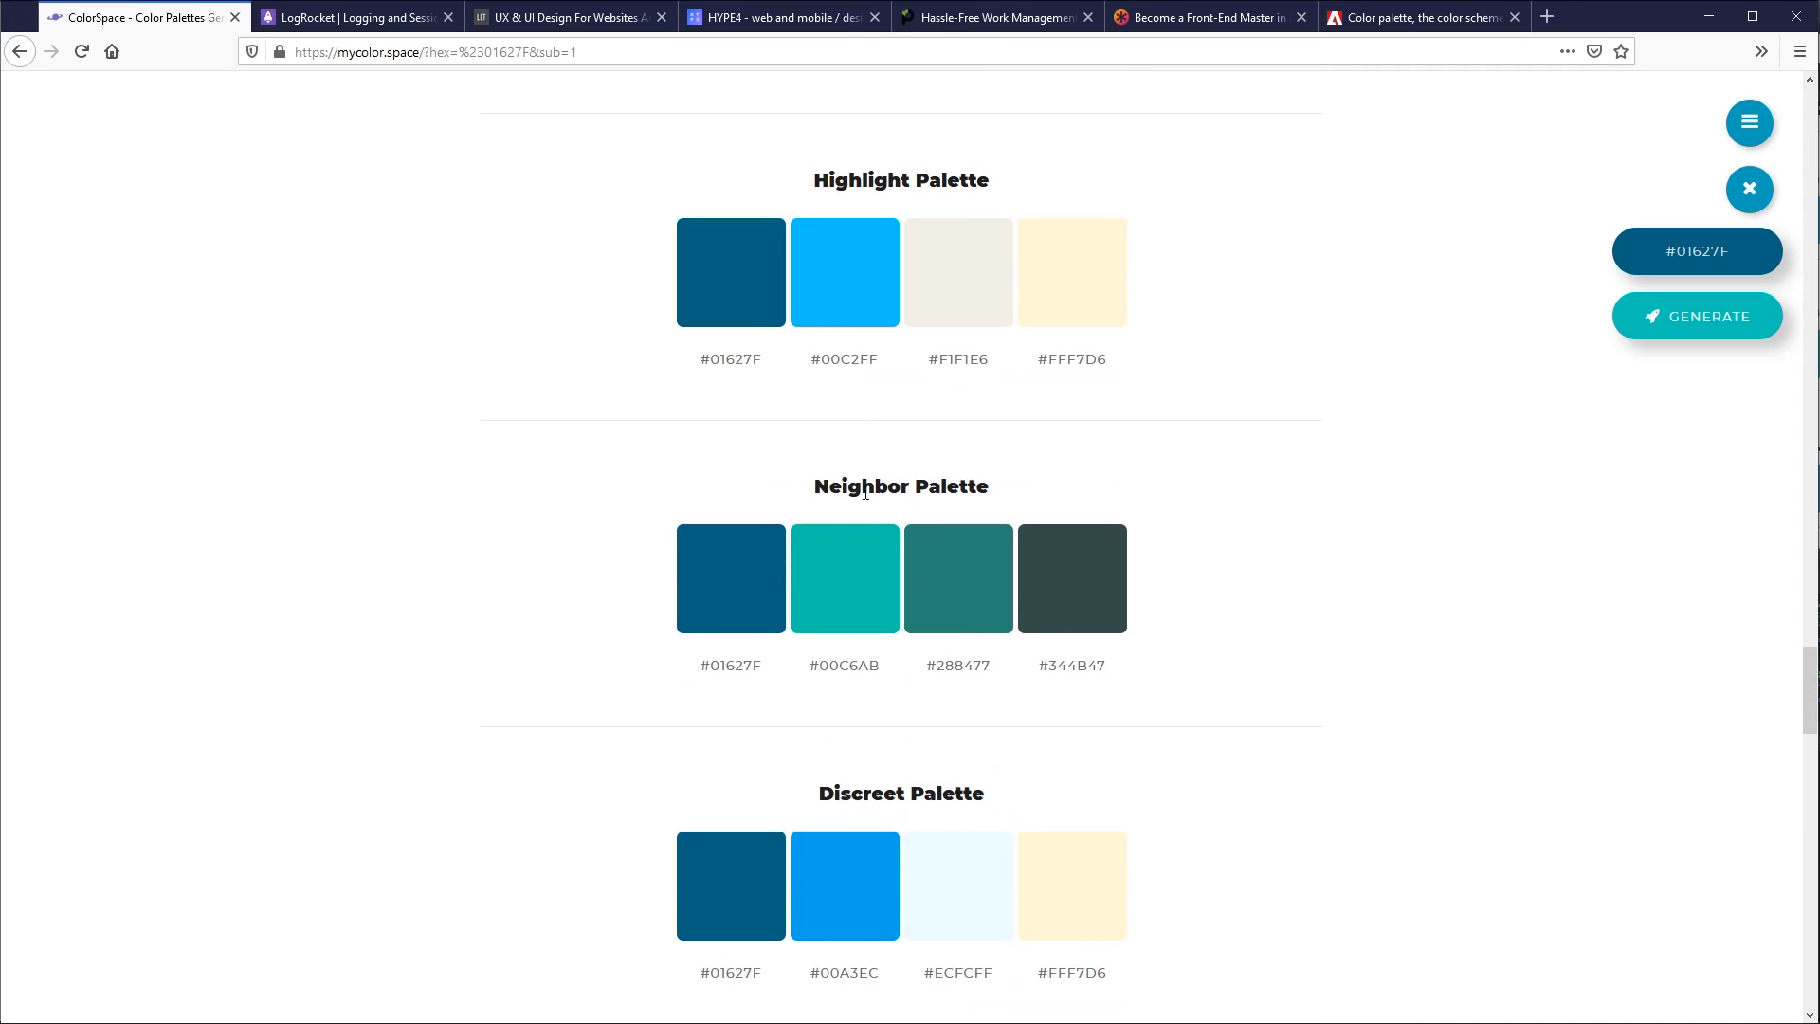
drag(815, 493, 944, 510)
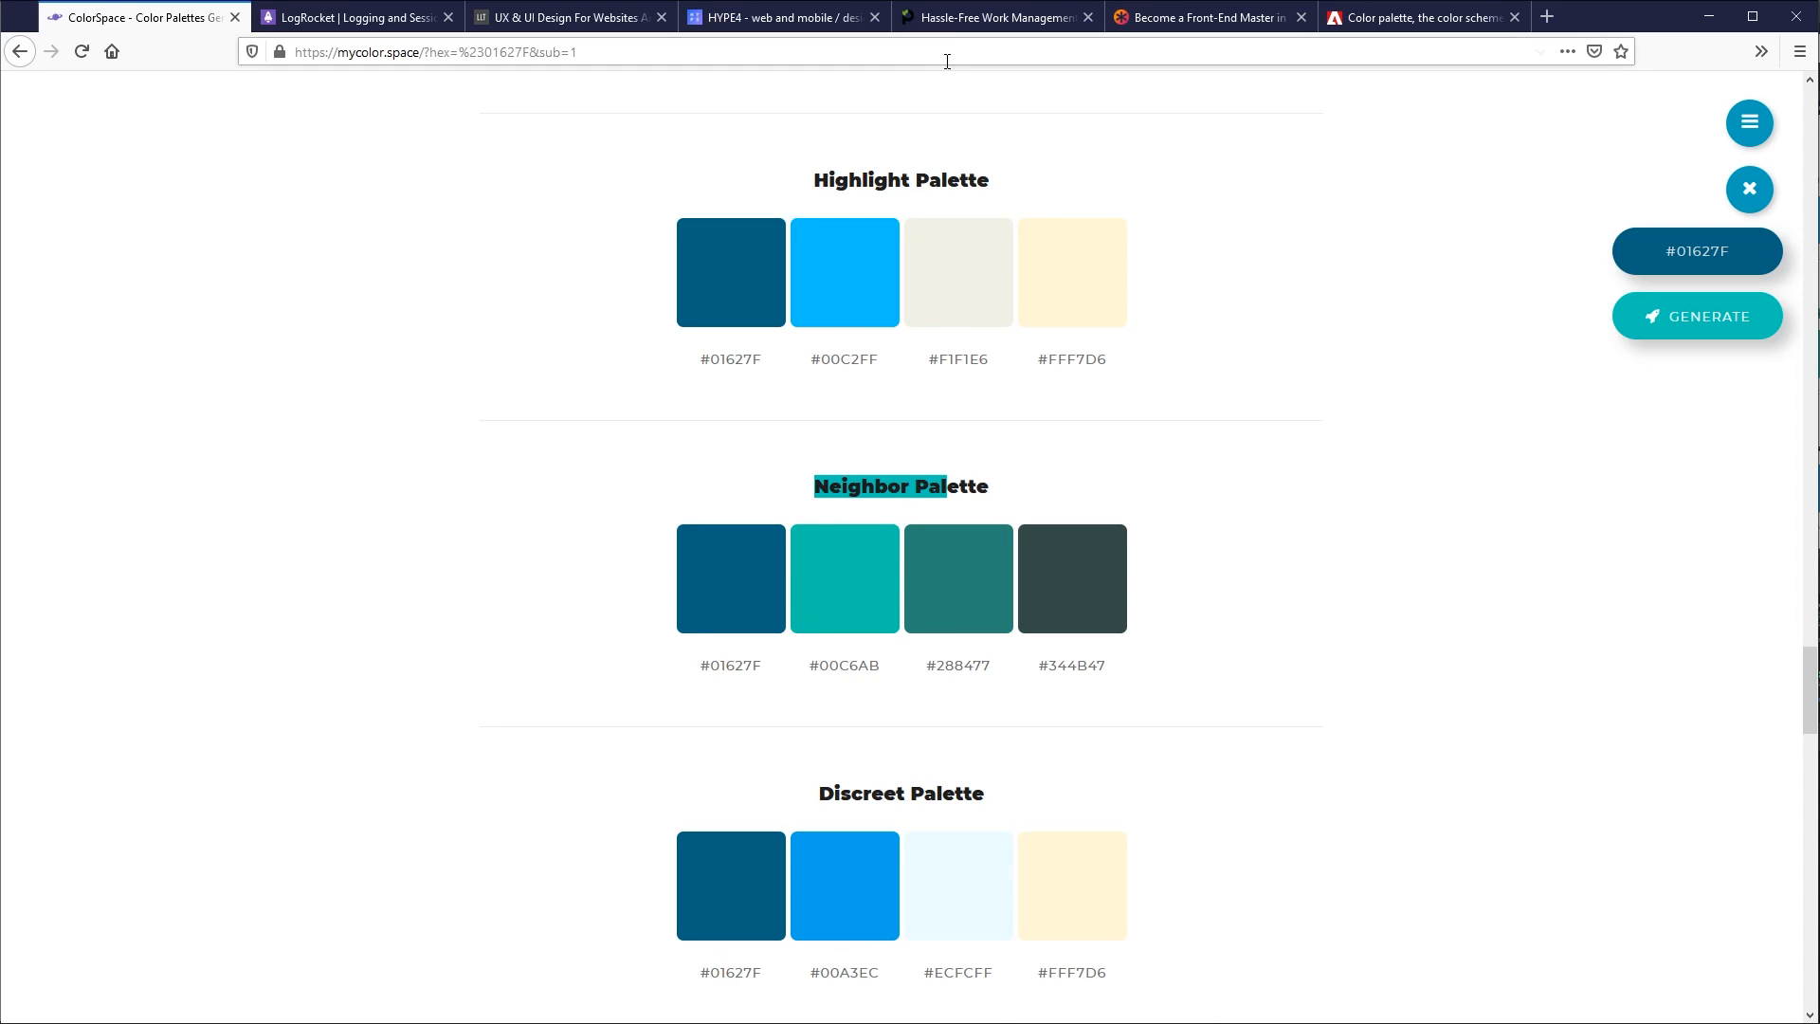
- Compare the accent colours on the Paymo home page with those on the CSS-Tricks article
click(995, 17)
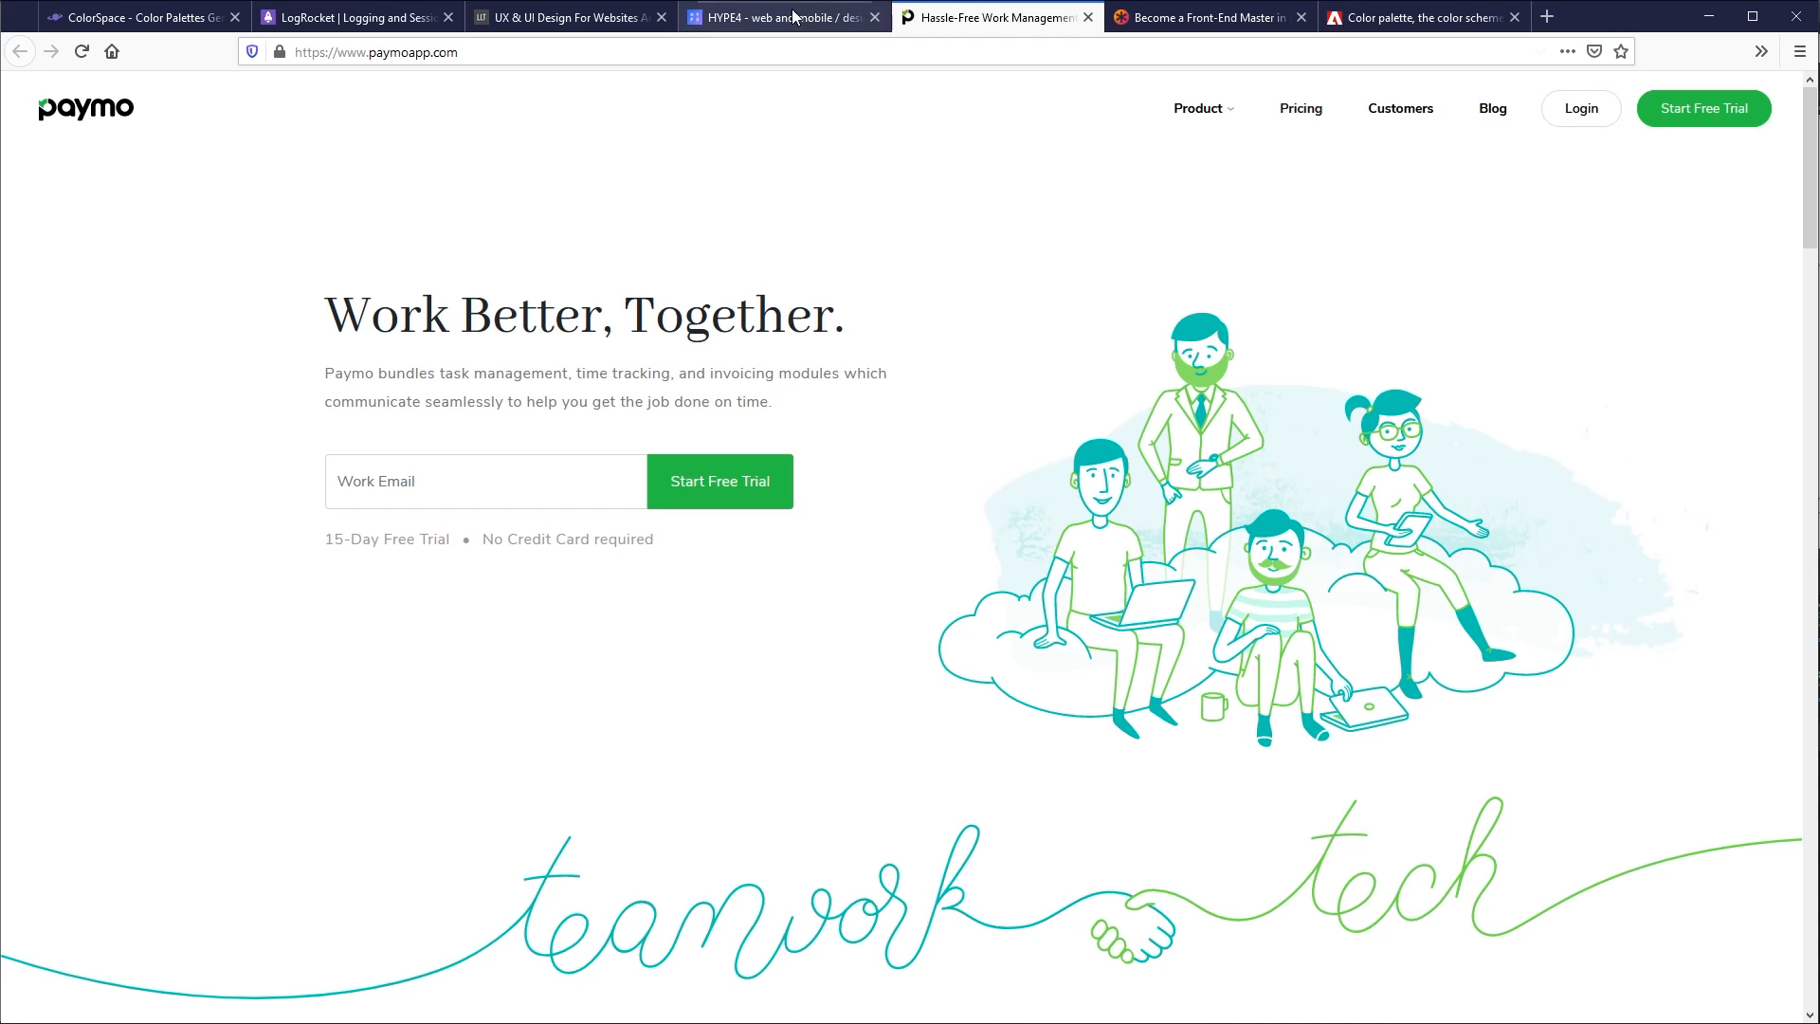
click(1190, 25)
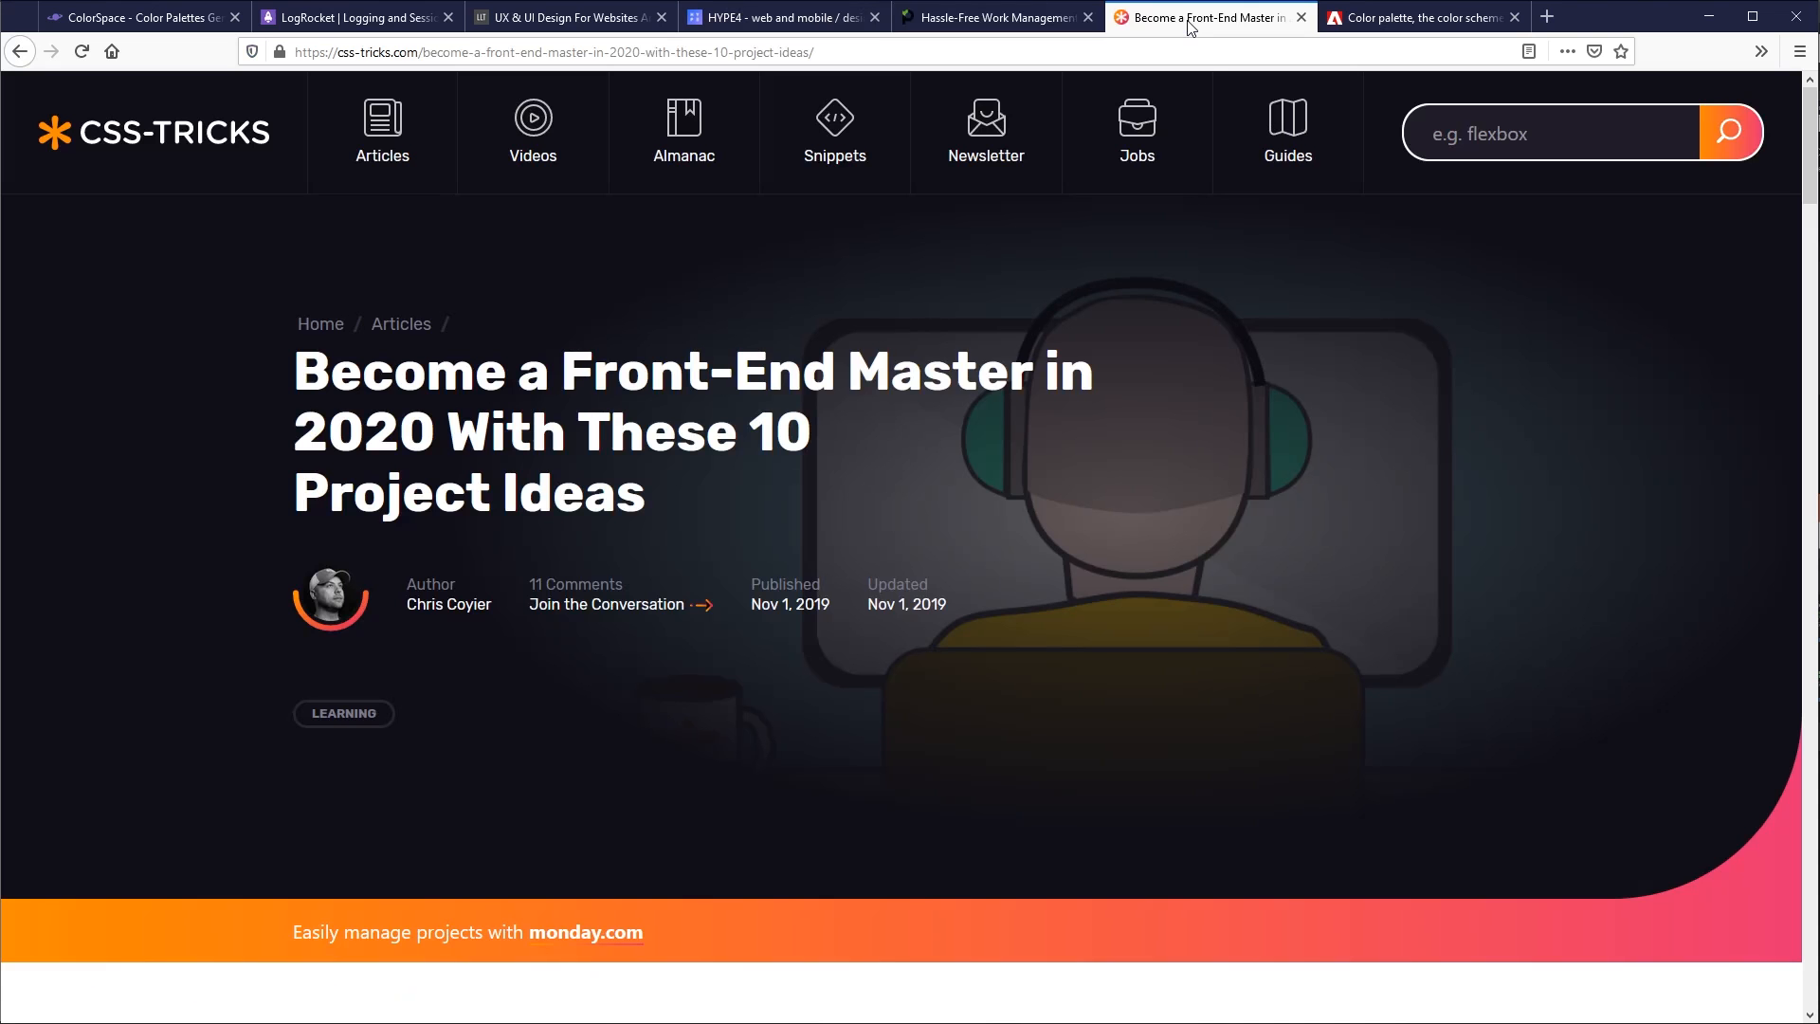
- Copy the brown #8E7258 from ColorSpace's Twisted Spot Palette and switch back to the coffee house design in Adobe XD
click(182, 19)
click(1332, 663)
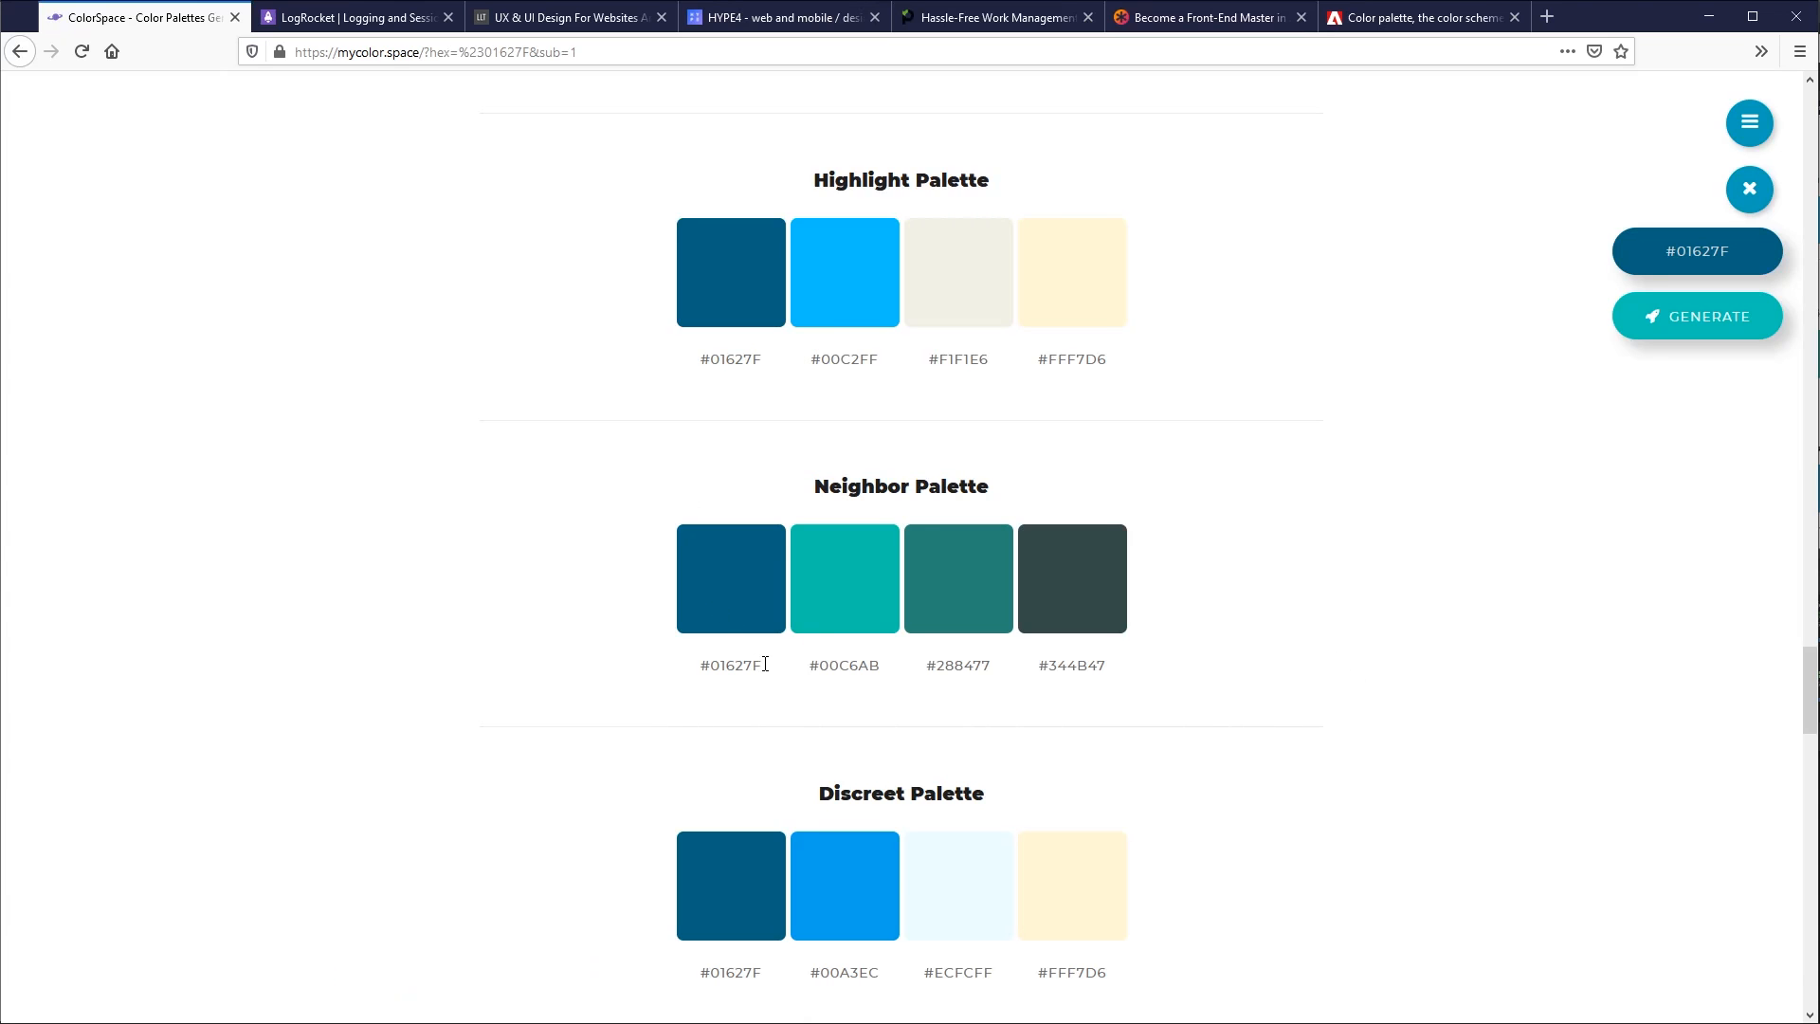
scroll(1090, 731, up, 6)
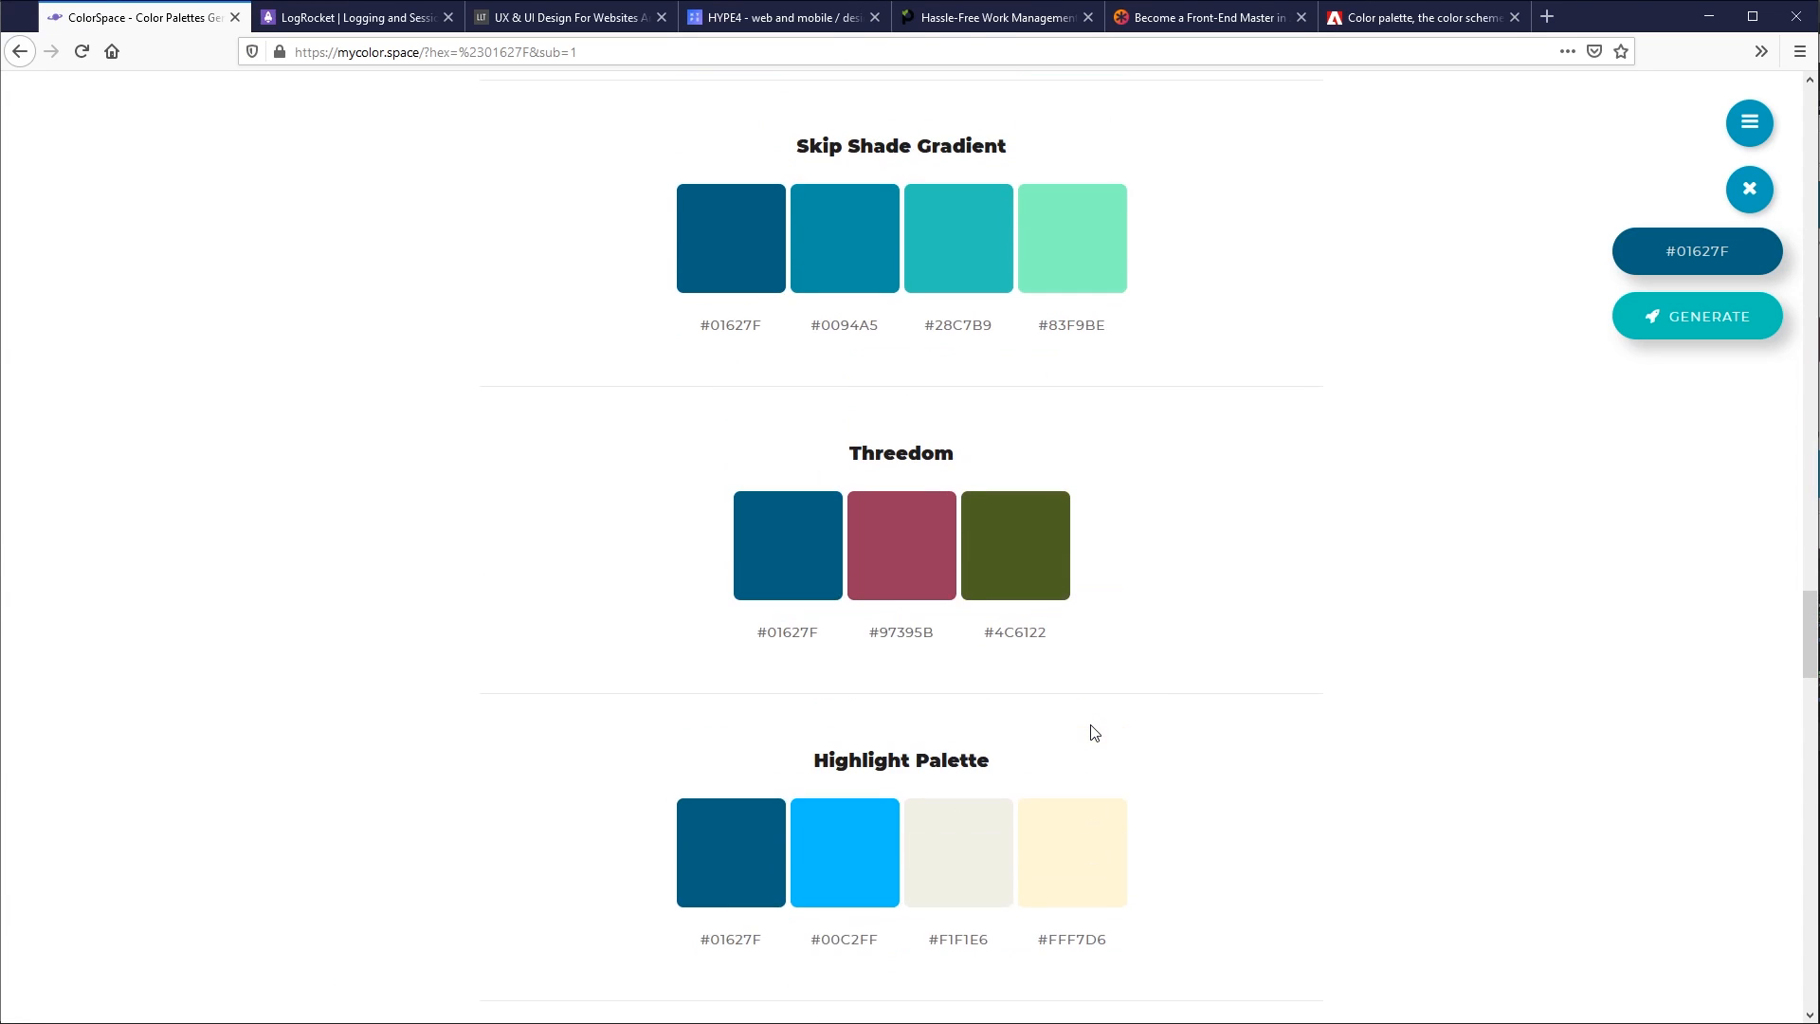
scroll(938, 555, up, 18)
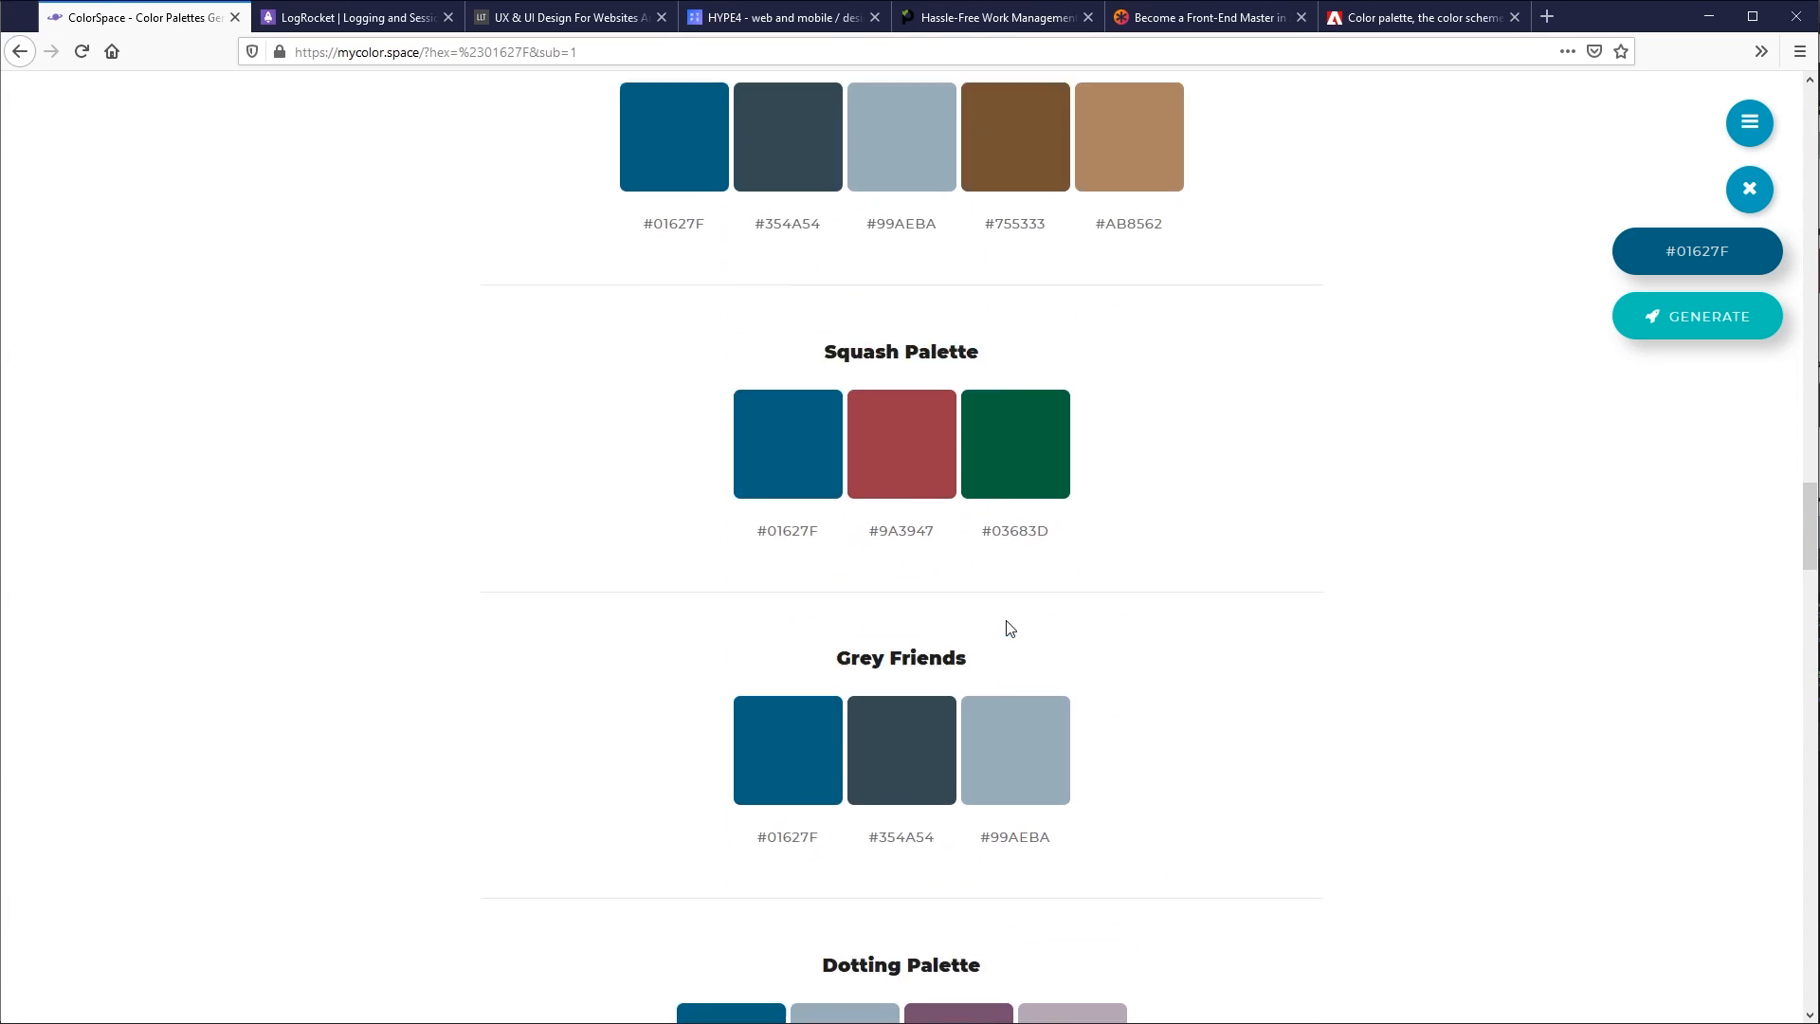
scroll(1101, 695, up, 3)
scroll(1103, 692, down, 4)
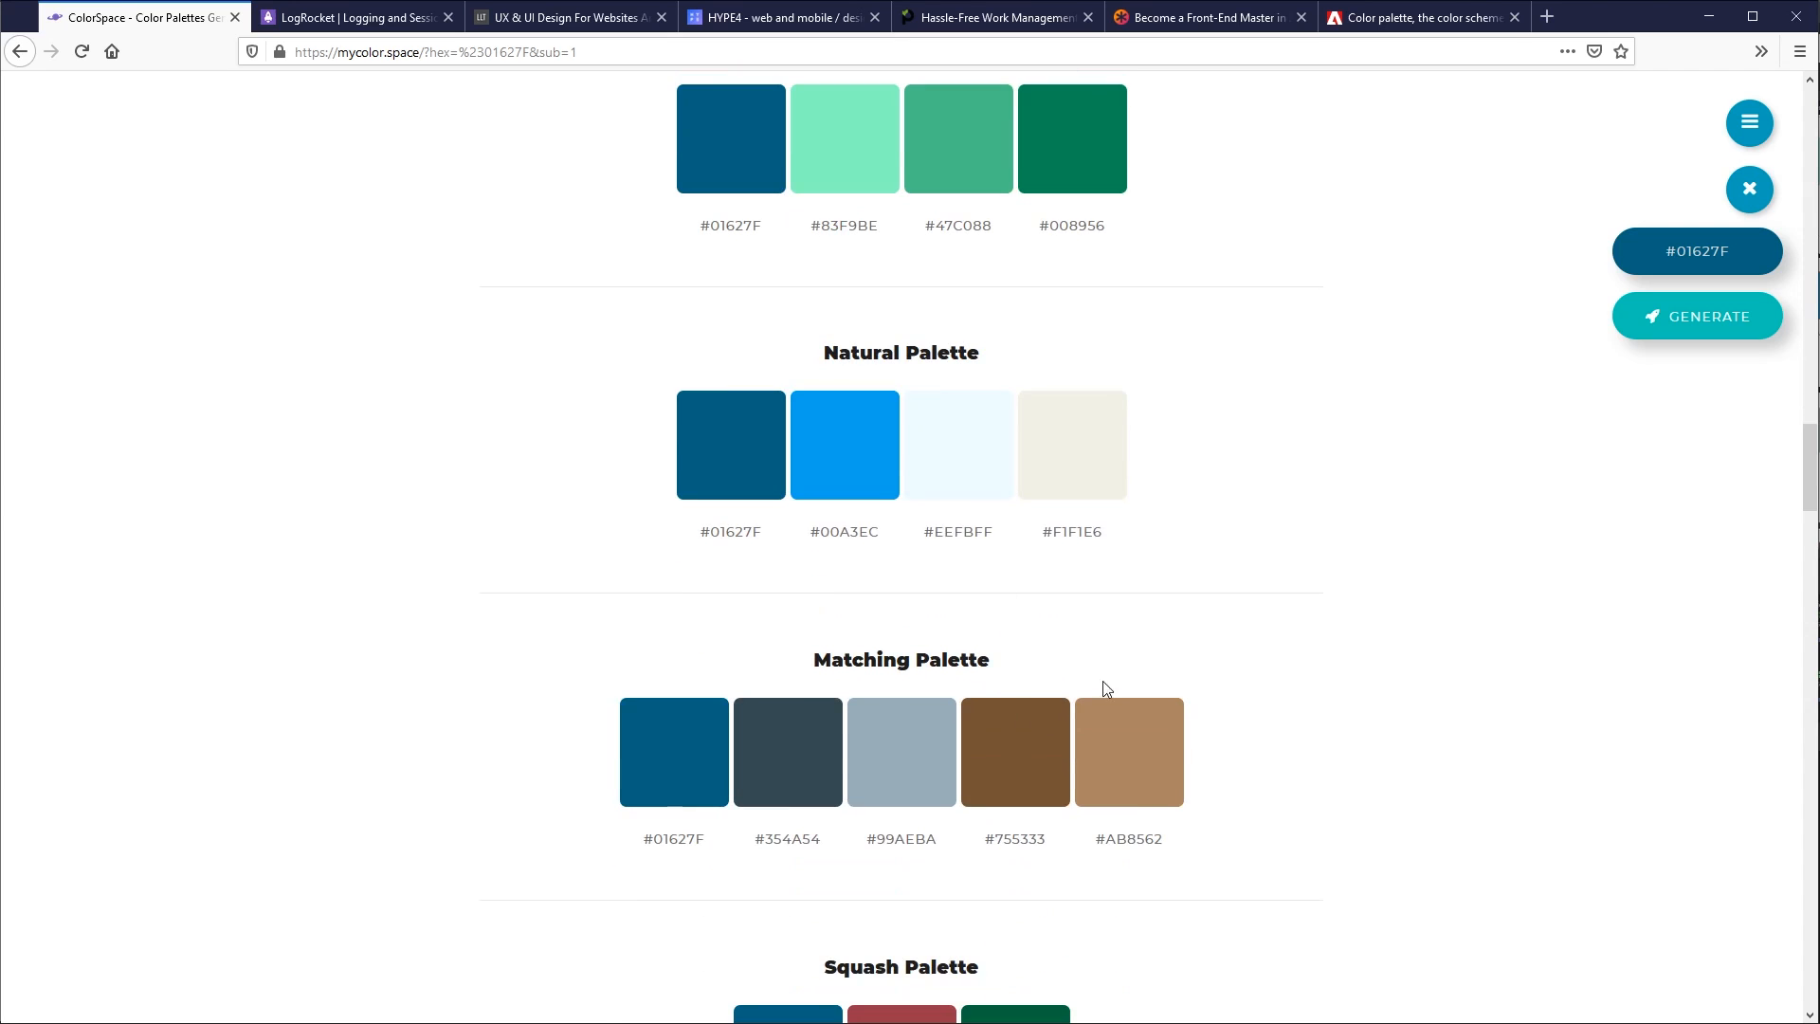
scroll(1062, 736, up, 16)
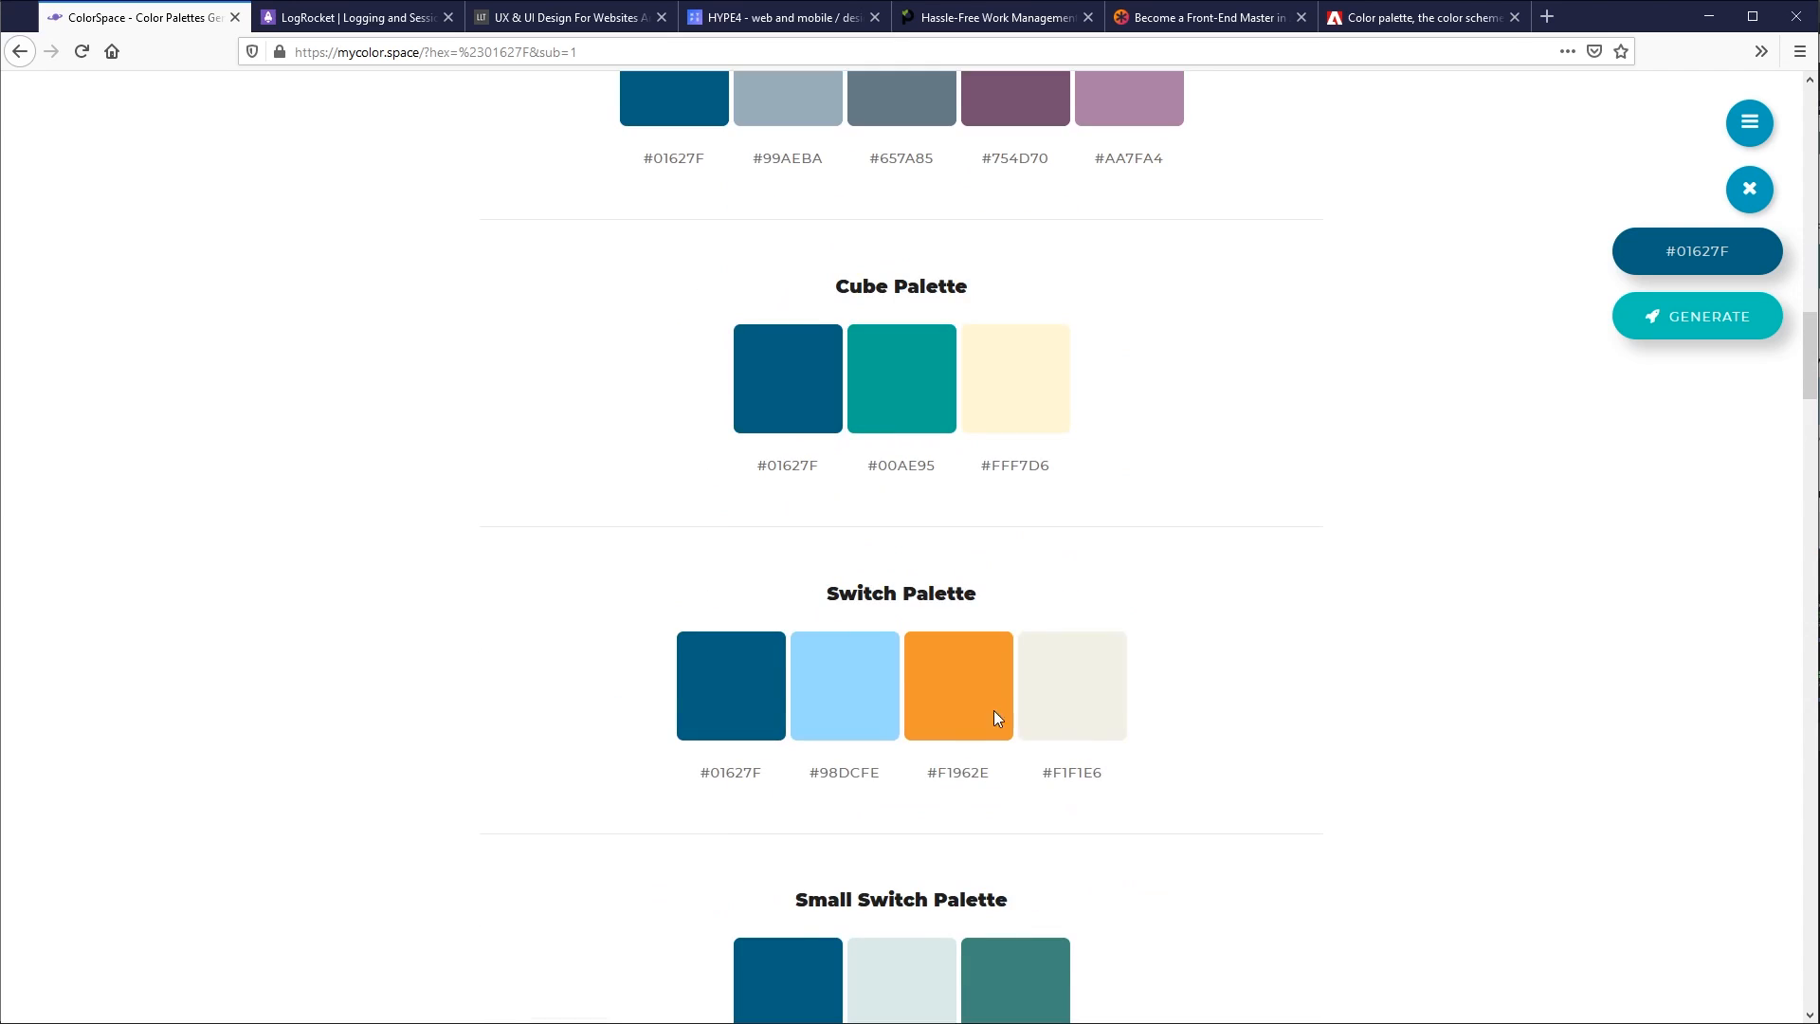
scroll(1001, 726, up, 6)
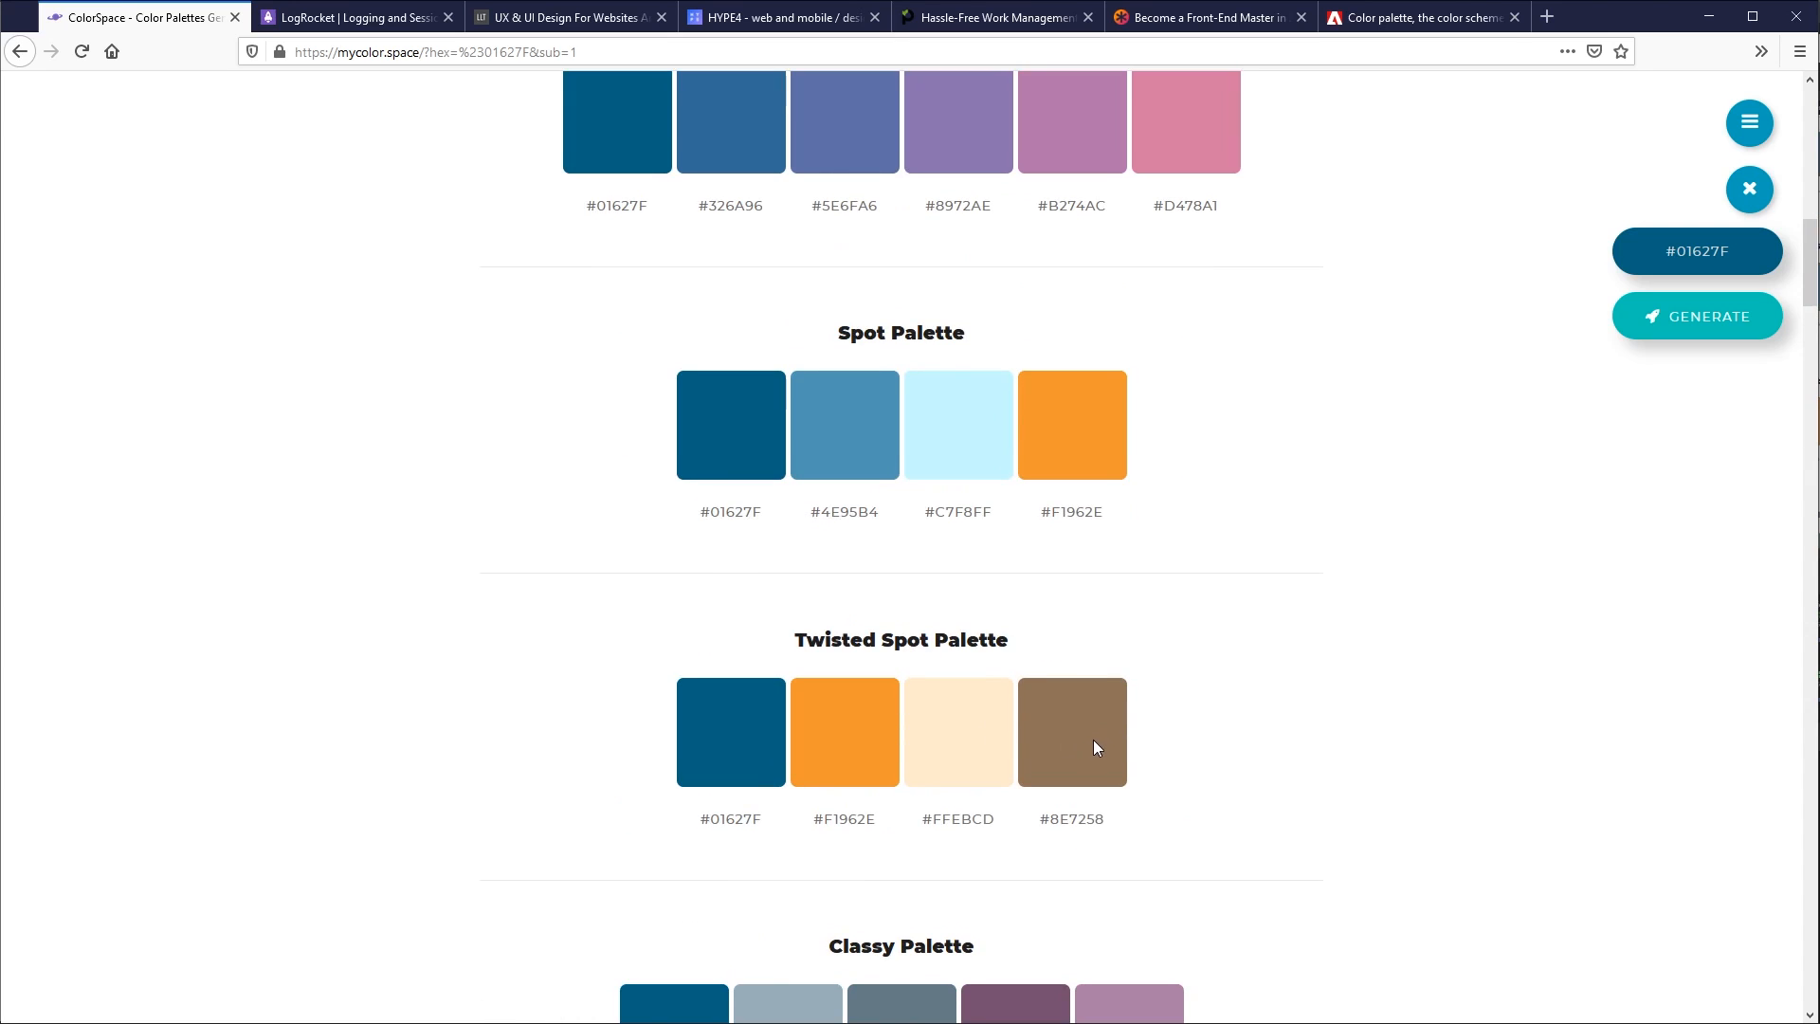
scroll(1094, 740, down, 2)
scroll(1090, 749, down, 1)
click(1077, 525)
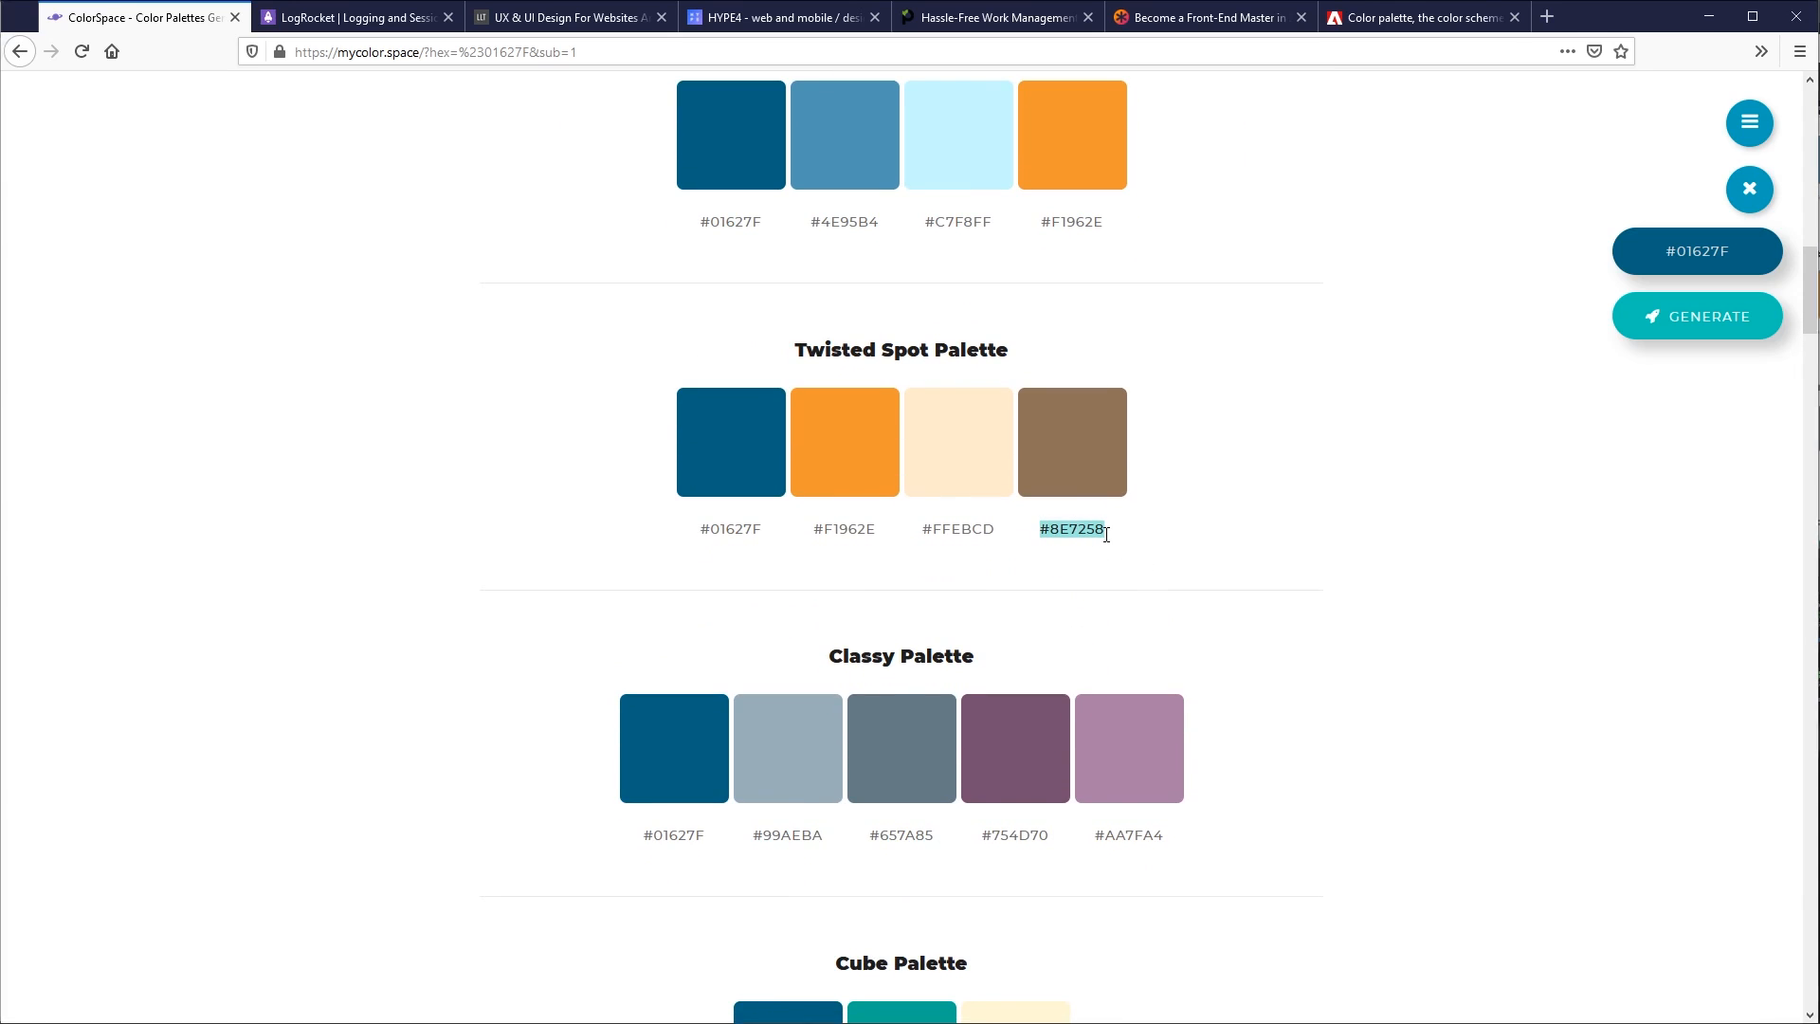
key(alt+Tab)
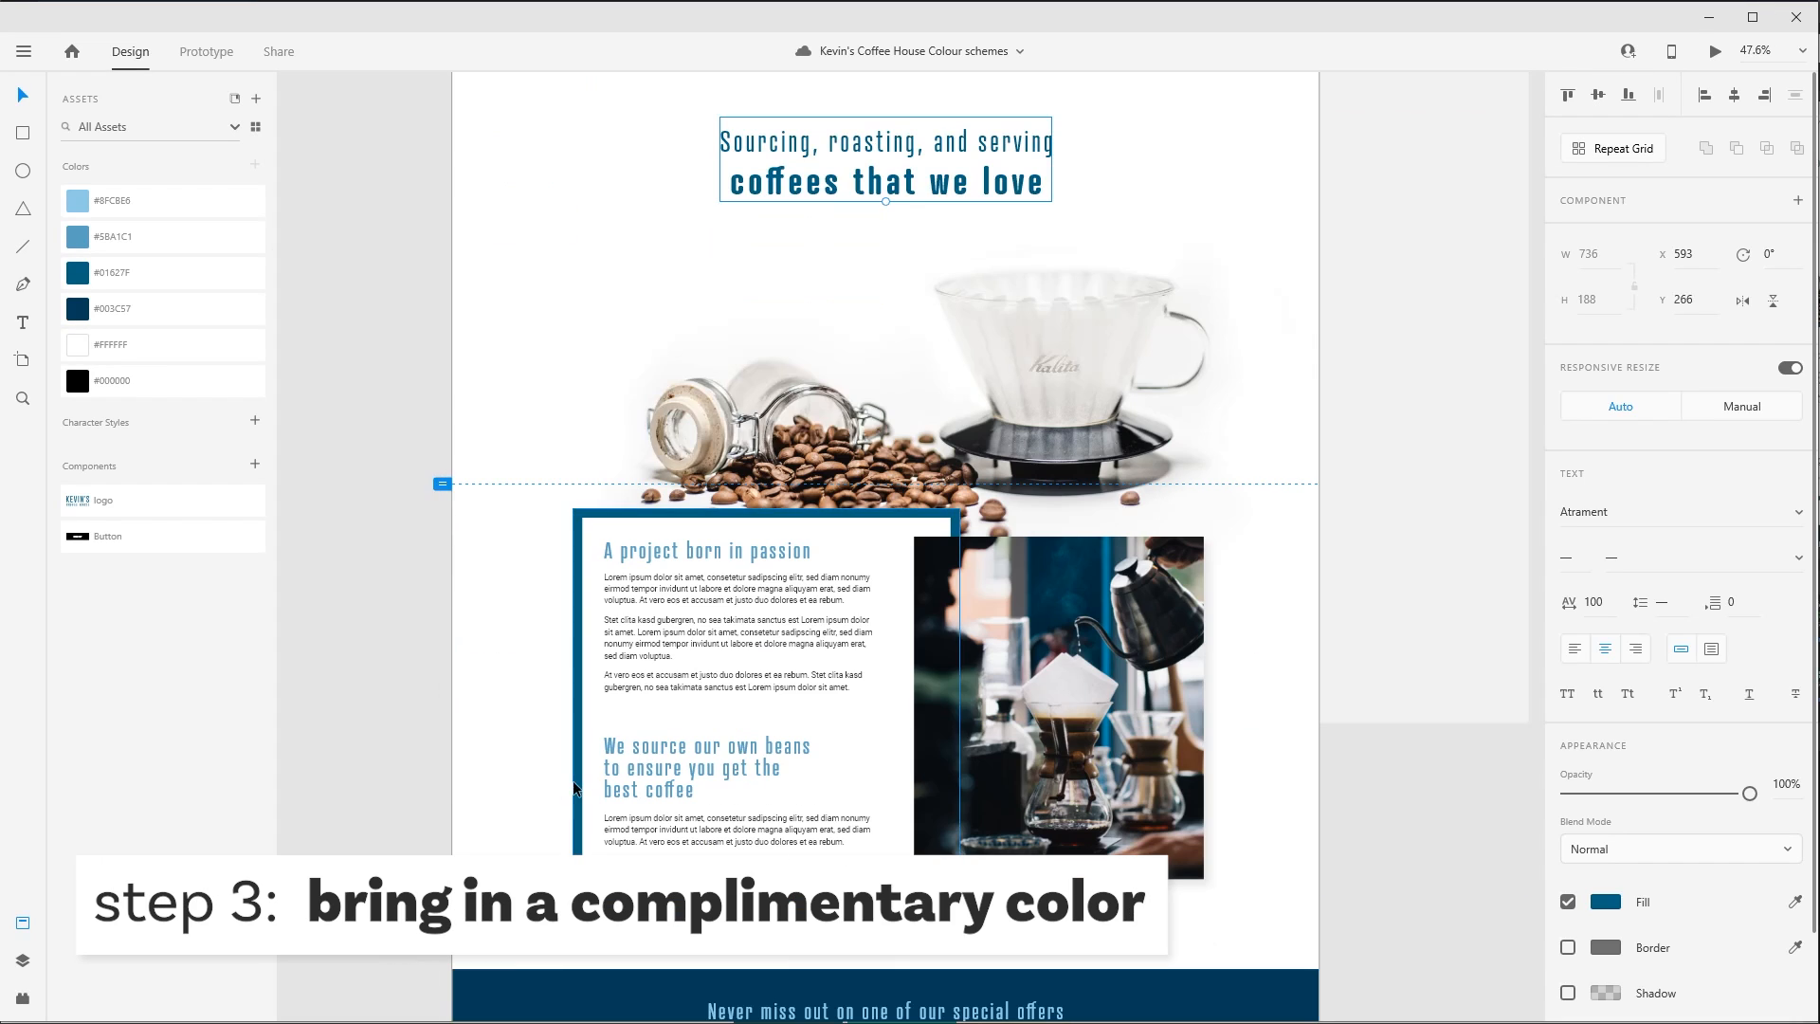
- Try #8E7258 as the border colour of the frame around the two text sections, and undo it
click(575, 781)
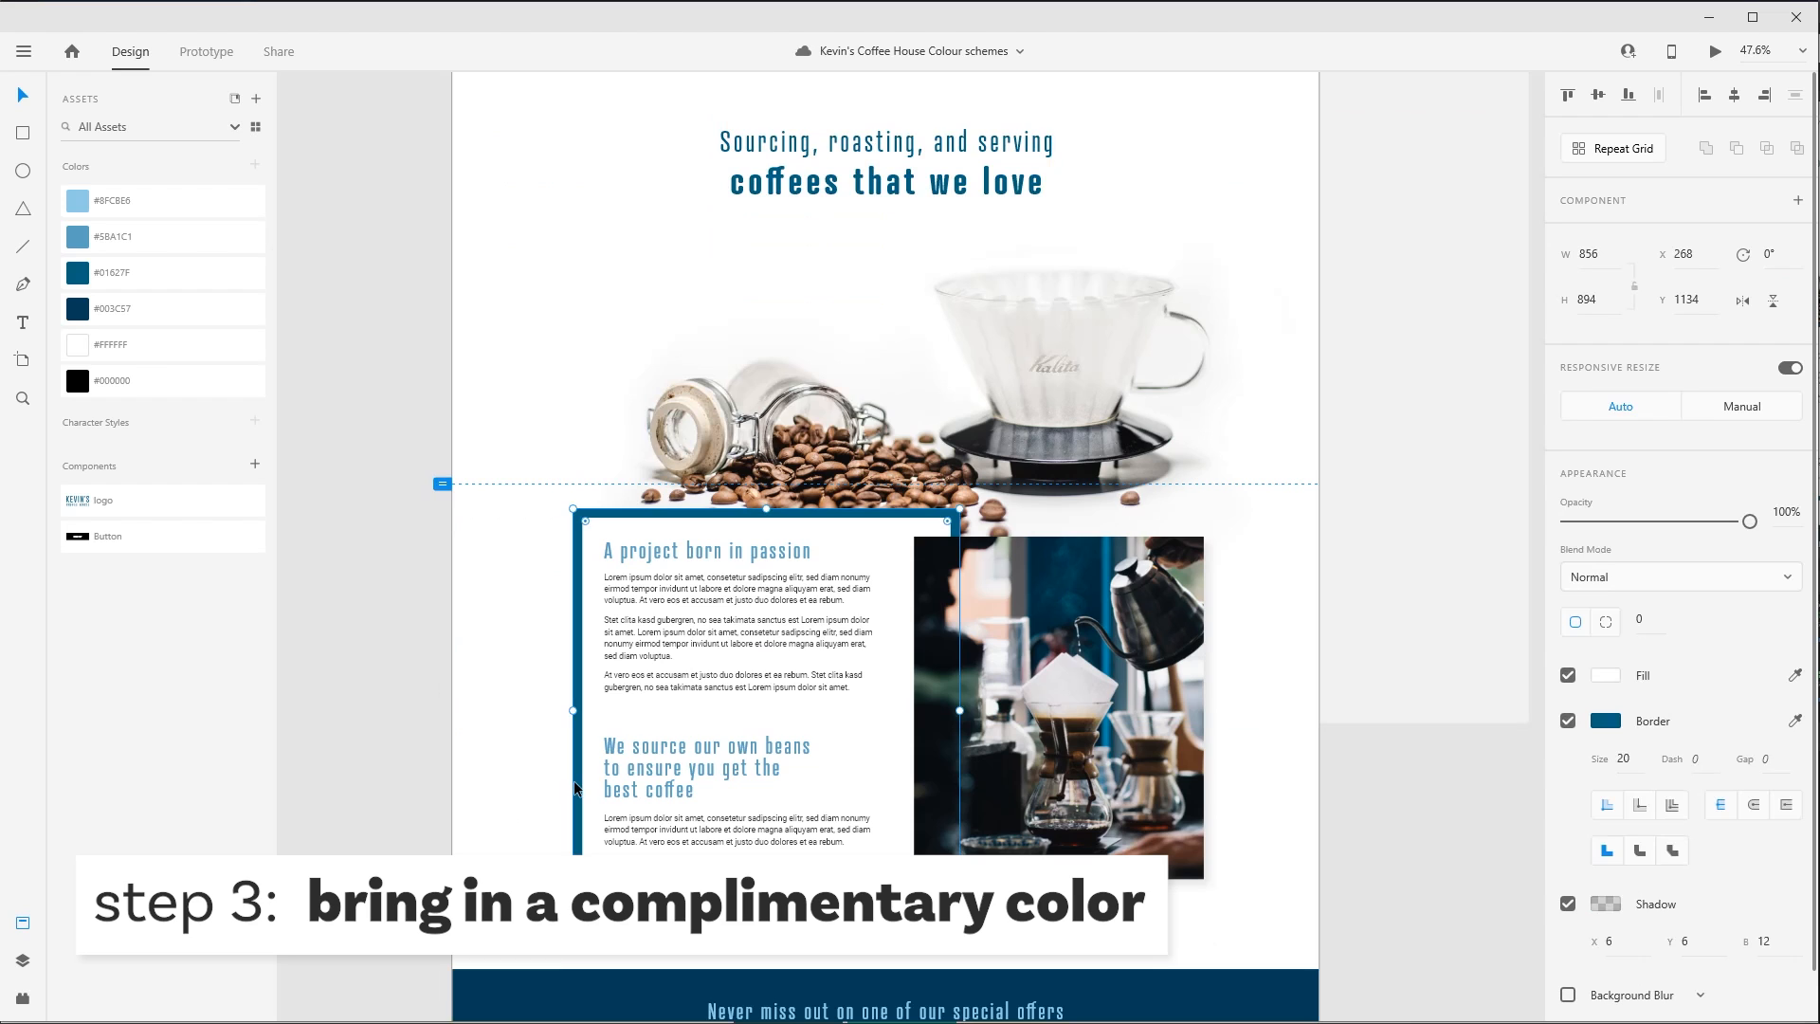
click(1606, 720)
text(#8e7258)
click(1419, 514)
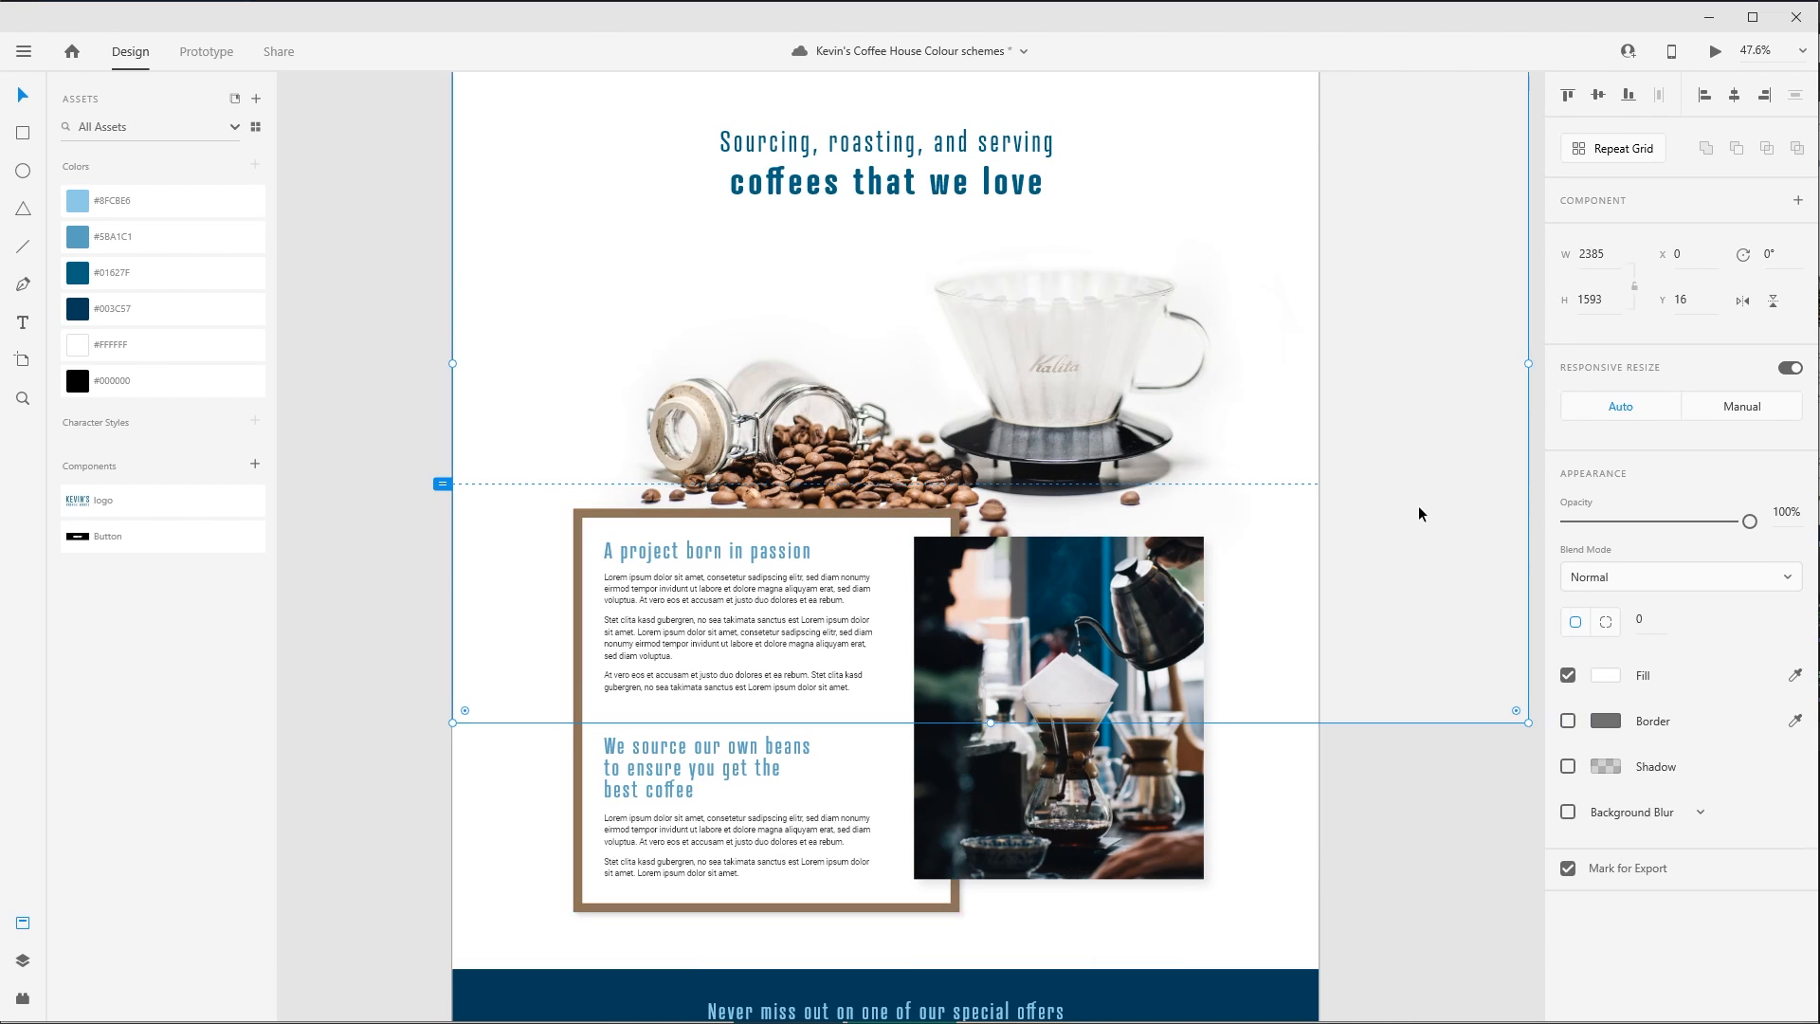
click(404, 922)
scroll(402, 922, down, 3)
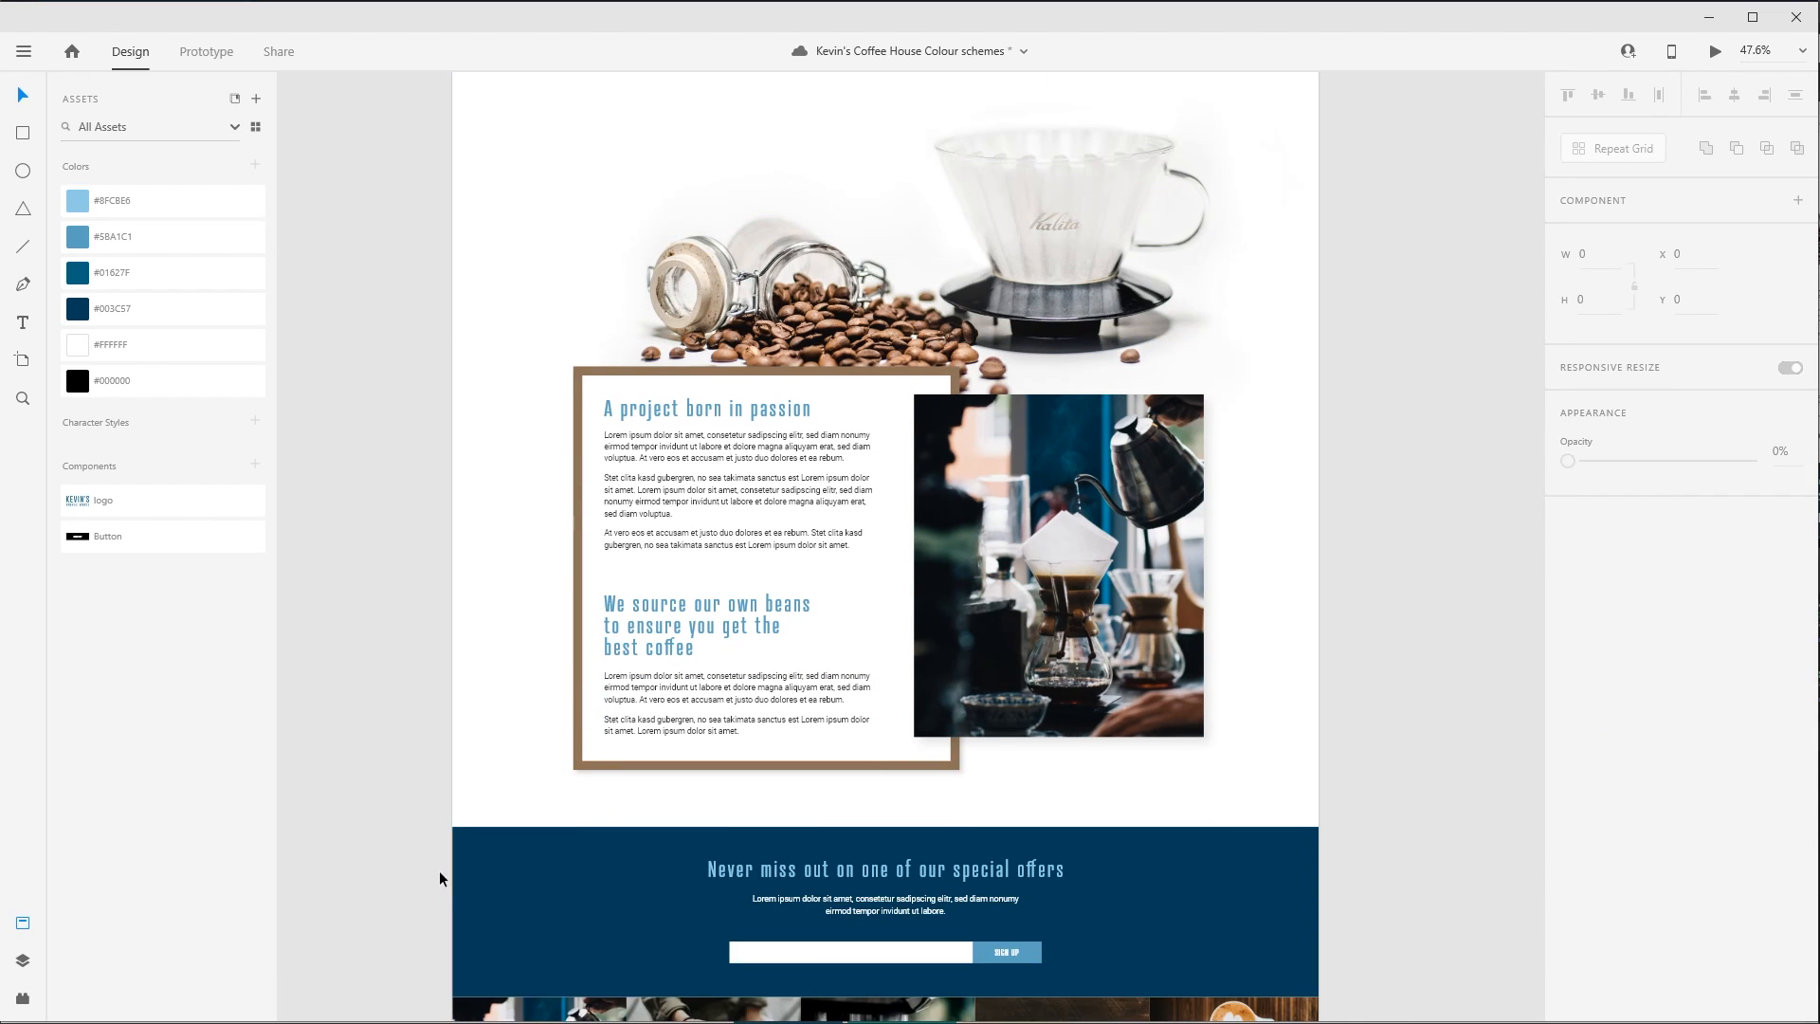
key(ctrl+z)
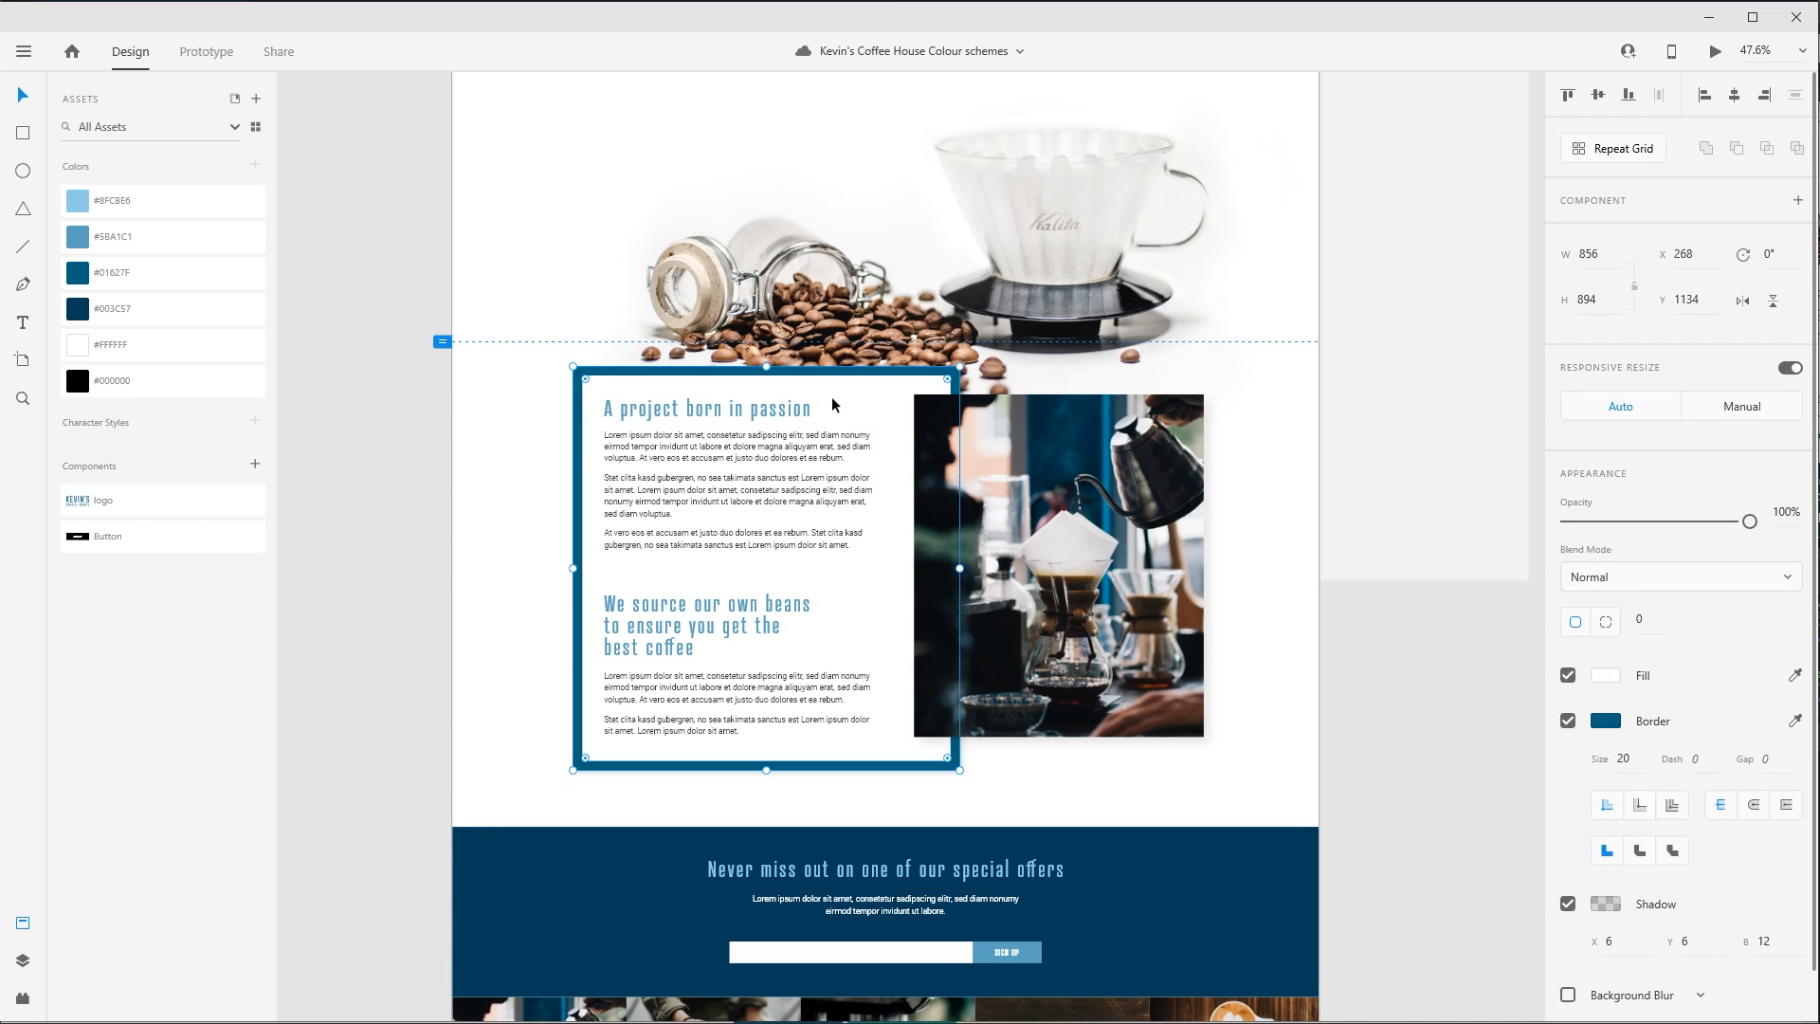
click(389, 711)
- Fill the headings "A project born in passion" and "We source our own beans" with #8E7258 and save it as a document colour
drag(436, 230, 1062, 732)
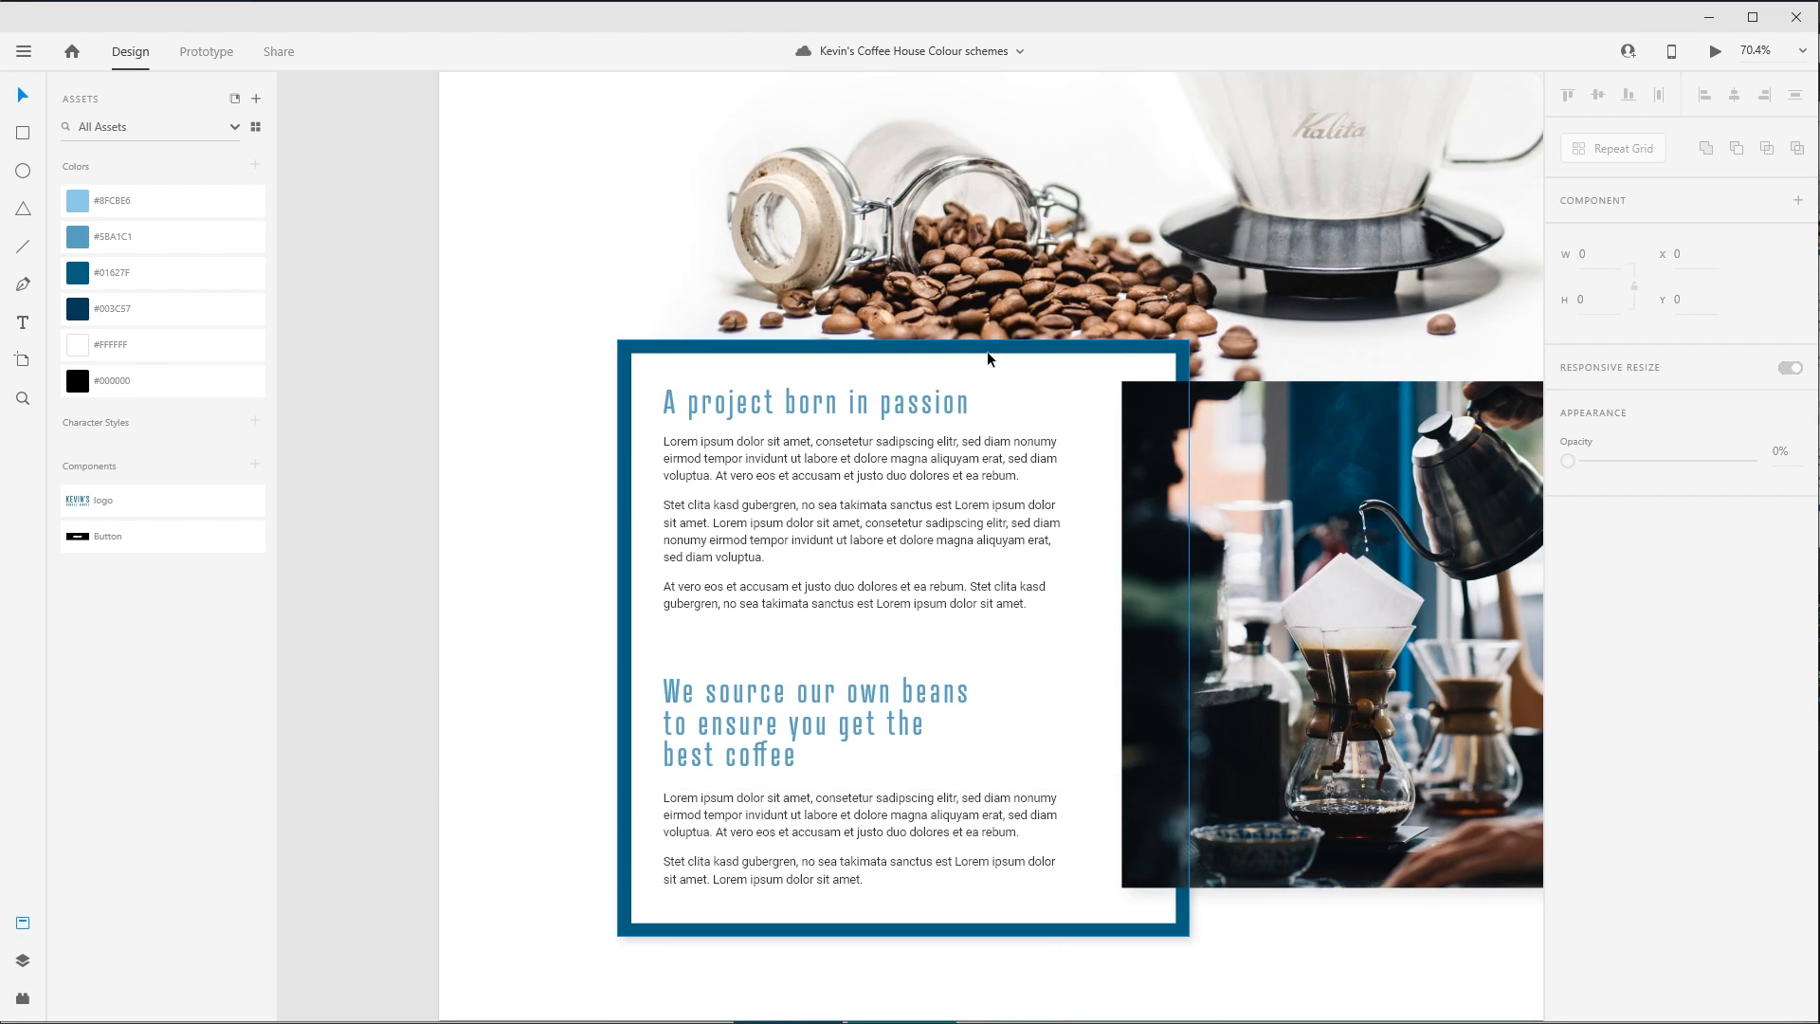
click(929, 401)
shift+click(893, 720)
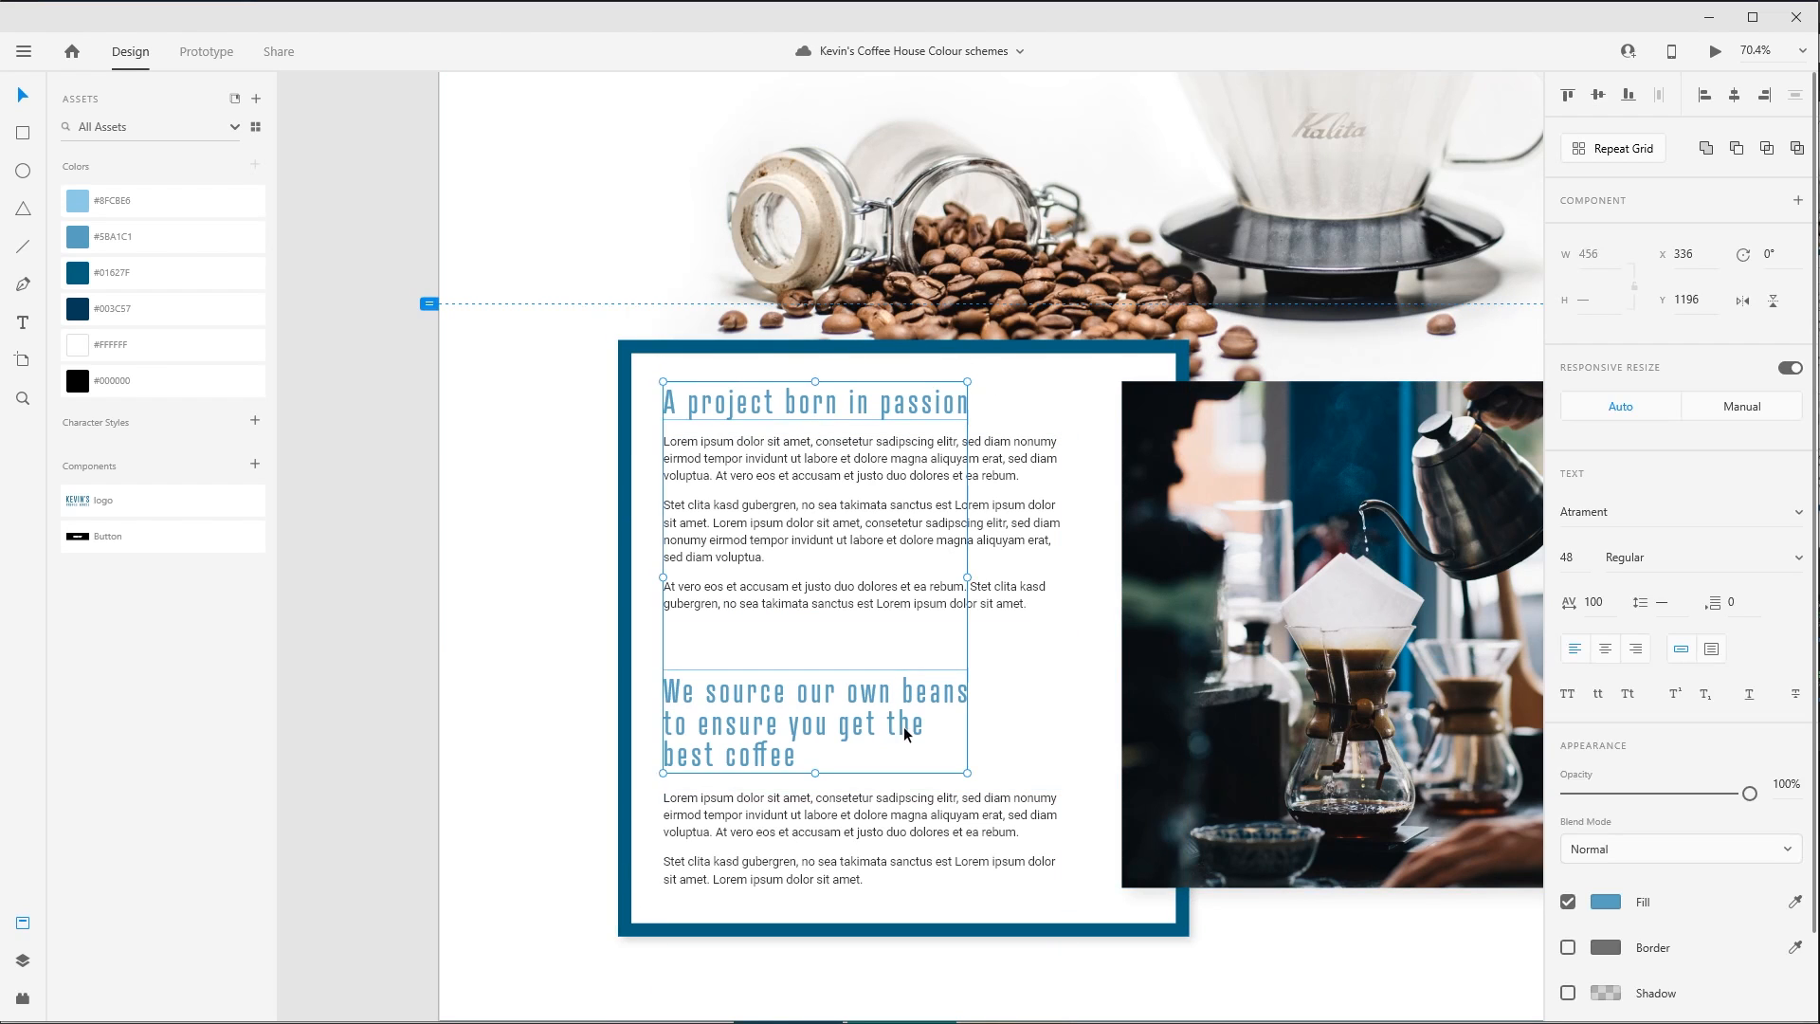
click(1603, 902)
key(ctrl+v)
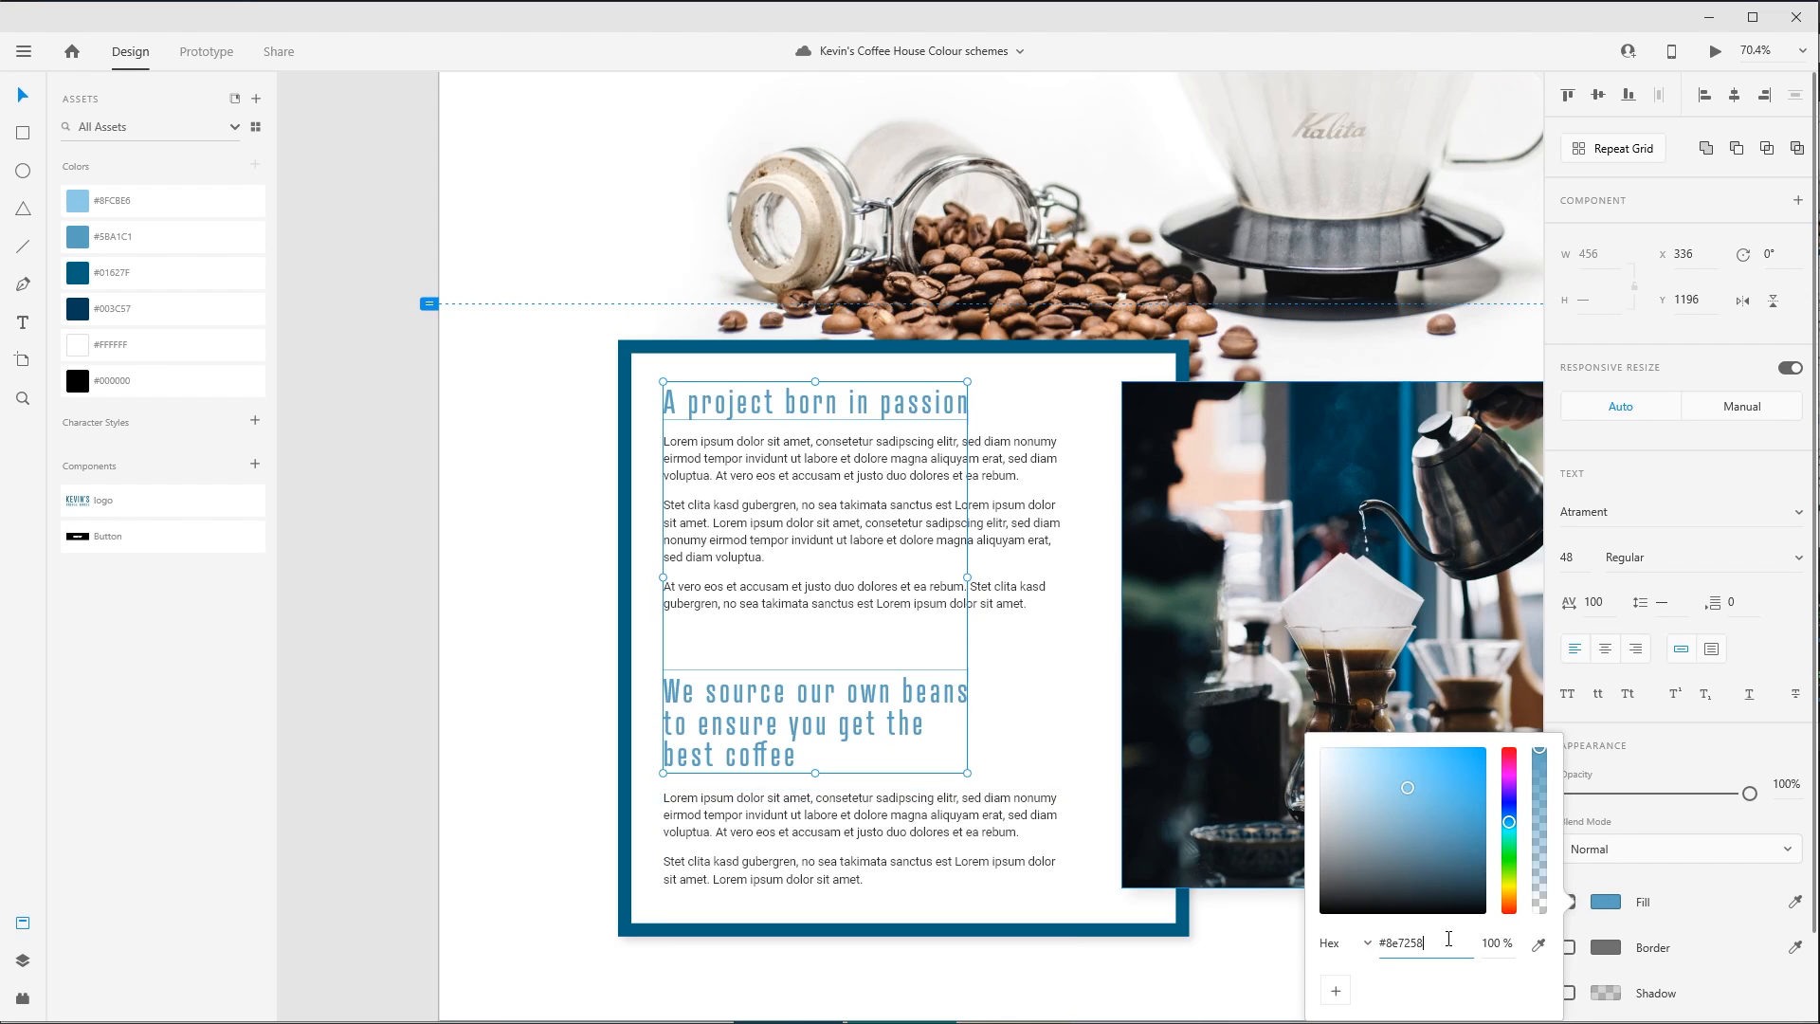
click(1119, 960)
scroll(503, 715, right, 2)
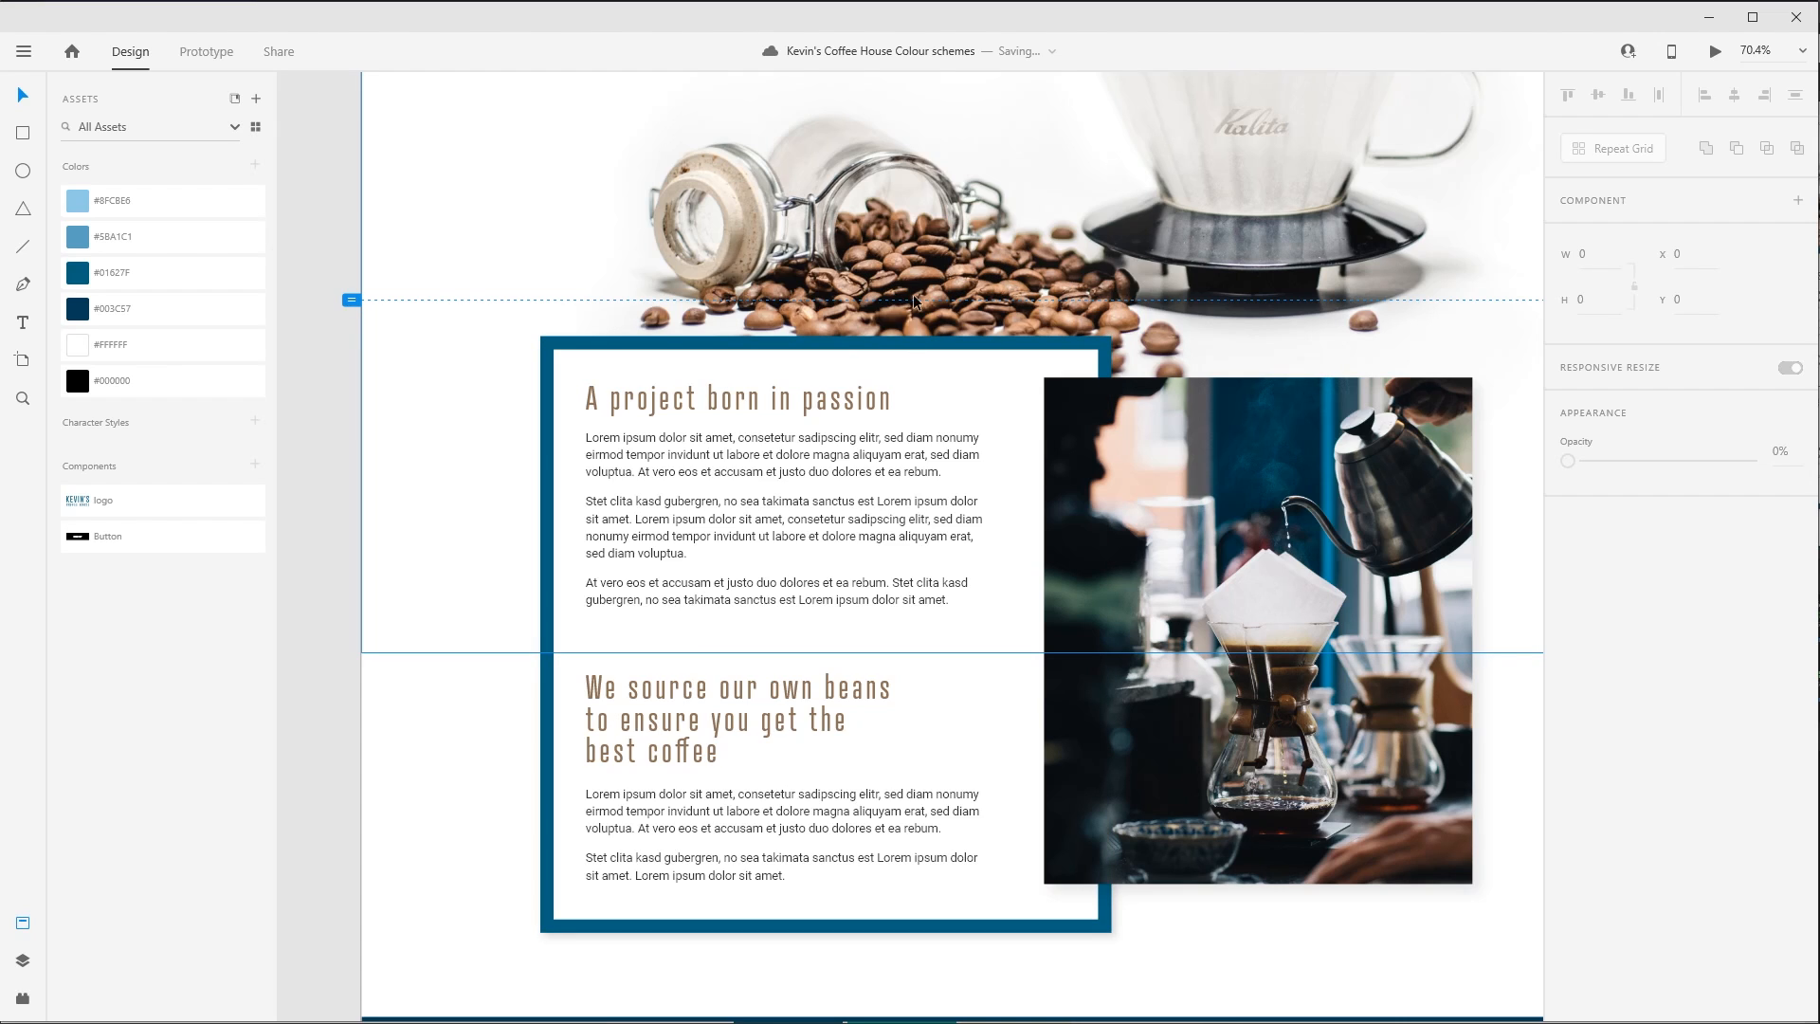
click(867, 403)
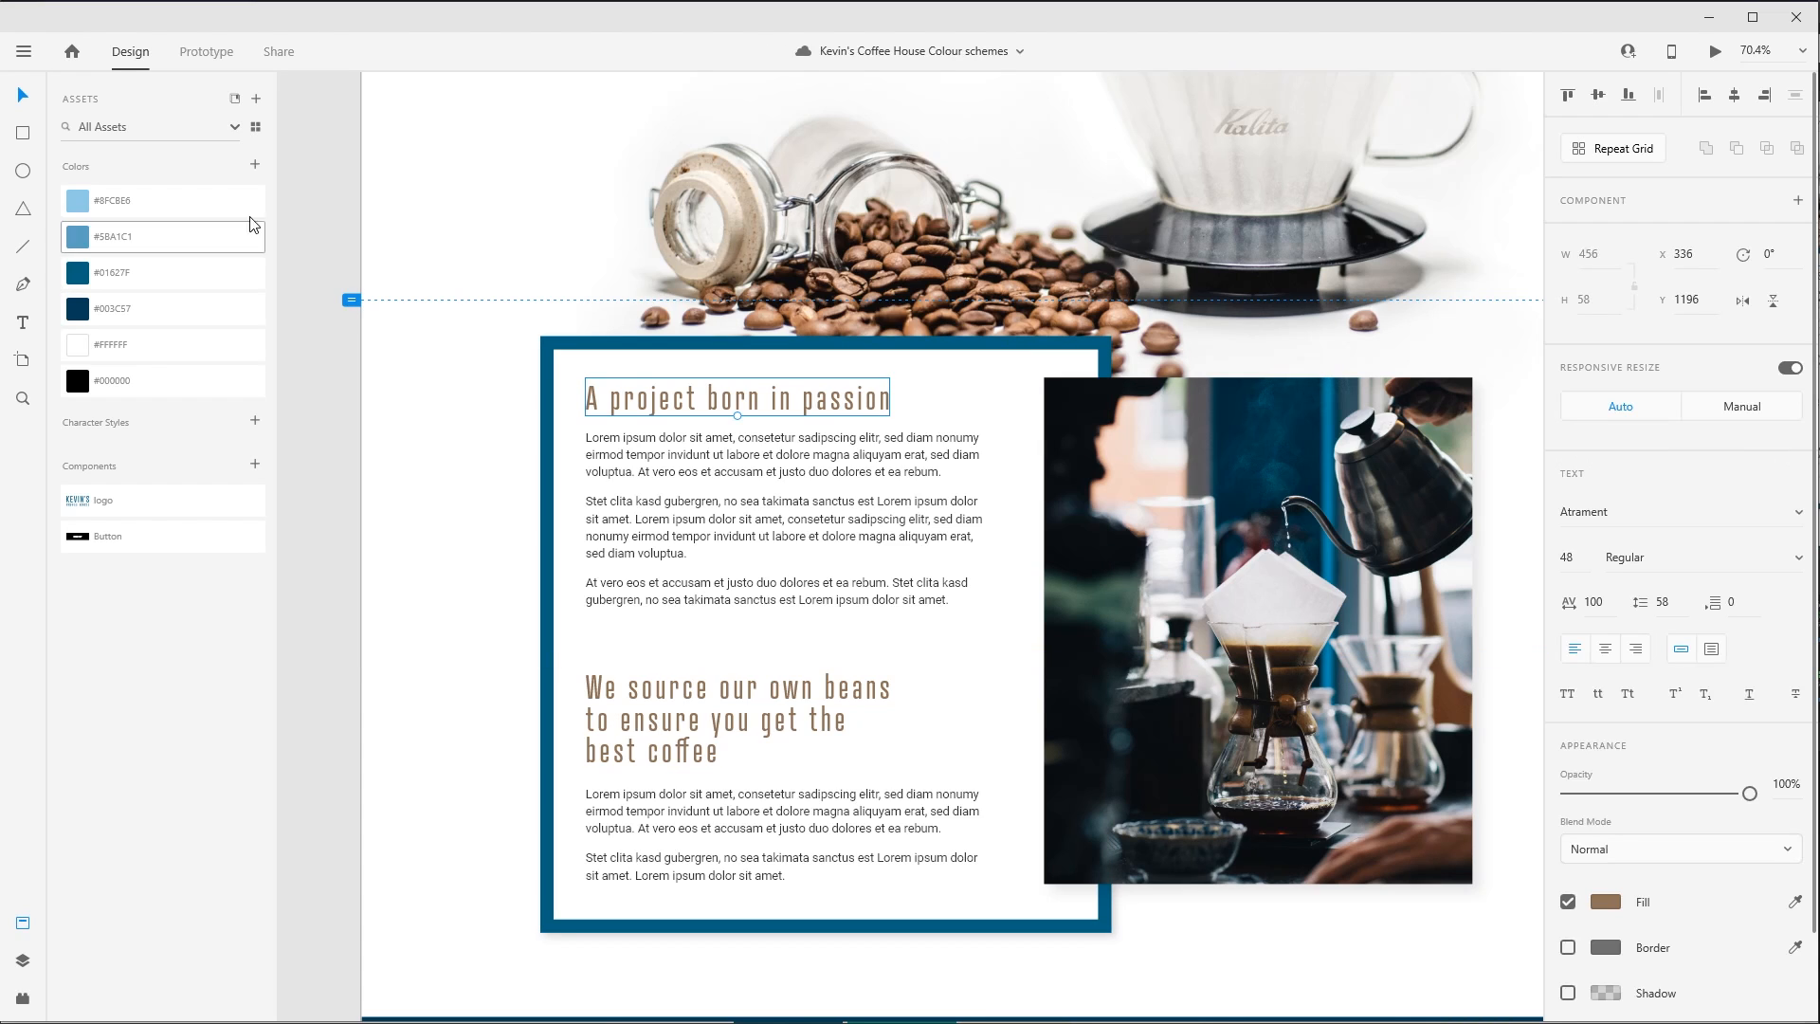
click(254, 165)
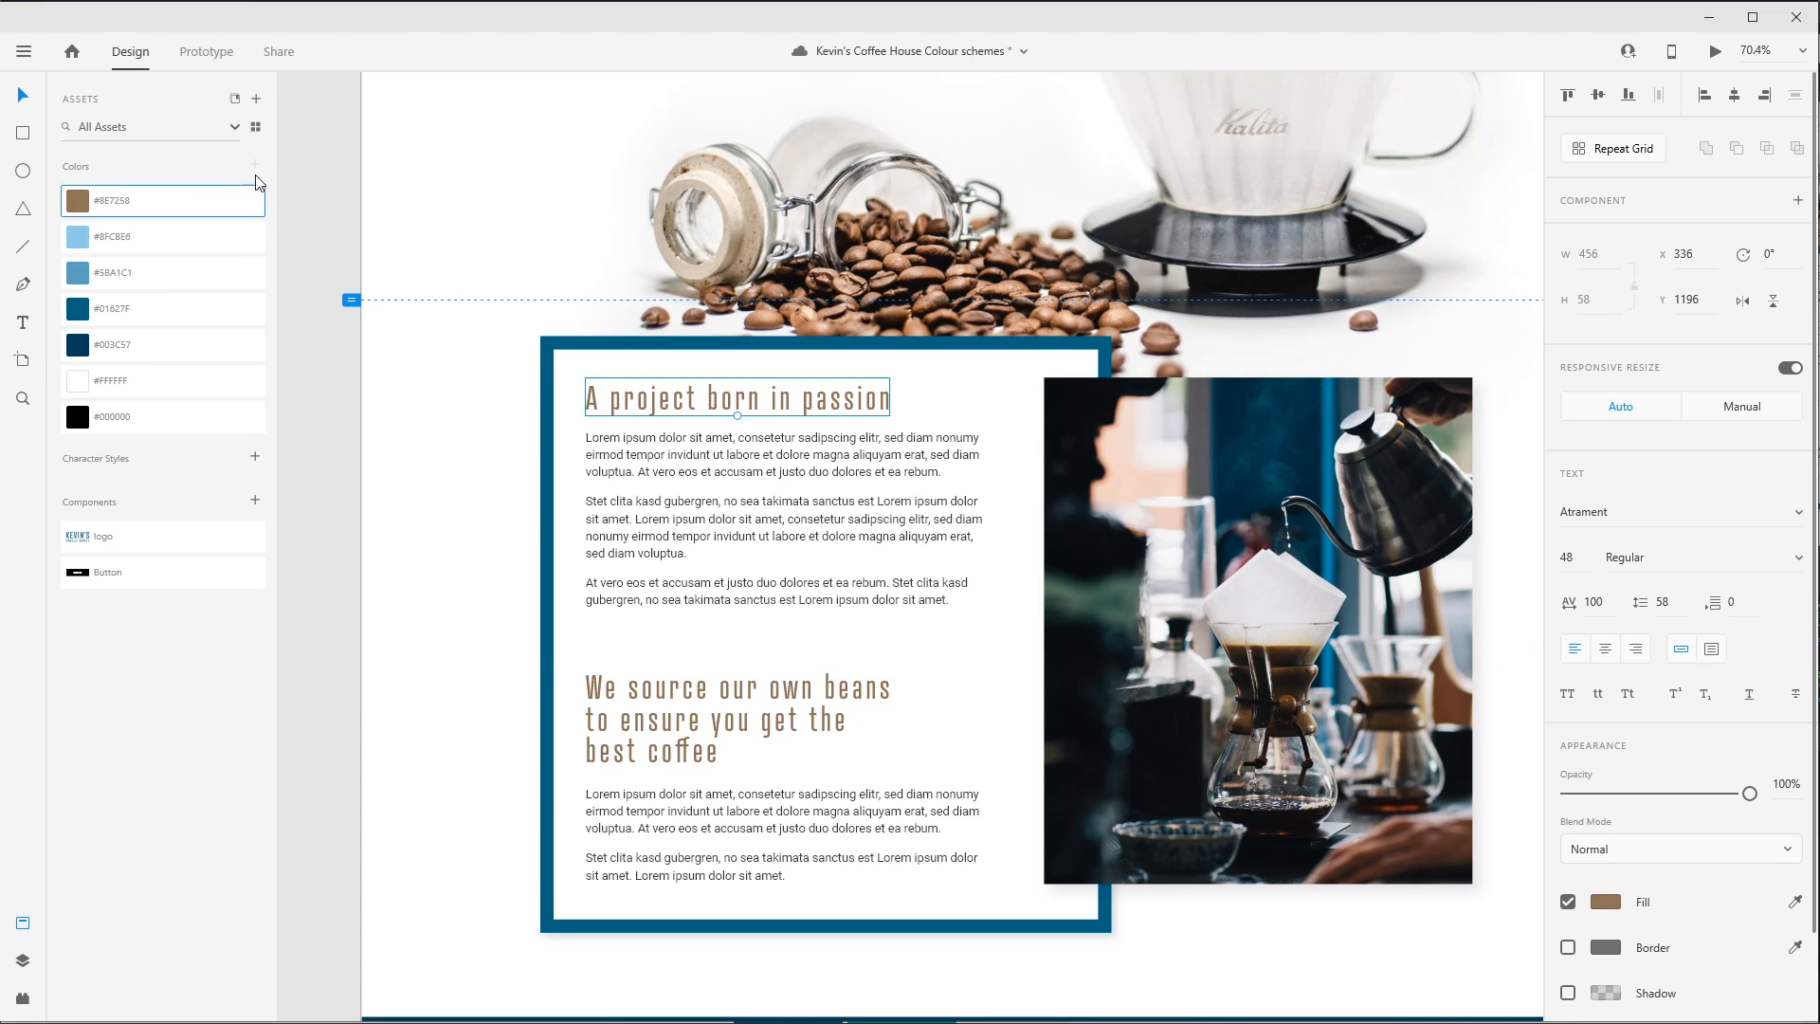
- Edit the saved brown #8E7258 to the bright orange #EE7200
right_click(110, 208)
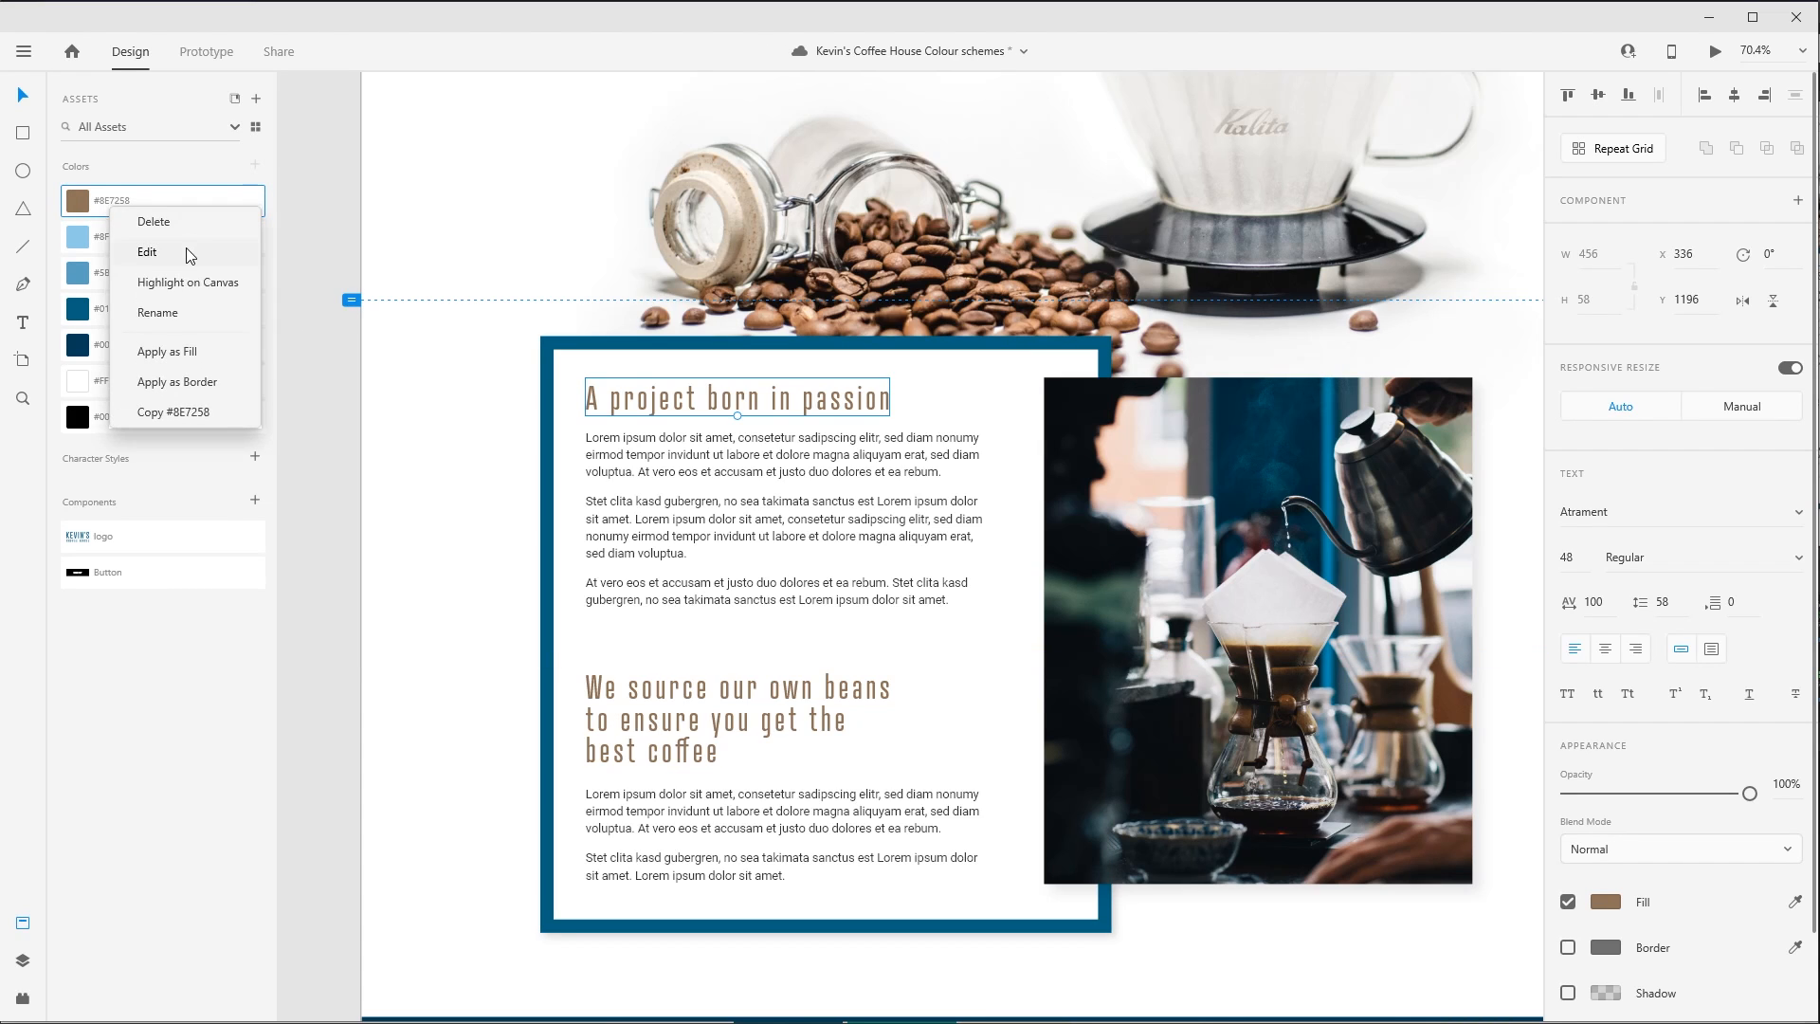
click(189, 255)
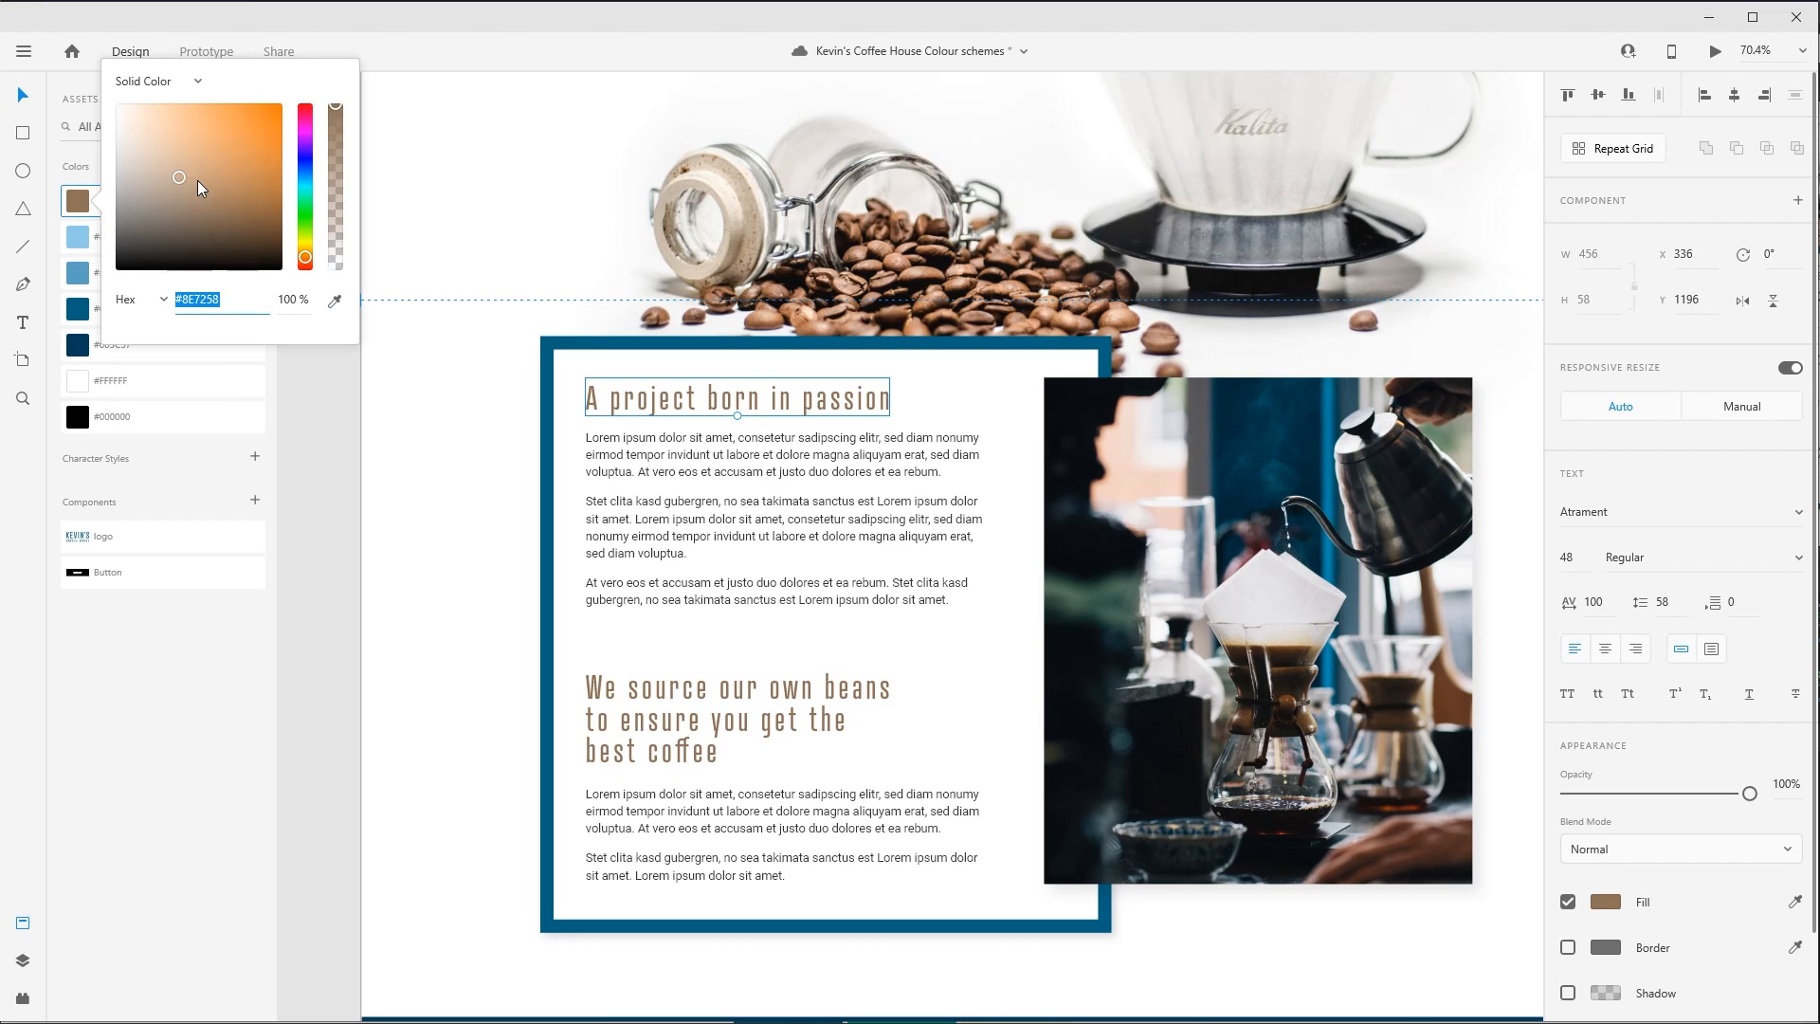
mouse_move(198, 180)
mouse_down()
mouse_move(225, 207)
mouse_move(197, 172)
mouse_move(294, 112)
mouse_up()
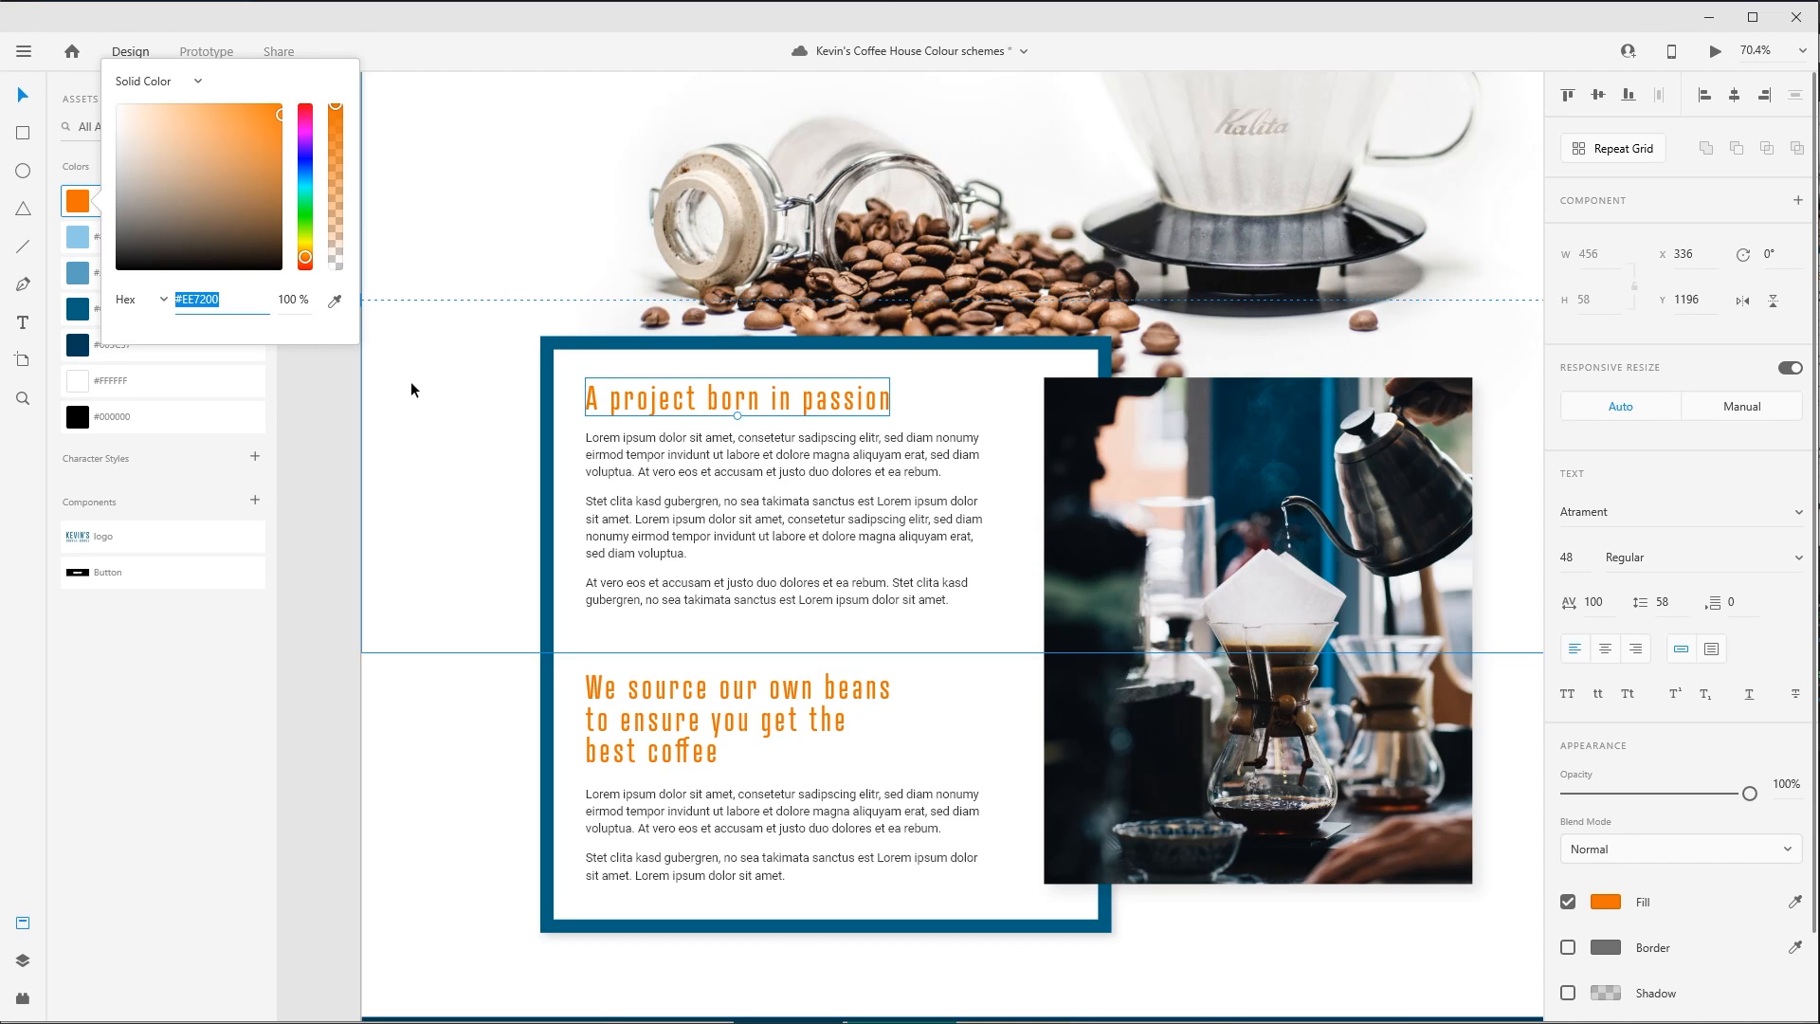
key(alt+Tab)
key(alt+Tab)
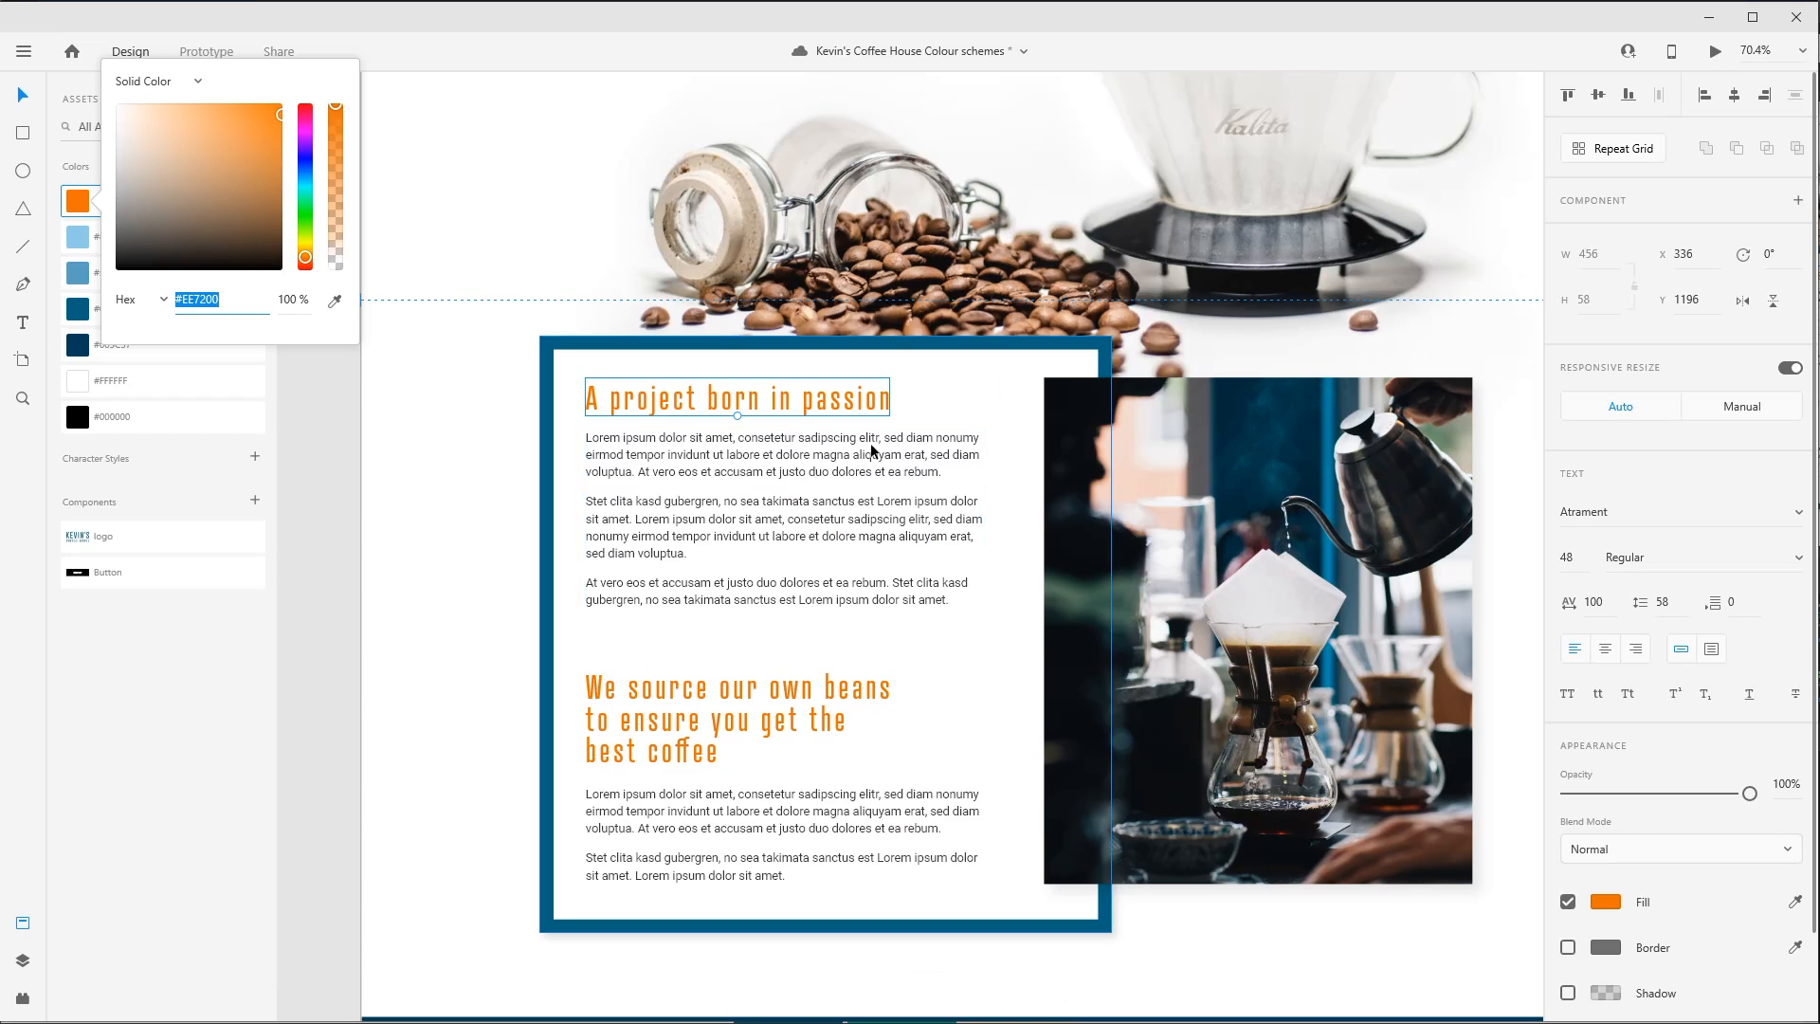
click(426, 500)
click(441, 698)
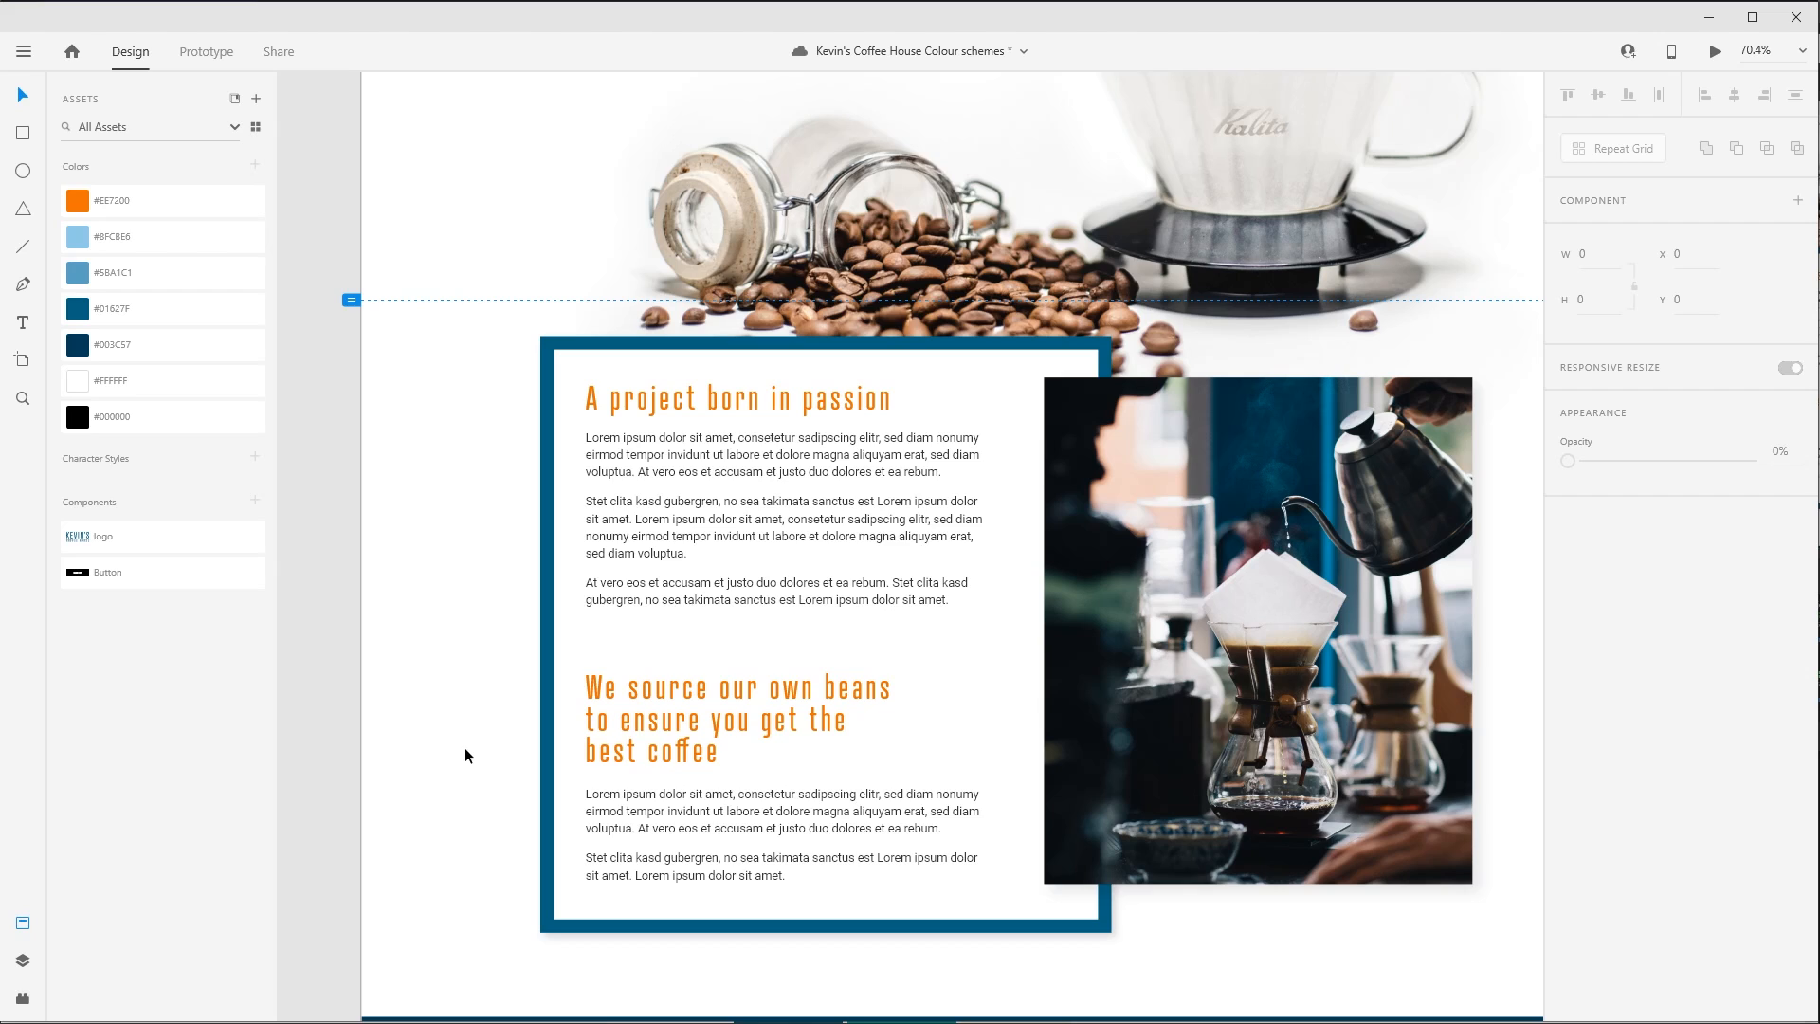
- Darken the saved orange used by the two section headings to #DF6E05
click(86, 202)
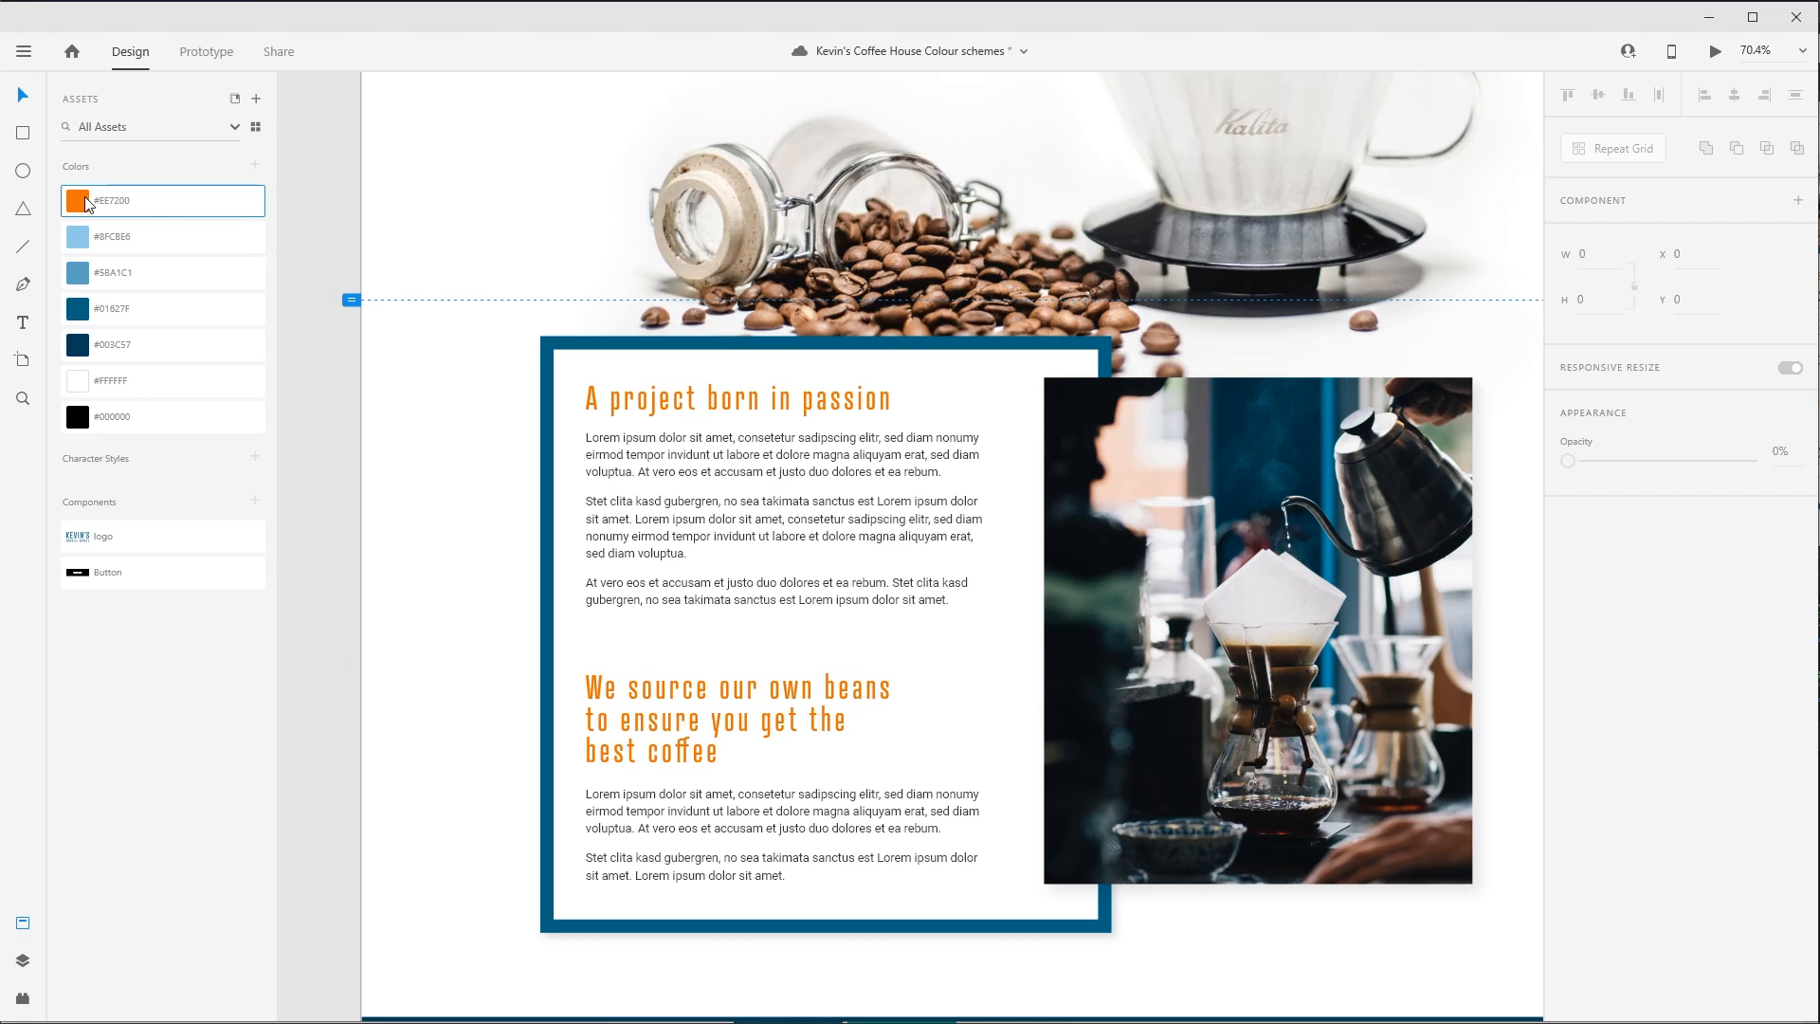
right_click(87, 202)
click(166, 248)
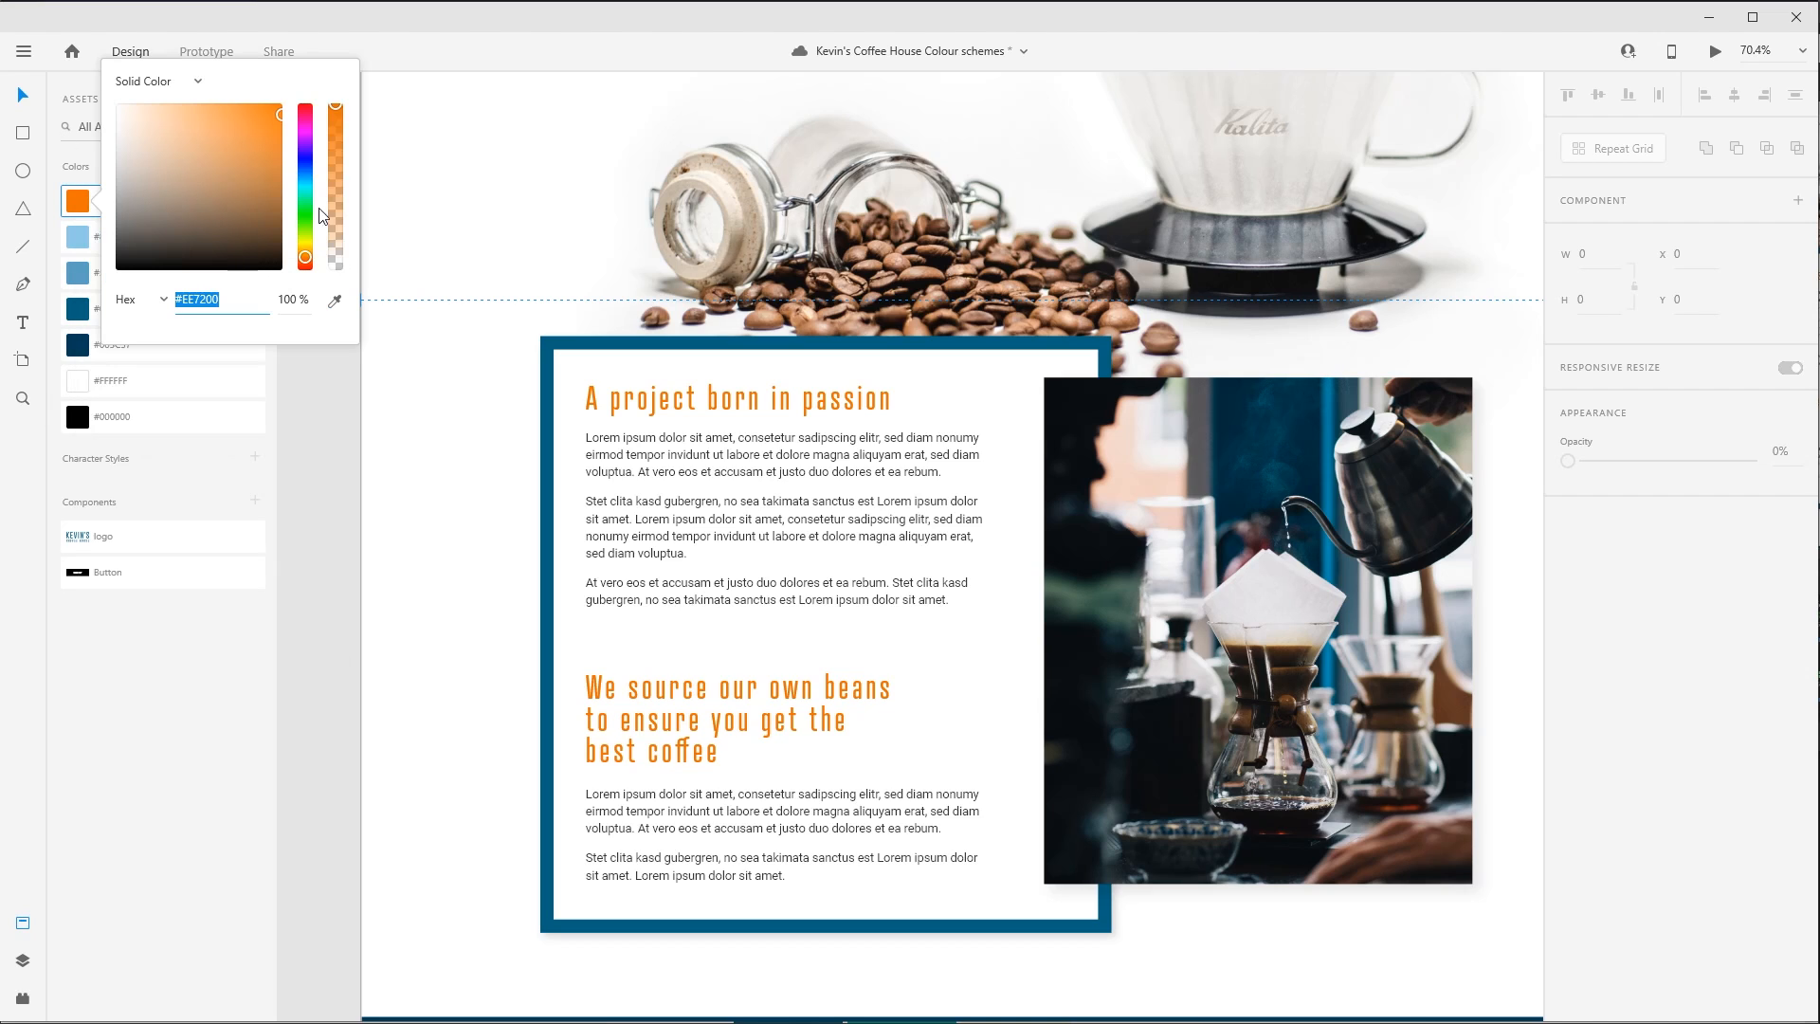
mouse_move(280, 115)
mouse_down()
mouse_move(258, 193)
mouse_move(278, 142)
mouse_up()
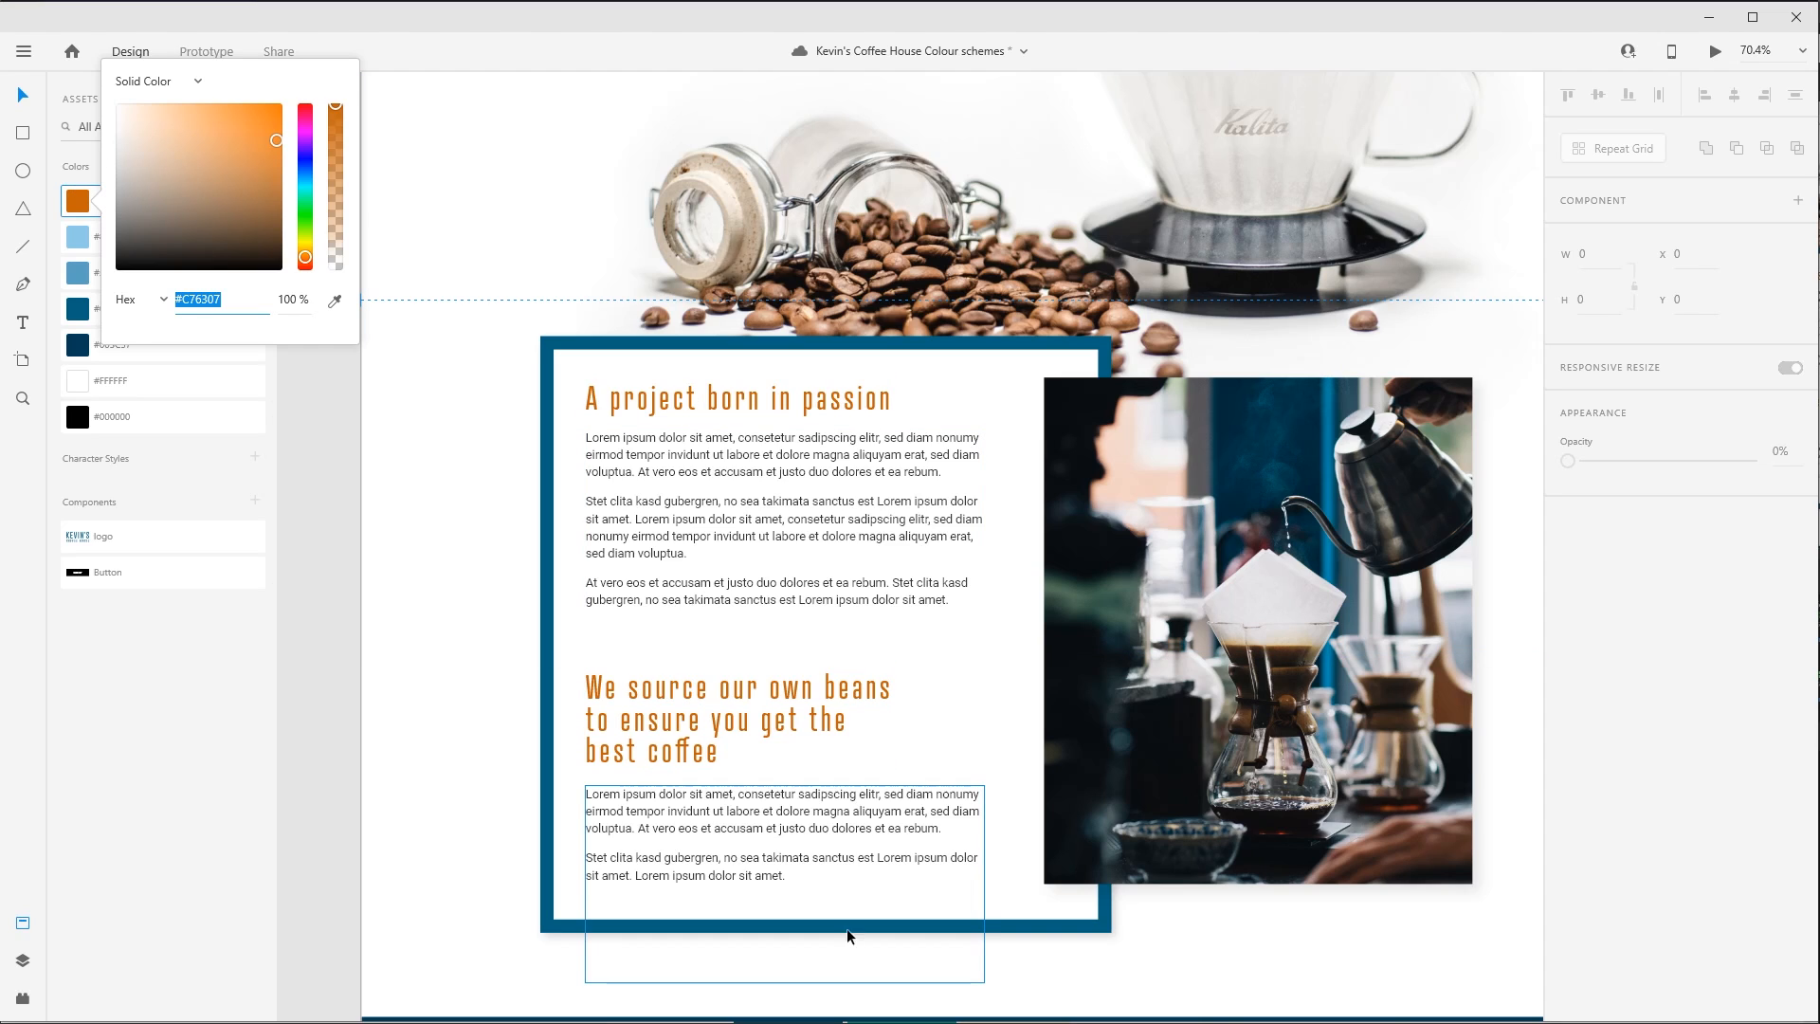
click(280, 125)
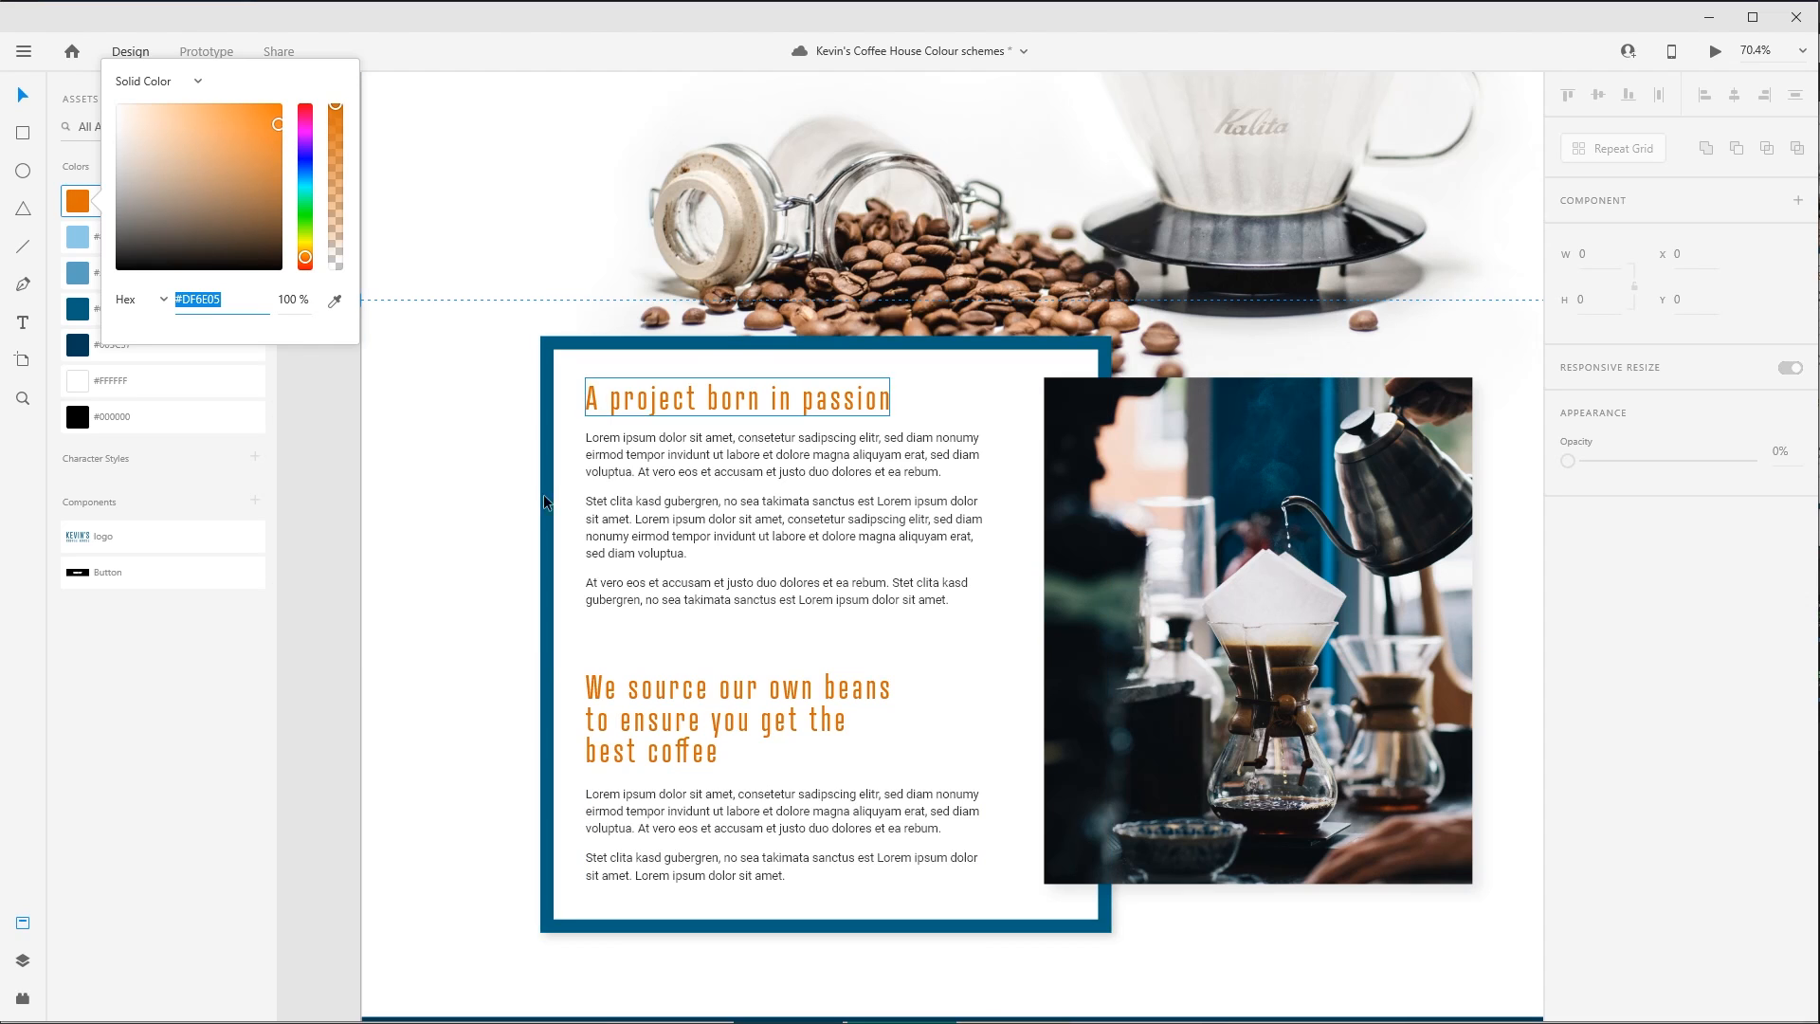
click(415, 595)
click(417, 777)
scroll(398, 706, down, 15)
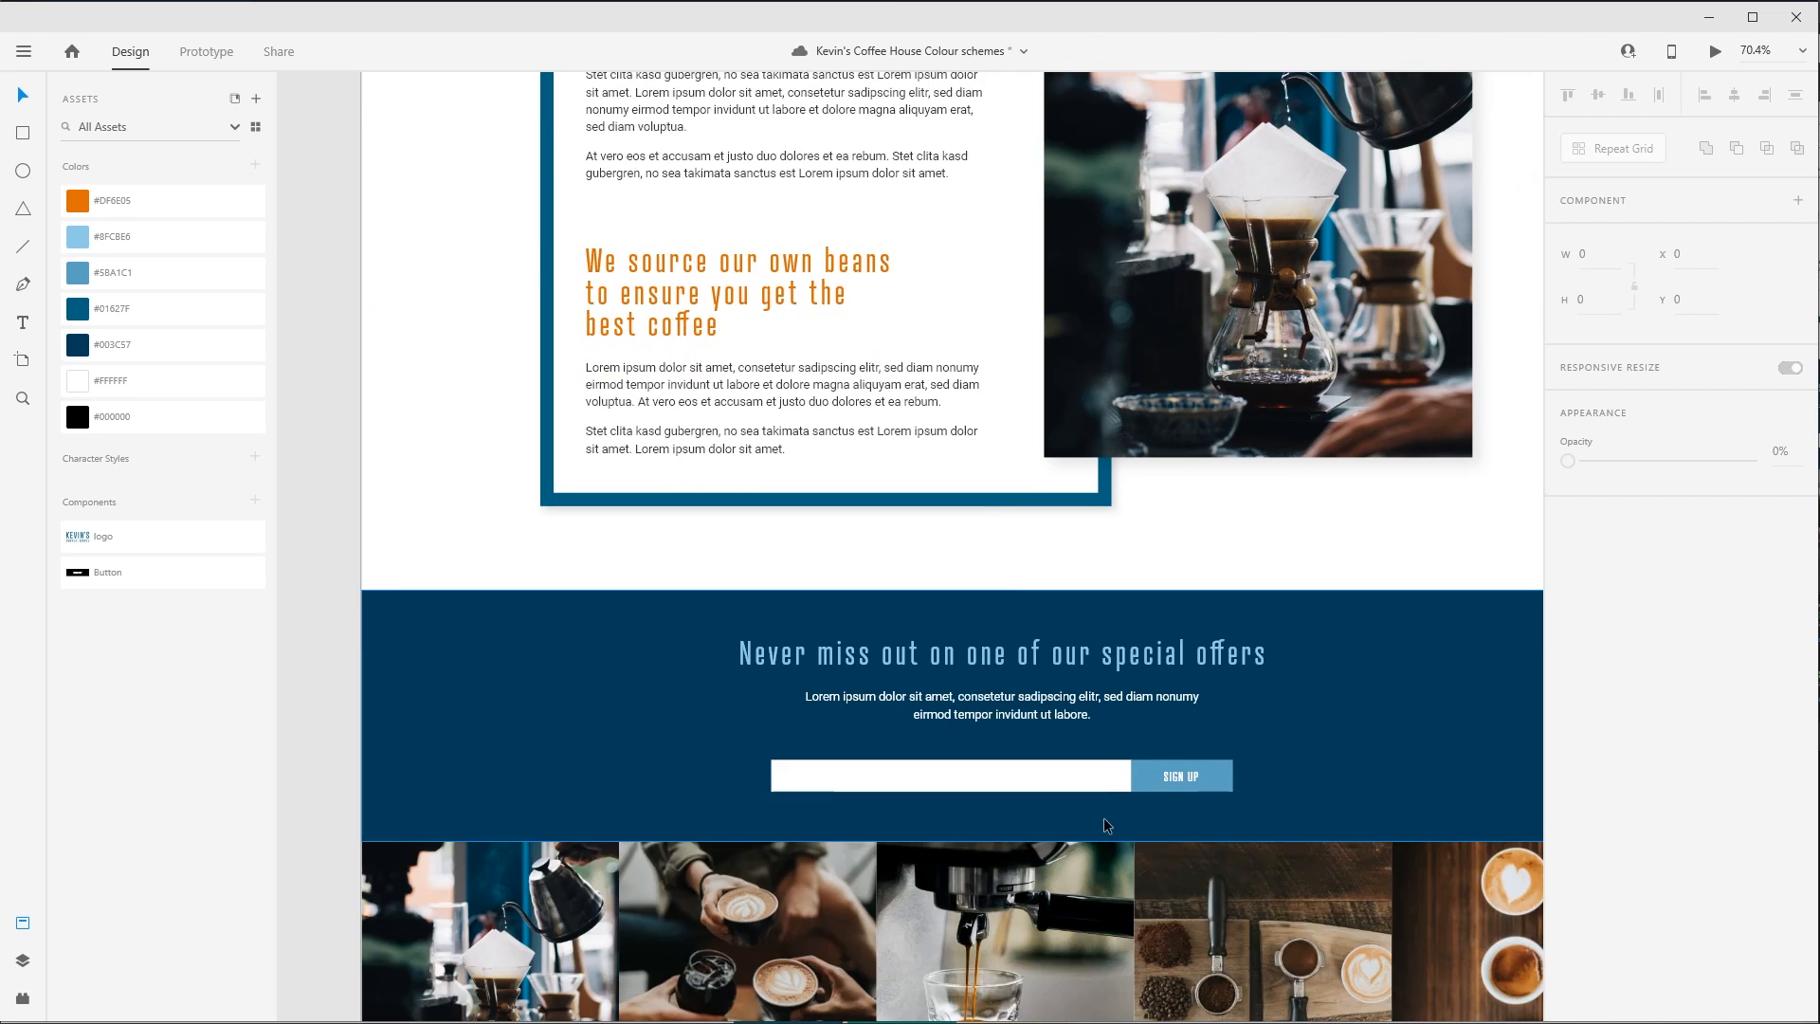
- Fill the SIGN UP button in the special offers banner with the saved orange #DF6E05
double_click(1226, 773)
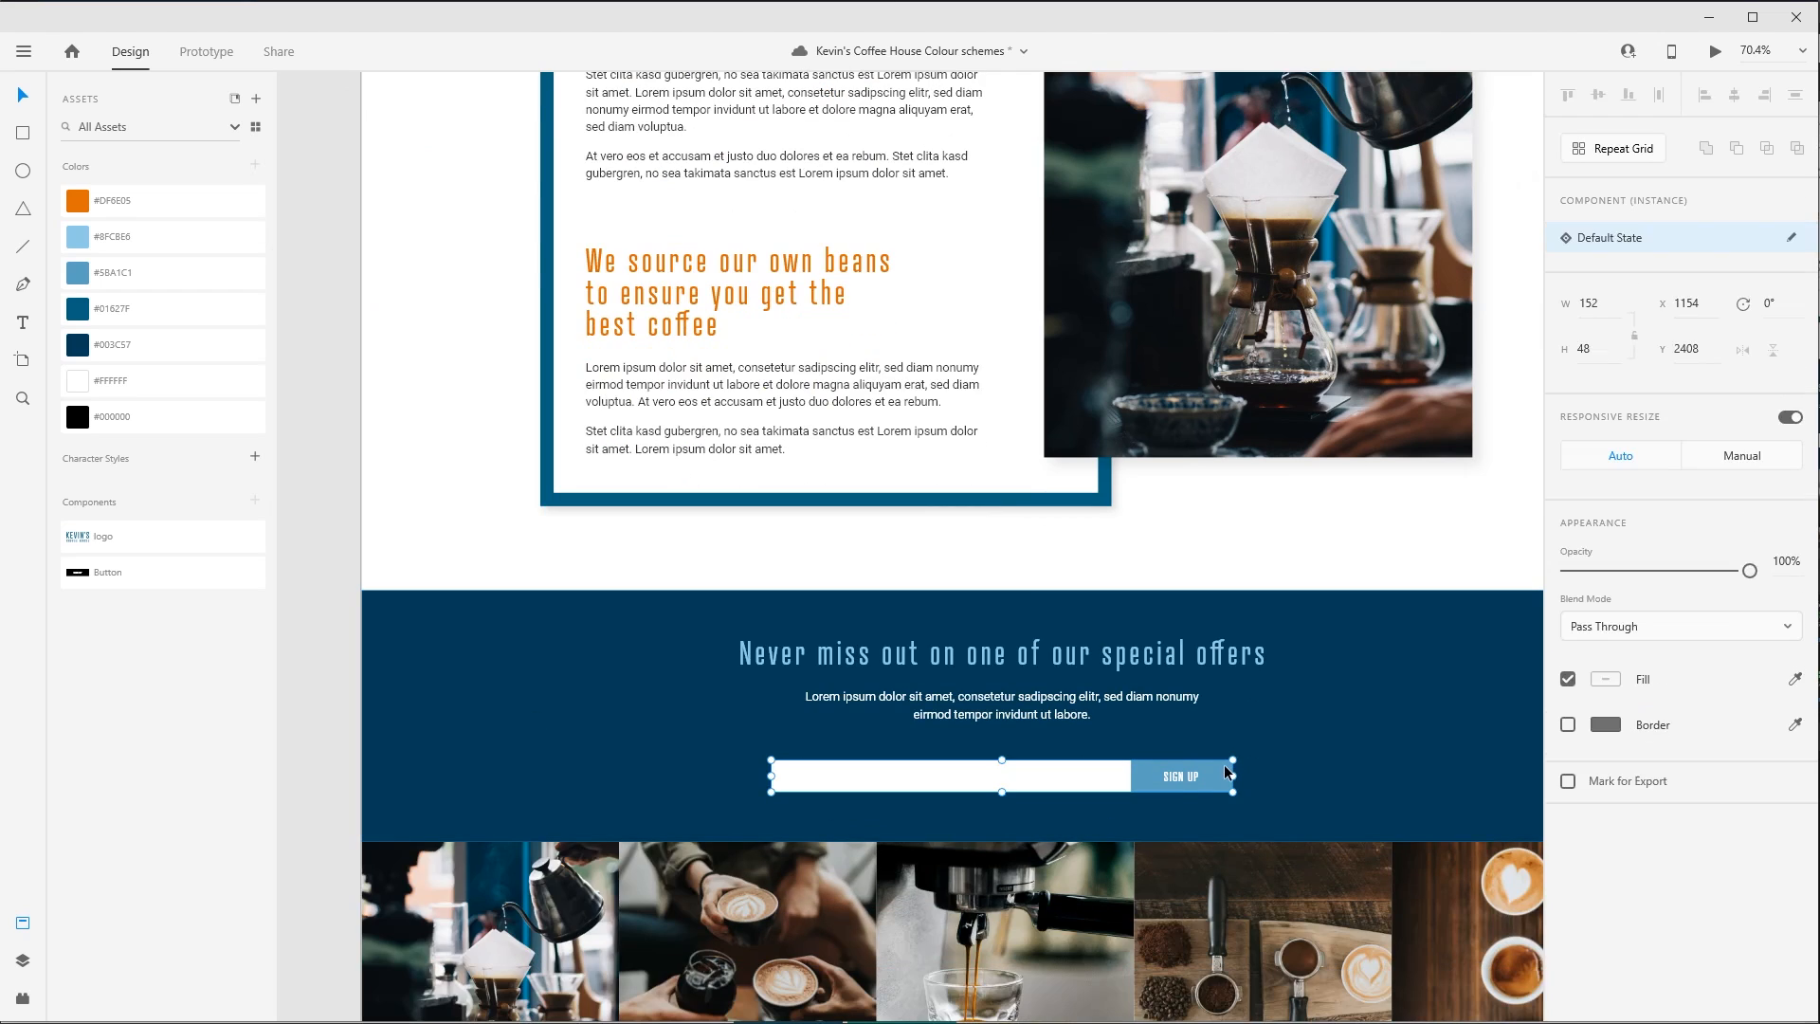
click(230, 203)
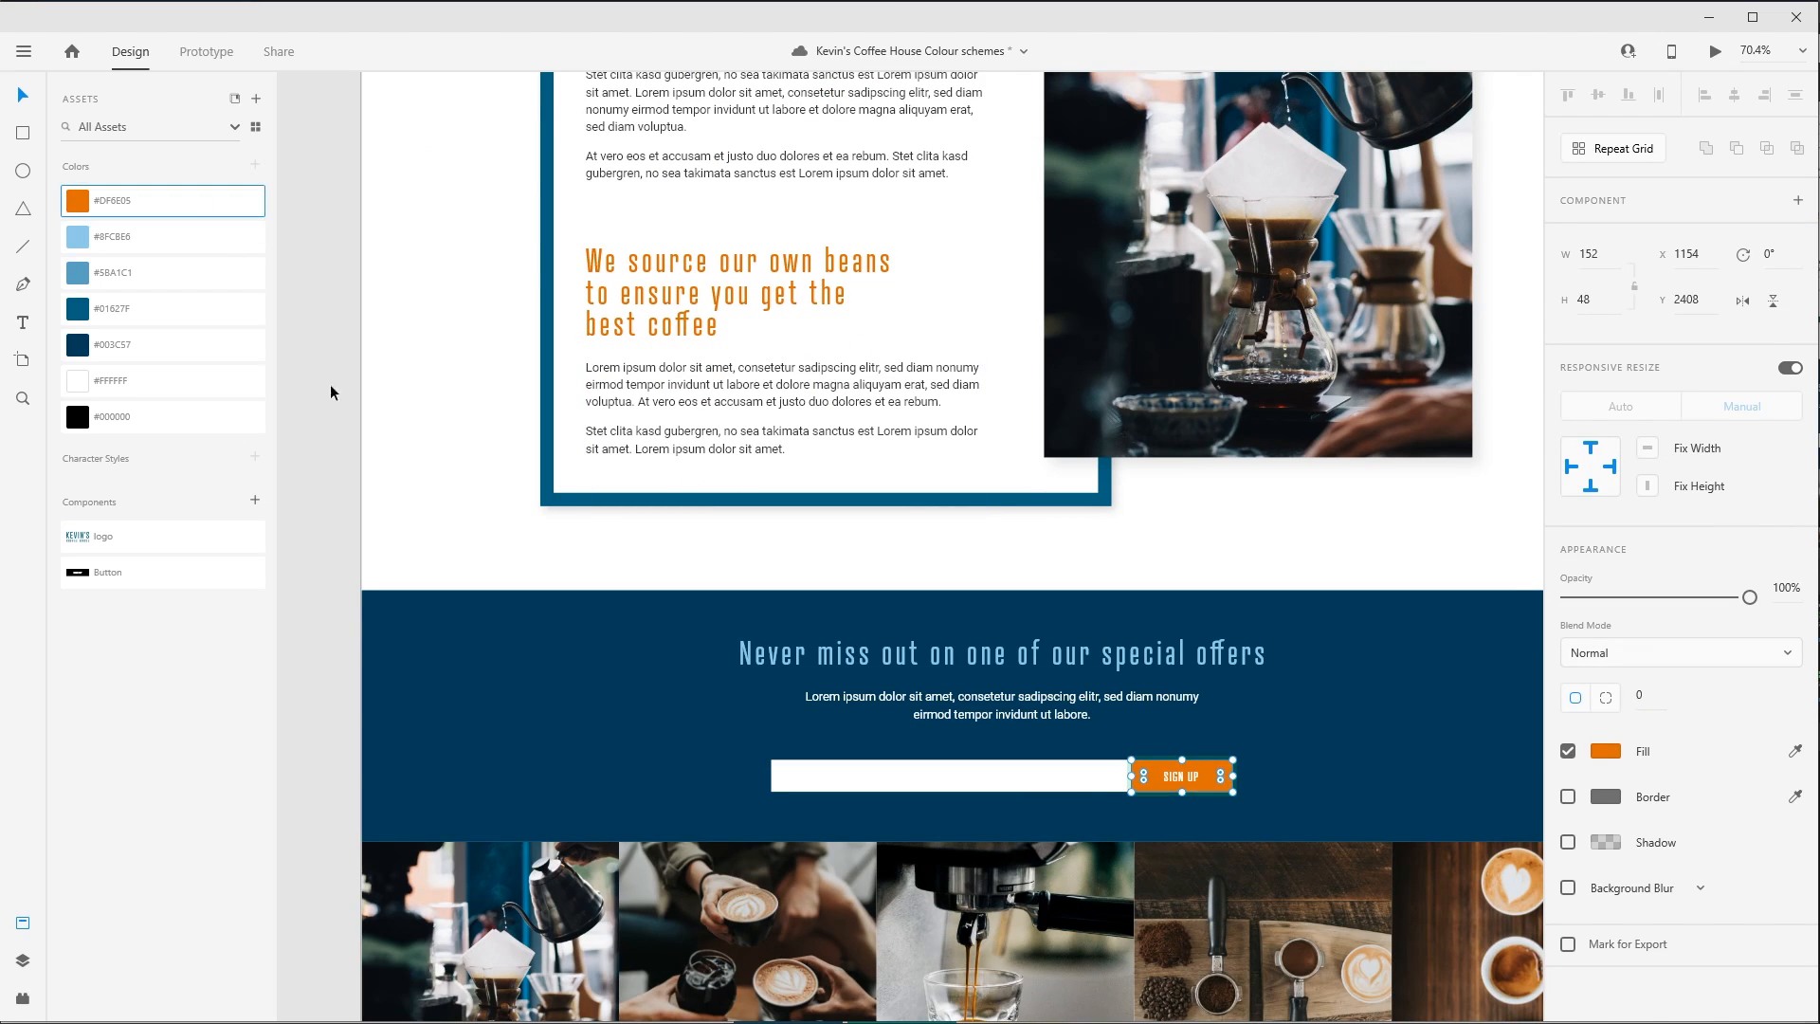
click(417, 471)
drag(436, 475, 280, 455)
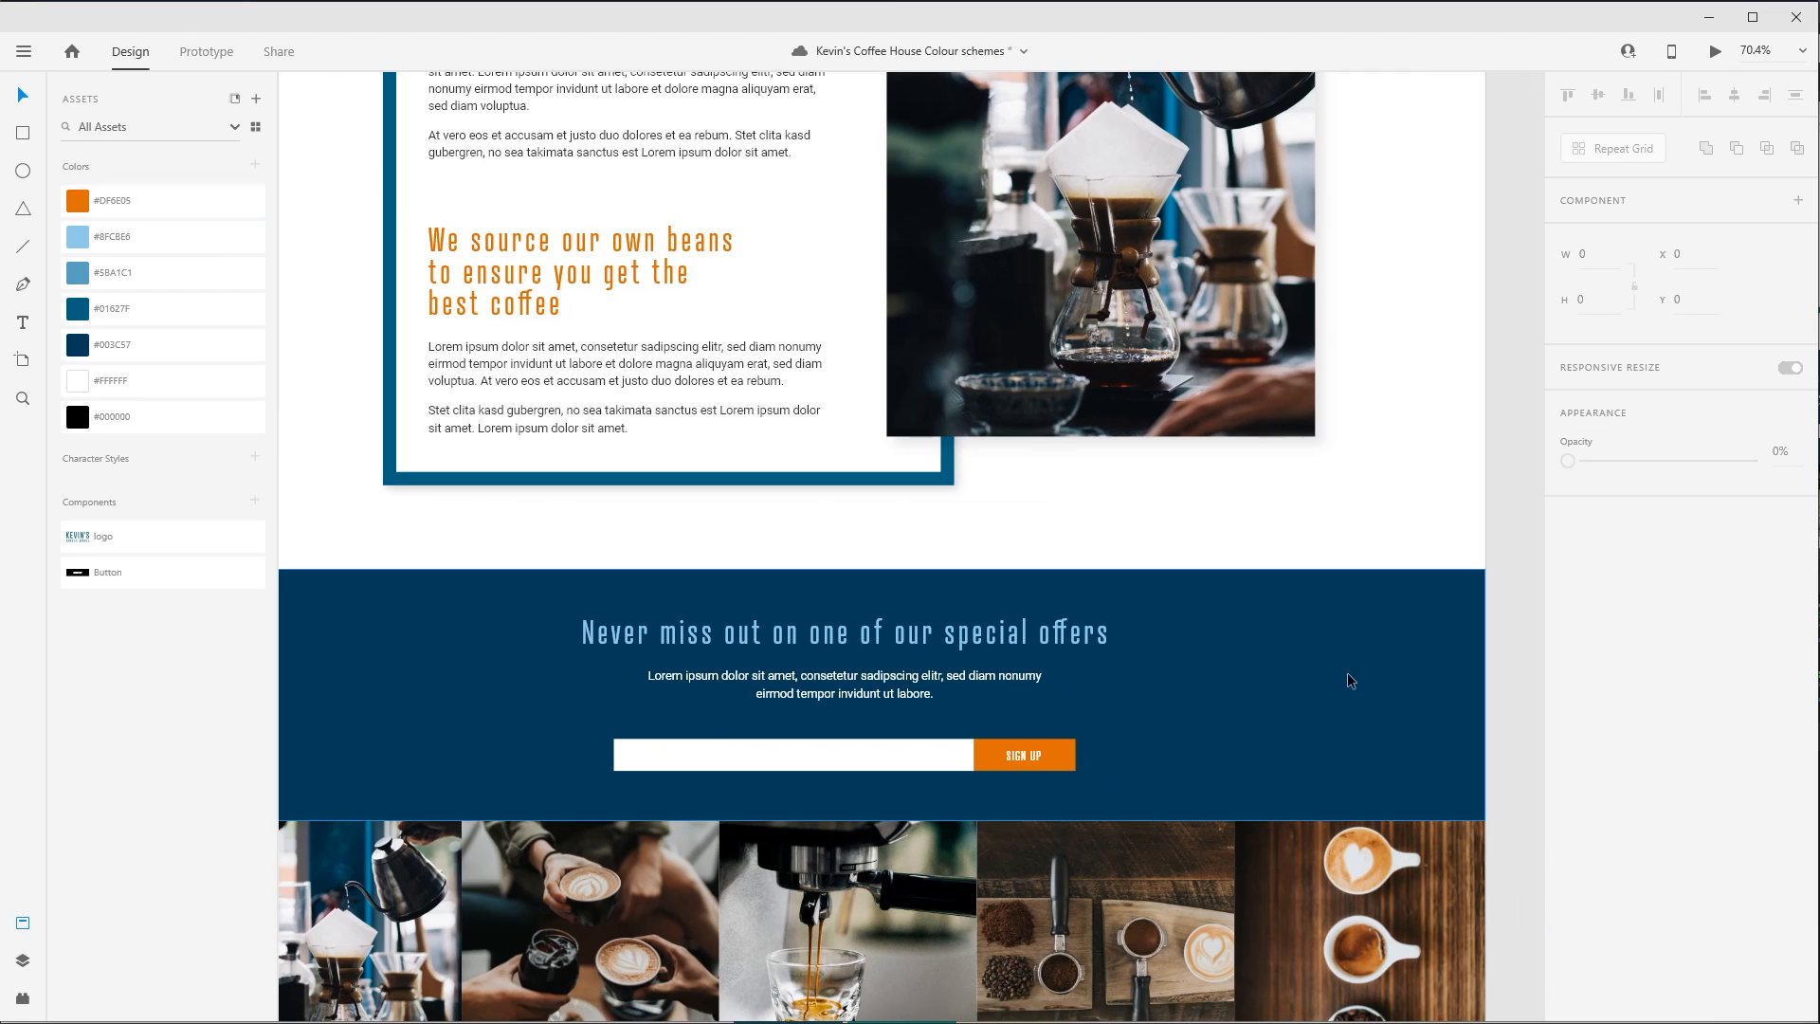
- Try the saved orange #DF6E05 at 8% opacity as the background of the "Come for a visit" panel
scroll(1247, 571, down, 3)
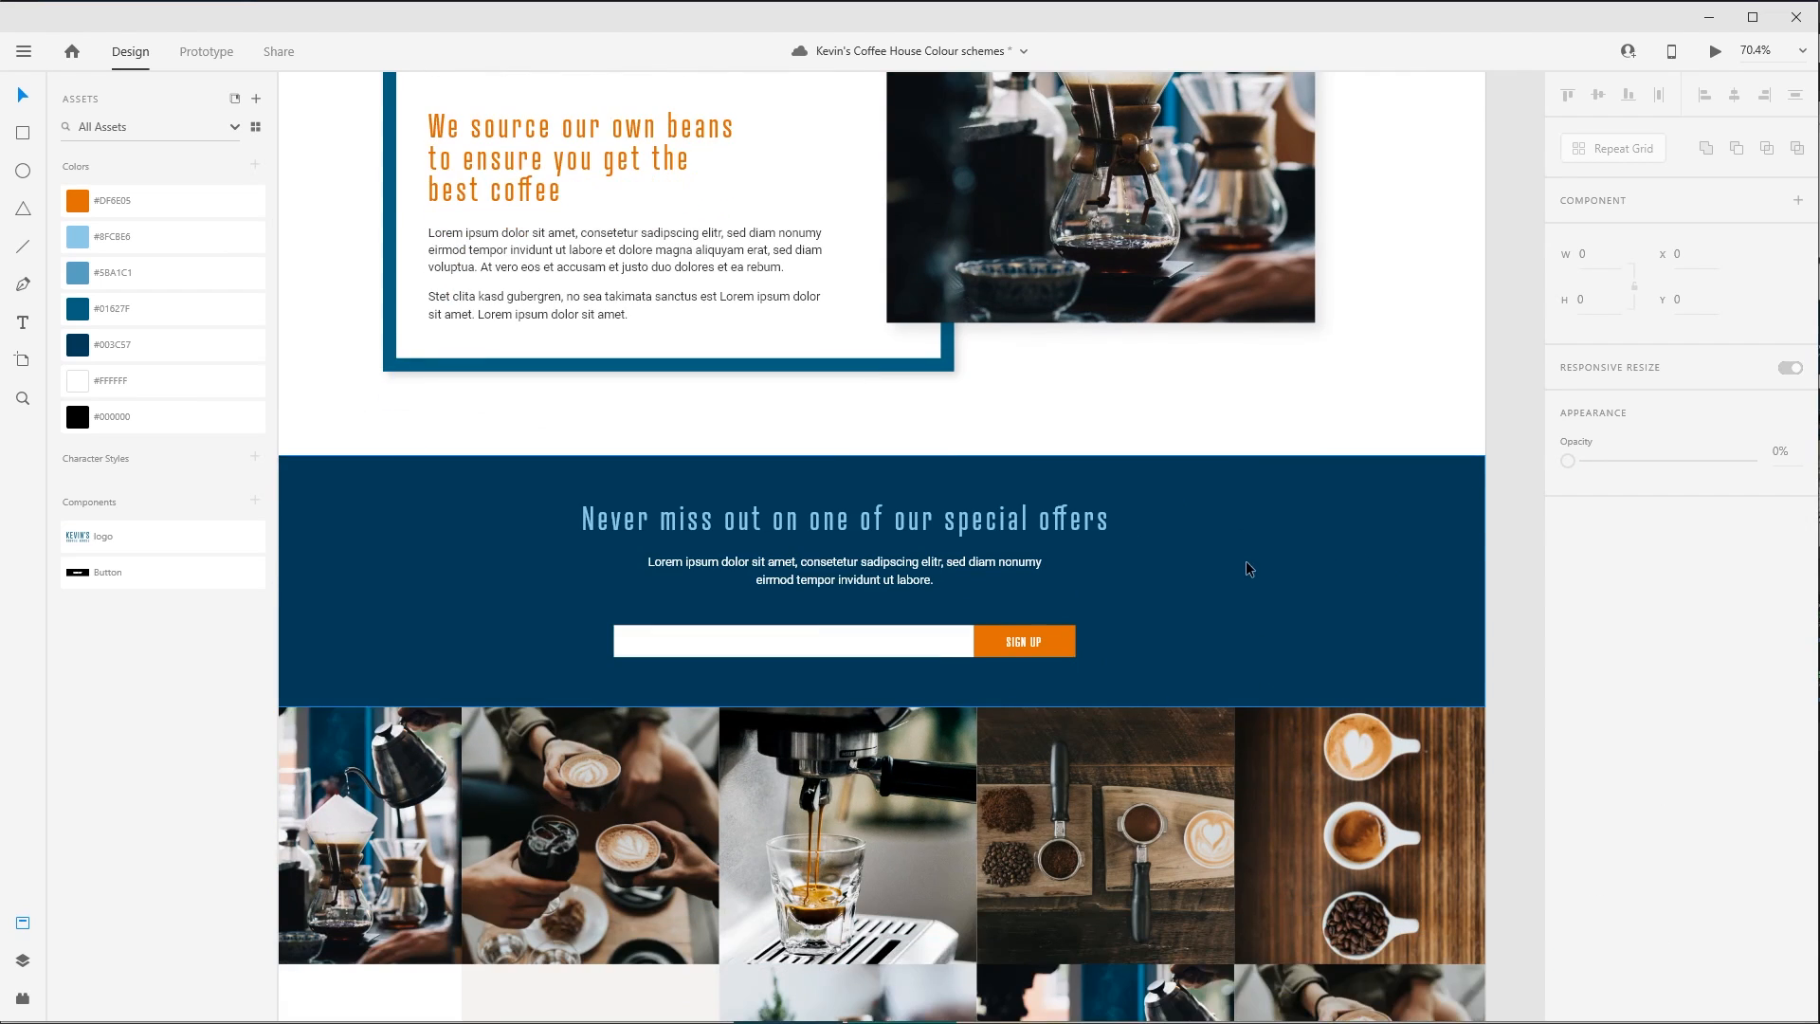
scroll(1252, 576, down, 1)
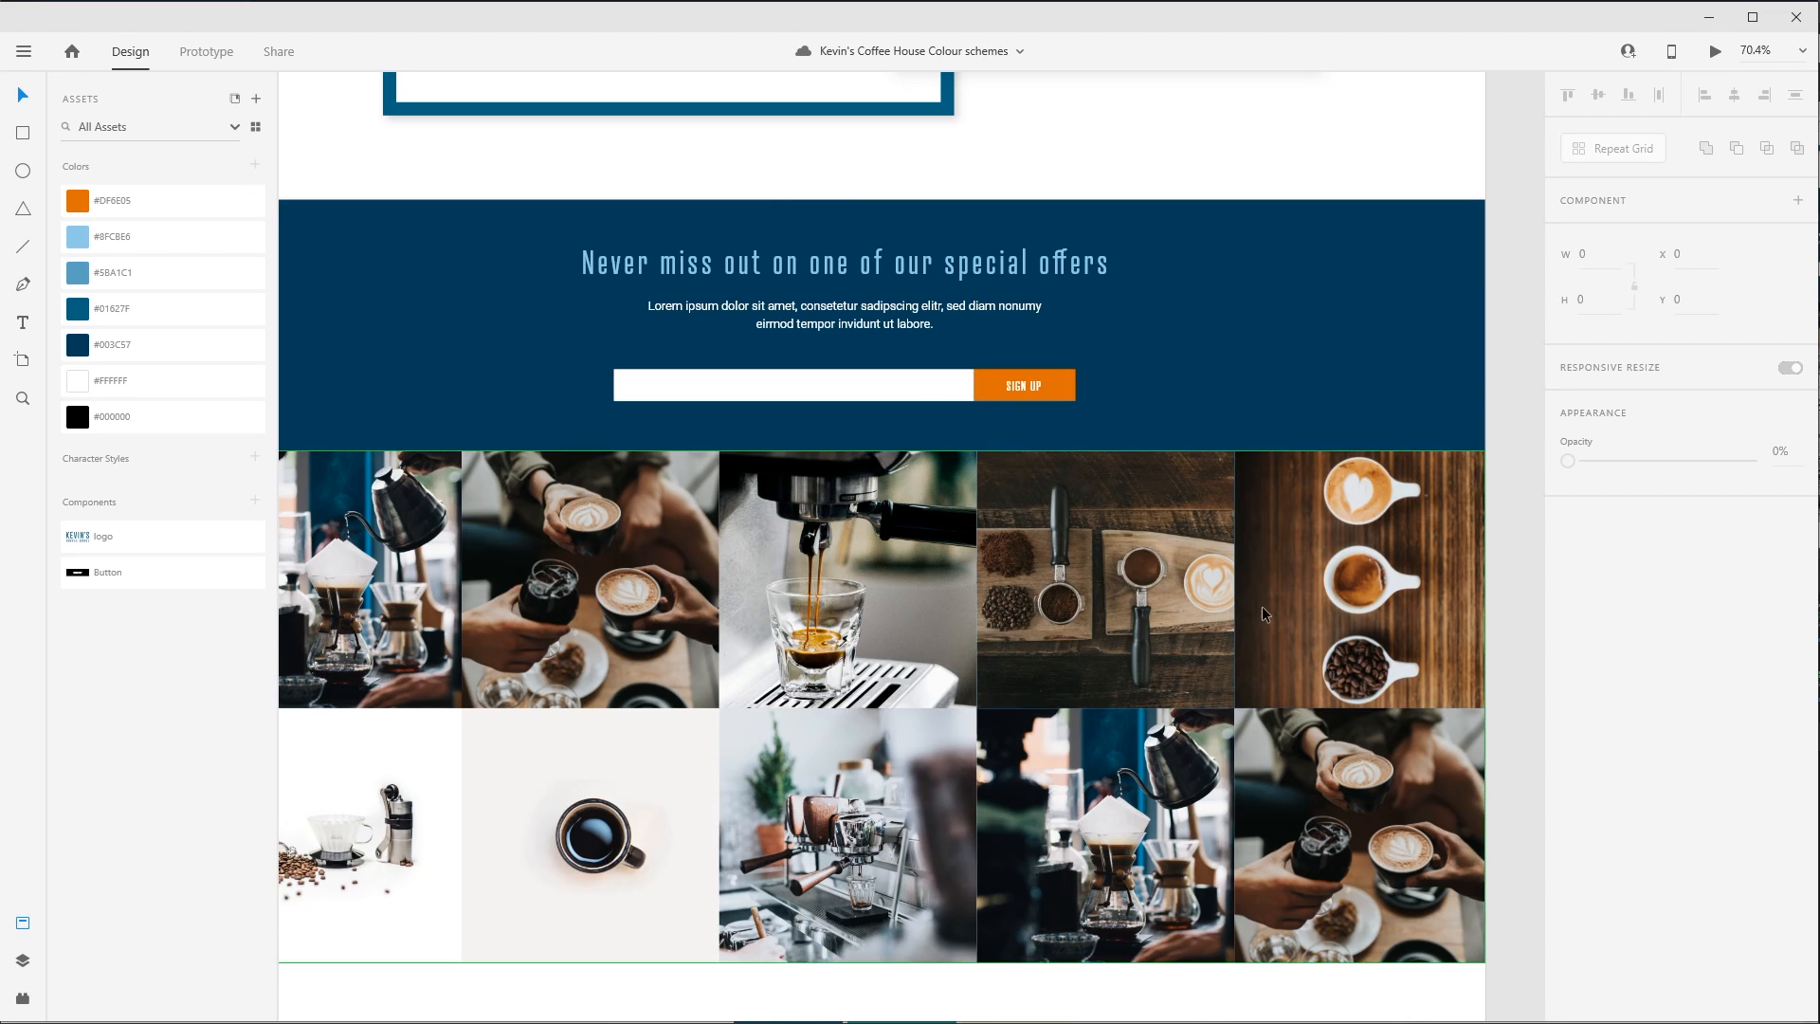
drag(1111, 831, 1155, 787)
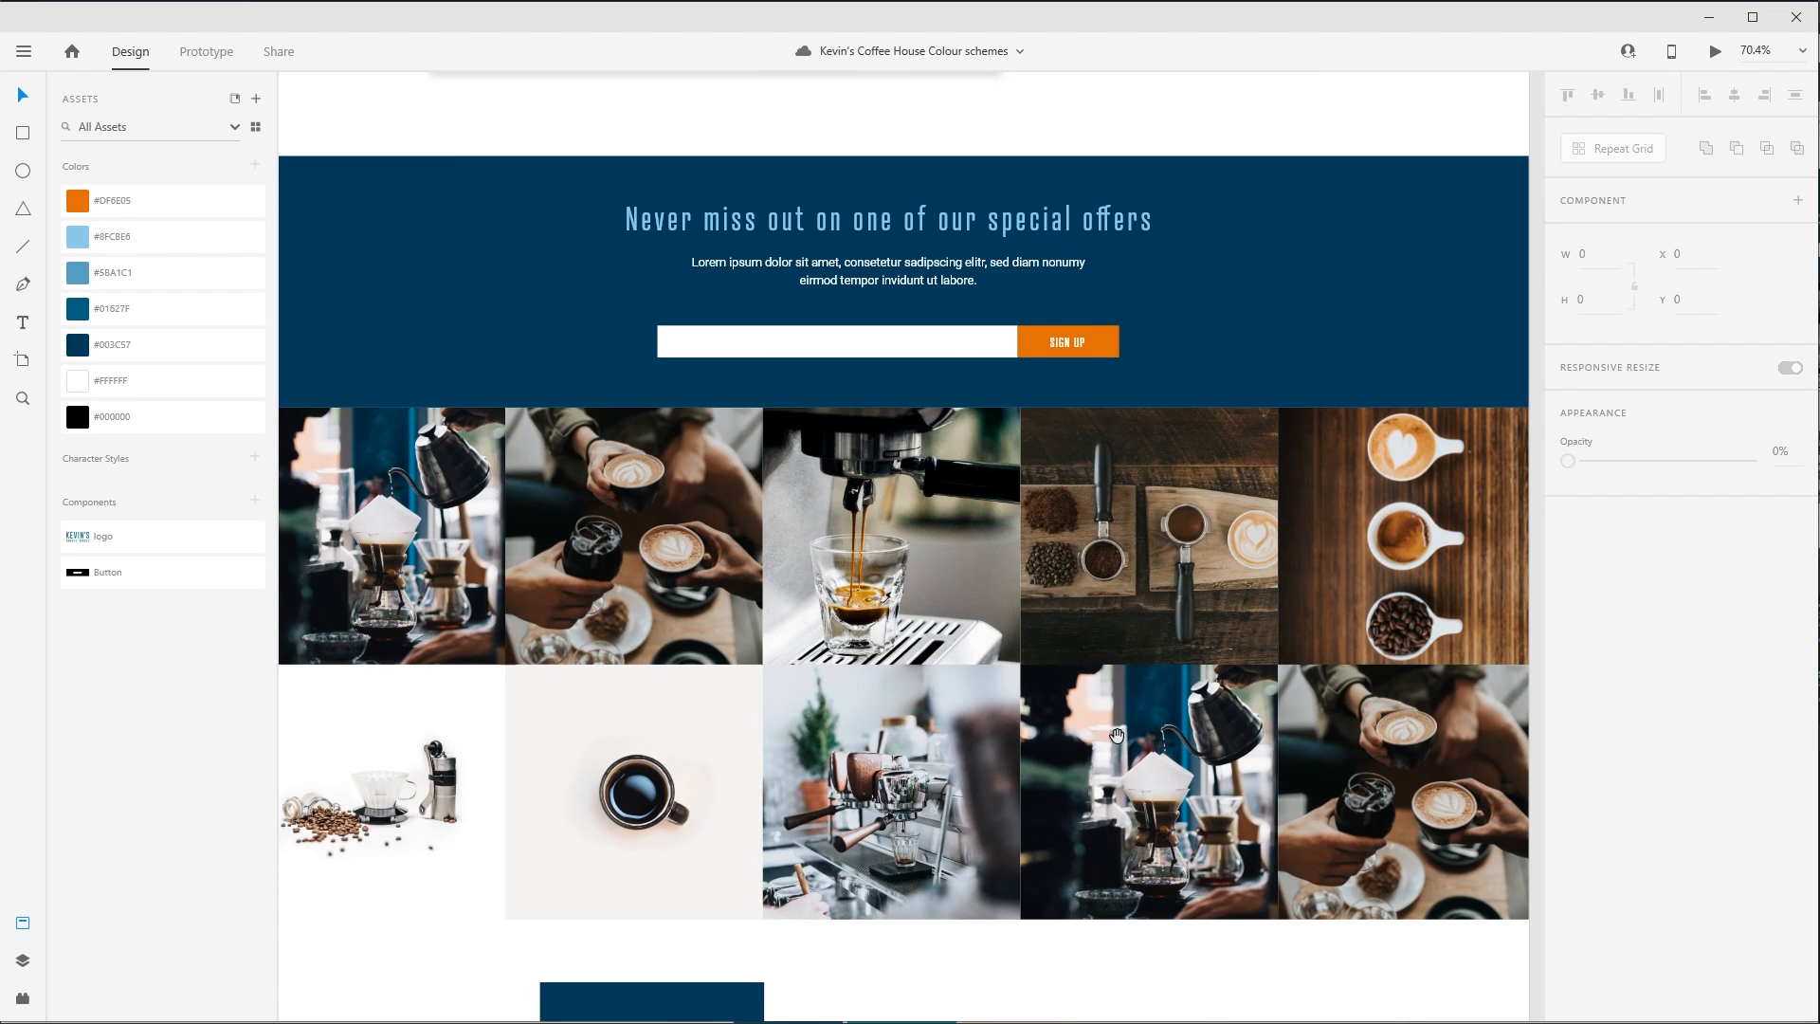
scroll(1117, 736, down, 10)
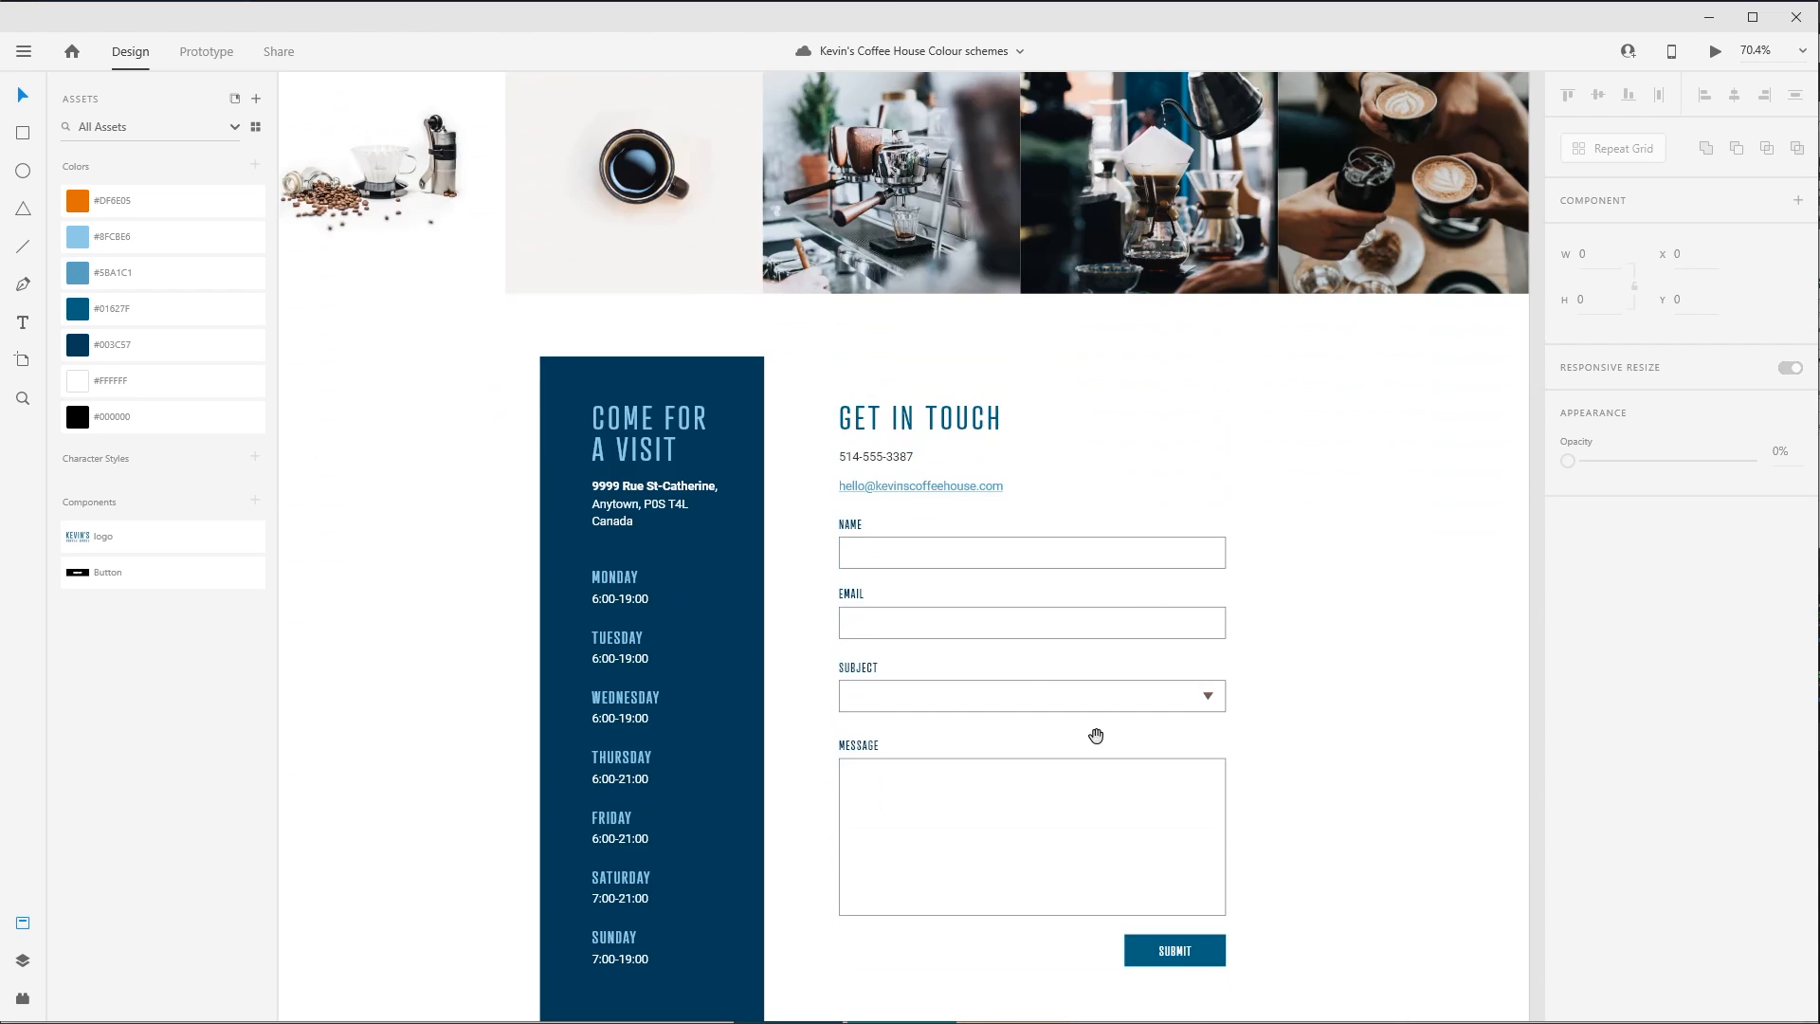
scroll(1096, 736, down, 2)
click(908, 589)
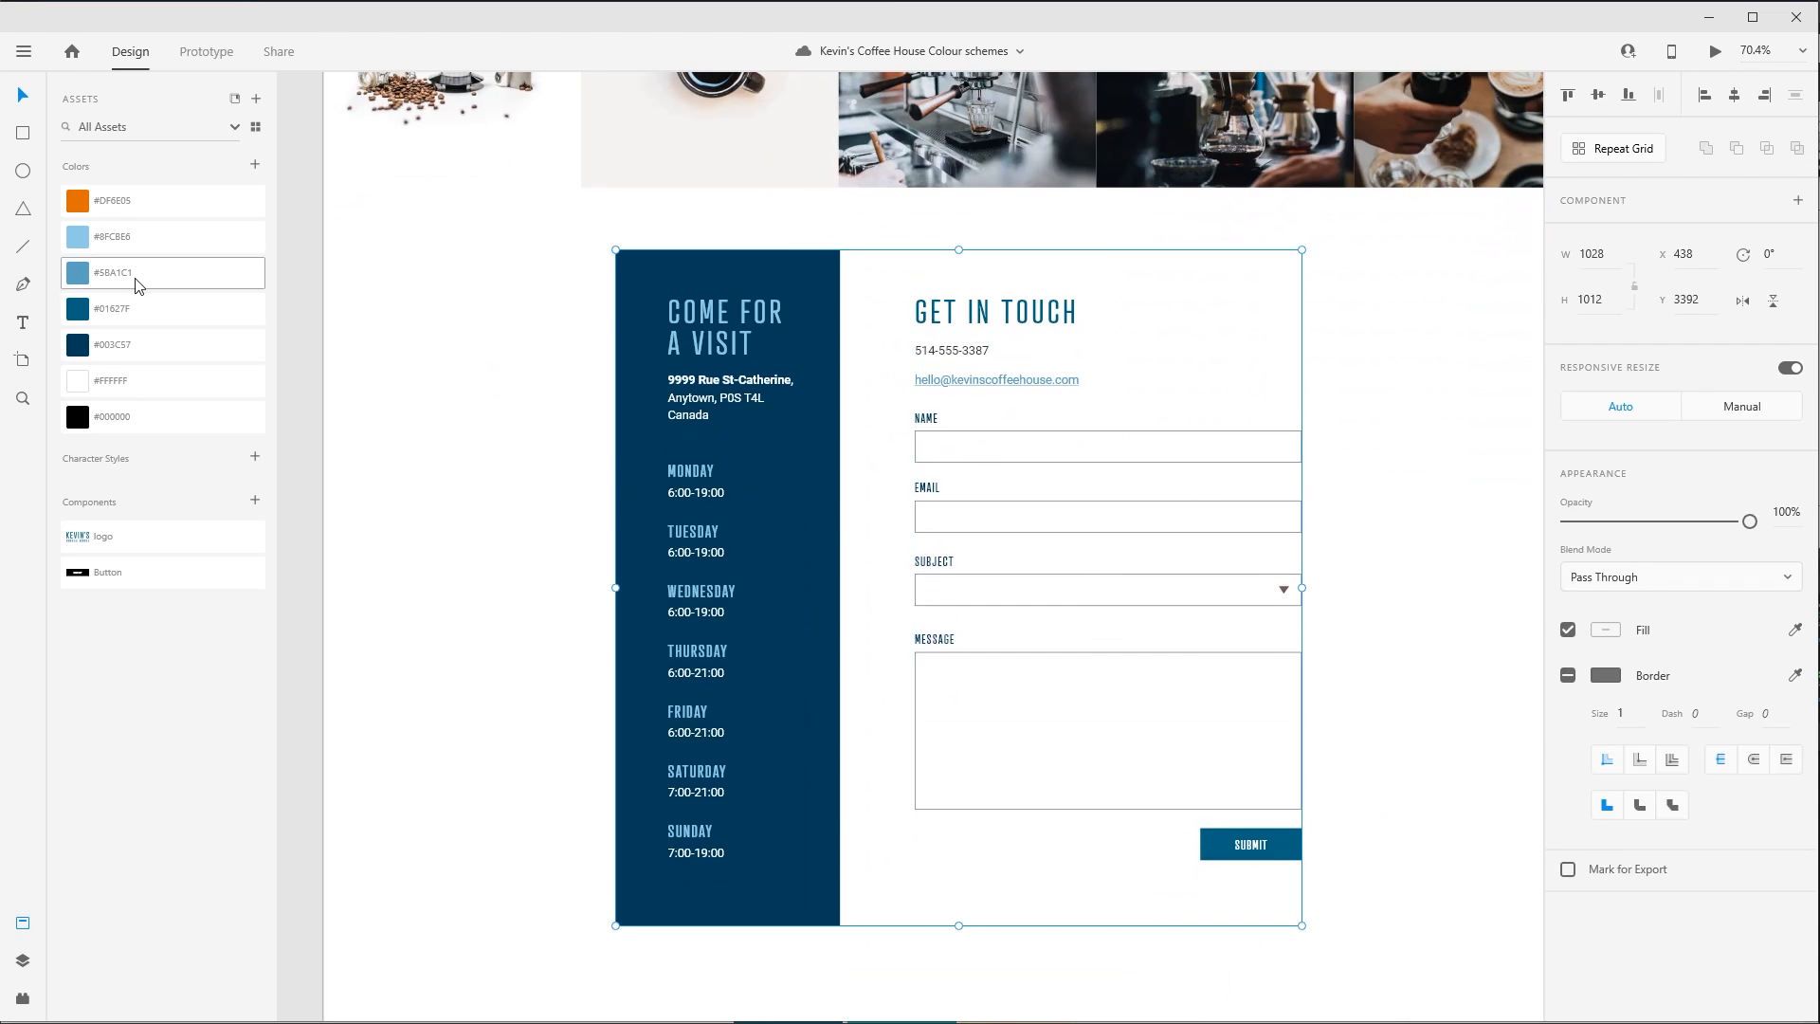
click(123, 200)
key(ctrl+z)
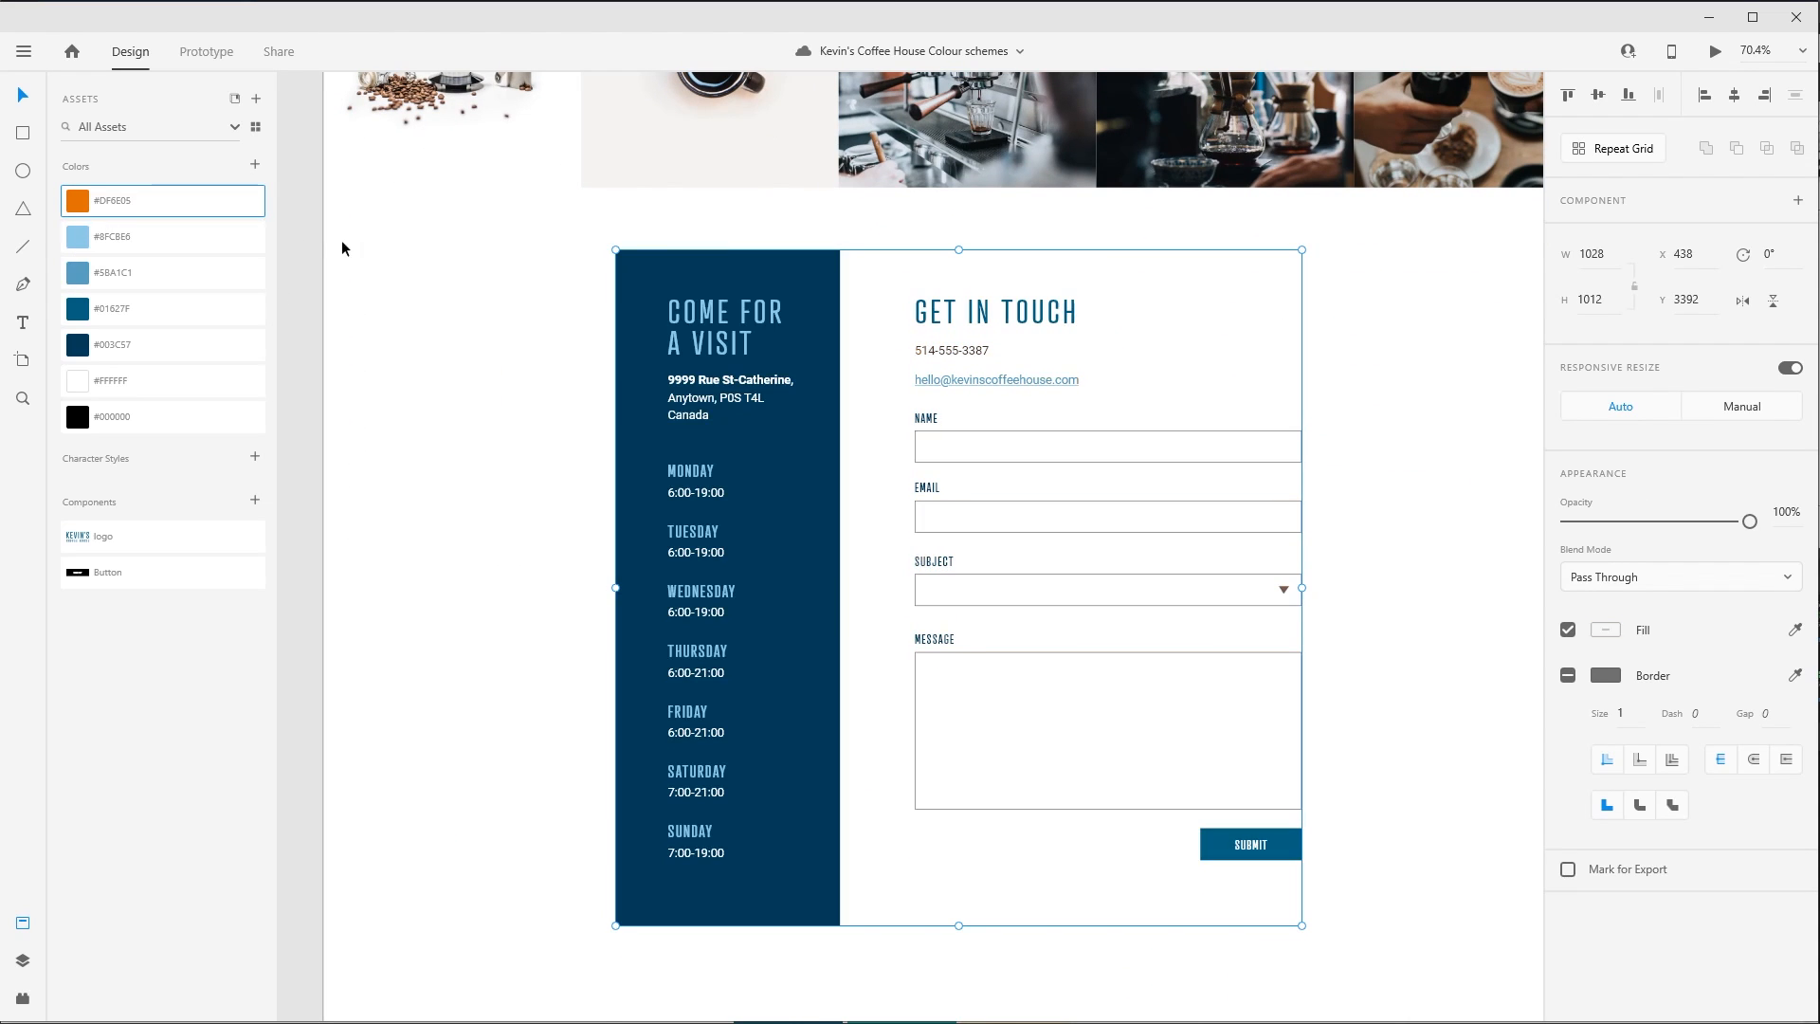
double_click(688, 265)
click(185, 200)
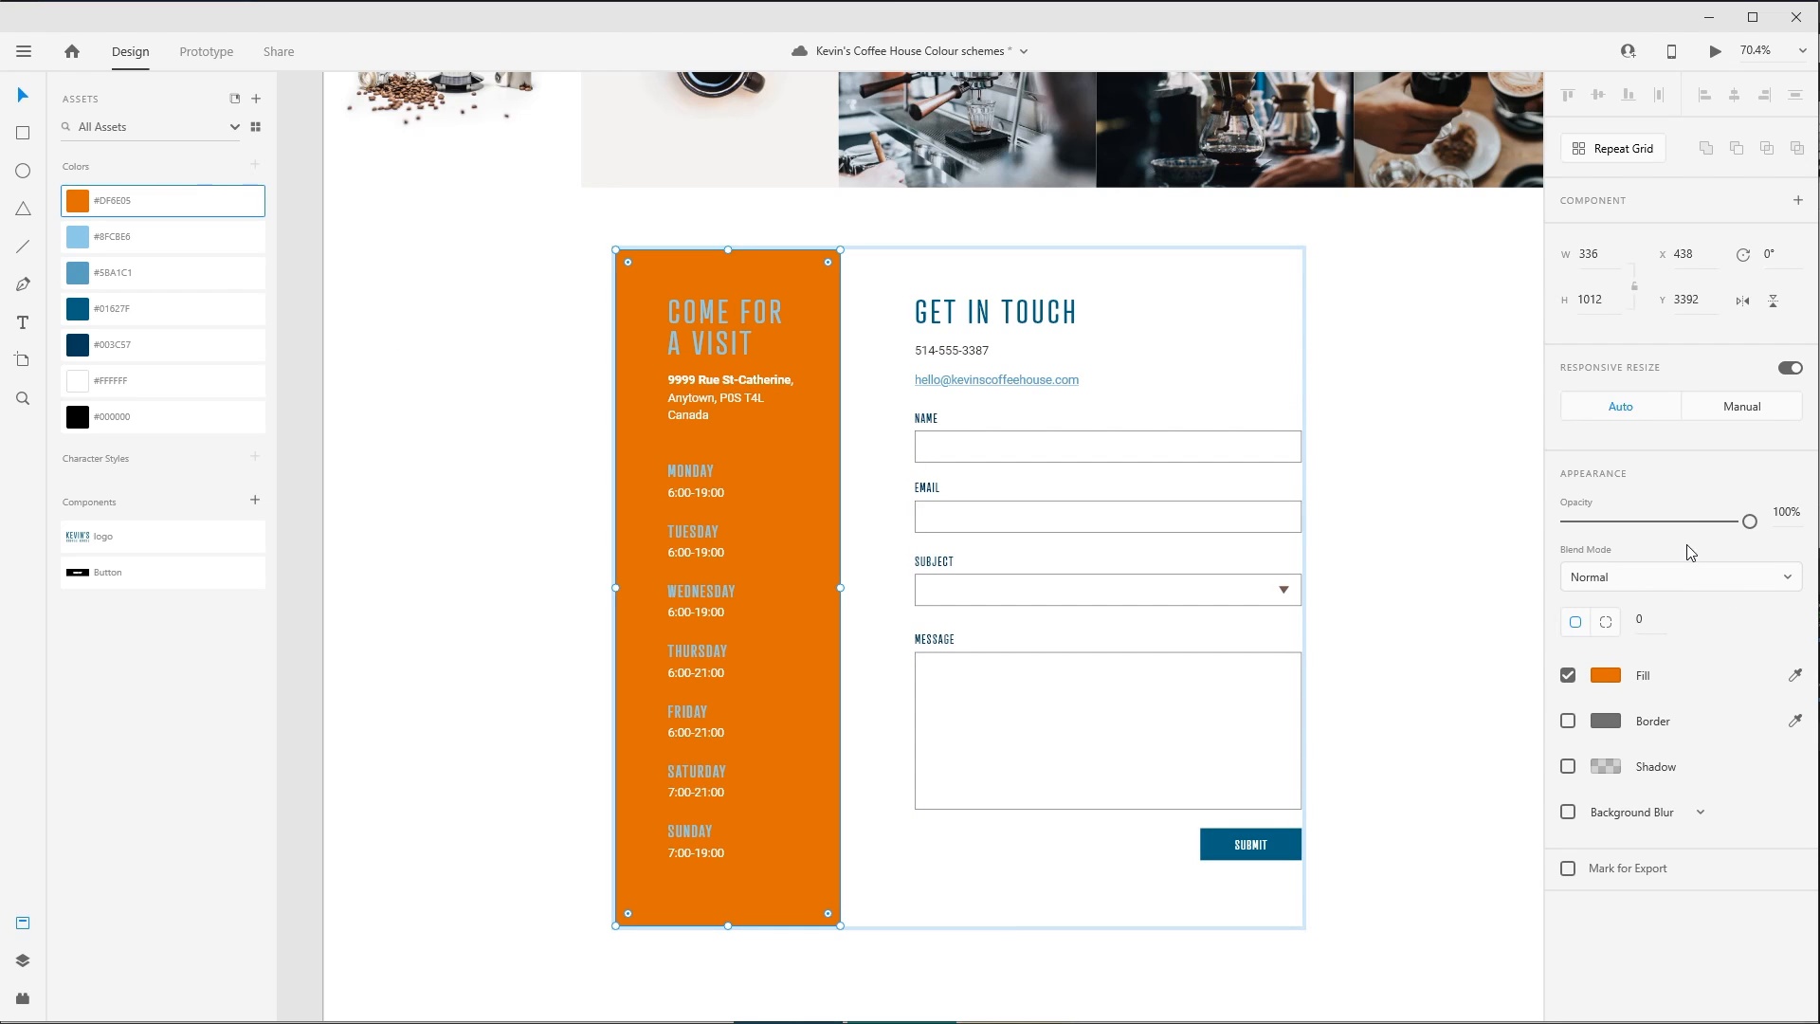
drag(1698, 527, 1581, 525)
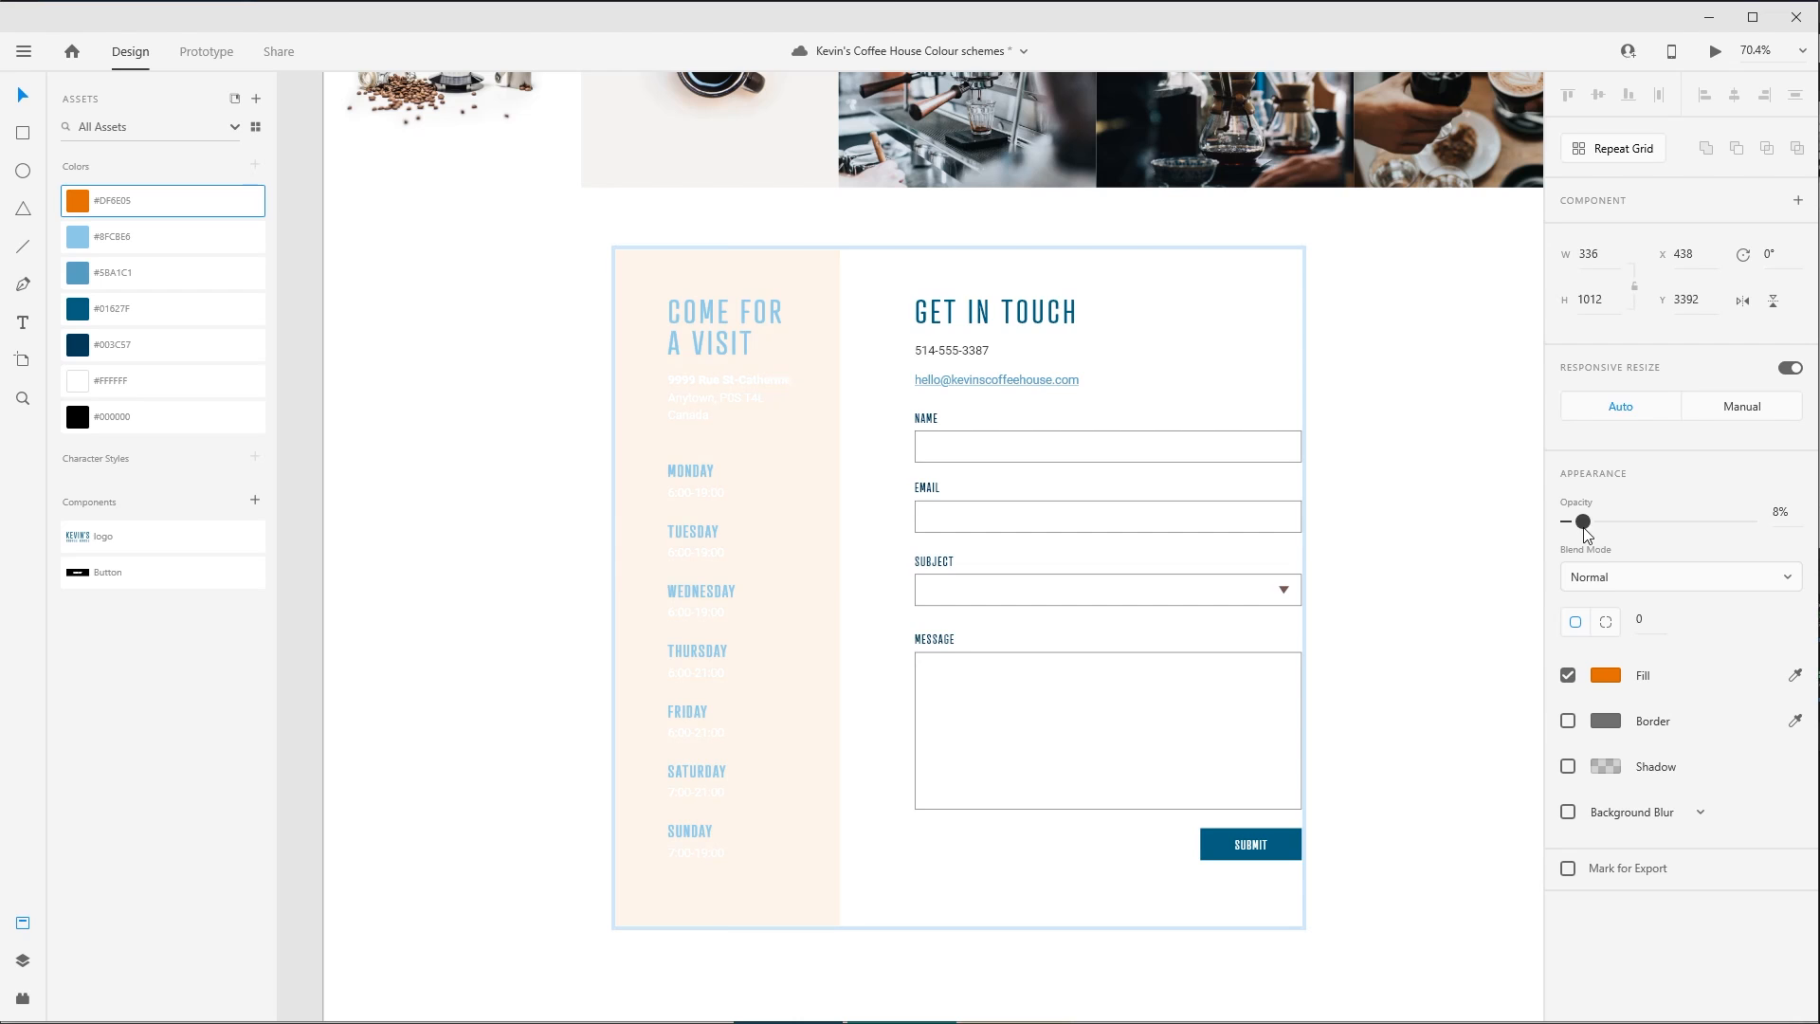
- Recolour the "Come for a visit" heading, the address and the opening hours with the saved black #000000
click(718, 330)
shift+click(727, 394)
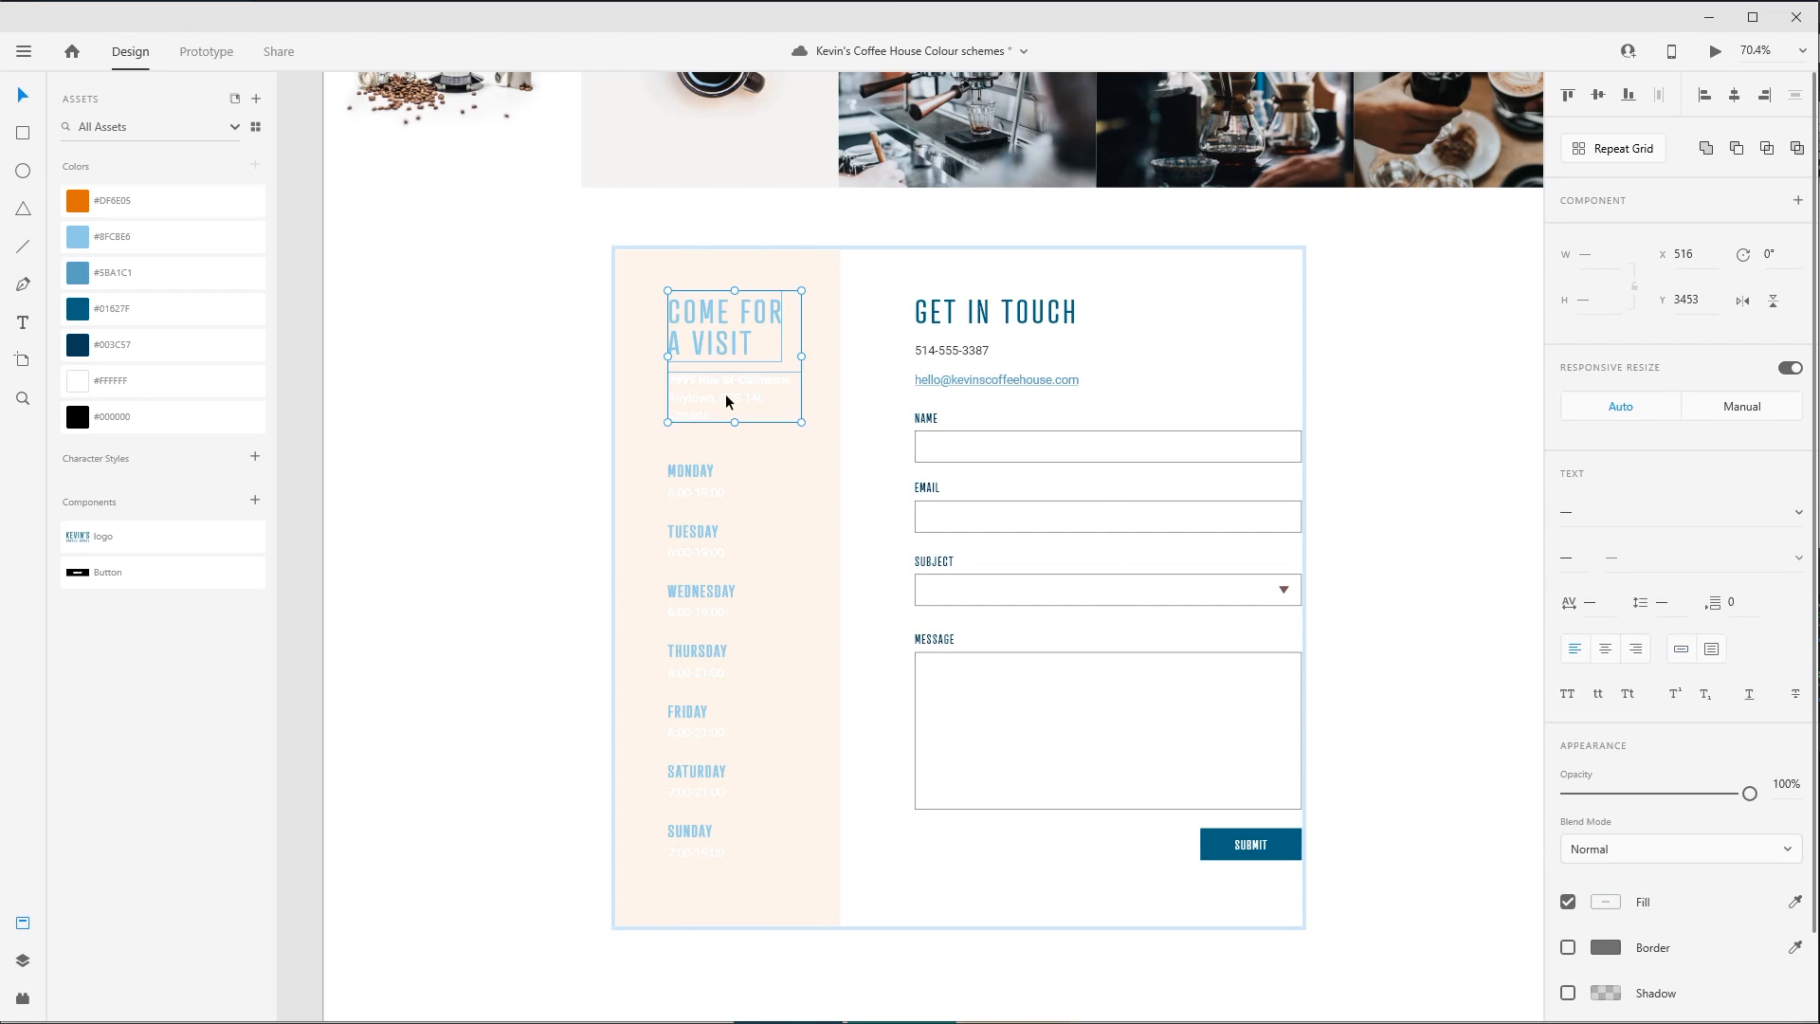
shift+click(695, 474)
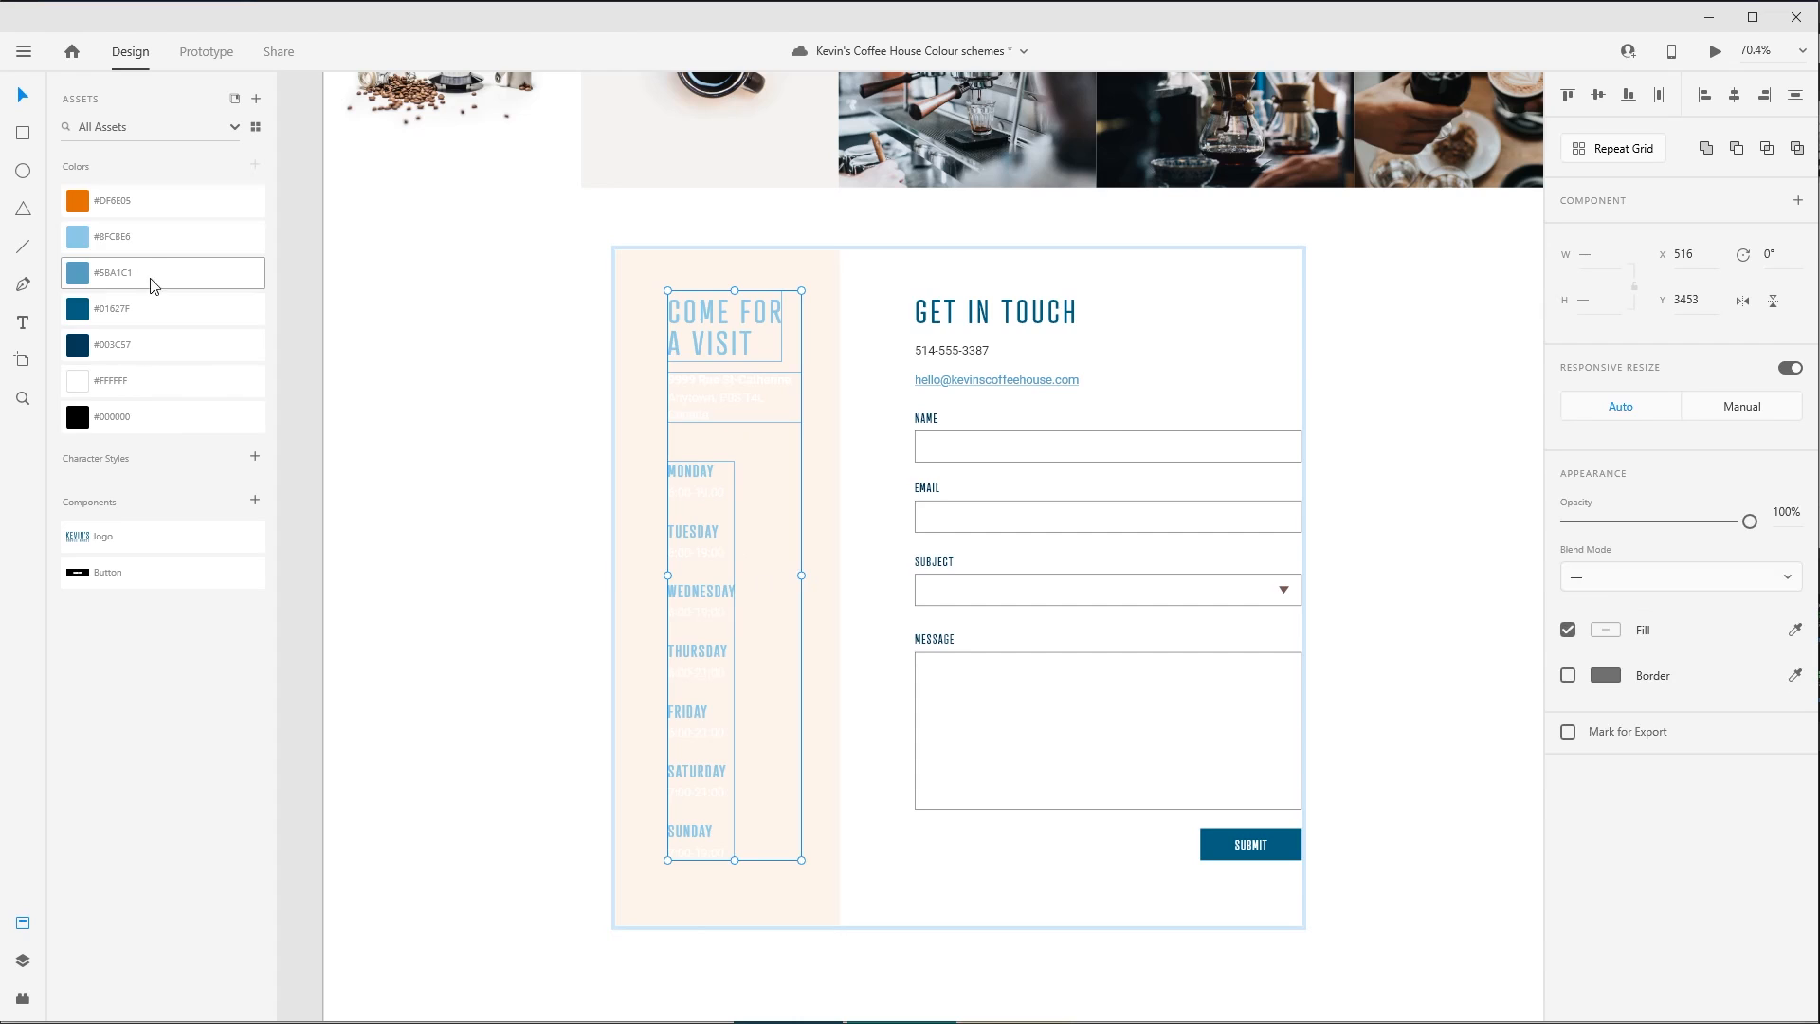
click(142, 417)
click(480, 505)
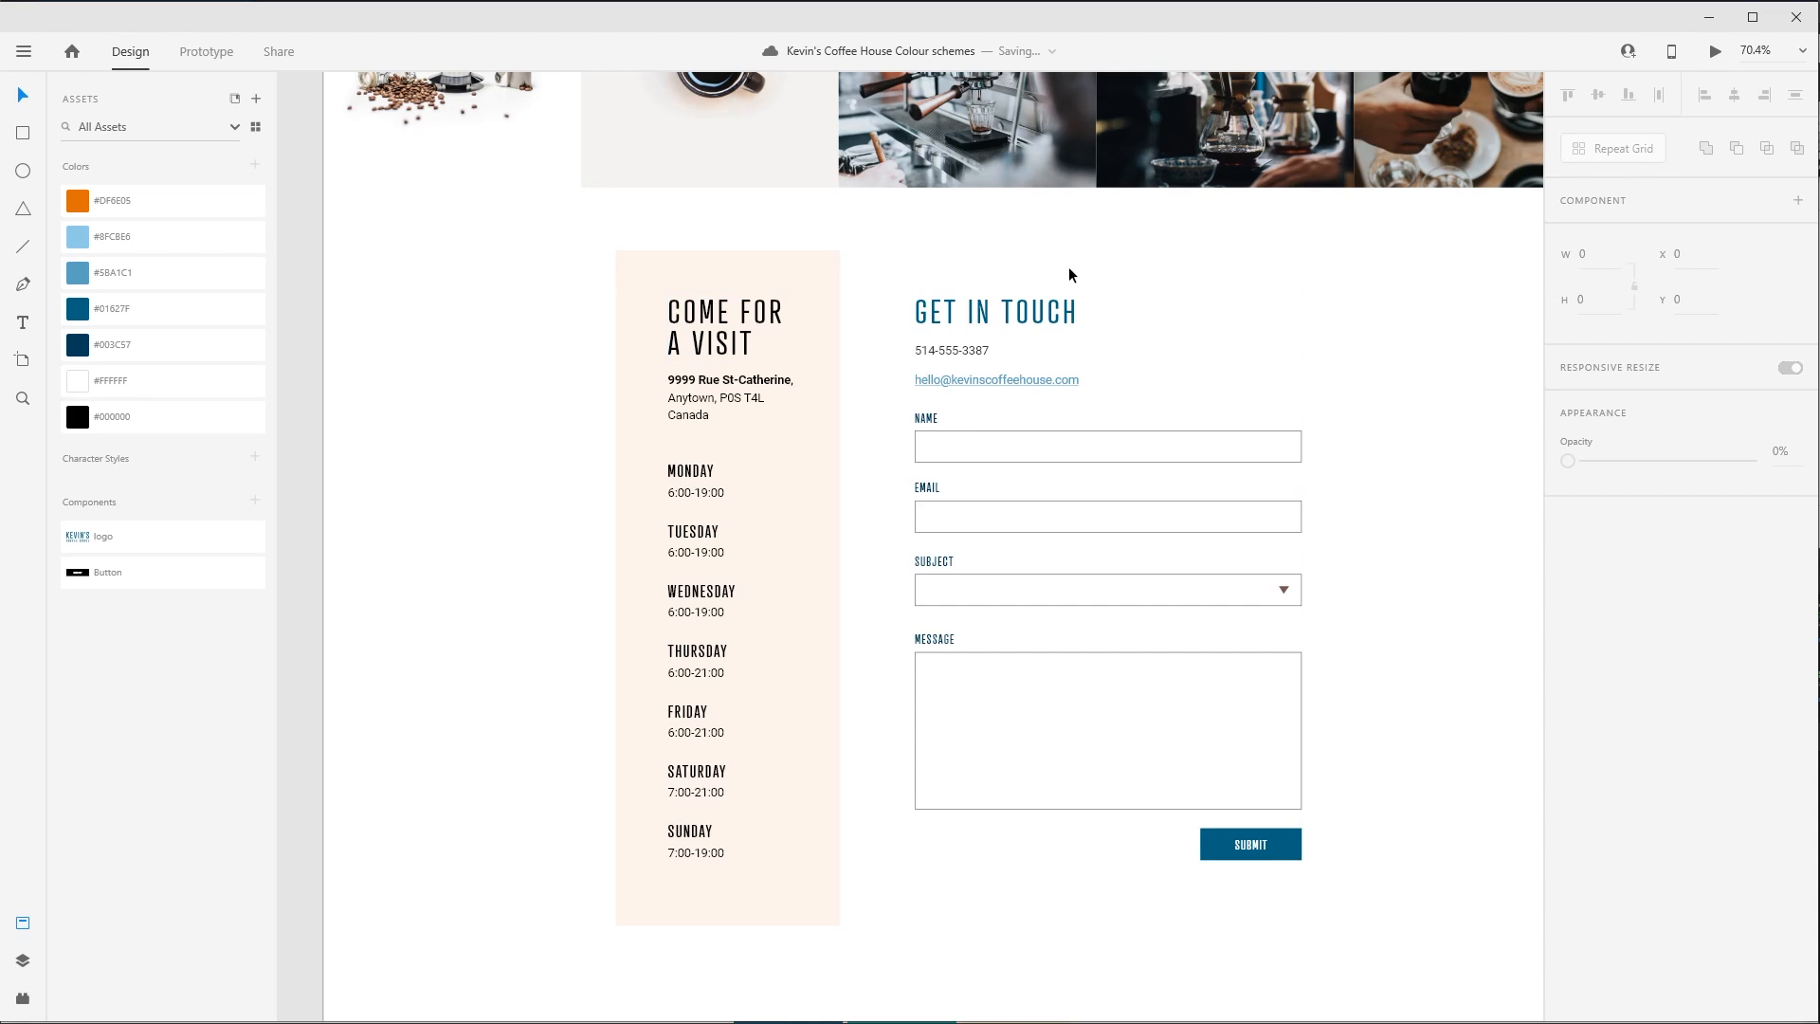
- Undo the black text, the reduced opacity and the orange fill of the "Come for a visit" panel
key(ctrl+z)
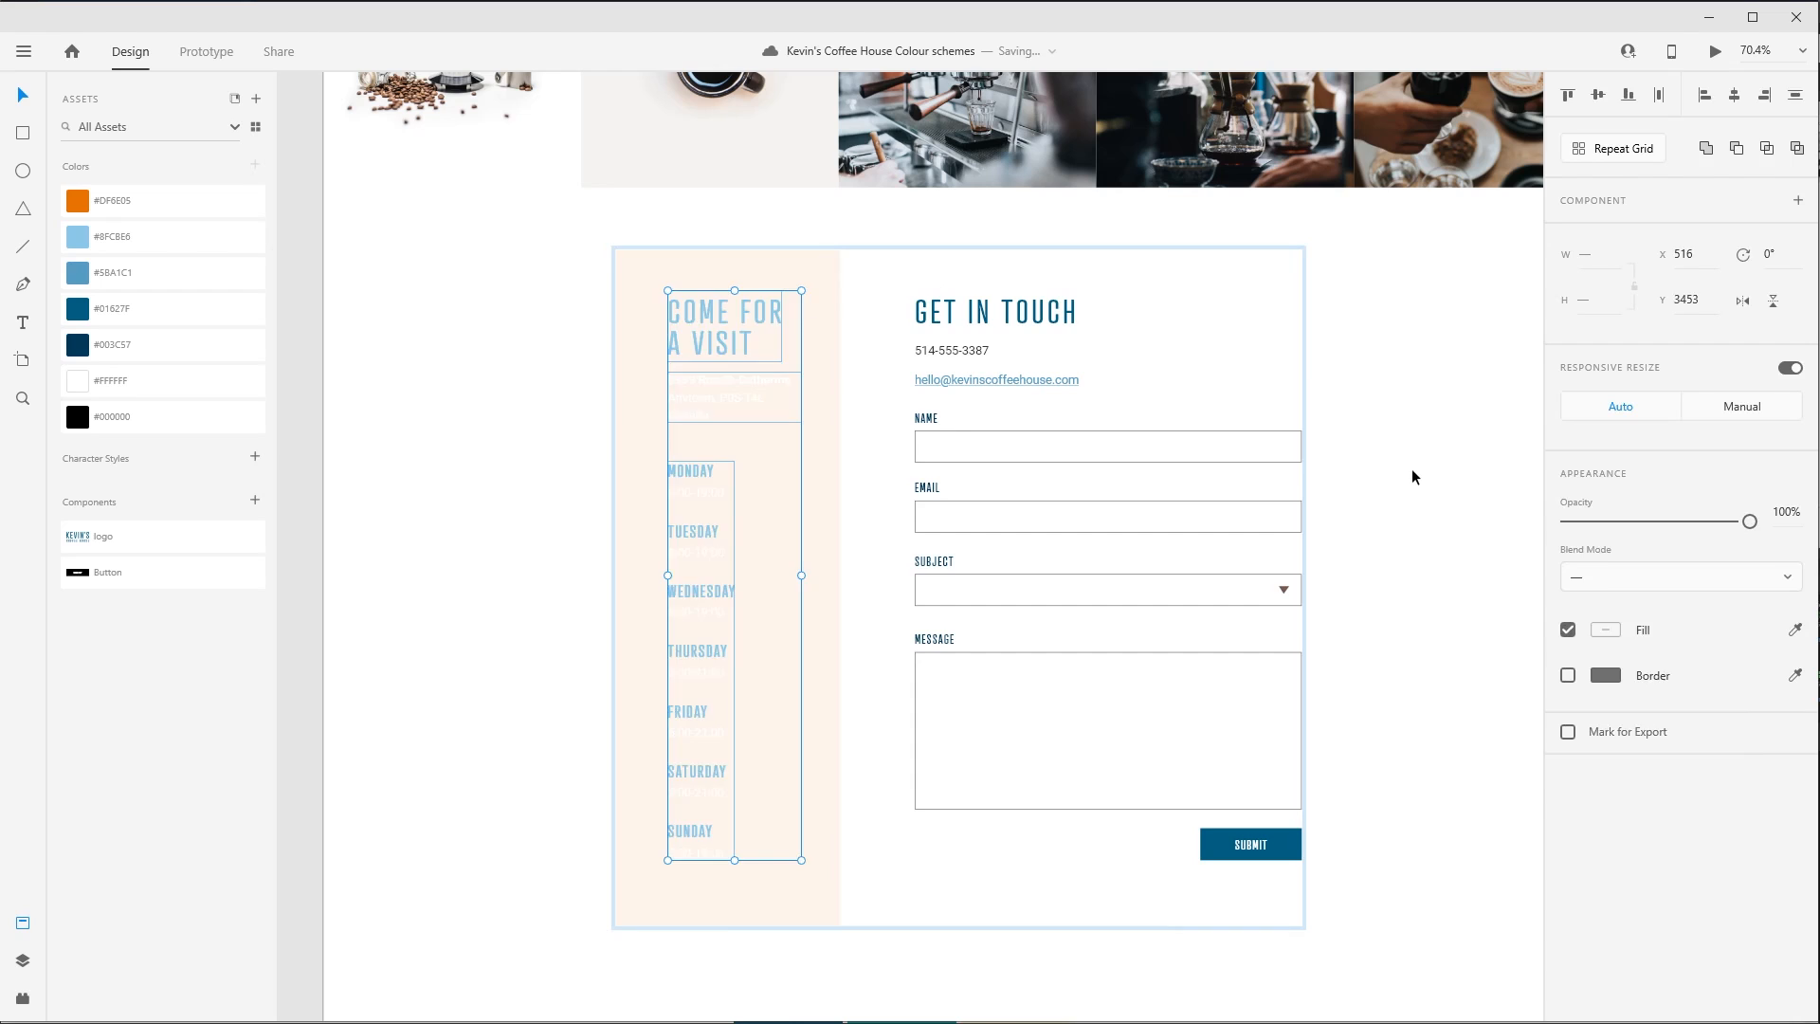
key(ctrl+z)
key(ctrl+z)
click(1412, 476)
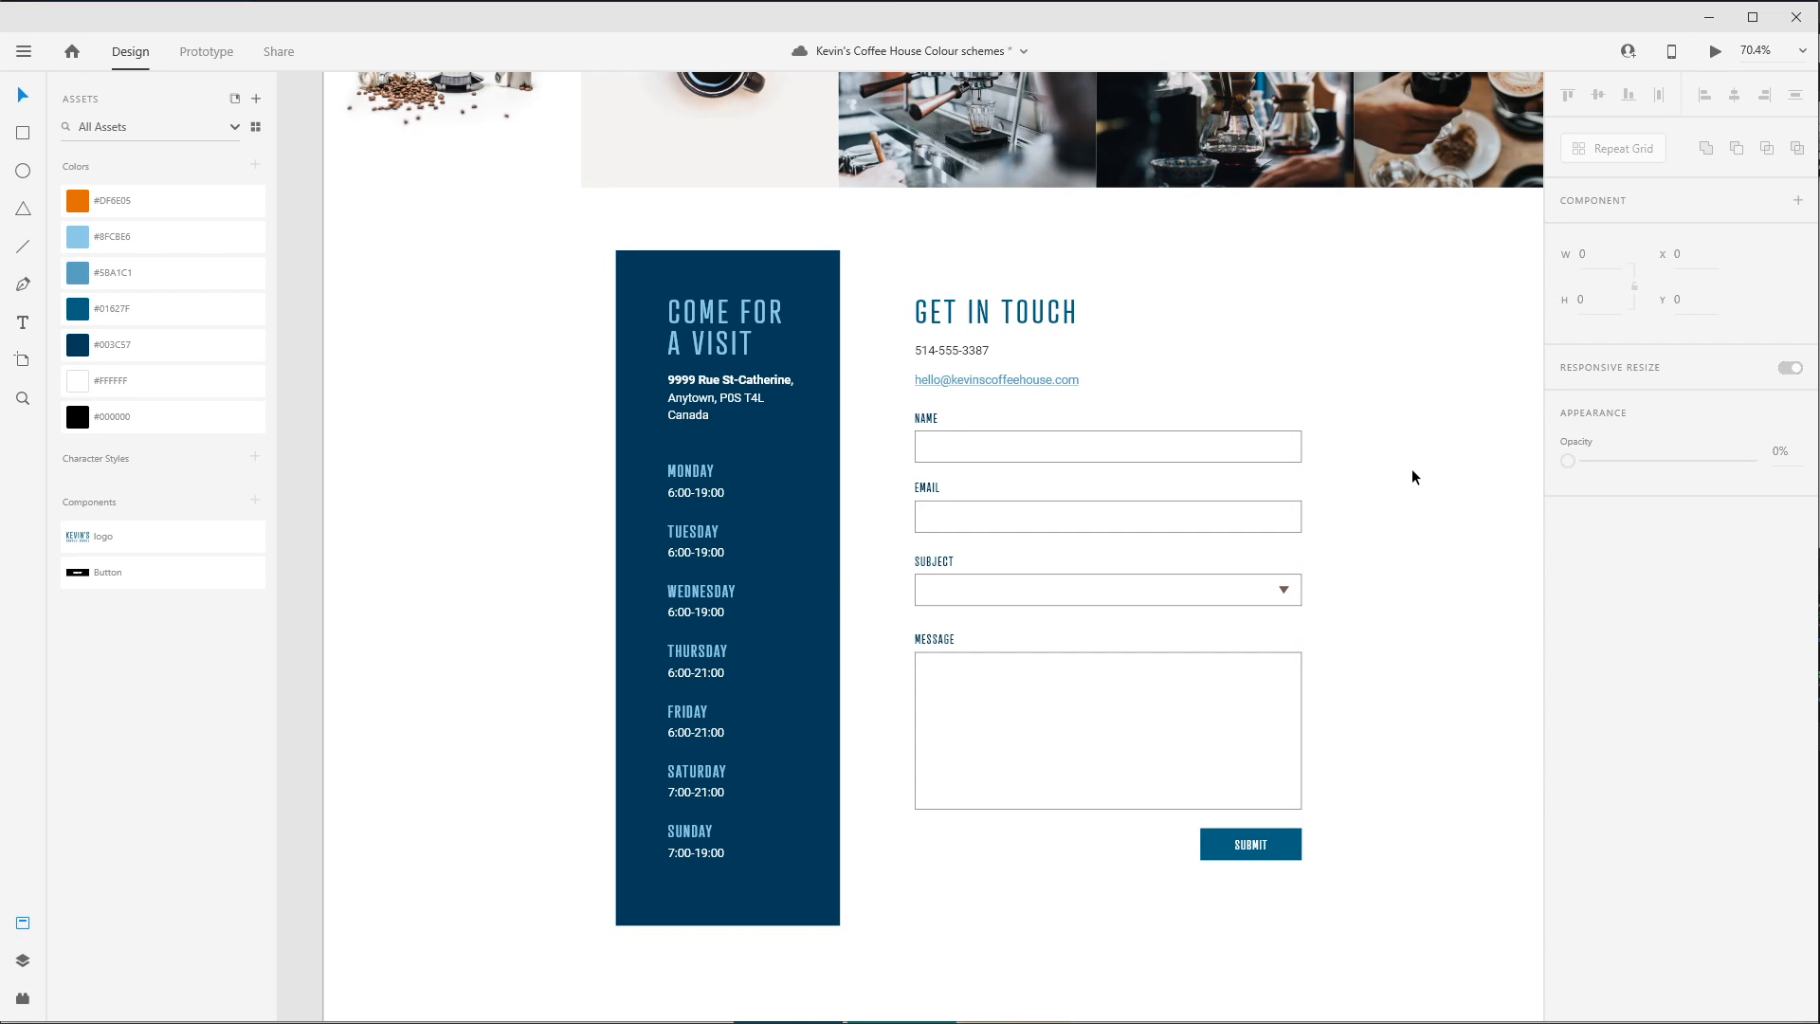
- Try the saved orange #DF6E05 as the colour of the "Come for a visit" heading
click(720, 319)
double_click(720, 319)
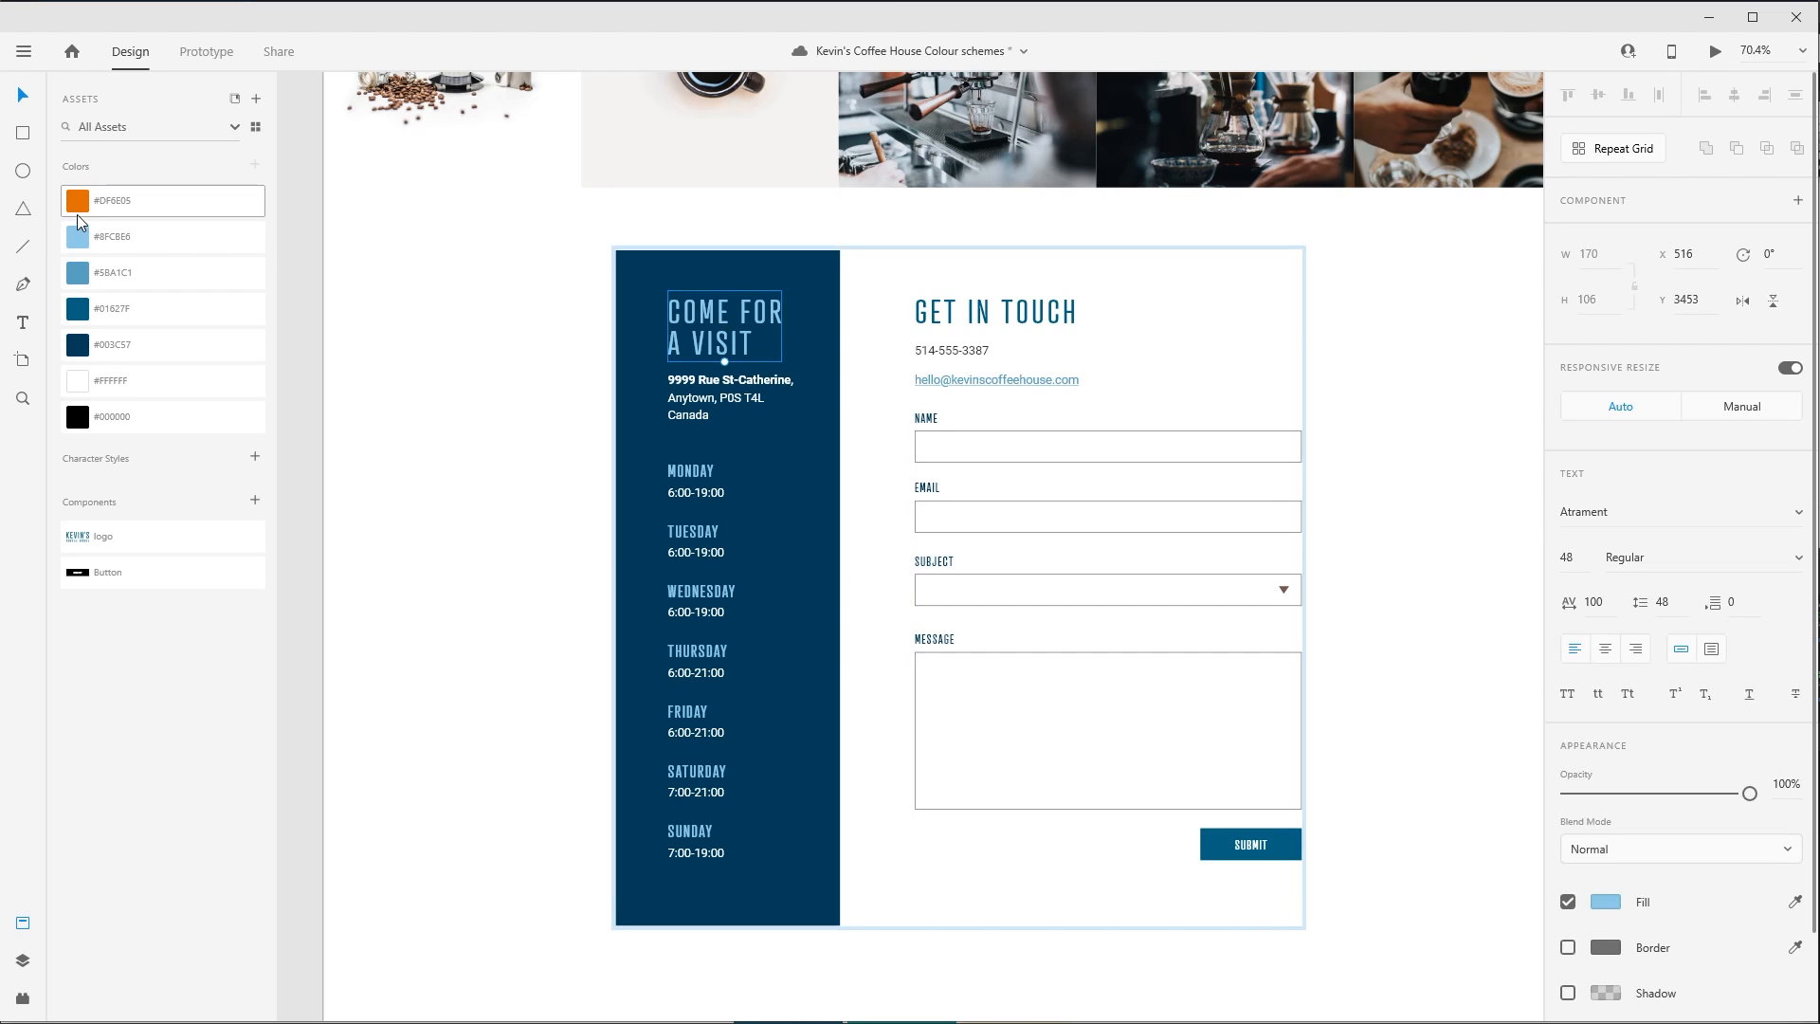
click(113, 200)
click(300, 288)
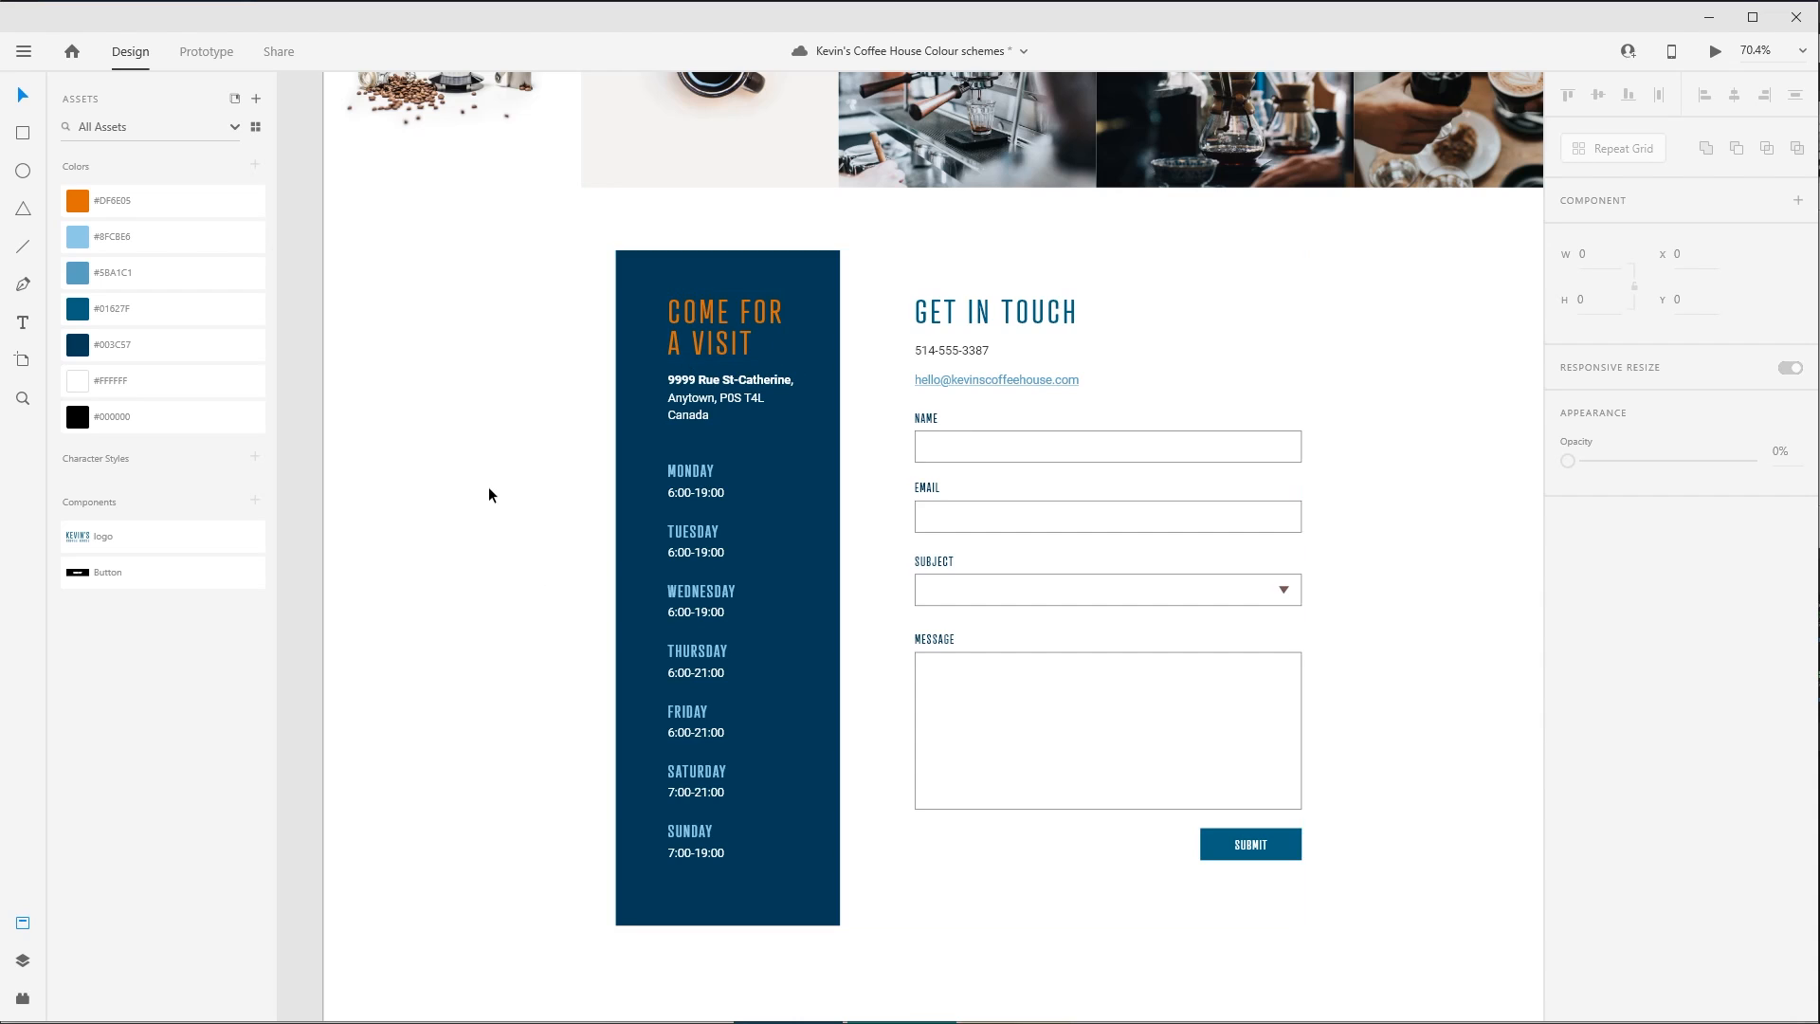
- Try the pale orange #FFCA9A on the "Come for a visit" heading, and undo both of its orange fills
click(700, 314)
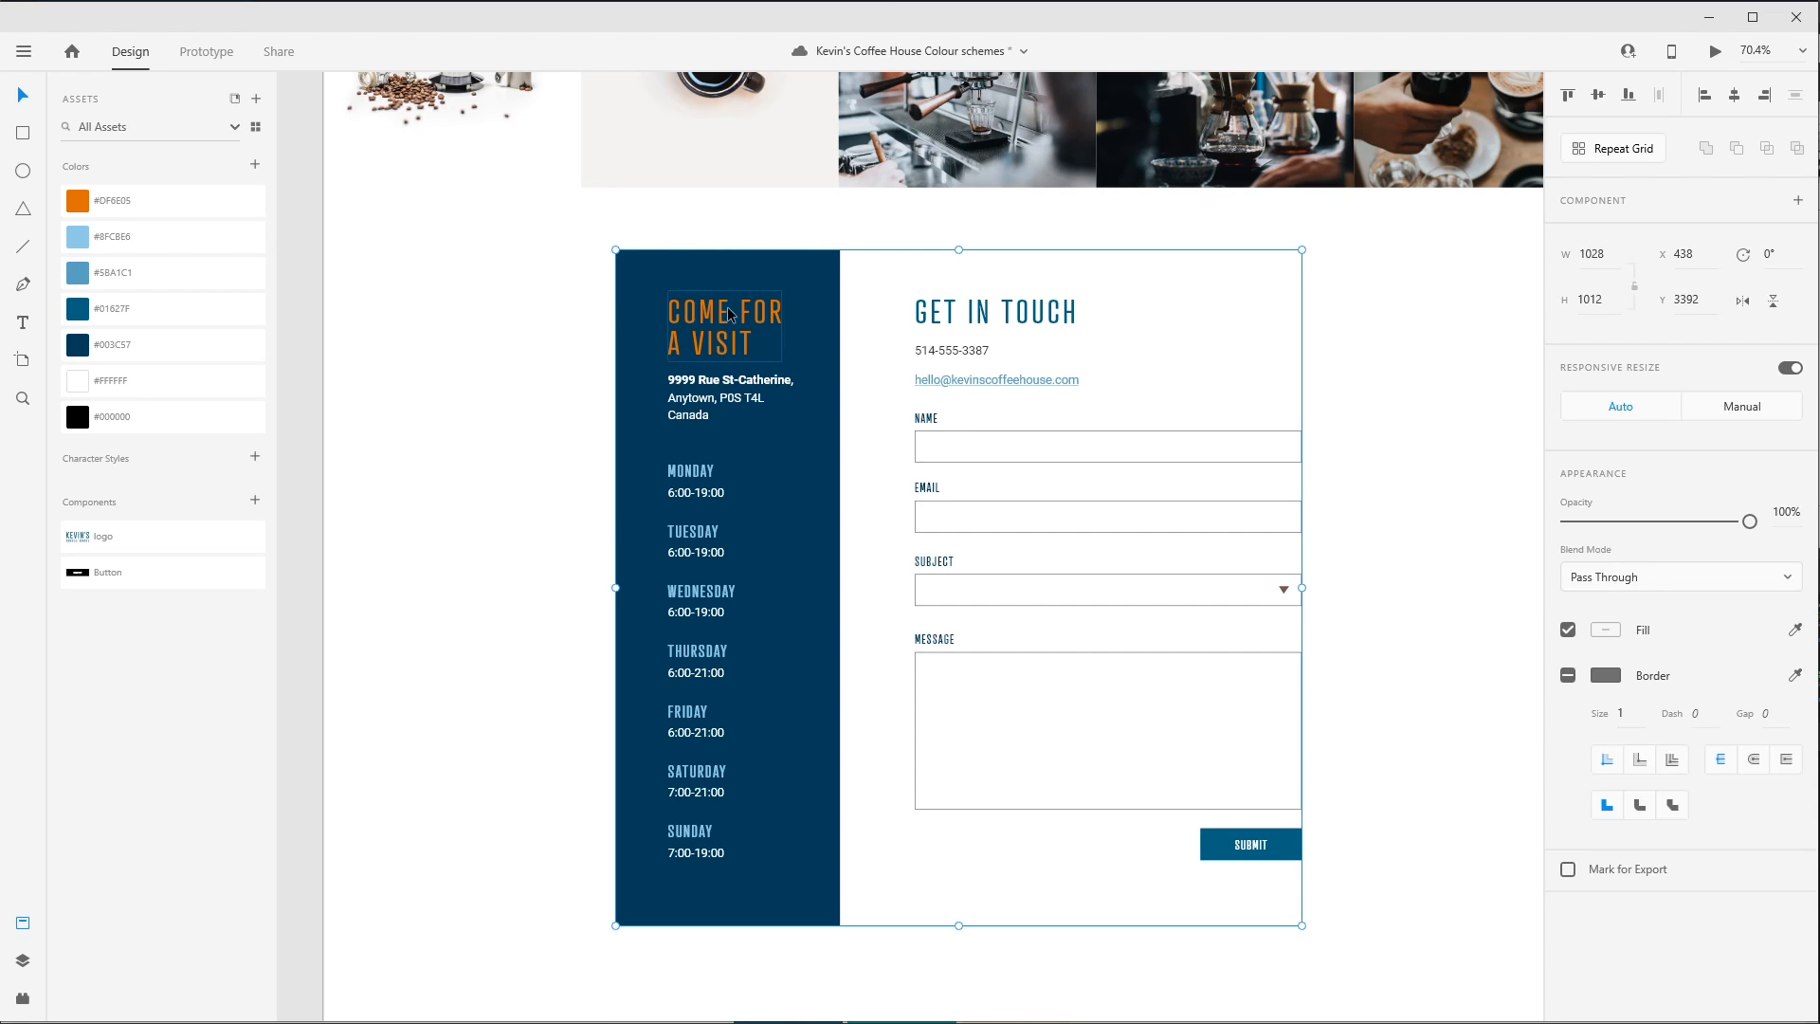
double_click(700, 314)
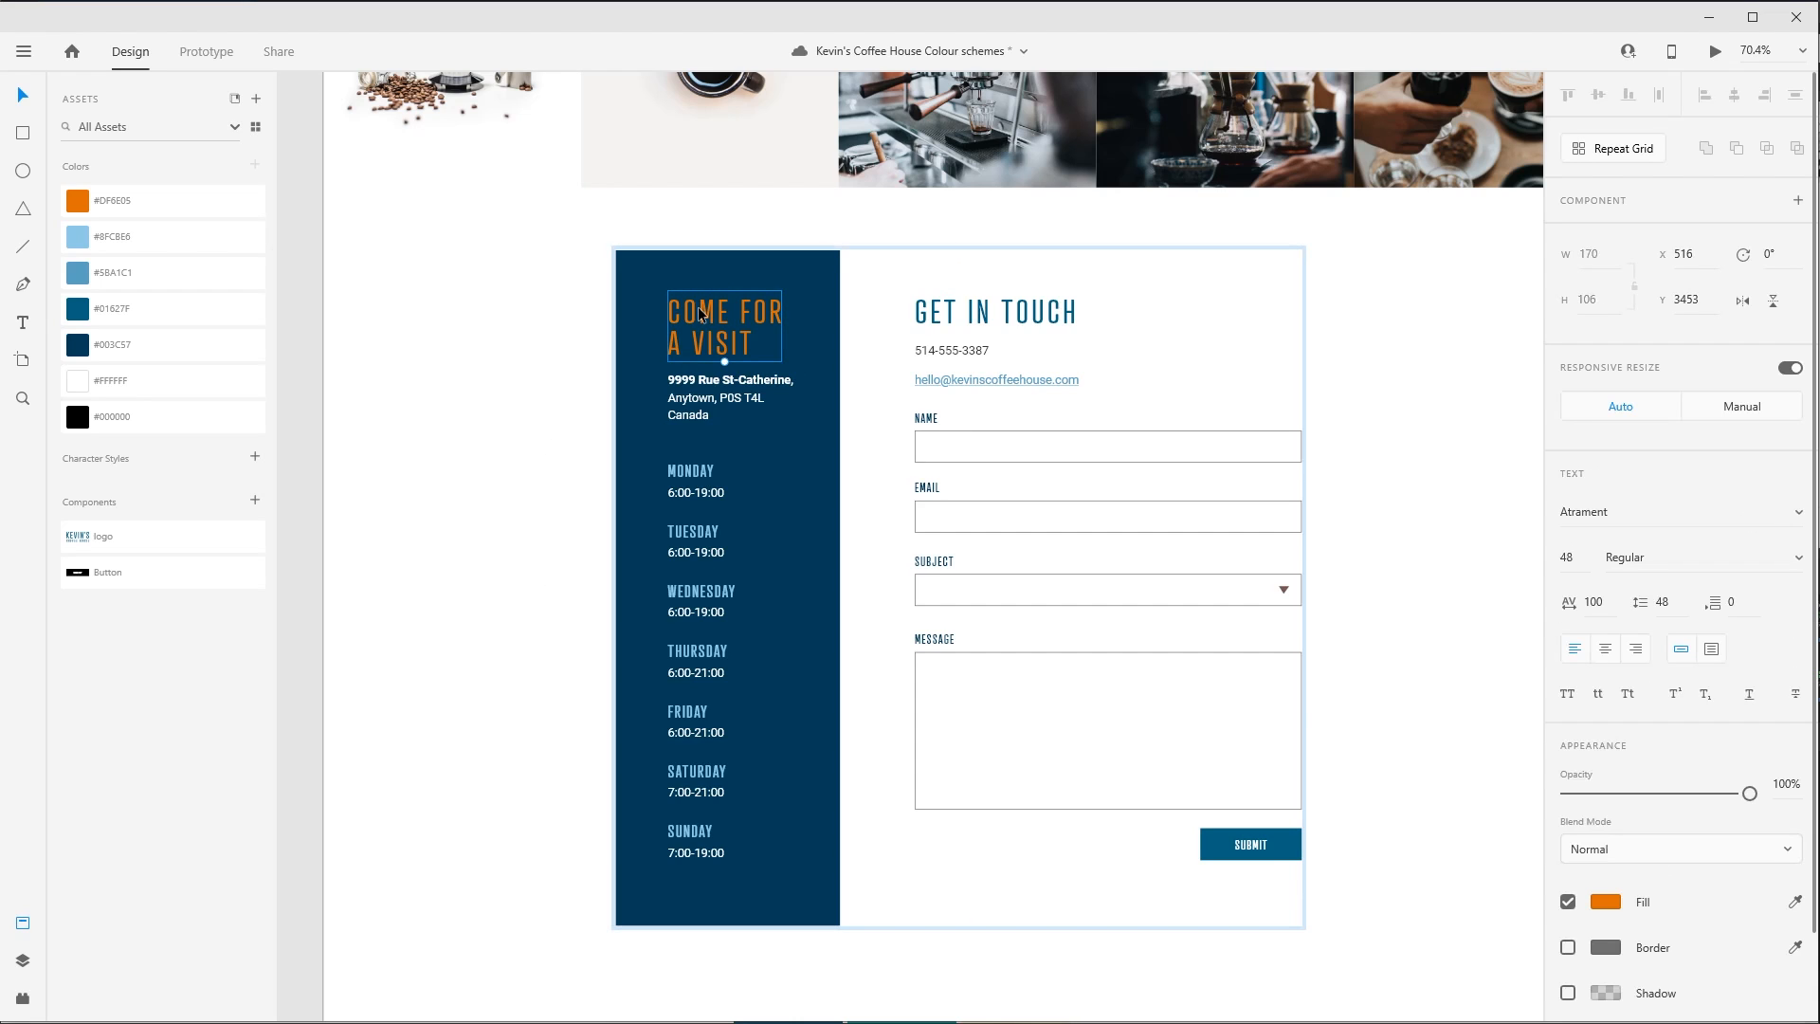
click(1605, 902)
drag(1460, 800, 1388, 744)
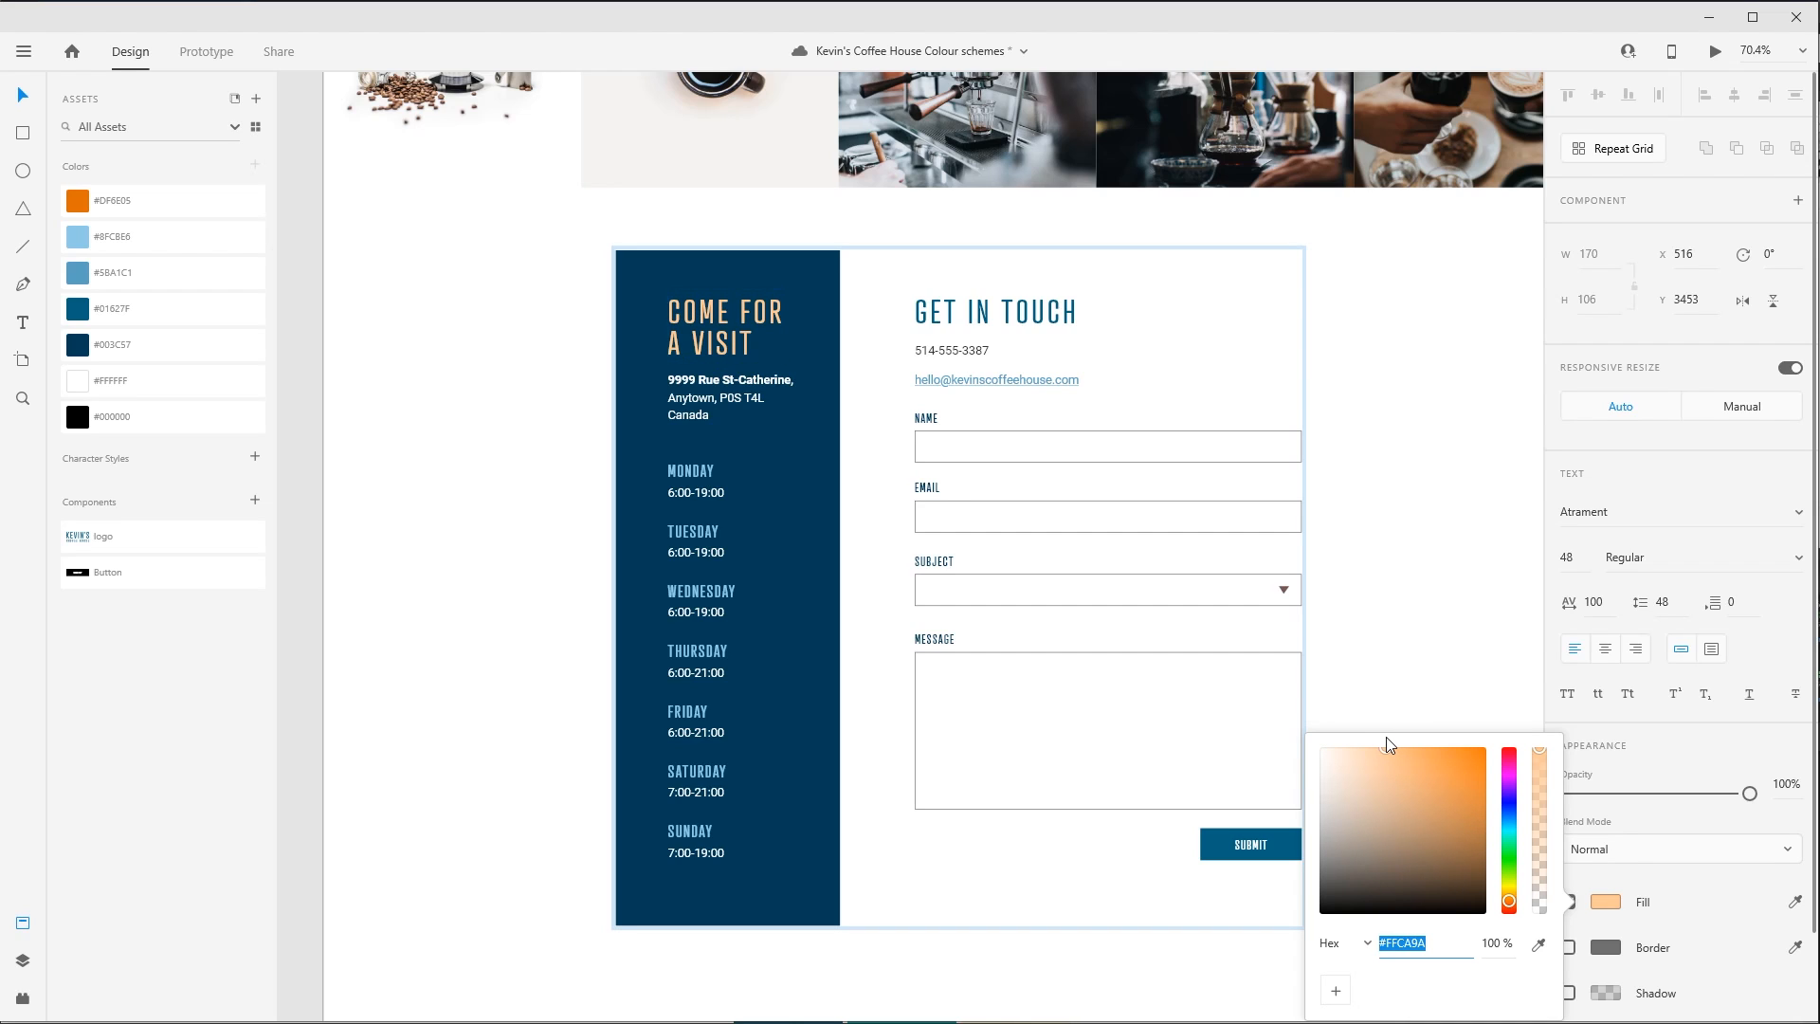
click(1394, 580)
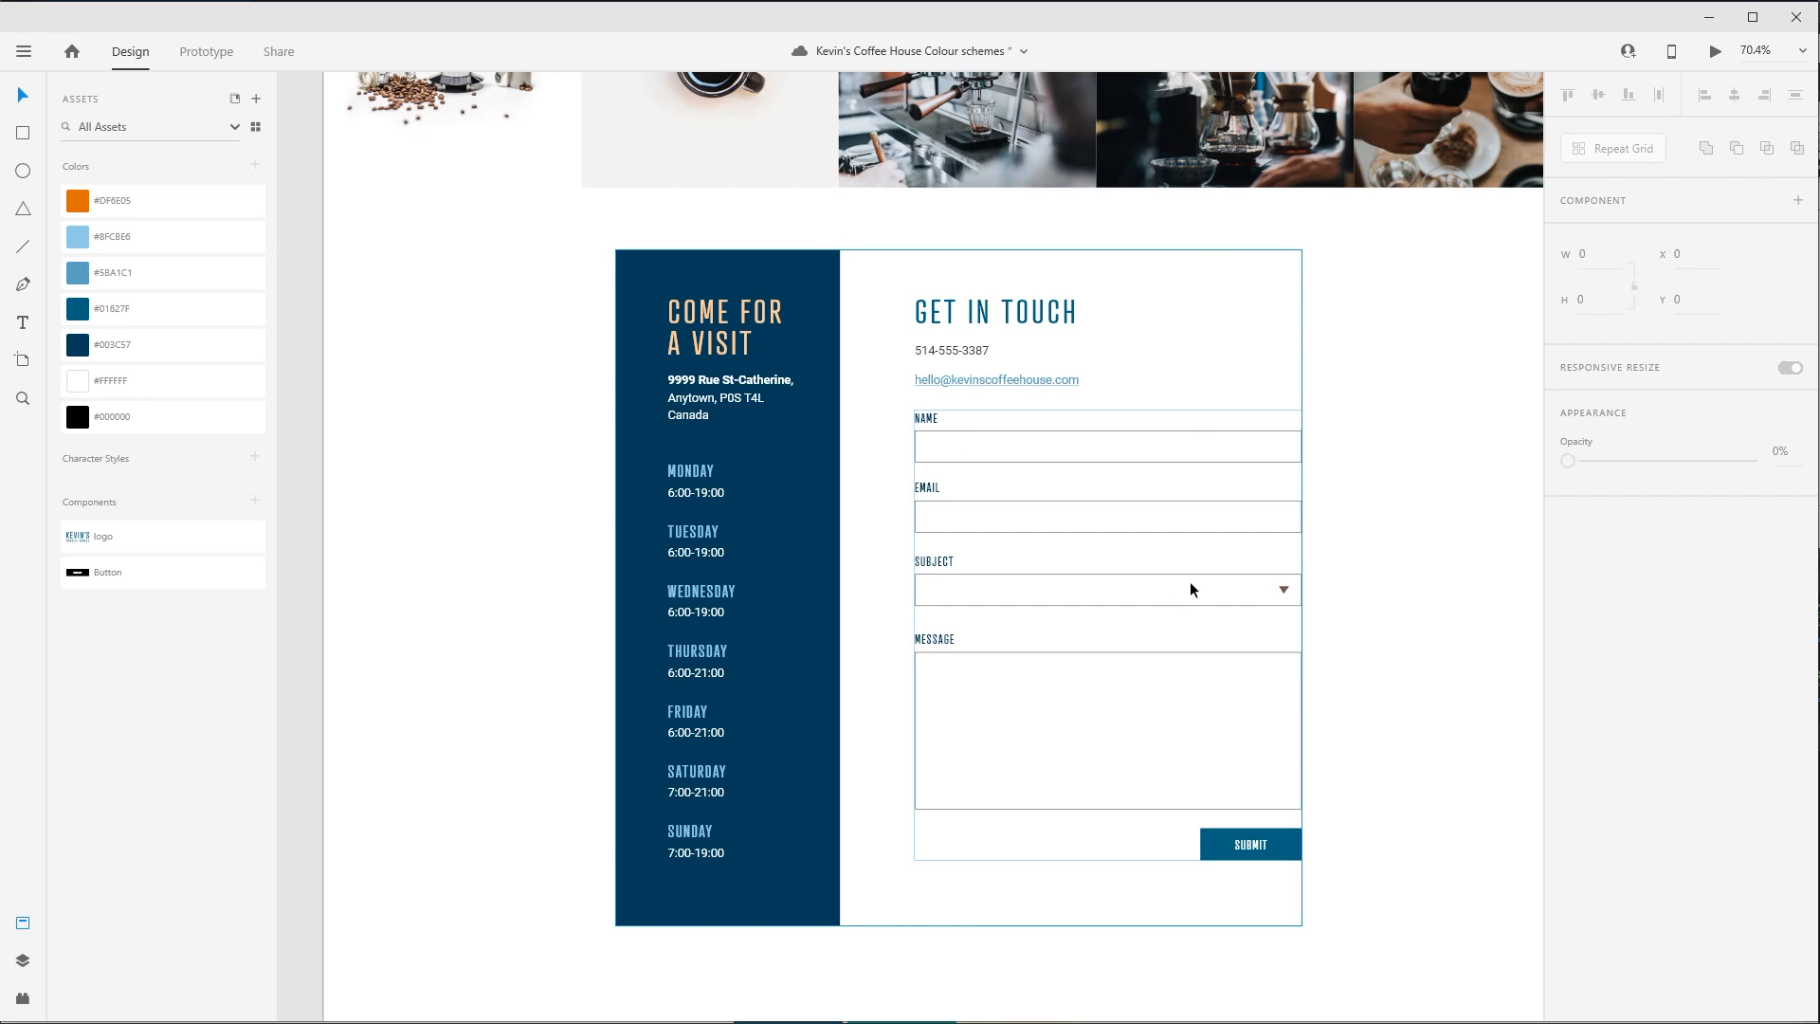
key(ctrl+z)
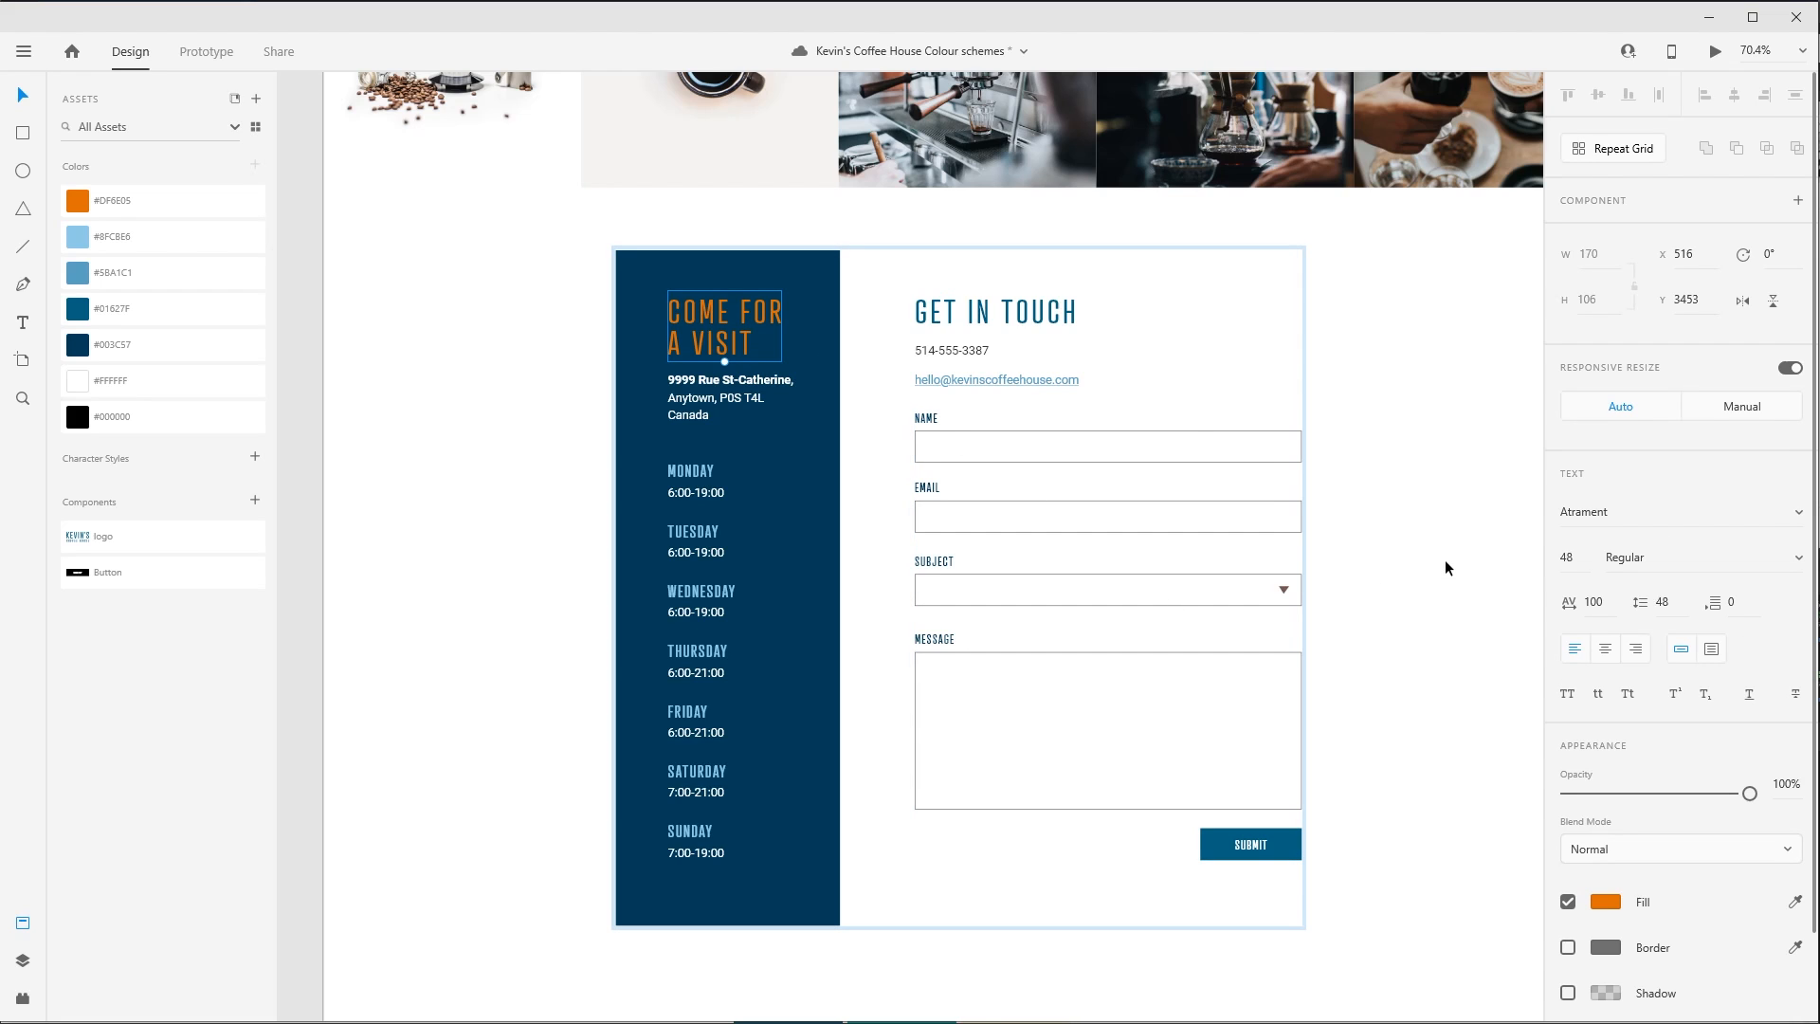
key(ctrl+z)
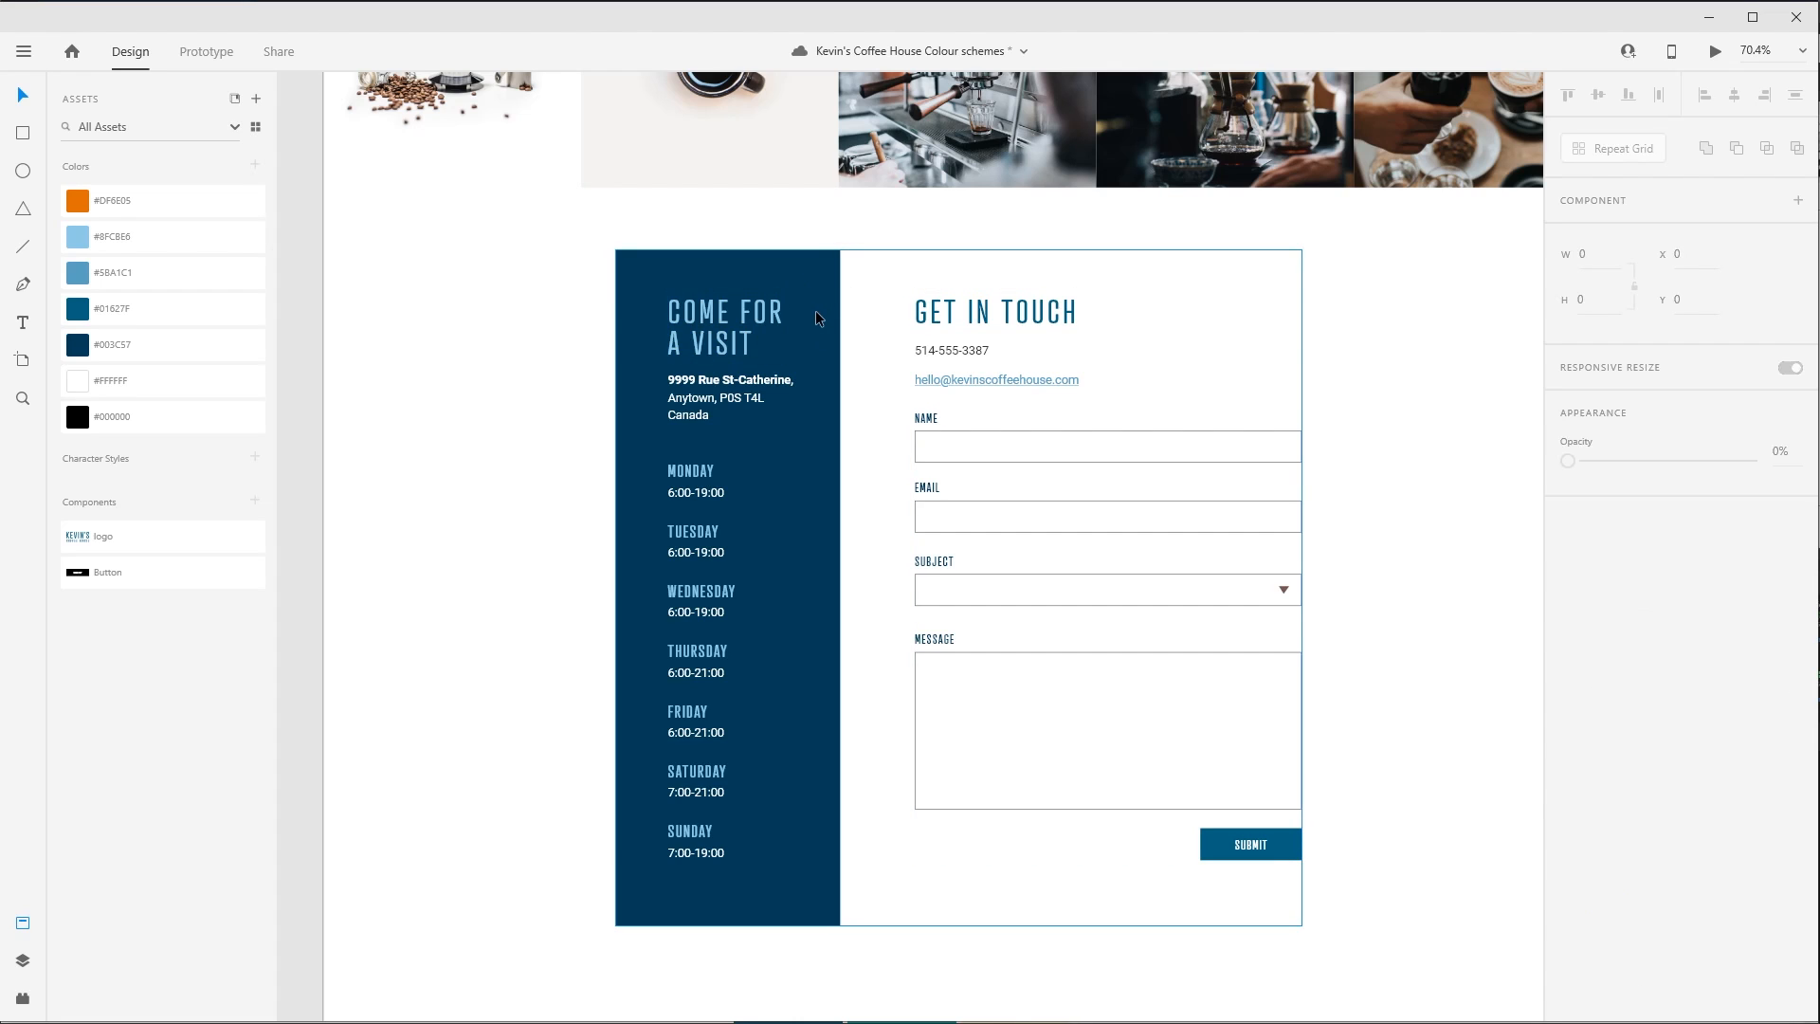
- Fill the "Get in touch" heading with the saved orange #DF6E05
click(1052, 312)
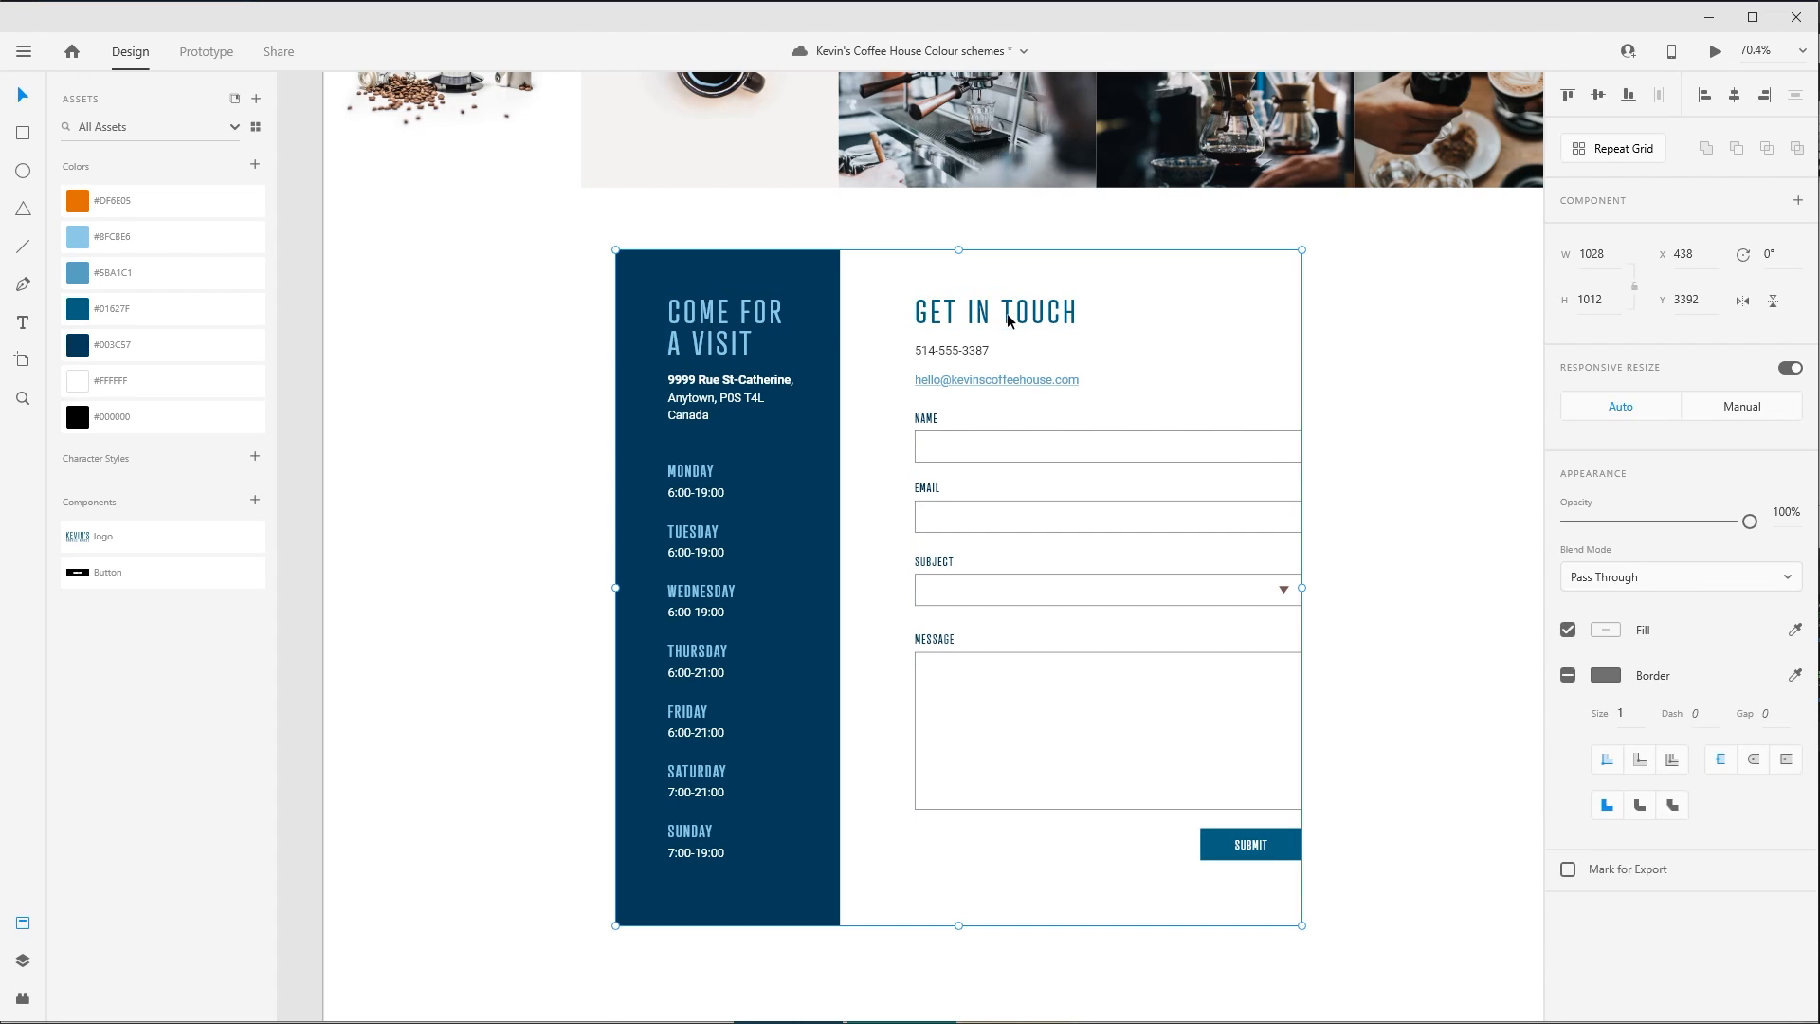
click(1052, 314)
click(161, 200)
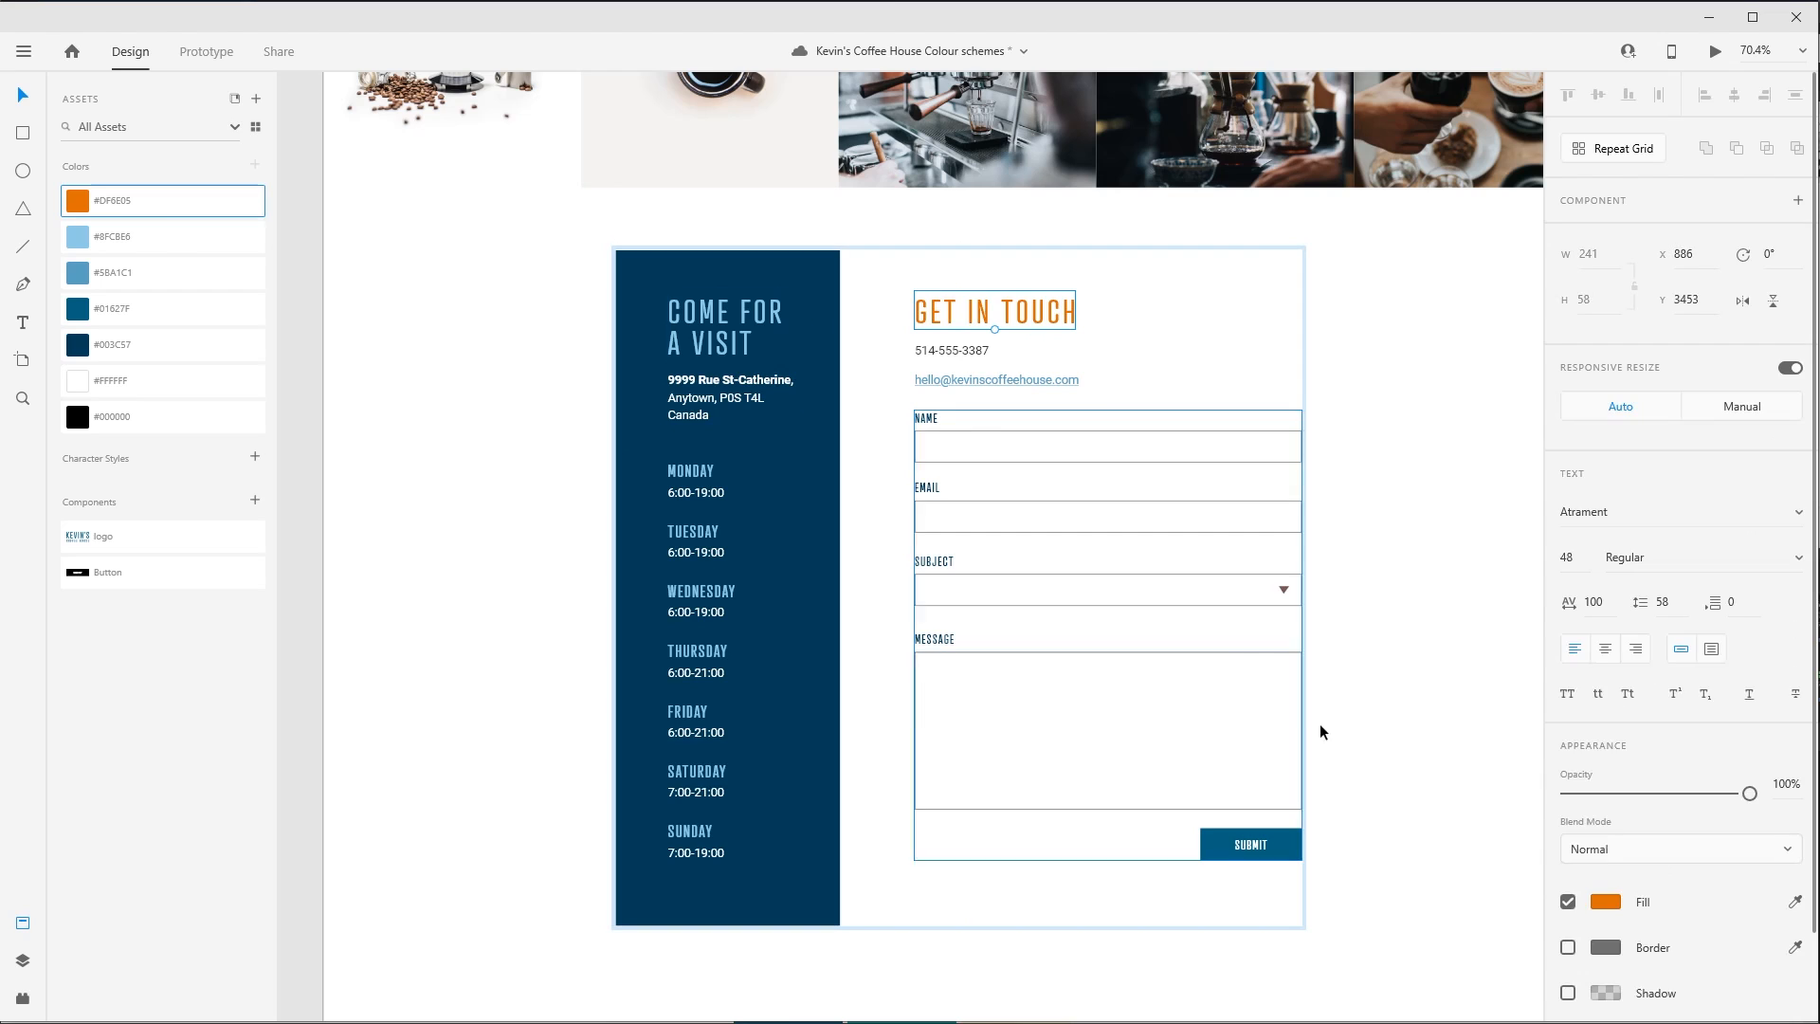
click(1320, 724)
- Fill only the background of the contact form's SUBMIT button with the saved orange #DF6E05, keeping its label white
click(1301, 840)
click(1301, 840)
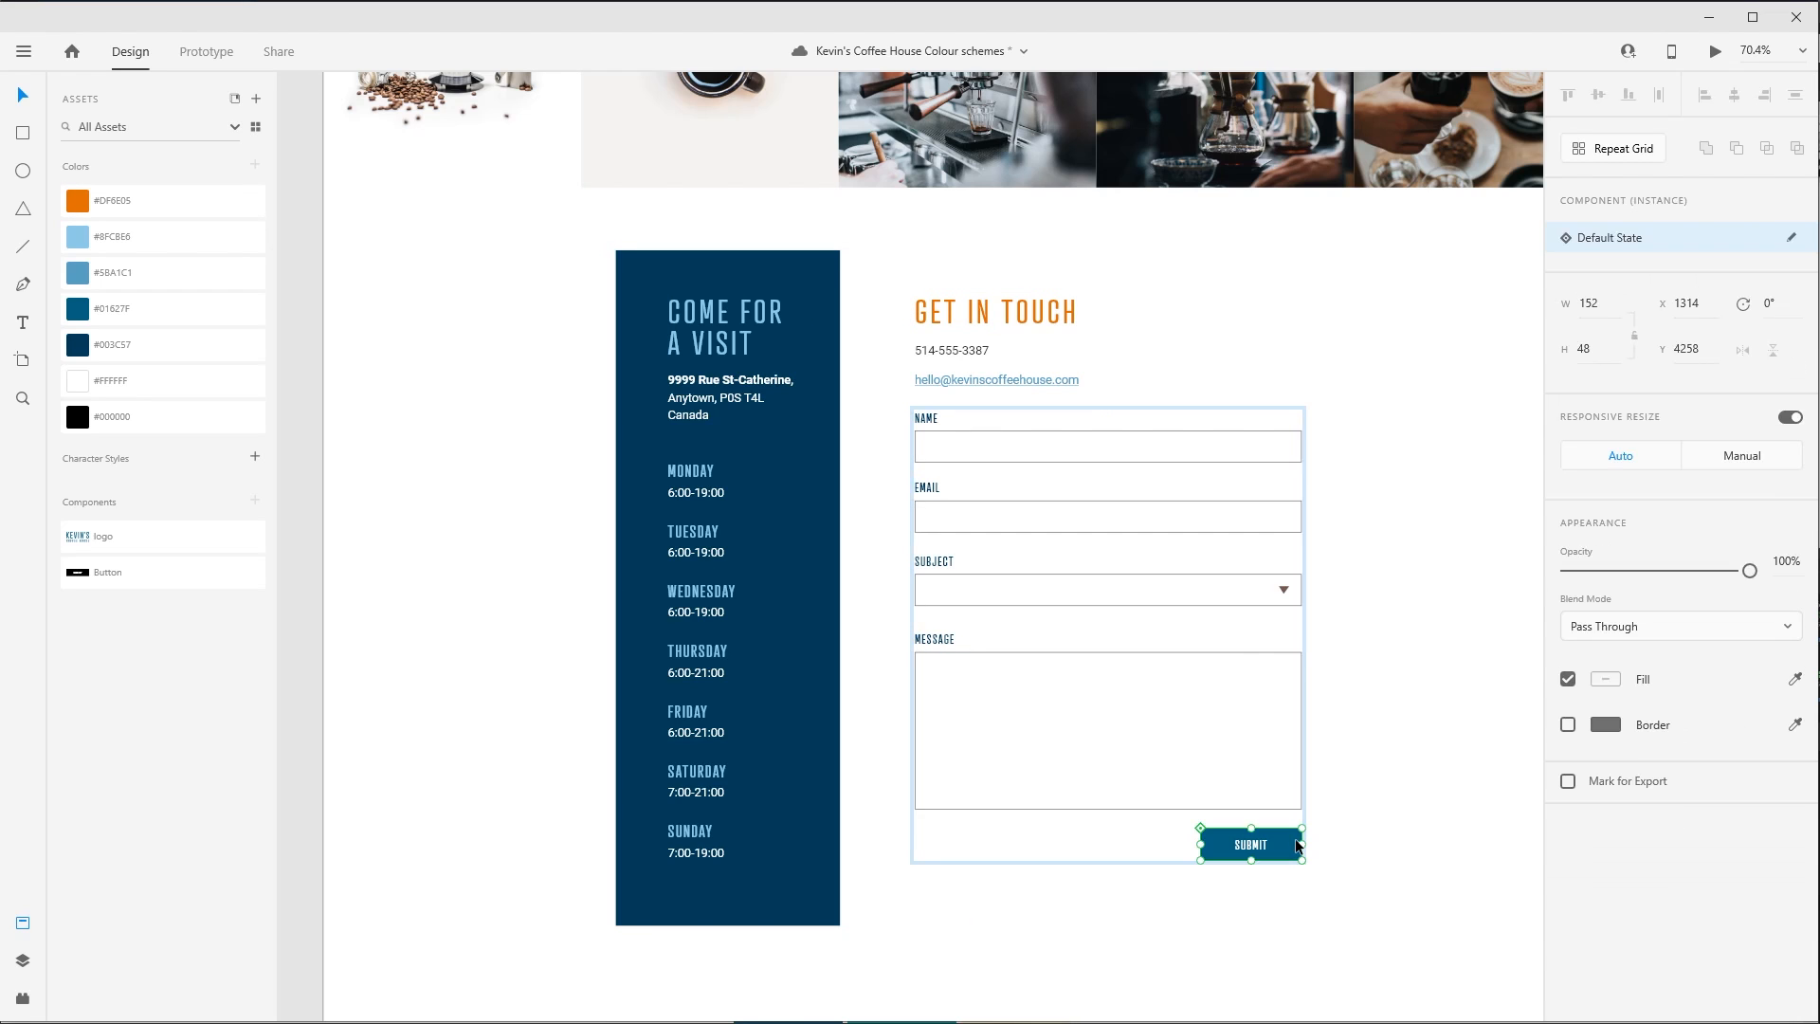
click(131, 205)
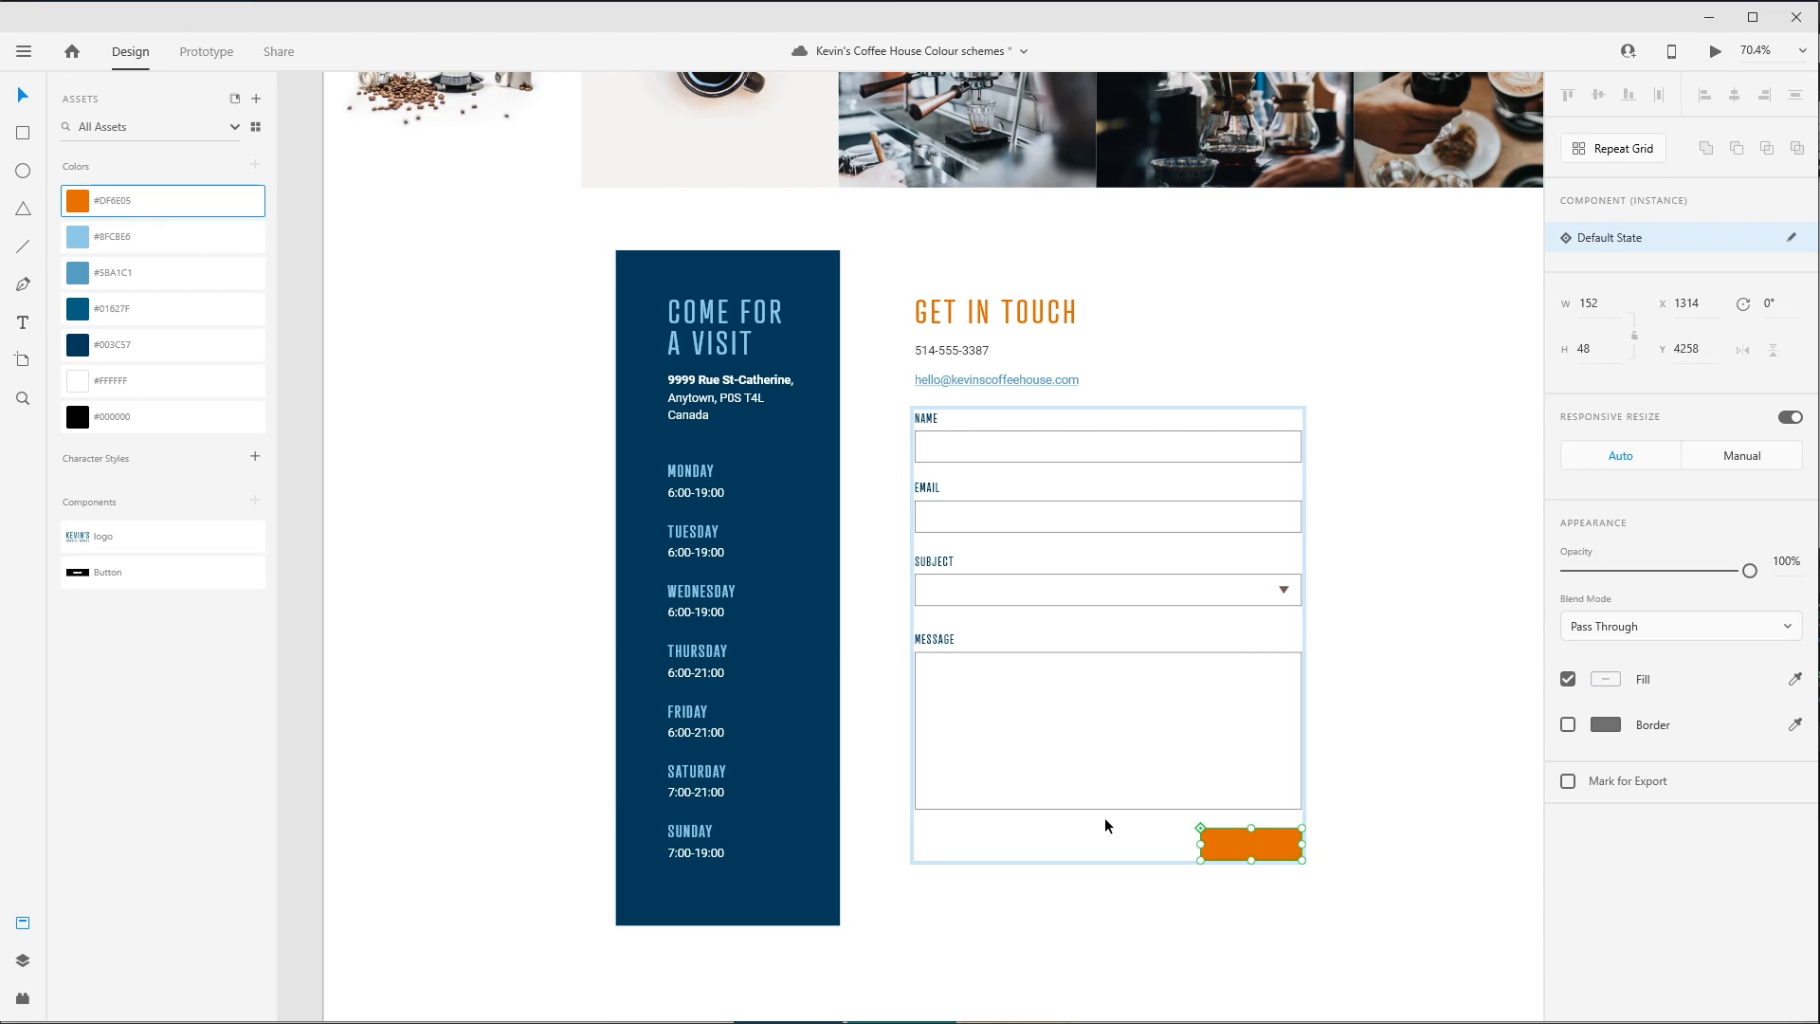
key(ctrl+z)
double_click(1219, 844)
click(176, 202)
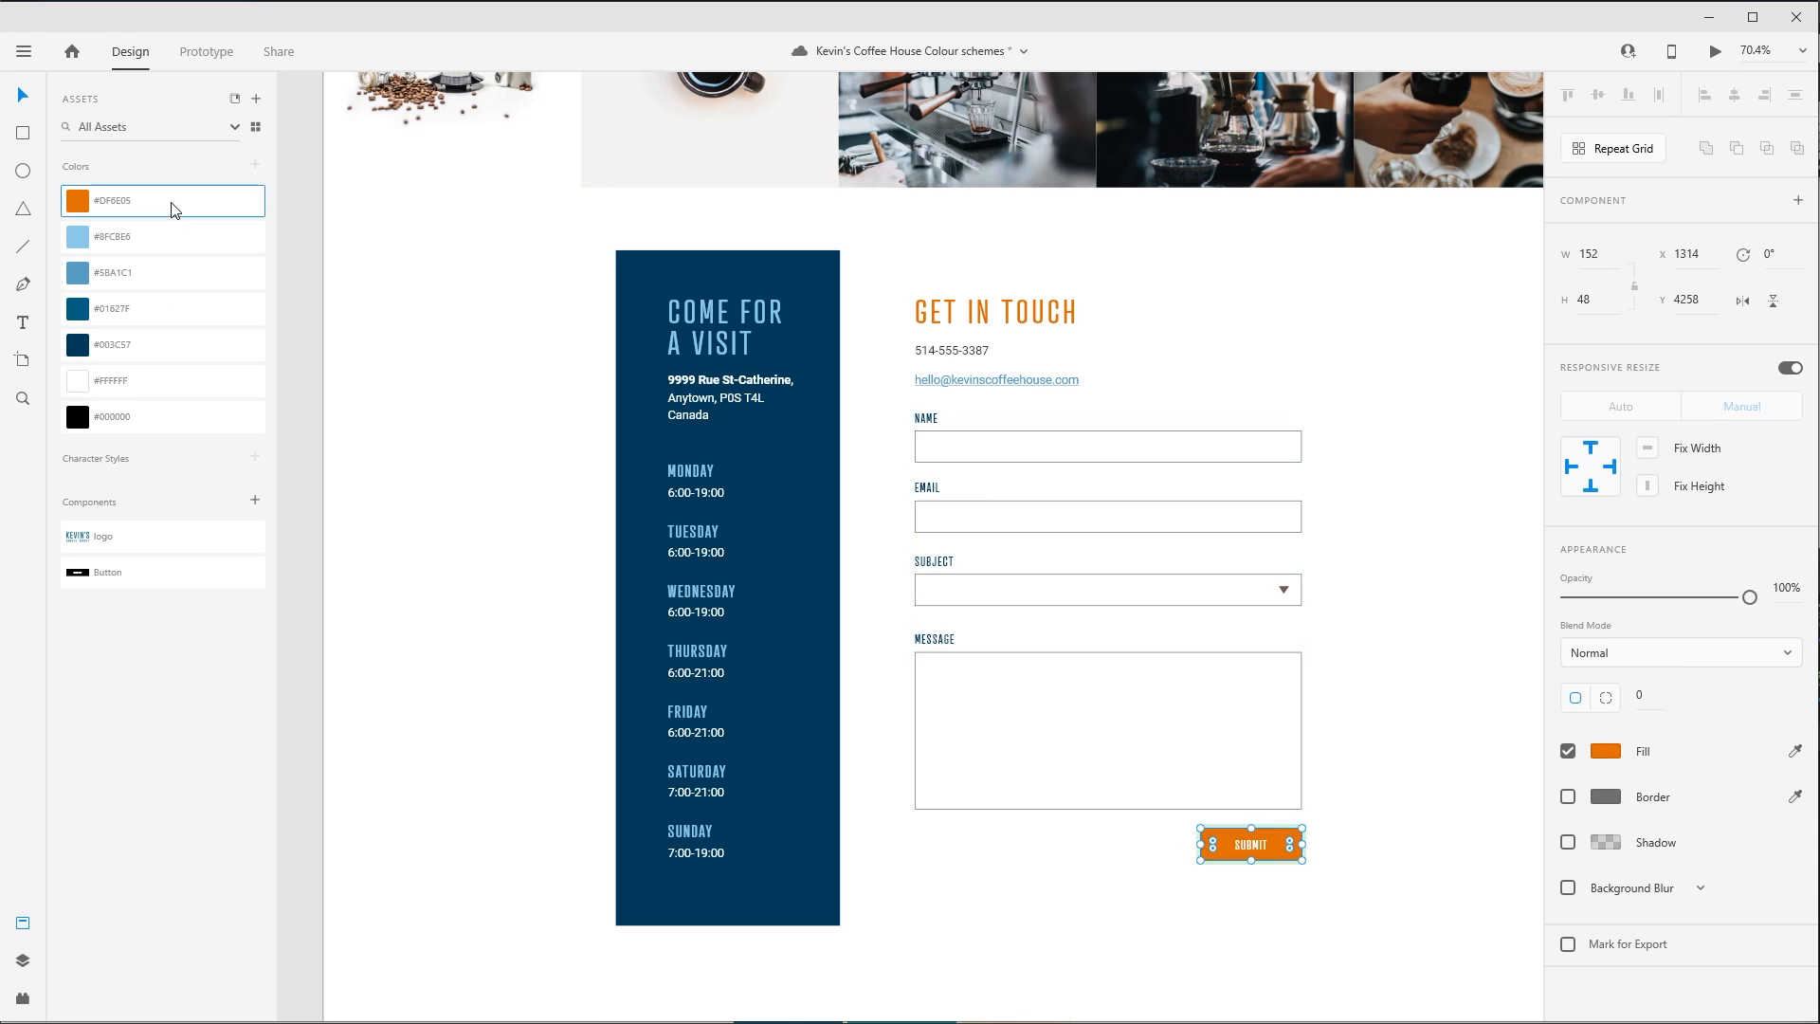
click(481, 562)
drag(1326, 436, 1264, 469)
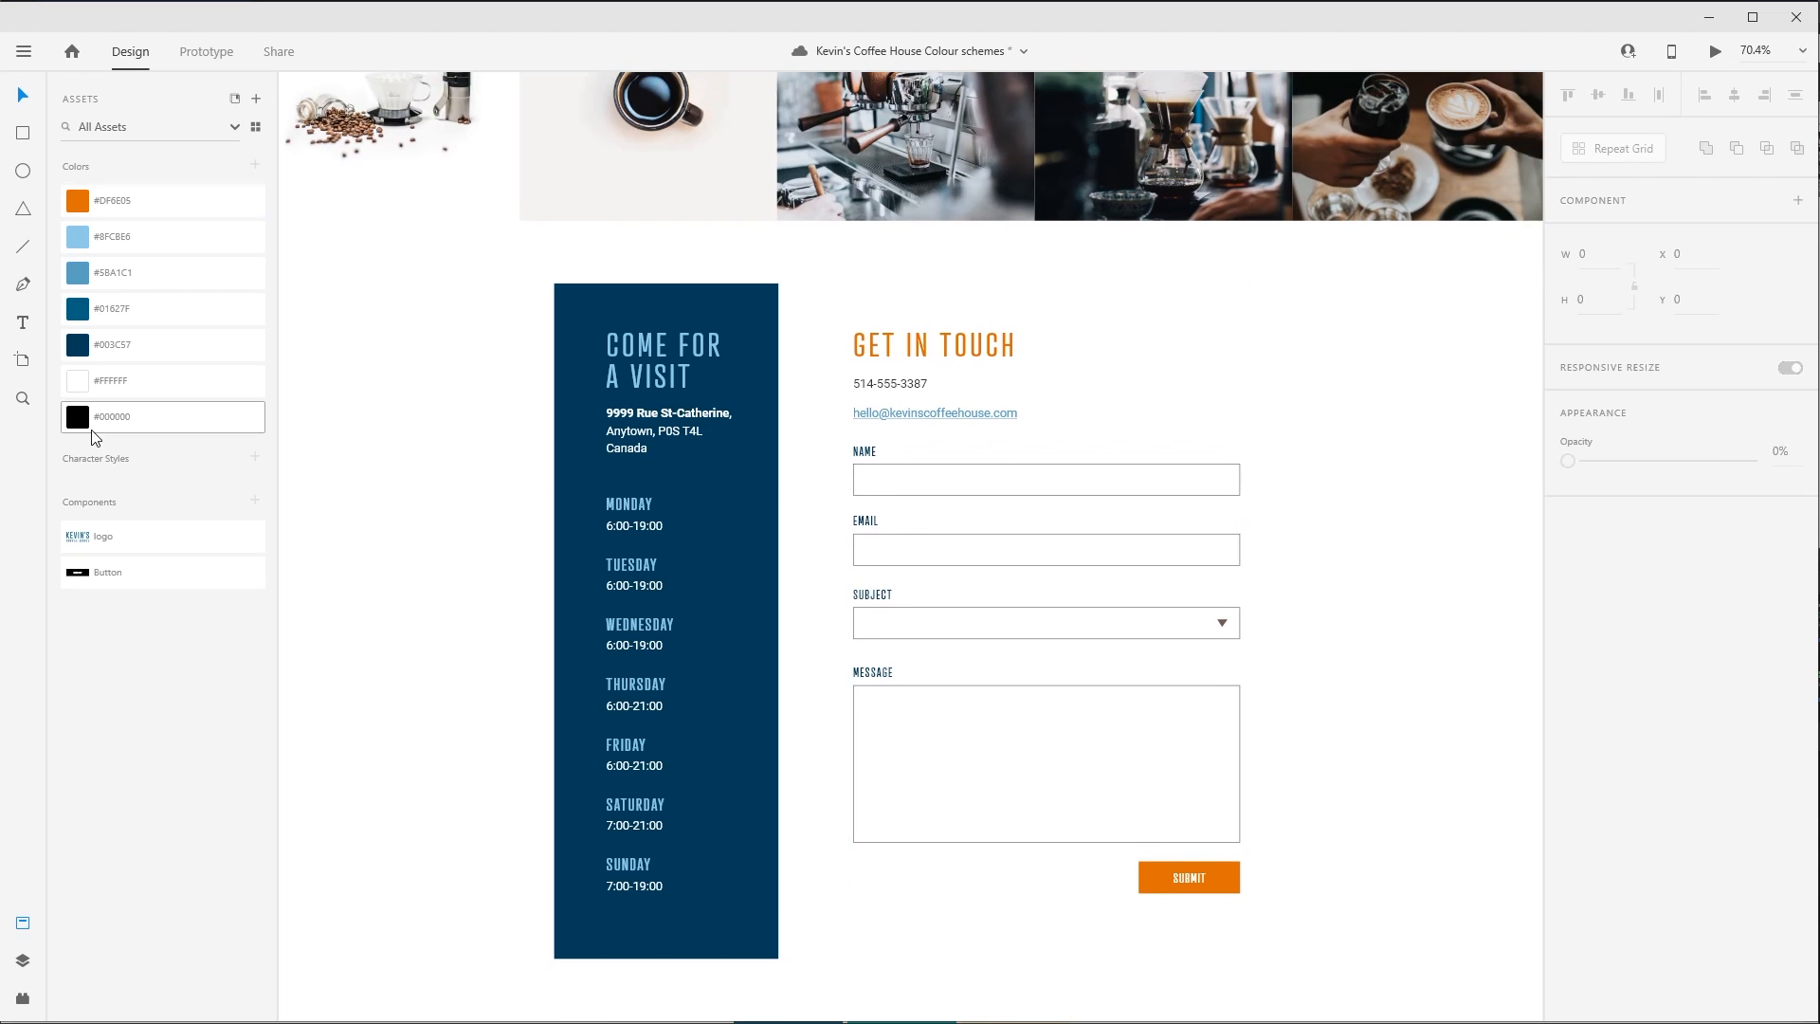
drag(1107, 451, 919, 856)
drag(917, 417, 920, 828)
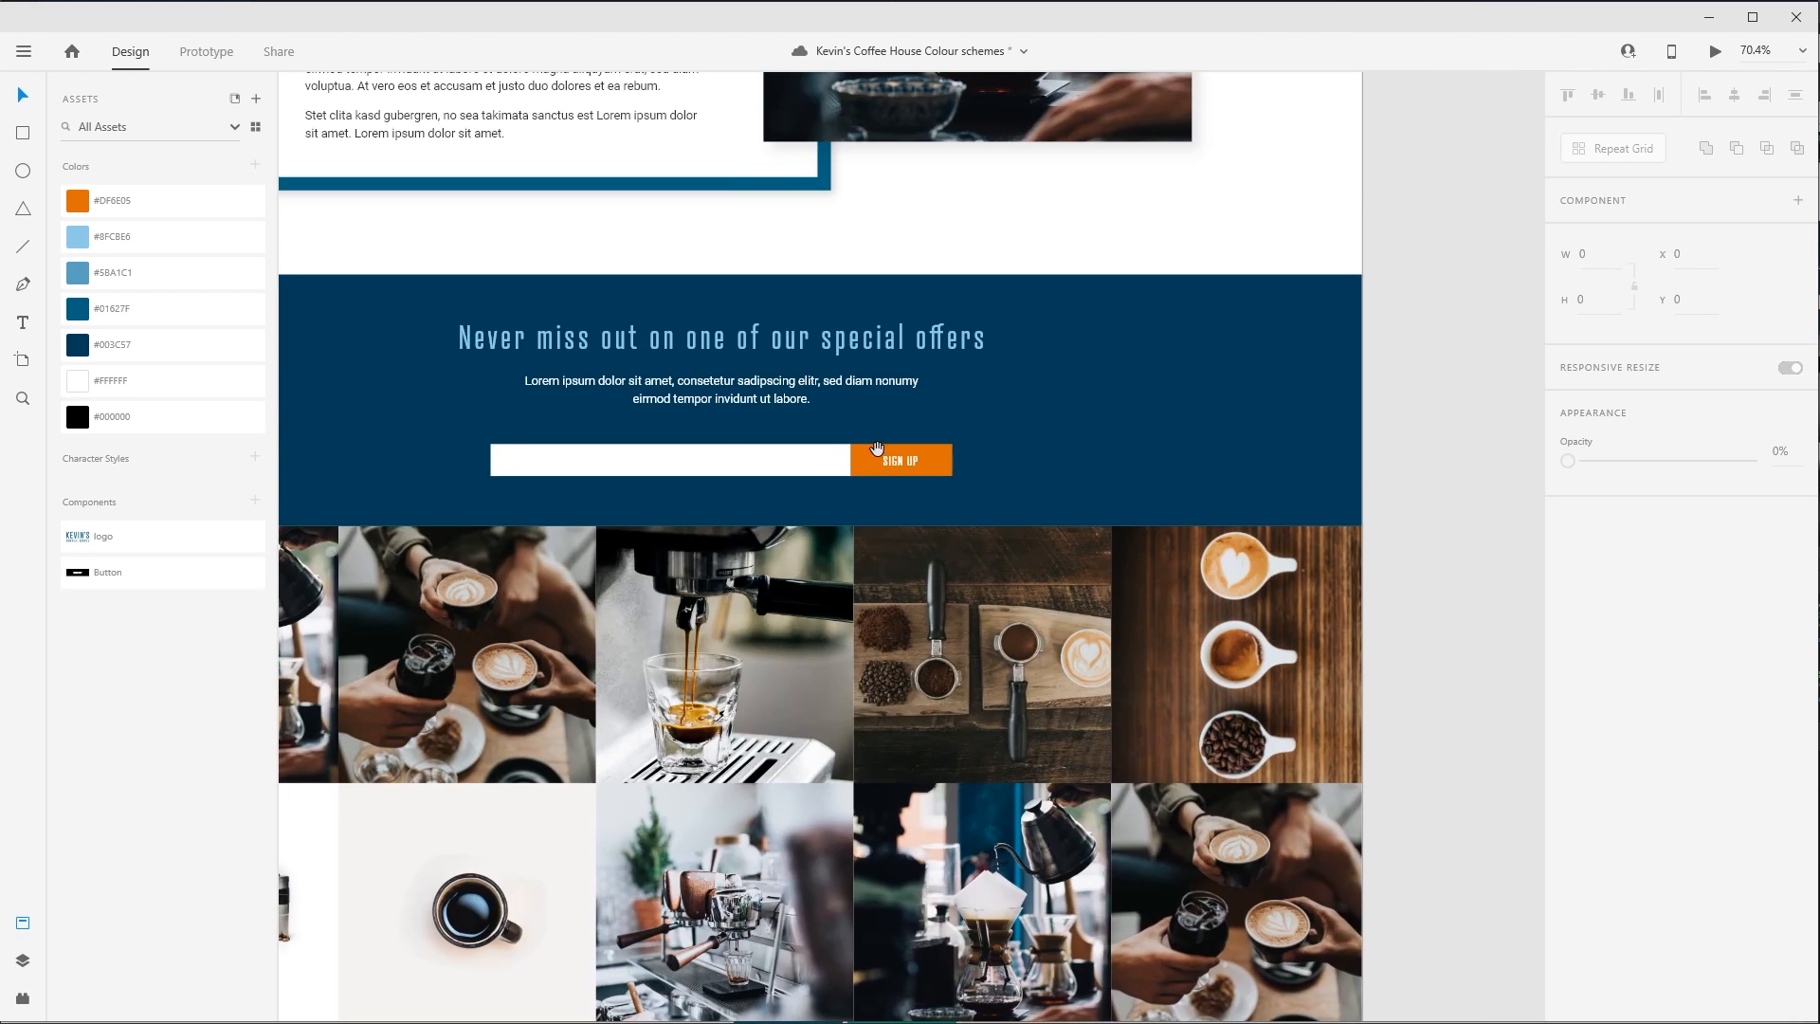
drag(948, 762, 976, 343)
drag(985, 838, 1022, 435)
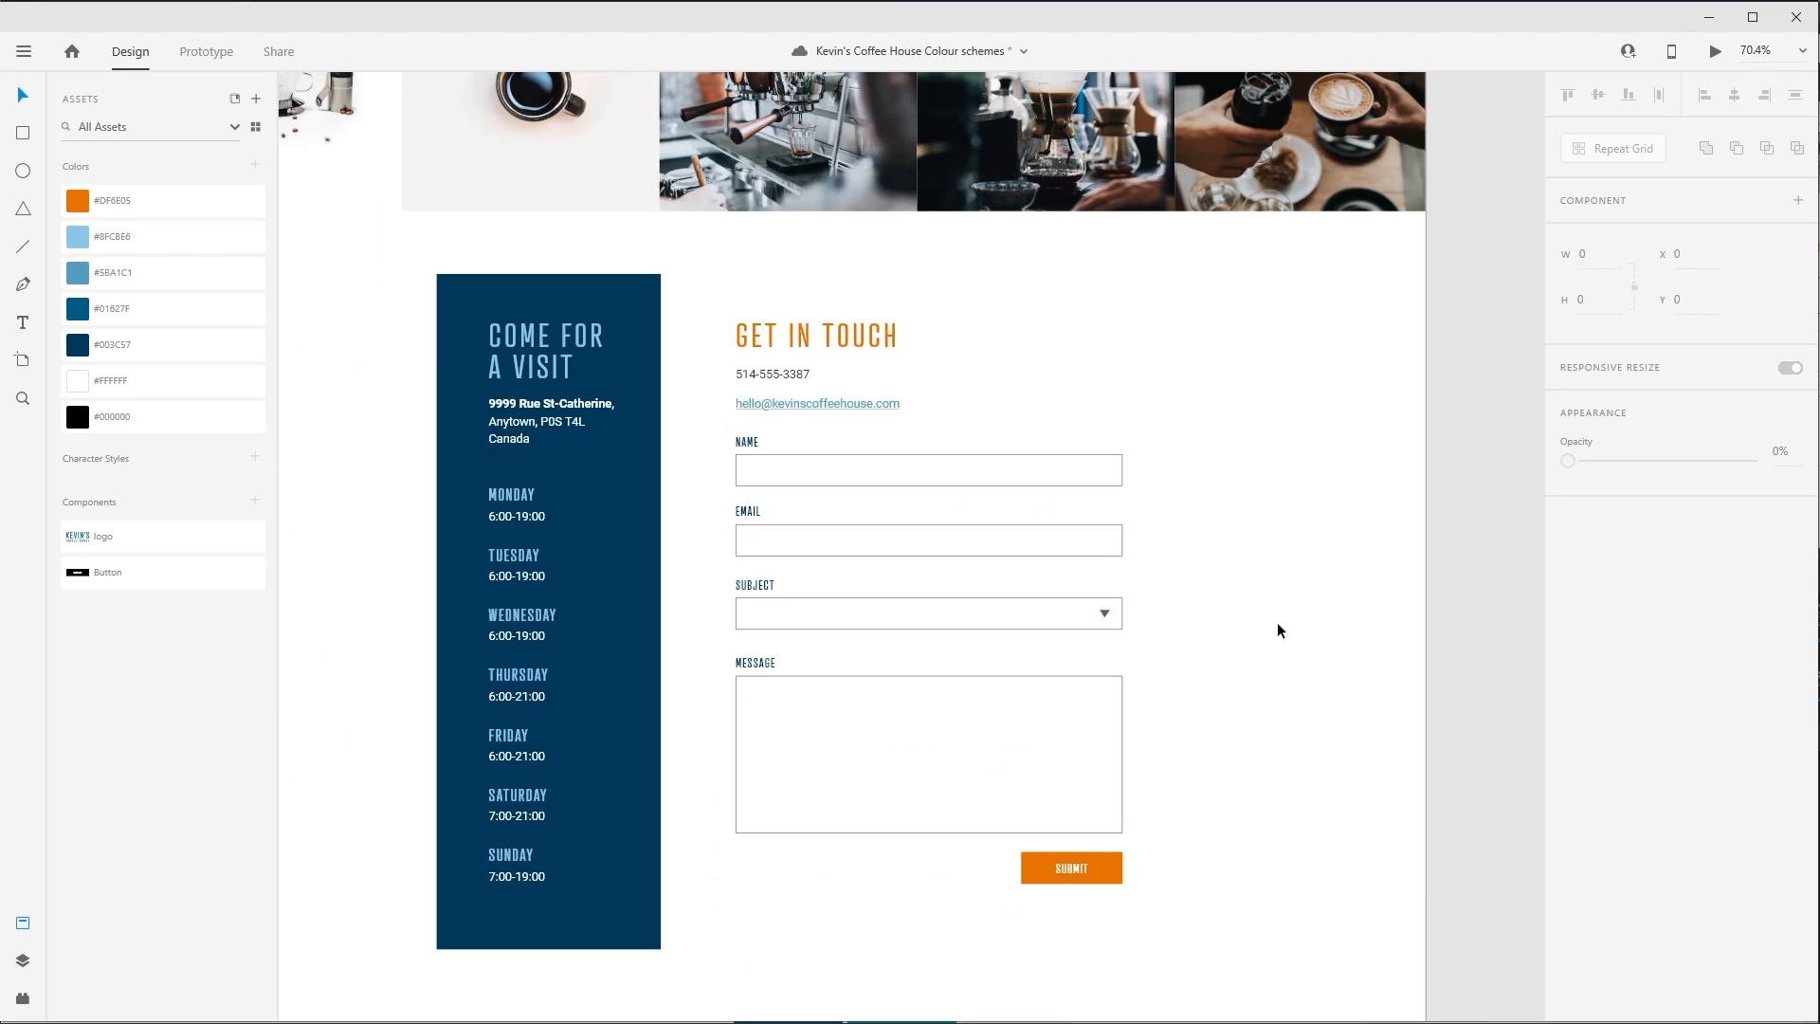
drag(1248, 673, 1279, 656)
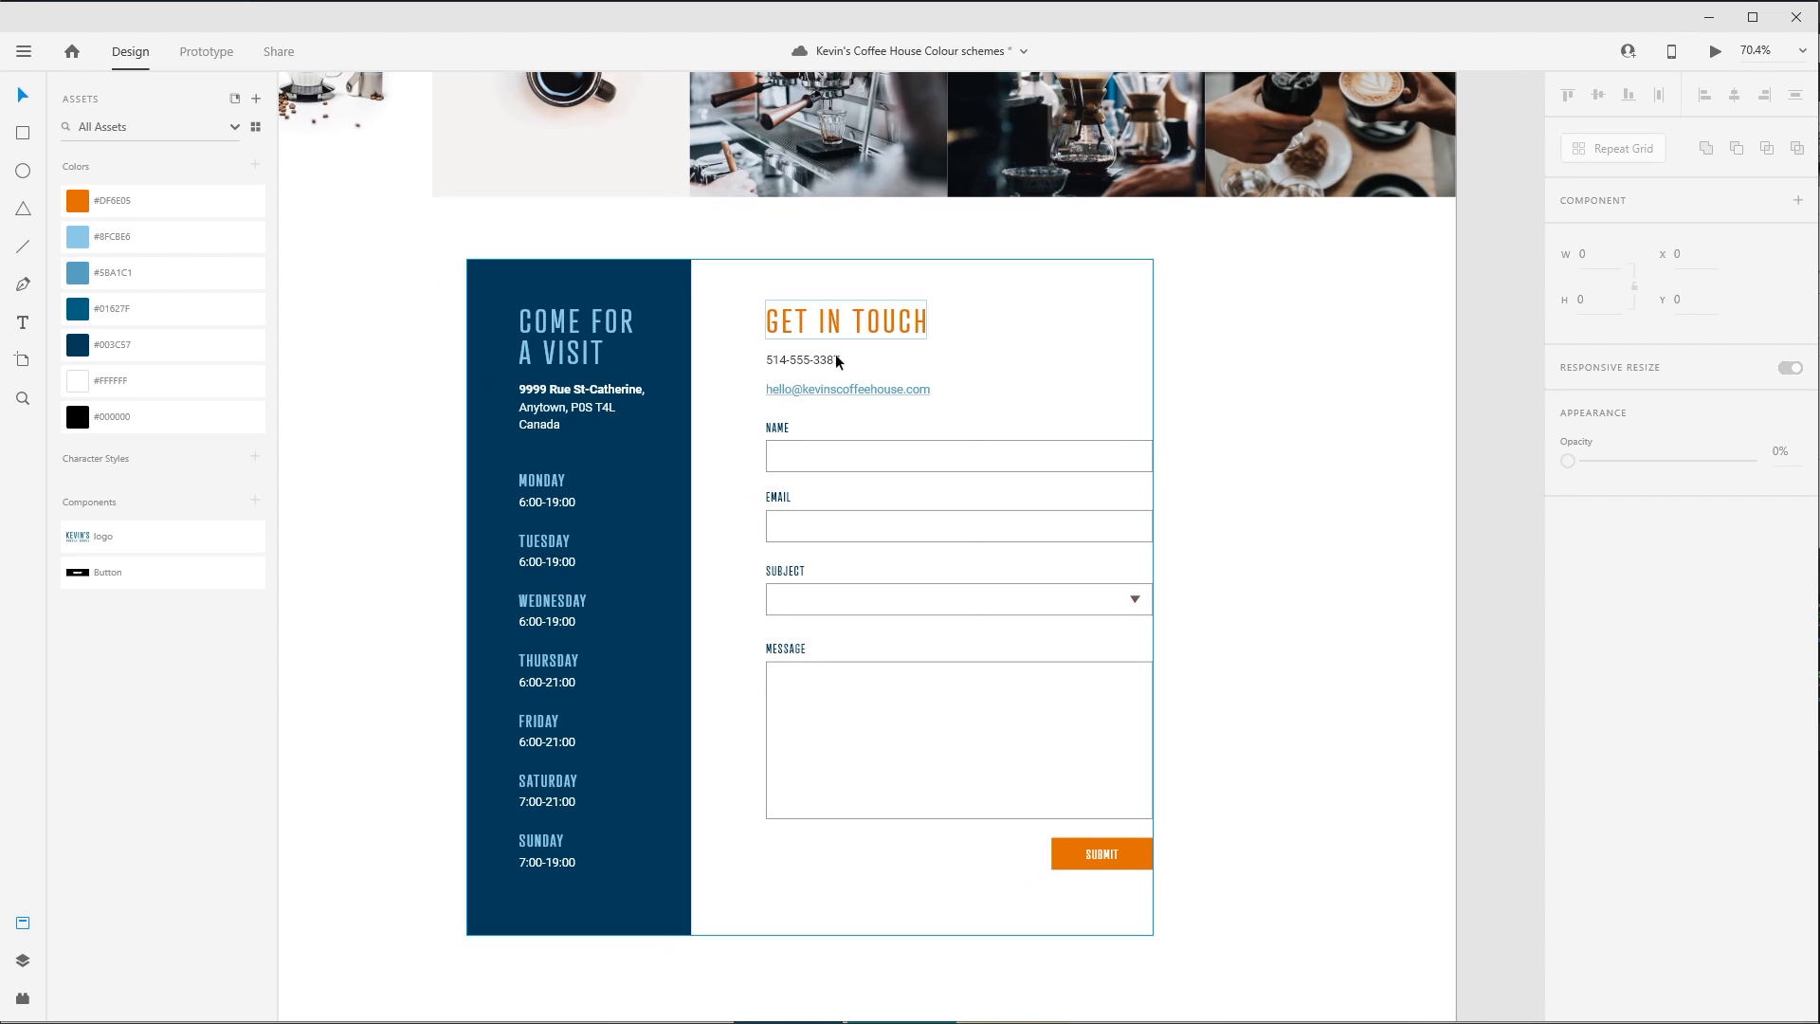
click(893, 394)
double_click(896, 394)
triple_click(893, 381)
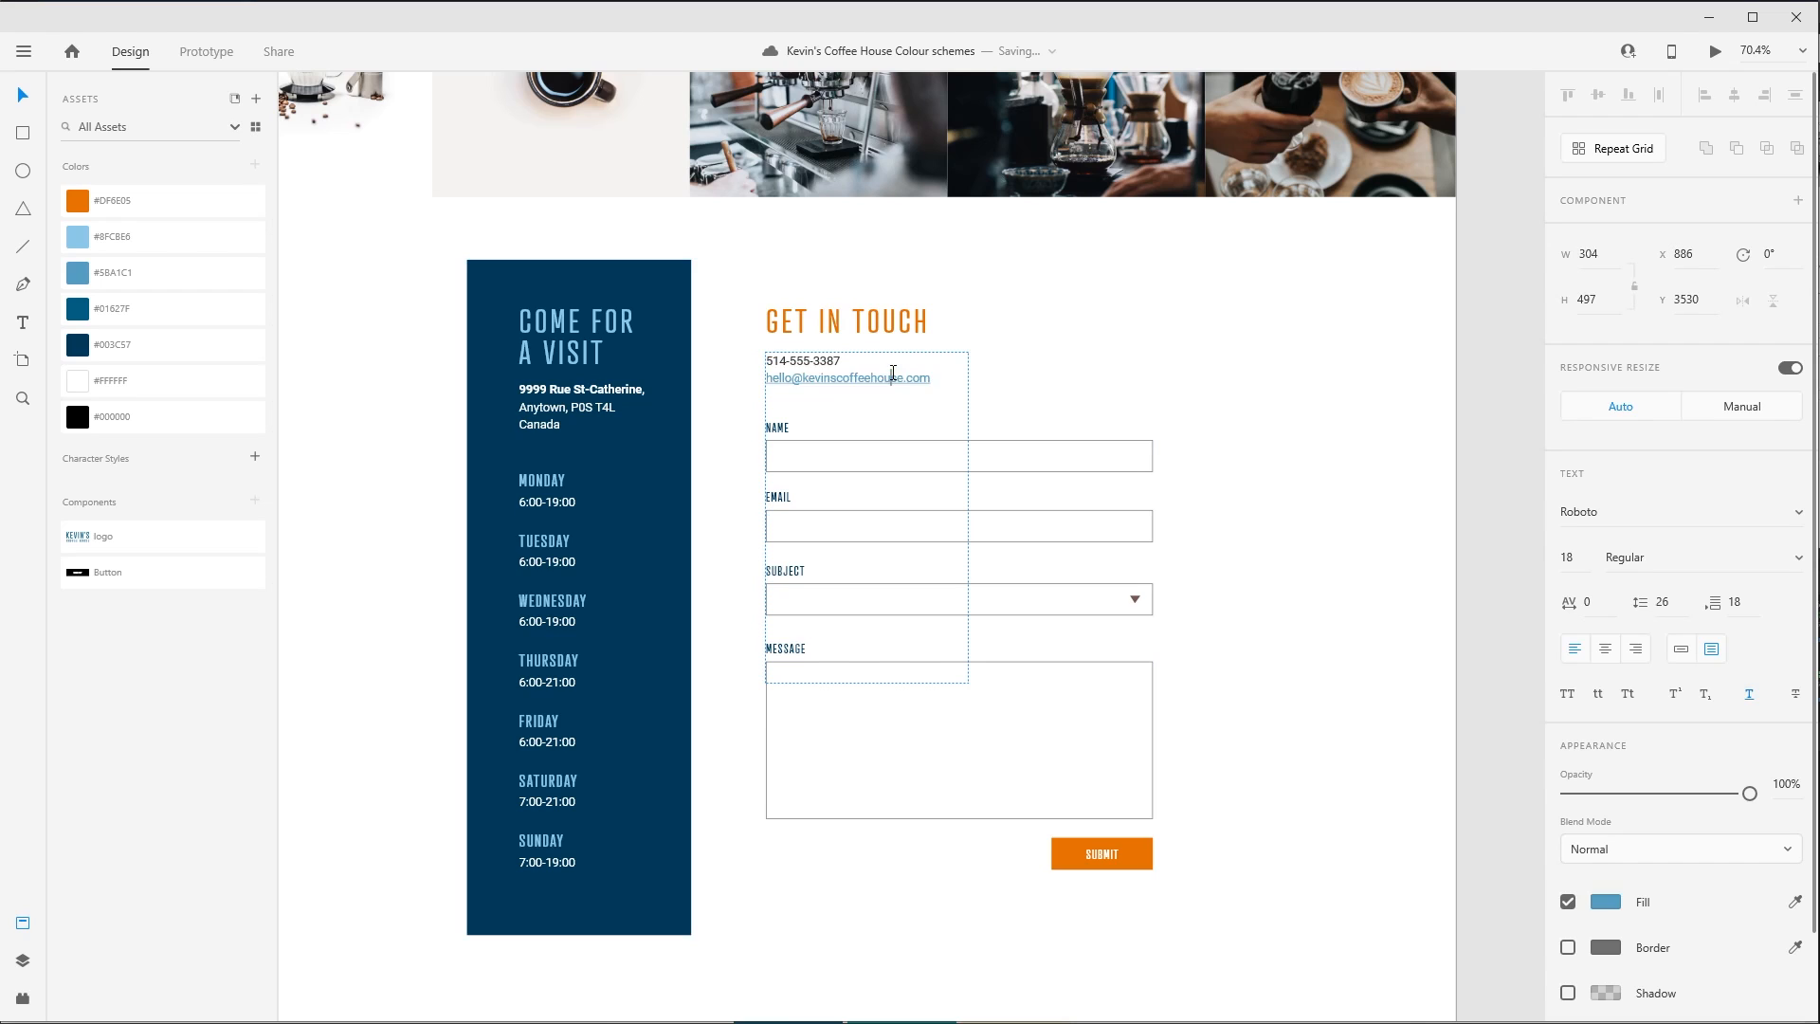
click(890, 385)
key(Escape)
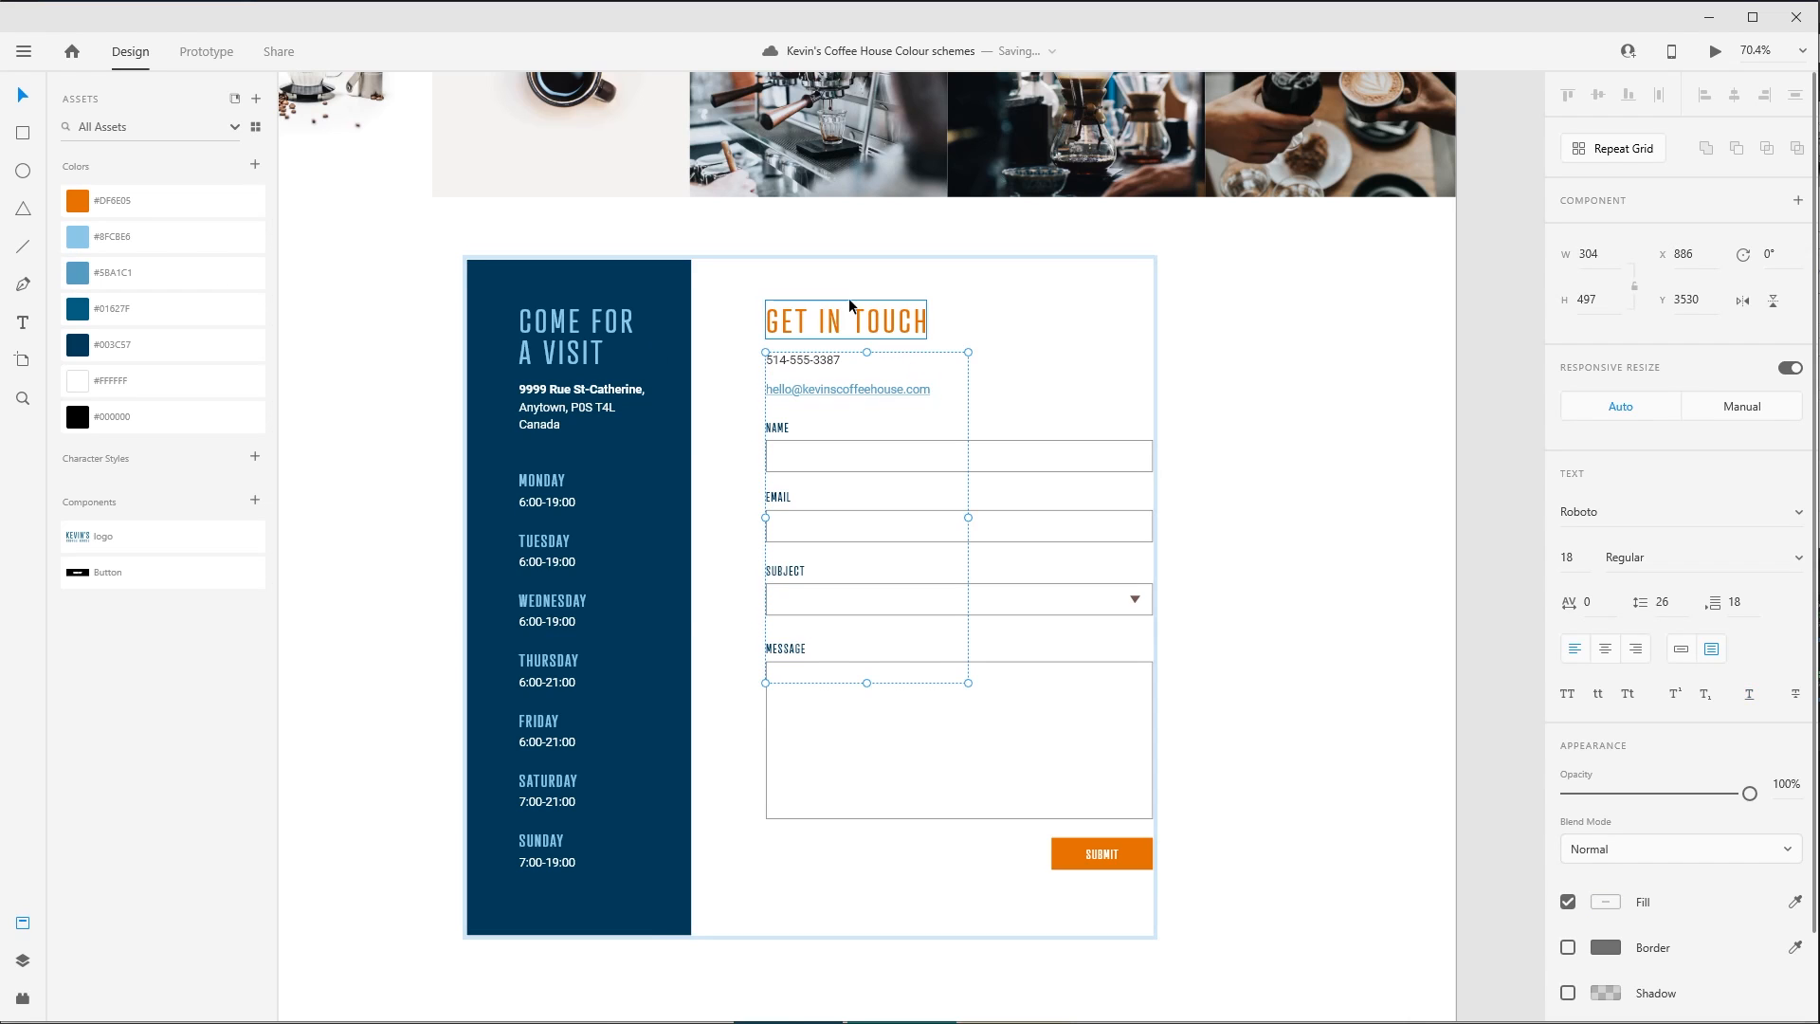
click(1359, 487)
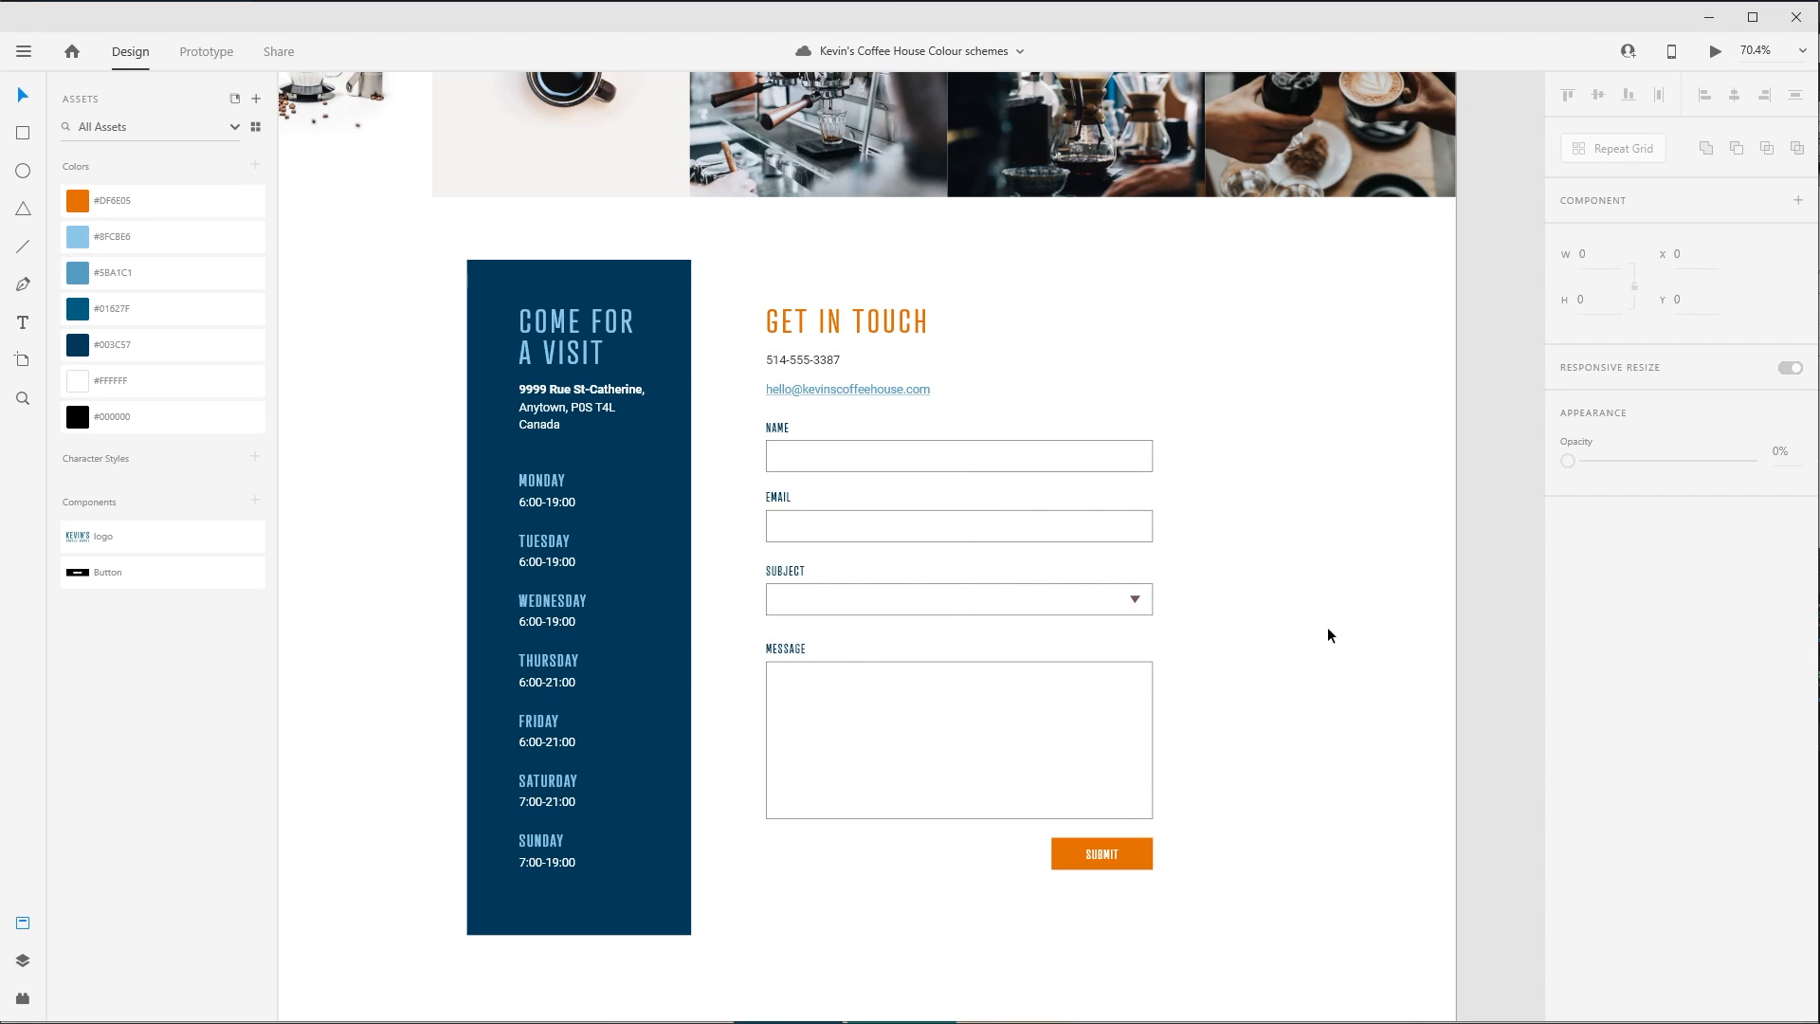
- Try the saved orange #DF6E05 on the social media icons in the footer, and undo it
scroll(1310, 726, down, 5)
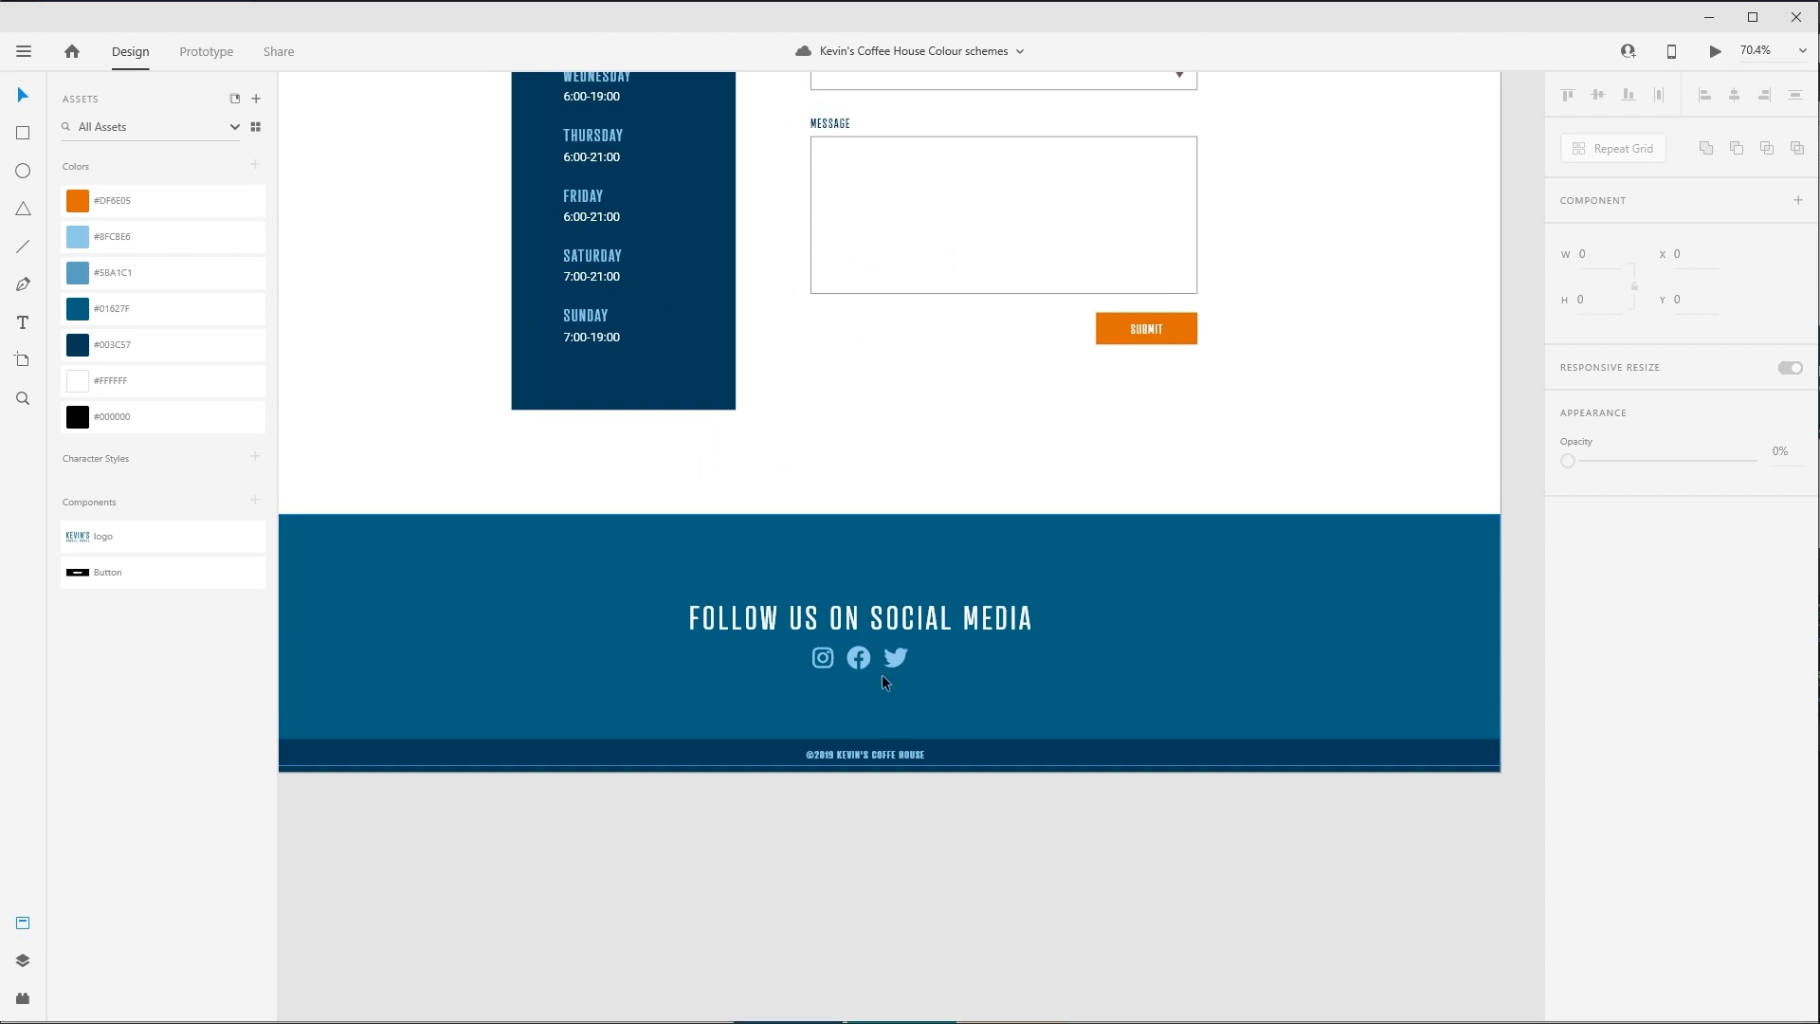
click(891, 660)
click(195, 202)
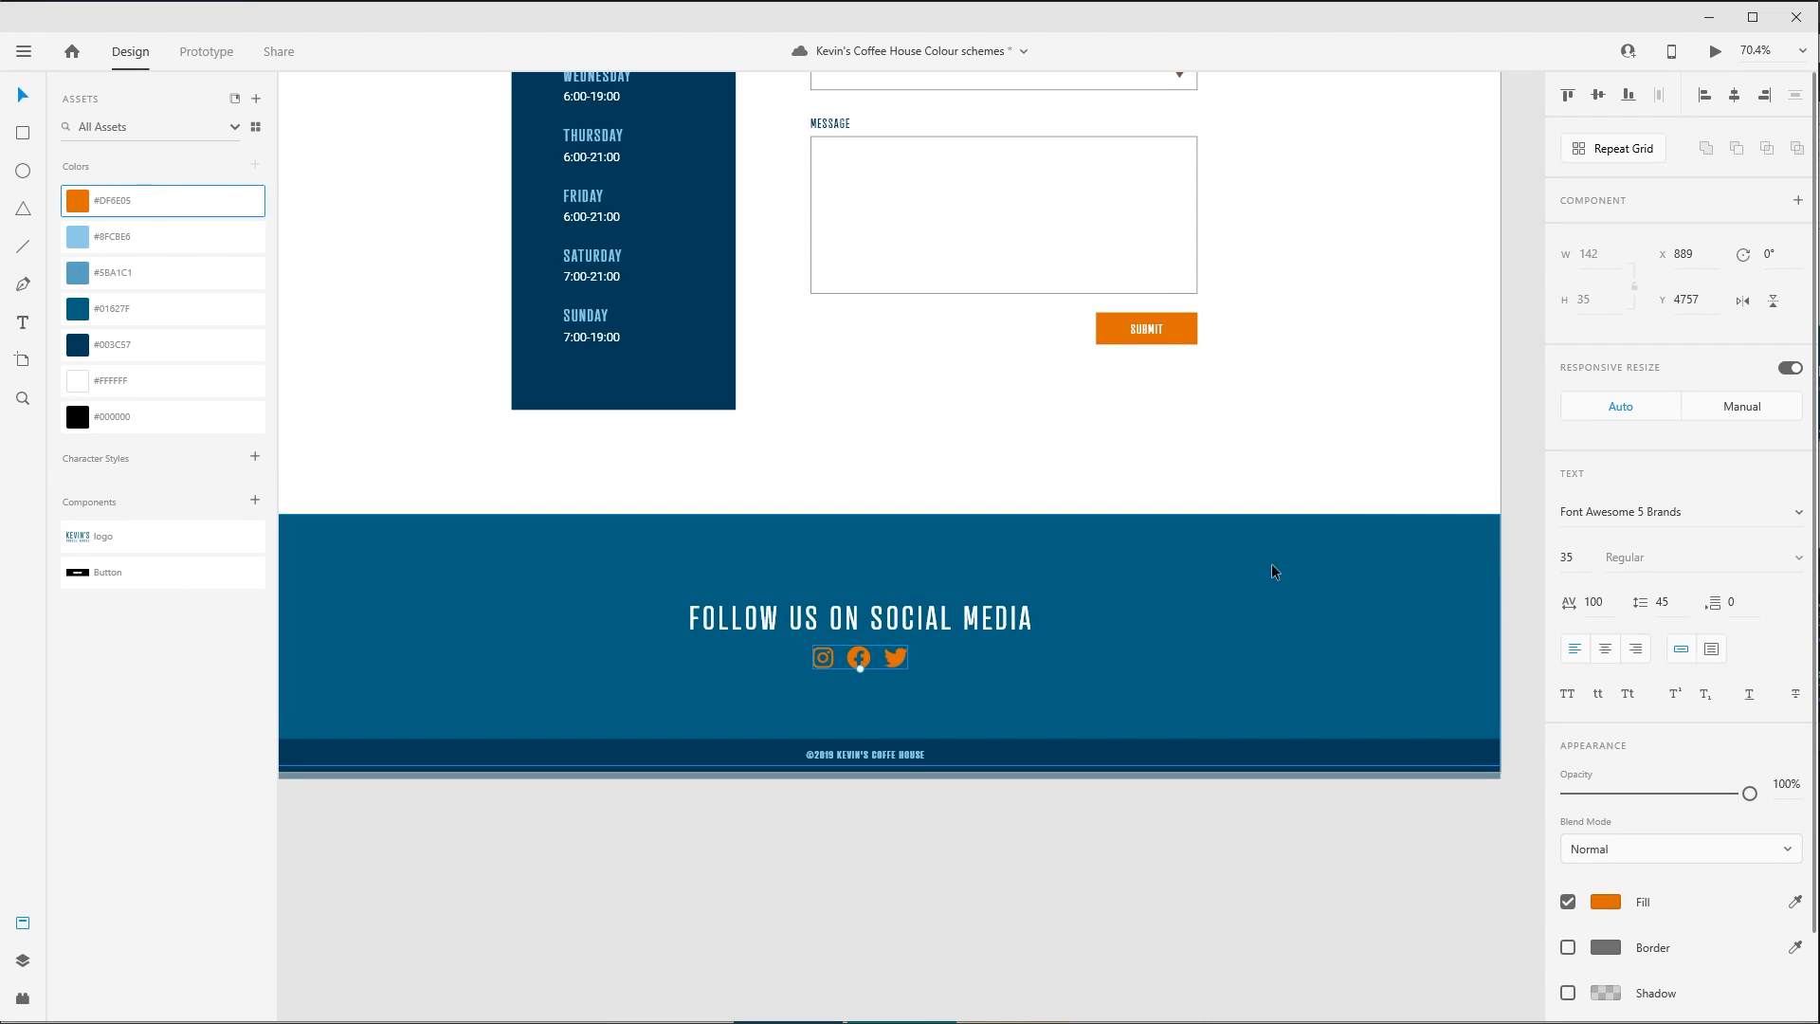
click(1379, 430)
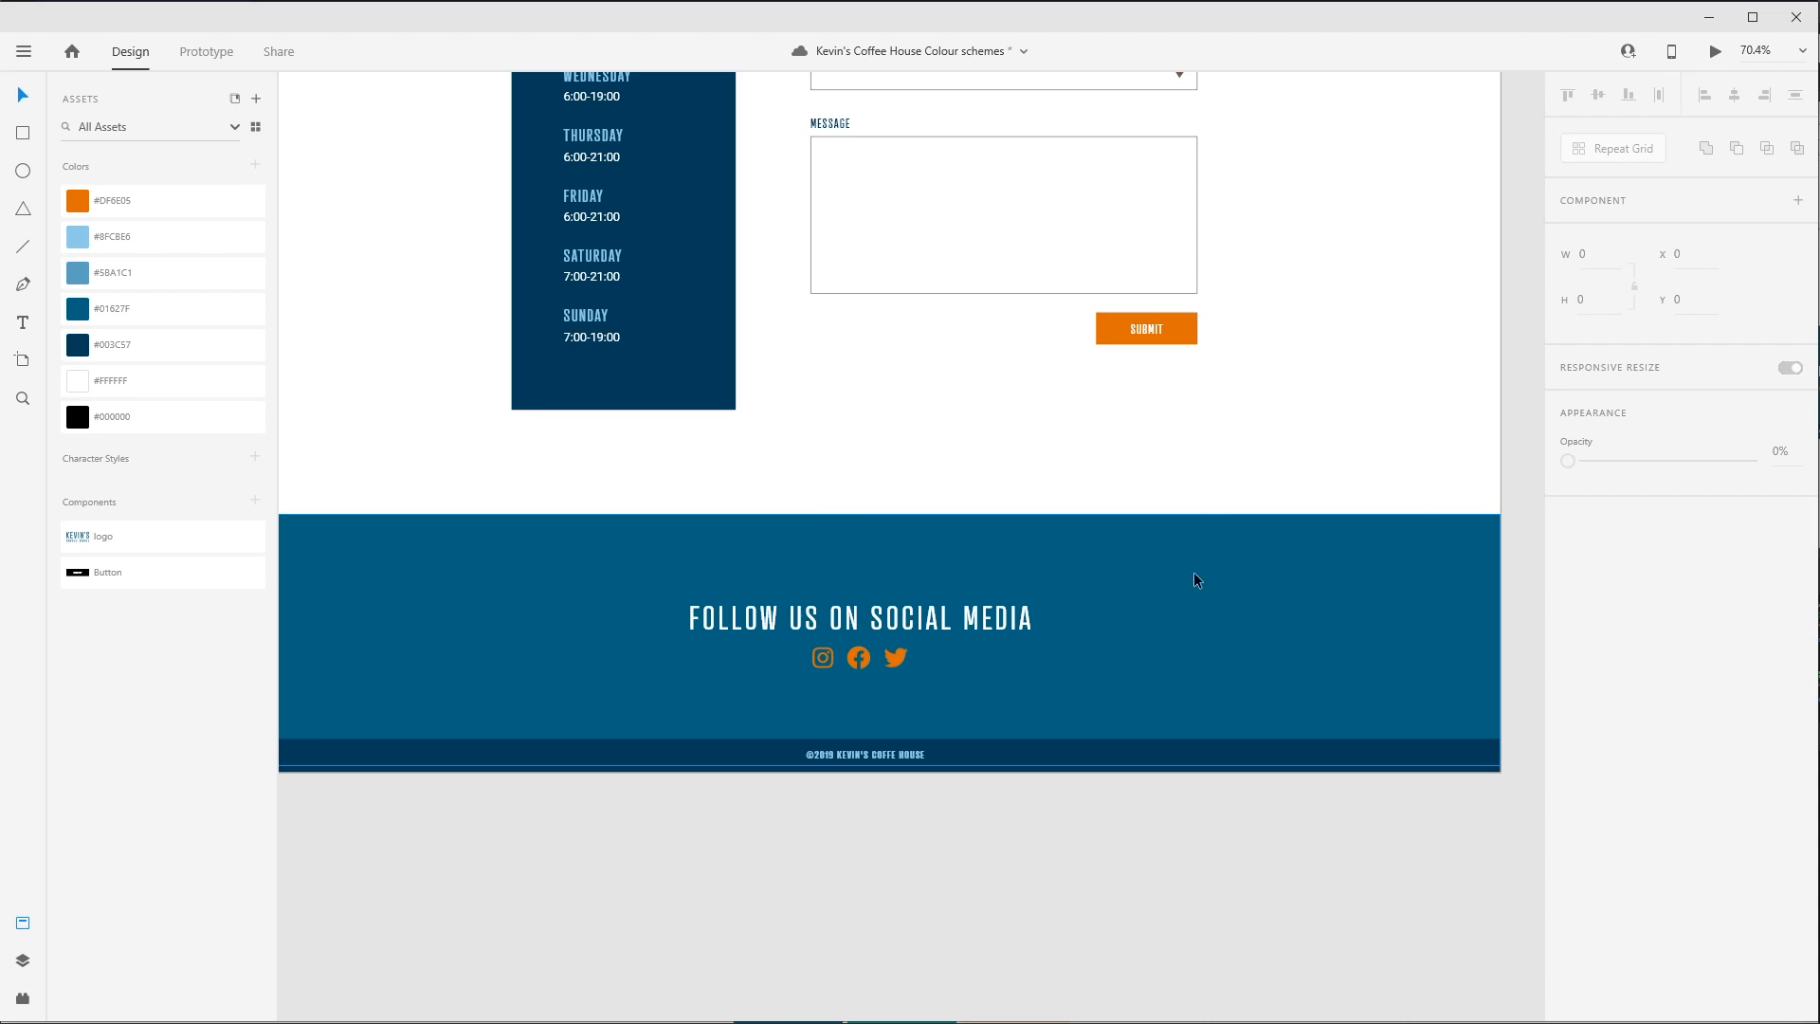
key(ctrl+z)
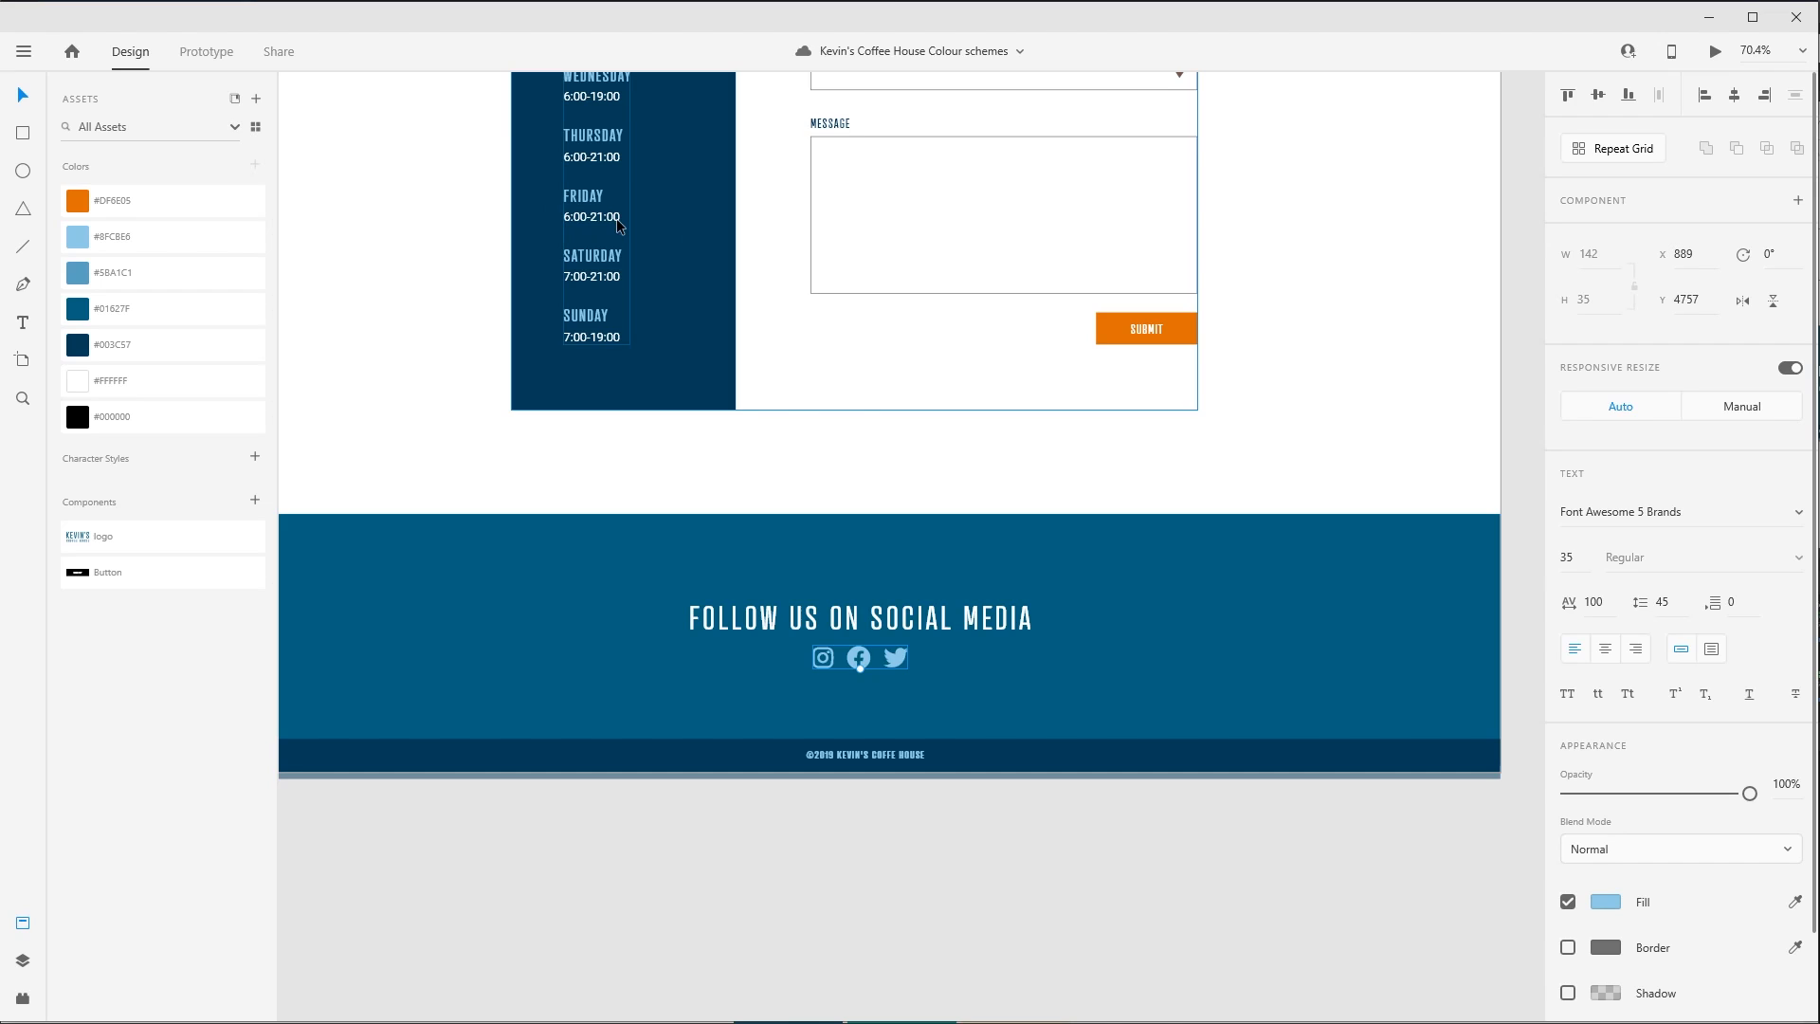
- Reapply the saved orange #DF6E05 to the footer's social media icons
click(411, 623)
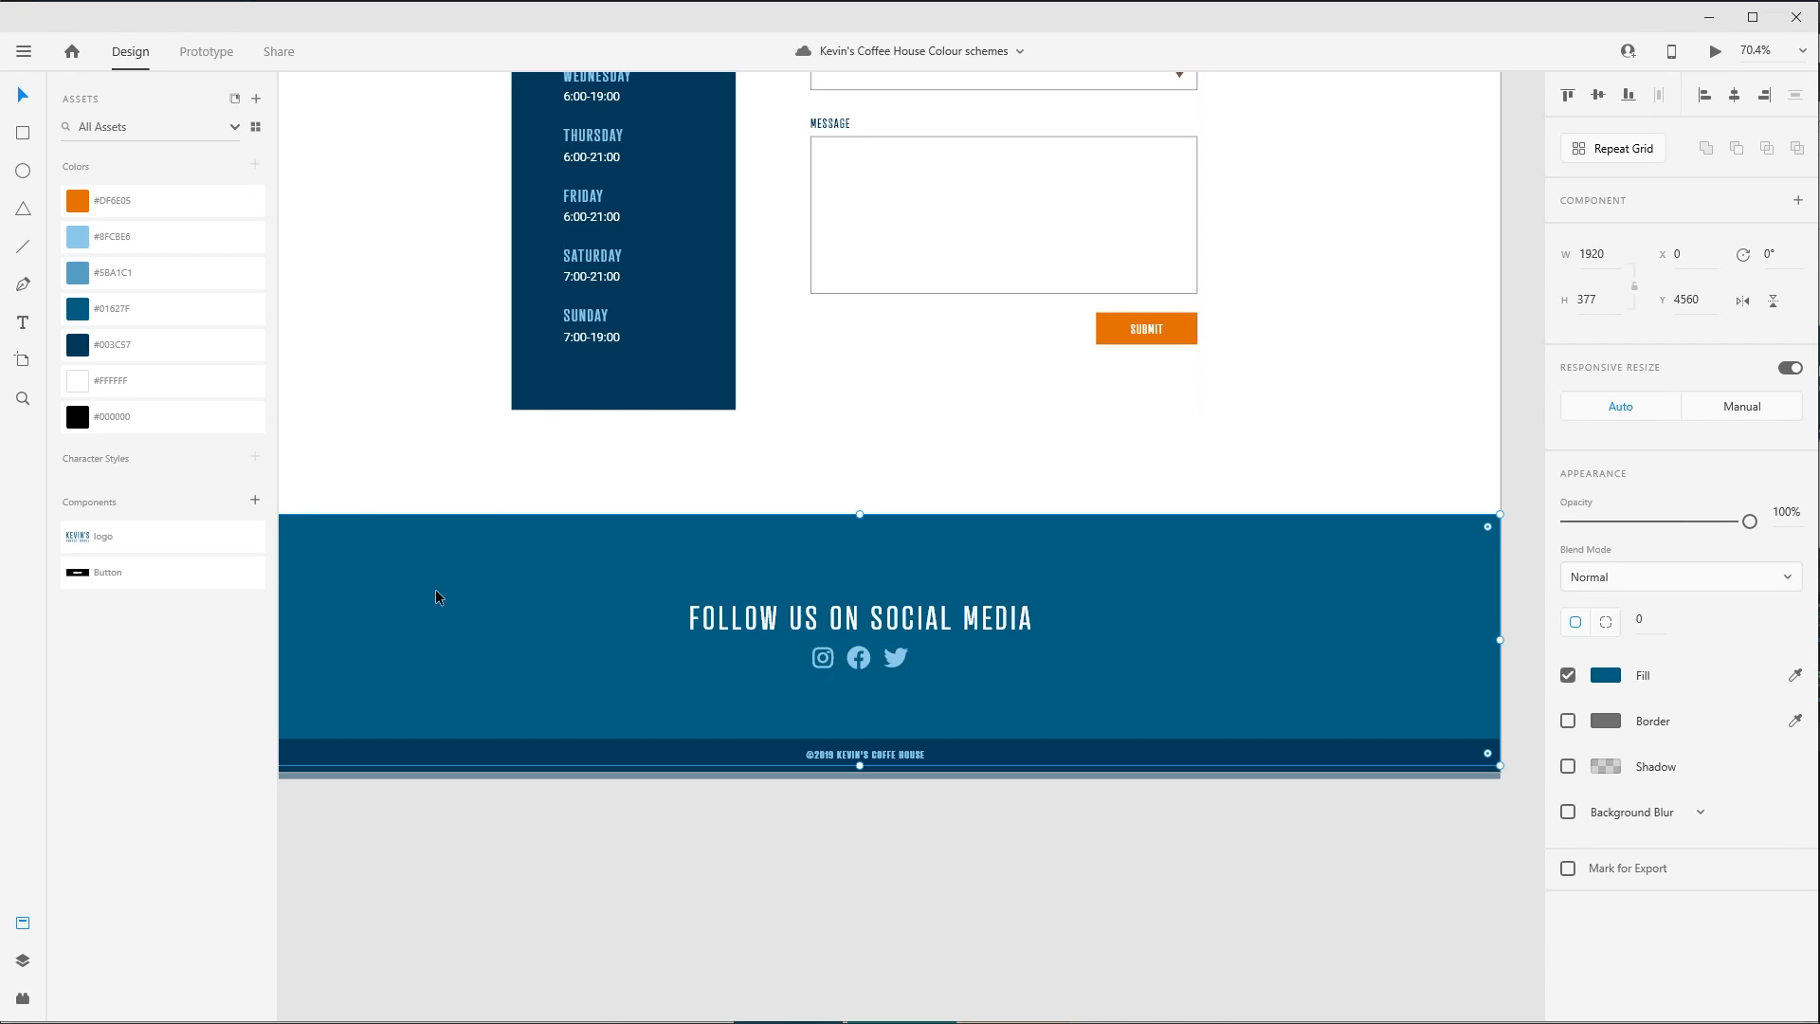
click(825, 657)
click(241, 210)
click(424, 442)
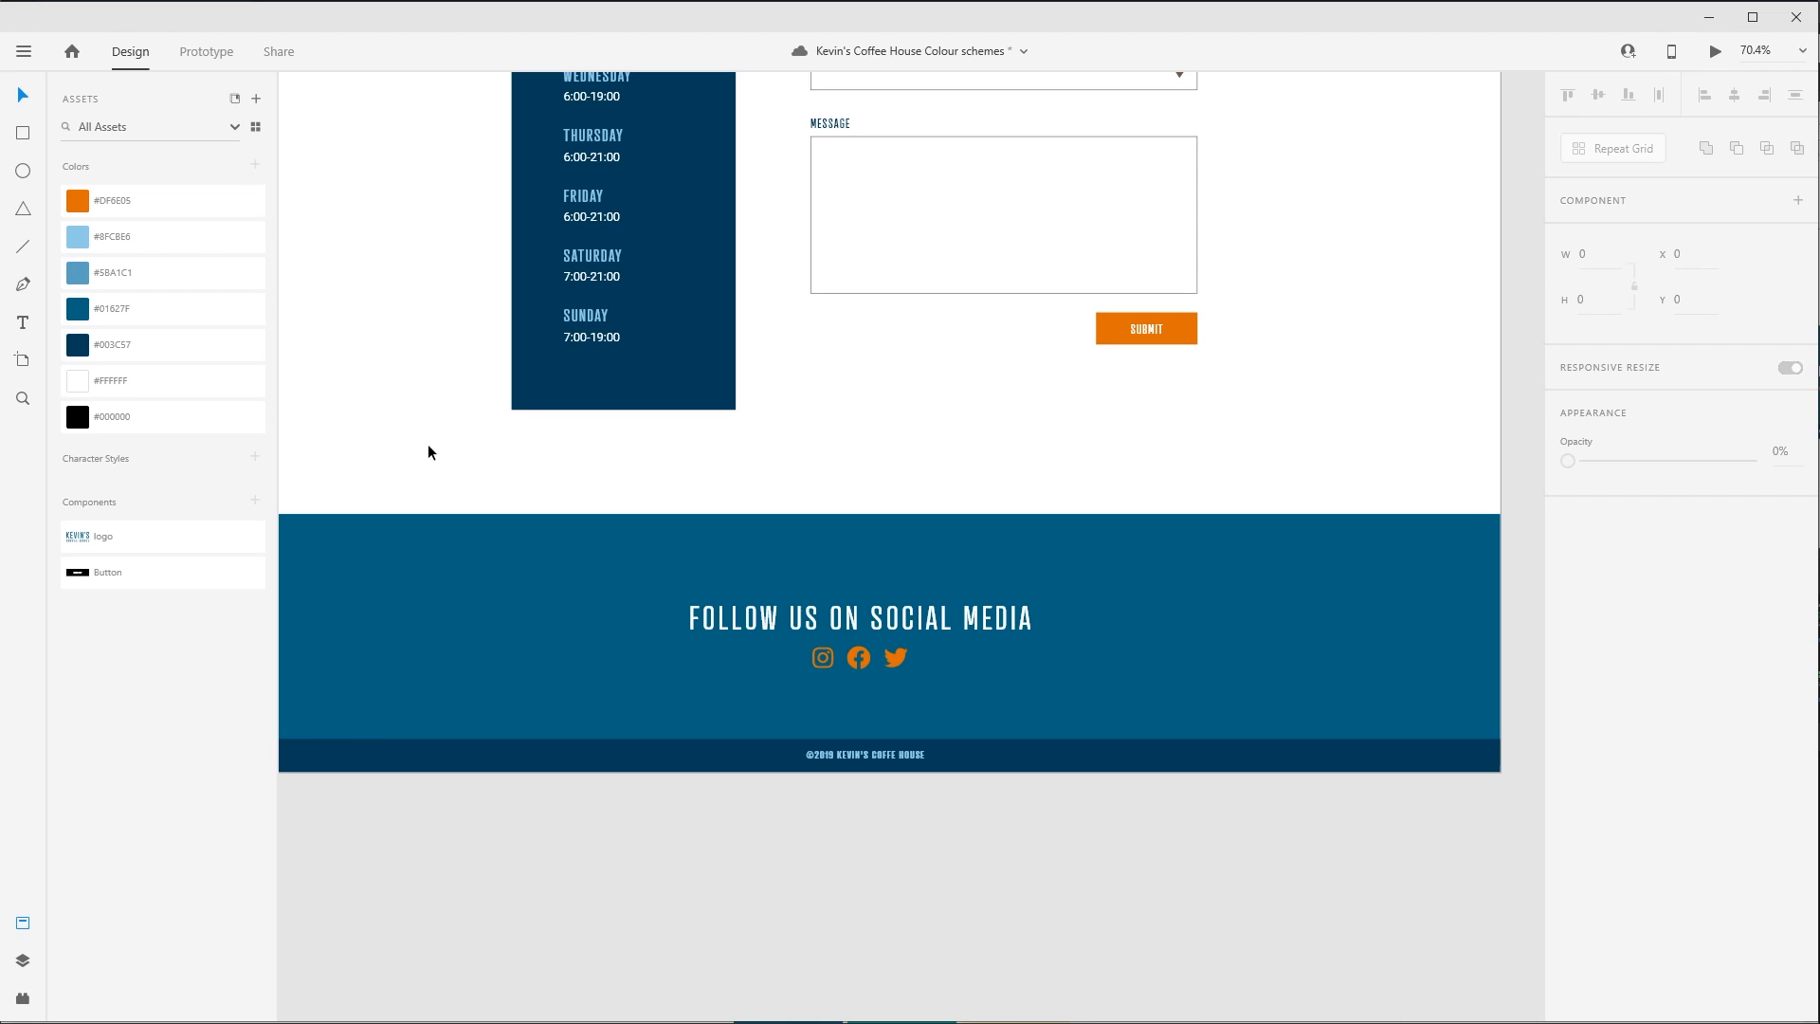
- Try other orange shades from #C96C16 to the pale #E2BB96 on the social media icons, and undo all of their orange fills
click(895, 658)
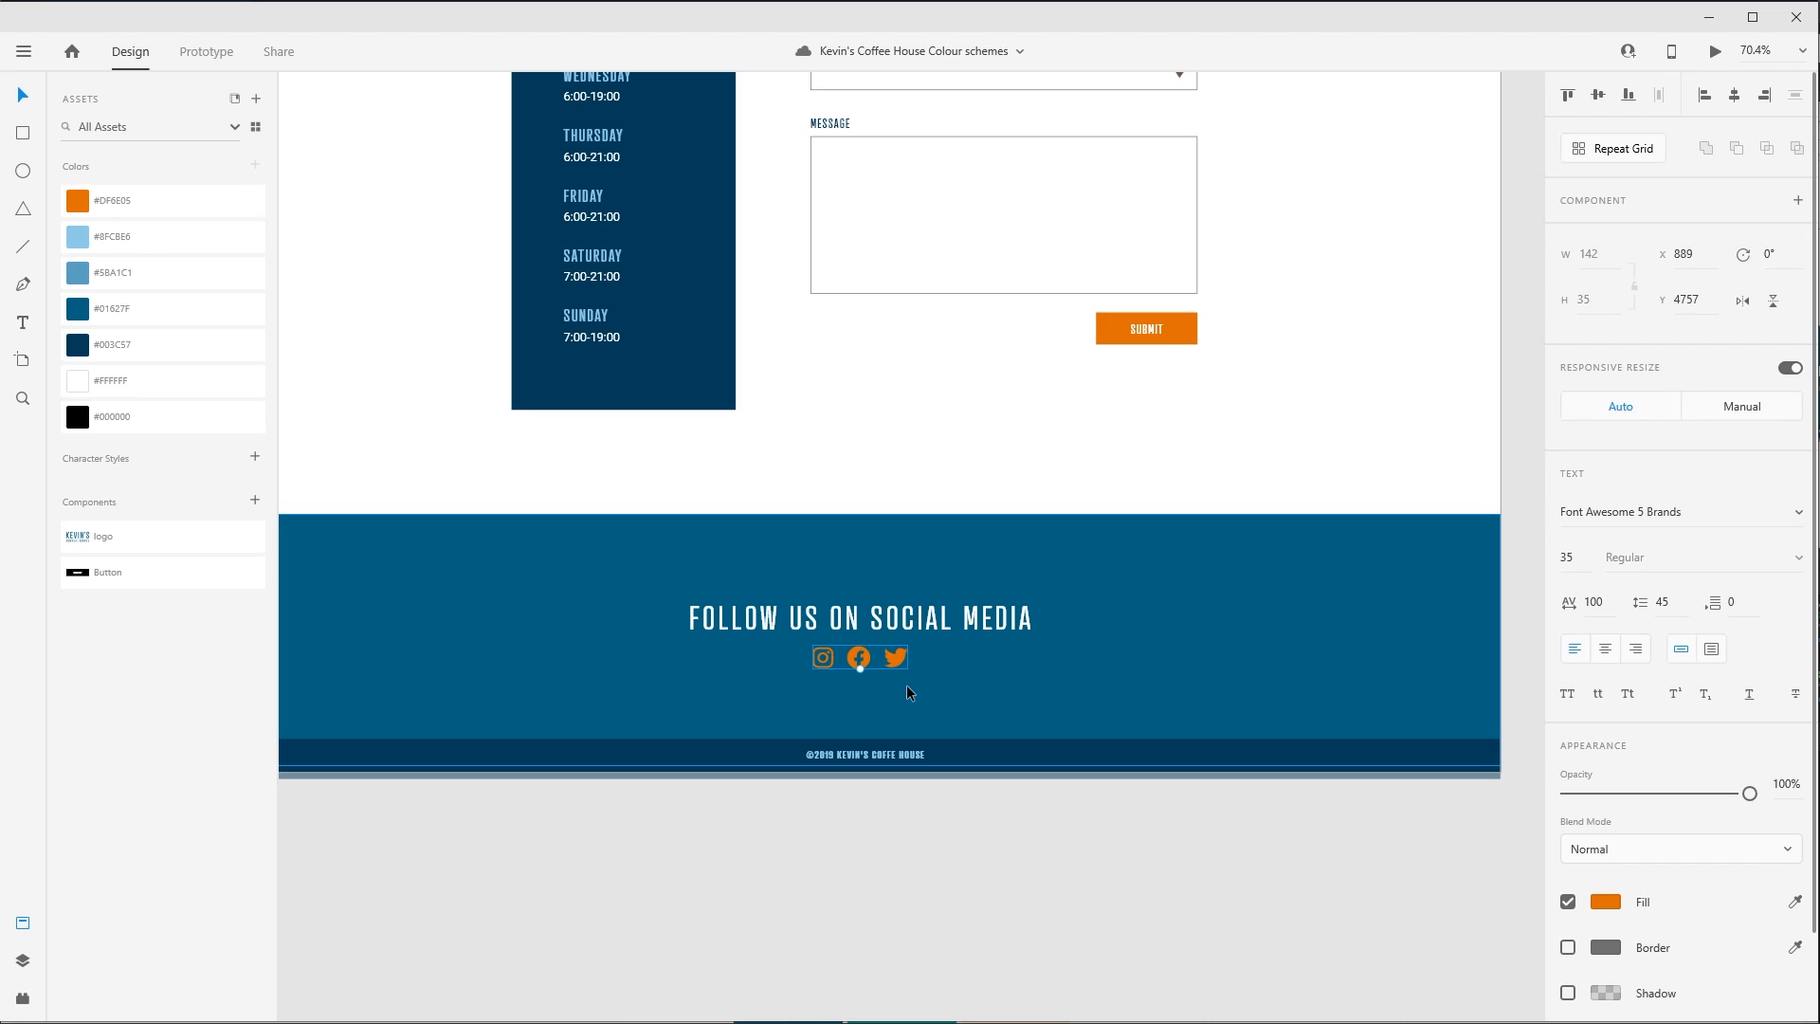
click(1611, 902)
click(1469, 782)
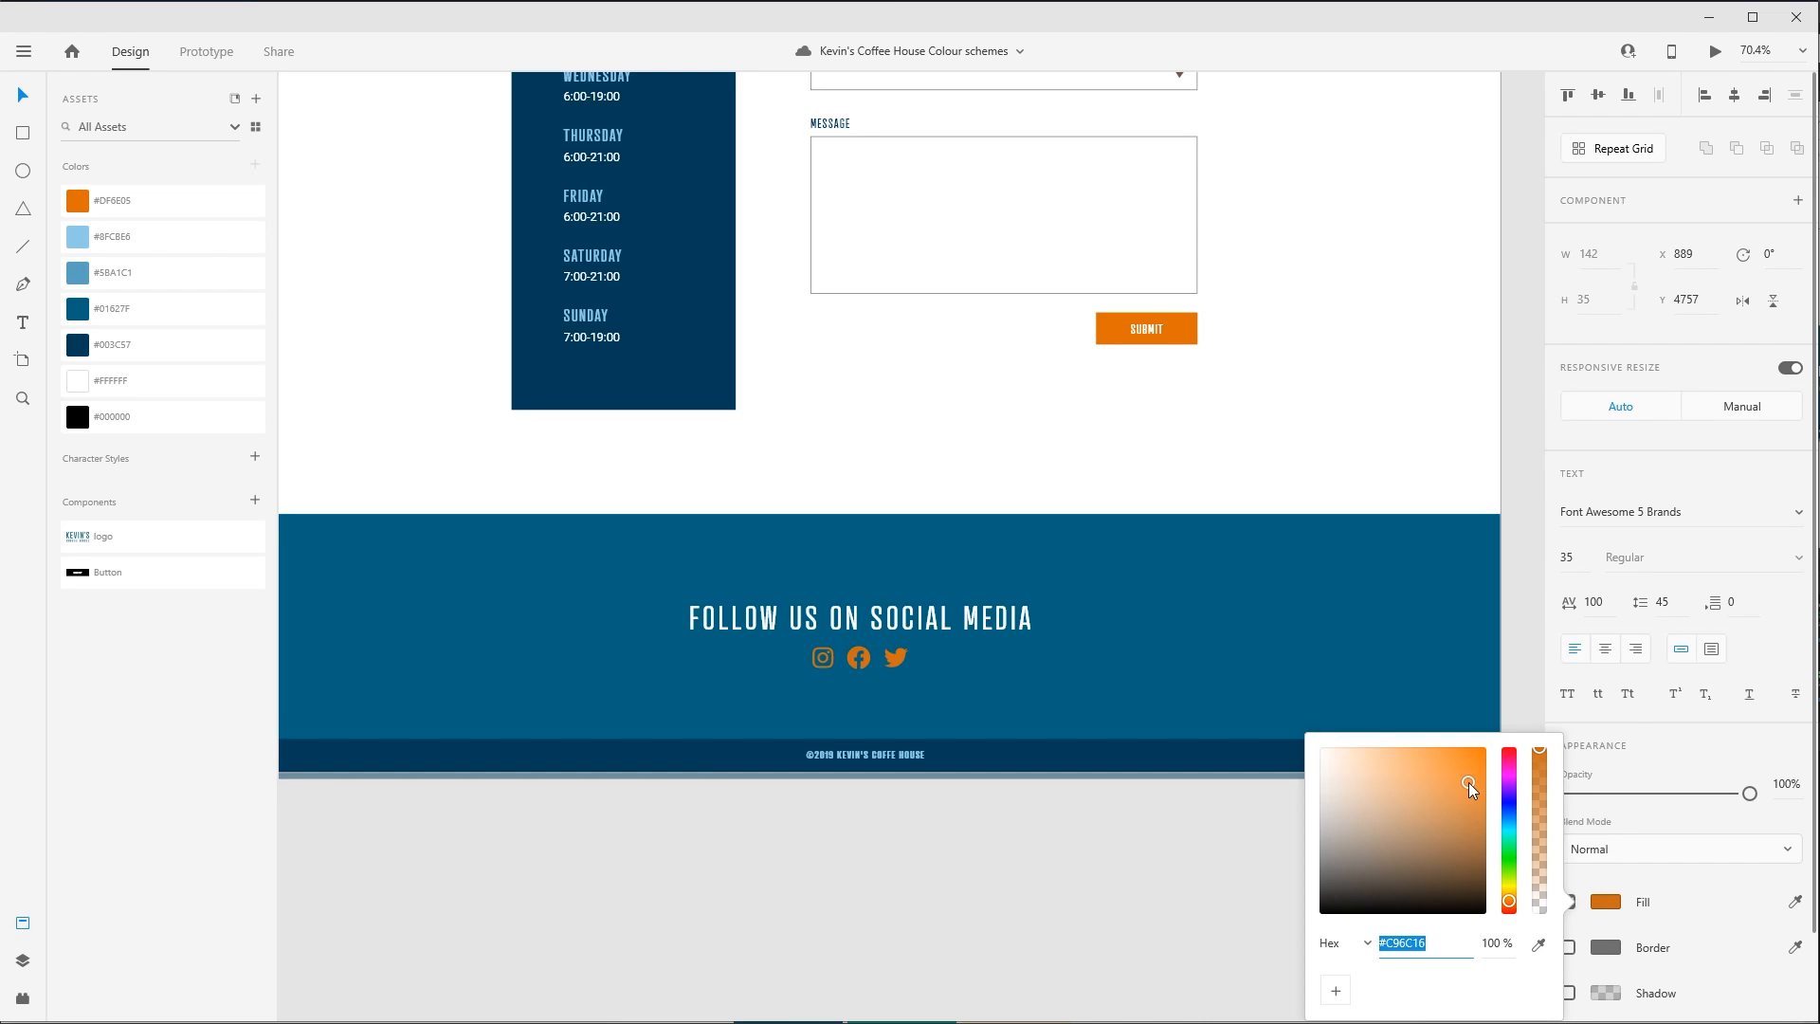
mouse_move(1469, 782)
mouse_down()
mouse_move(1441, 796)
mouse_move(1420, 760)
mouse_move(1481, 787)
mouse_move(1477, 766)
mouse_up()
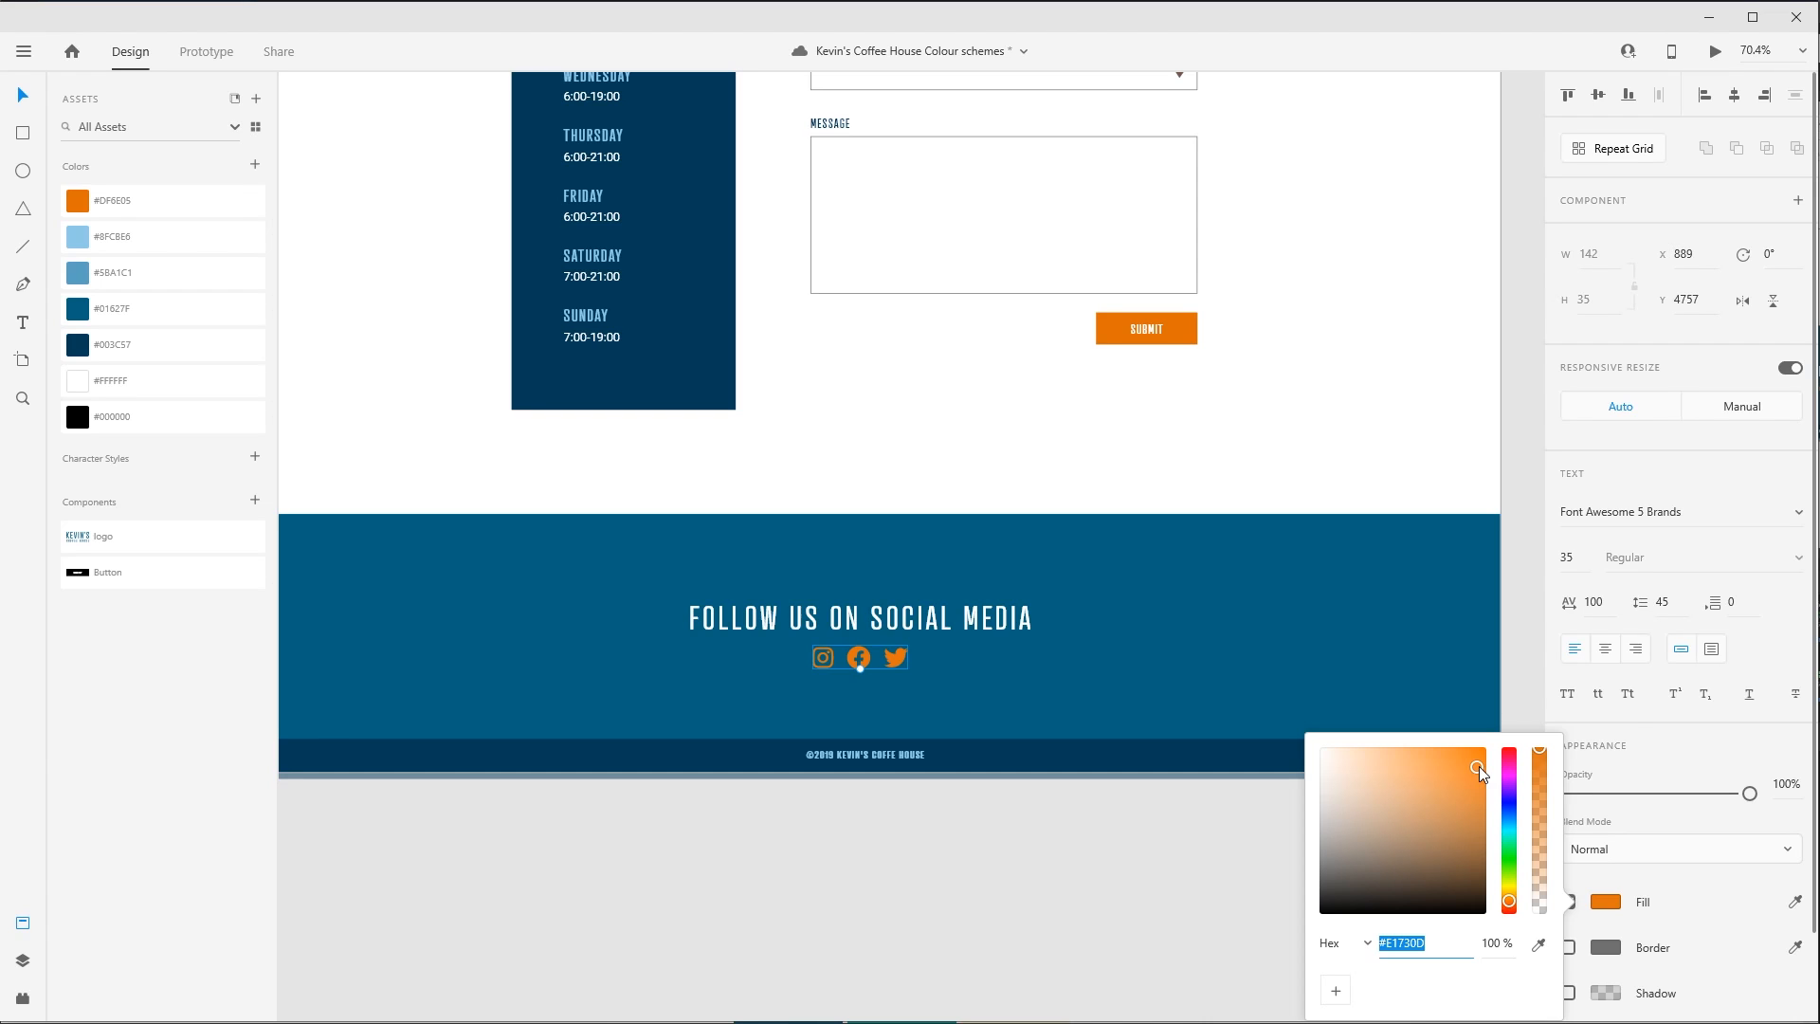
drag(1477, 768, 1394, 777)
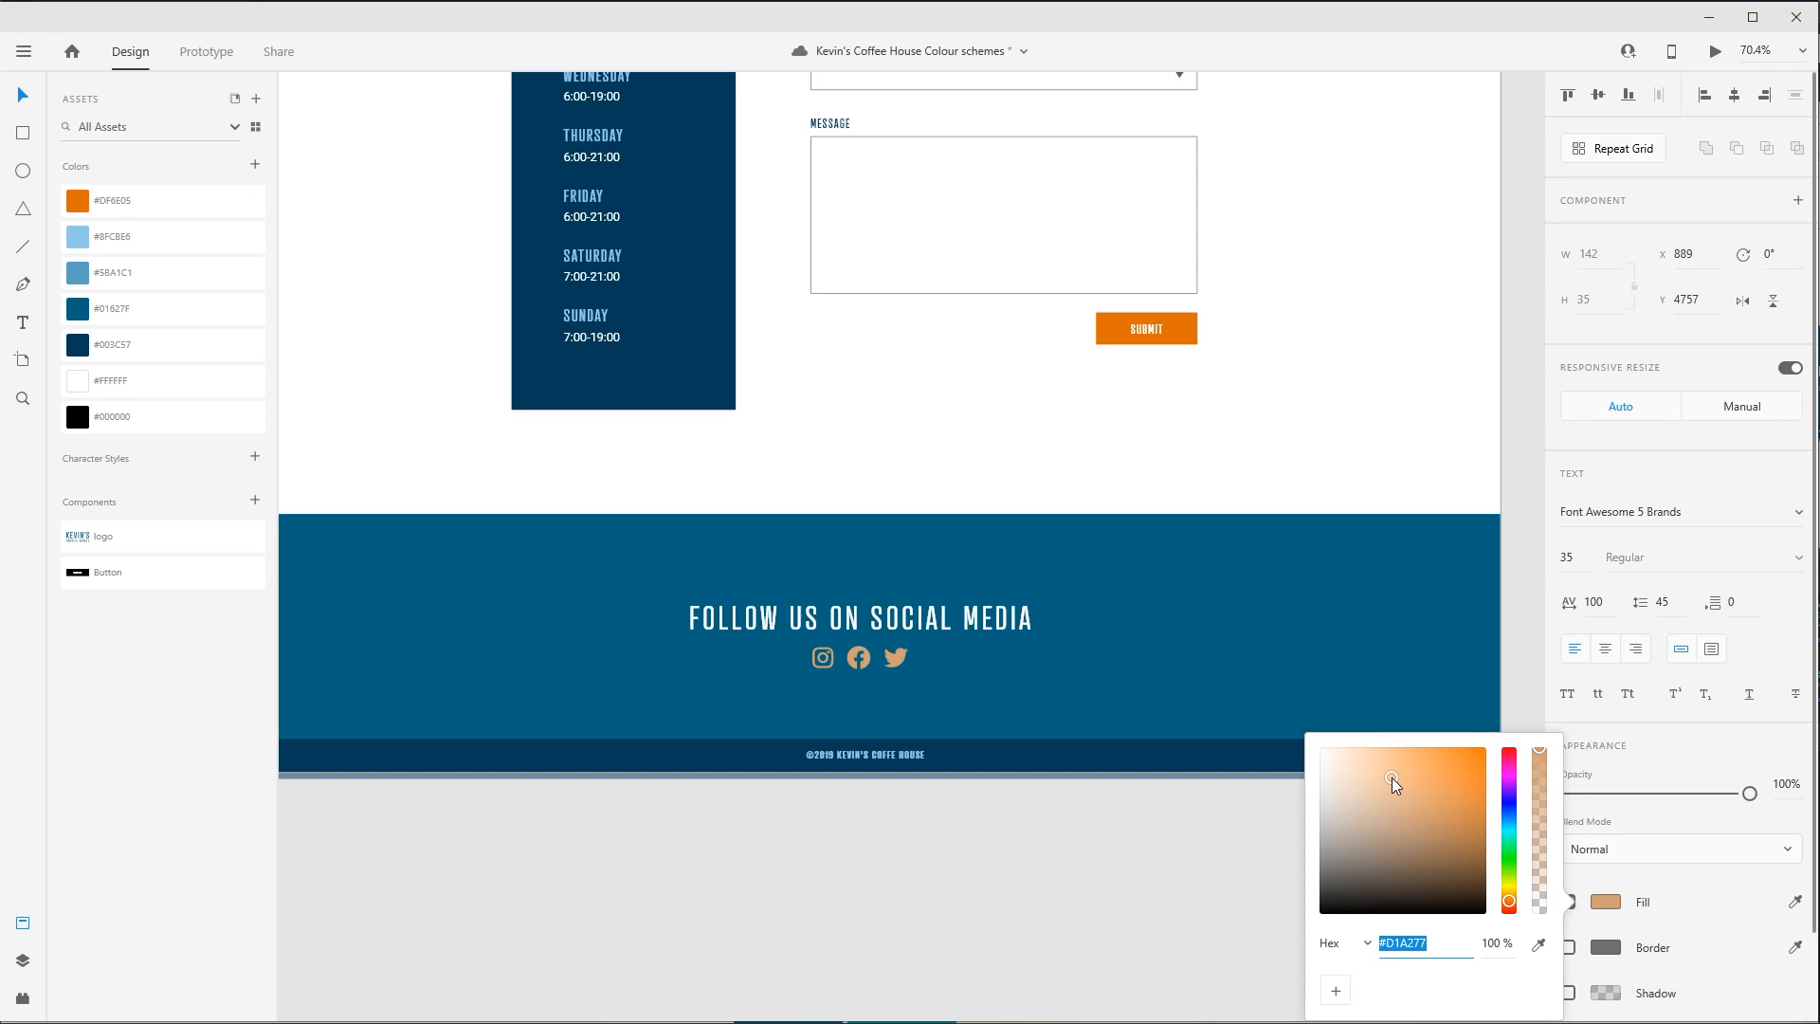
mouse_move(1392, 777)
mouse_down()
mouse_move(1433, 926)
mouse_move(1452, 891)
mouse_move(1375, 771)
mouse_up()
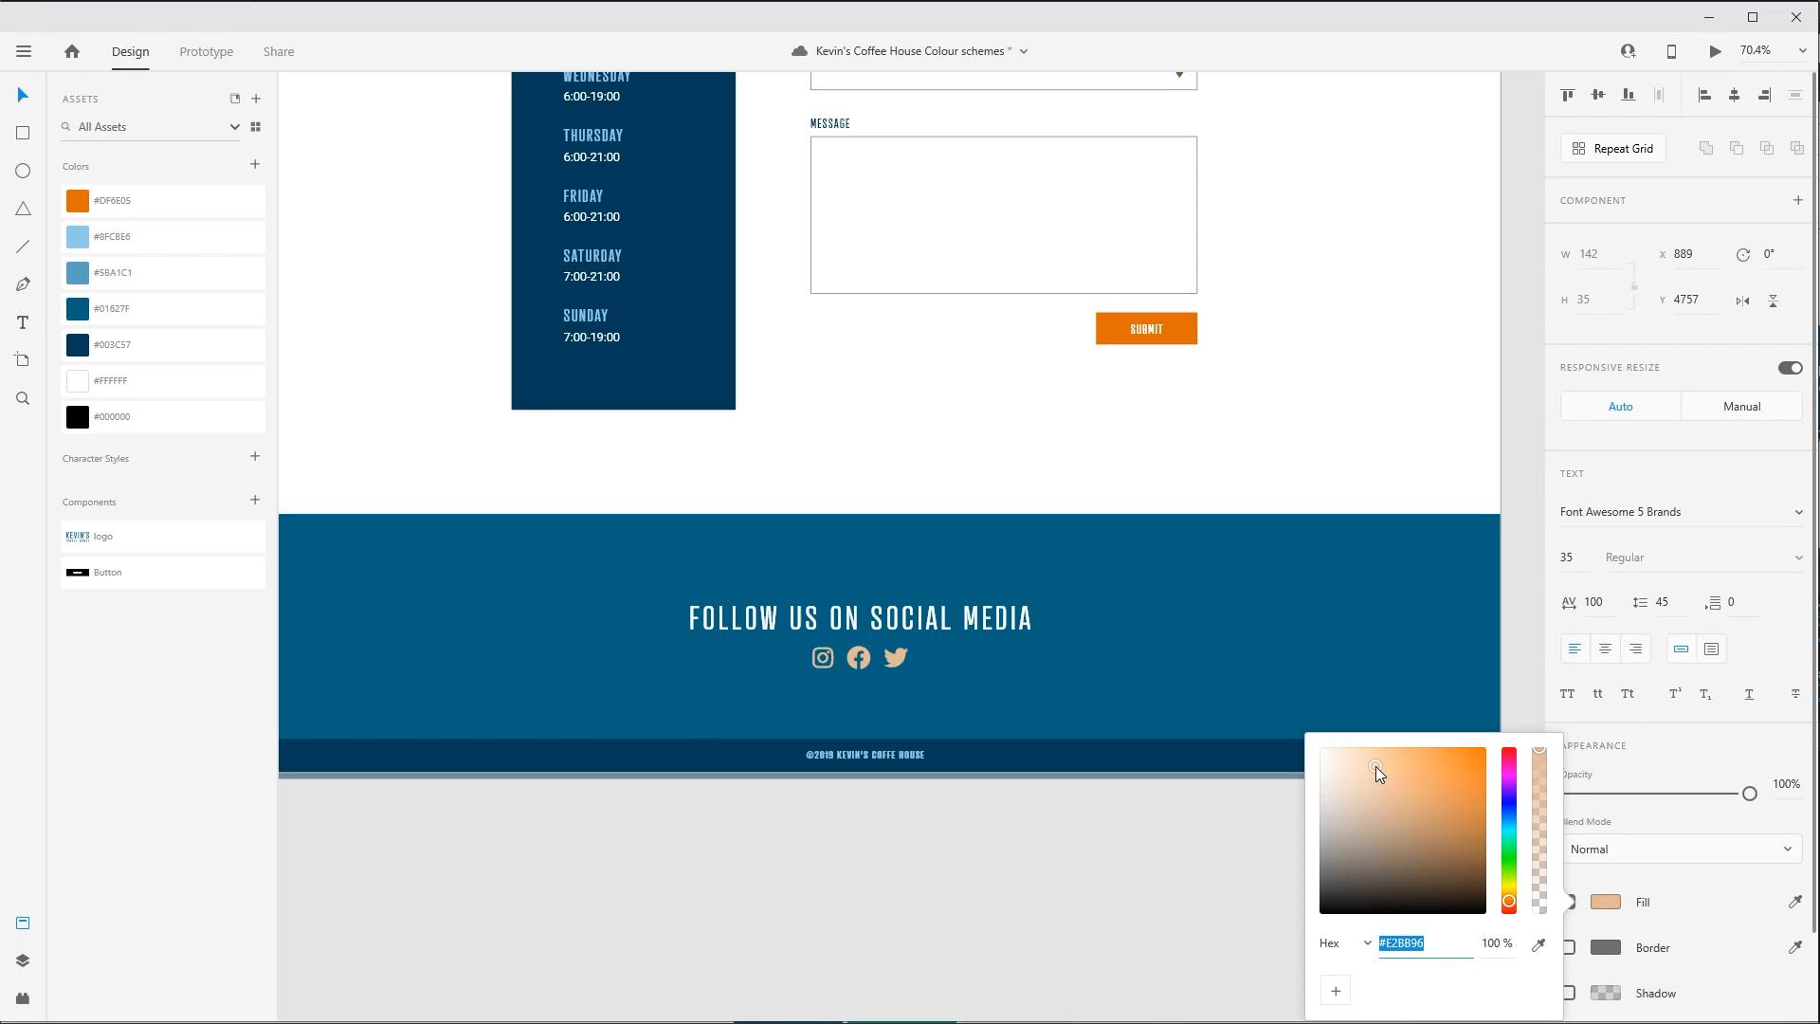
click(1020, 883)
key(ctrl+z)
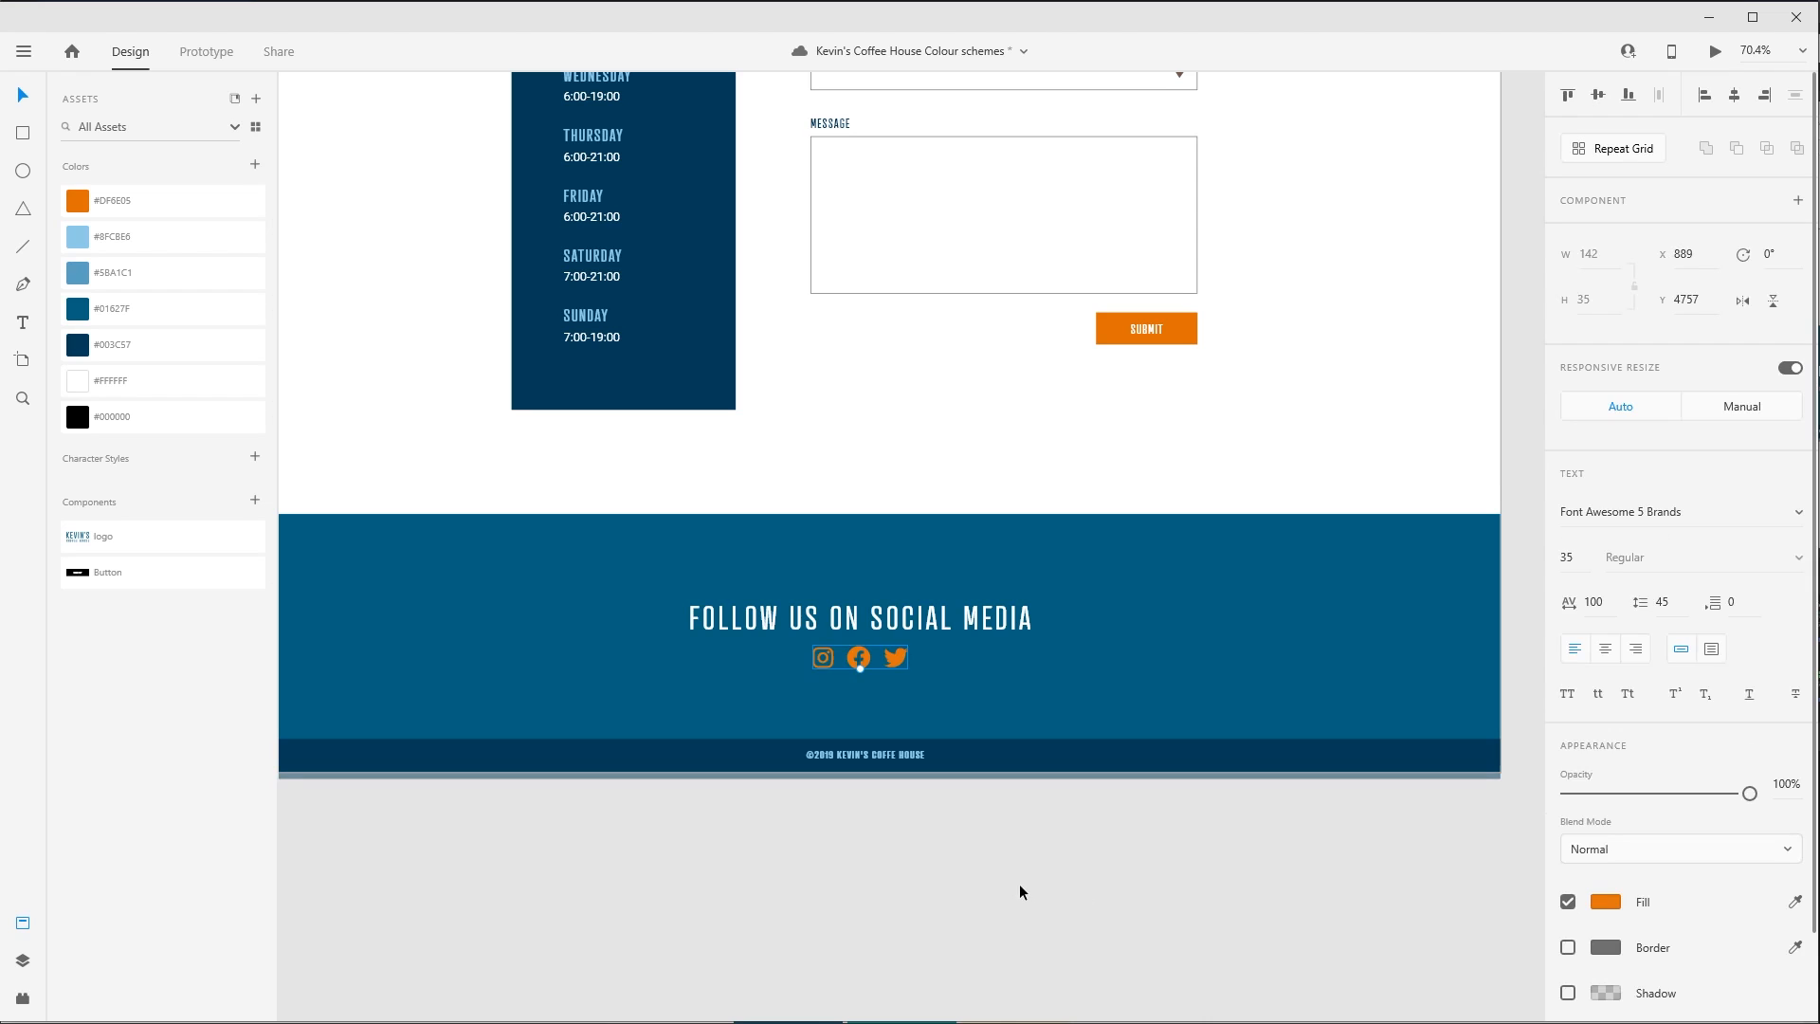
click(1242, 465)
key(ctrl+z)
- Fill the whole hero heading at the start of the page with the saved orange #DF6E05
drag(1041, 333, 1039, 848)
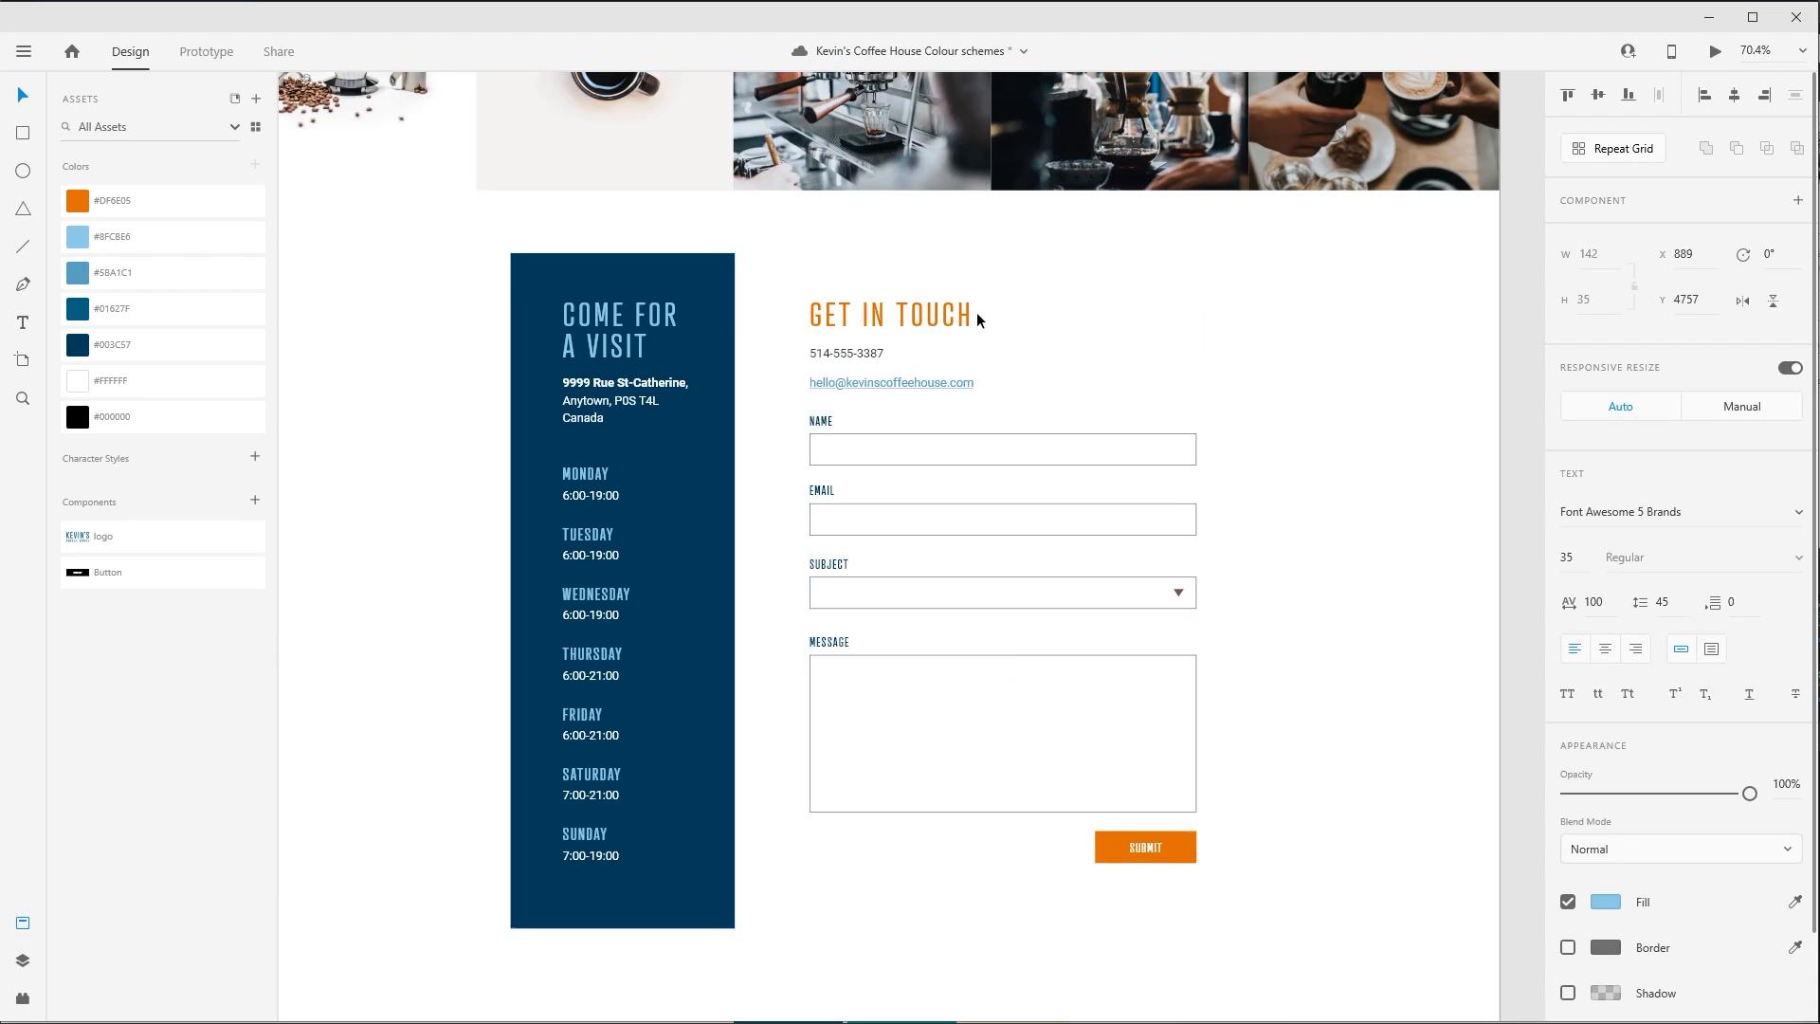
drag(1180, 221, 1230, 702)
drag(1165, 355, 1203, 870)
drag(1184, 500, 1208, 843)
drag(784, 266, 788, 594)
drag(935, 394, 916, 865)
click(948, 369)
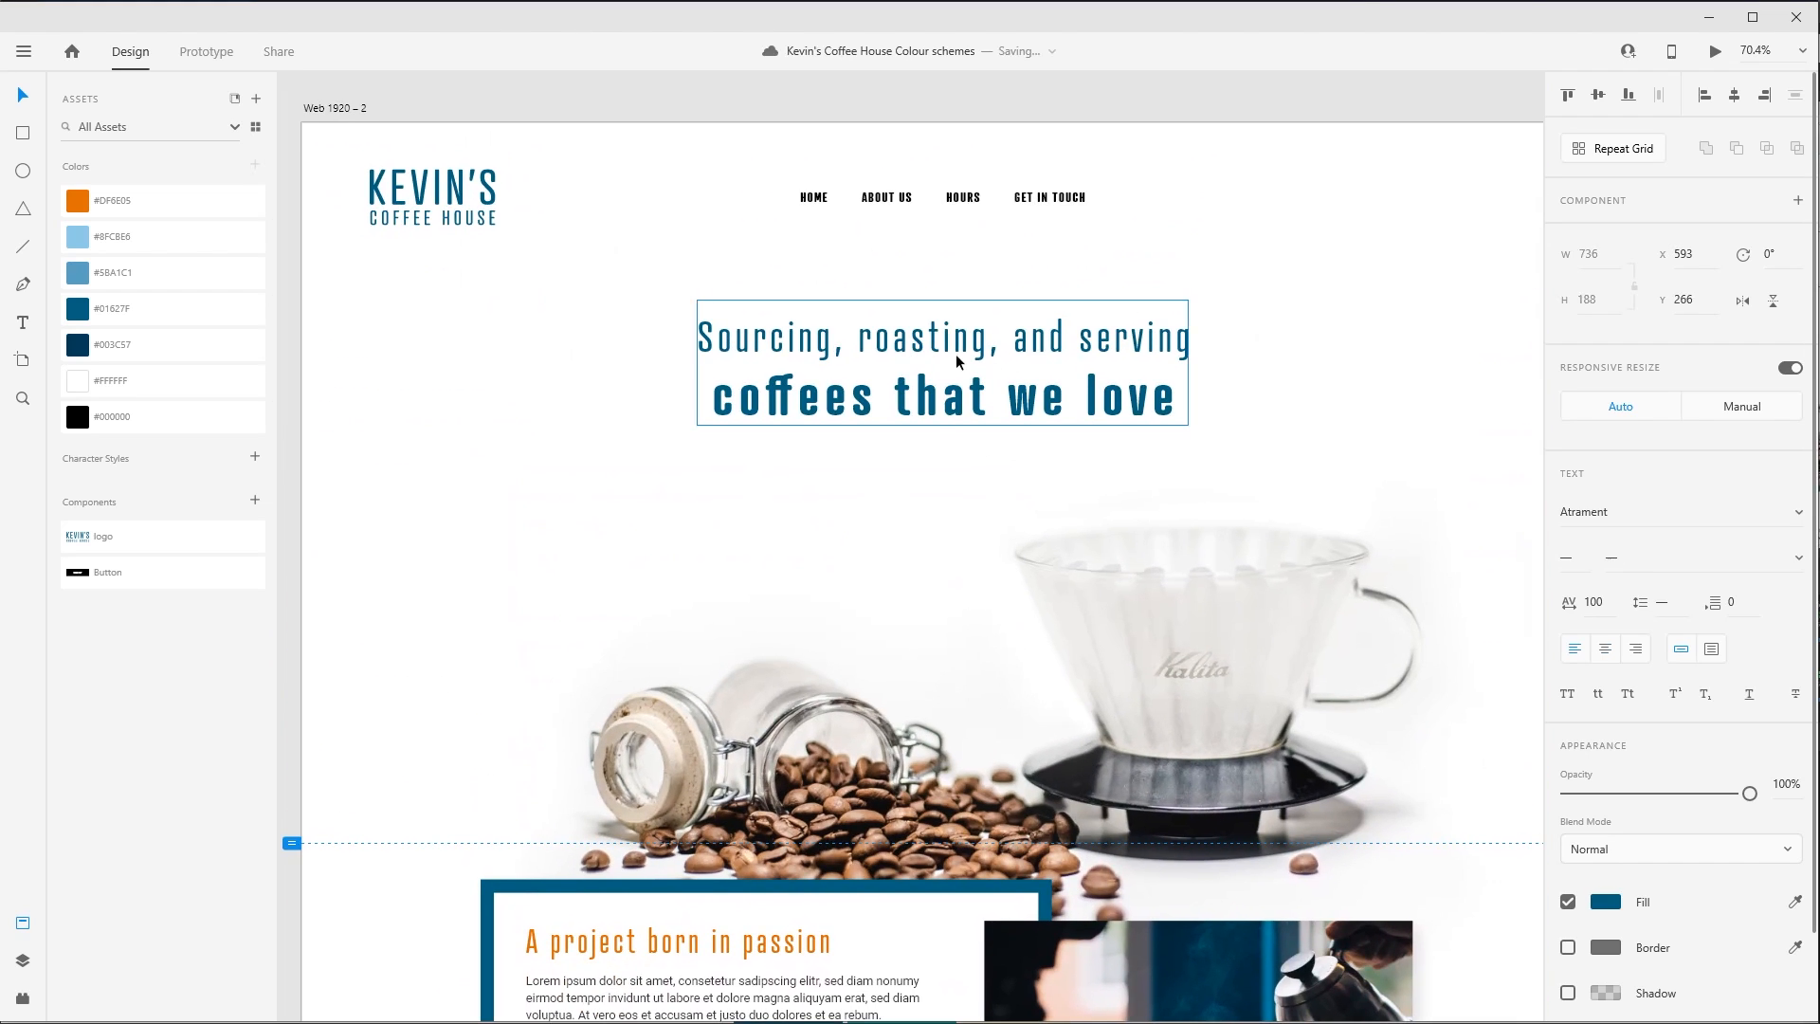
click(159, 196)
click(580, 604)
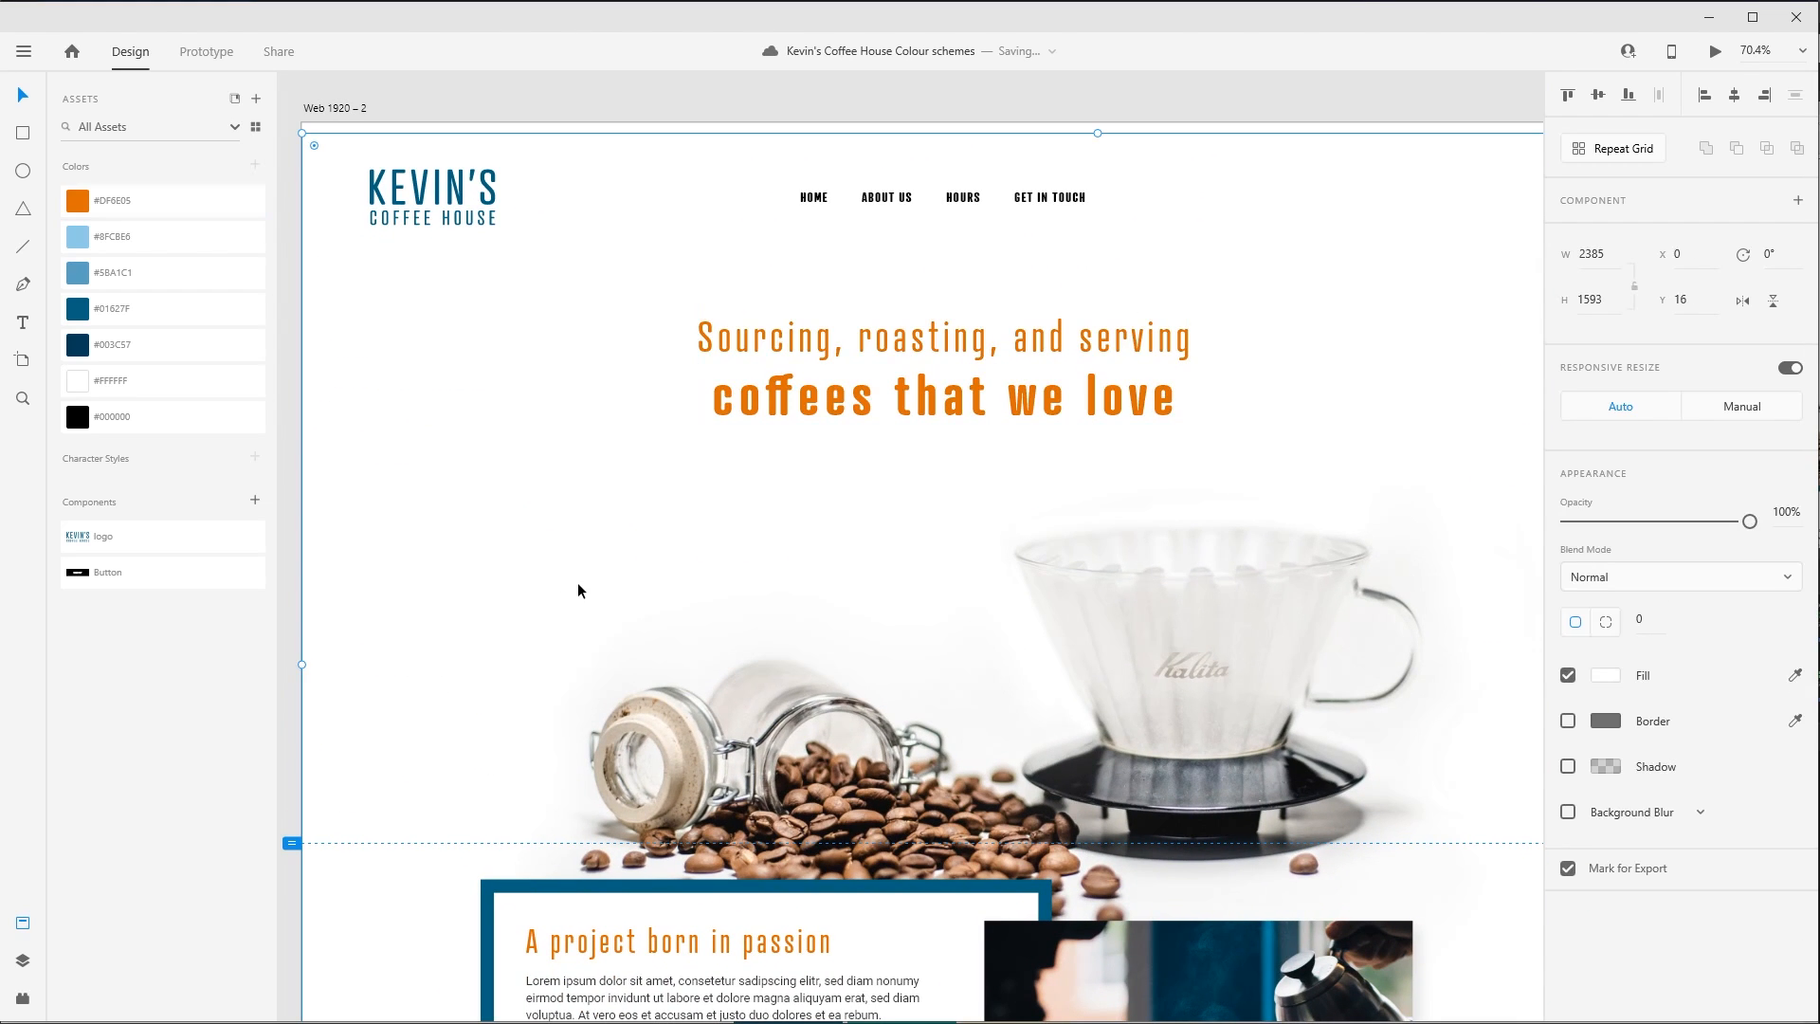
- Recolour only the line "Sourcing, roasting, and serving" of the hero heading with the saved blue #01627F
key(ctrl+minus)
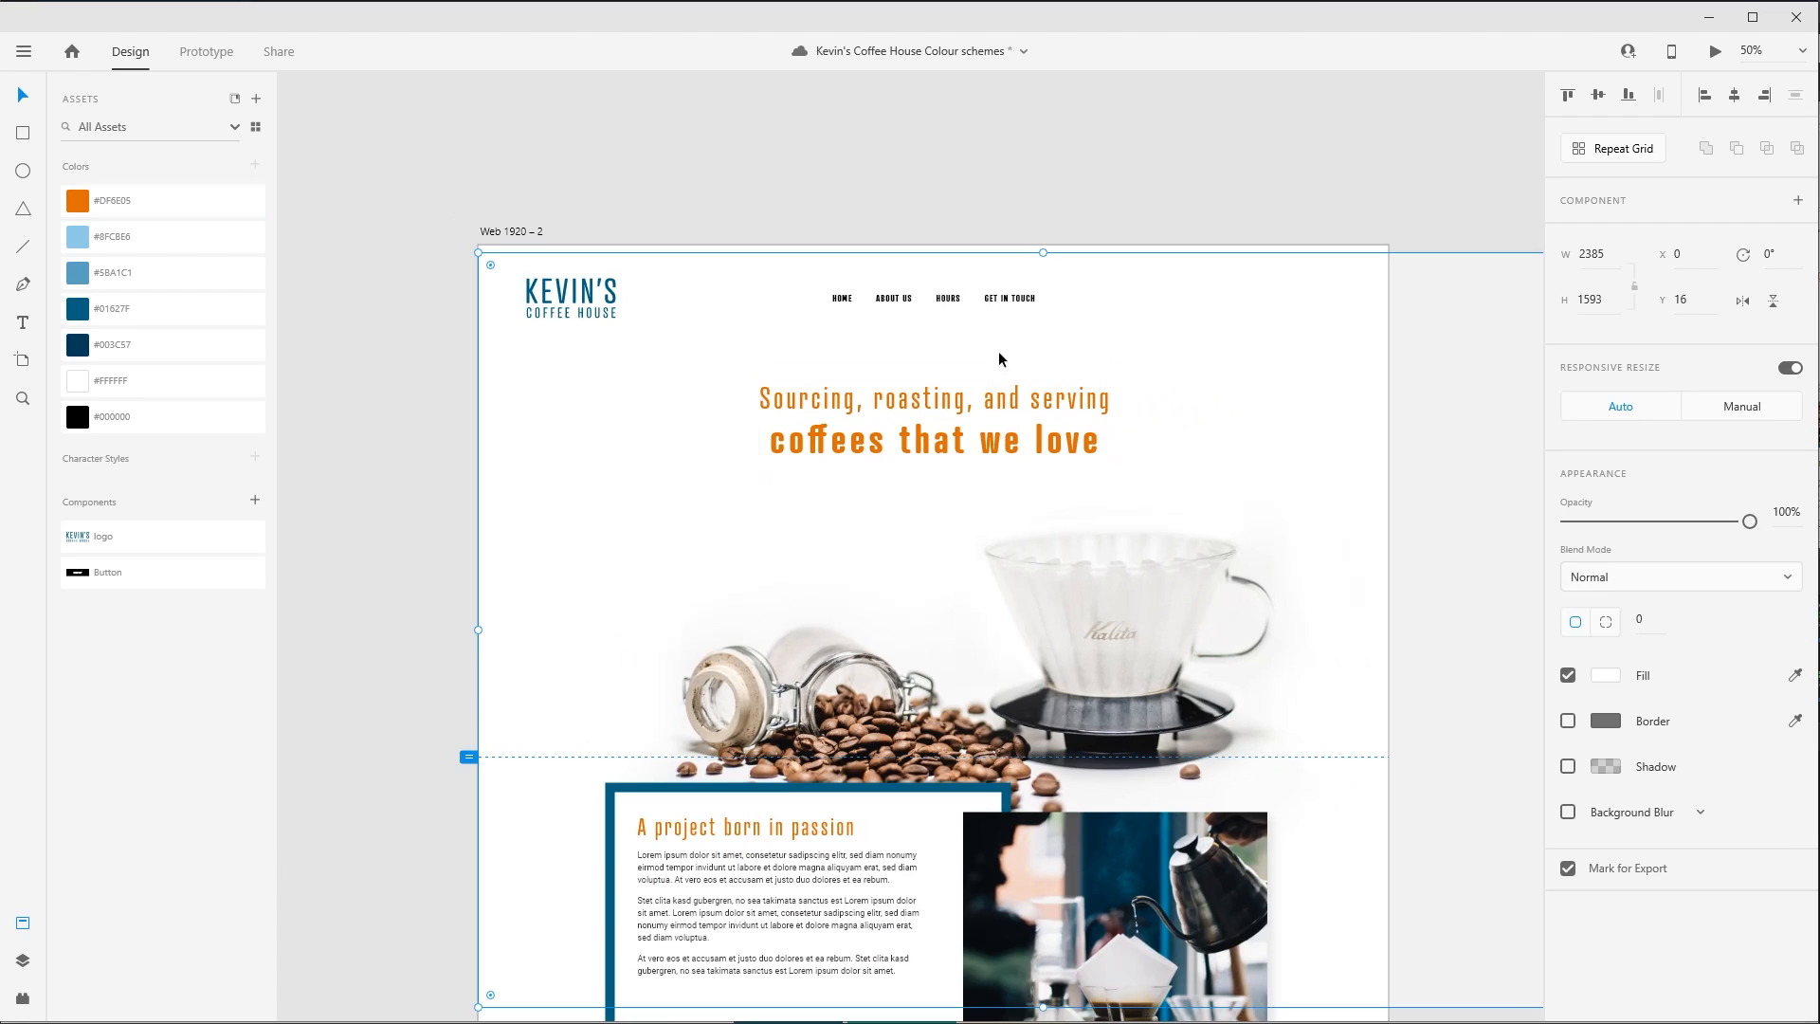
double_click(1007, 401)
double_click(913, 396)
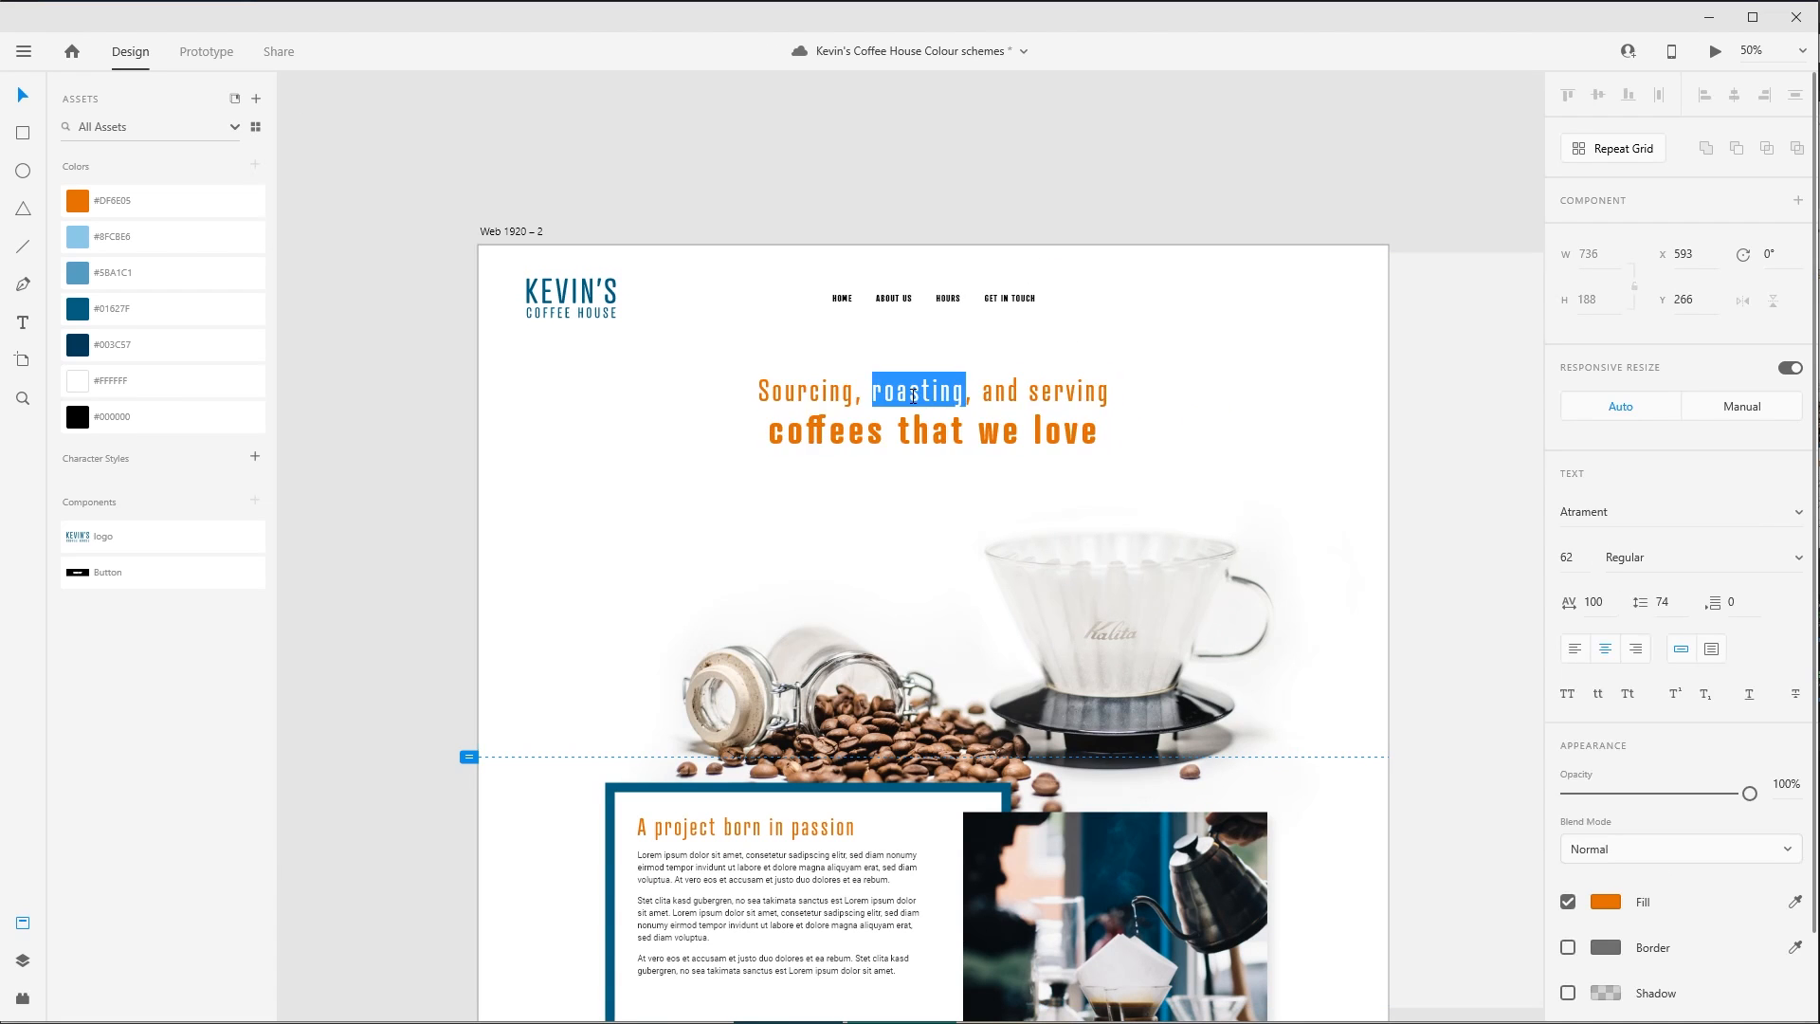
click(761, 391)
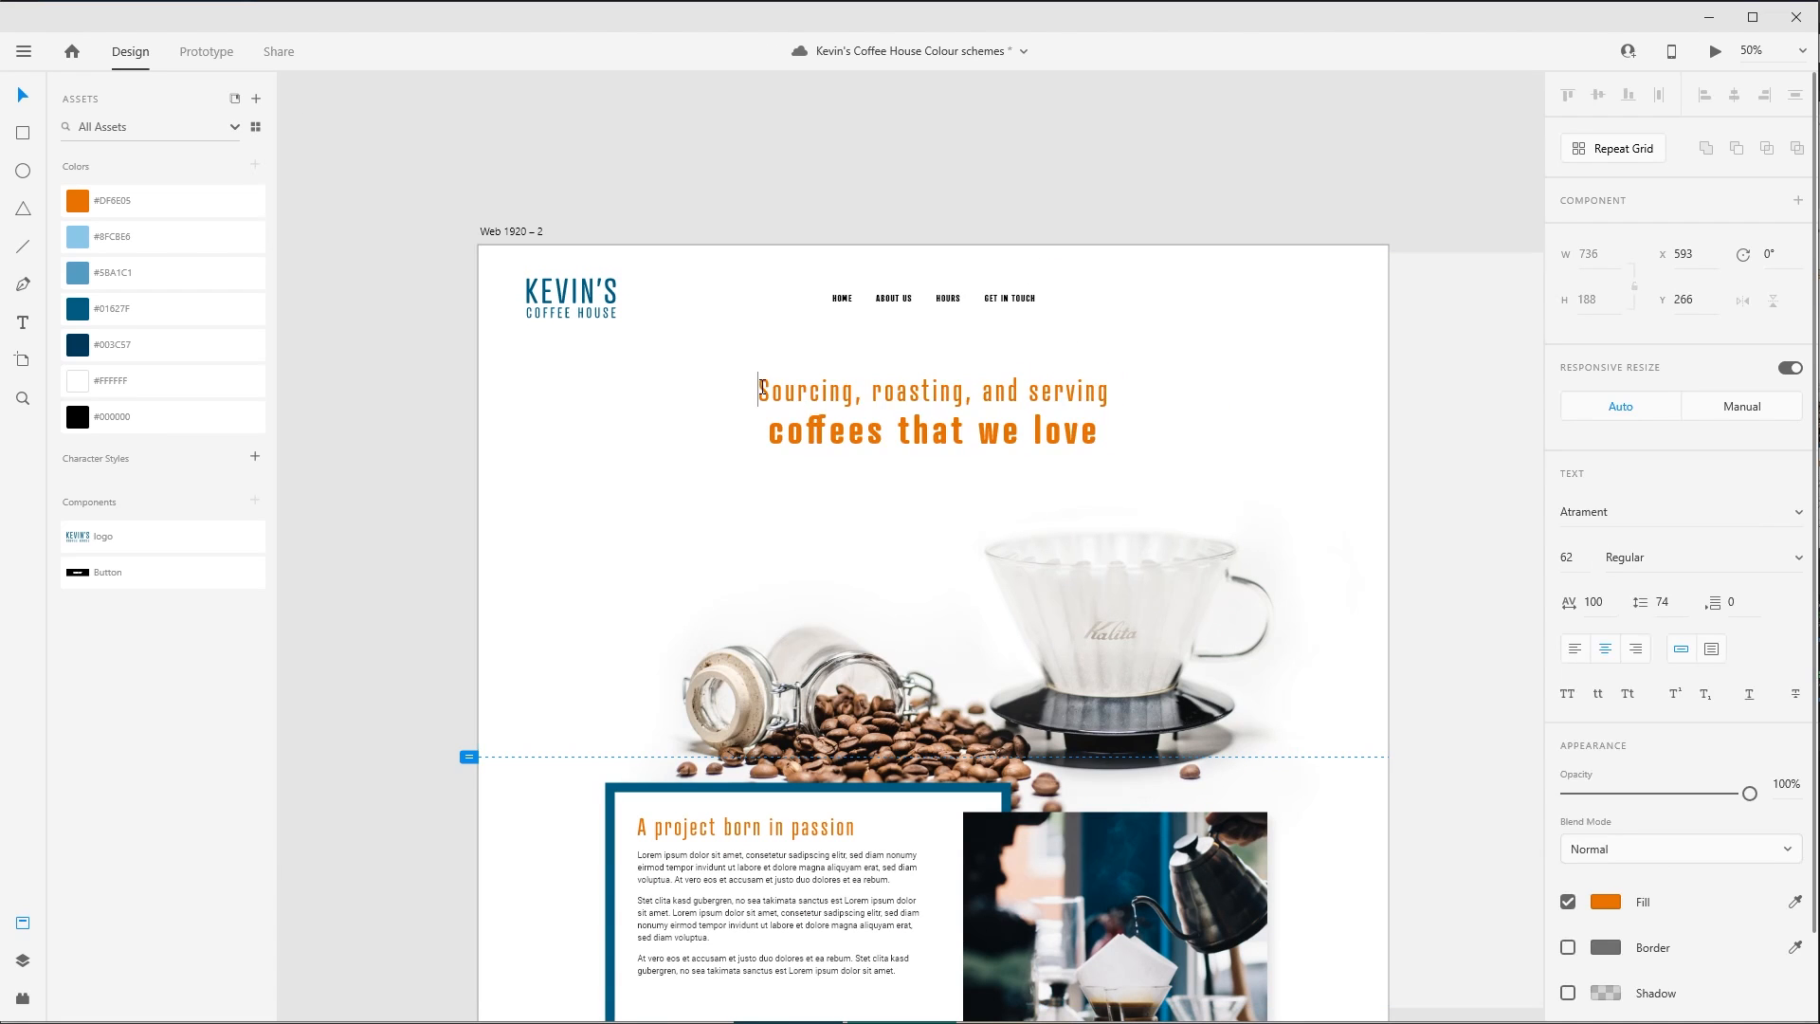
drag(761, 391, 1102, 339)
click(138, 317)
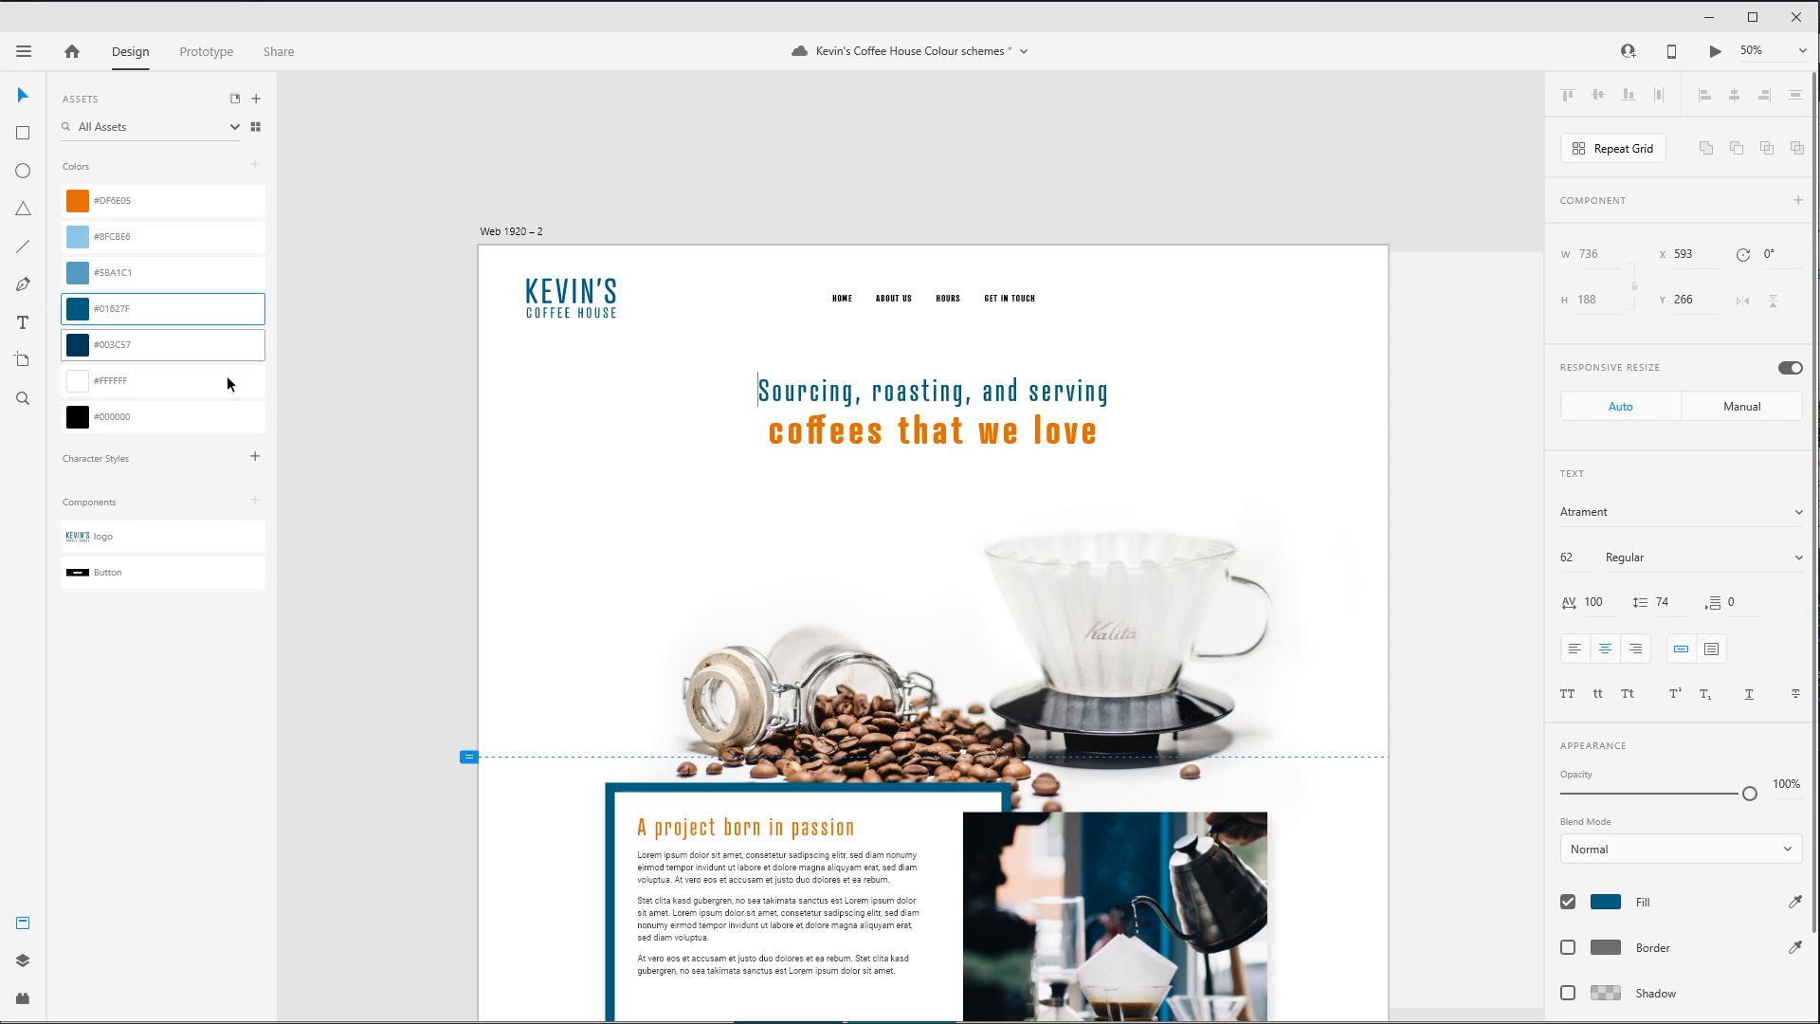
click(383, 500)
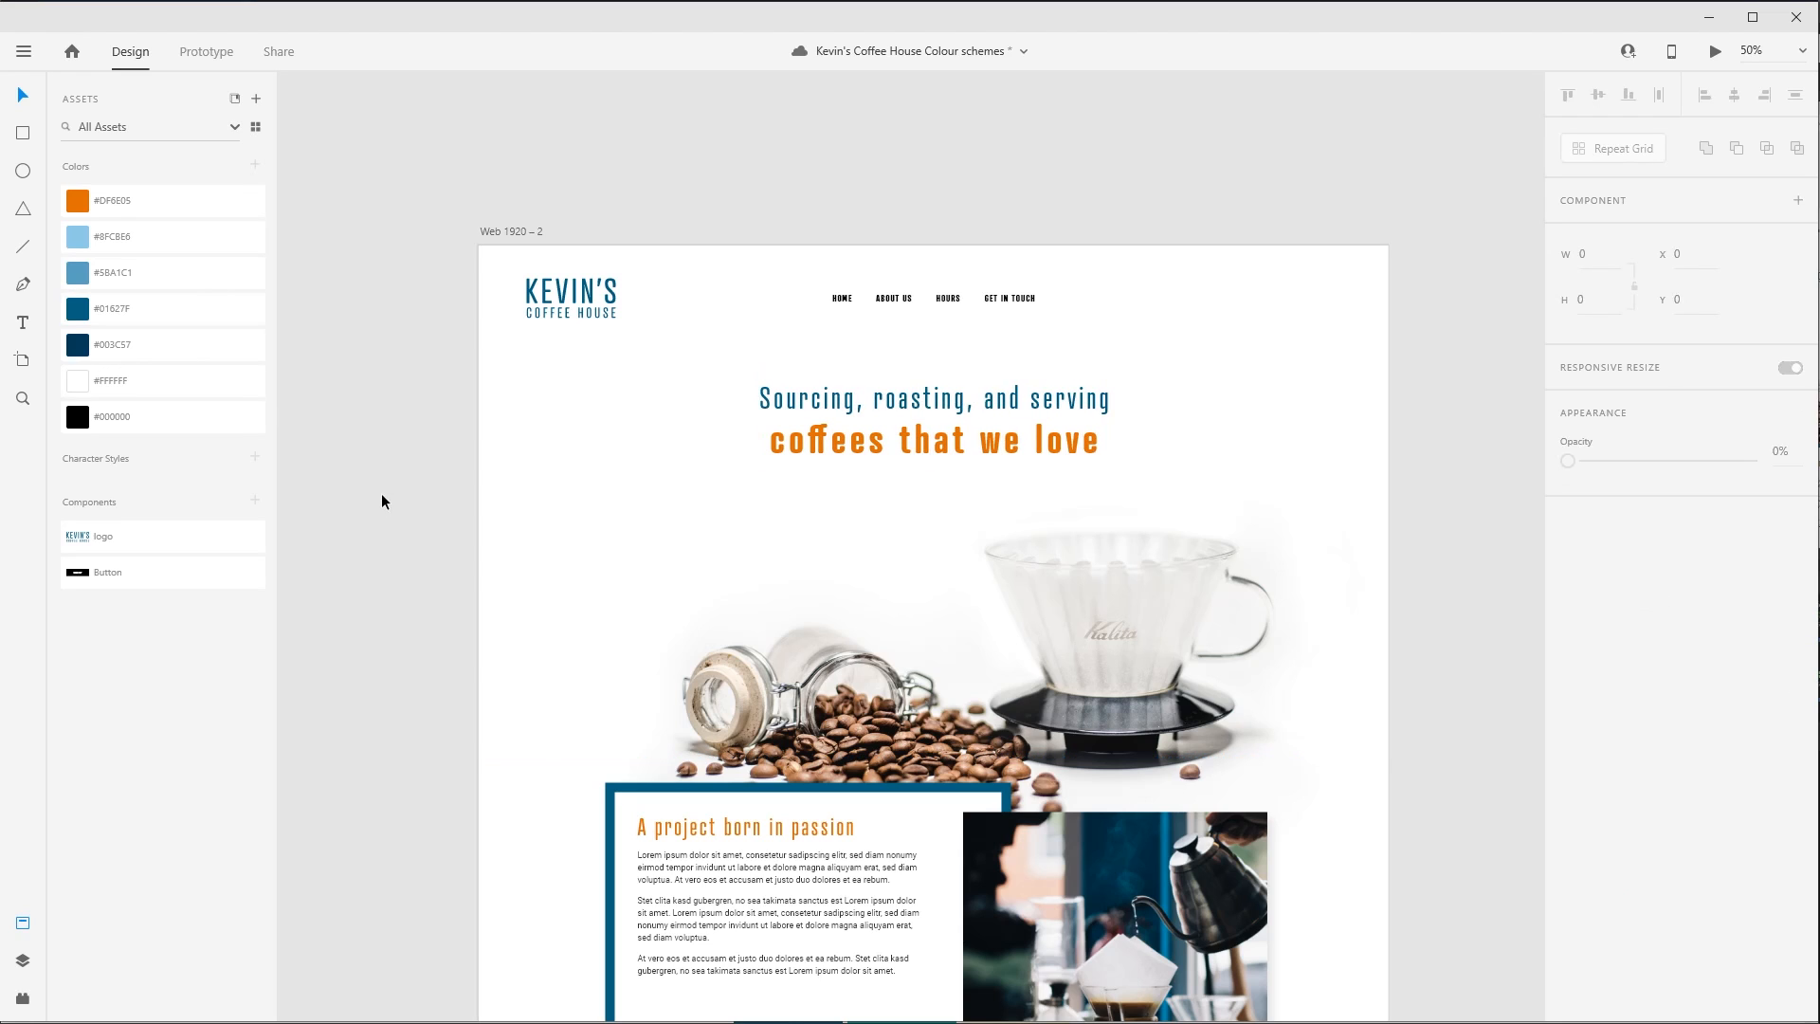
- Compare the two-colour and all-orange versions of the hero heading, and undo its orange fill
key(ctrl+z)
key(ctrl+shift+z)
click(382, 495)
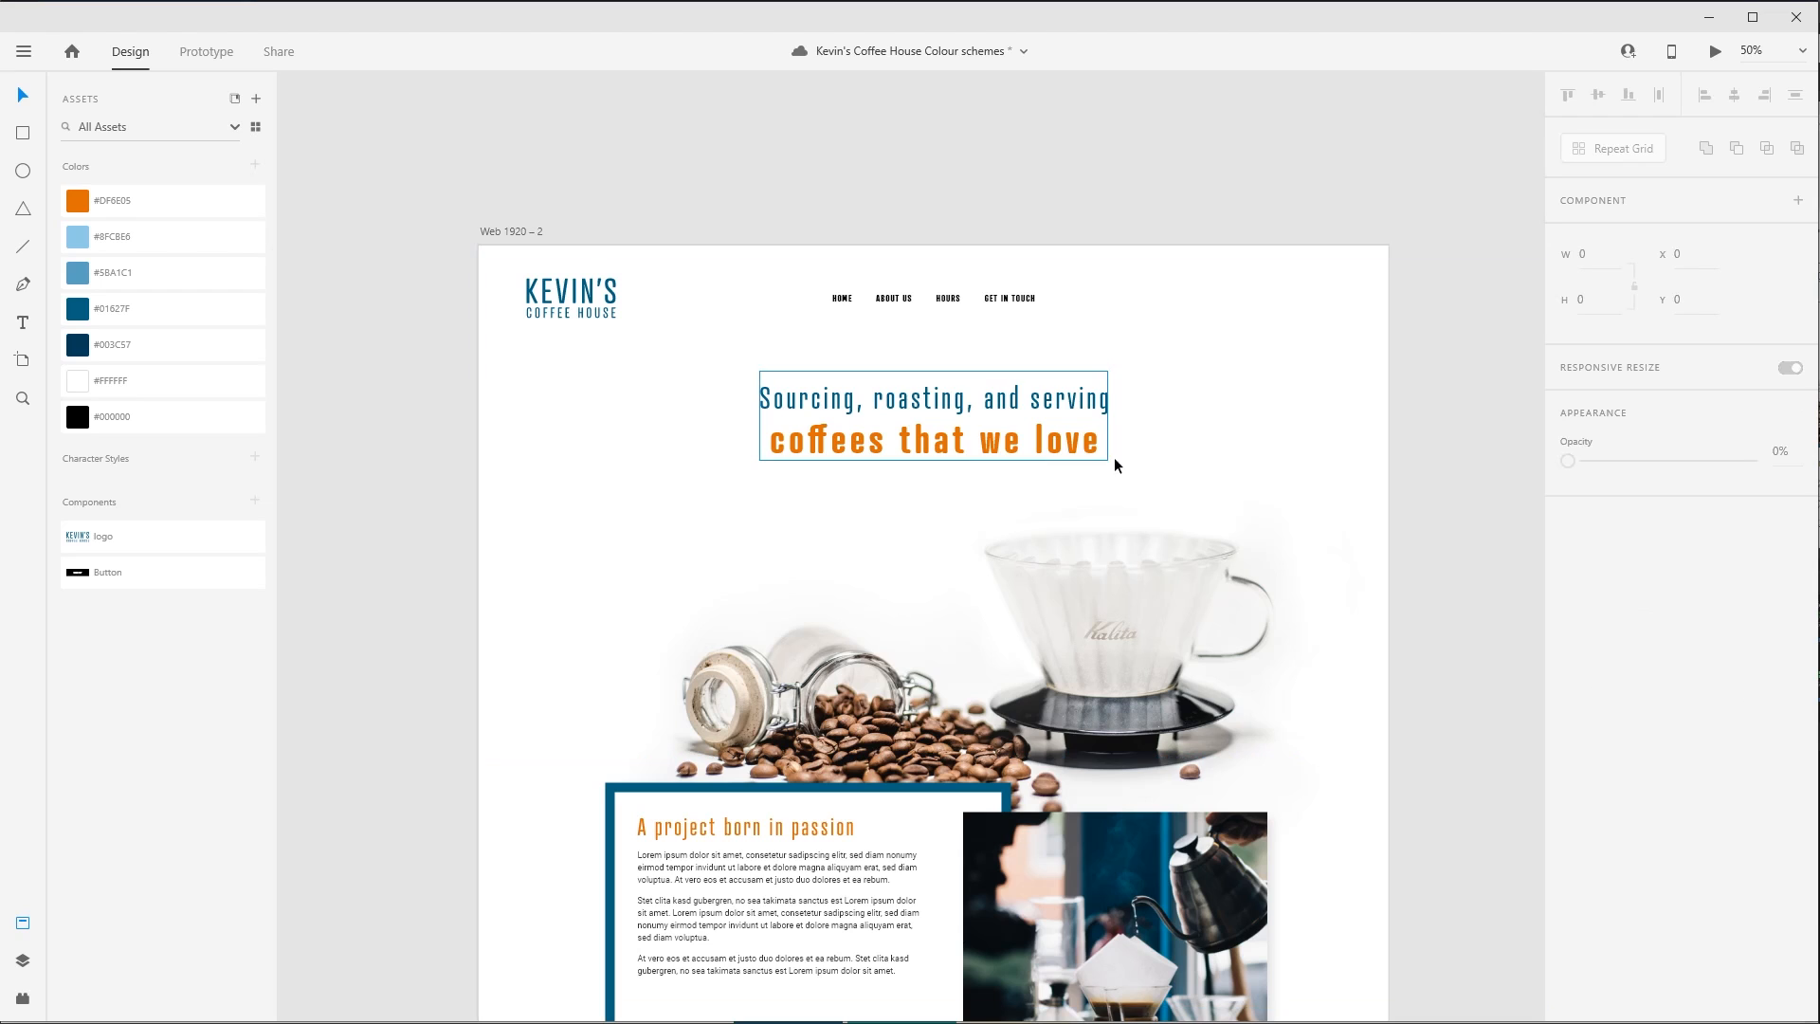
key(ctrl+z)
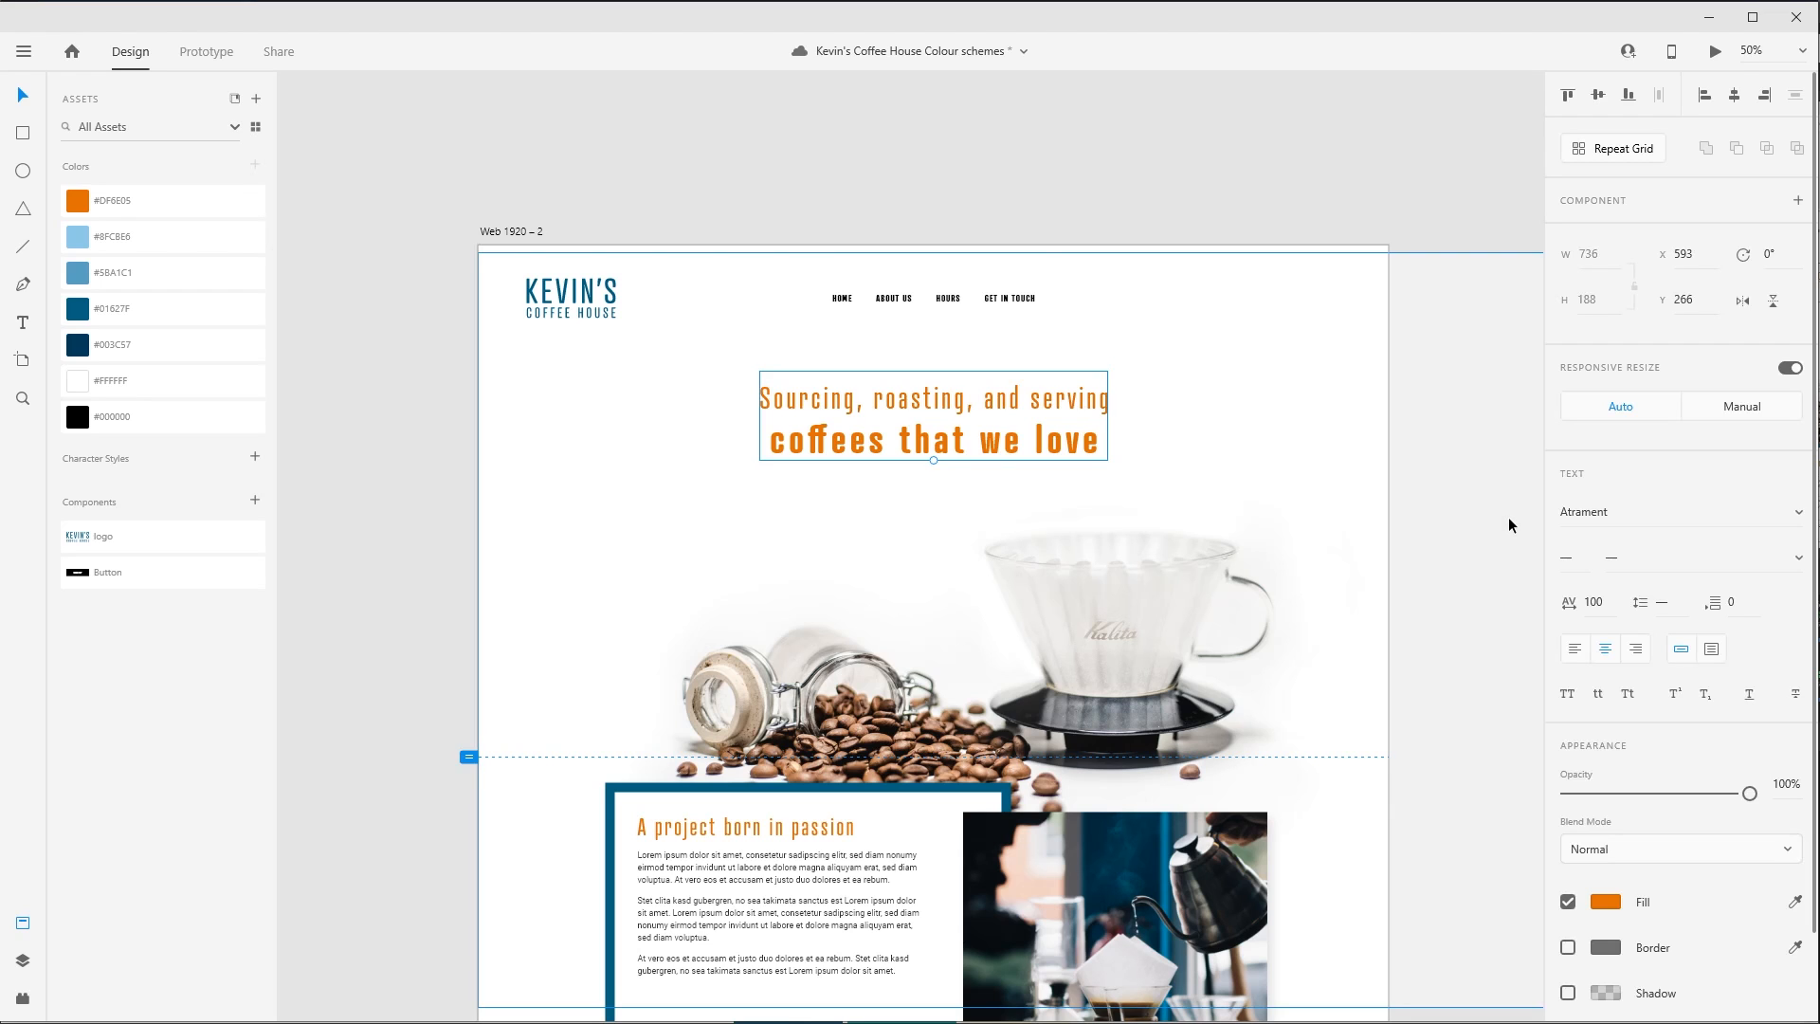
key(ctrl+shift+z)
click(1509, 515)
drag(1419, 711, 1421, 631)
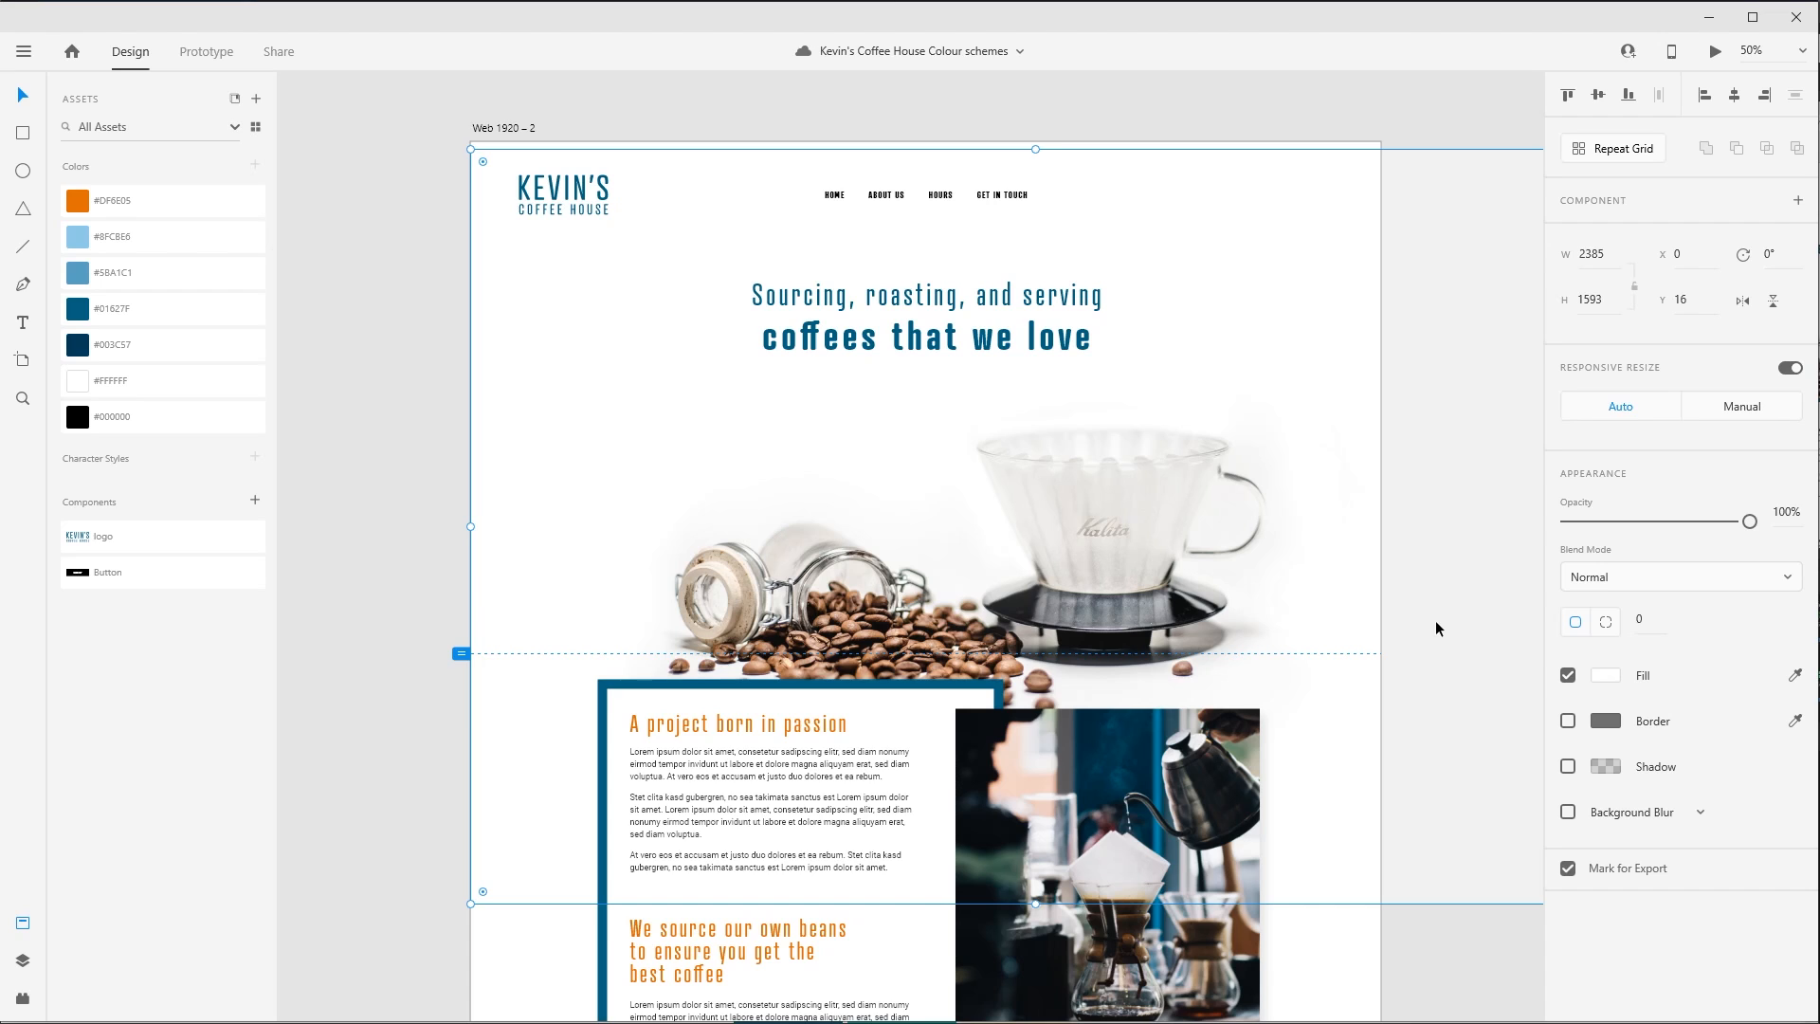
click(396, 842)
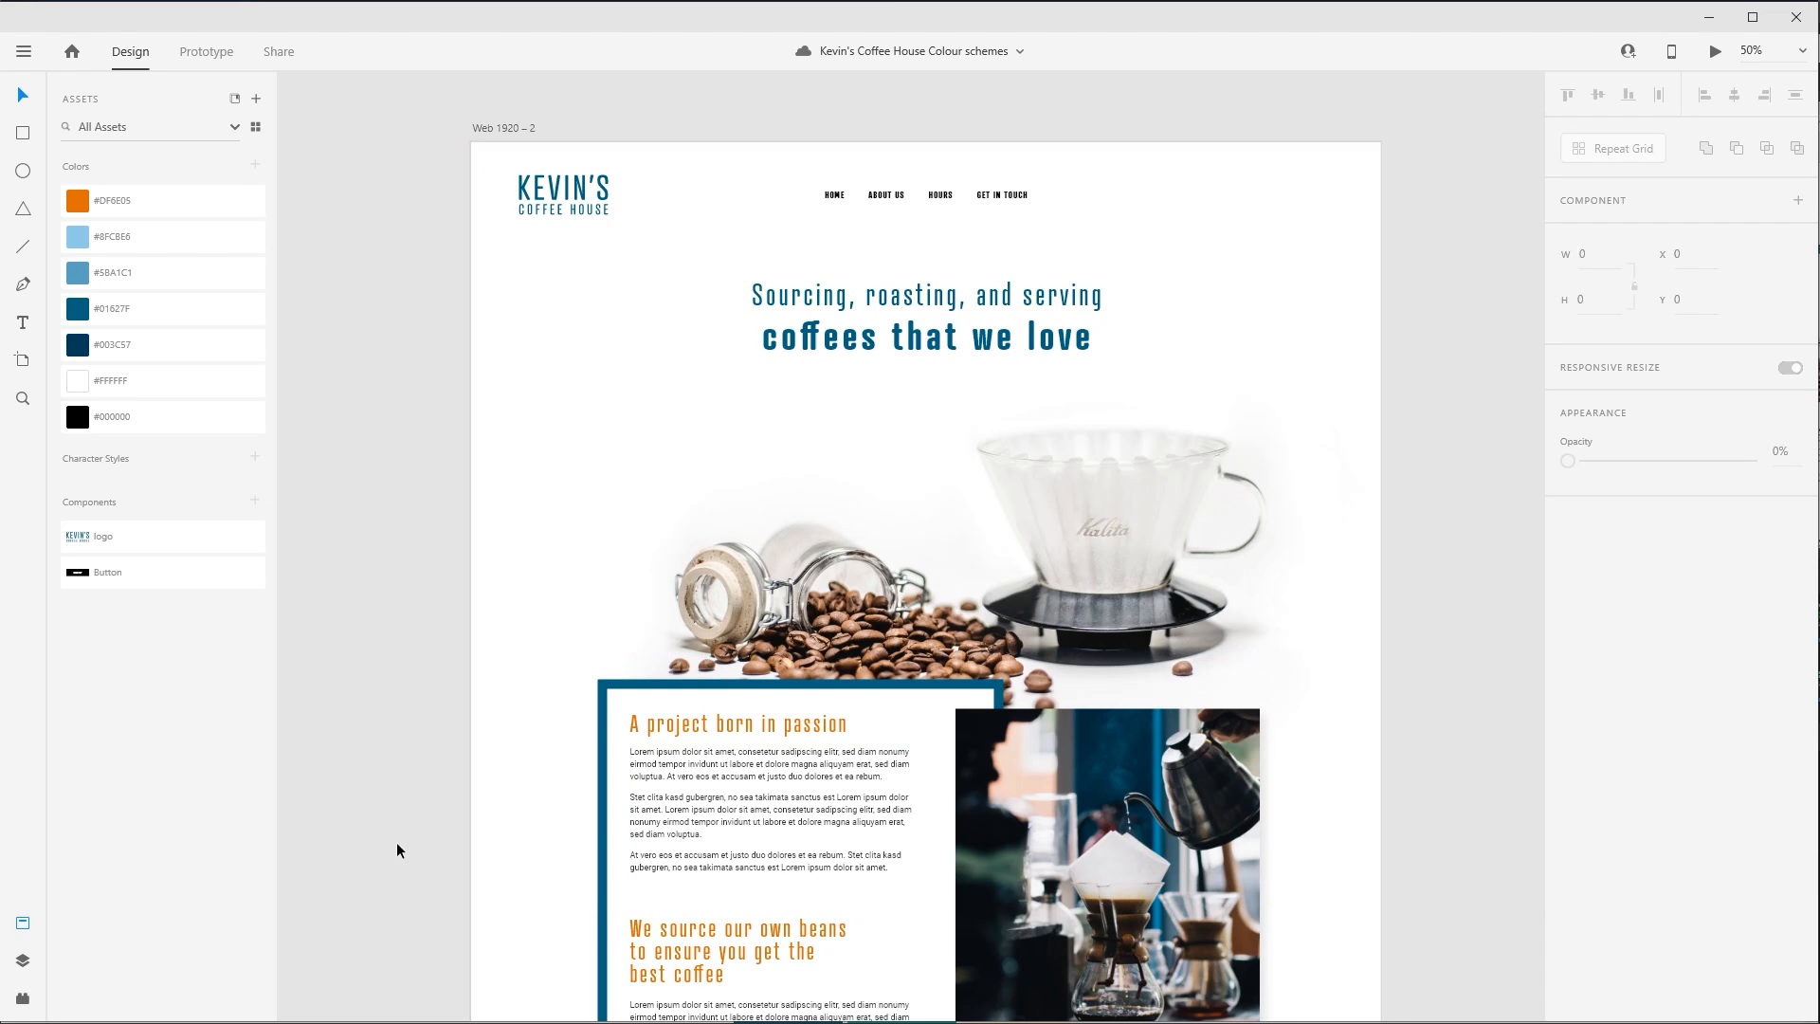
- Examine the whole page from the hero heading to the footer for how the orange accents work with the blues
scroll(411, 815, down, 3)
scroll(419, 773, down, 5)
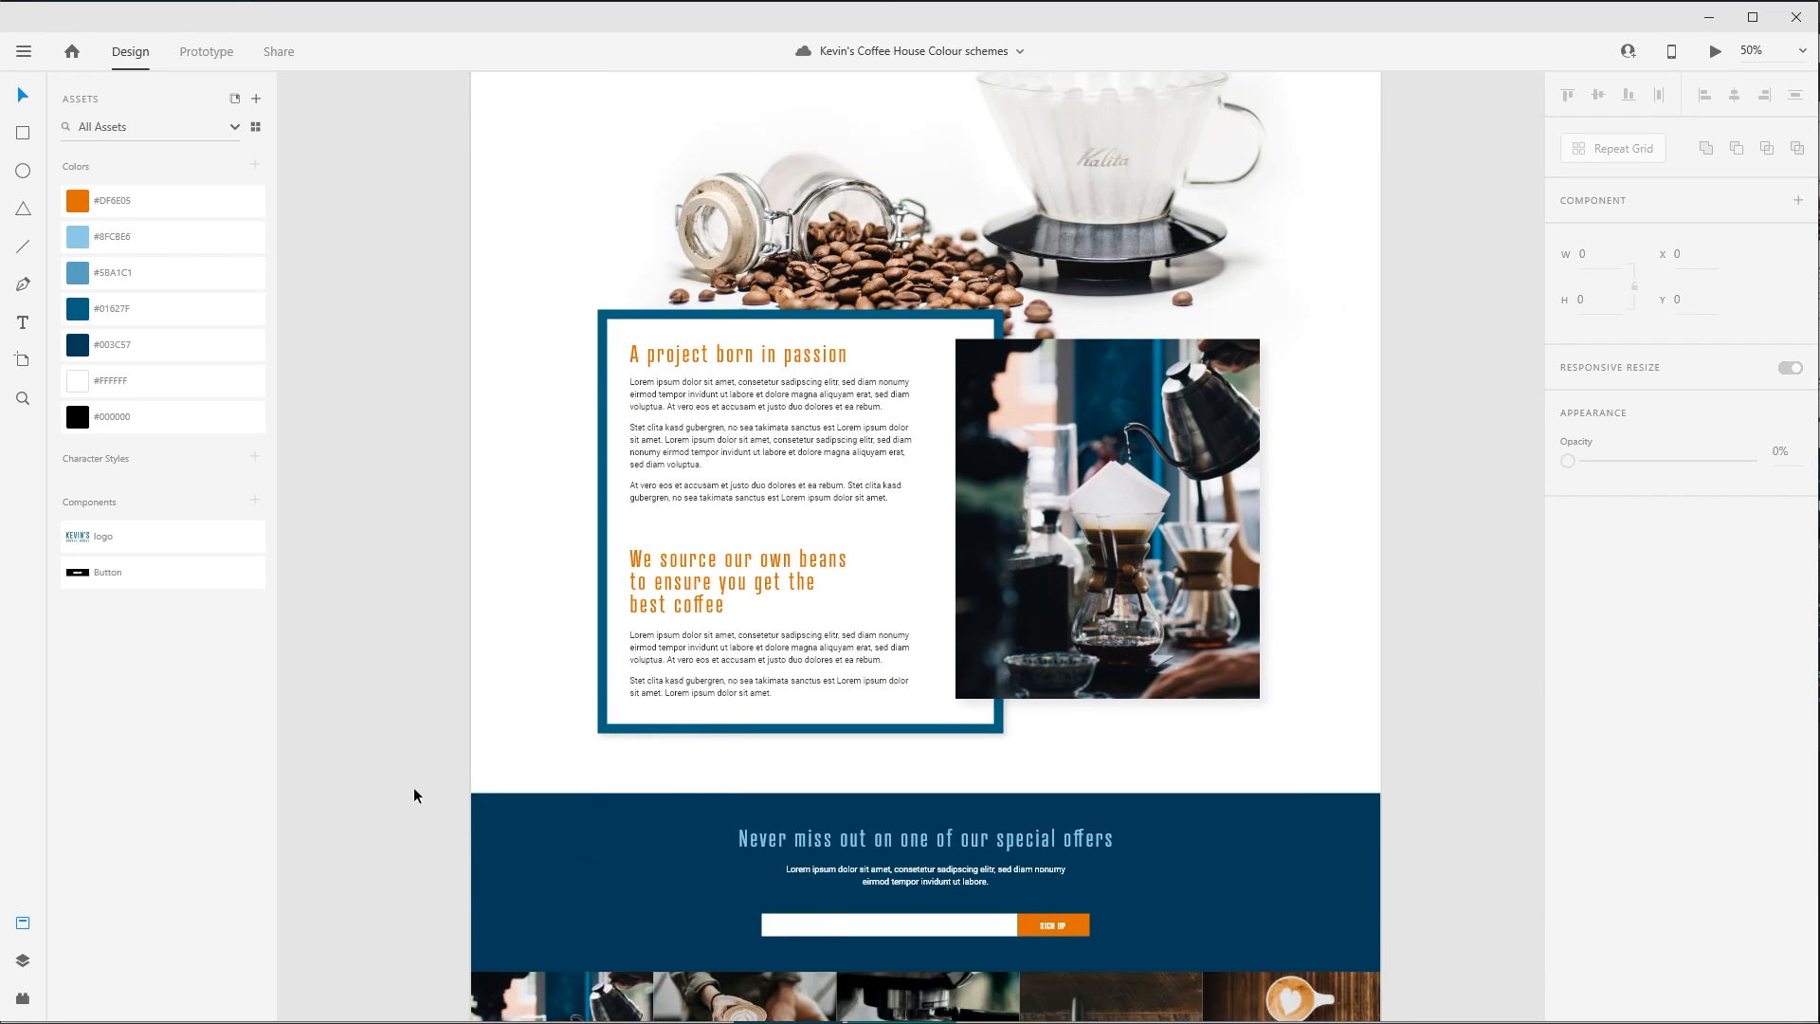
scroll(524, 617, up, 5)
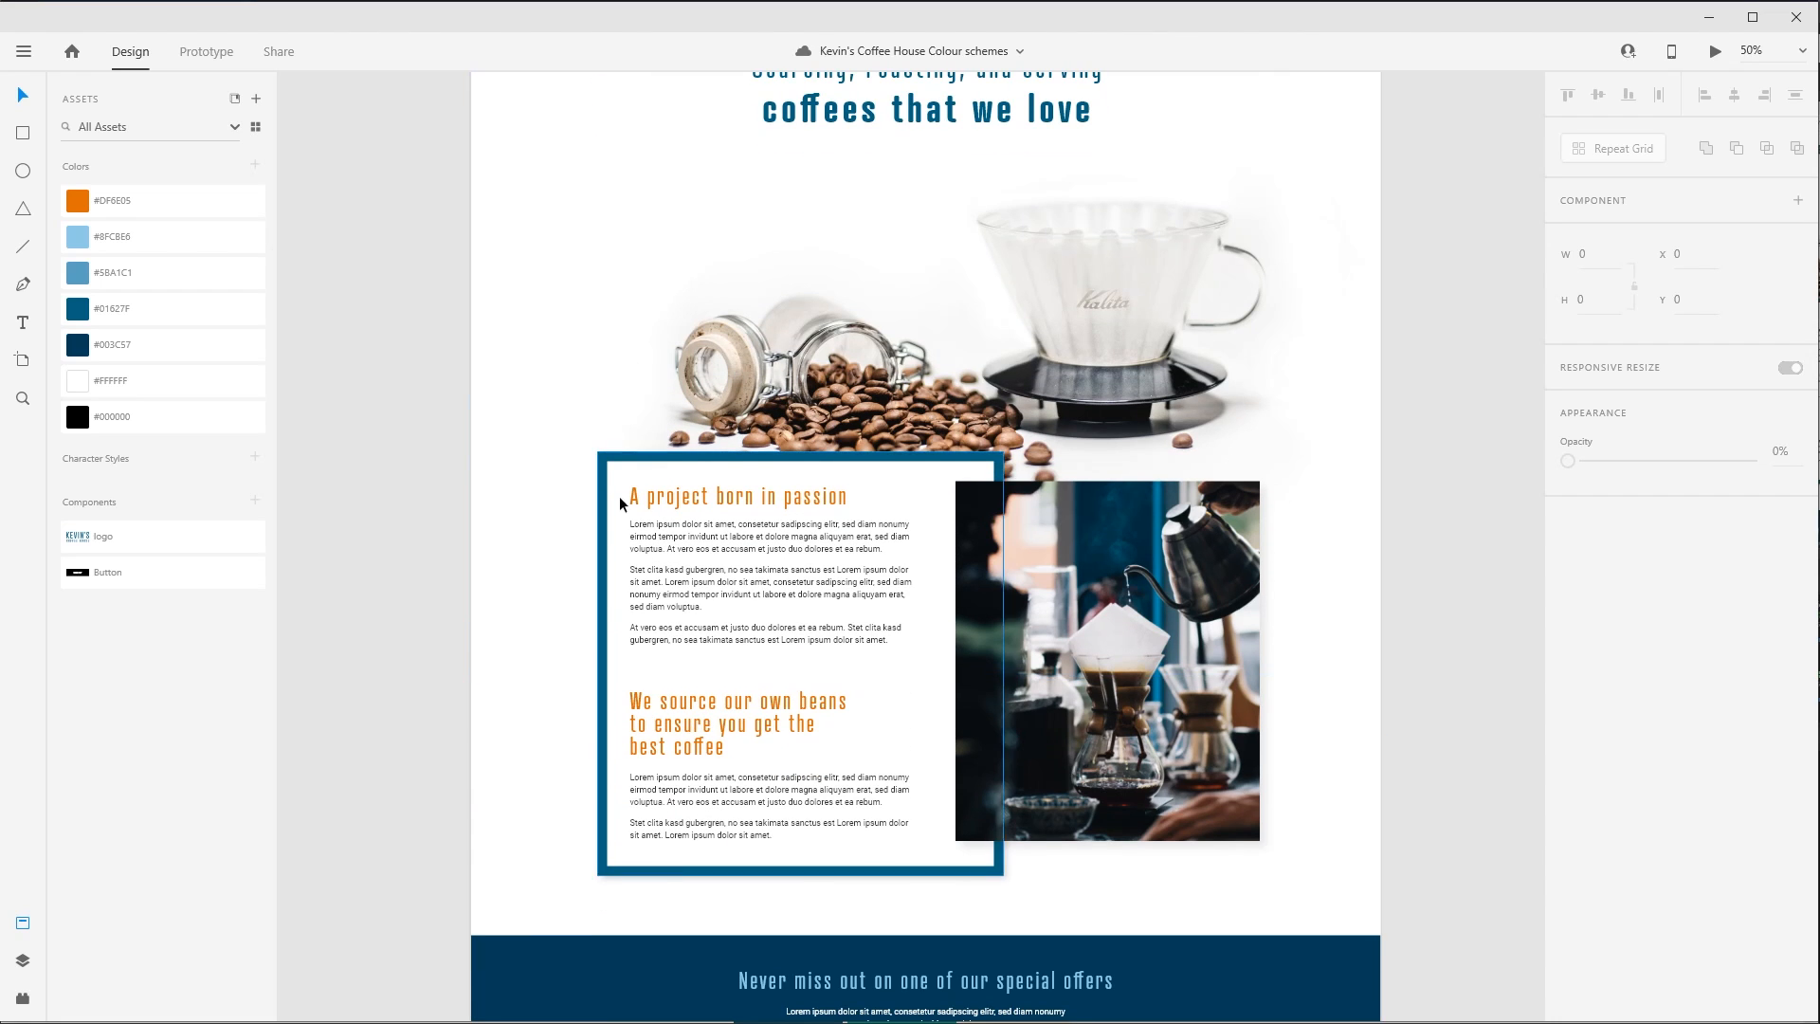
scroll(557, 332, up, 2)
drag(1382, 627, 1408, 722)
key(ctrl+equal)
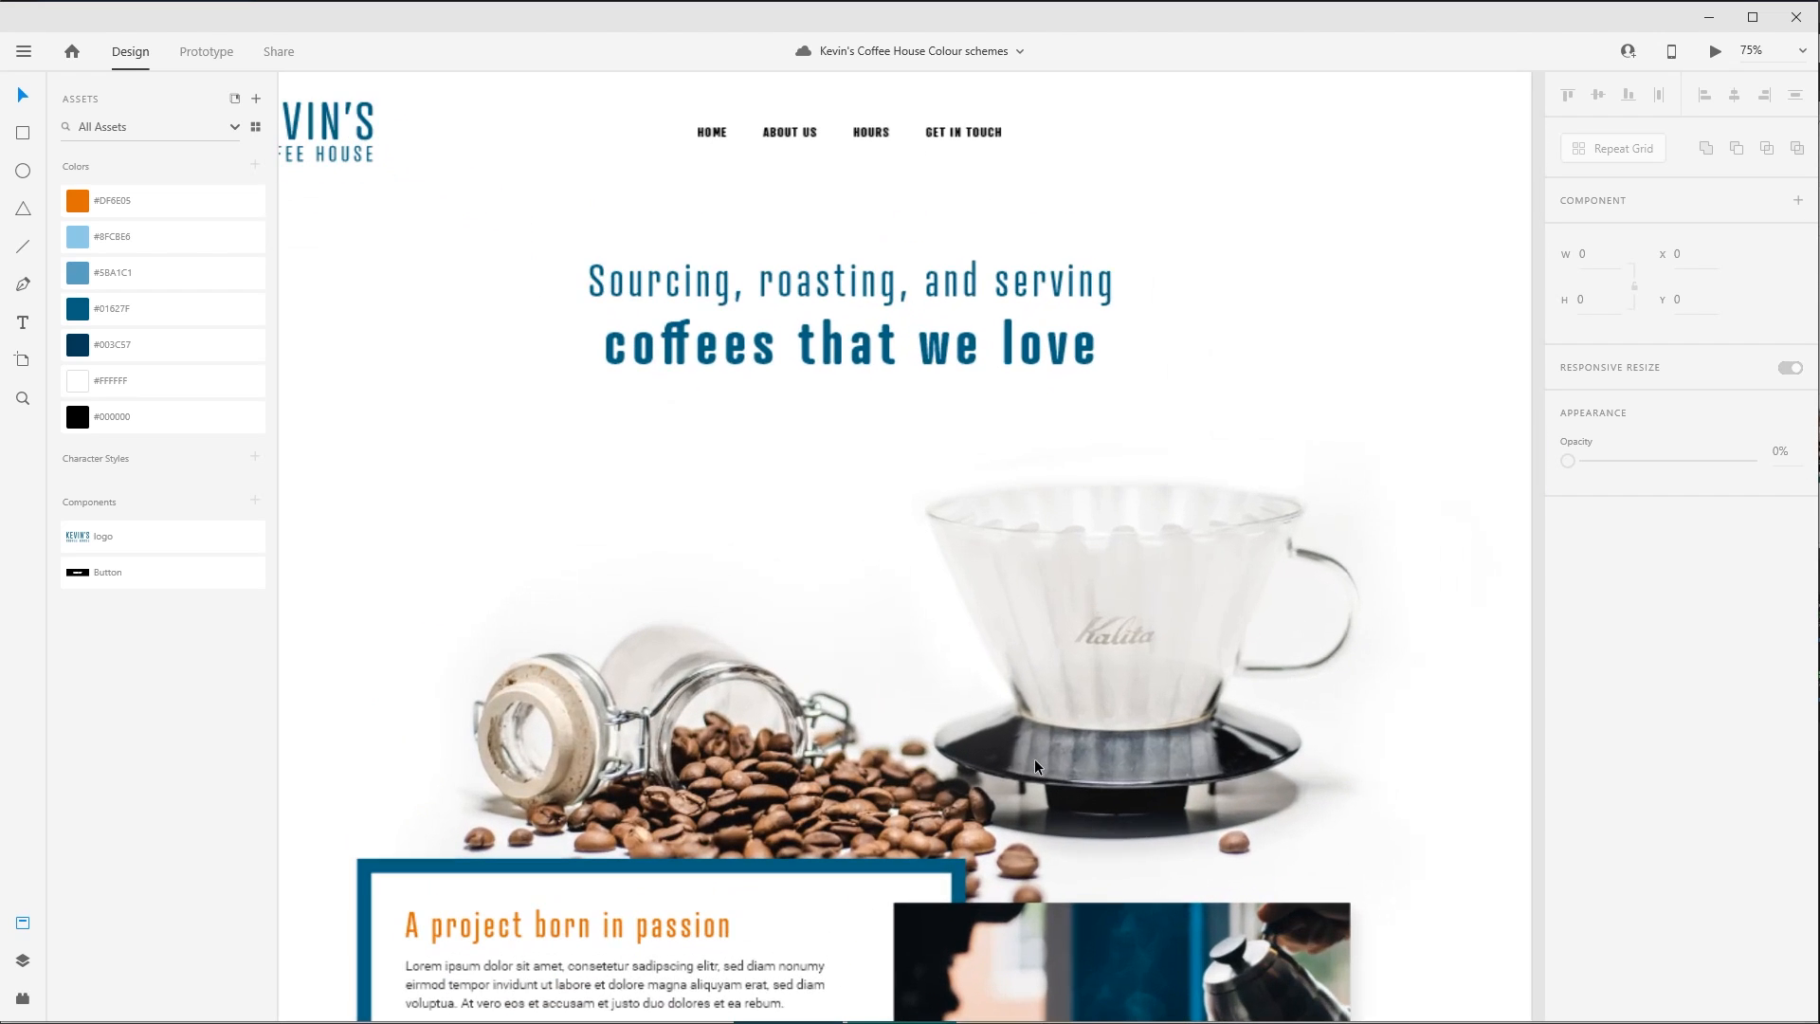
drag(1033, 758, 1025, 718)
scroll(1025, 718, down, 1)
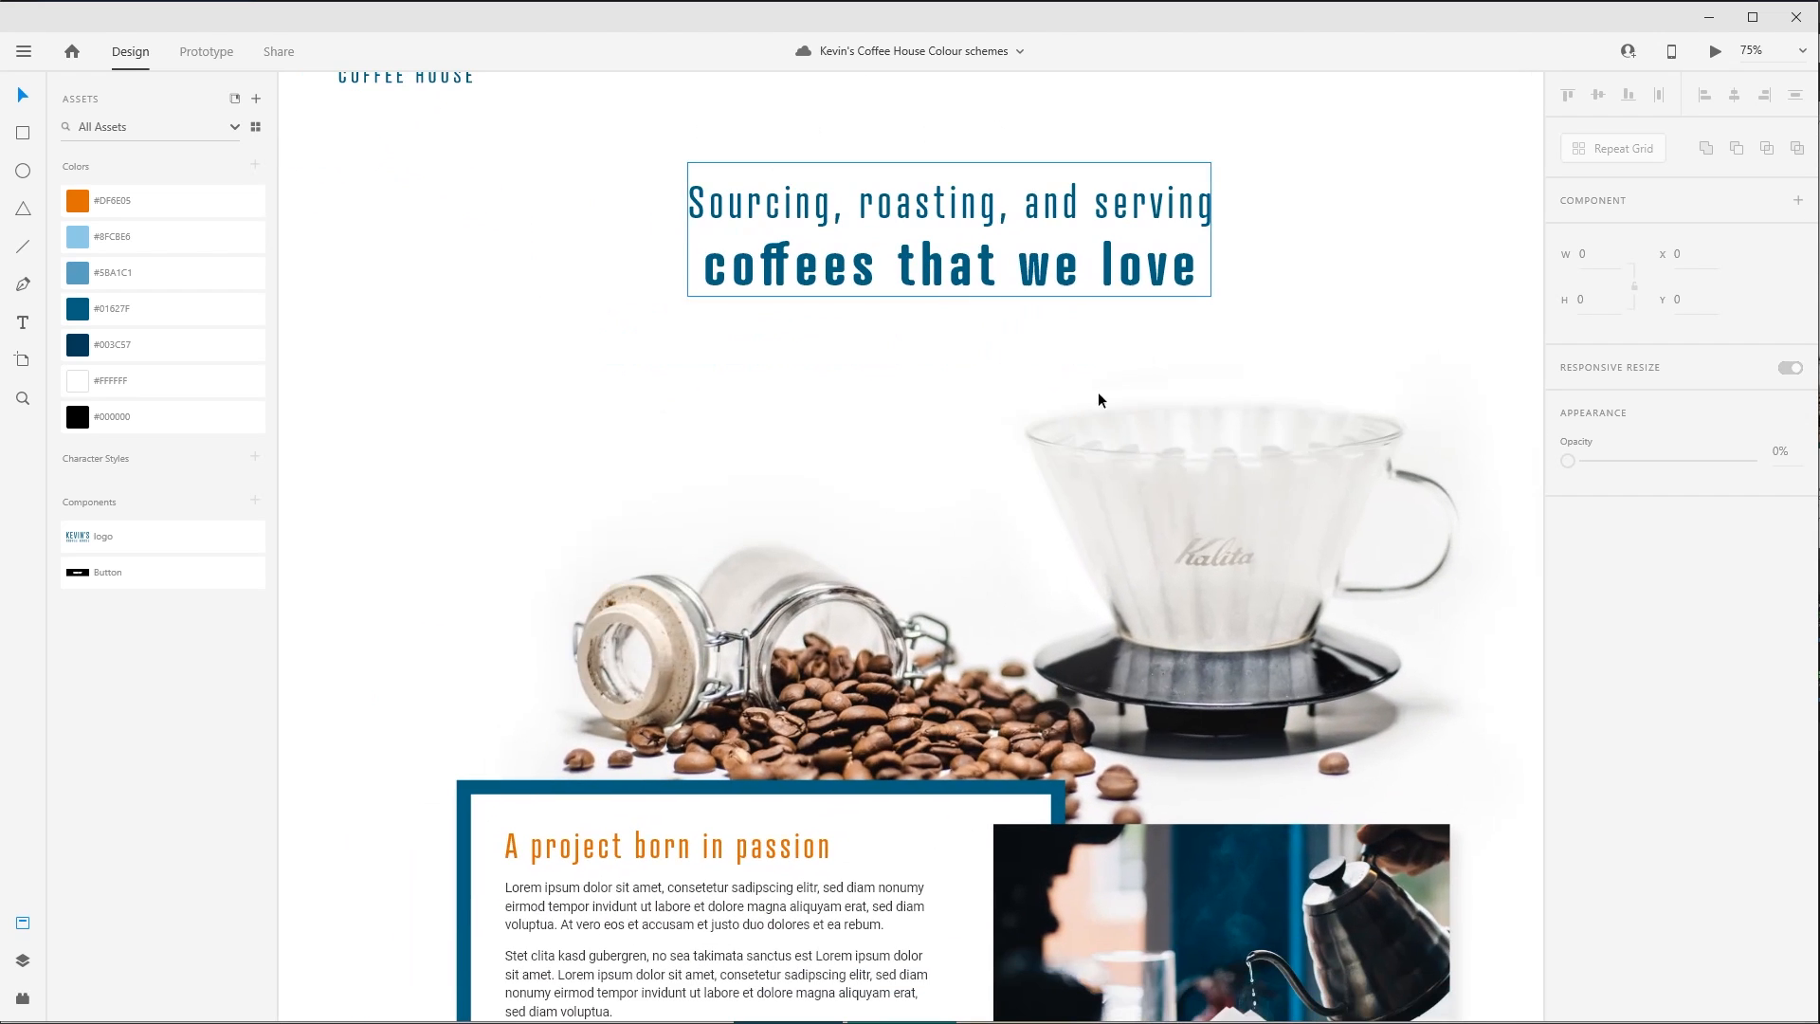
scroll(1096, 395, down, 5)
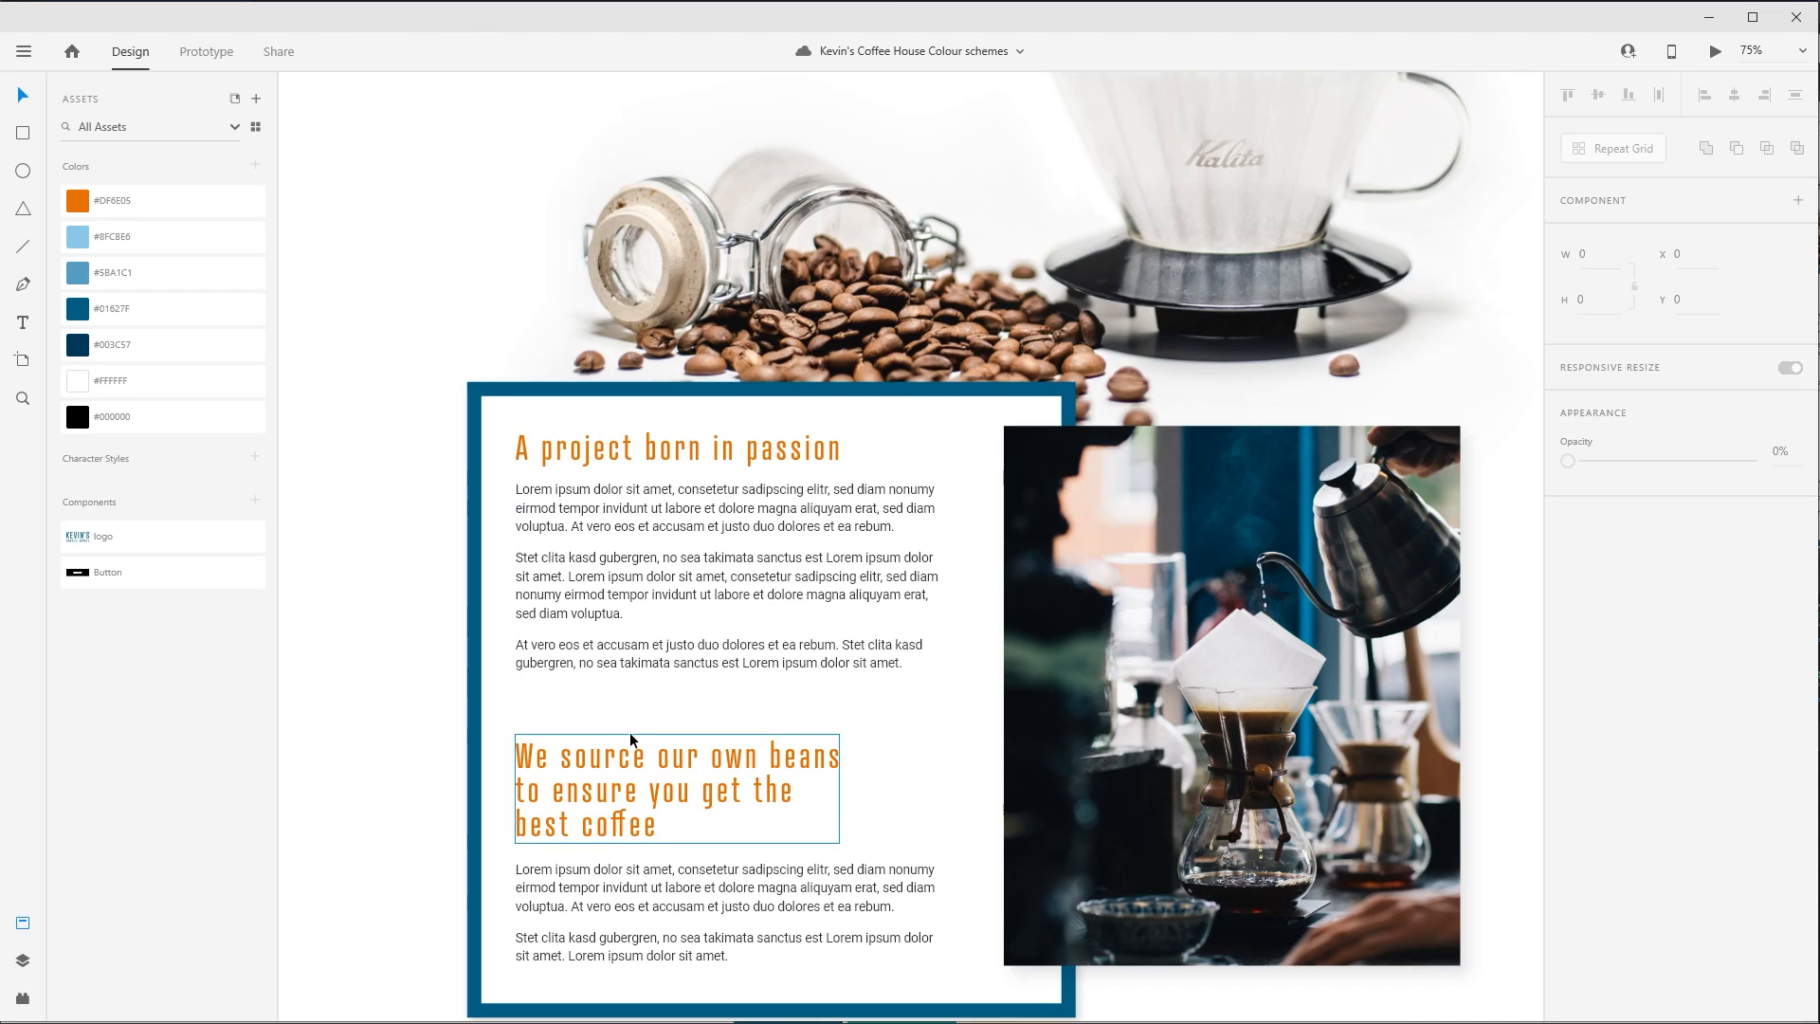
scroll(1090, 870, down, 6)
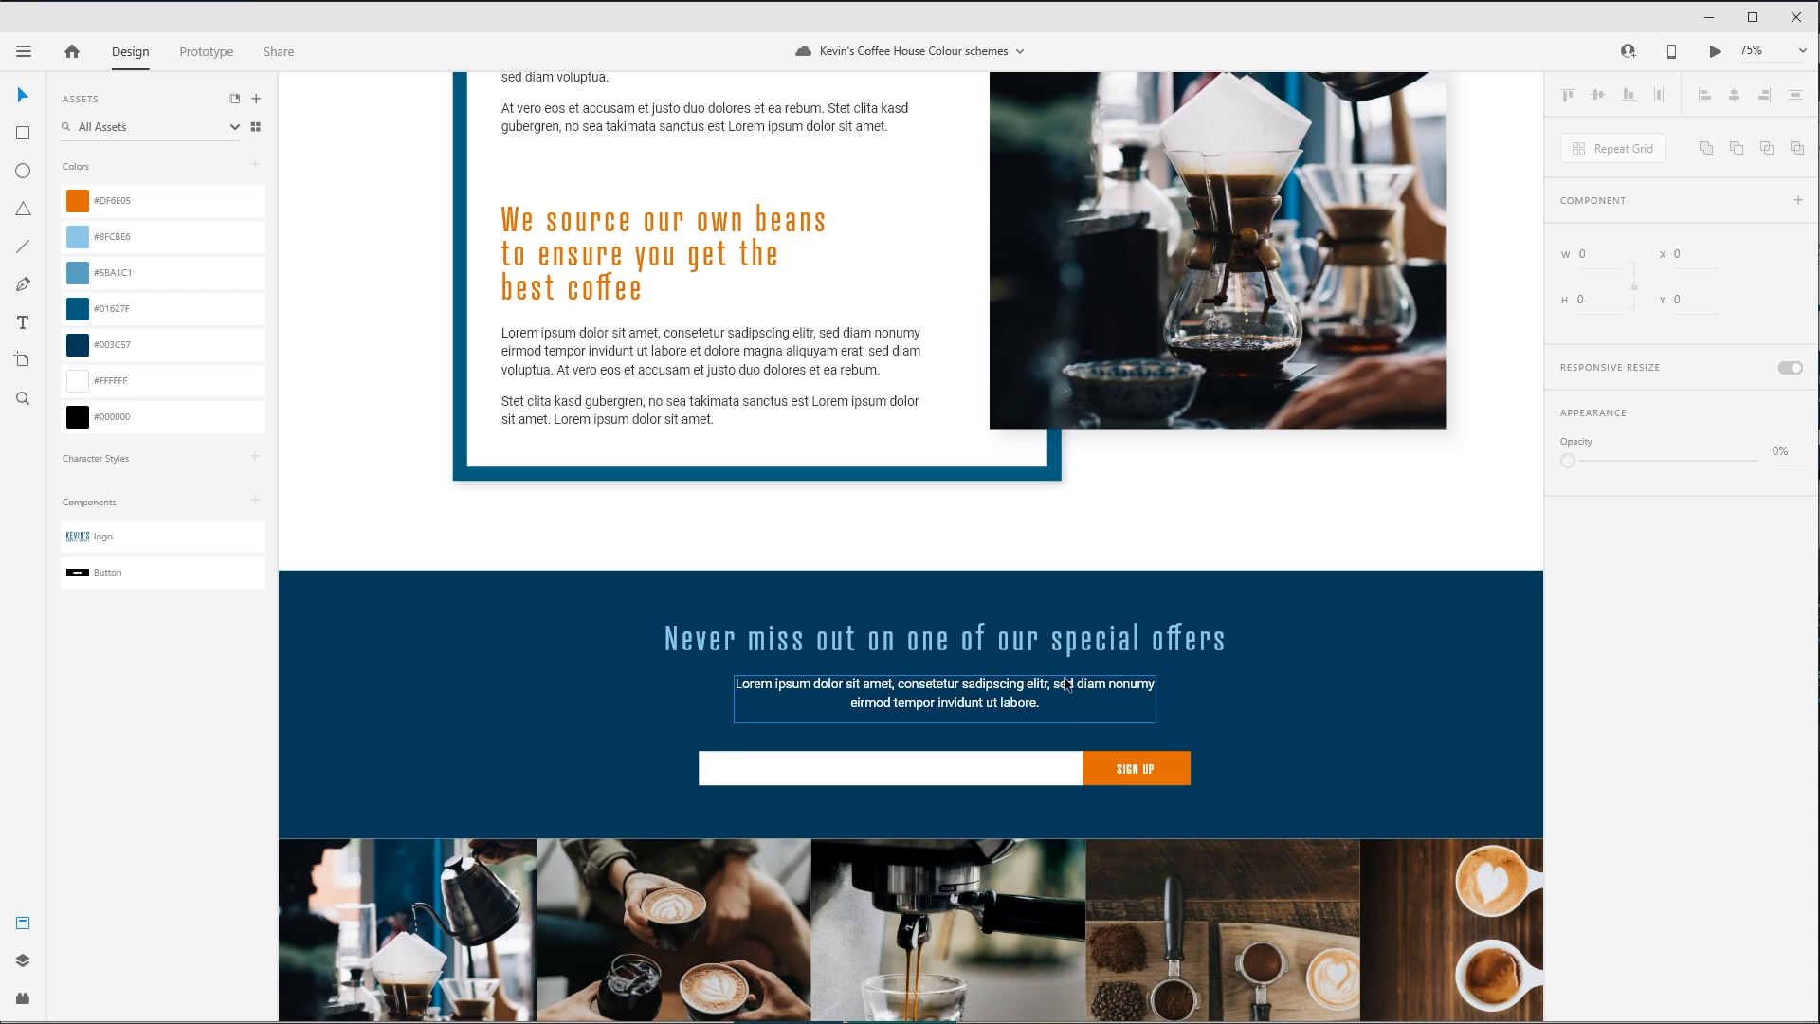
scroll(1125, 815, down, 11)
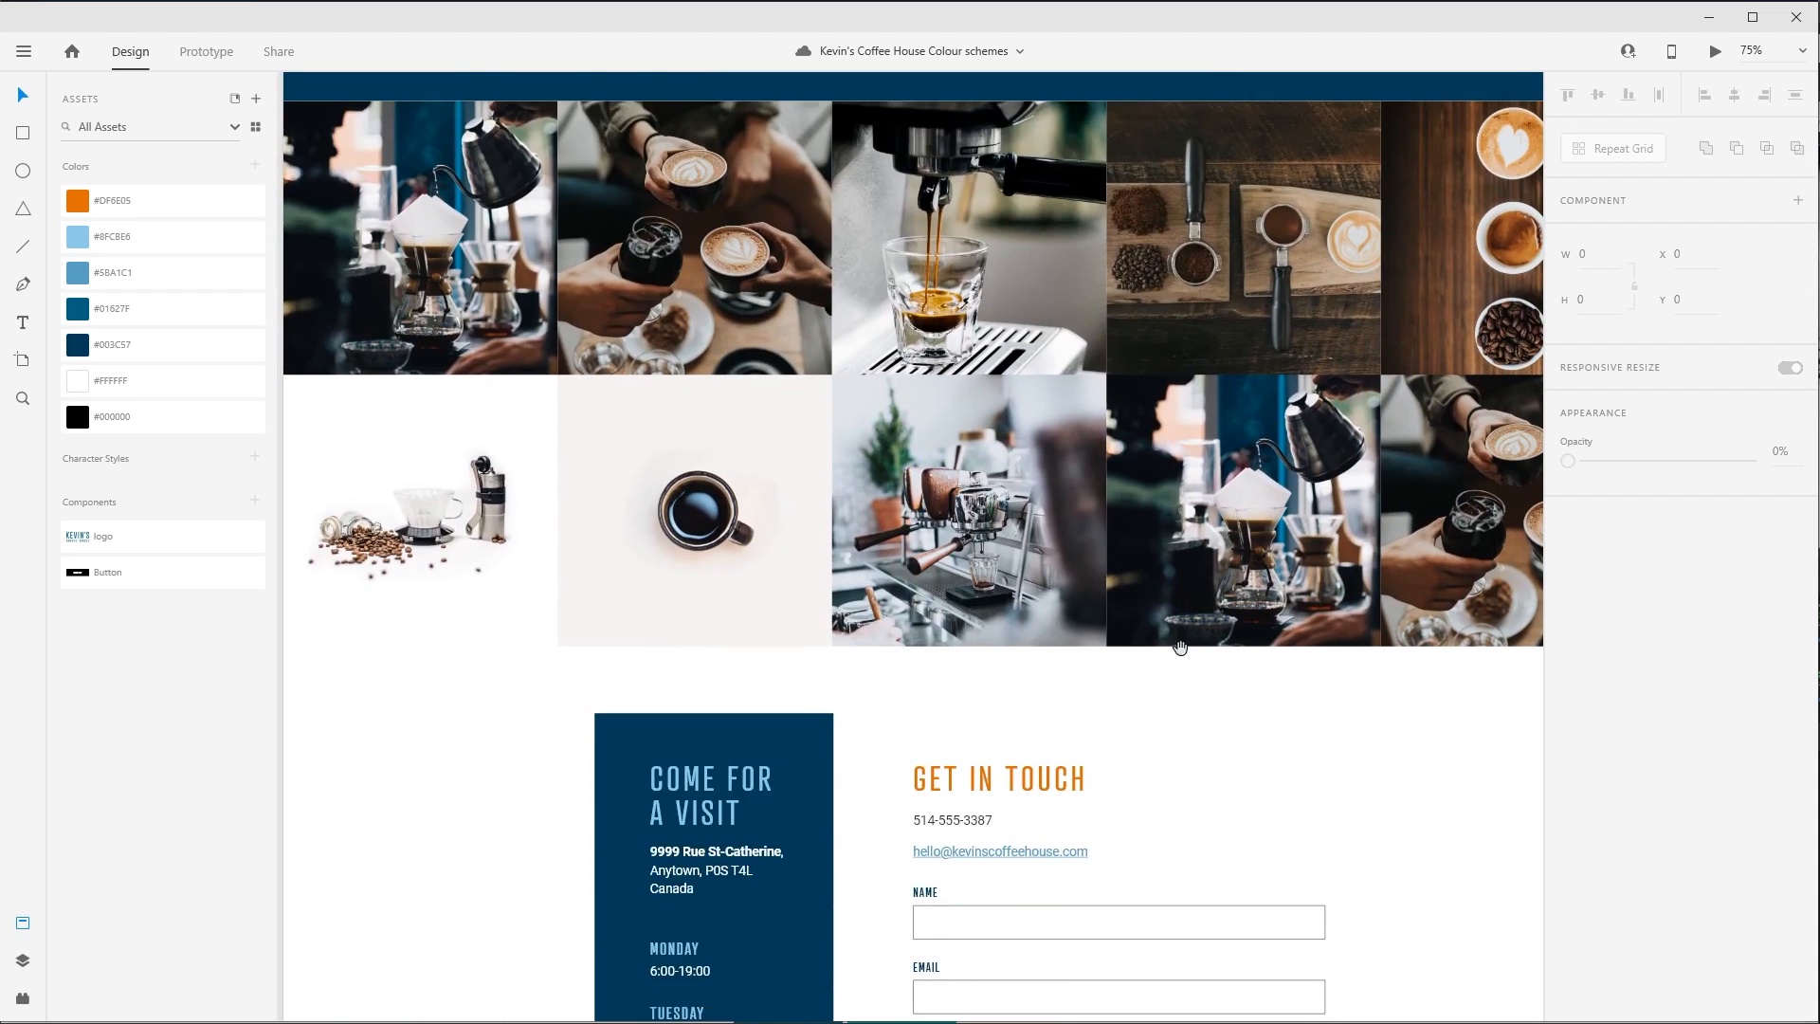
scroll(1024, 510, down, 1)
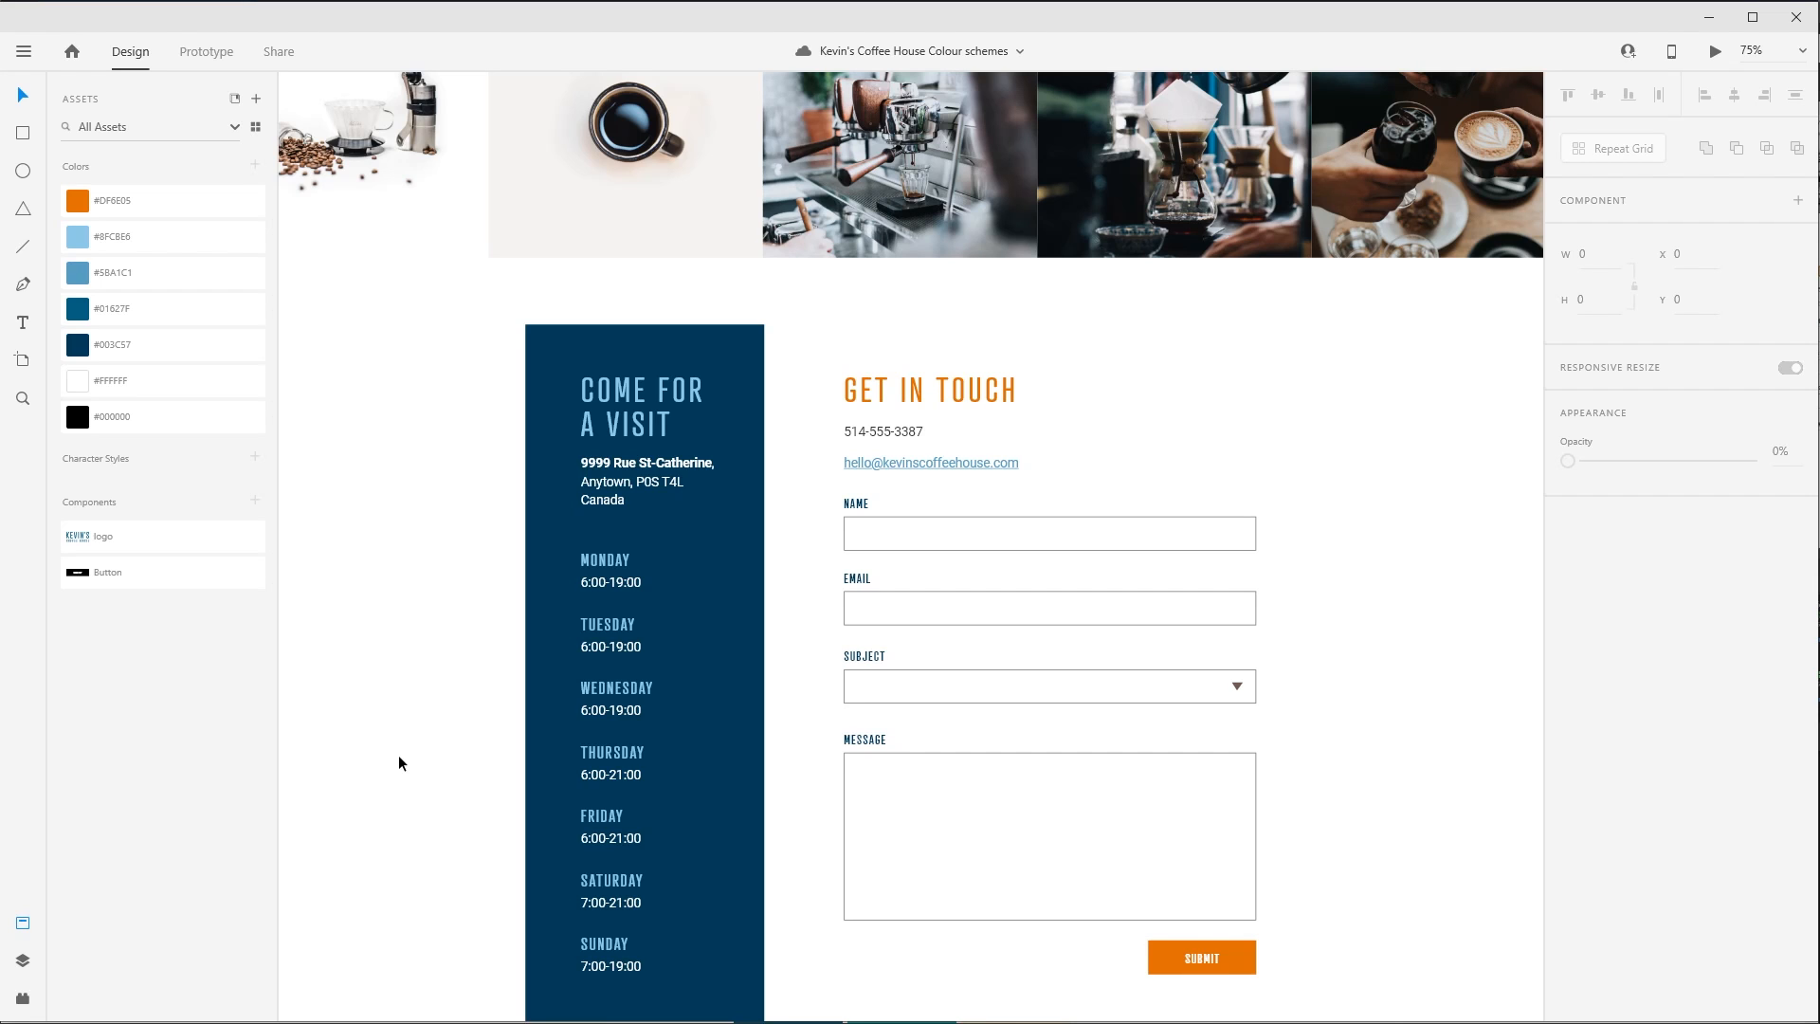
scroll(1403, 794, up, 1)
scroll(1402, 798, down, 3)
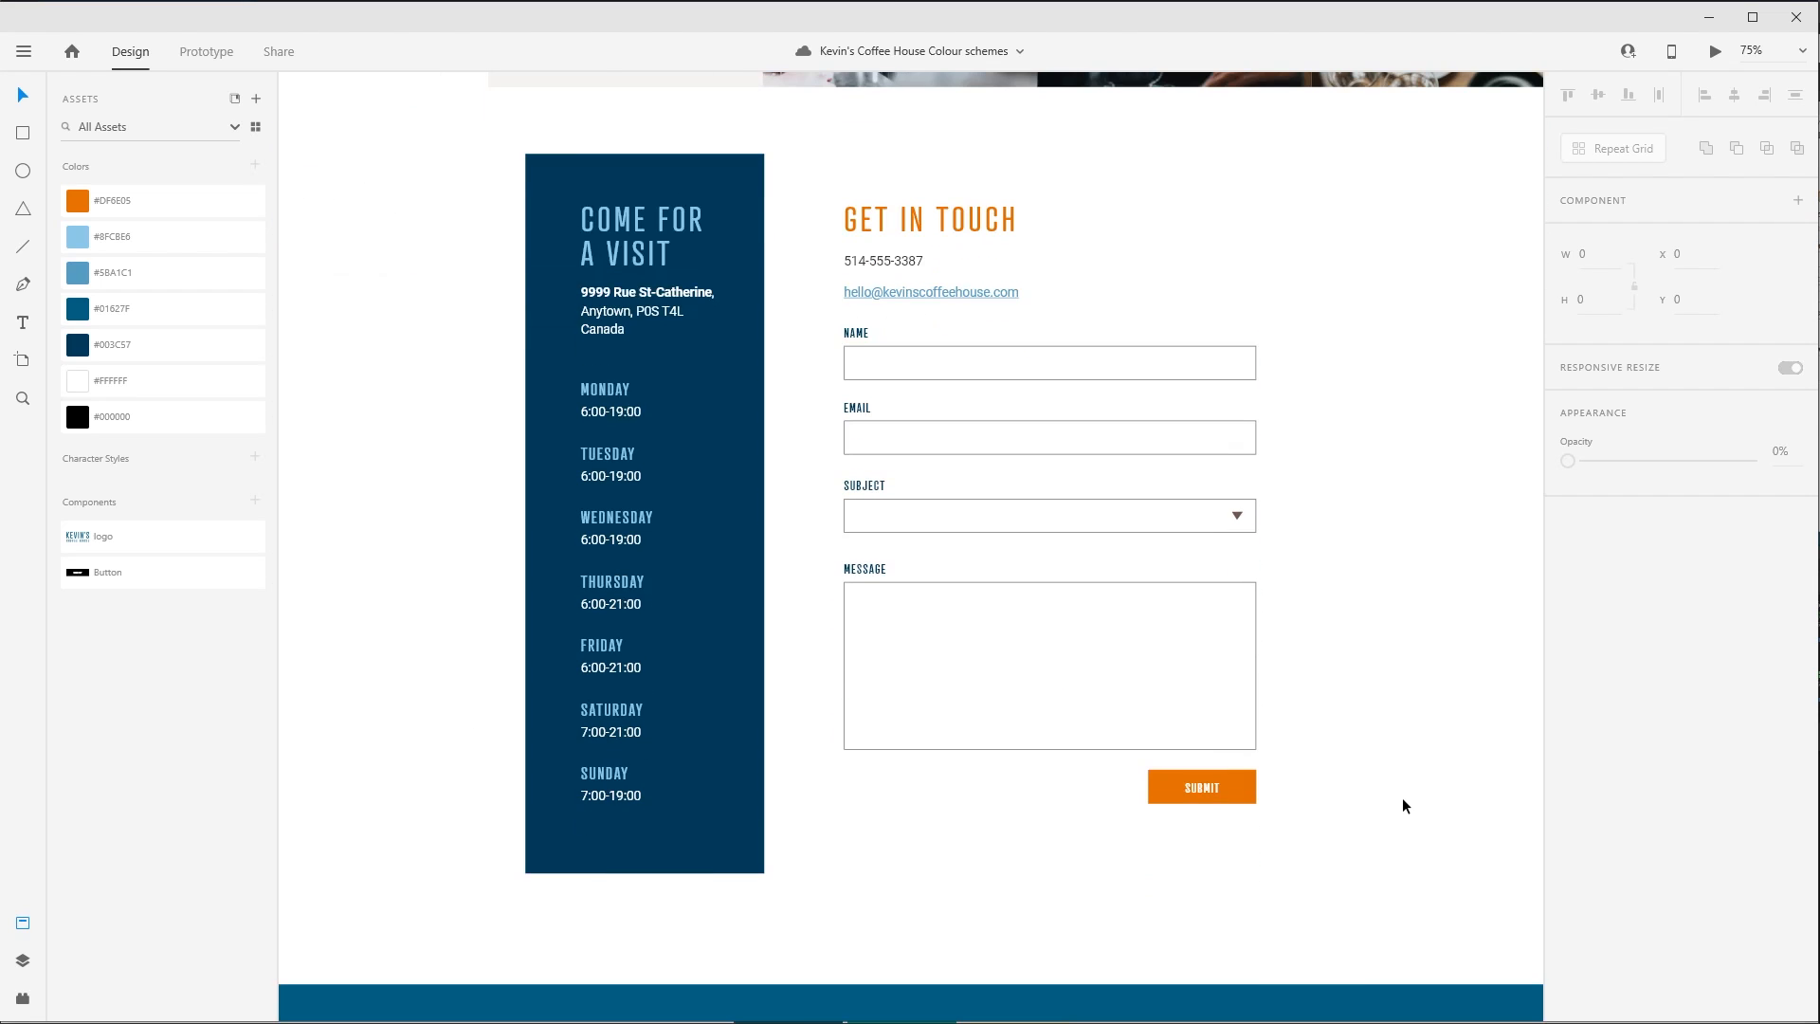
scroll(1402, 798, down, 5)
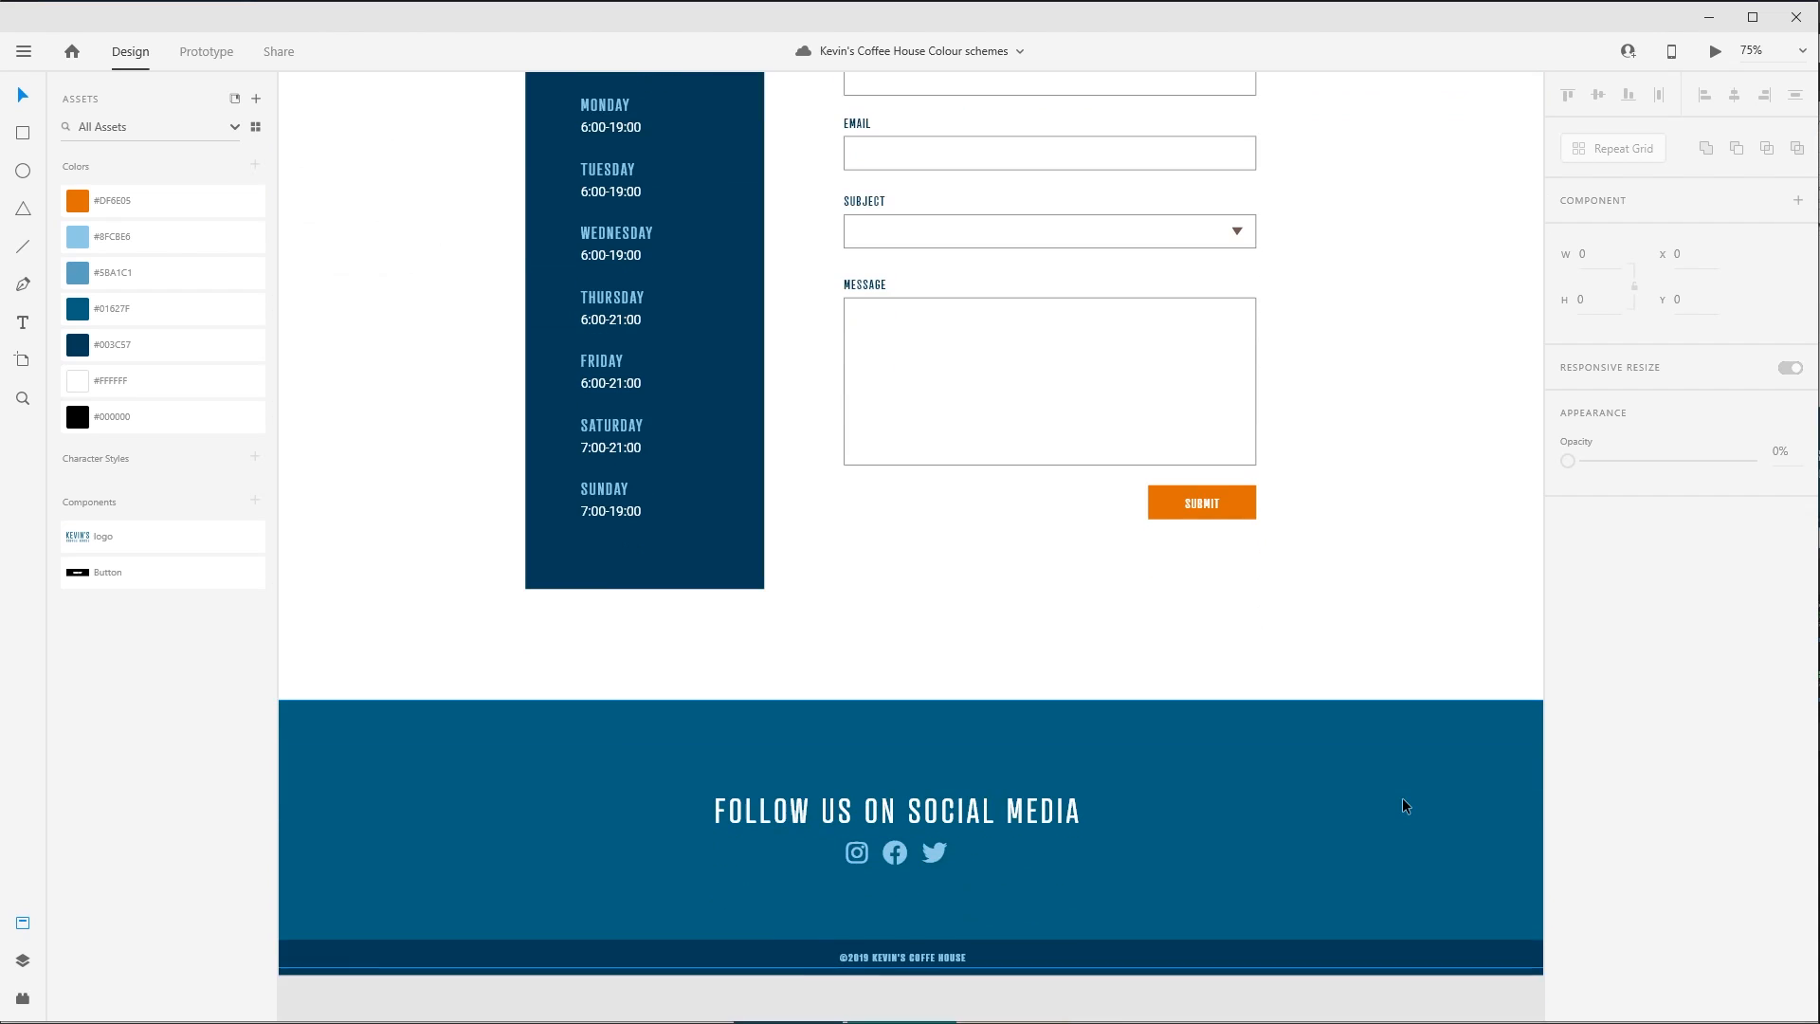